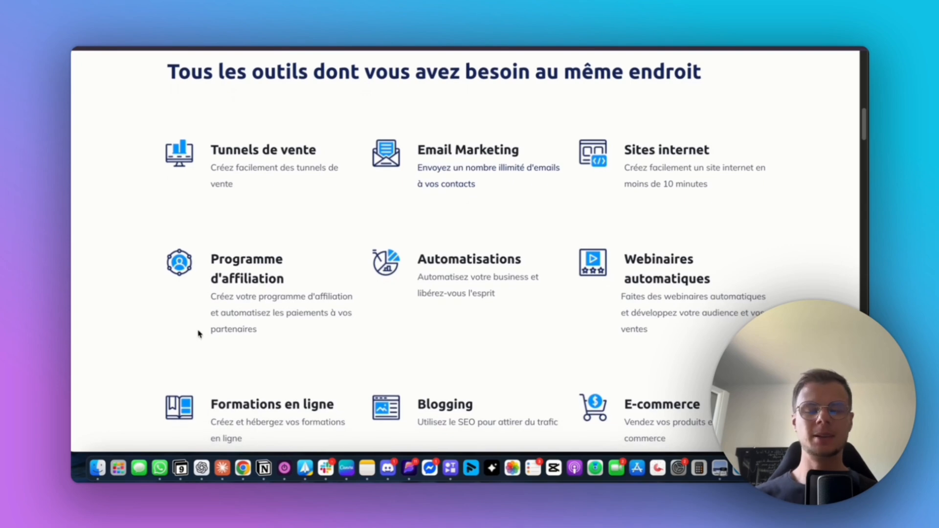
- Review the overview of all-in-one tools on the systeme homepage, from Tunnels de vente to E-commerce
{"action": "scroll", "coordinate": [226, 301], "scroll_direction": "down", "scroll_amount": 2}
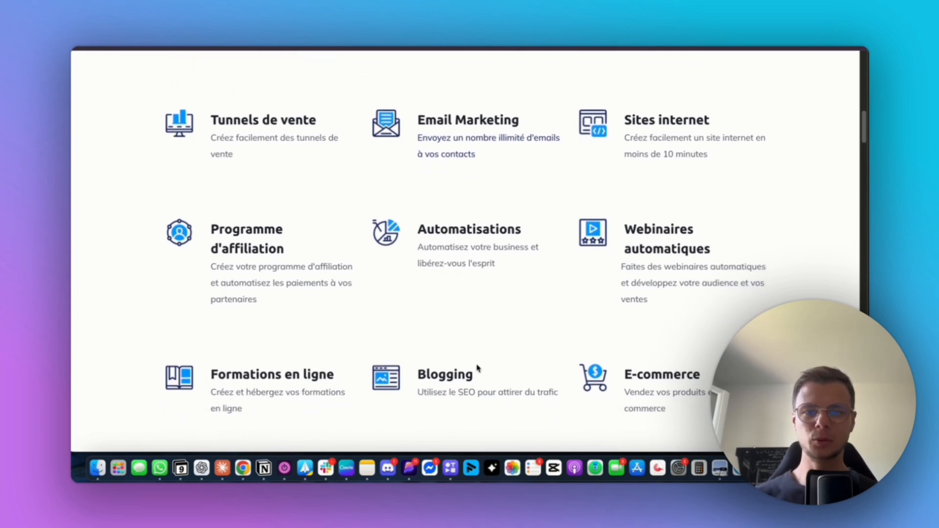
{"action": "scroll", "coordinate": [363, 300], "scroll_direction": "down", "scroll_amount": 3}
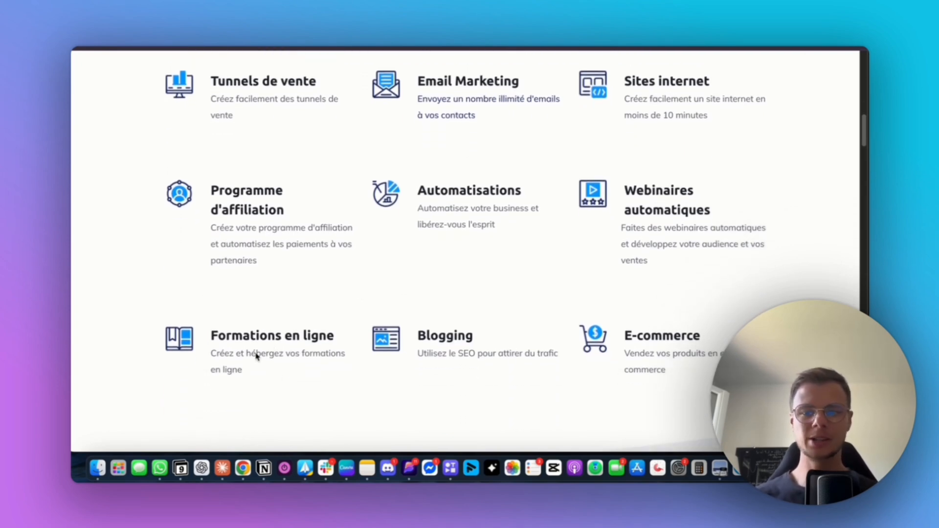
{"action": "scroll", "coordinate": [363, 291], "scroll_direction": "down", "scroll_amount": 10}
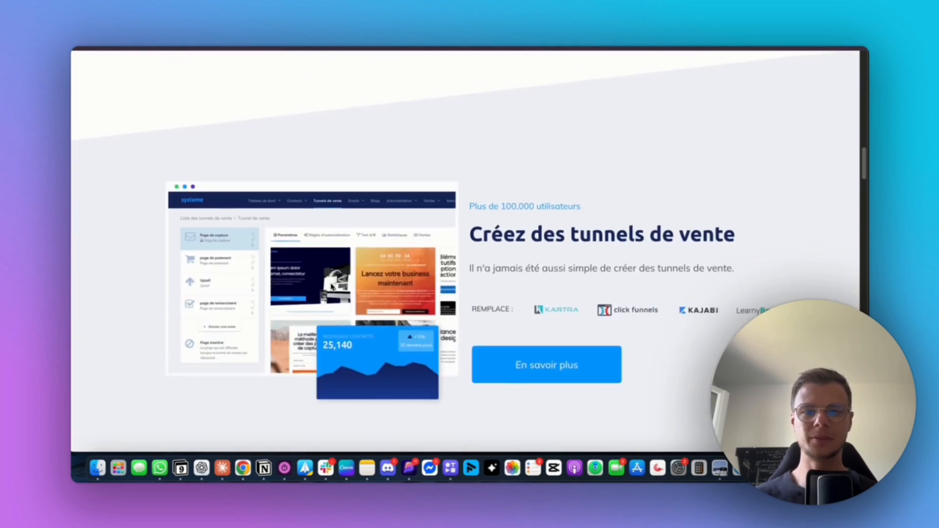
{"action": "scroll", "coordinate": [333, 284], "scroll_direction": "up", "scroll_amount": 15}
{"action": "scroll", "coordinate": [314, 285], "scroll_direction": "up", "scroll_amount": 8}
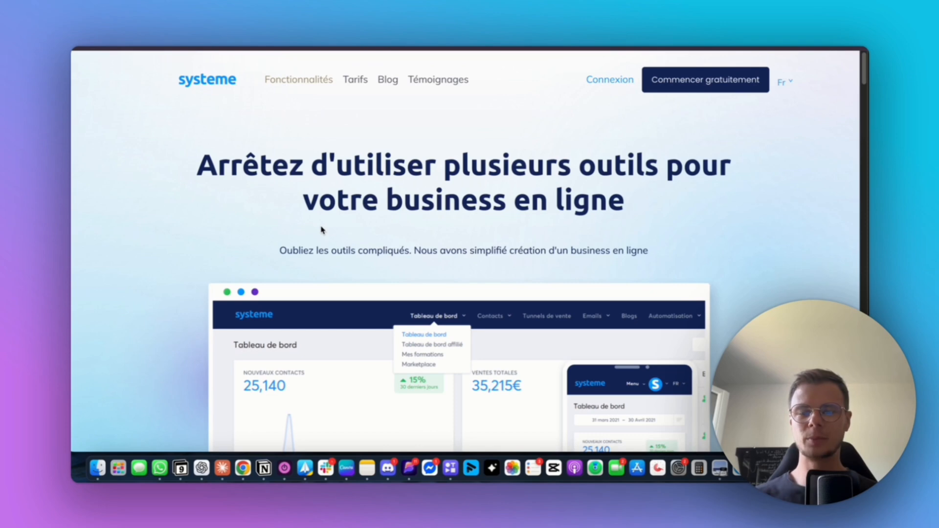
- Open the Tarifs page and review the four plans with their email and contact limits
{"action": "left_click", "coordinate": [356, 82]}
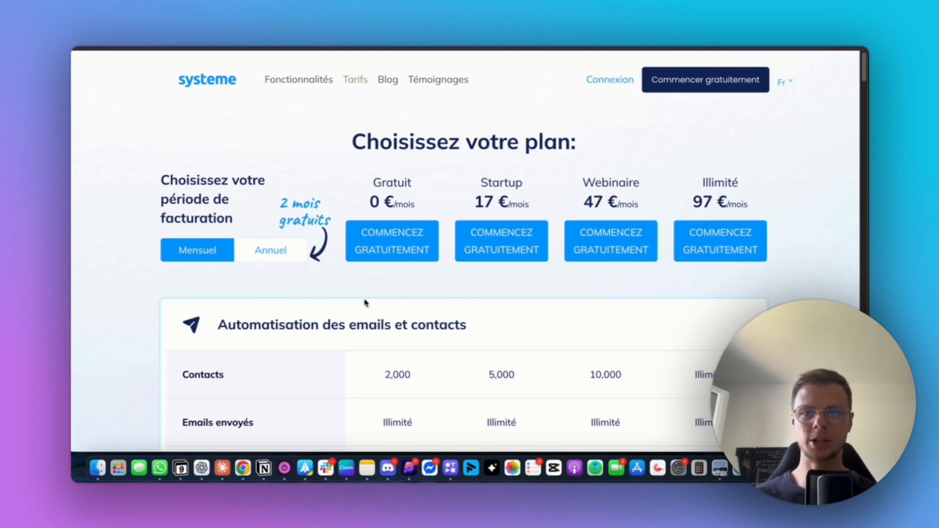
{"action": "scroll", "coordinate": [375, 347], "scroll_direction": "down", "scroll_amount": 3}
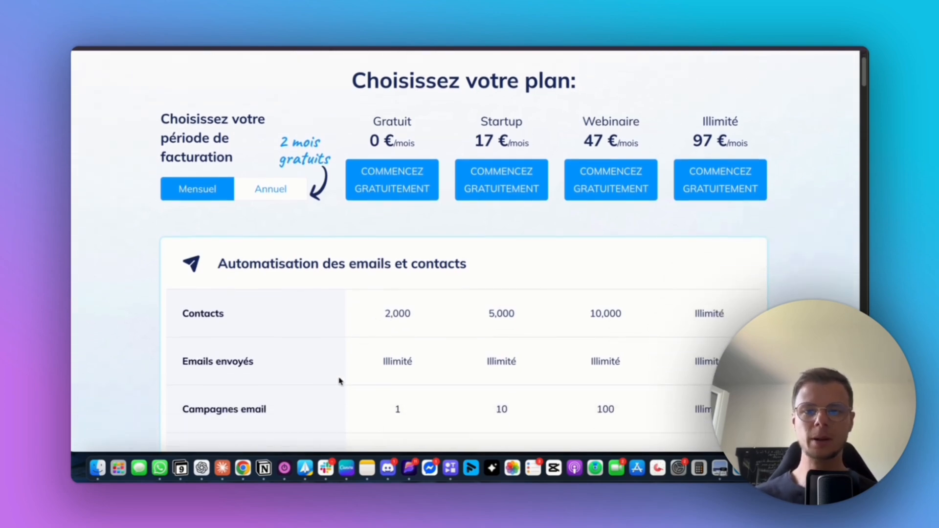
{"action": "scroll", "coordinate": [353, 351], "scroll_direction": "down", "scroll_amount": 5}
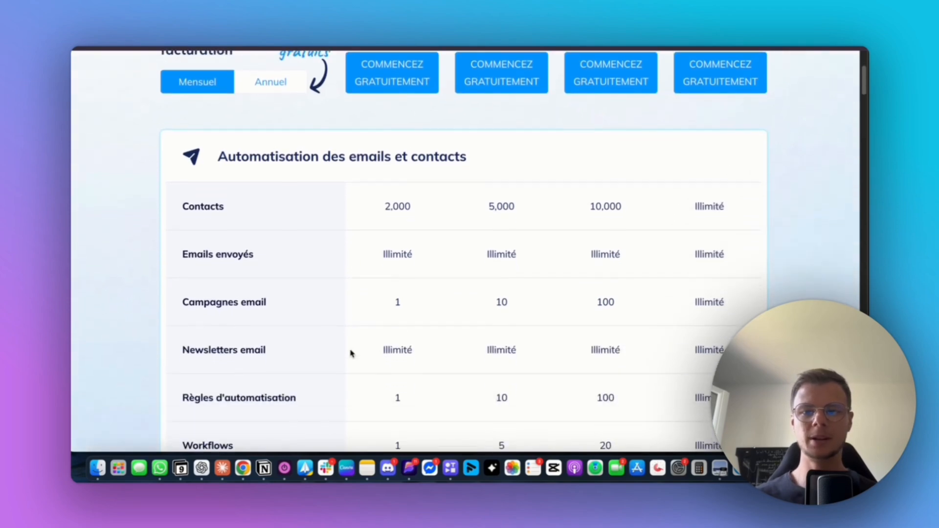
{"action": "scroll", "coordinate": [350, 350], "scroll_direction": "up", "scroll_amount": 8}
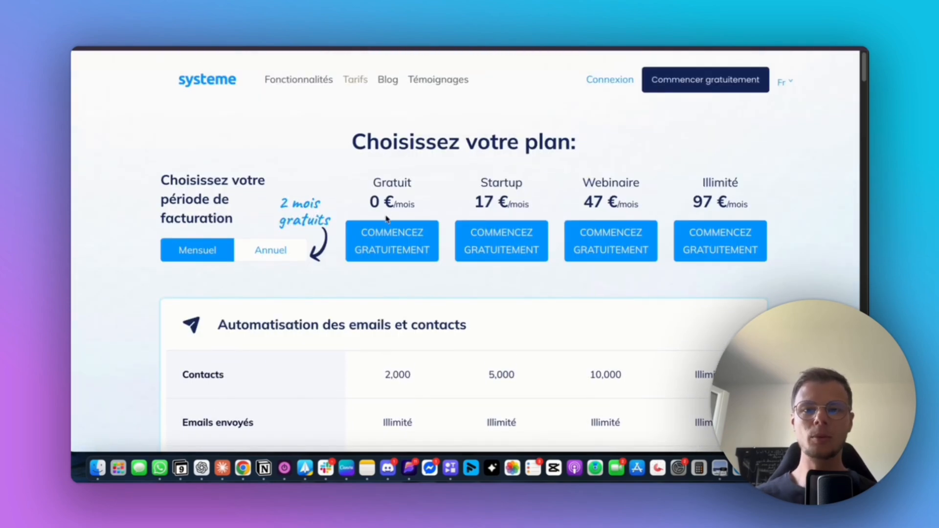
- Compare the plans' annual prices with the monthly ones, leaving the billing period on Mensuel
{"action": "left_click", "coordinate": [269, 251]}
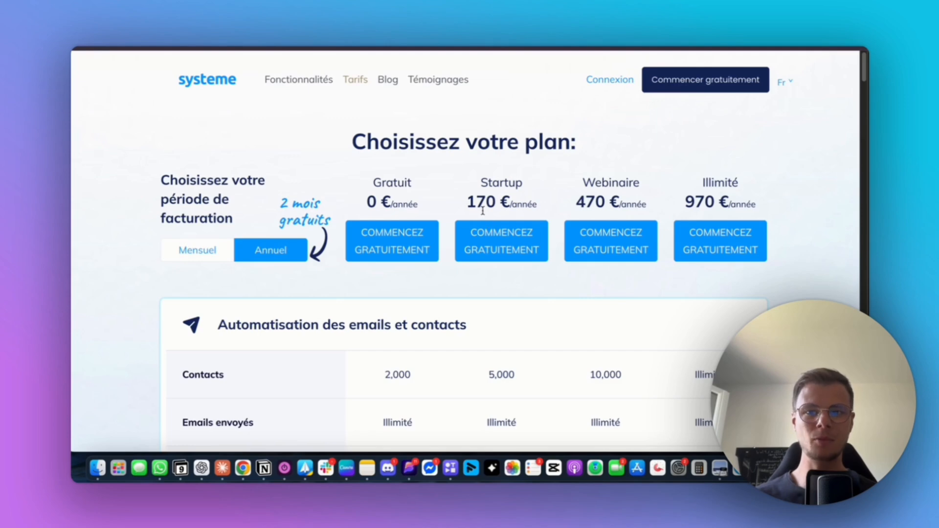
{"action": "left_click", "coordinate": [201, 252]}
{"action": "scroll", "coordinate": [390, 310], "scroll_direction": "down", "scroll_amount": 3}
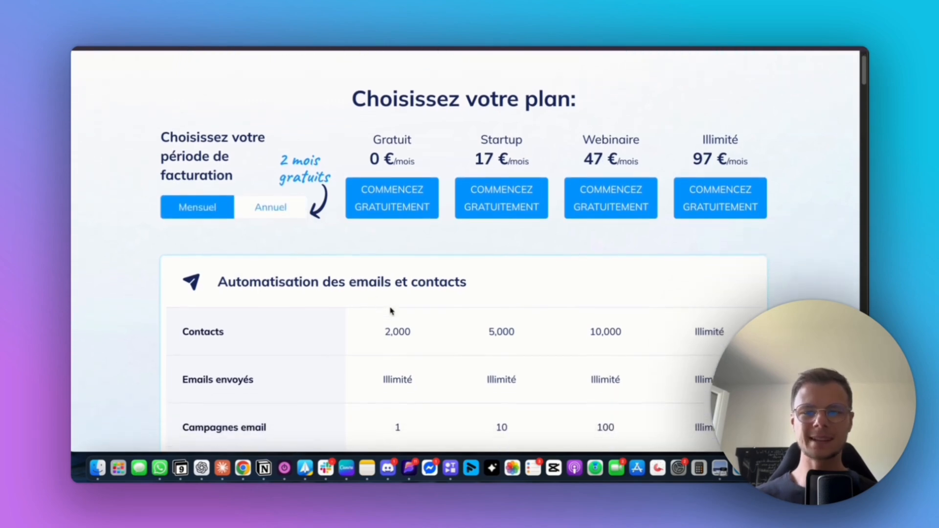
{"action": "left_click_drag", "start_coordinate": [477, 368], "coordinate": [516, 364]}
{"action": "scroll", "coordinate": [474, 367], "scroll_direction": "down", "scroll_amount": 2}
{"action": "left_click", "coordinate": [467, 357]}
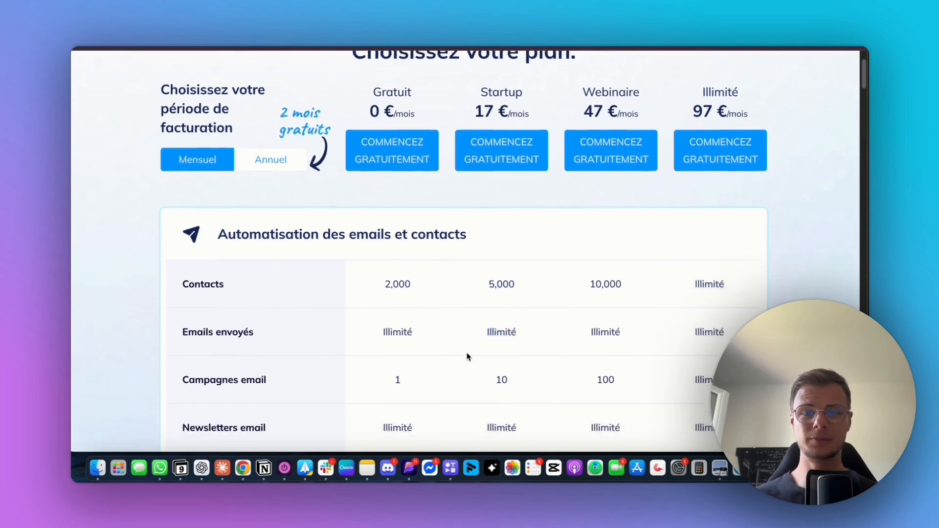
- Examine the plans' limits for email campaigns, automation rules, workflows, tags and API requests
{"action": "scroll", "coordinate": [467, 357], "scroll_direction": "down", "scroll_amount": 6}
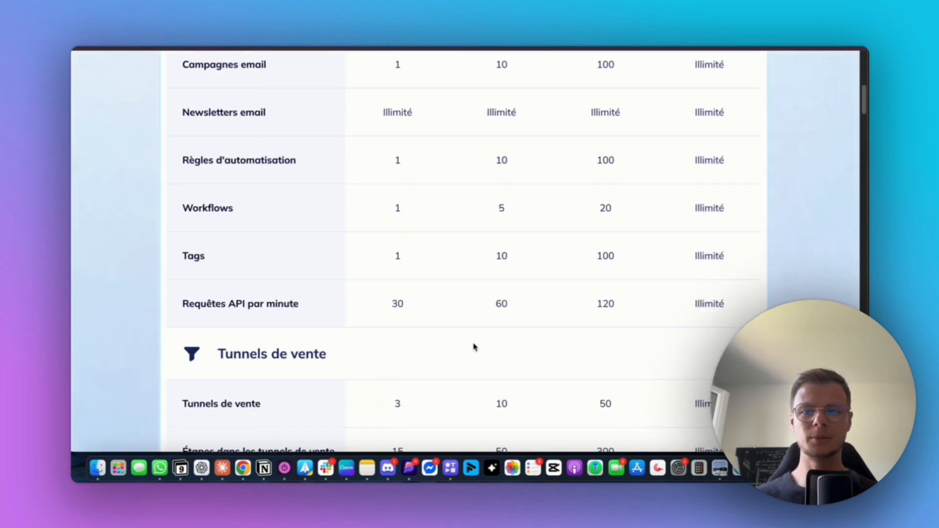
{"action": "scroll", "coordinate": [489, 313], "scroll_direction": "up", "scroll_amount": 4}
{"action": "scroll", "coordinate": [502, 323], "scroll_direction": "down", "scroll_amount": 1}
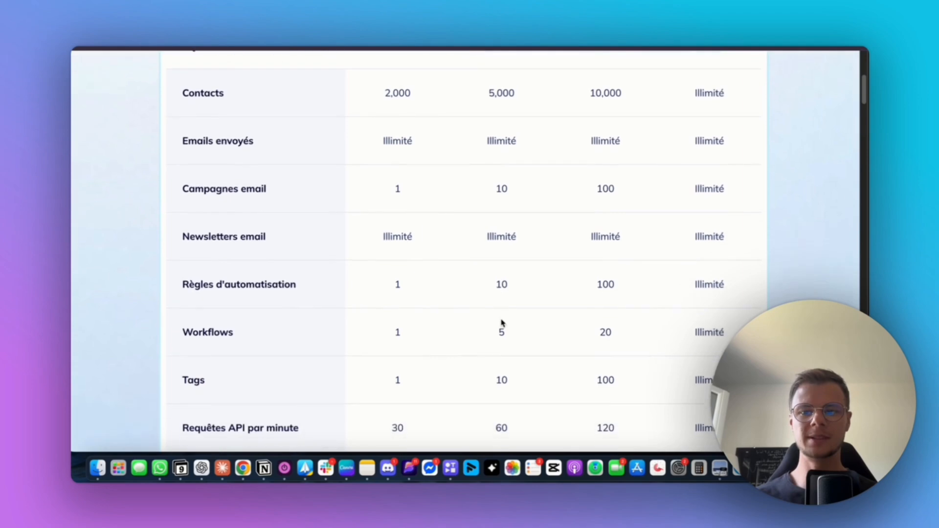
{"action": "scroll", "coordinate": [502, 323], "scroll_direction": "down", "scroll_amount": 1}
- Set the billing period to Annuel and examine the support, team management and integration features of each plan
{"action": "scroll", "coordinate": [499, 329], "scroll_direction": "up", "scroll_amount": 7}
{"action": "left_click", "coordinate": [274, 259]}
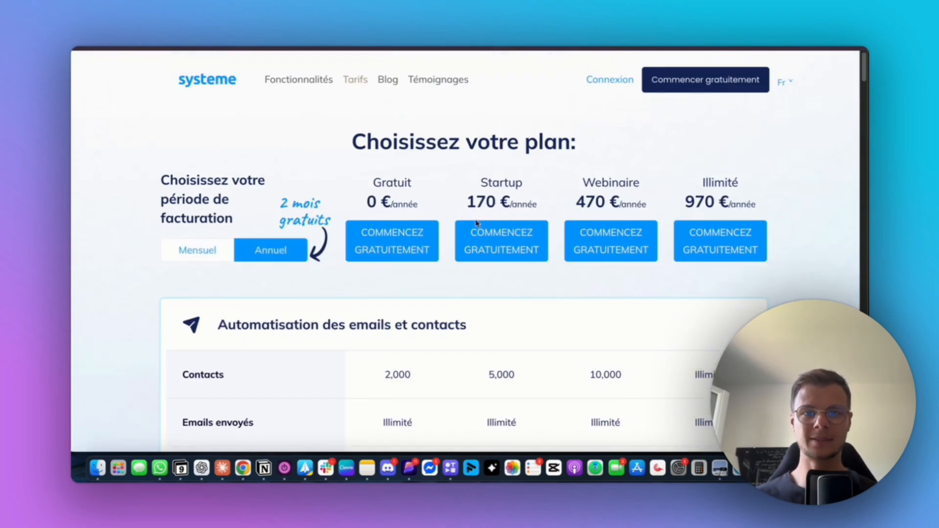
{"action": "scroll", "coordinate": [477, 222], "scroll_direction": "down", "scroll_amount": 1}
{"action": "scroll", "coordinate": [453, 286], "scroll_direction": "down", "scroll_amount": 15}
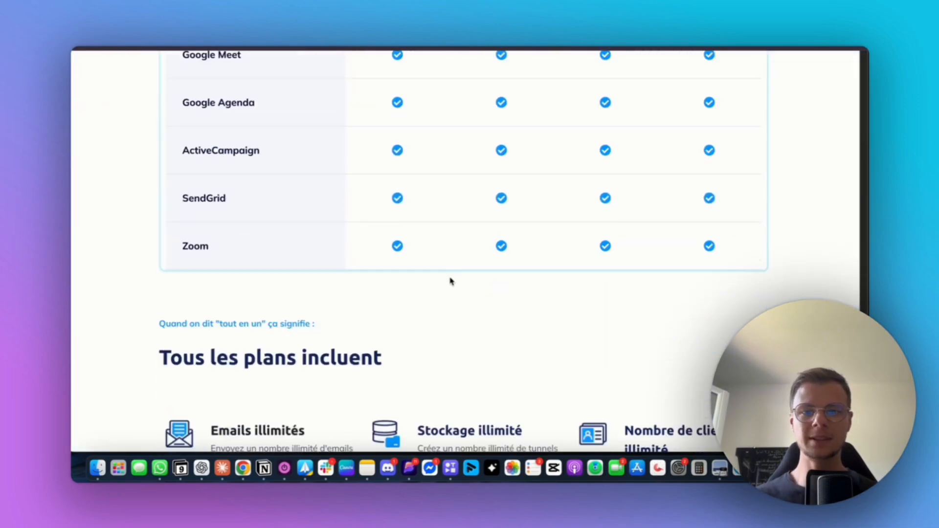
{"action": "scroll", "coordinate": [451, 281], "scroll_direction": "up", "scroll_amount": 10}
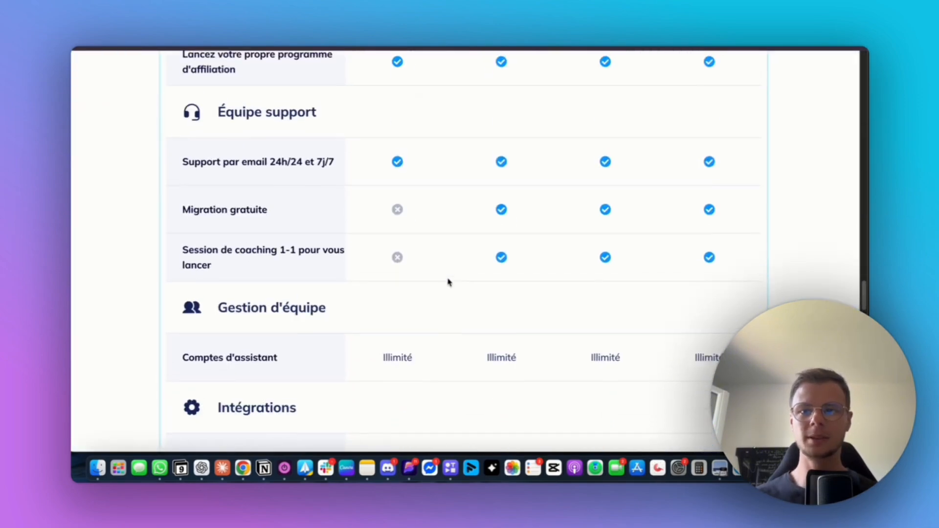
{"action": "scroll", "coordinate": [449, 282], "scroll_direction": "up", "scroll_amount": 1}
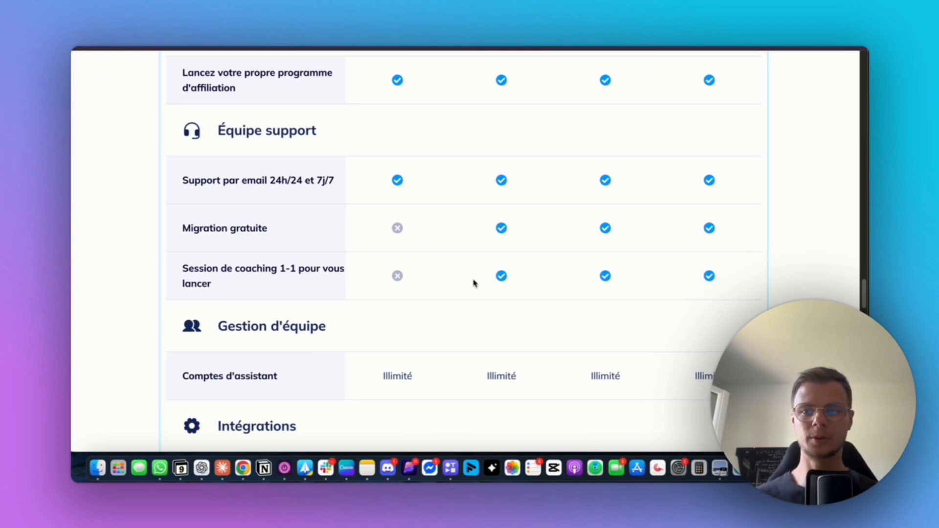
{"action": "scroll", "coordinate": [470, 293], "scroll_direction": "down", "scroll_amount": 10}
{"action": "scroll", "coordinate": [468, 307], "scroll_direction": "up", "scroll_amount": 20}
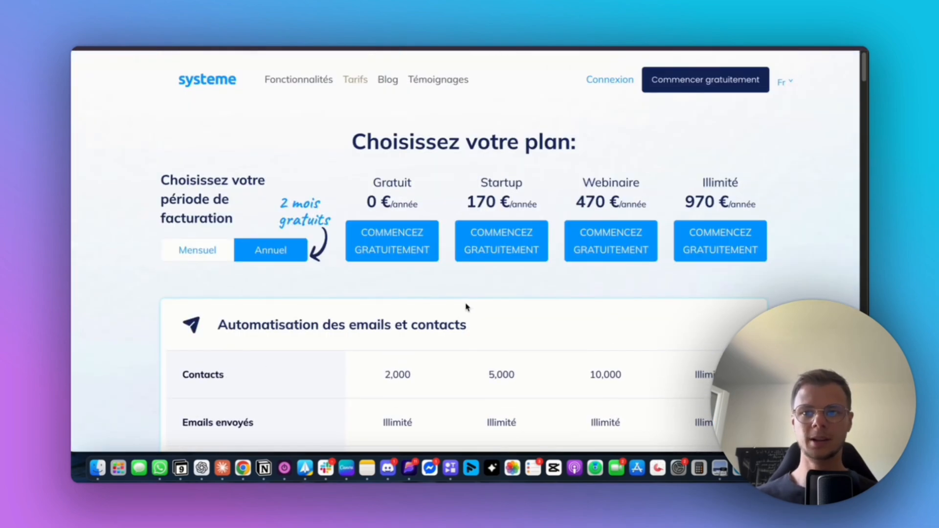
- Set the billing period back to Mensuel and compare the plans' email automation and sales funnel limits
{"action": "left_click", "coordinate": [197, 250]}
{"action": "scroll", "coordinate": [618, 324], "scroll_direction": "down", "scroll_amount": 2}
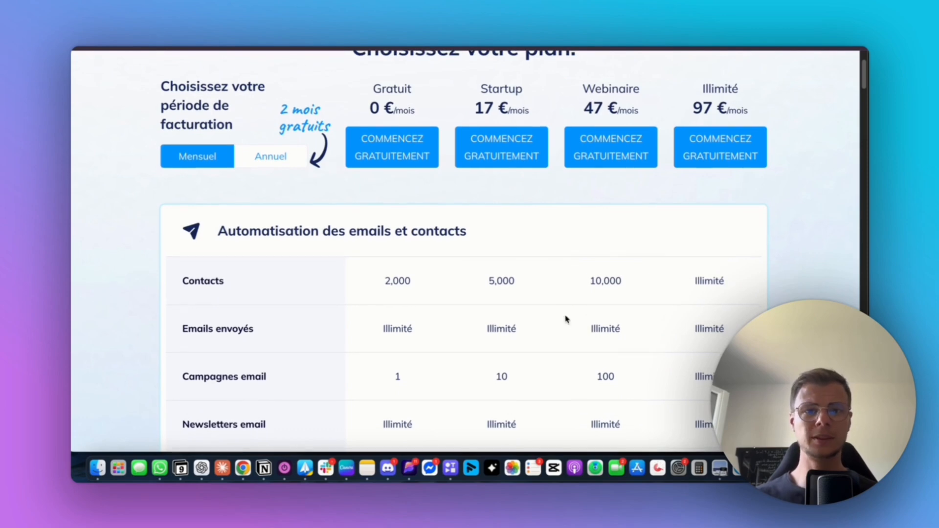
{"action": "scroll", "coordinate": [570, 323], "scroll_direction": "down", "scroll_amount": 5}
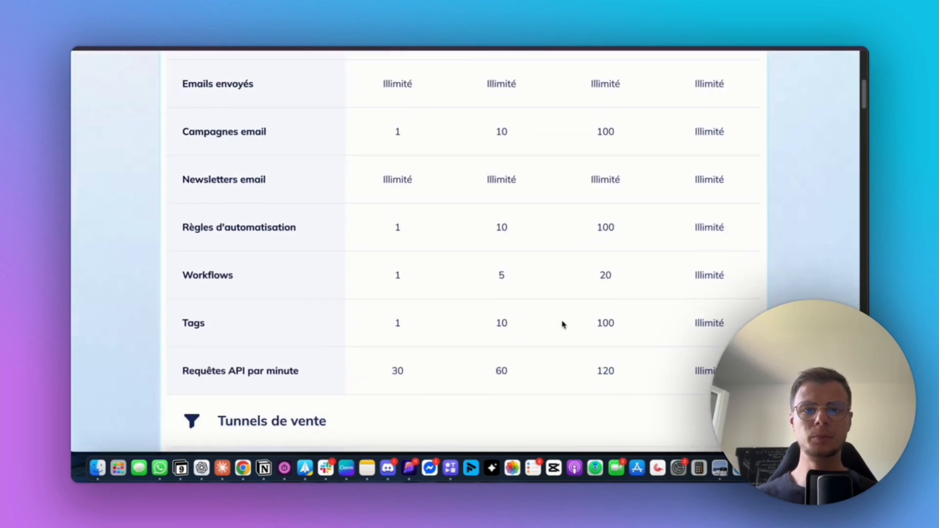
{"action": "scroll", "coordinate": [563, 324], "scroll_direction": "down", "scroll_amount": 5}
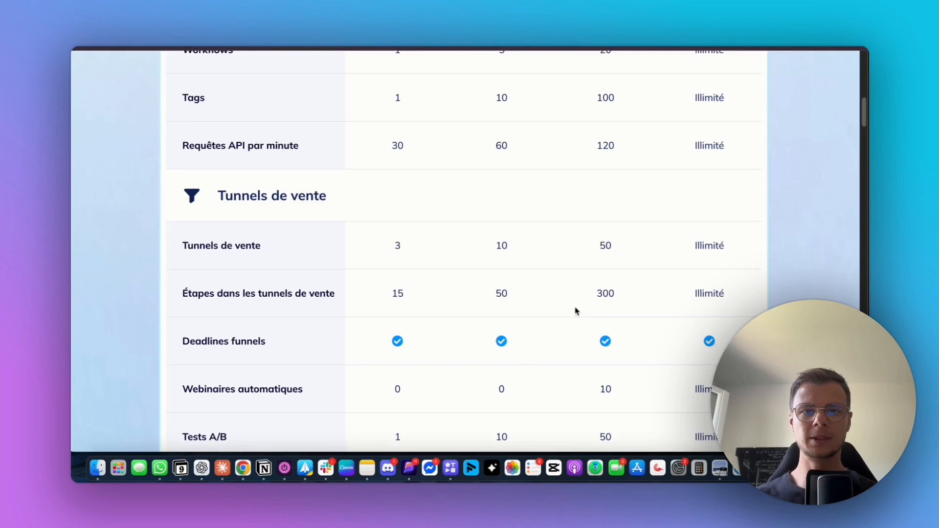
{"action": "scroll", "coordinate": [605, 251], "scroll_direction": "up", "scroll_amount": 5}
{"action": "scroll", "coordinate": [464, 275], "scroll_direction": "up", "scroll_amount": 5}
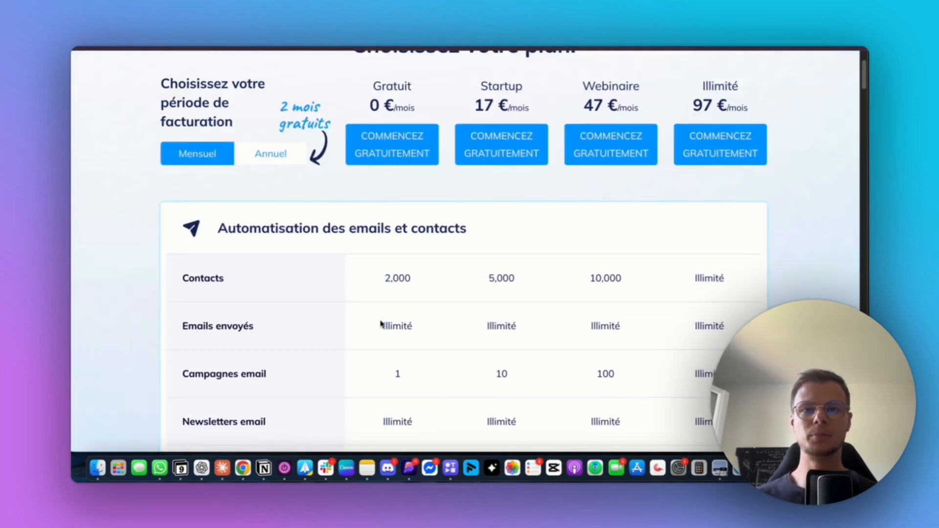
- Bring up the free account creation form from the site header and dismiss it without filling it in
{"action": "scroll", "coordinate": [381, 324], "scroll_direction": "up", "scroll_amount": 2}
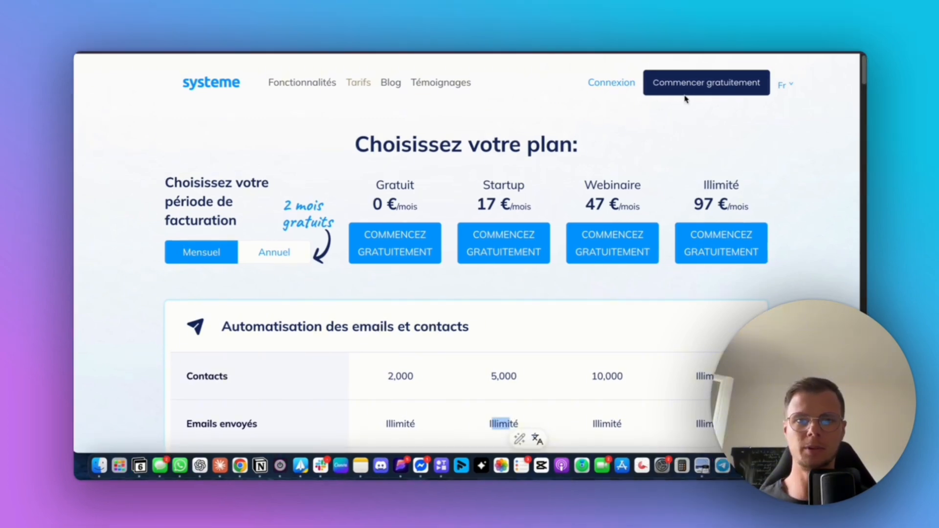
{"action": "left_click", "coordinate": [686, 93]}
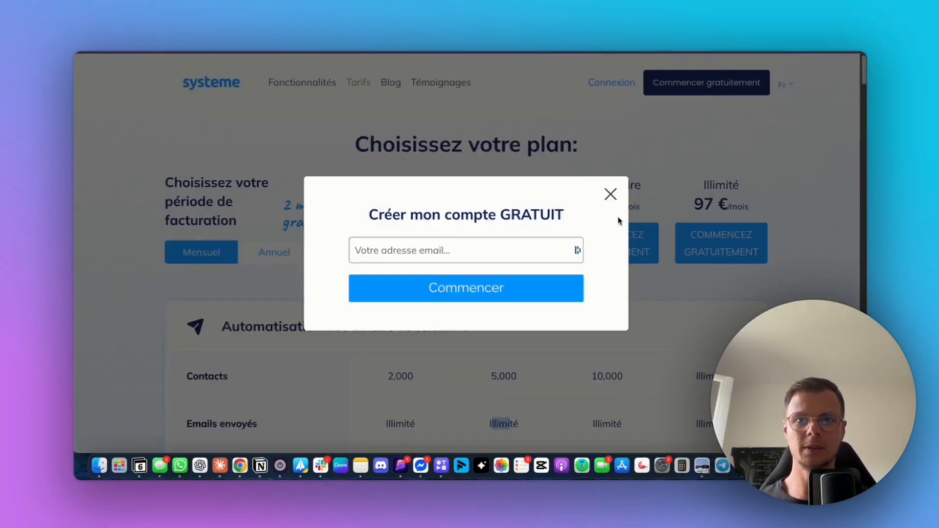
{"action": "left_click", "coordinate": [611, 196]}
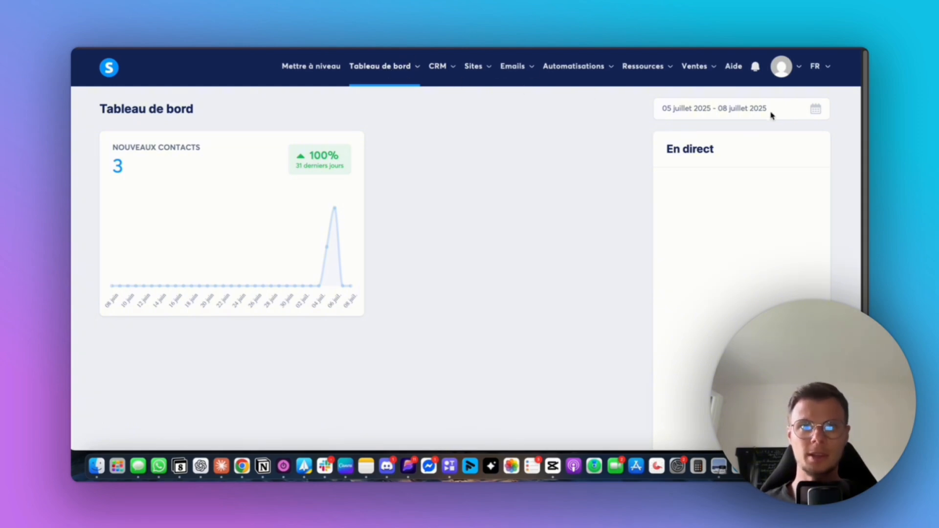
- Examine the dashboard's options for the account, Tableau de bord, CRM, Sites, Emails, Automatisations, Ressources and Ventes
{"action": "left_click", "coordinate": [800, 69]}
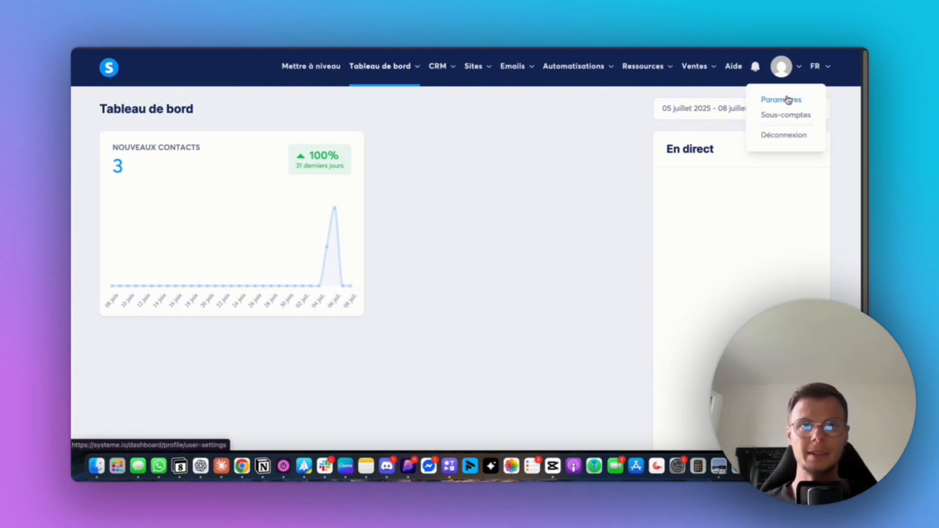
{"action": "mouse_move", "coordinate": [399, 69]}
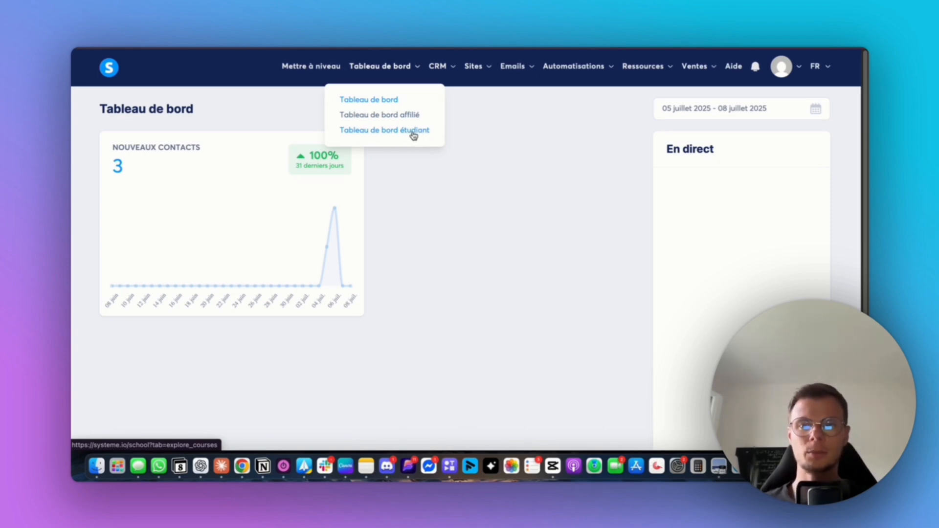
{"action": "mouse_move", "coordinate": [445, 69]}
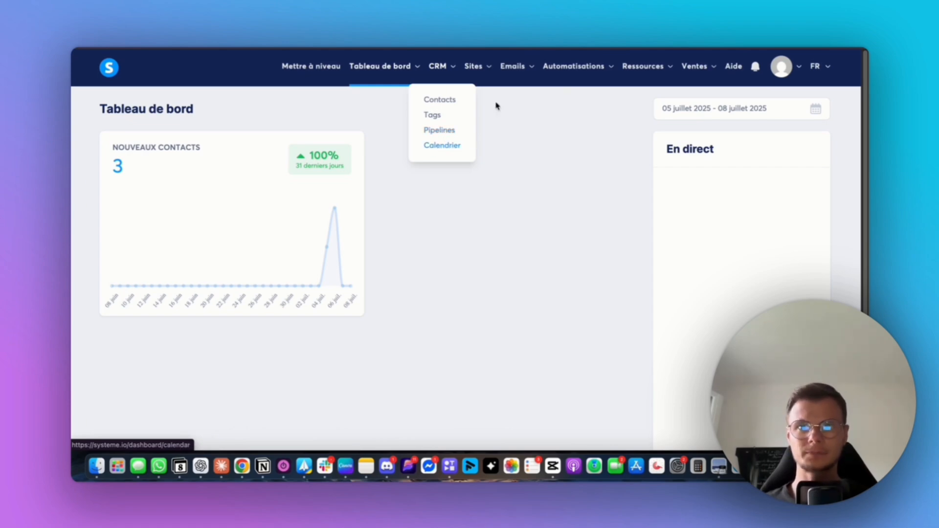
{"action": "mouse_move", "coordinate": [470, 83]}
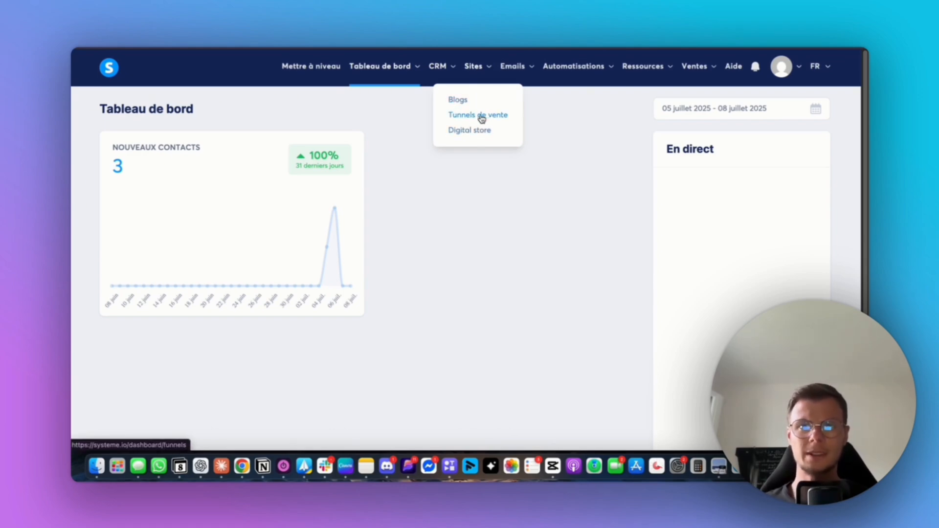
{"action": "mouse_move", "coordinate": [514, 66]}
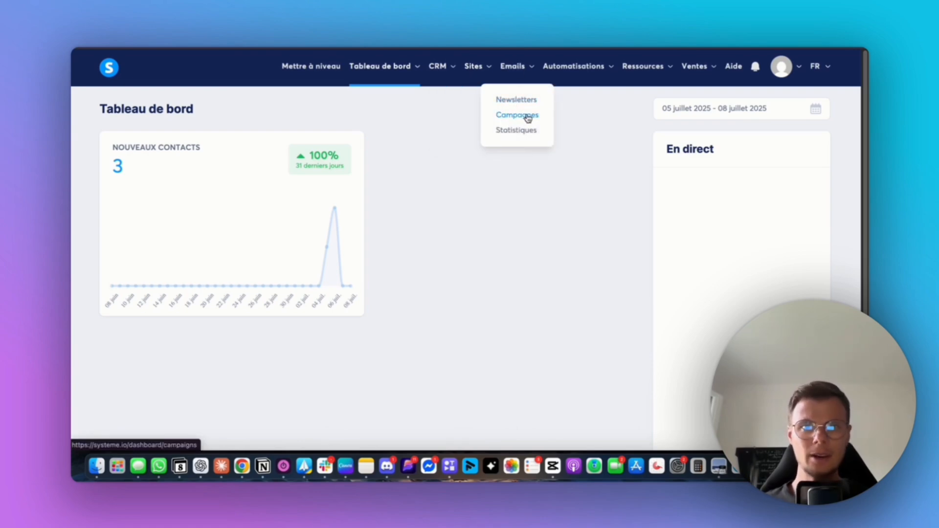
{"action": "mouse_move", "coordinate": [573, 68]}
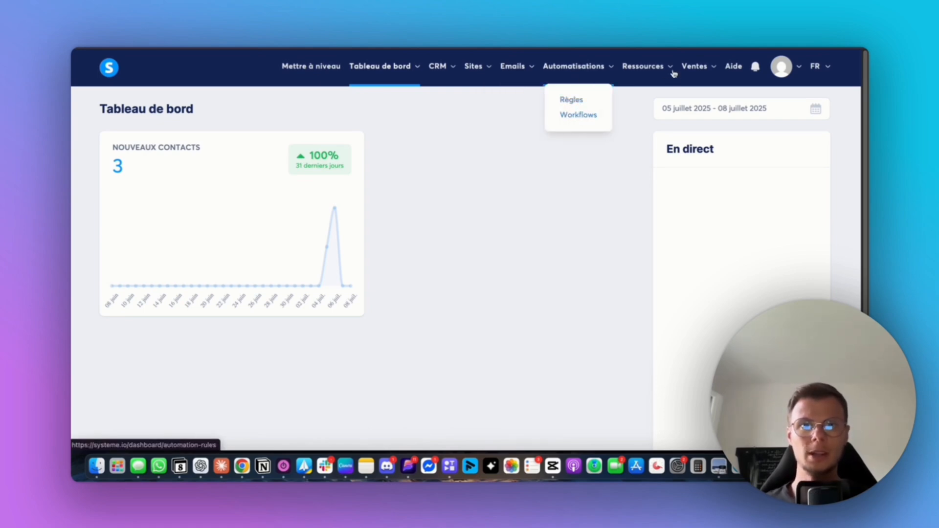
{"action": "mouse_move", "coordinate": [656, 73]}
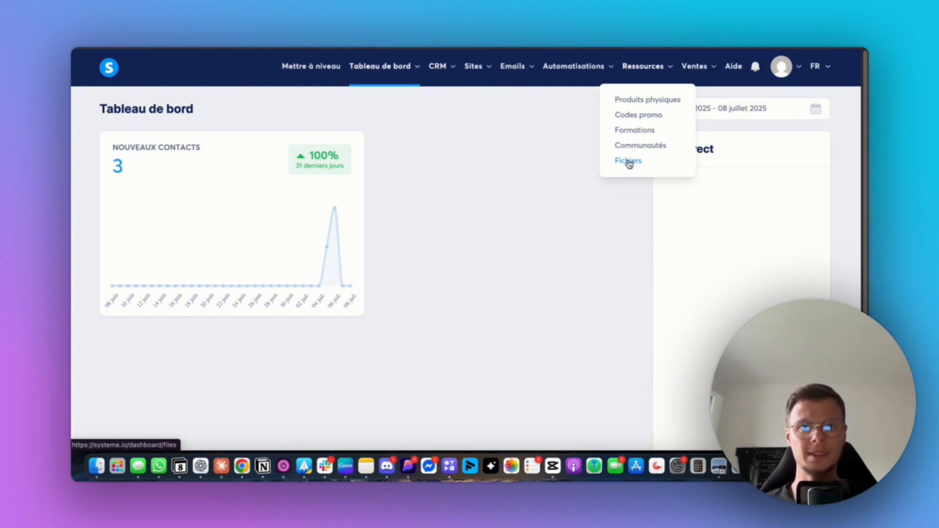
{"action": "mouse_move", "coordinate": [711, 66]}
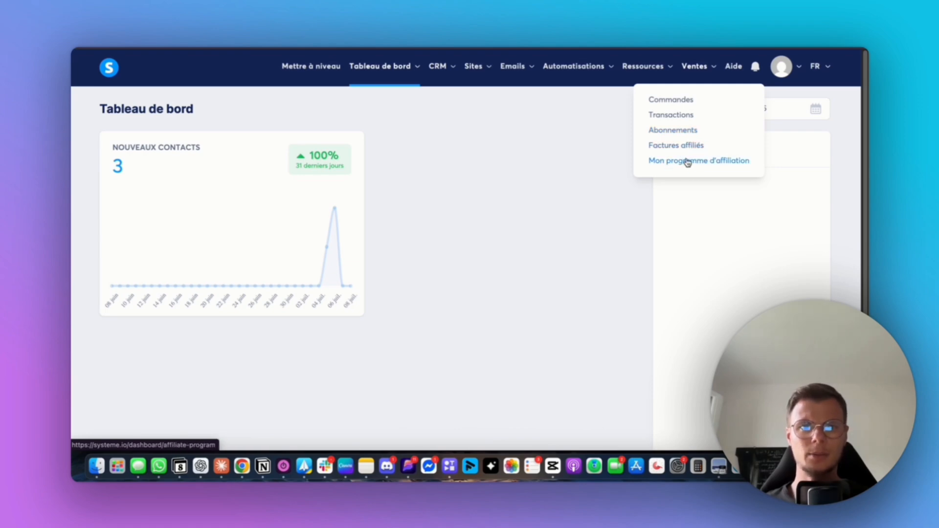
- Open the account's Paramètres and bring the personal profile fields into view
{"action": "mouse_move", "coordinate": [801, 76]}
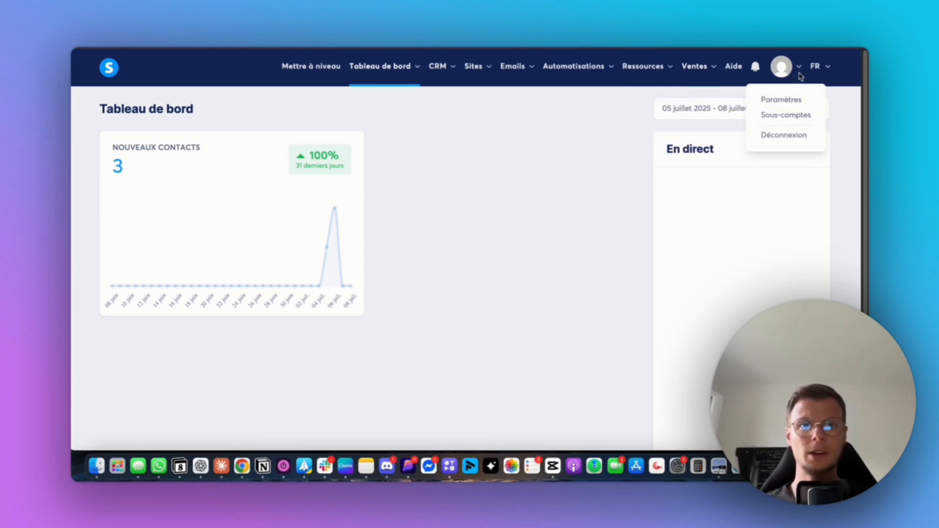
{"action": "left_click", "coordinate": [778, 104]}
{"action": "scroll", "coordinate": [450, 245], "scroll_direction": "down", "scroll_amount": 4}
{"action": "scroll", "coordinate": [489, 255], "scroll_direction": "up", "scroll_amount": 1}
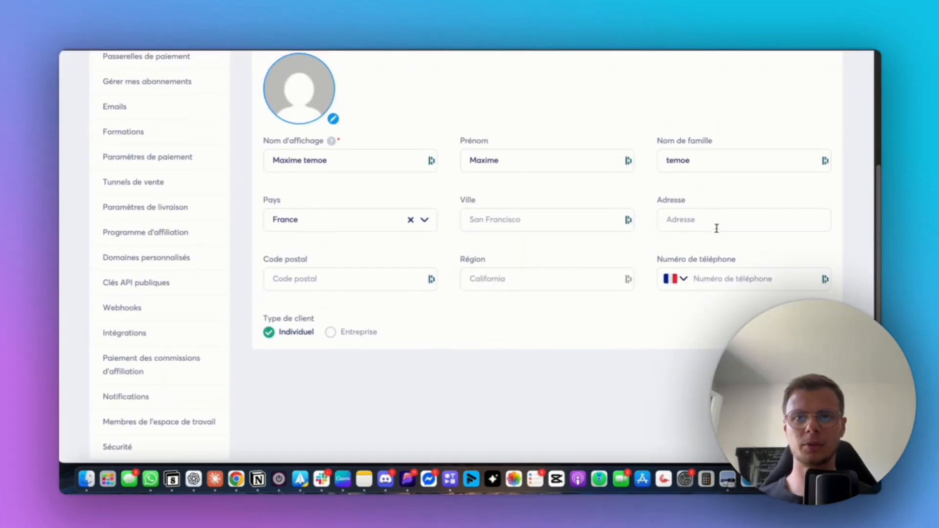
- Look over the personal profile's address and client type fields, and open the Compte settings with the time zone and date formats
{"action": "left_click", "coordinate": [715, 223]}
{"action": "left_click", "coordinate": [404, 294]}
{"action": "scroll", "coordinate": [178, 297], "scroll_direction": "up", "scroll_amount": 5}
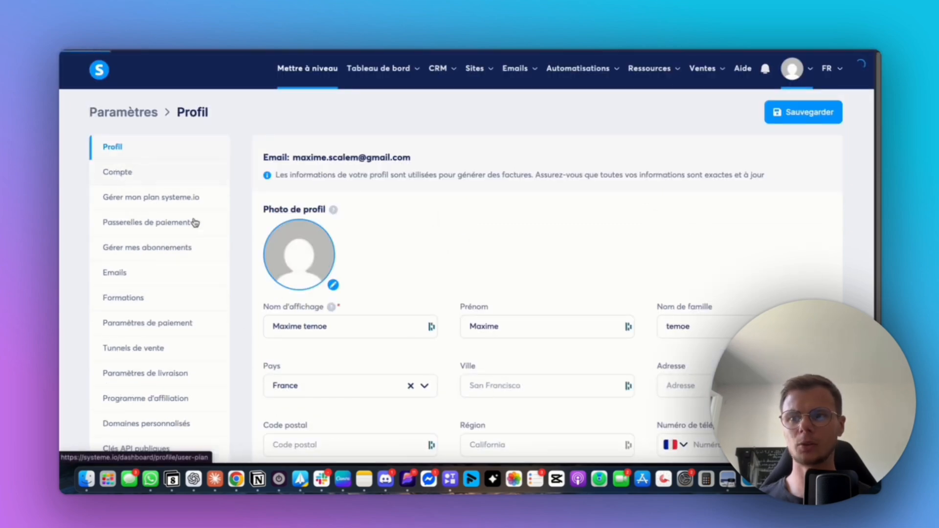
{"action": "left_click", "coordinate": [118, 175]}
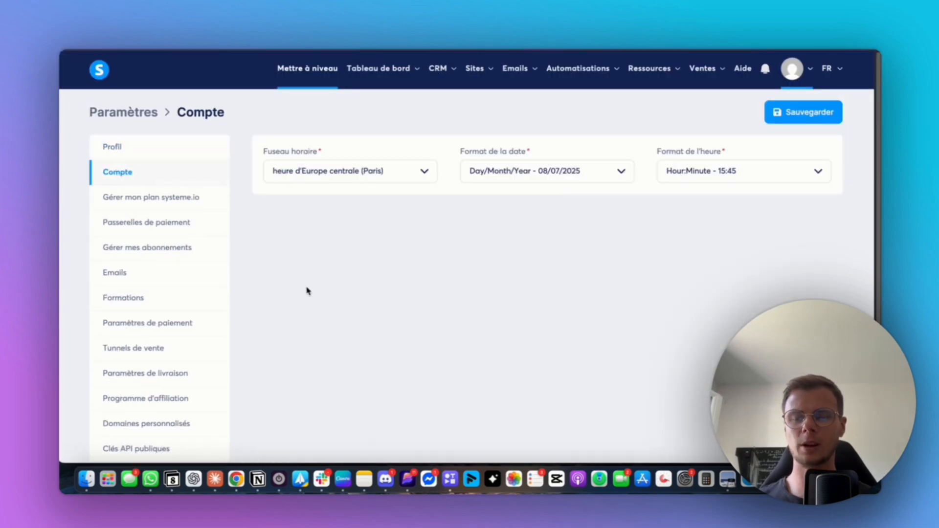
- Open Gérer mon plan systeme.io and review the usage limits and upgrade options of the Gratuit, Startup, Webinaire and Illimité plans
{"action": "left_click", "coordinate": [158, 198]}
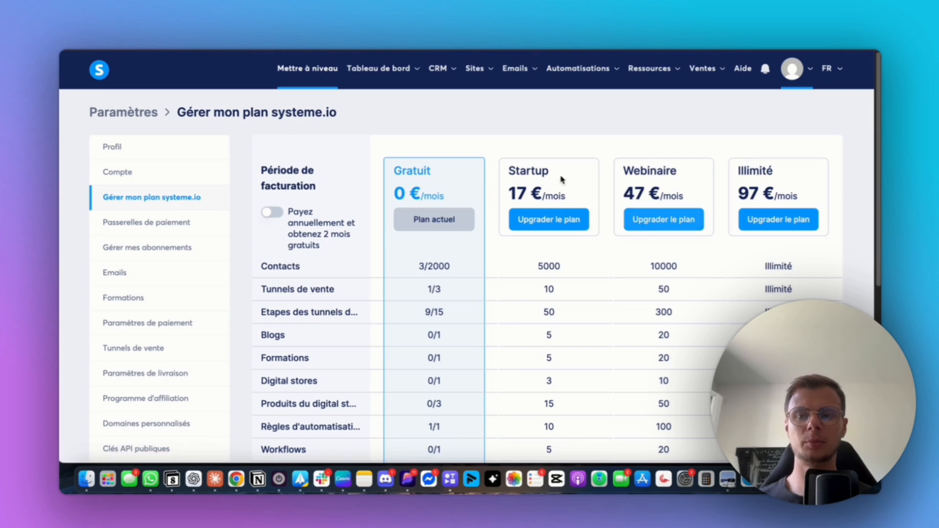
{"action": "scroll", "coordinate": [495, 335], "scroll_direction": "down", "scroll_amount": 1}
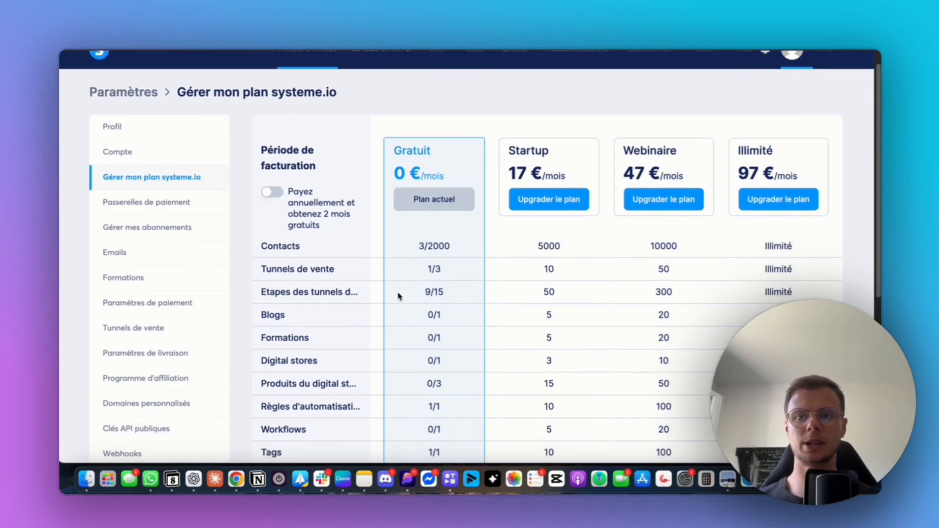
{"action": "scroll", "coordinate": [436, 305], "scroll_direction": "up", "scroll_amount": 1}
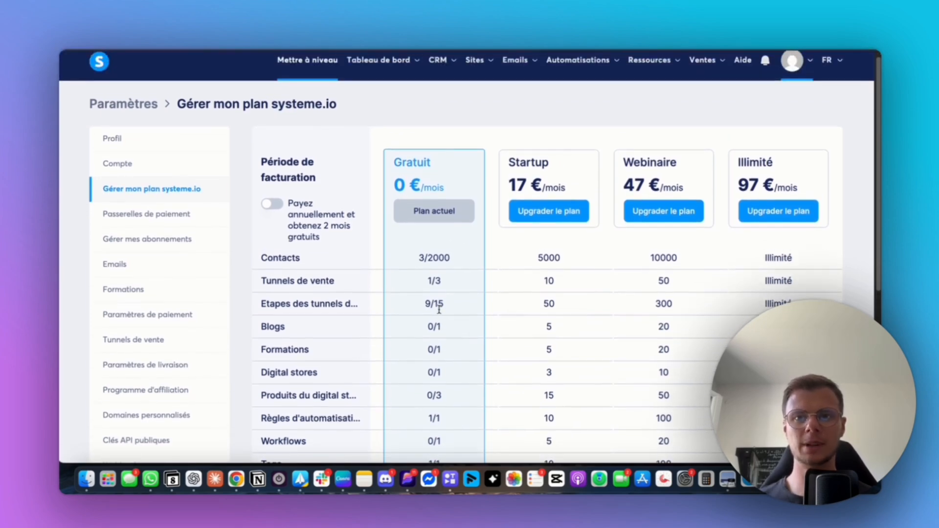
{"action": "left_click", "coordinate": [562, 221]}
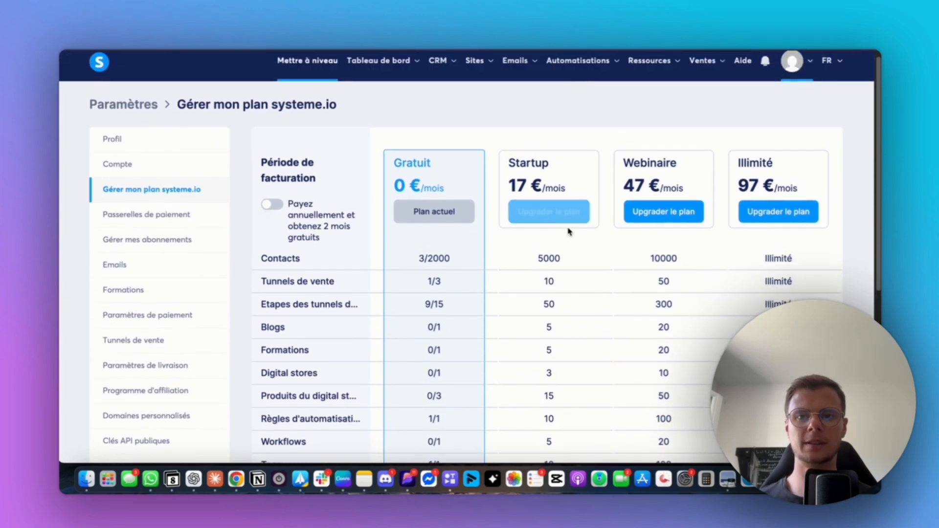
{"action": "scroll", "coordinate": [539, 293], "scroll_direction": "down", "scroll_amount": 1}
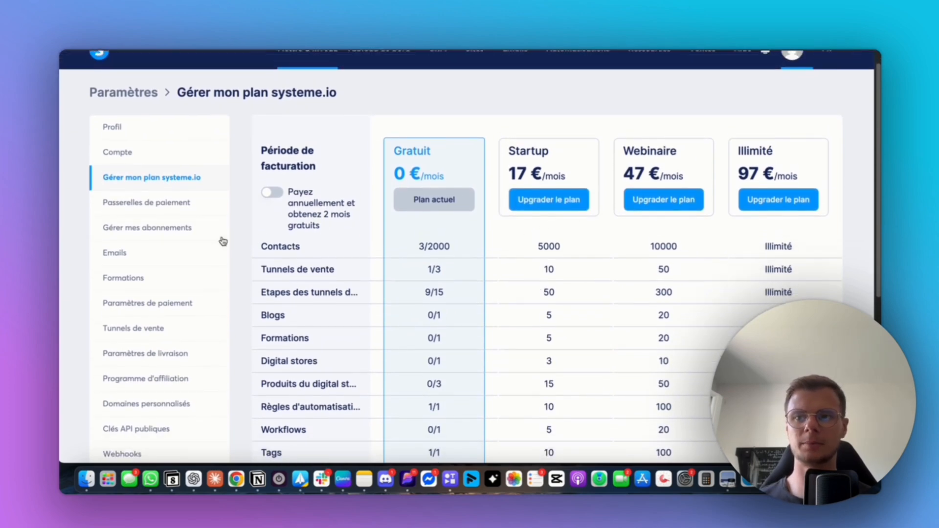
- Review the payment gateways available under Passerelles de paiement and open the Gérer mes abonnements settings
{"action": "left_click", "coordinate": [157, 208]}
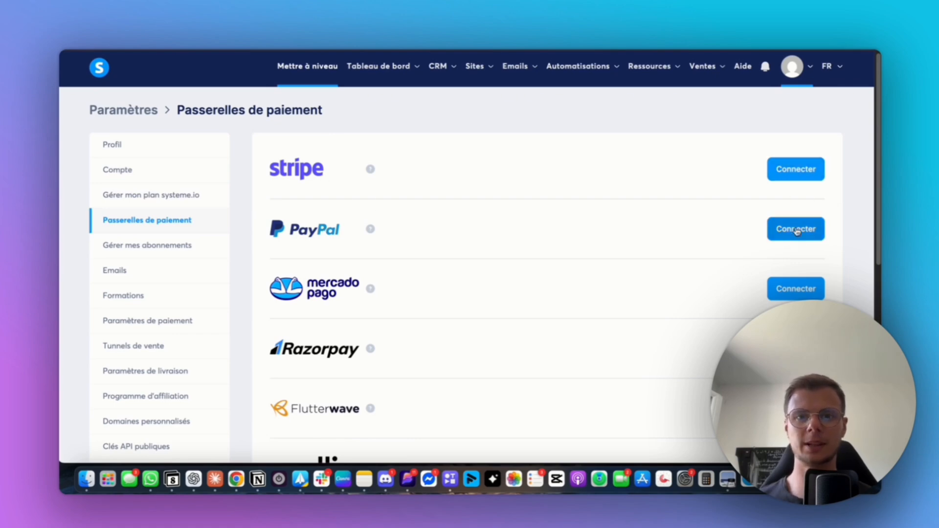
{"action": "scroll", "coordinate": [520, 266], "scroll_direction": "down", "scroll_amount": 5}
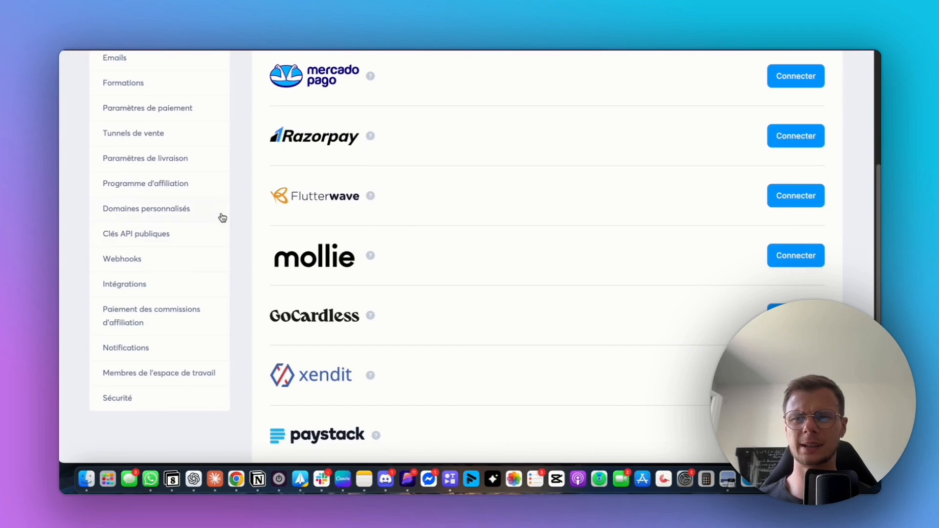
{"action": "scroll", "coordinate": [161, 130], "scroll_direction": "up", "scroll_amount": 2}
{"action": "left_click", "coordinate": [162, 121]}
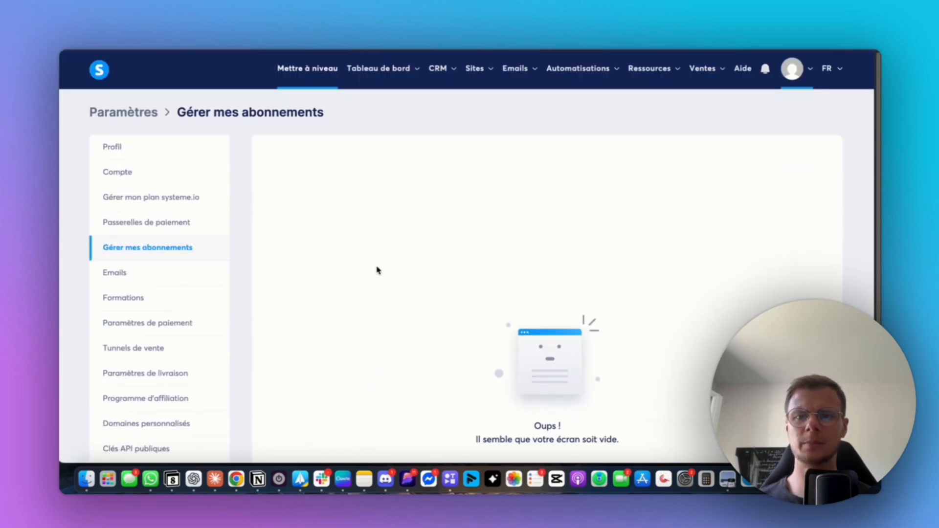
{"action": "scroll", "coordinate": [534, 240], "scroll_direction": "down", "scroll_amount": 3}
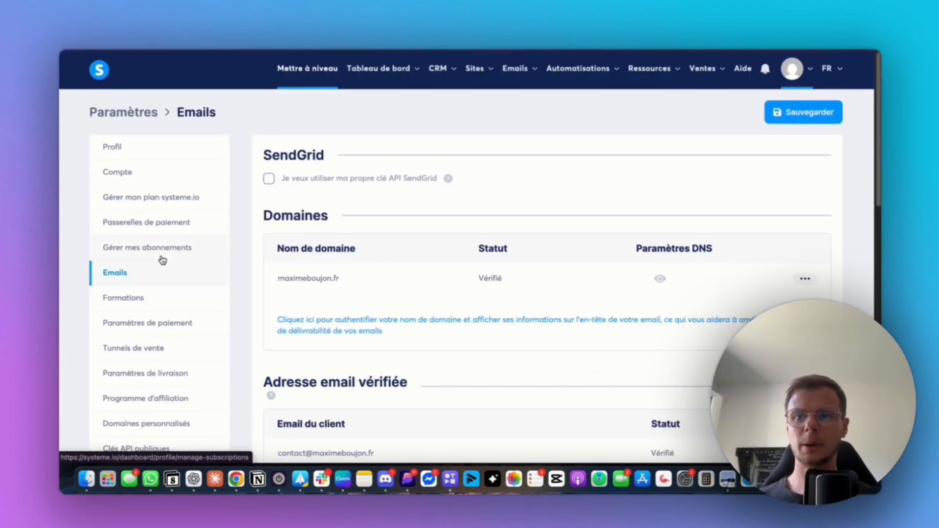
- Examine the Emails settings, covering SendGrid, the authenticated domains, the verified email address and the Expéditeur section
{"action": "scroll", "coordinate": [161, 261], "scroll_direction": "down", "scroll_amount": 2}
{"action": "scroll", "coordinate": [490, 266], "scroll_direction": "down", "scroll_amount": 1}
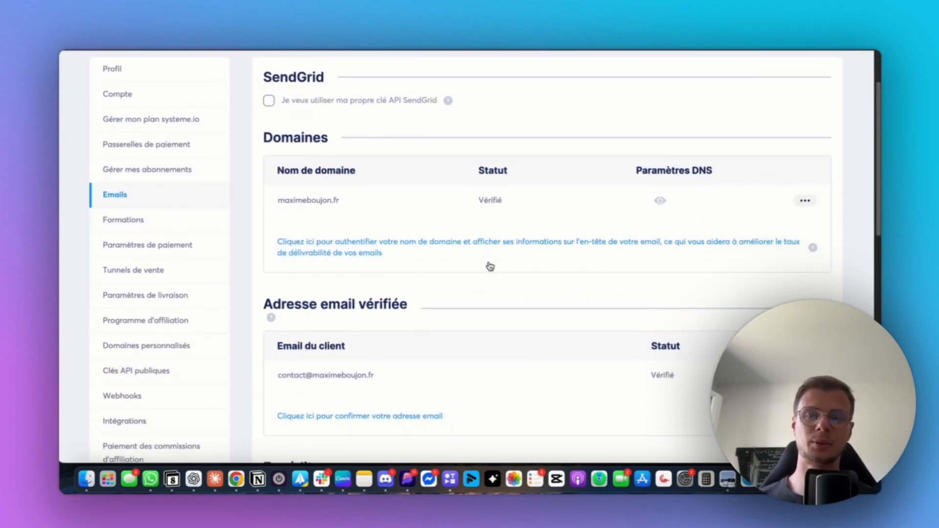
{"action": "scroll", "coordinate": [490, 267], "scroll_direction": "up", "scroll_amount": 1}
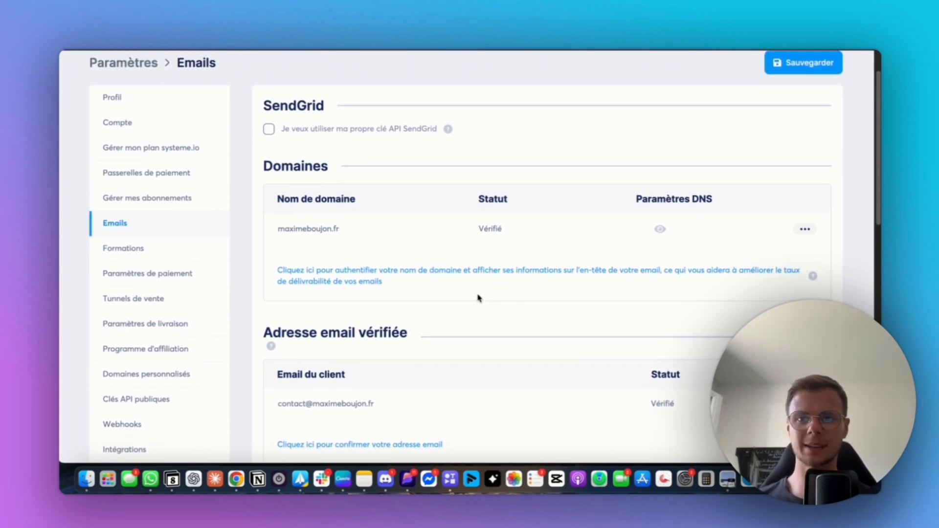
{"action": "scroll", "coordinate": [479, 298], "scroll_direction": "up", "scroll_amount": 1}
{"action": "scroll", "coordinate": [480, 299], "scroll_direction": "up", "scroll_amount": 1}
{"action": "scroll", "coordinate": [477, 298], "scroll_direction": "down", "scroll_amount": 2}
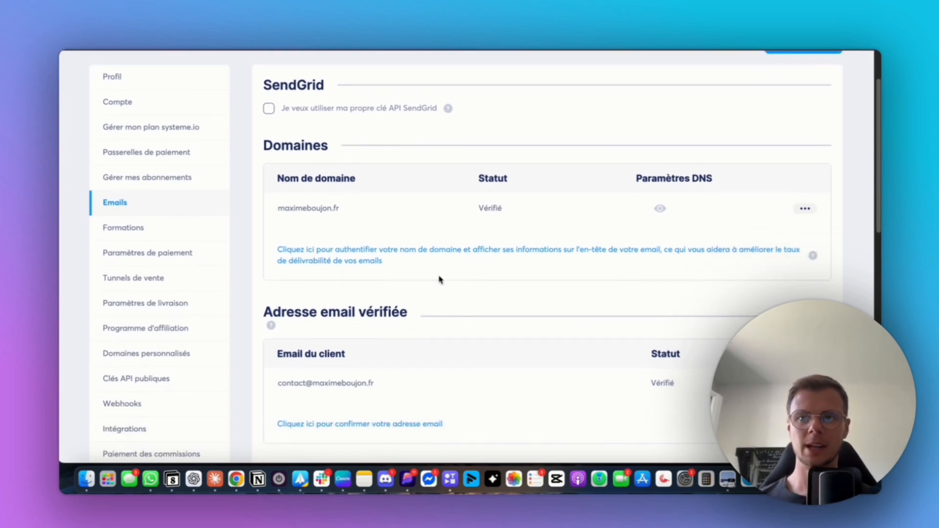
{"action": "scroll", "coordinate": [420, 265], "scroll_direction": "down", "scroll_amount": 1}
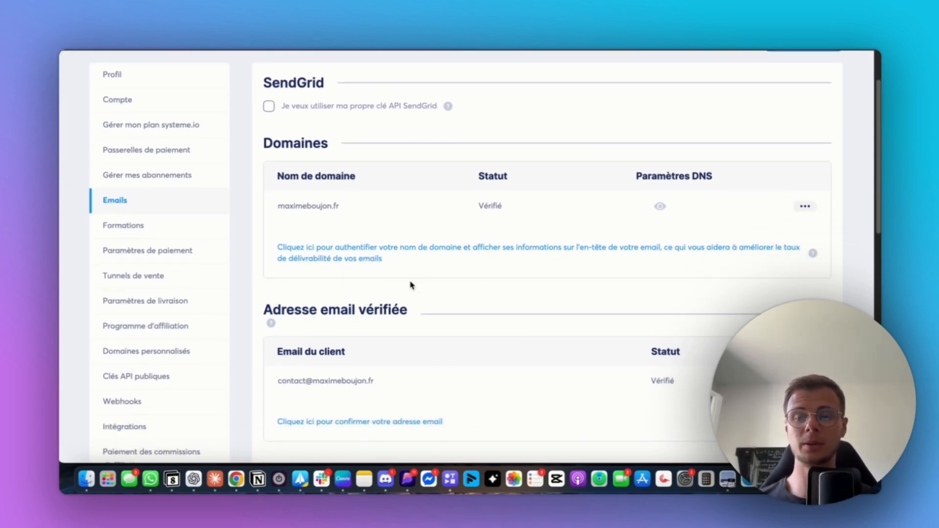
{"action": "scroll", "coordinate": [412, 285], "scroll_direction": "down", "scroll_amount": 1}
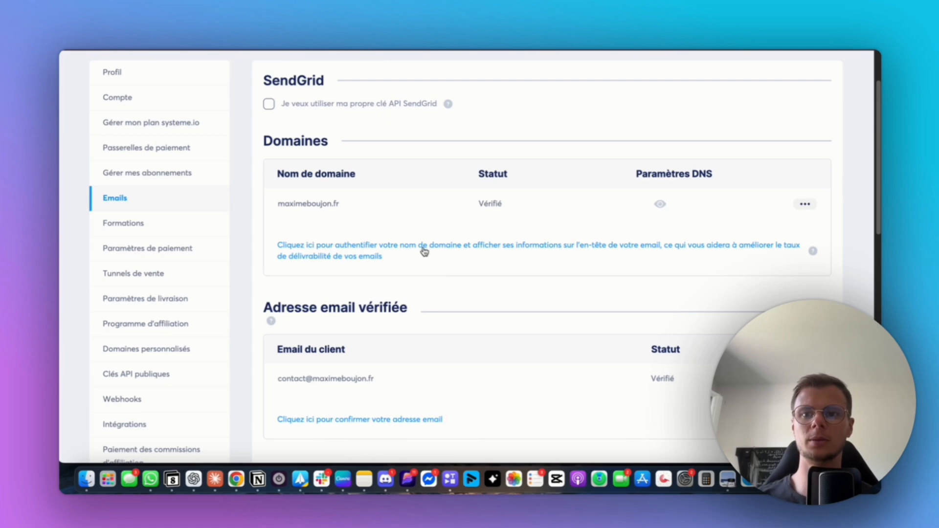
{"action": "scroll", "coordinate": [420, 248], "scroll_direction": "down", "scroll_amount": 3}
{"action": "scroll", "coordinate": [421, 249], "scroll_direction": "down", "scroll_amount": 4}
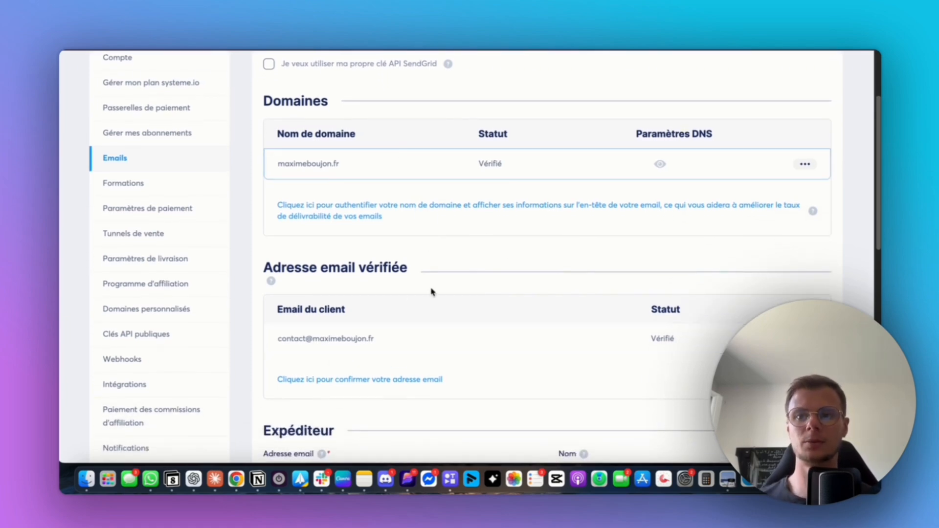
{"action": "scroll", "coordinate": [433, 293], "scroll_direction": "up", "scroll_amount": 5}
{"action": "scroll", "coordinate": [430, 297], "scroll_direction": "up", "scroll_amount": 5}
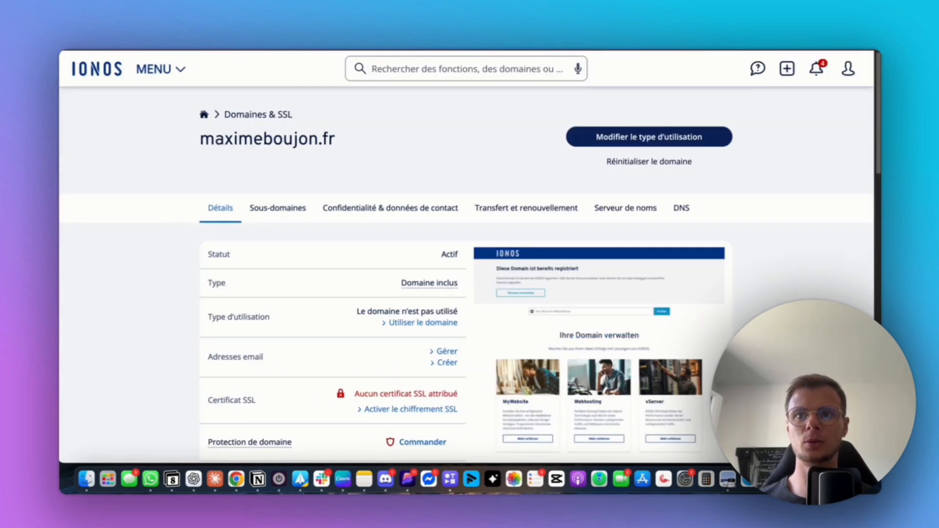
- Fill the domain authentication form's Nom de domaine with the domain name copied from IONOS, and dismiss the form without saving
{"action": "left_click", "coordinate": [387, 73]}
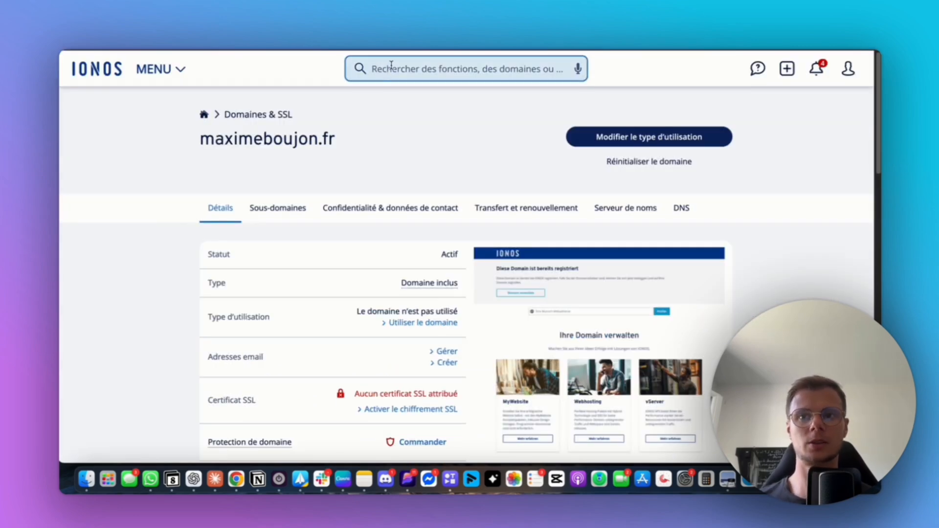
{"action": "key", "text": "Escape"}
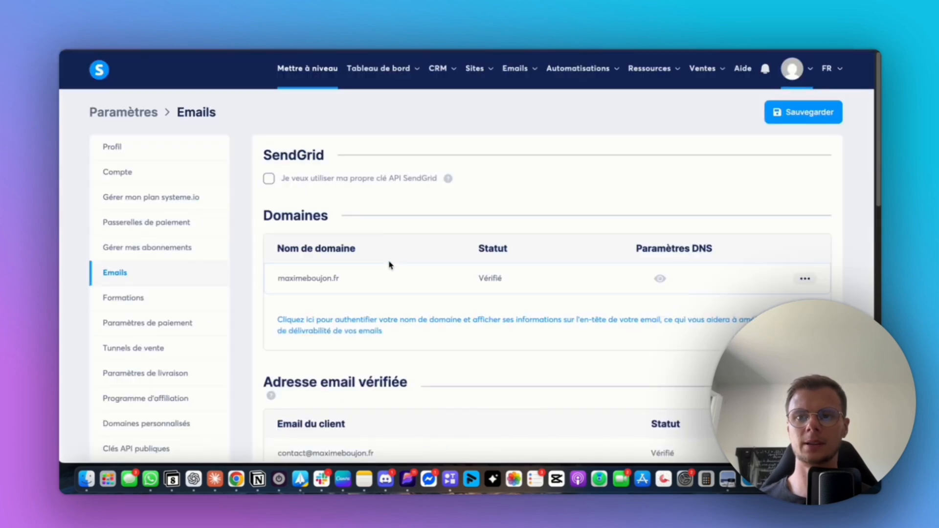
{"action": "scroll", "coordinate": [384, 266], "scroll_direction": "down", "scroll_amount": 1}
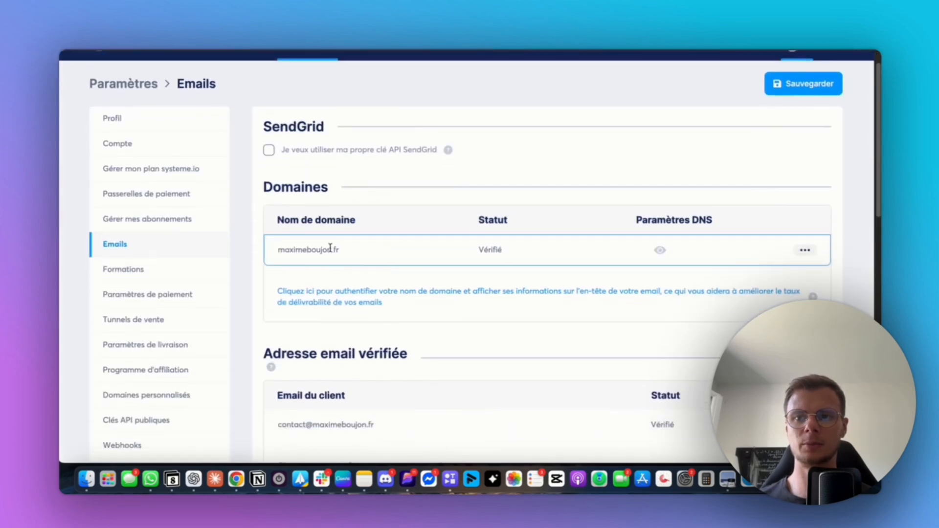
{"action": "left_click", "coordinate": [350, 301]}
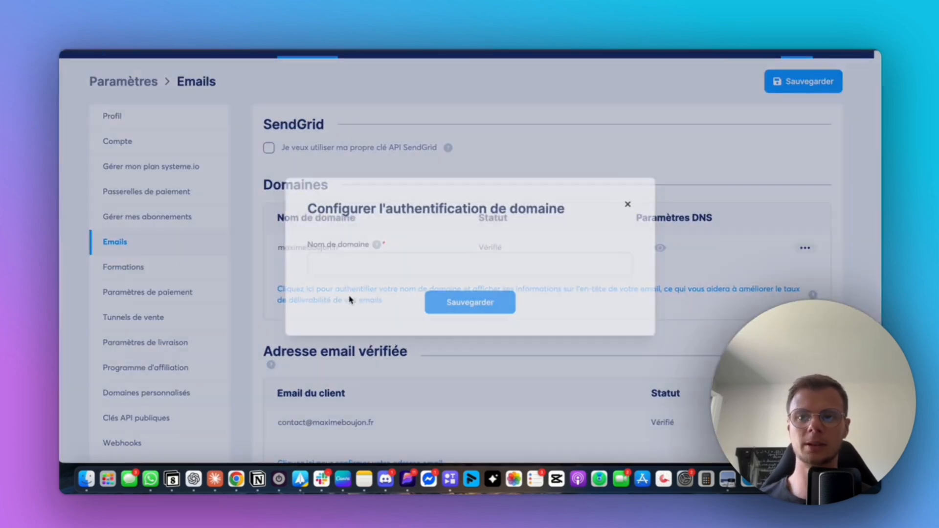
{"action": "left_click", "coordinate": [441, 260]}
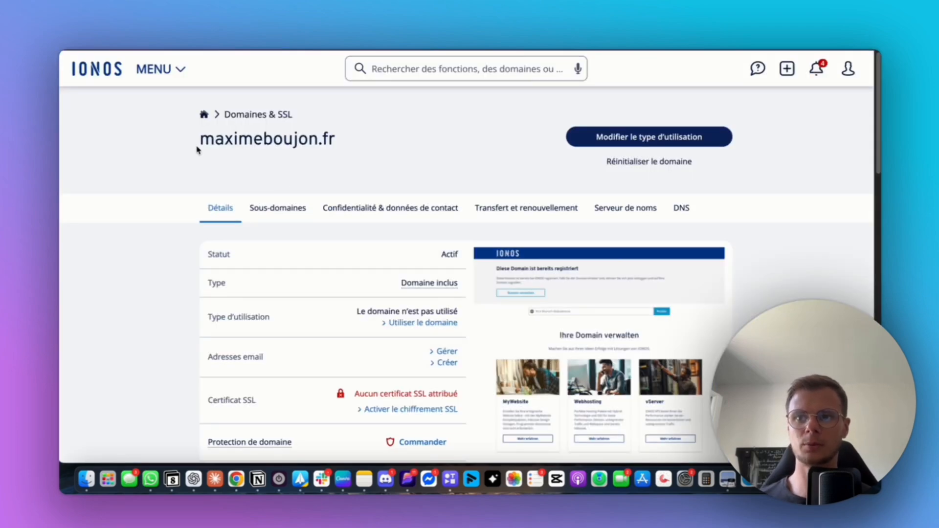
{"action": "left_click_drag", "start_coordinate": [199, 148], "coordinate": [340, 148]}
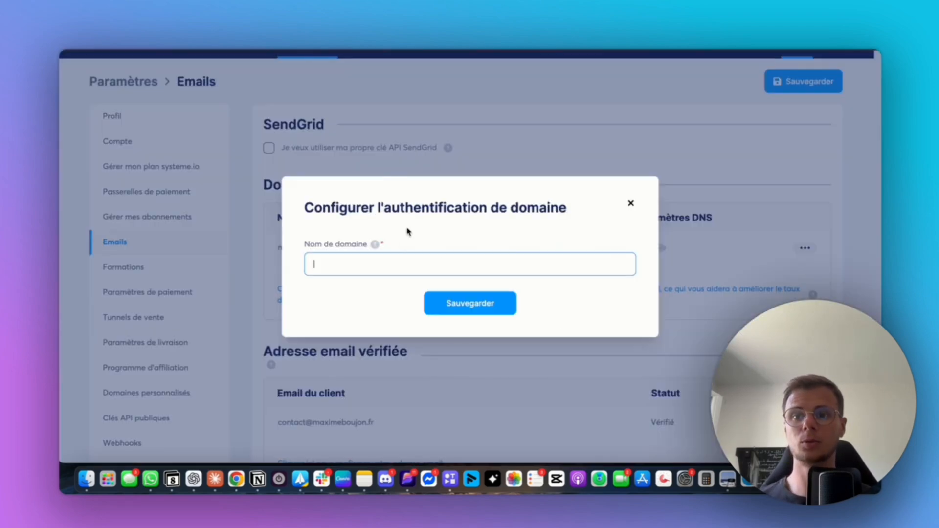
{"action": "type", "text": "maximeboujon.fr"}
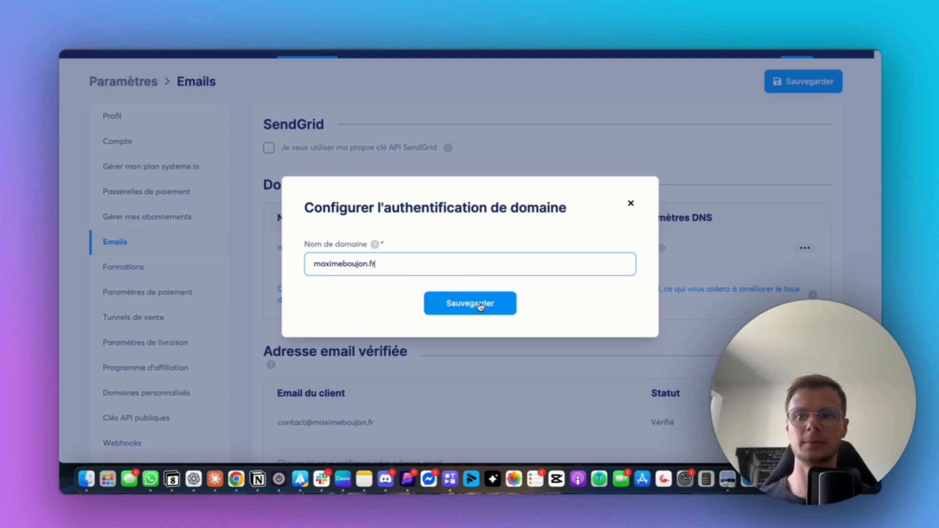
{"action": "left_click", "coordinate": [632, 206]}
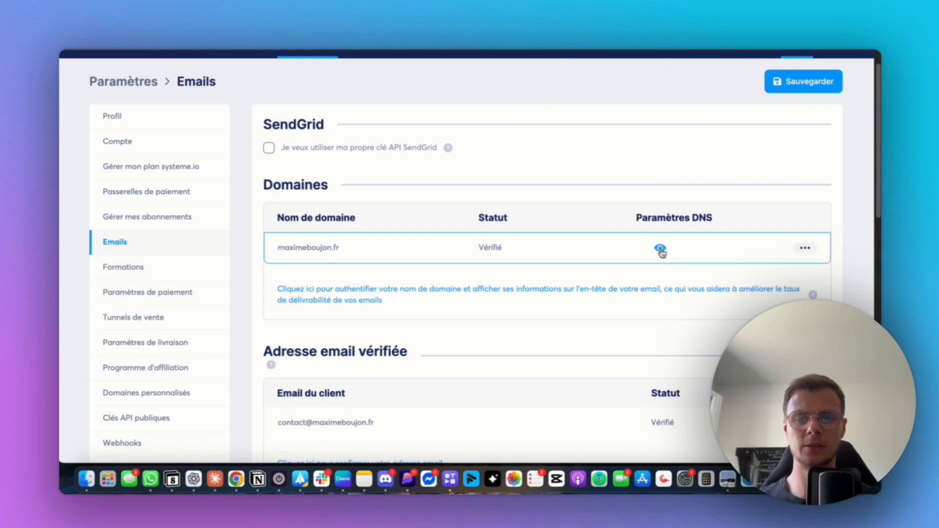
- Display the domain's authentication instructions in systeme.io, switch to the domain's DNS settings in IONOS, and start a new CNAME record
{"action": "left_click", "coordinate": [660, 249]}
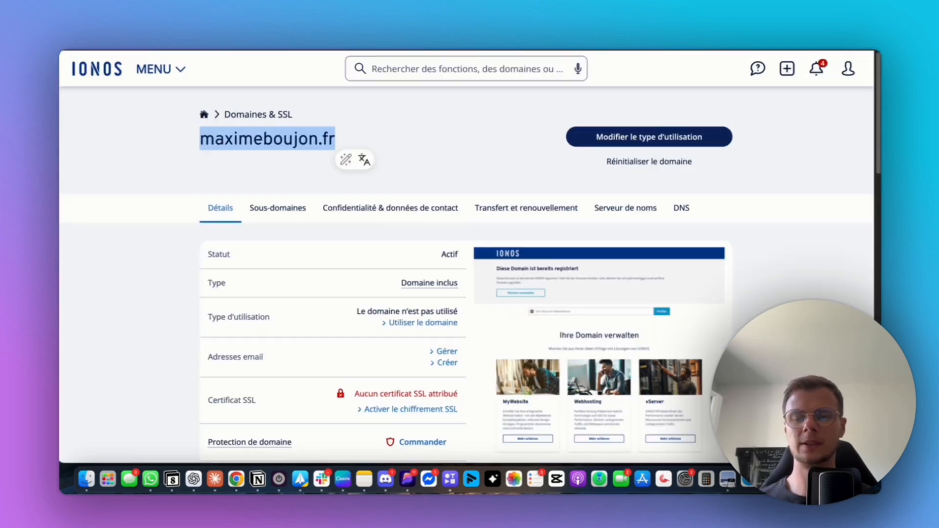
{"action": "left_click", "coordinate": [155, 246]}
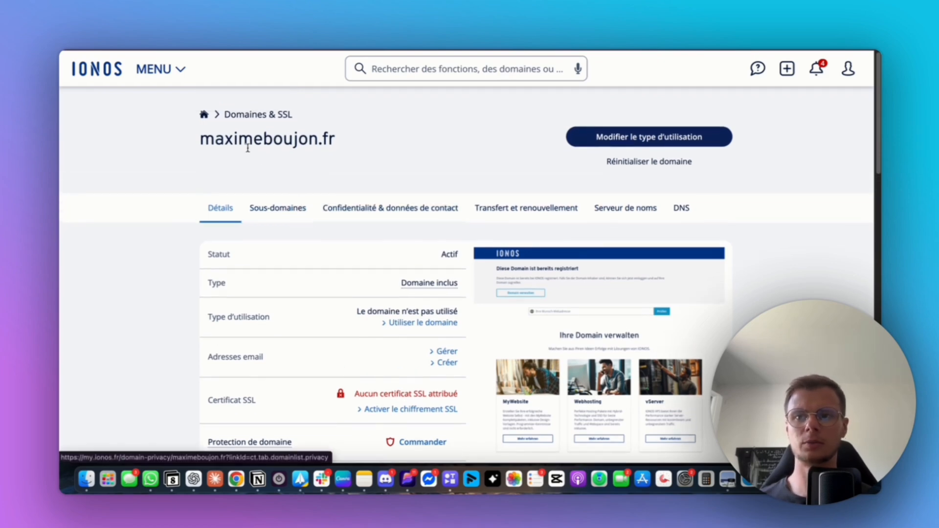
{"action": "left_click", "coordinate": [679, 211]}
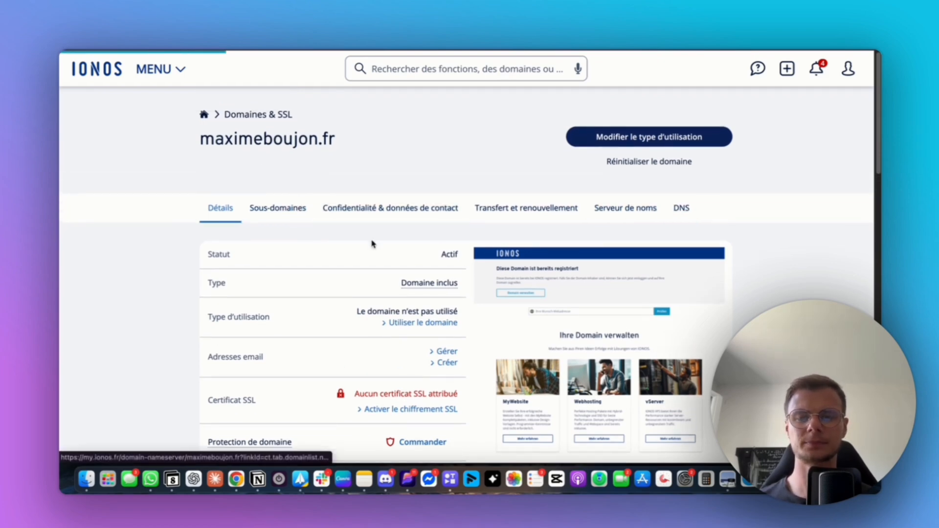
{"action": "scroll", "coordinate": [337, 257], "scroll_direction": "down", "scroll_amount": 2}
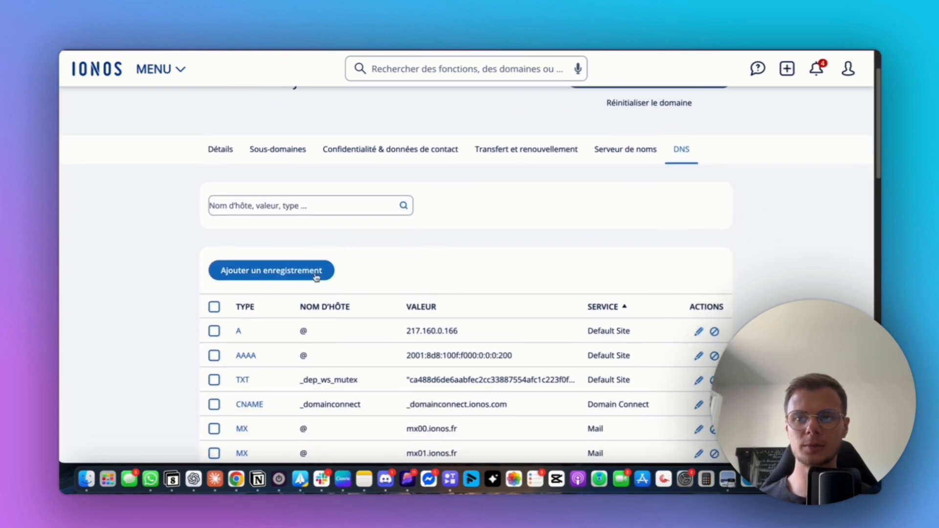
{"action": "left_click", "coordinate": [284, 280]}
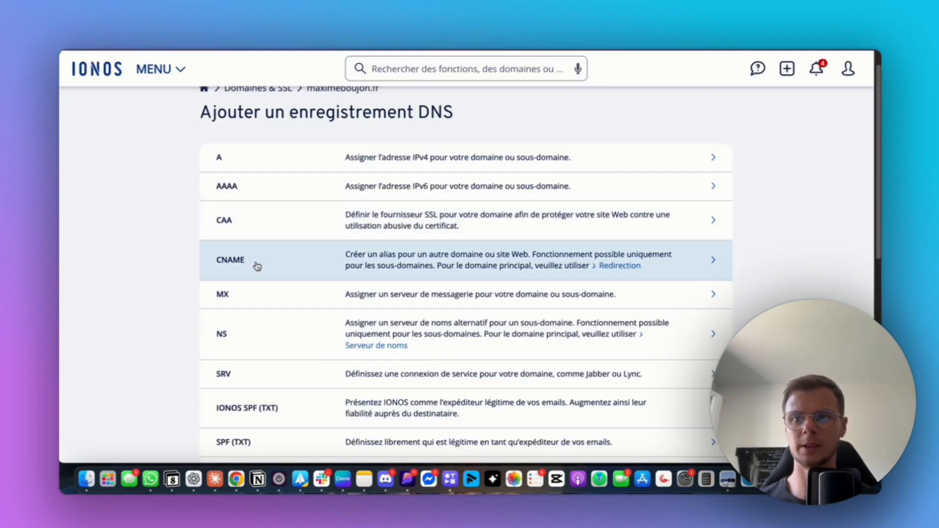
{"action": "left_click", "coordinate": [256, 264]}
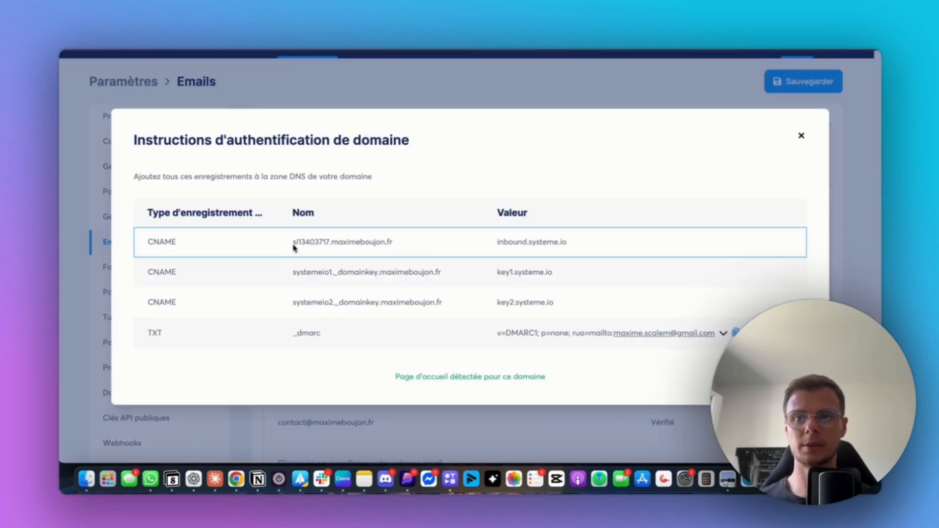
- Fill the CNAME record in IONOS with the first host name from the authentication instructions, pointing to inbound.systeme.io
{"action": "left_click_drag", "start_coordinate": [294, 242], "coordinate": [393, 243]}
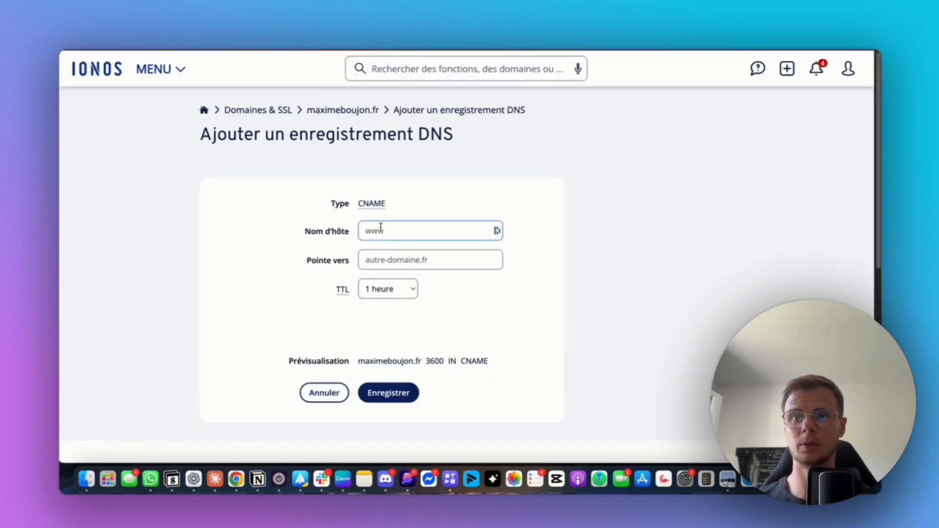
{"action": "type", "text": "si13403717.maximeboujon.fr"}
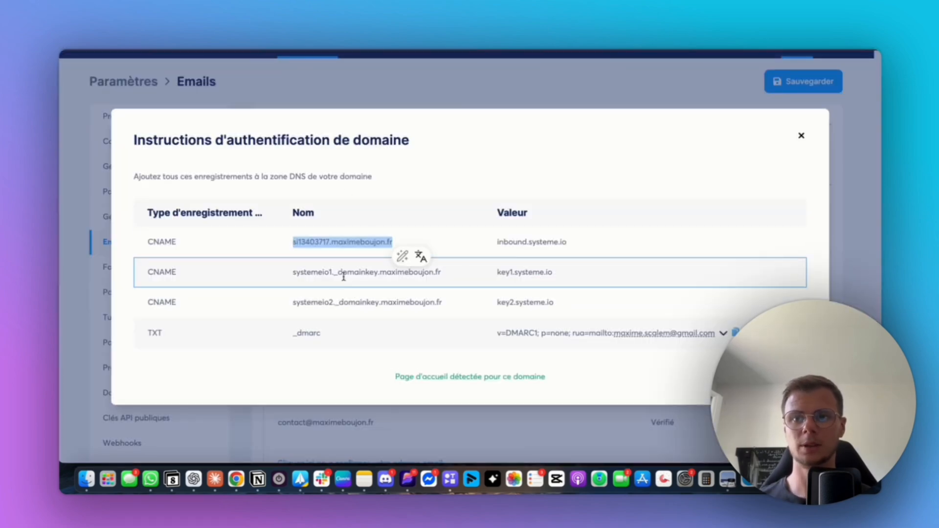
{"action": "left_click_drag", "start_coordinate": [496, 242], "coordinate": [567, 242]}
{"action": "key", "text": "super+c"}
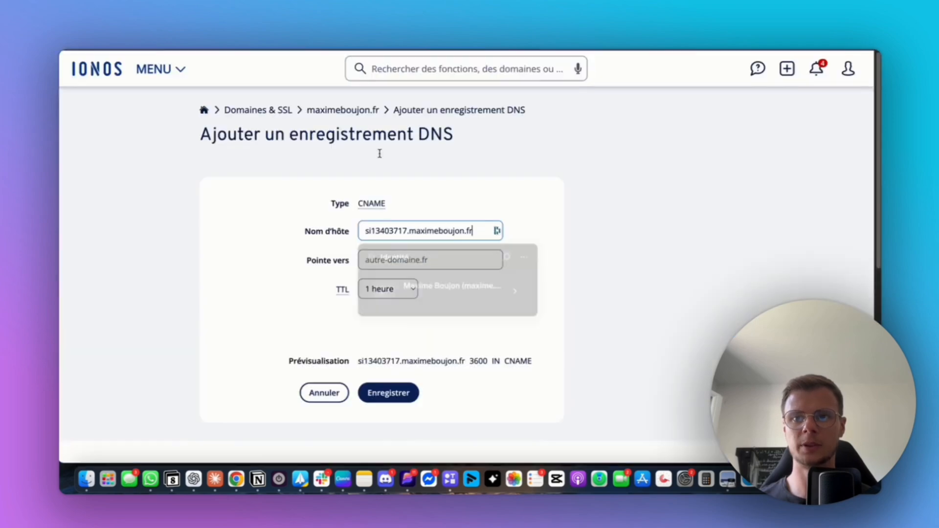
{"action": "left_click", "coordinate": [409, 260]}
{"action": "key", "text": "super+v"}
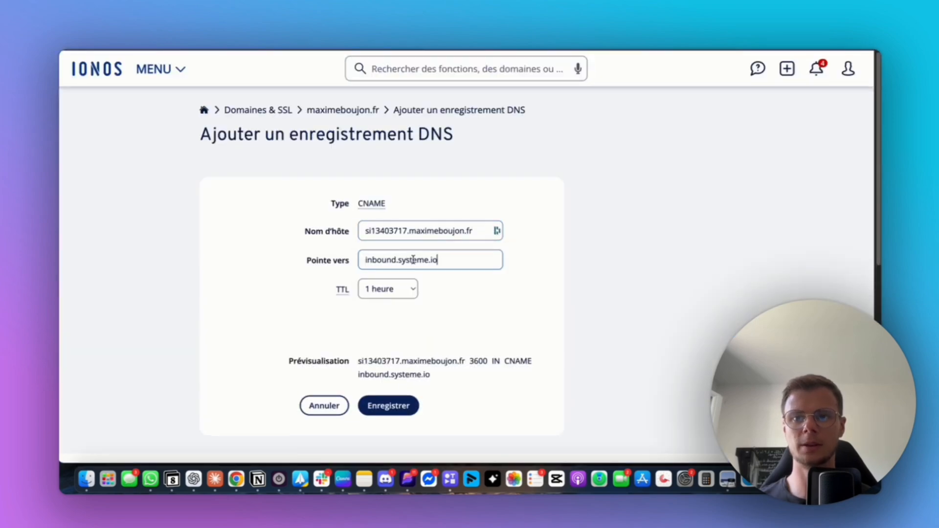
{"action": "left_click", "coordinate": [495, 298]}
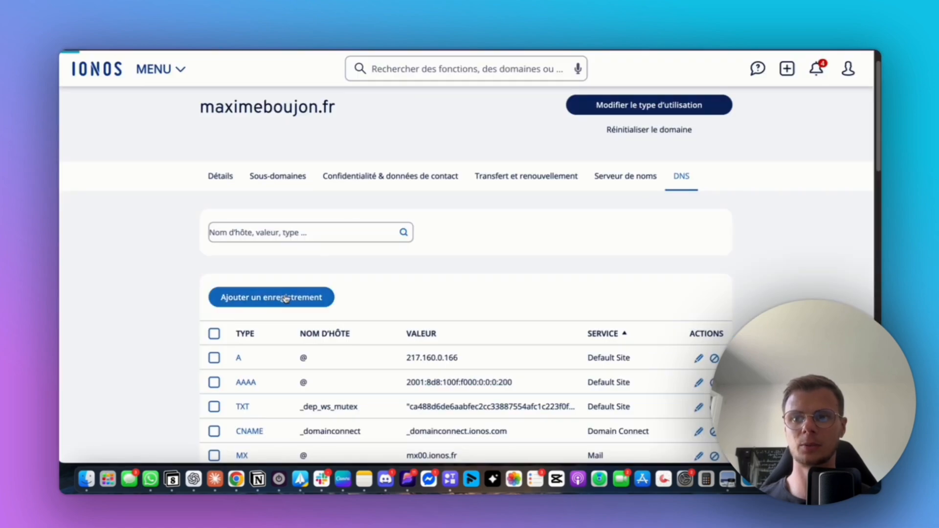
- Start a new TXT record in the domain's IONOS DNS settings and set its host name to _dmarc from the authentication instructions
{"action": "left_click", "coordinate": [325, 297]}
{"action": "scroll", "coordinate": [295, 292], "scroll_direction": "down", "scroll_amount": 1}
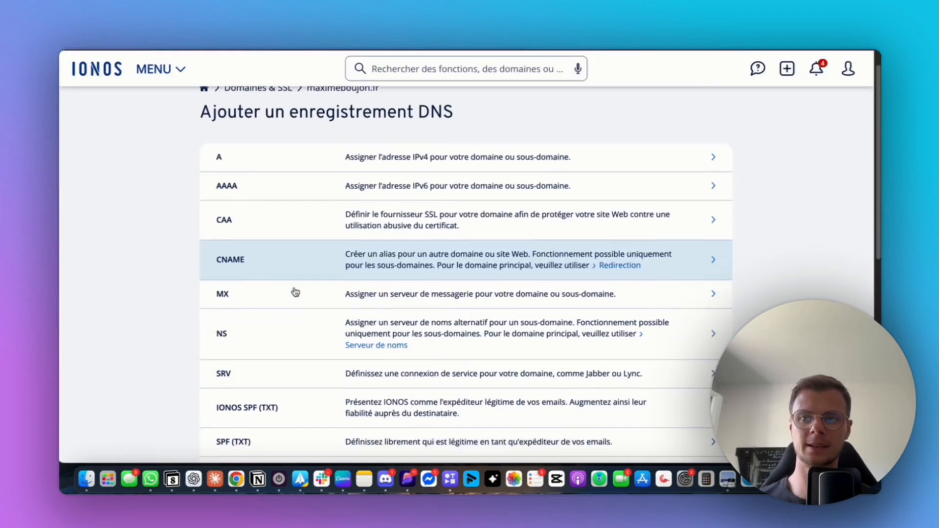
{"action": "scroll", "coordinate": [296, 292], "scroll_direction": "down", "scroll_amount": 5}
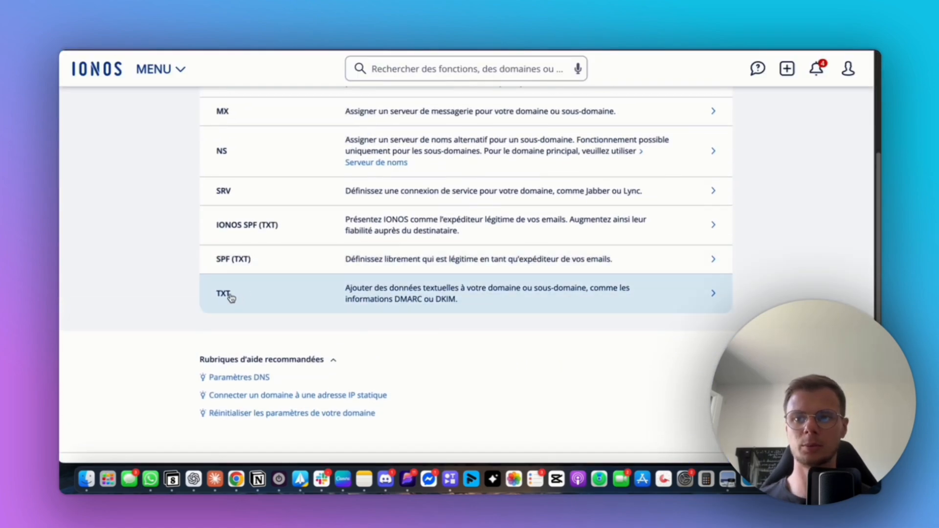
{"action": "left_click", "coordinate": [229, 296]}
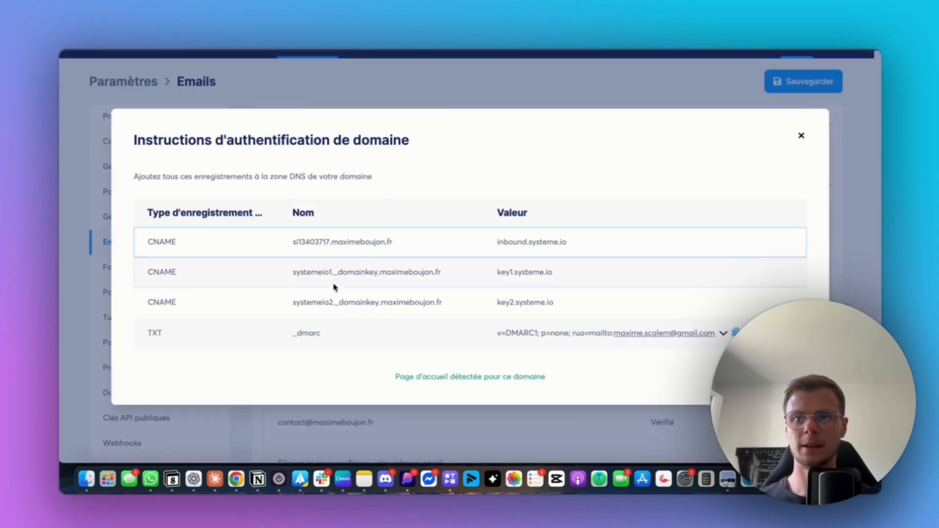
{"action": "left_click_drag", "start_coordinate": [294, 333], "coordinate": [323, 335]}
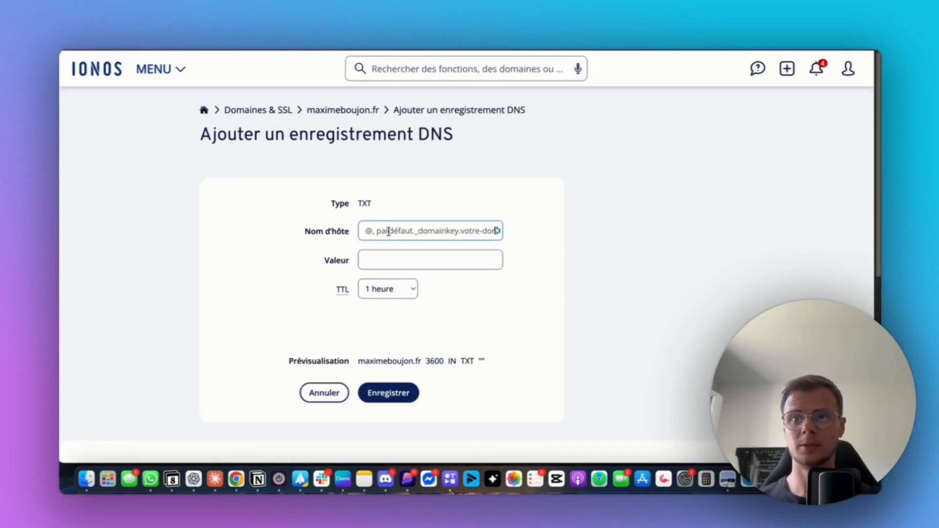
{"action": "type", "text": "_dmarc"}
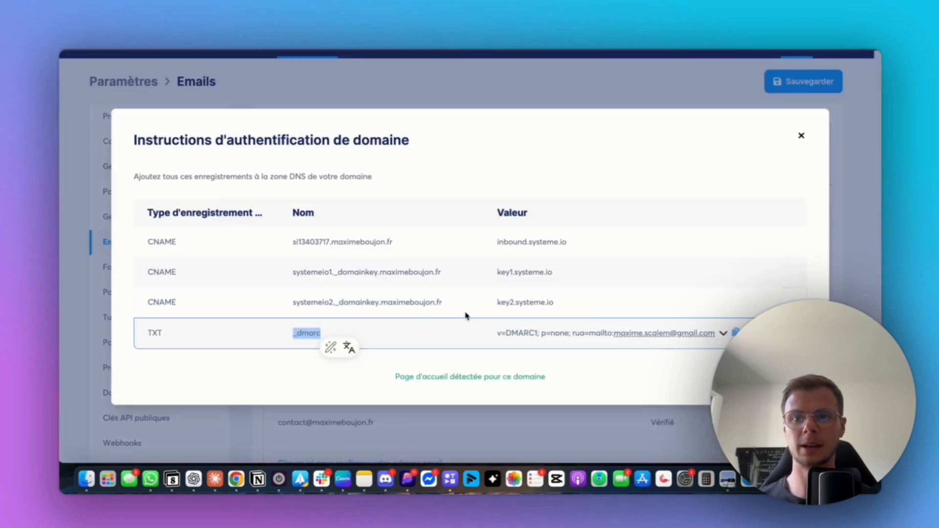
{"action": "left_click", "coordinate": [691, 351]}
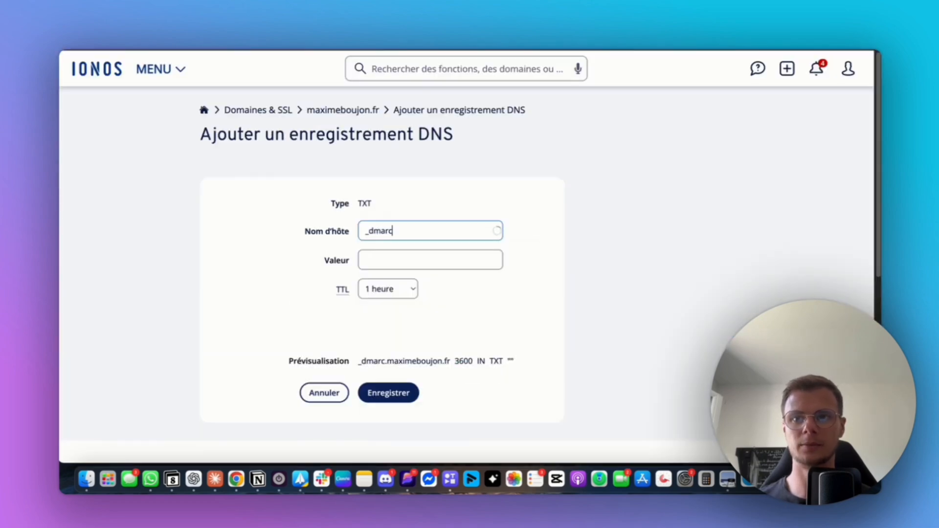
{"action": "key", "text": "Escape"}
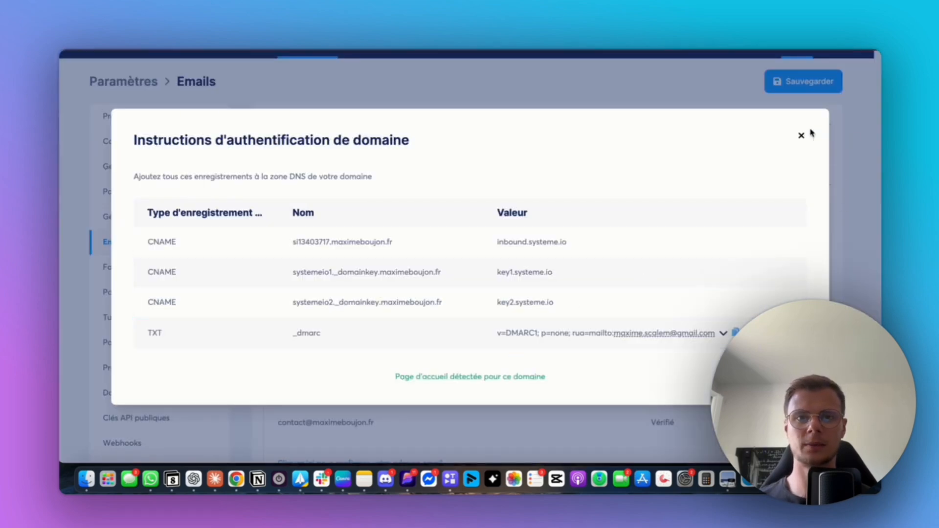
- Close the domain authentication instructions and return to the Emails settings in systeme.io
{"action": "left_click", "coordinate": [801, 136]}
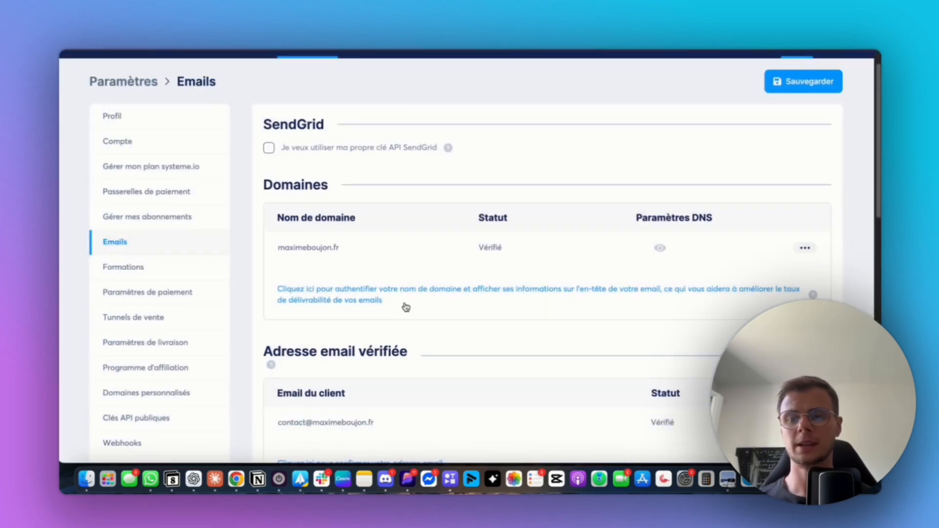
{"action": "scroll", "coordinate": [384, 301], "scroll_direction": "down", "scroll_amount": 1}
{"action": "scroll", "coordinate": [384, 300], "scroll_direction": "down", "scroll_amount": 1}
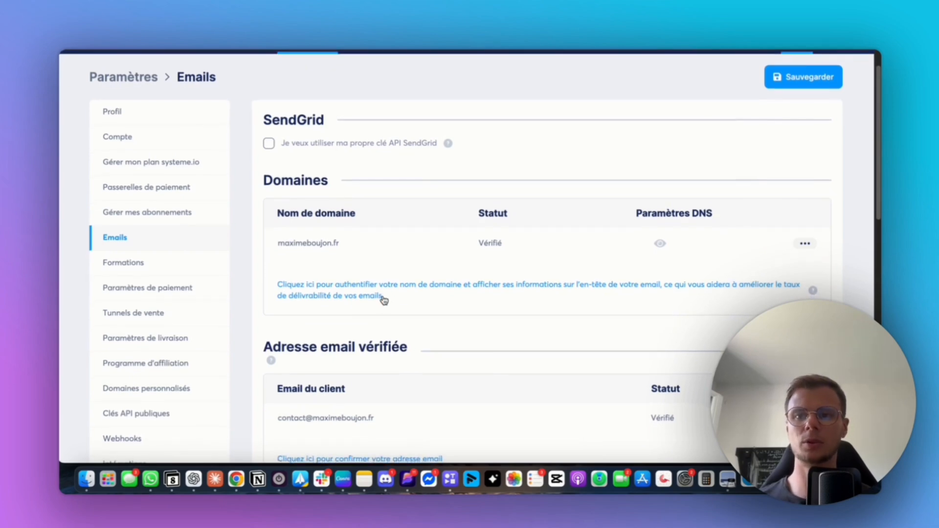
- Search the web for "dns checker" in a new browser tab and open the DNS Checker propagation tool
{"action": "key", "text": "super+t"}
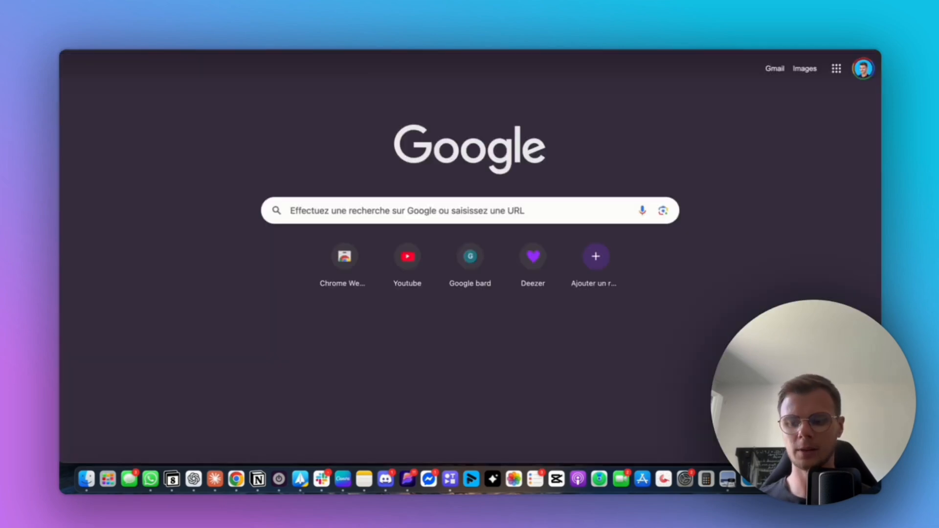
{"action": "type", "text": "dns checker"}
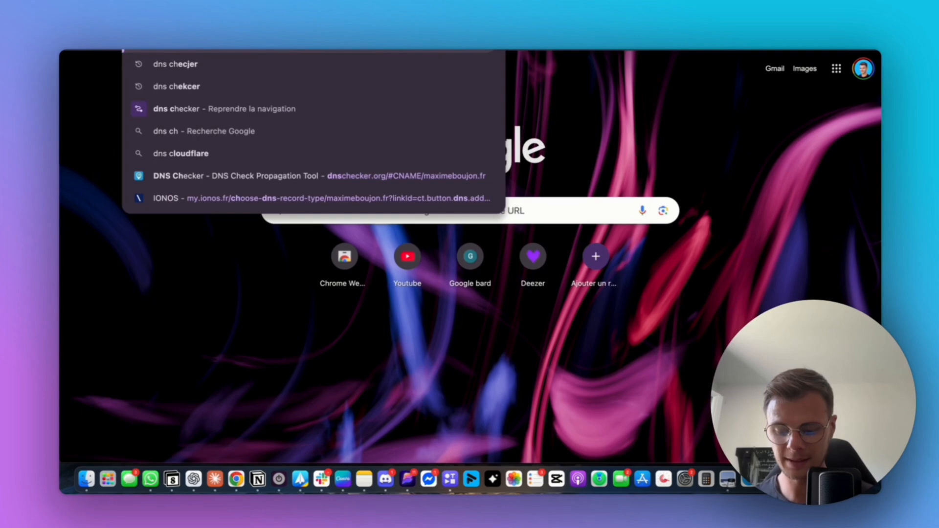
{"action": "key", "text": "Return"}
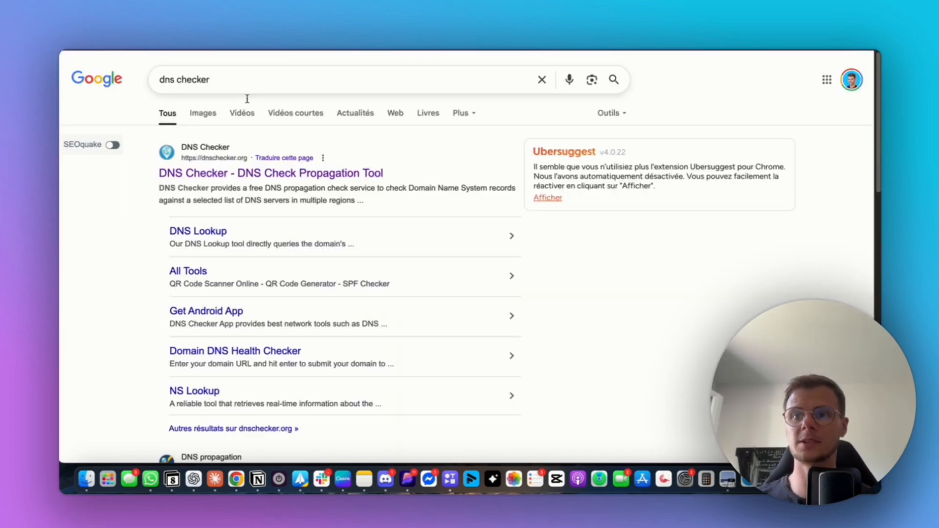
{"action": "left_click", "coordinate": [251, 176]}
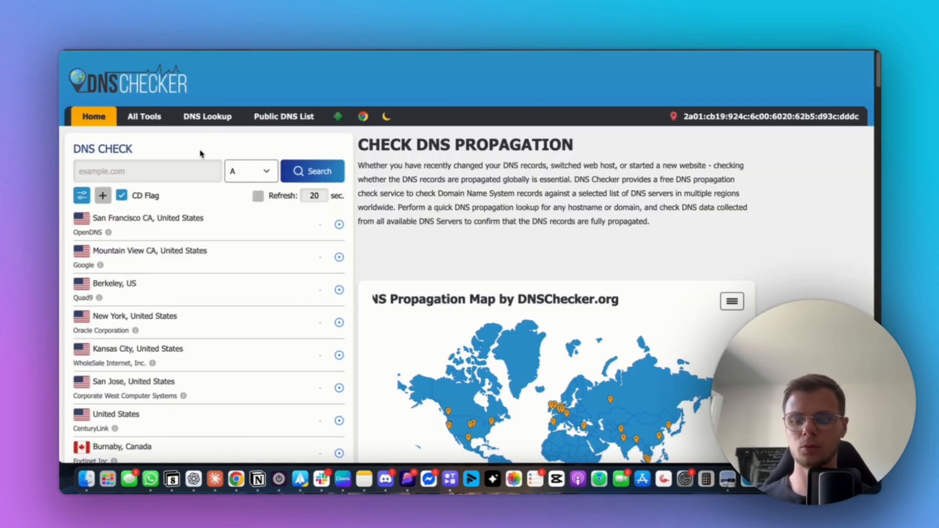
- Enter the domain name in the DNS check form and choose TXT as the record type
{"action": "type", "text": "maximeboujon.fr"}
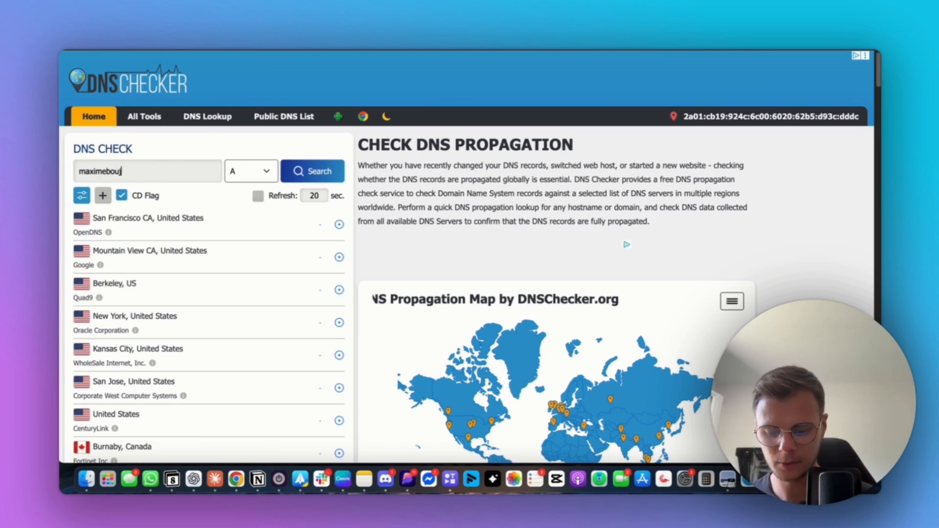
{"action": "left_click", "coordinate": [252, 171]}
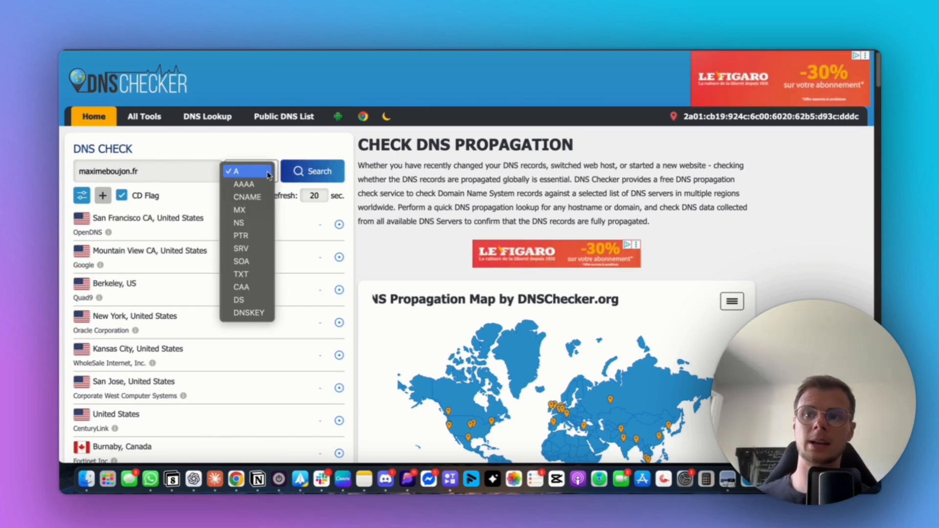
{"action": "left_click", "coordinate": [259, 279]}
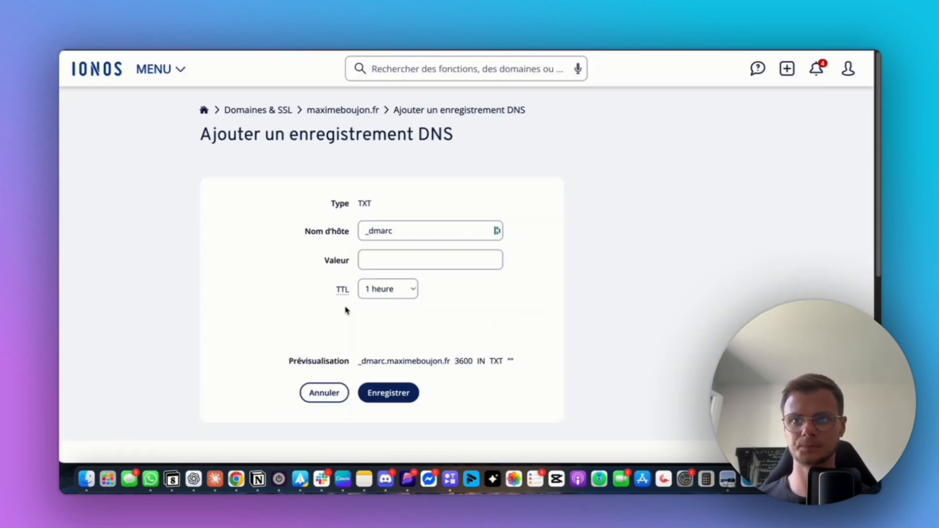
- Back in systeme.io's Emails settings, open the form for adding a sender email address and close it without saving
{"action": "scroll", "coordinate": [346, 310], "scroll_direction": "down", "scroll_amount": 1}
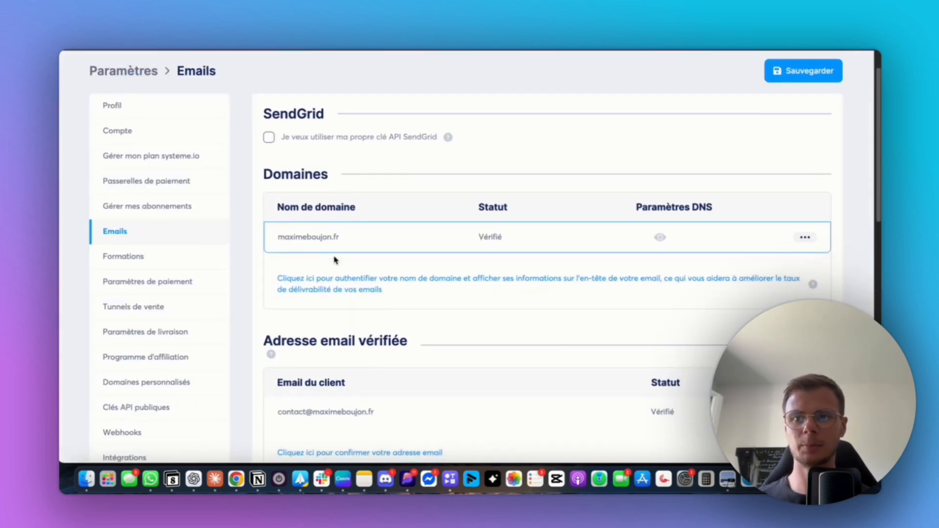
{"action": "scroll", "coordinate": [353, 243], "scroll_direction": "down", "scroll_amount": 3}
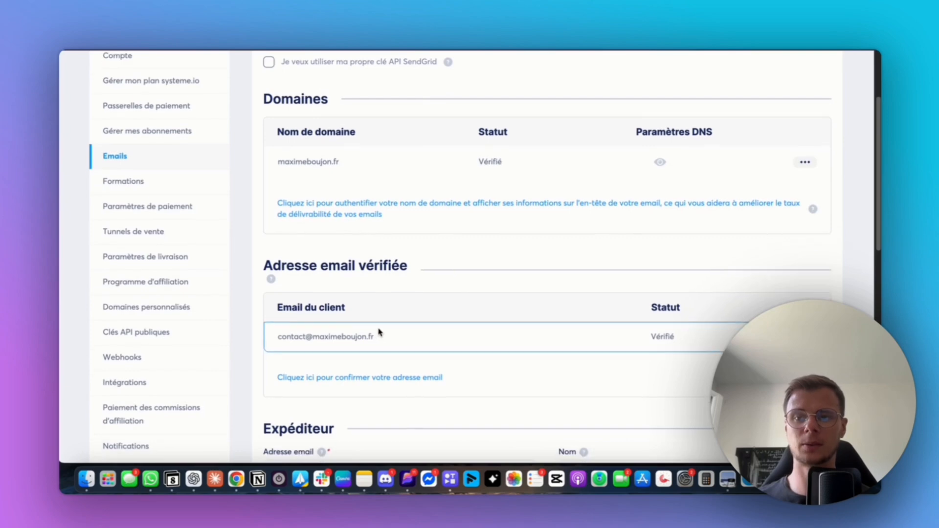
{"action": "scroll", "coordinate": [379, 332], "scroll_direction": "down", "scroll_amount": 1}
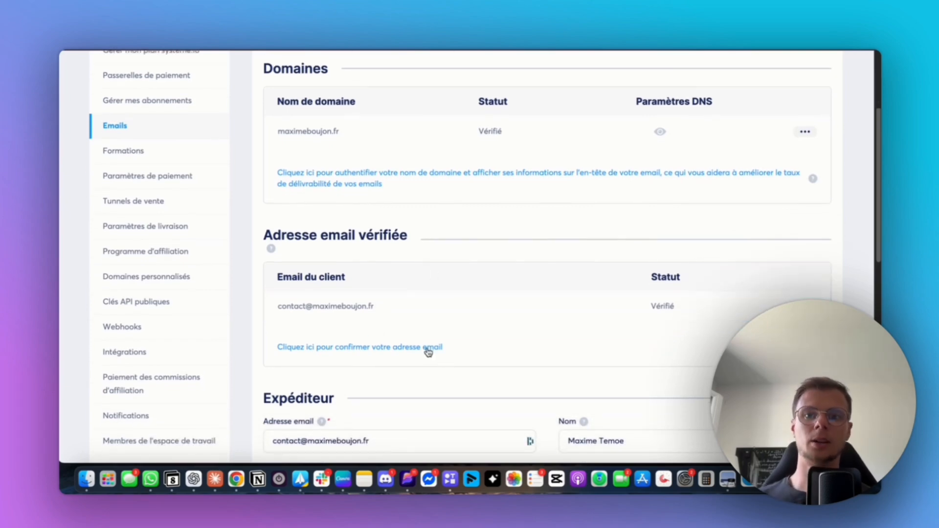
{"action": "scroll", "coordinate": [439, 351], "scroll_direction": "down", "scroll_amount": 1}
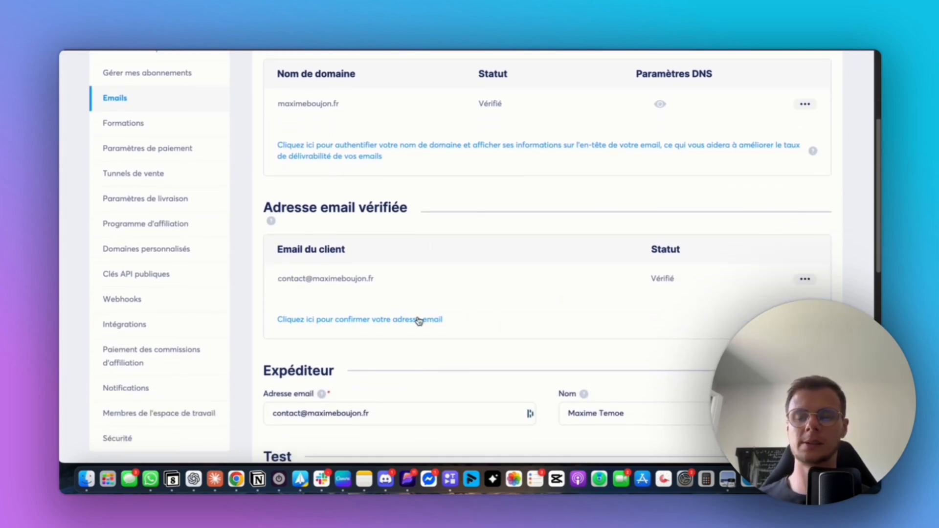
{"action": "left_click", "coordinate": [374, 322]}
{"action": "left_click", "coordinate": [371, 261]}
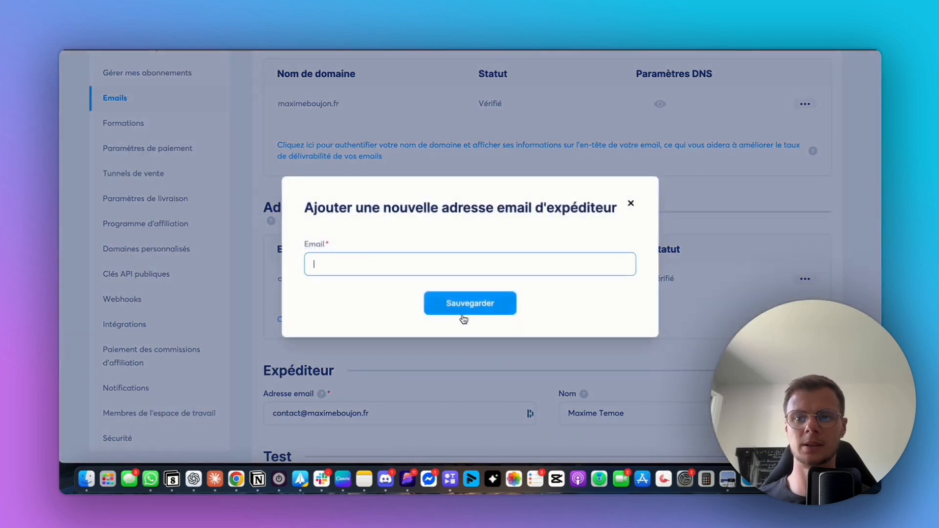
{"action": "left_click", "coordinate": [630, 203]}
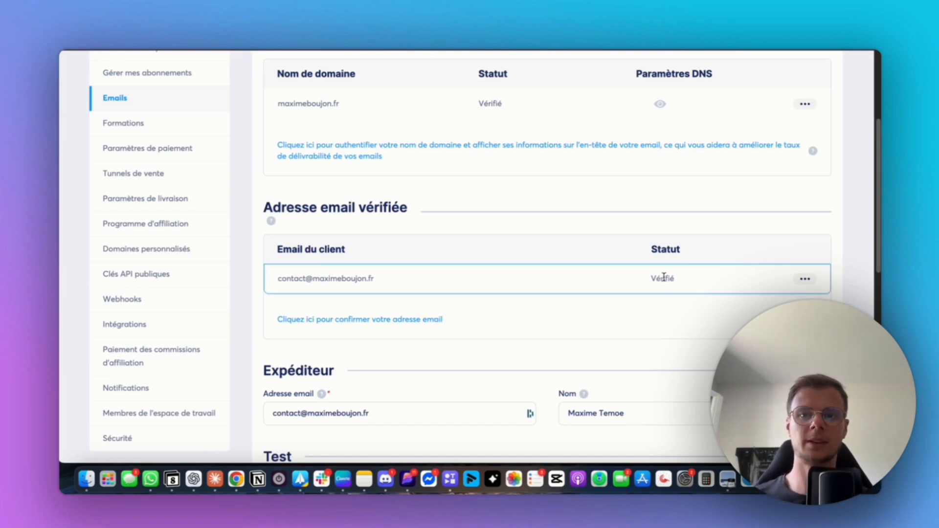
- Compare the verified email address with the Expéditeur email field and review the remaining Emails settings
{"action": "scroll", "coordinate": [460, 278], "scroll_direction": "down", "scroll_amount": 3}
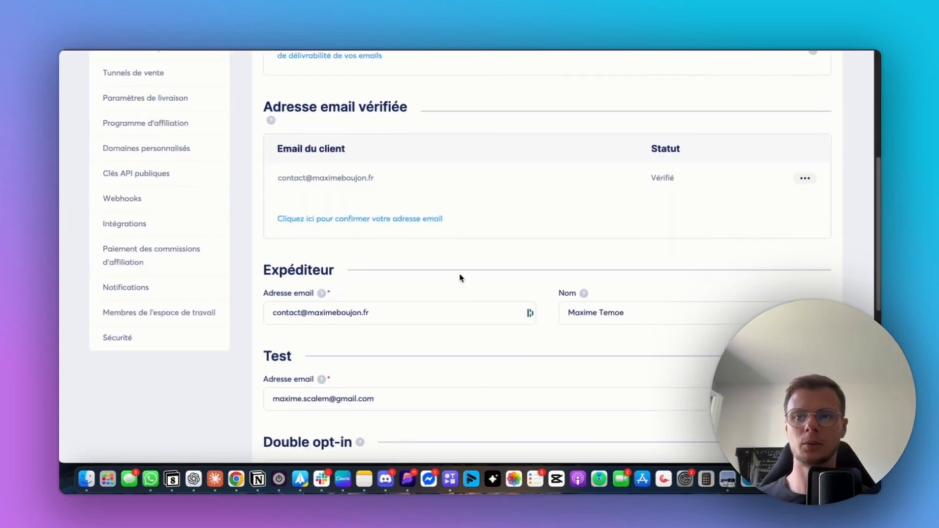
{"action": "left_click_drag", "start_coordinate": [278, 178], "coordinate": [374, 184]}
{"action": "left_click", "coordinate": [273, 311]}
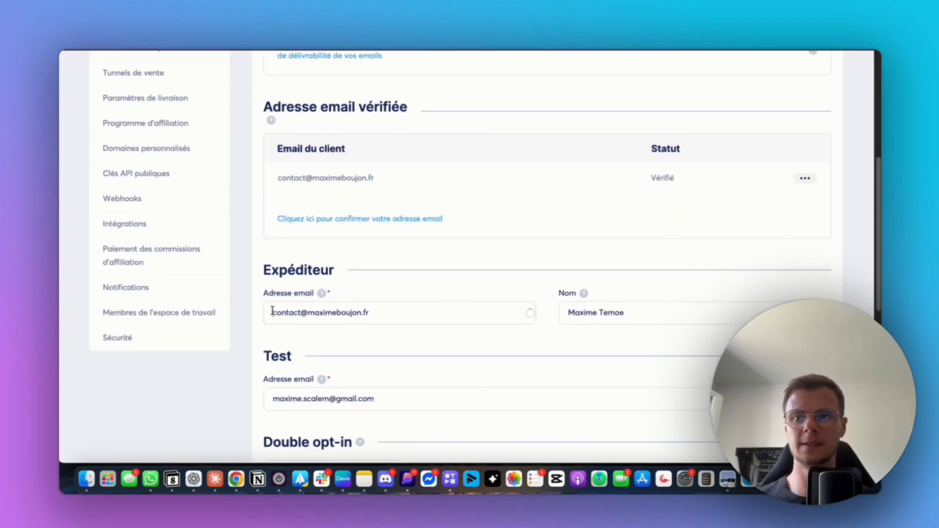
{"action": "left_click", "coordinate": [384, 345]}
{"action": "scroll", "coordinate": [464, 345], "scroll_direction": "down", "scroll_amount": 4}
{"action": "scroll", "coordinate": [525, 330], "scroll_direction": "up", "scroll_amount": 10}
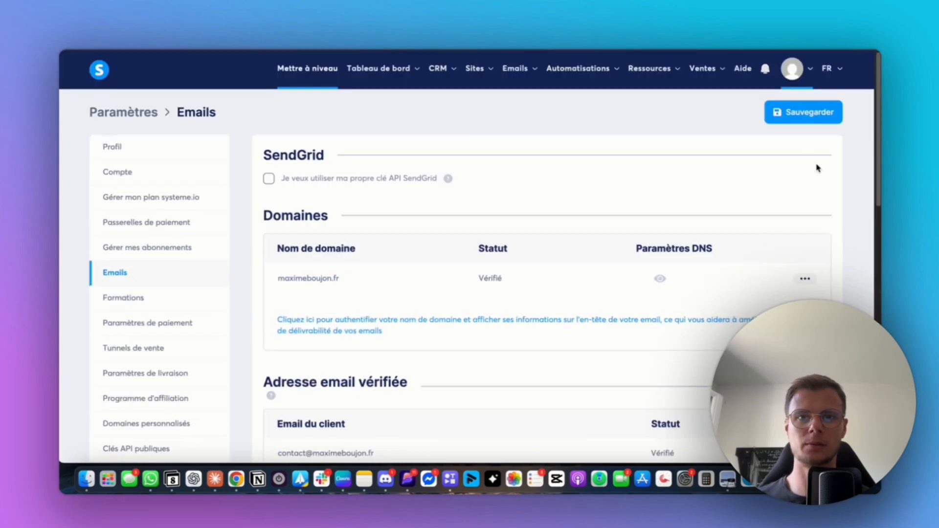
{"action": "scroll", "coordinate": [206, 287], "scroll_direction": "down", "scroll_amount": 1}
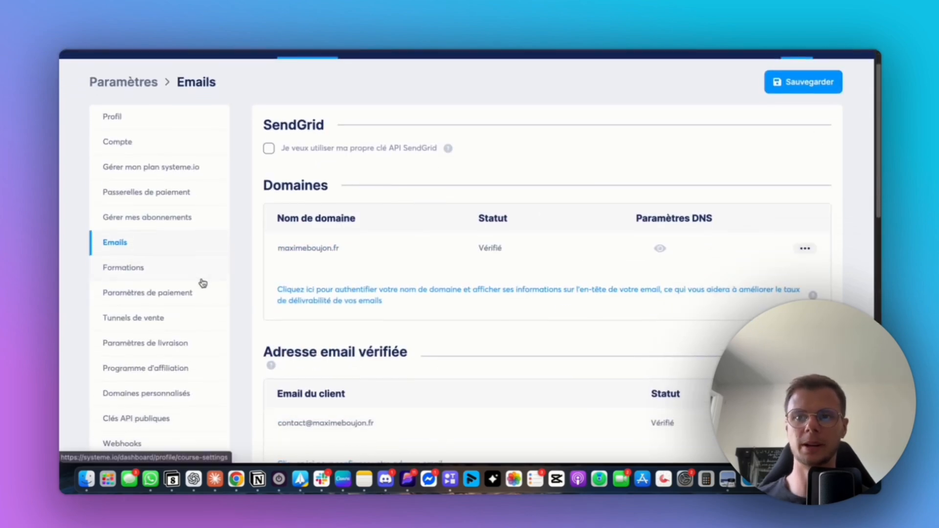
- Open the Formations settings and toggle the option disabling audio and video downloads from the member area on and back off
{"action": "left_click", "coordinate": [130, 266]}
{"action": "scroll", "coordinate": [302, 337], "scroll_direction": "down", "scroll_amount": 1}
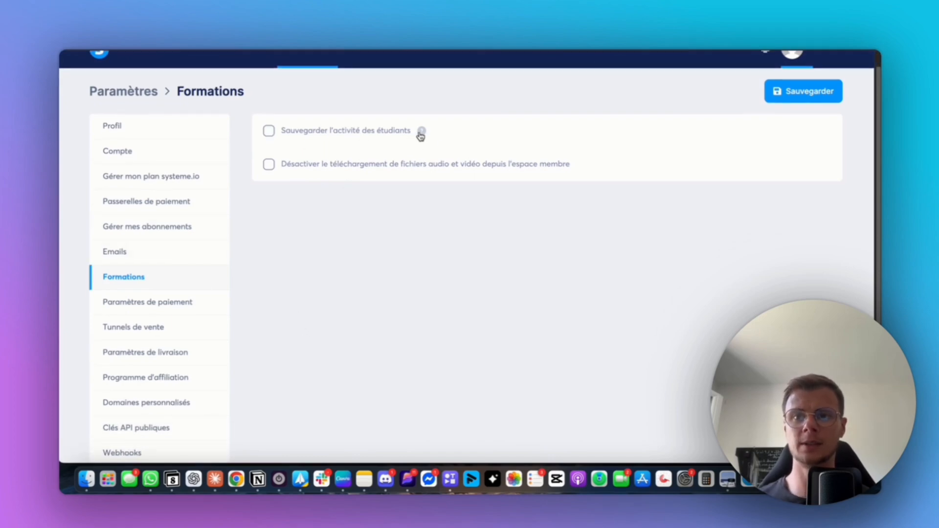
{"action": "scroll", "coordinate": [343, 146], "scroll_direction": "down", "scroll_amount": 1}
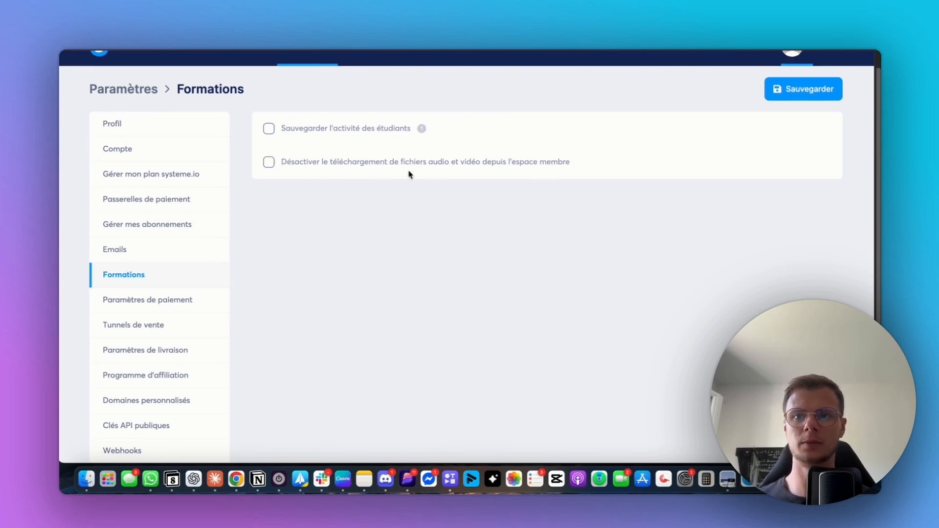
{"action": "left_click", "coordinate": [268, 164]}
{"action": "left_click", "coordinate": [268, 165]}
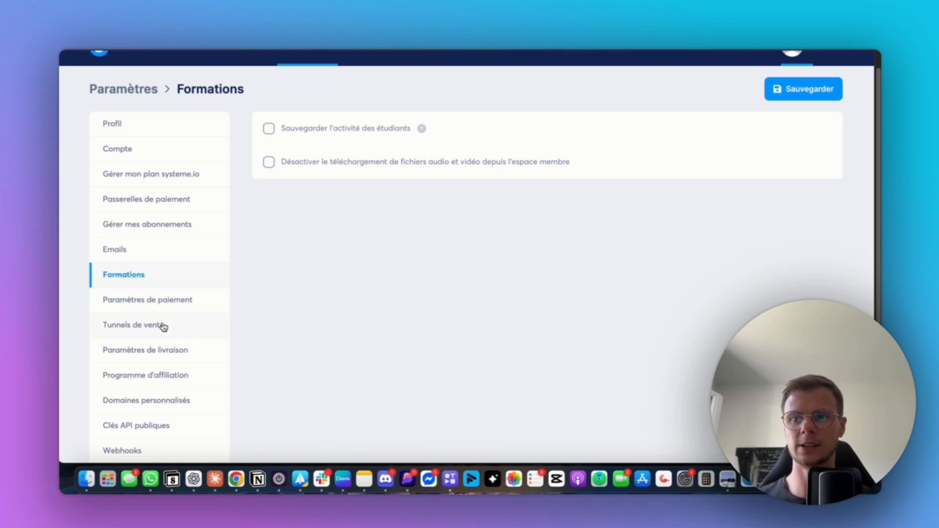
- Open the Paramètres de paiement settings
{"action": "scroll", "coordinate": [189, 322], "scroll_direction": "down", "scroll_amount": 1}
{"action": "left_click", "coordinate": [188, 319]}
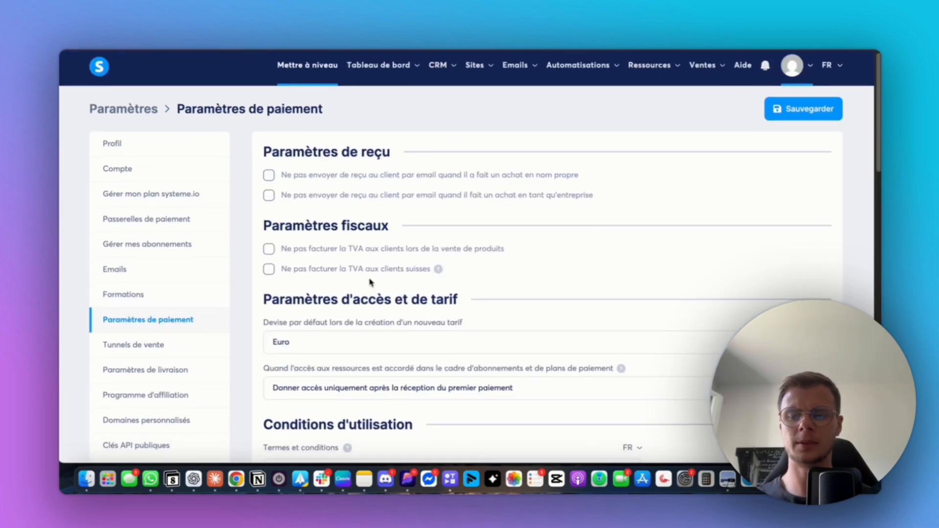
- Look over the payment settings and toggle the option not to charge TVA on product sales on and back off
{"action": "scroll", "coordinate": [370, 281], "scroll_direction": "down", "scroll_amount": 5}
{"action": "scroll", "coordinate": [342, 283], "scroll_direction": "up", "scroll_amount": 5}
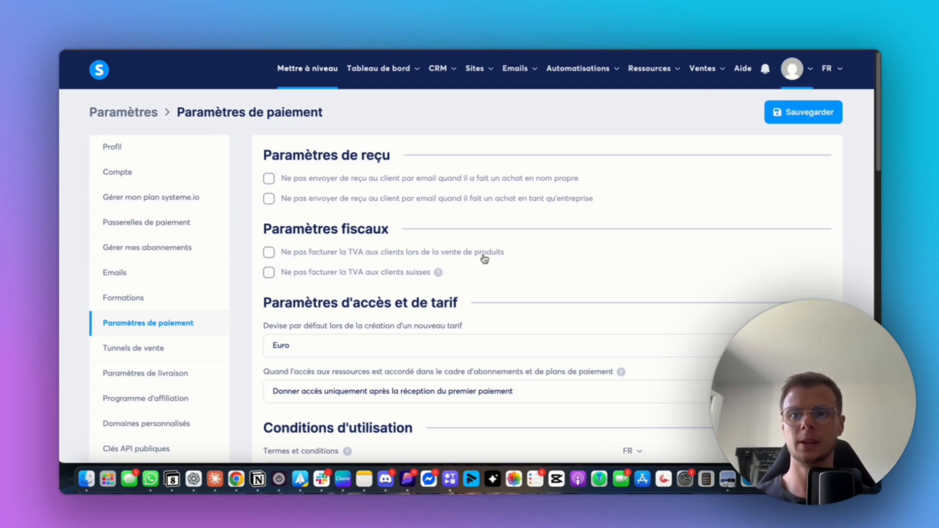
{"action": "left_click", "coordinate": [269, 252]}
{"action": "left_click", "coordinate": [272, 256]}
- Review the access and pricing settings and the general terms of sale text under Conditions d'utilisation
{"action": "scroll", "coordinate": [294, 269], "scroll_direction": "down", "scroll_amount": 5}
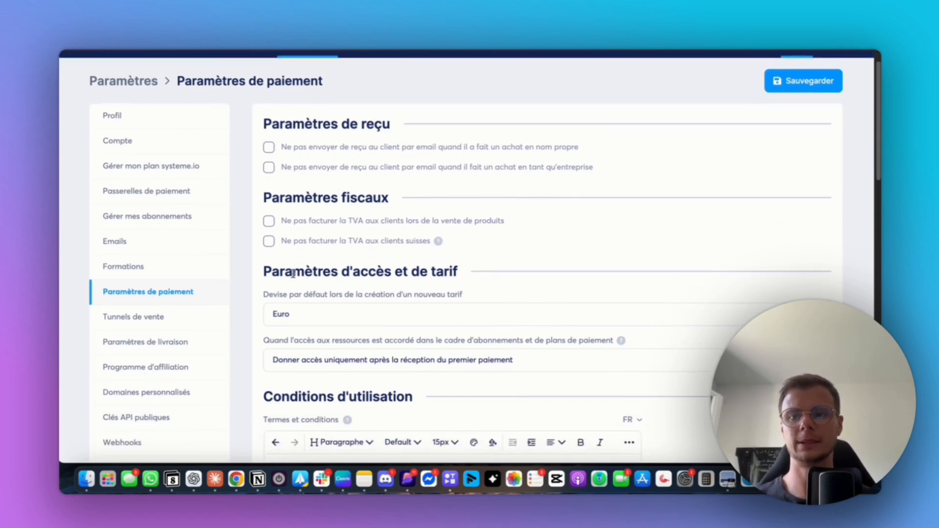
{"action": "scroll", "coordinate": [296, 275], "scroll_direction": "down", "scroll_amount": 1}
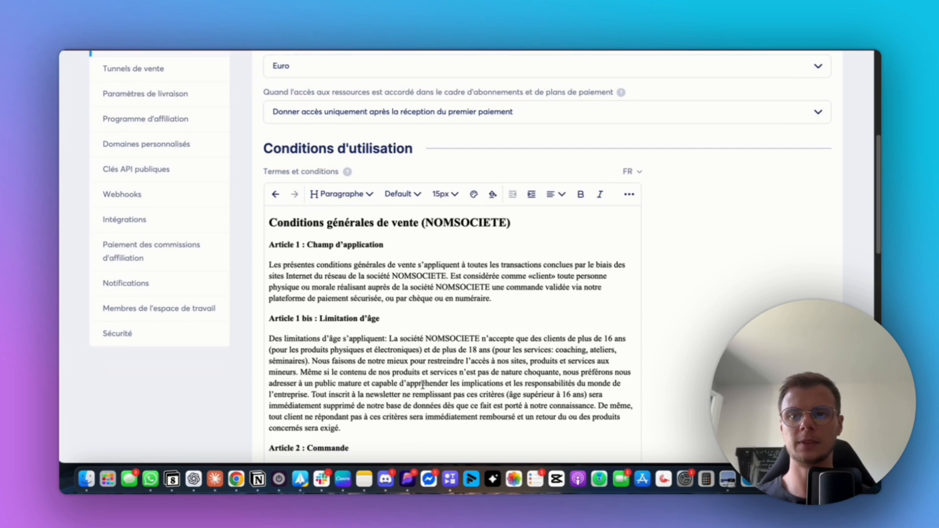
{"action": "scroll", "coordinate": [588, 314], "scroll_direction": "down", "scroll_amount": 1}
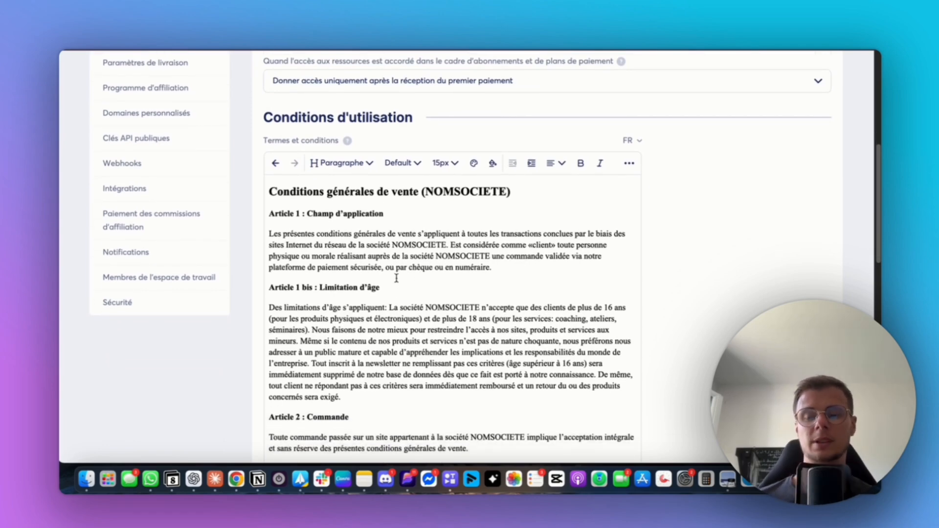
{"action": "scroll", "coordinate": [396, 278], "scroll_direction": "down", "scroll_amount": 1}
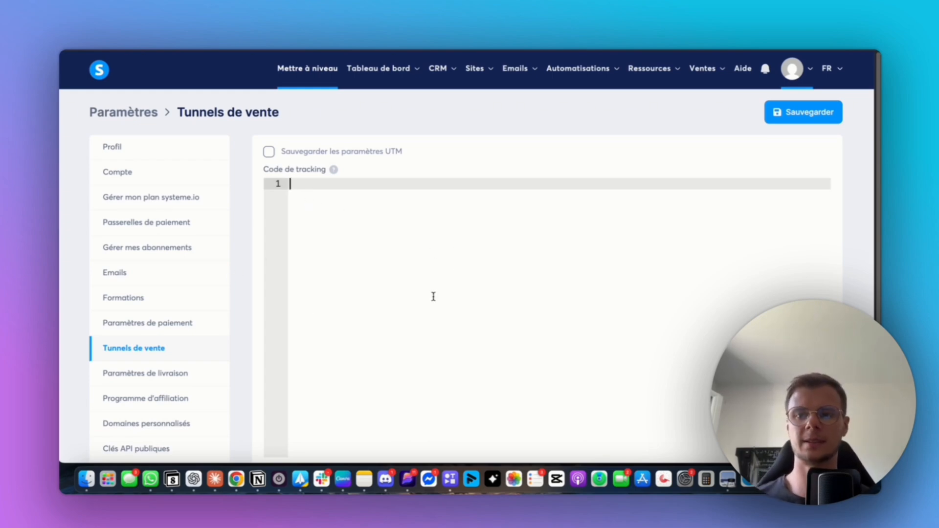
- Review the Tunnels de vente settings, including the UTM option and the tracking code field
{"action": "scroll", "coordinate": [357, 285], "scroll_direction": "down", "scroll_amount": 1}
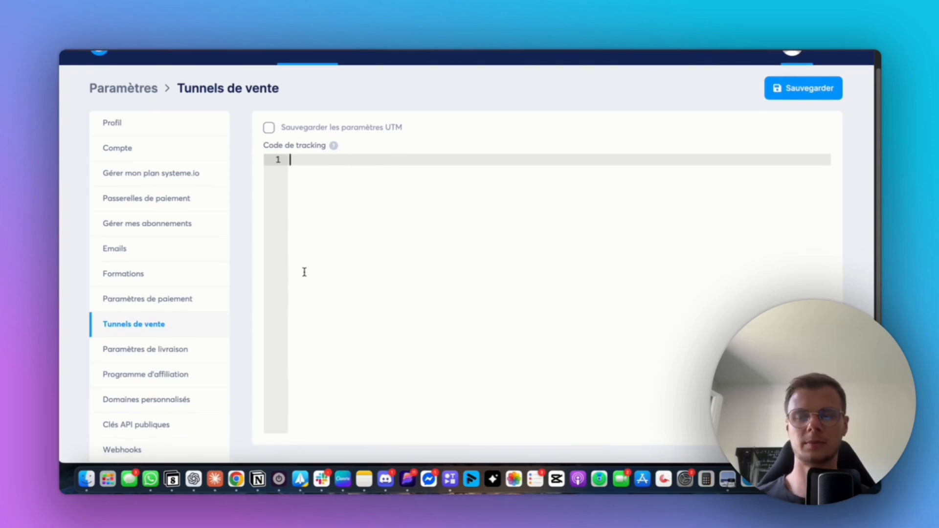
{"action": "scroll", "coordinate": [176, 323], "scroll_direction": "down", "scroll_amount": 1}
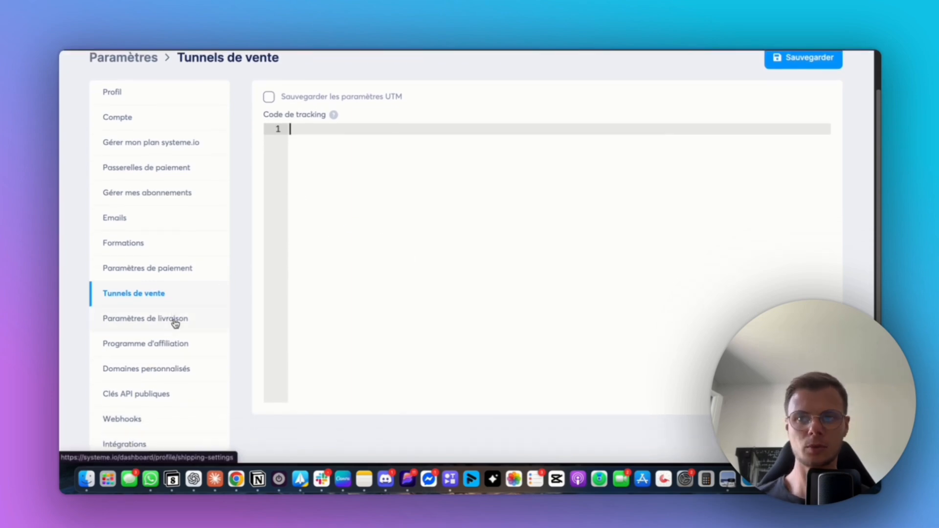
{"action": "scroll", "coordinate": [202, 260], "scroll_direction": "down", "scroll_amount": 2}
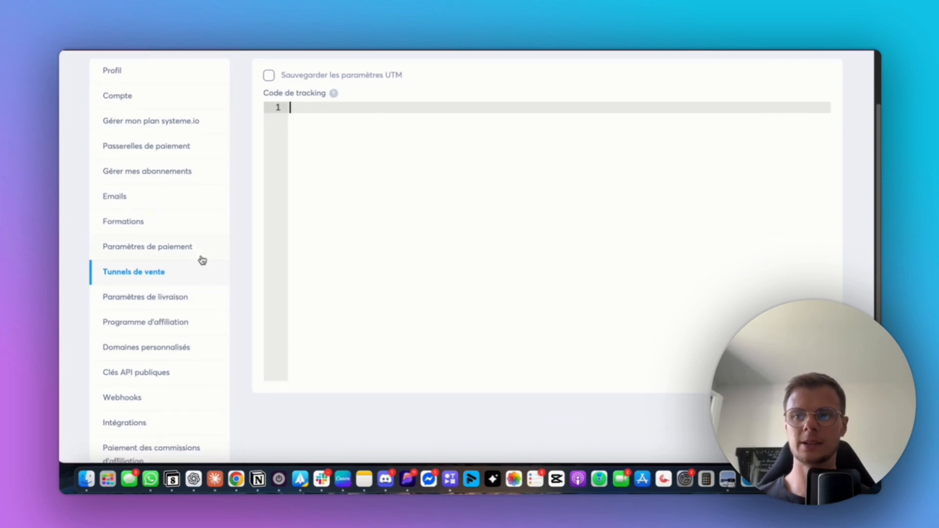
{"action": "scroll", "coordinate": [202, 260], "scroll_direction": "down", "scroll_amount": 3}
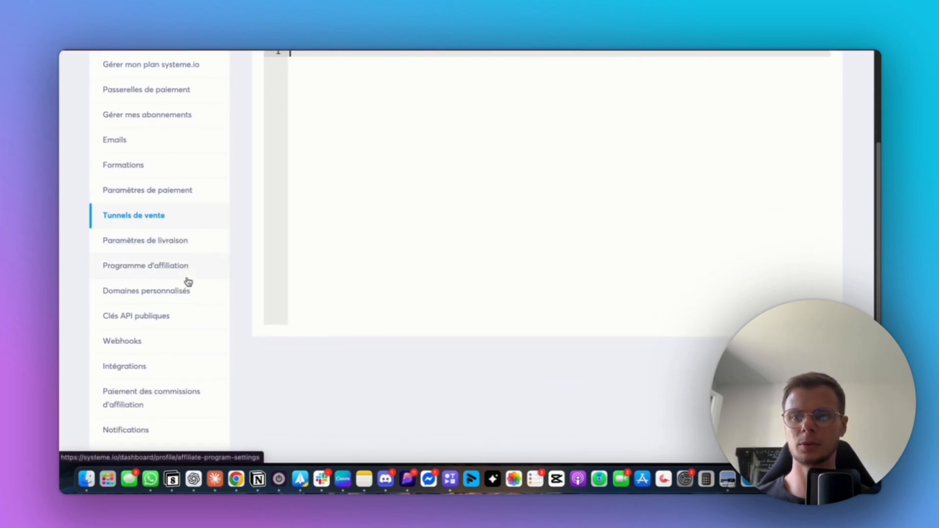
- Open the Paramètres de livraison settings and look at the option for activating delivery settings
{"action": "left_click", "coordinate": [145, 219]}
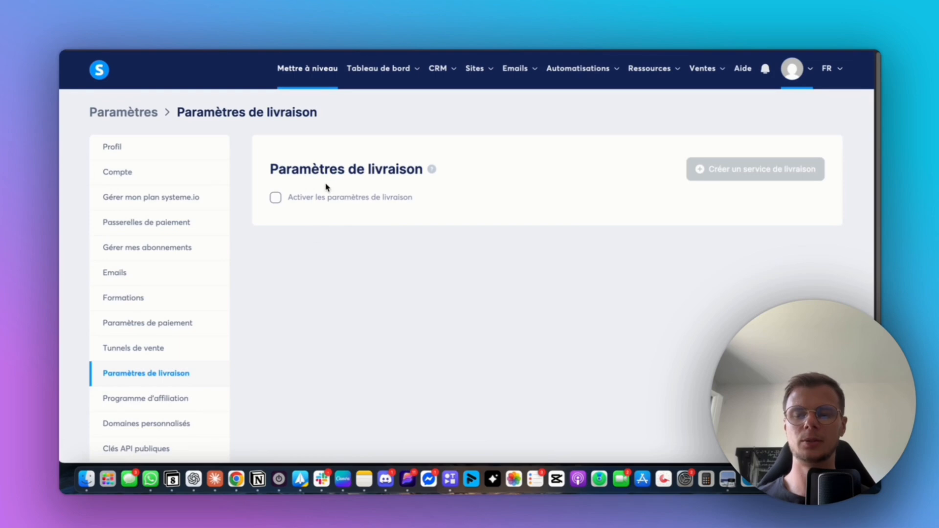
{"action": "scroll", "coordinate": [302, 341], "scroll_direction": "down", "scroll_amount": 5}
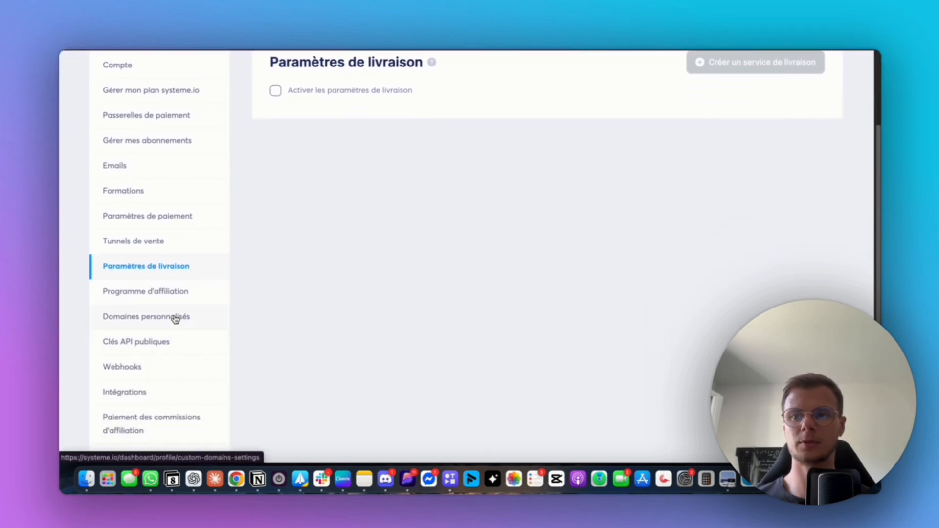
{"action": "scroll", "coordinate": [164, 313], "scroll_direction": "down", "scroll_amount": 1}
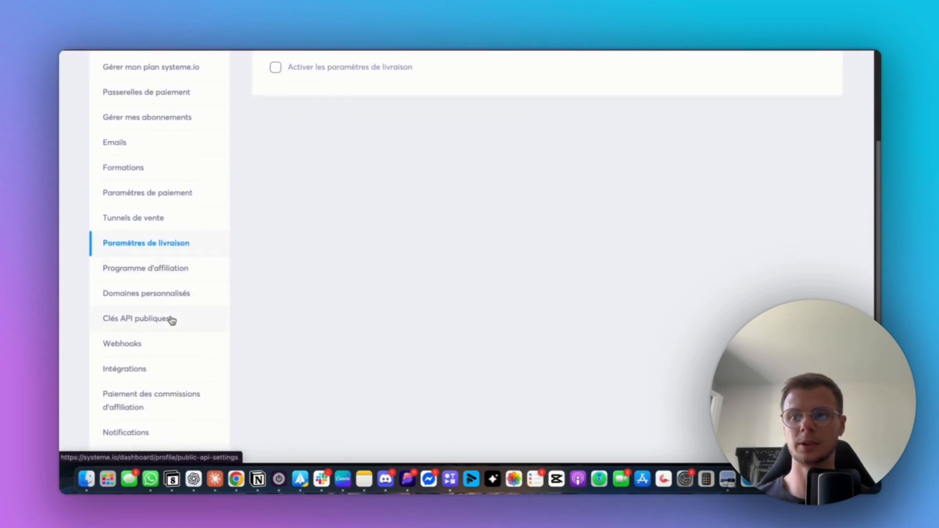
- Open the Programme d'affiliation settings and examine the commission, payout and delay fields and the external-page affiliate links section
{"action": "left_click", "coordinate": [162, 270]}
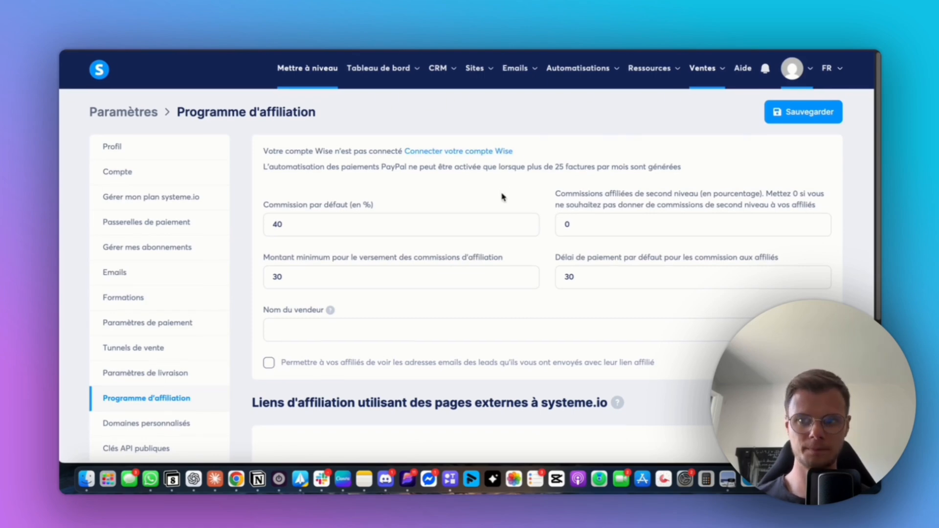
{"action": "scroll", "coordinate": [313, 174], "scroll_direction": "down", "scroll_amount": 3}
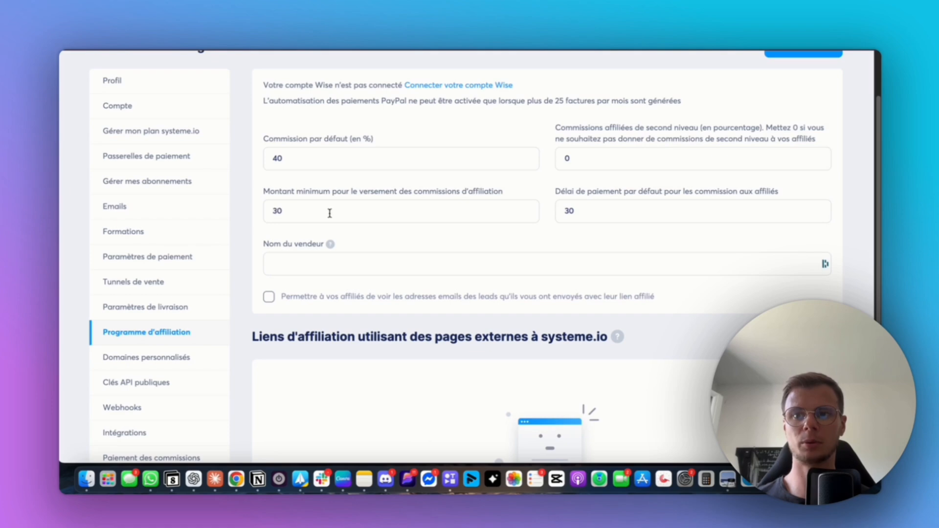
{"action": "scroll", "coordinate": [647, 227], "scroll_direction": "down", "scroll_amount": 1}
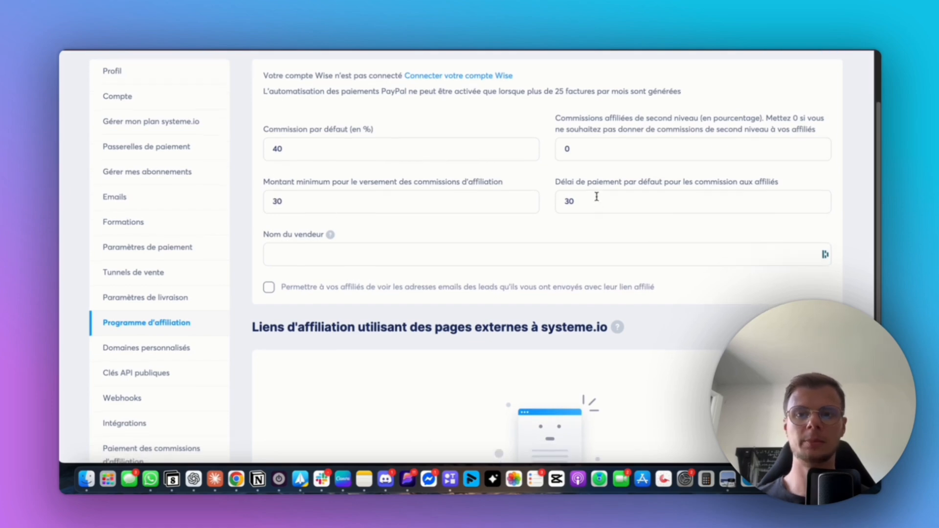
{"action": "scroll", "coordinate": [477, 277], "scroll_direction": "down", "scroll_amount": 5}
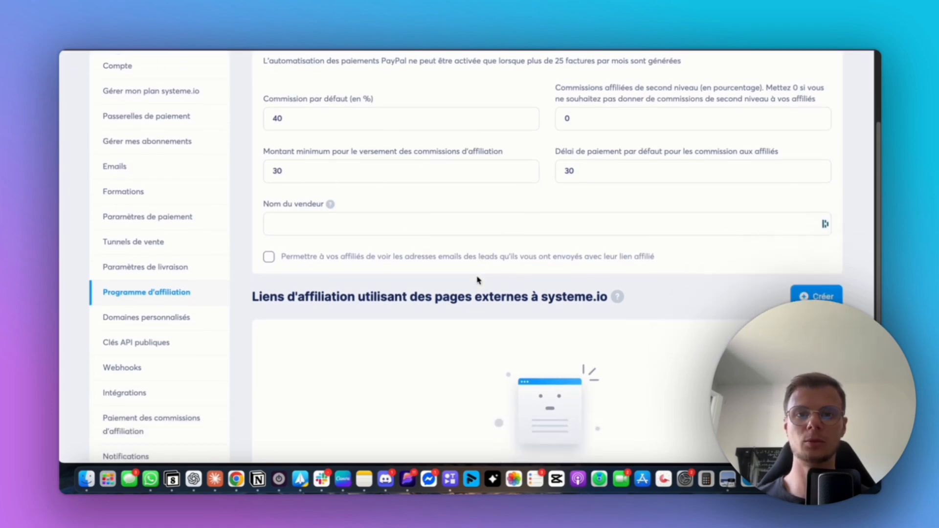
{"action": "scroll", "coordinate": [478, 277], "scroll_direction": "down", "scroll_amount": 2}
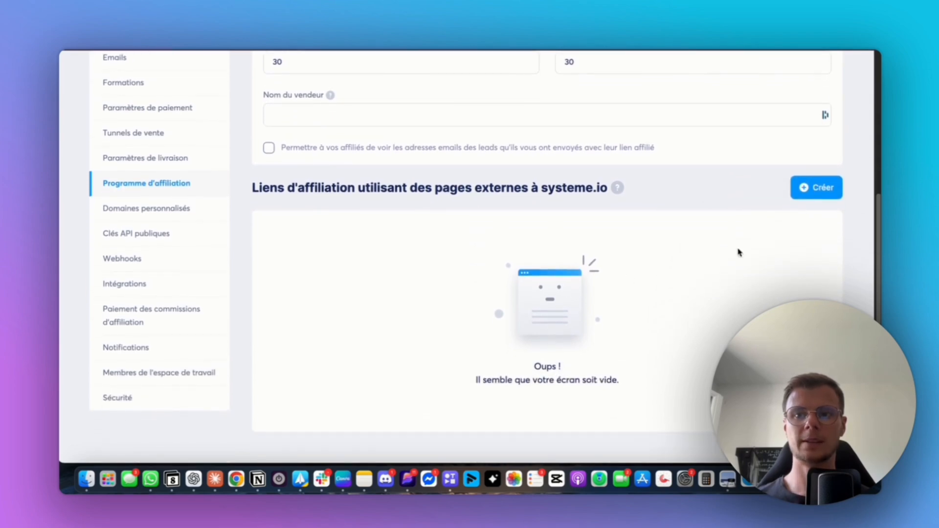
{"action": "left_click_drag", "start_coordinate": [282, 189], "coordinate": [499, 200]}
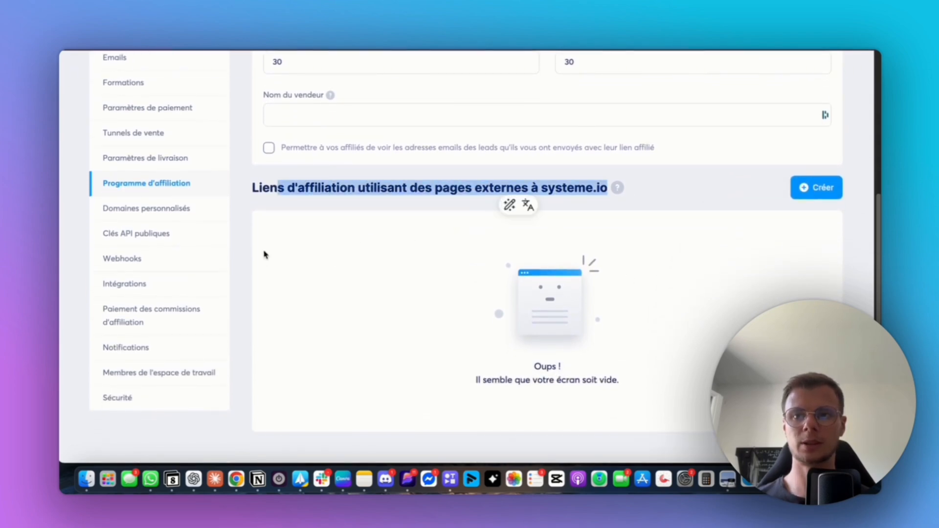
{"action": "left_click", "coordinate": [292, 212]}
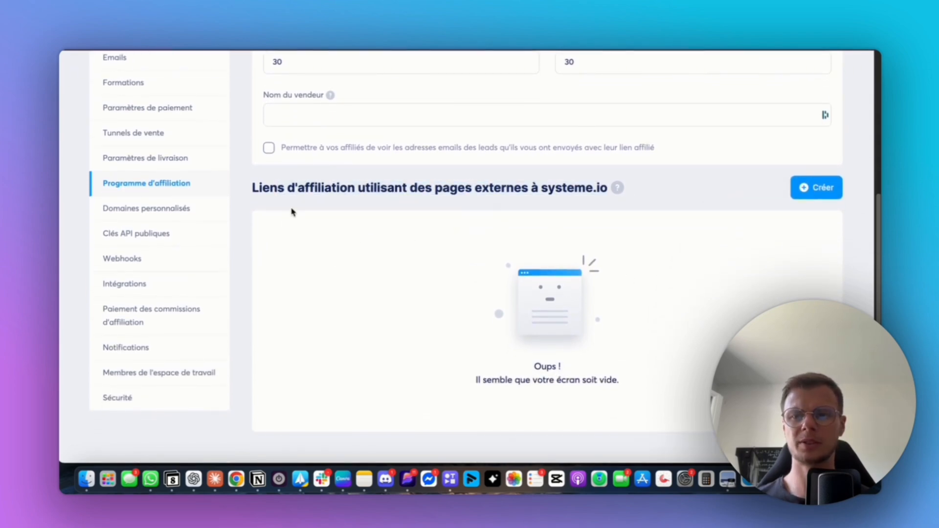
- Open the Domaines personnalisés settings and examine the pending custom domain and the ready systeme.io subdomain
{"action": "left_click", "coordinate": [161, 214]}
{"action": "scroll", "coordinate": [176, 325], "scroll_direction": "down", "scroll_amount": 1}
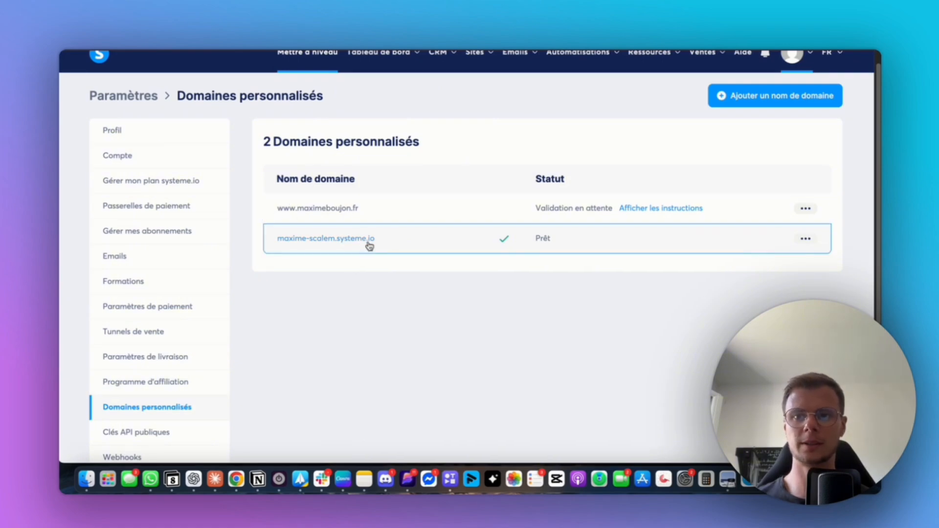
{"action": "left_click_drag", "start_coordinate": [373, 212], "coordinate": [326, 210]}
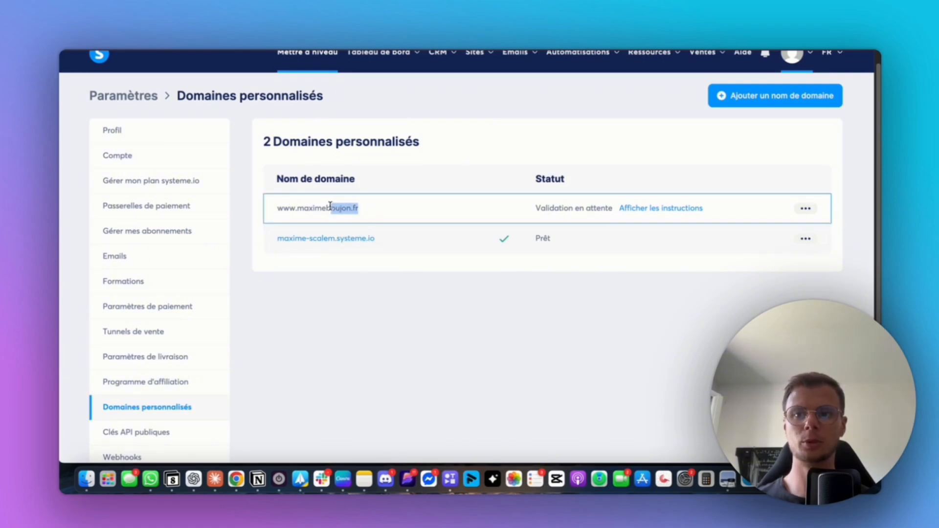
{"action": "left_click", "coordinate": [389, 295]}
{"action": "left_click_drag", "start_coordinate": [271, 240], "coordinate": [388, 240]}
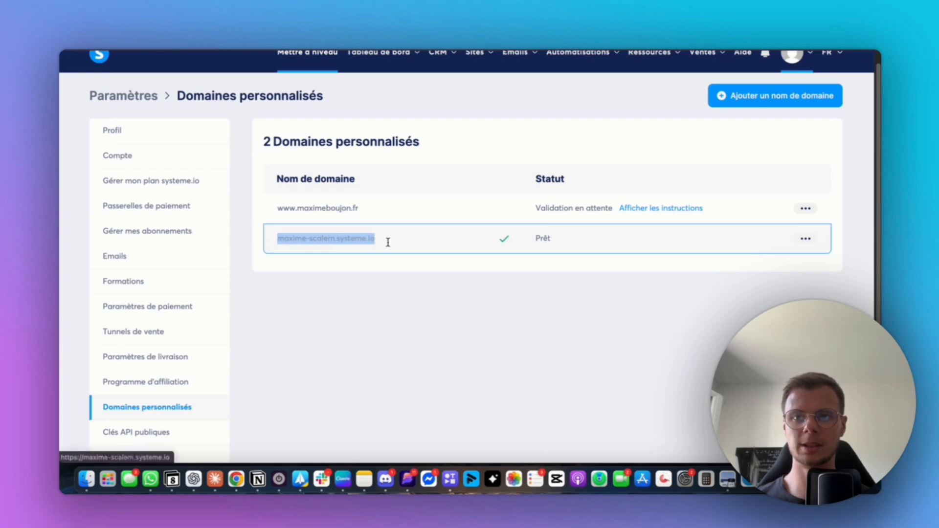
{"action": "left_click", "coordinate": [384, 324]}
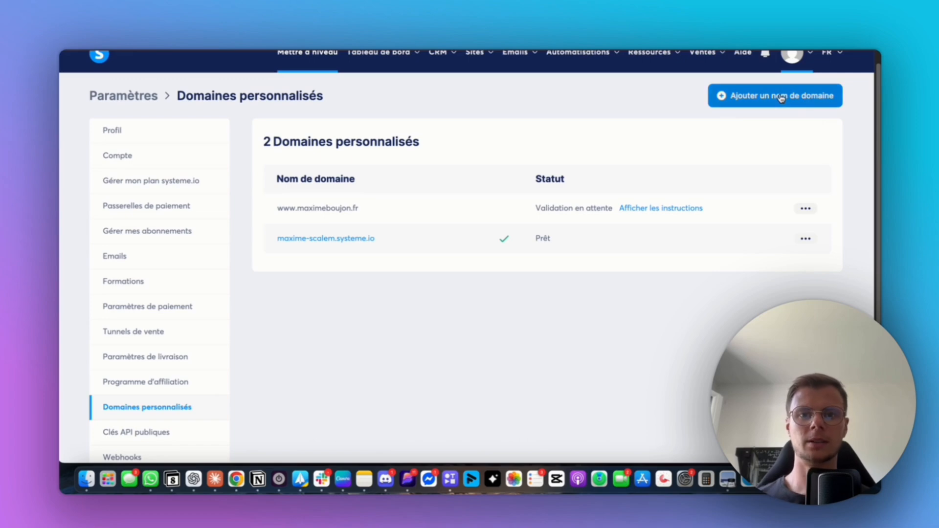
{"action": "left_click", "coordinate": [752, 100]}
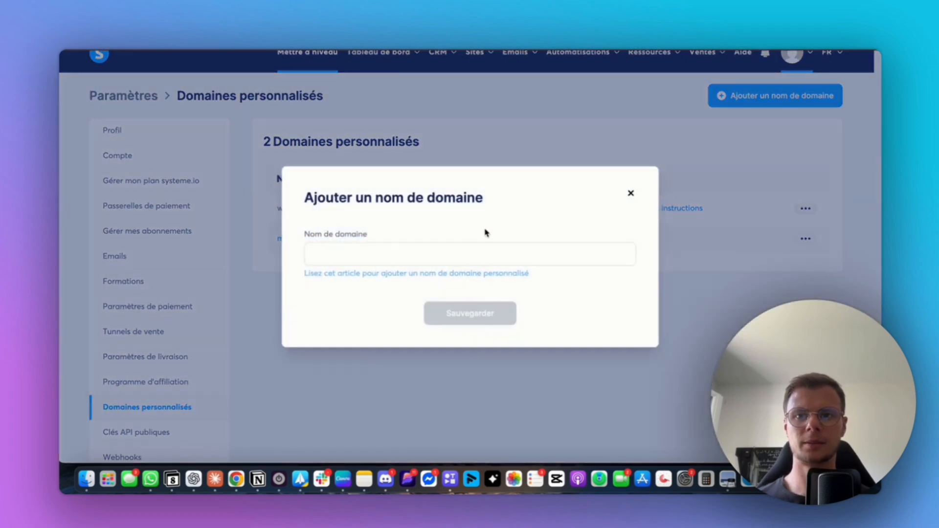
{"action": "left_click", "coordinate": [416, 254]}
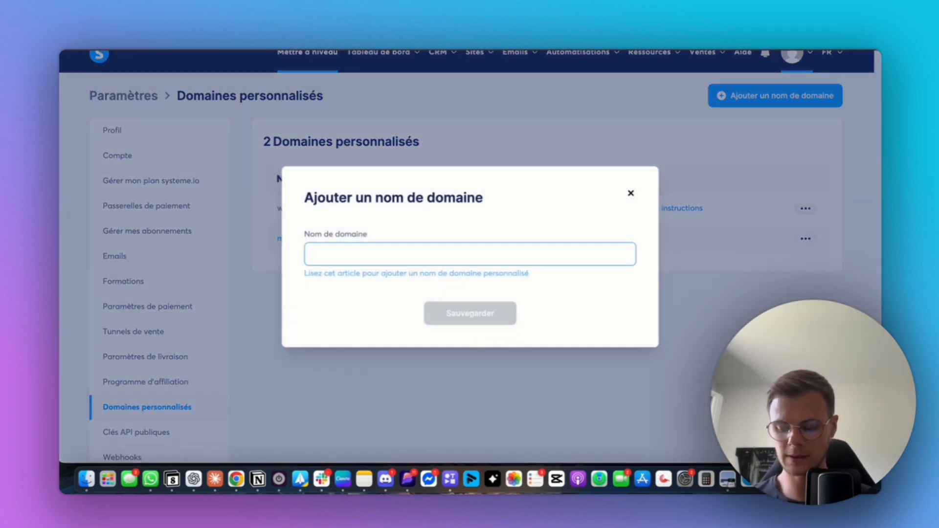
{"action": "type", "text": "www.maximeboujon.fr"}
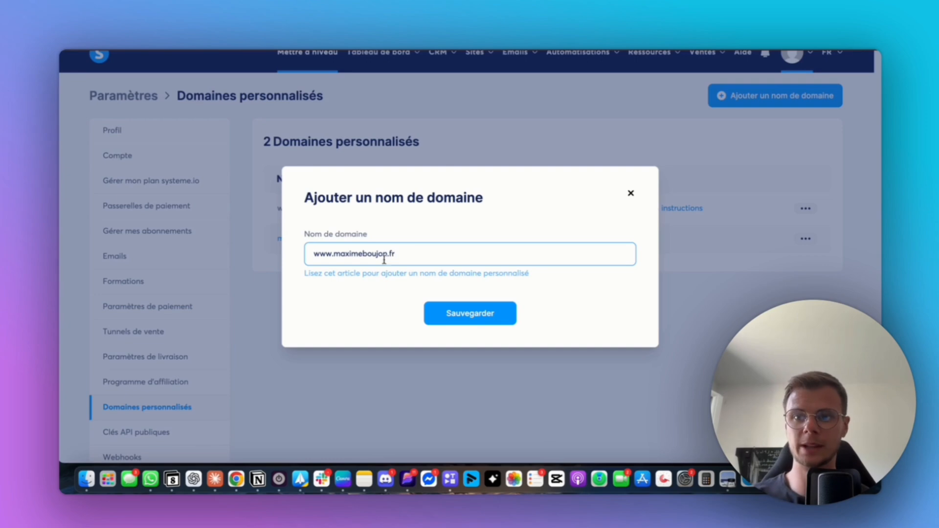
{"action": "left_click", "coordinate": [631, 193]}
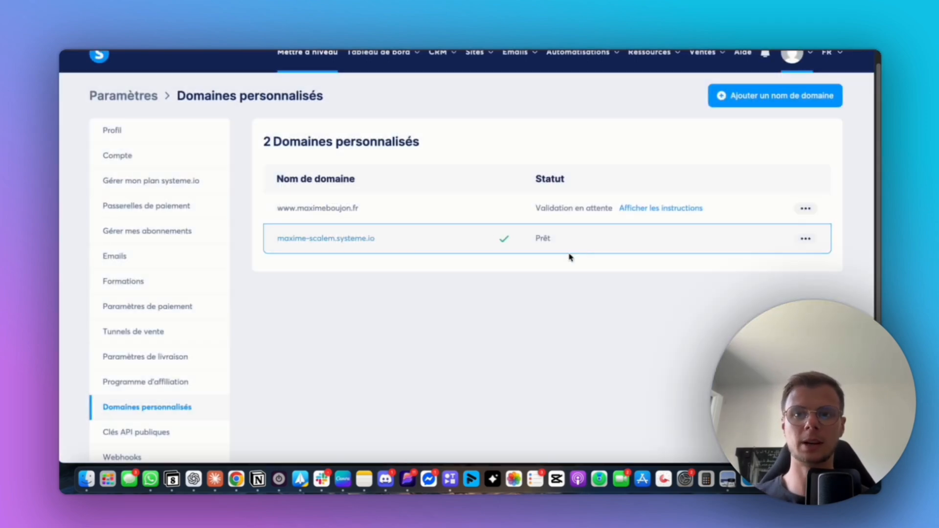
- Display the DNS instructions for the pending www domain, examine its first CNAME record's name and target, and close them
{"action": "left_click", "coordinate": [694, 209]}
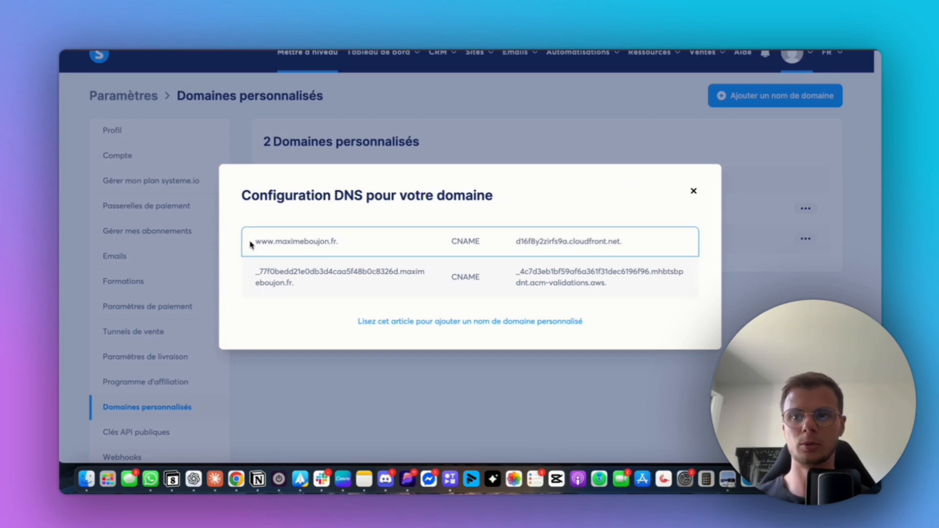
{"action": "left_click_drag", "start_coordinate": [251, 242], "coordinate": [339, 242]}
{"action": "left_click_drag", "start_coordinate": [515, 242], "coordinate": [626, 241]}
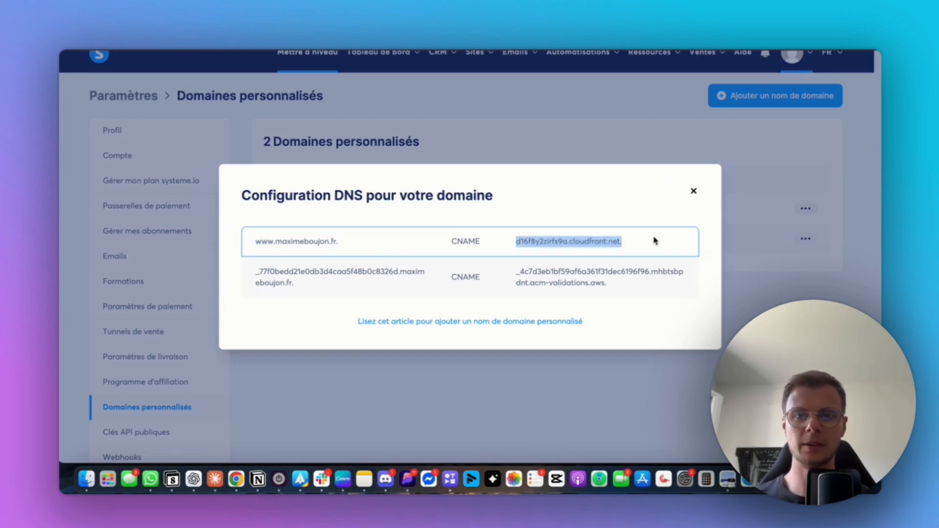
{"action": "left_click", "coordinate": [692, 193]}
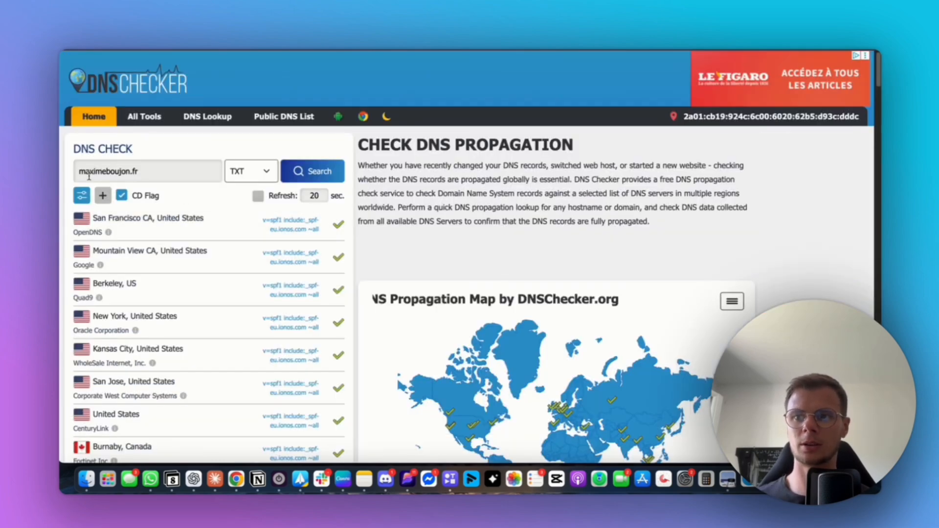
{"action": "type", "text": "www."}
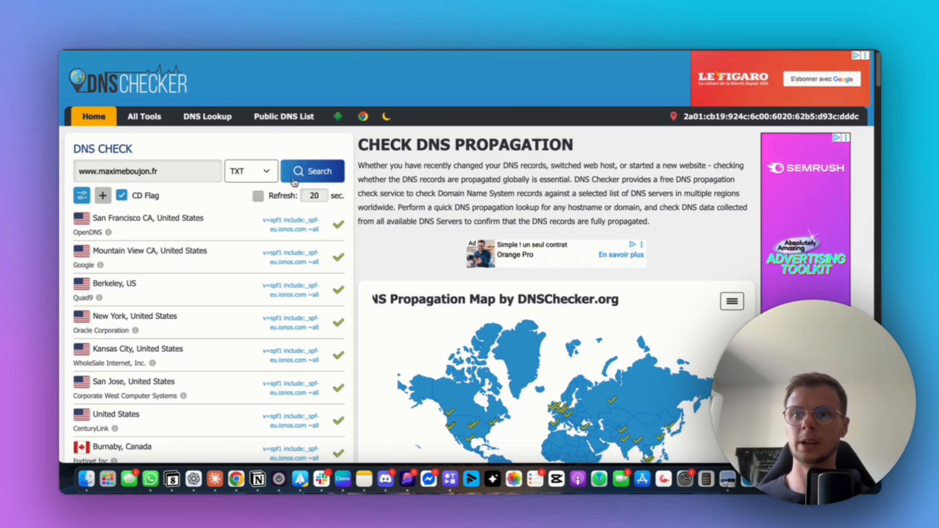
{"action": "left_click", "coordinate": [260, 172]}
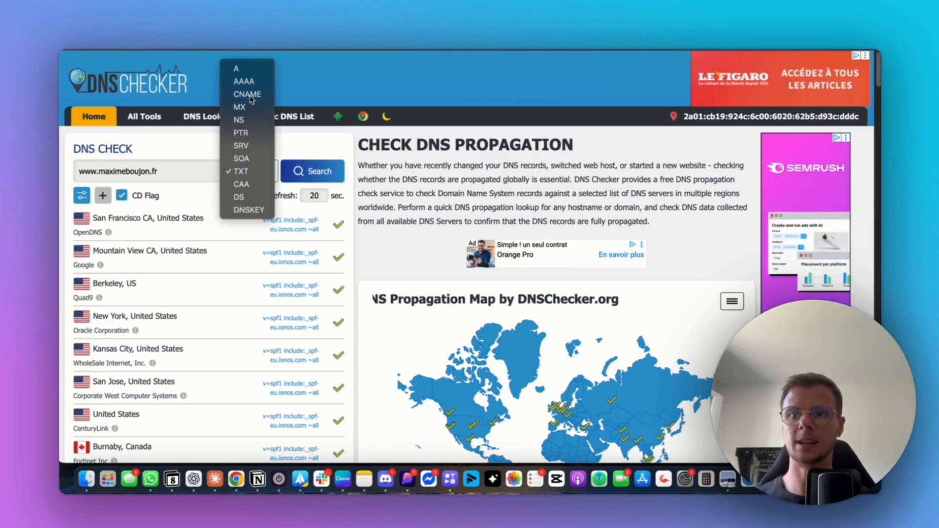
{"action": "left_click", "coordinate": [247, 94]}
{"action": "left_click", "coordinate": [301, 175]}
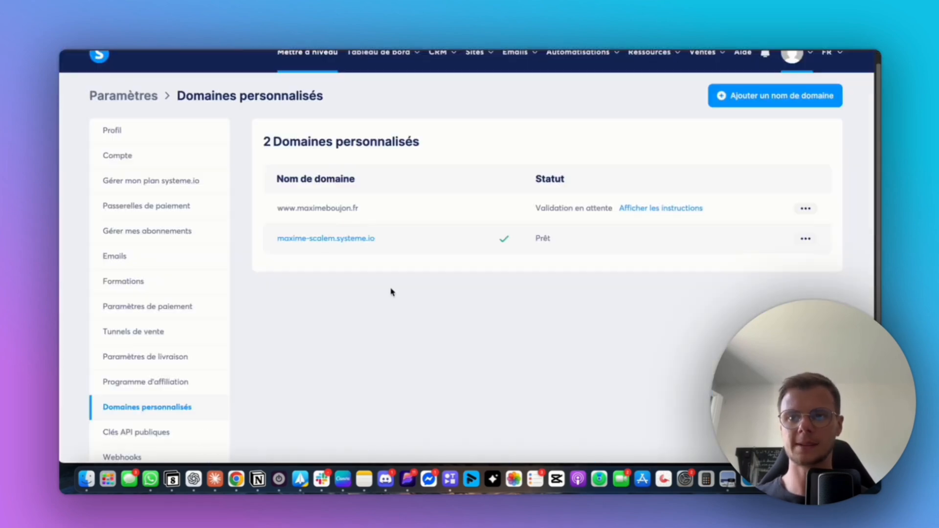
- Back in systeme.io, open the Clés API publiques settings and look over the API key instructions and list
{"action": "scroll", "coordinate": [185, 320], "scroll_direction": "down", "scroll_amount": 5}
{"action": "left_click", "coordinate": [149, 257]}
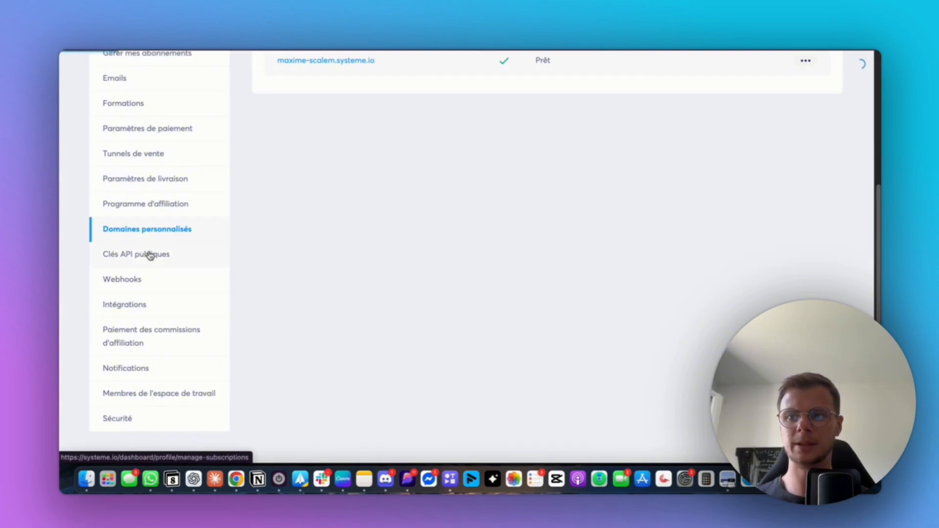
{"action": "scroll", "coordinate": [389, 237], "scroll_direction": "down", "scroll_amount": 5}
{"action": "scroll", "coordinate": [407, 172], "scroll_direction": "up", "scroll_amount": 1}
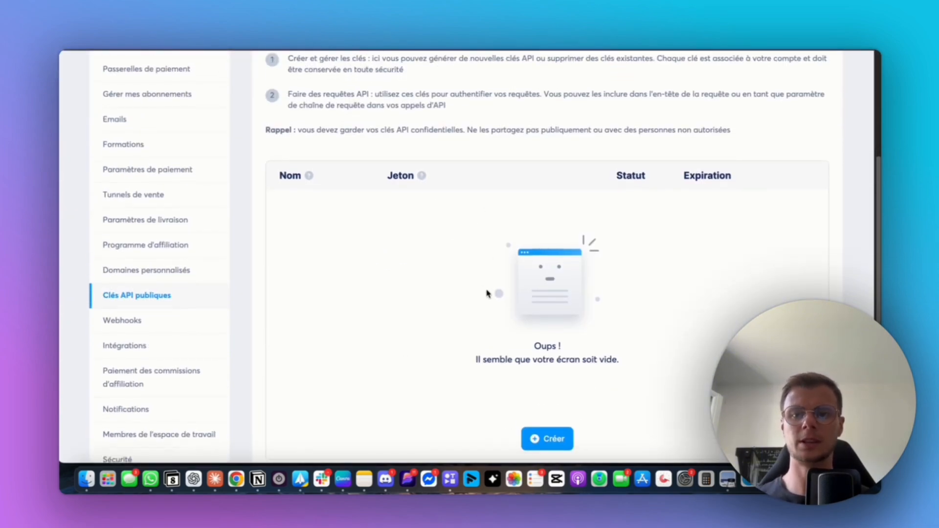
- Open the Webhooks settings, look over the form for creating a webhook, and close it without saving
{"action": "scroll", "coordinate": [430, 273], "scroll_direction": "down", "scroll_amount": 1}
{"action": "left_click", "coordinate": [142, 289]}
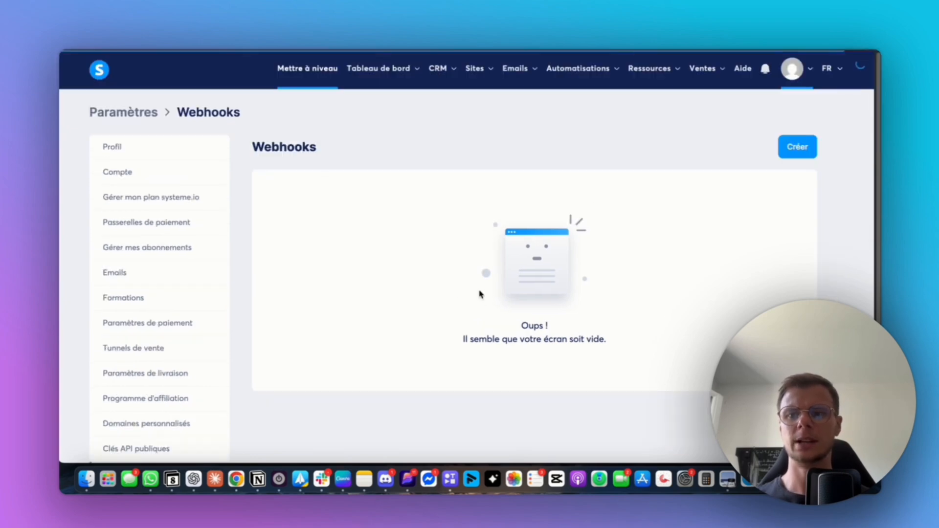
{"action": "left_click", "coordinate": [798, 146]}
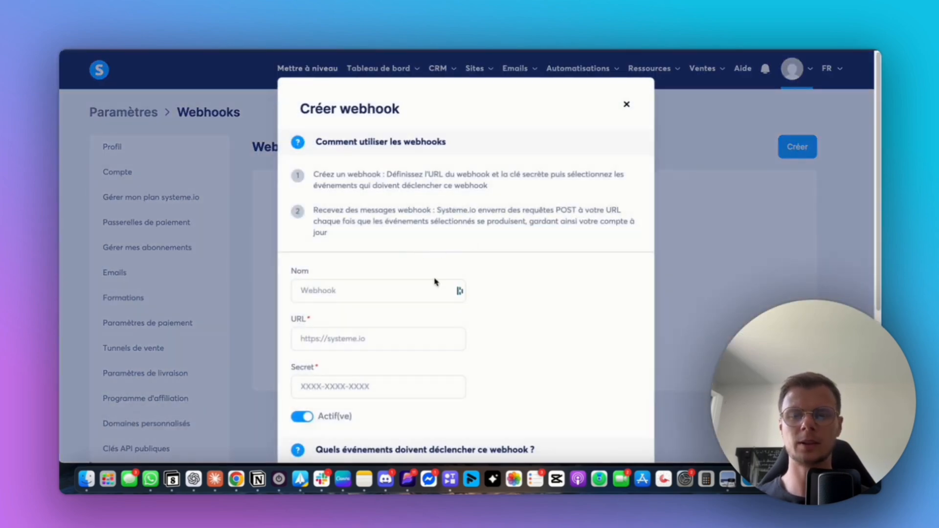
{"action": "scroll", "coordinate": [322, 274], "scroll_direction": "down", "scroll_amount": 1}
{"action": "left_click", "coordinate": [348, 247]}
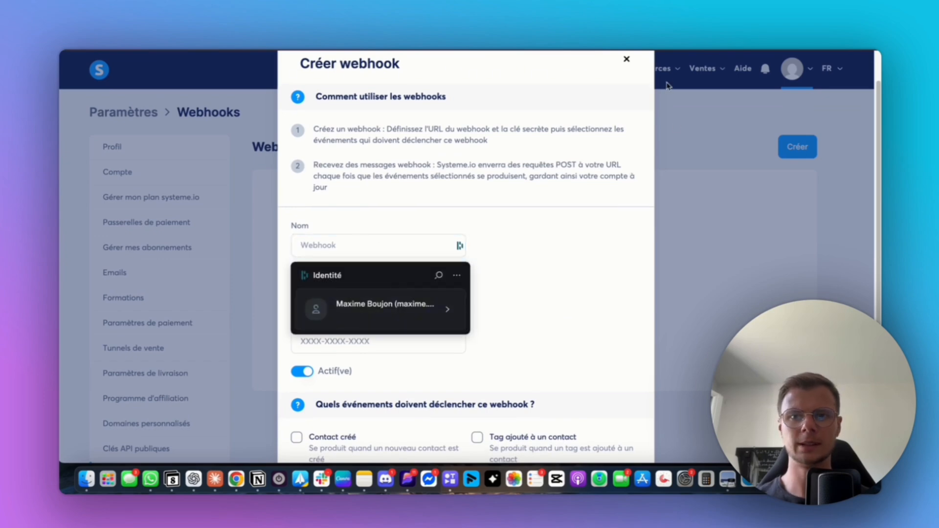
{"action": "left_click", "coordinate": [628, 60]}
- Open the Intégrations settings and look over the available Zoom, Google and ActiveCampaign integrations
{"action": "scroll", "coordinate": [189, 333], "scroll_direction": "down", "scroll_amount": 4}
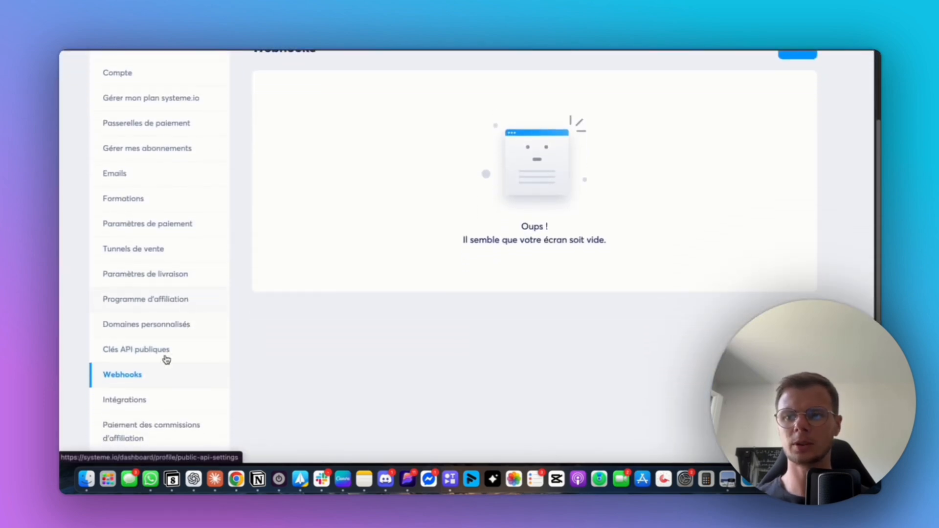
{"action": "left_click", "coordinate": [215, 399]}
{"action": "scroll", "coordinate": [441, 318], "scroll_direction": "down", "scroll_amount": 1}
{"action": "scroll", "coordinate": [441, 294], "scroll_direction": "up", "scroll_amount": 1}
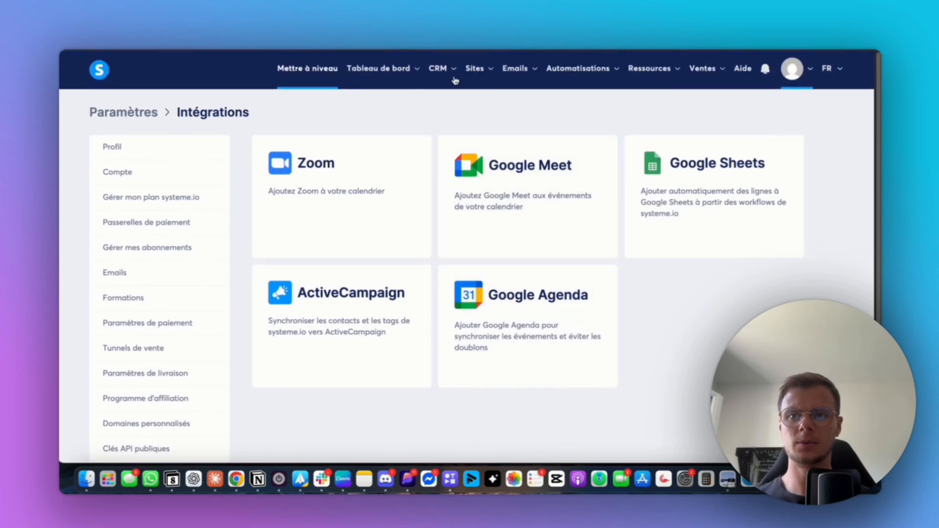
{"action": "mouse_move", "coordinate": [440, 72]}
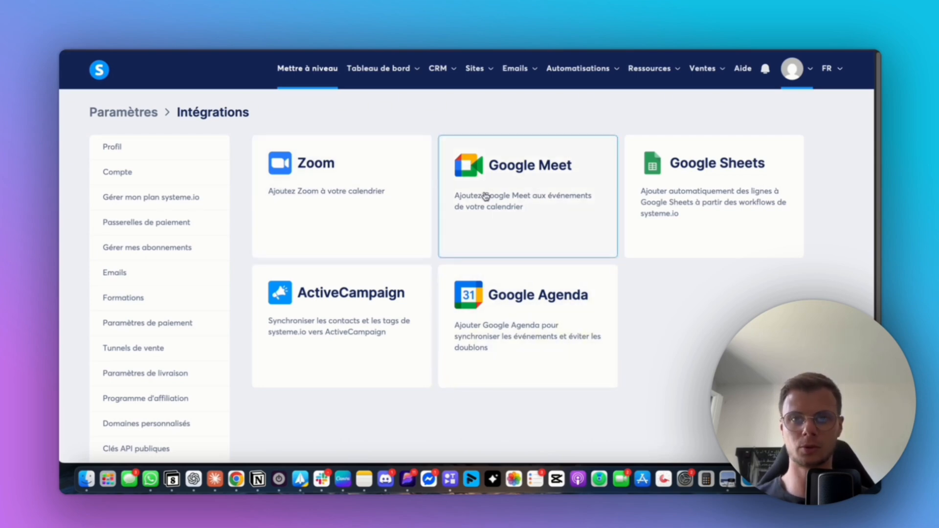
- Open the Paiement des commissions d'affiliation settings and view the available payout methods without changing the selection
{"action": "scroll", "coordinate": [562, 338], "scroll_direction": "down", "scroll_amount": 2}
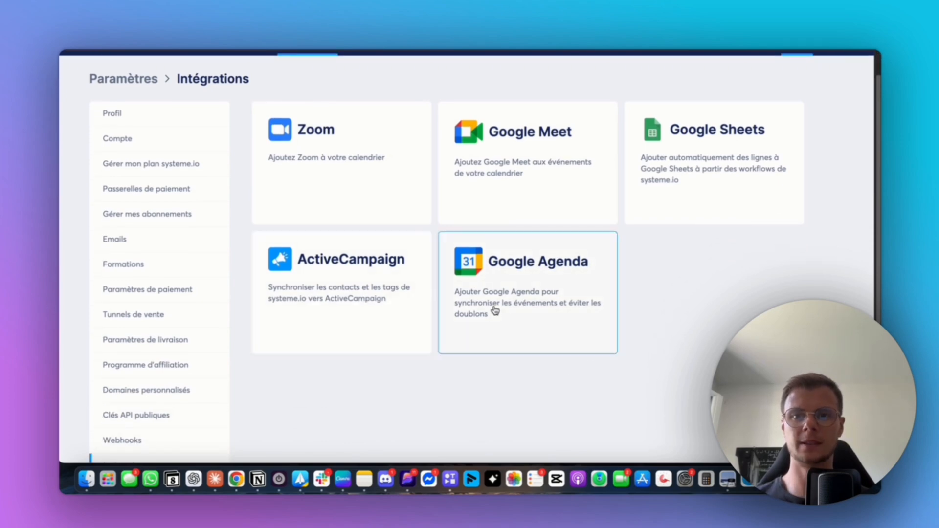
{"action": "left_click", "coordinate": [166, 290]}
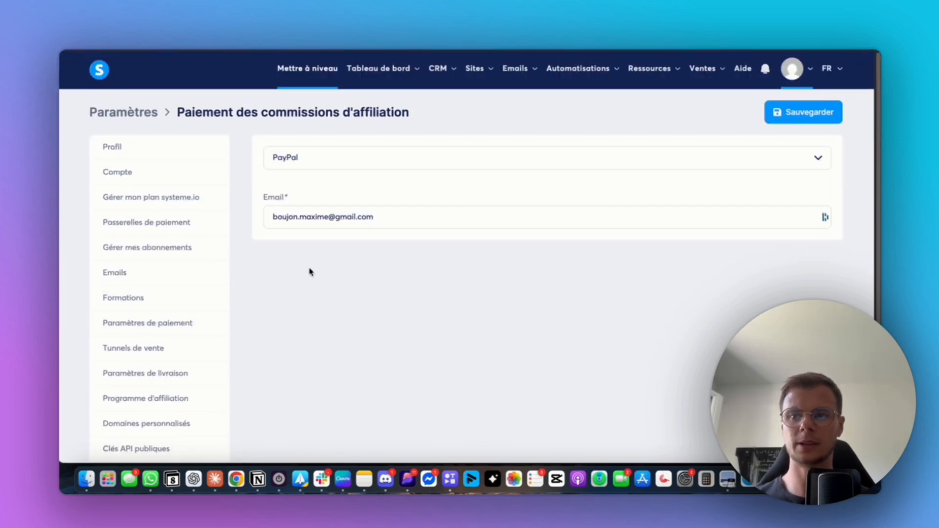
{"action": "left_click", "coordinate": [337, 162]}
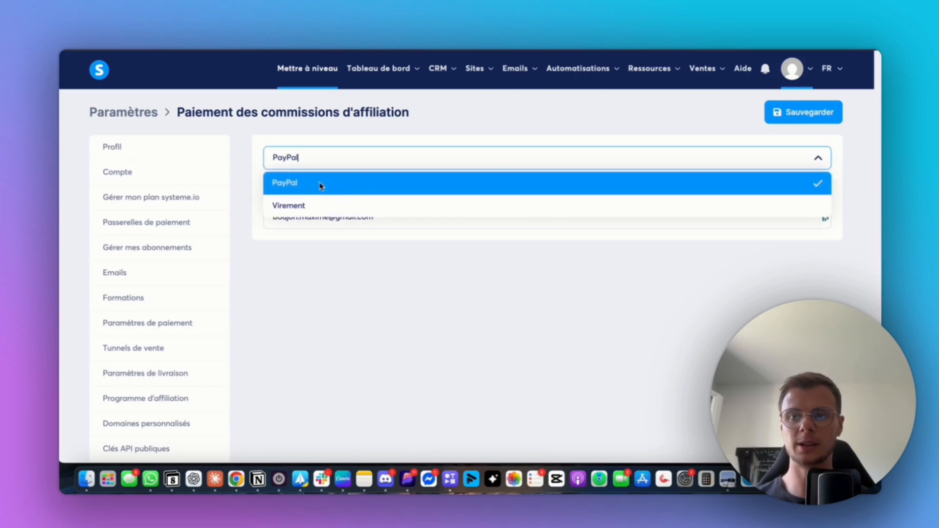
{"action": "left_click", "coordinate": [247, 274]}
- Open the Notifications settings and look through the email and in-app notification options for communities and courses
{"action": "scroll", "coordinate": [140, 321], "scroll_direction": "down", "scroll_amount": 1}
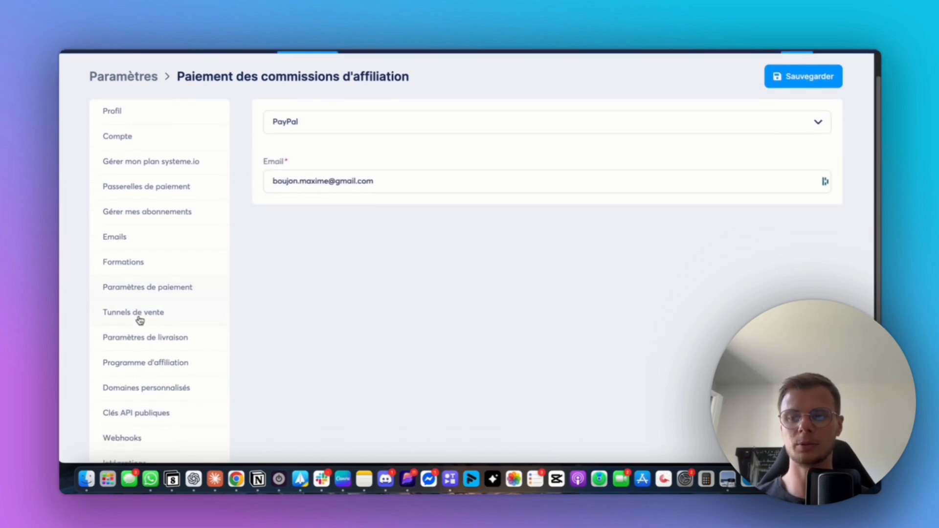
{"action": "scroll", "coordinate": [141, 321], "scroll_direction": "down", "scroll_amount": 5}
{"action": "left_click", "coordinate": [141, 376]}
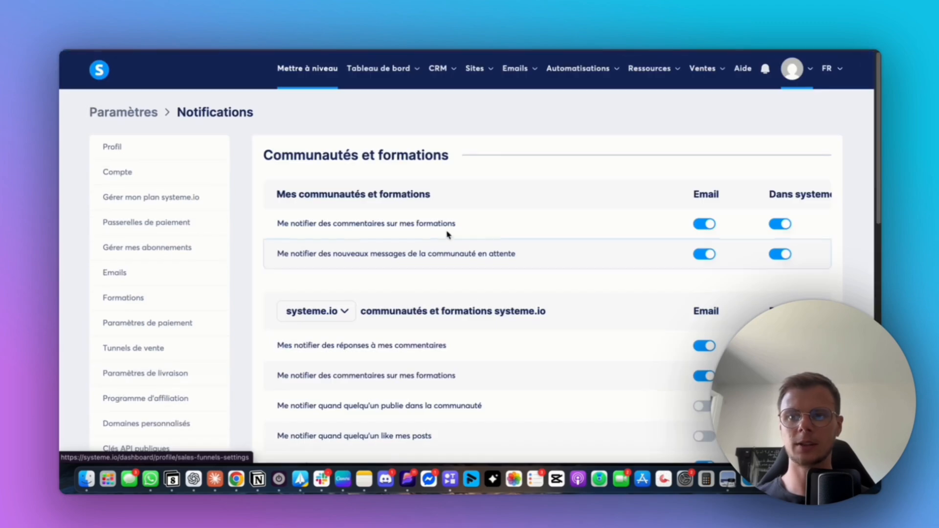
{"action": "scroll", "coordinate": [568, 372], "scroll_direction": "down", "scroll_amount": 1}
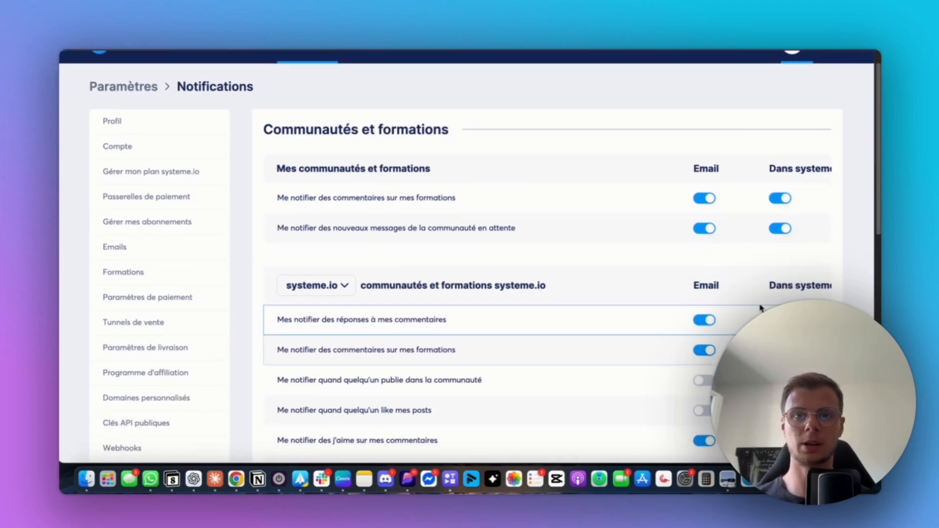
{"action": "scroll", "coordinate": [513, 380], "scroll_direction": "down", "scroll_amount": 1}
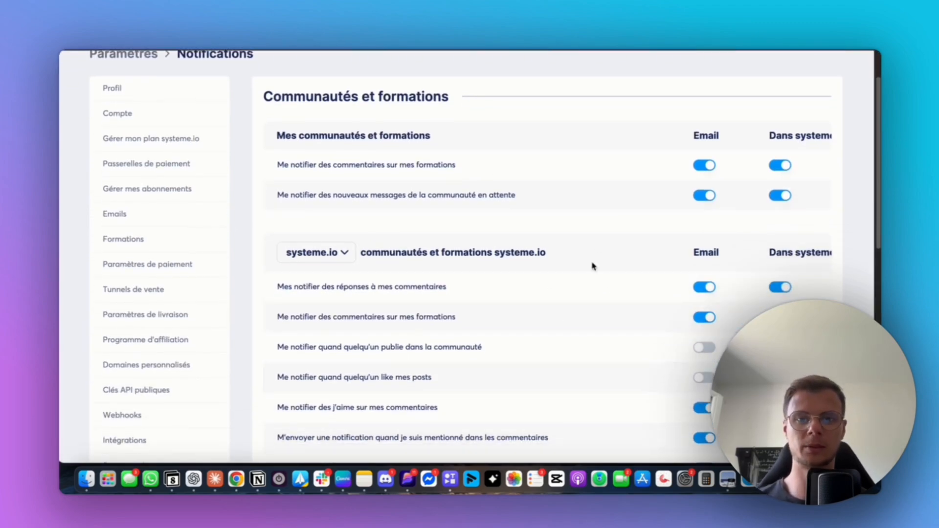
{"action": "scroll", "coordinate": [593, 266], "scroll_direction": "down", "scroll_amount": 6}
{"action": "scroll", "coordinate": [365, 304], "scroll_direction": "up", "scroll_amount": 5}
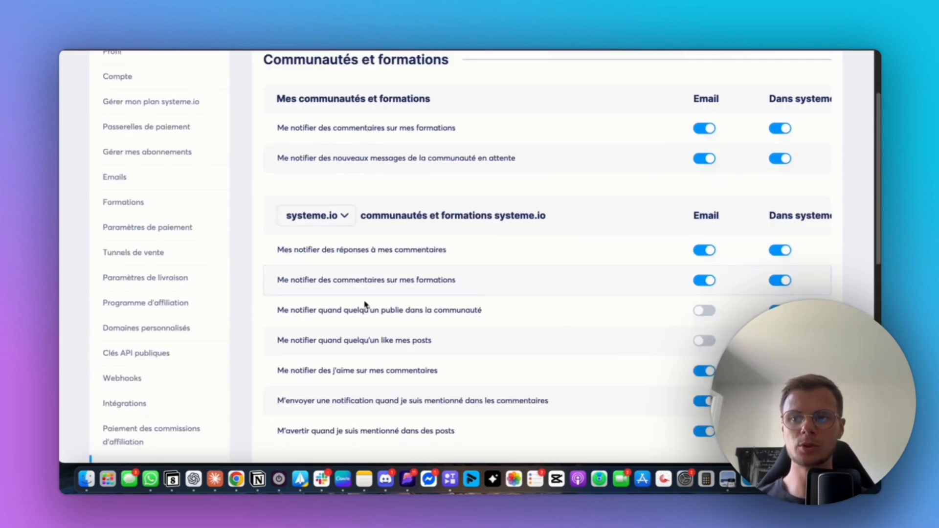
- Open the Membres de l'espace de travail settings, view the form for inviting a new assistant, and close it without sending
{"action": "scroll", "coordinate": [146, 335], "scroll_direction": "down", "scroll_amount": 4}
{"action": "left_click", "coordinate": [145, 318]}
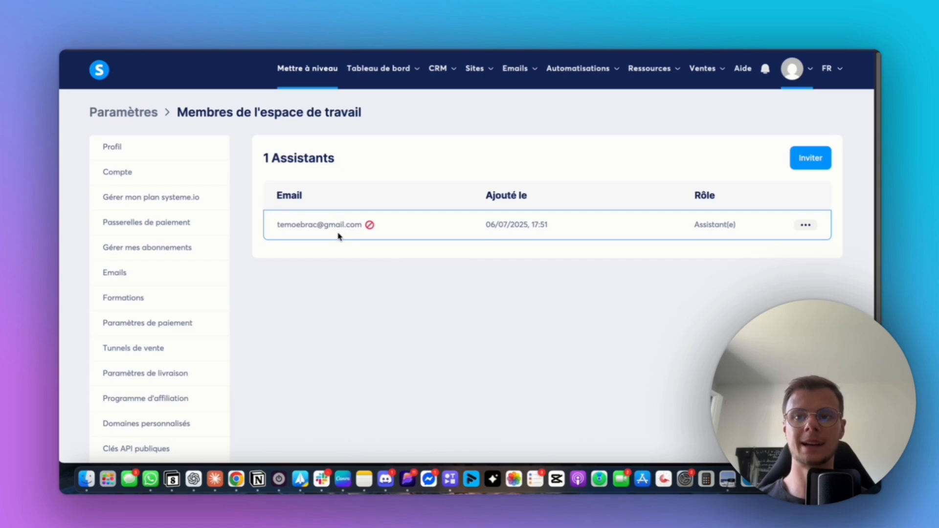
{"action": "left_click", "coordinate": [805, 163]}
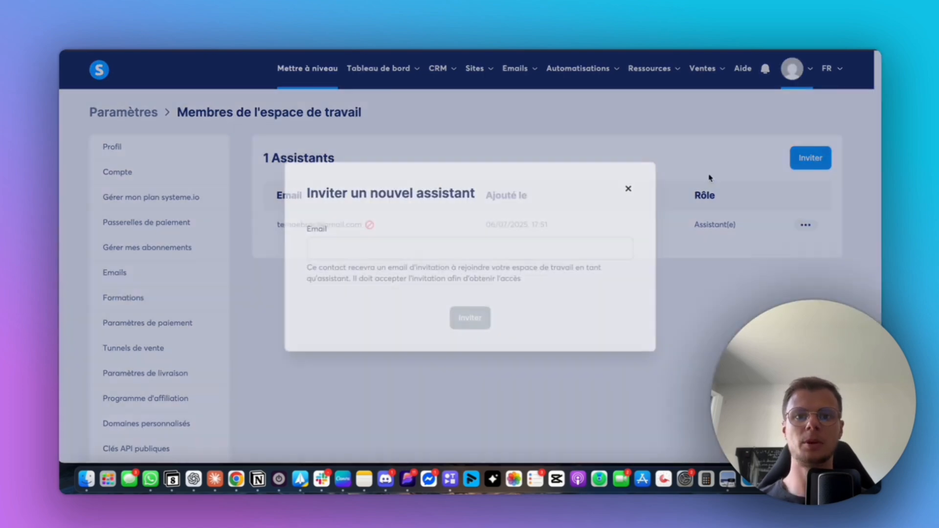
{"action": "left_click", "coordinate": [327, 252]}
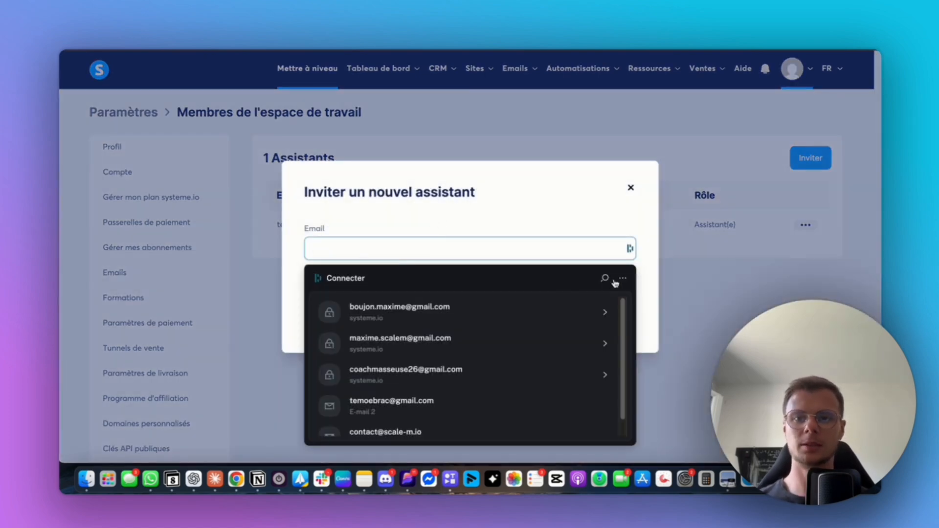
{"action": "left_click", "coordinate": [632, 189]}
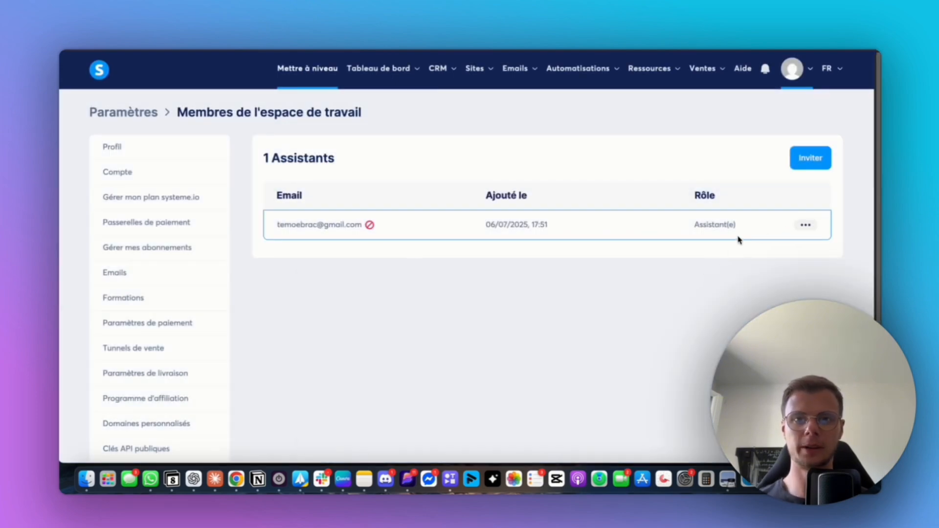
- Open the role editor for the existing assistant, view the available roles, and close it without saving
{"action": "left_click", "coordinate": [803, 227]}
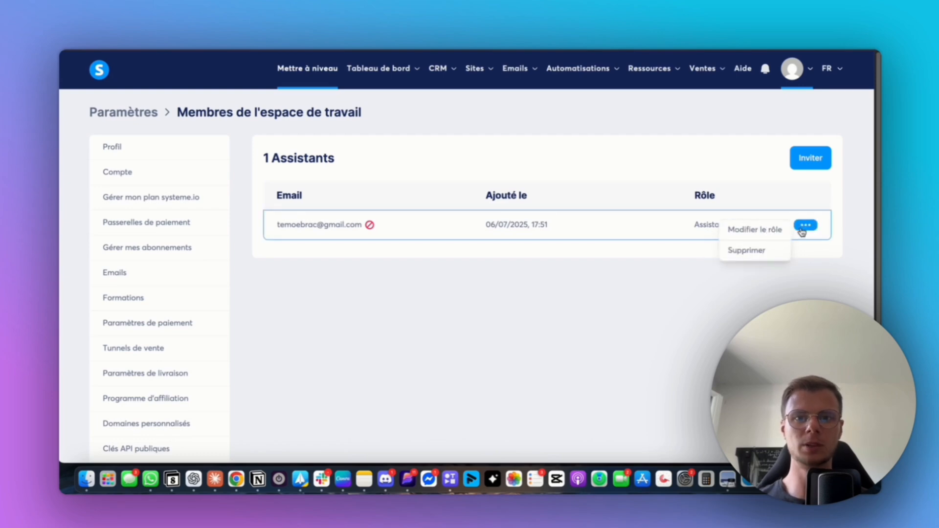
{"action": "left_click", "coordinate": [777, 233]}
{"action": "left_click", "coordinate": [466, 251]}
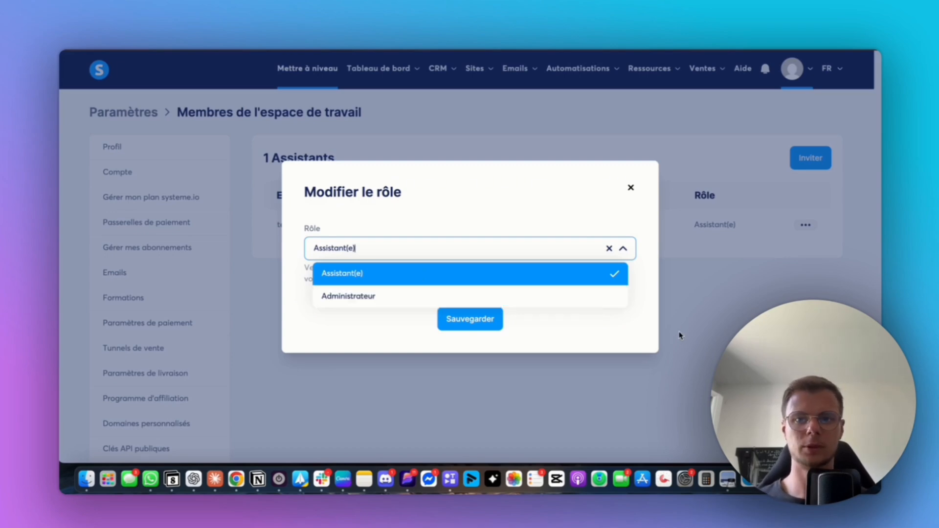
{"action": "left_click", "coordinate": [644, 204]}
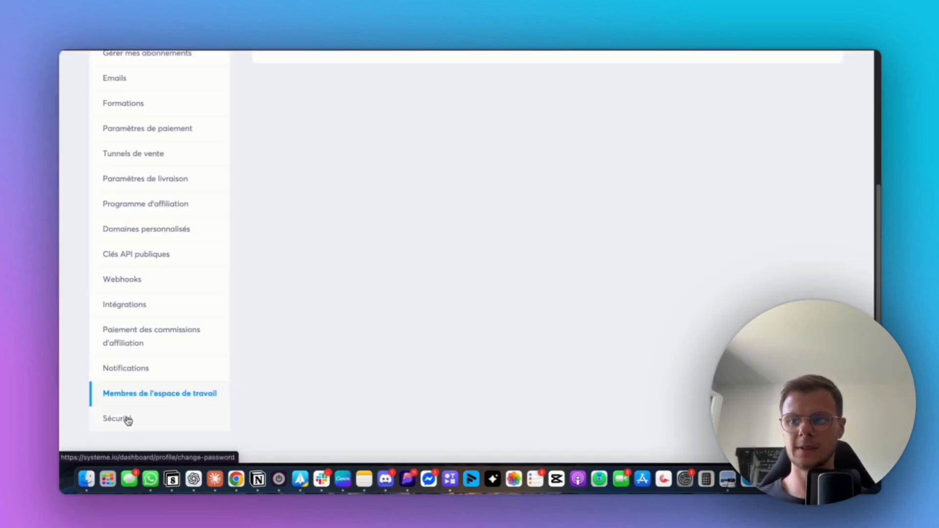
- Open the Sécurité settings, look over the two-factor authentication and password fields, and view the profile menu's options
{"action": "left_click", "coordinate": [125, 419]}
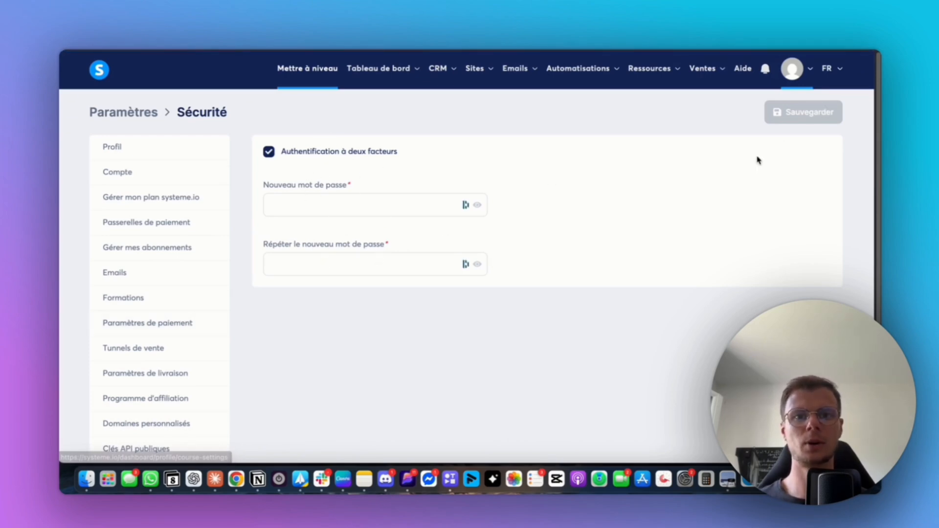
{"action": "left_click", "coordinate": [801, 73]}
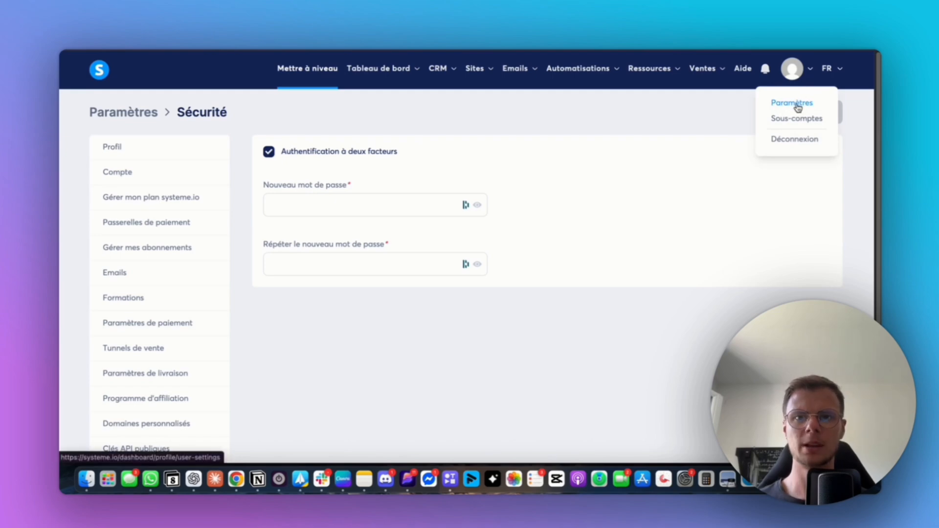
{"action": "left_click", "coordinate": [766, 112]}
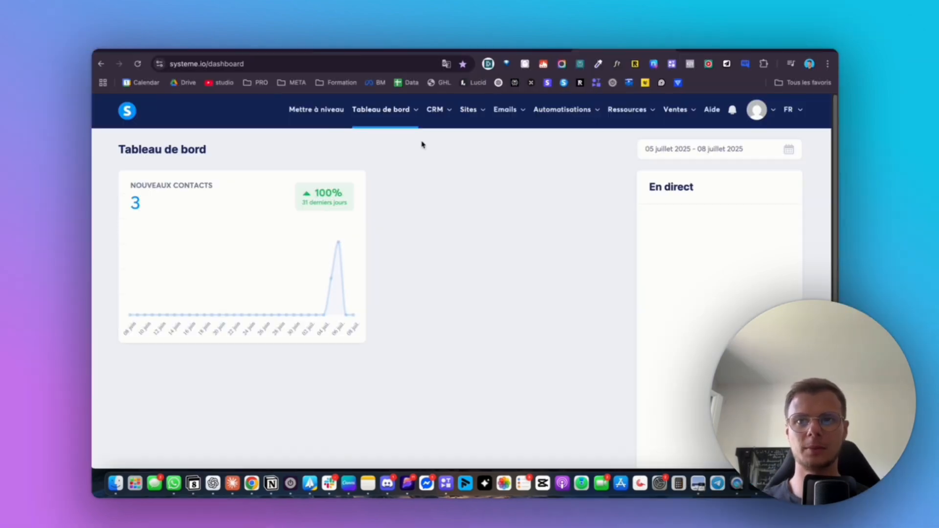
- Open the Tableau de bord affilié and examine its commission chart, earnings, payments, contacts and invoices sections
{"action": "mouse_move", "coordinate": [398, 118]}
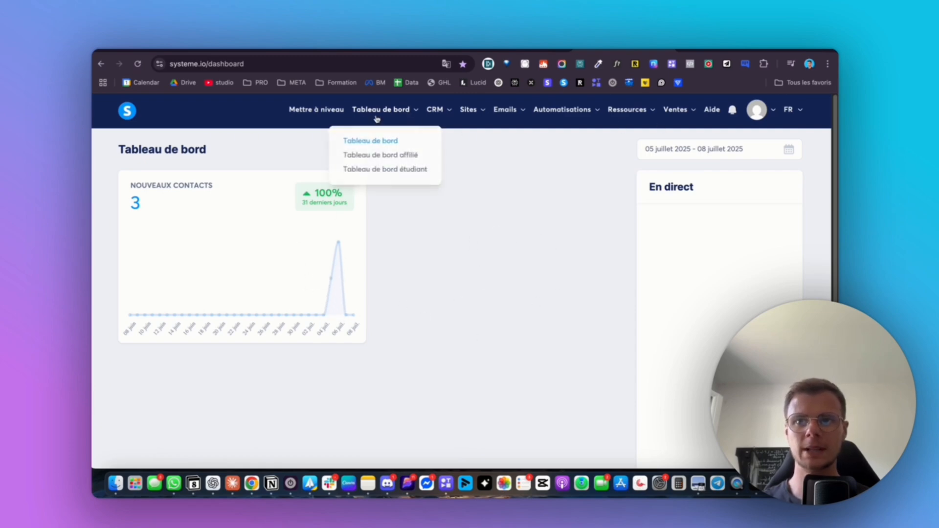
{"action": "left_click", "coordinate": [396, 158]}
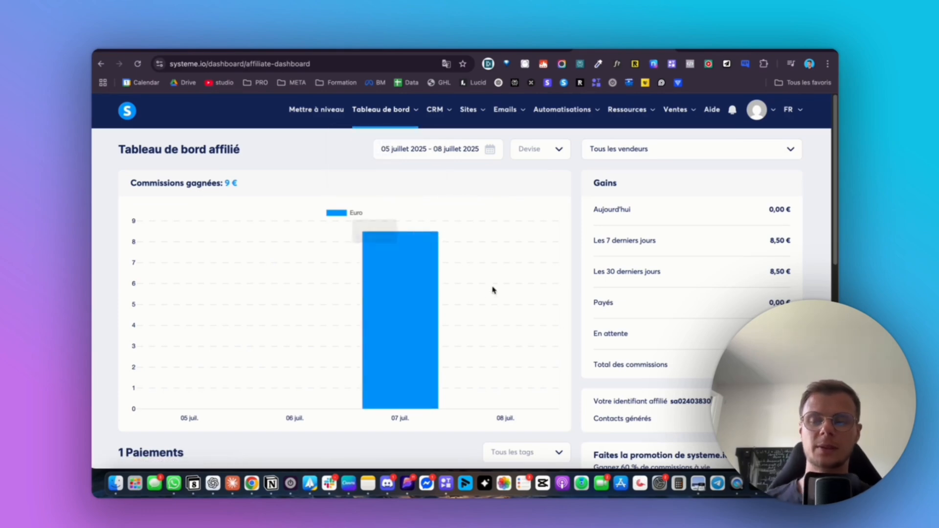
{"action": "scroll", "coordinate": [486, 302], "scroll_direction": "down", "scroll_amount": 1}
{"action": "scroll", "coordinate": [486, 302], "scroll_direction": "down", "scroll_amount": 2}
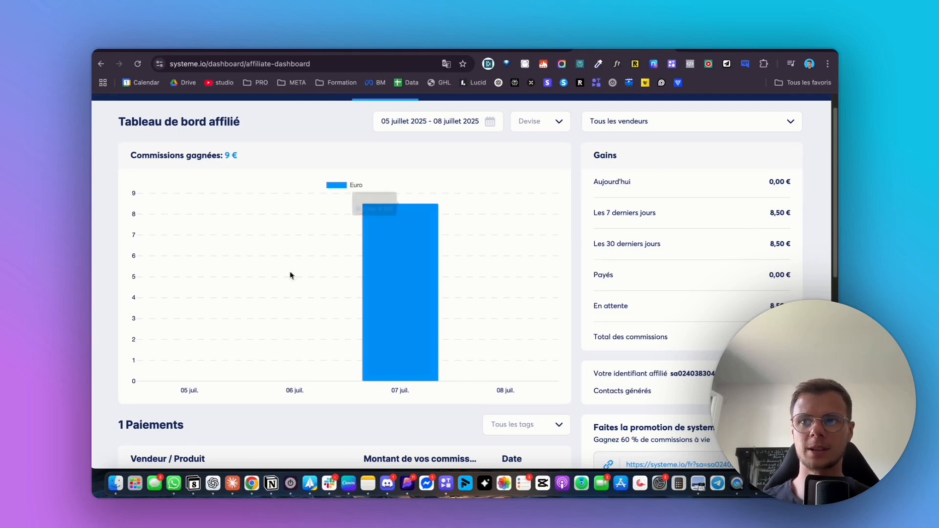
{"action": "scroll", "coordinate": [215, 346], "scroll_direction": "down", "scroll_amount": 3}
{"action": "scroll", "coordinate": [215, 347], "scroll_direction": "down", "scroll_amount": 10}
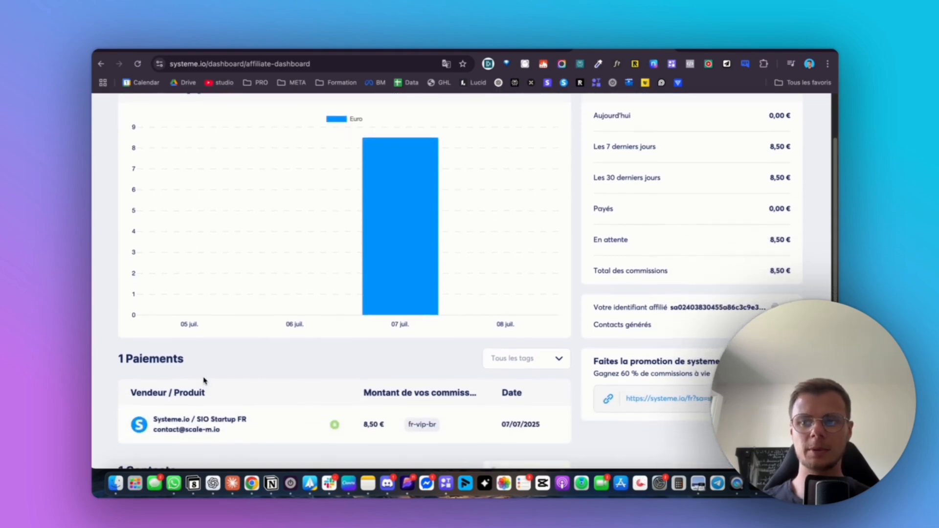
{"action": "scroll", "coordinate": [204, 378], "scroll_direction": "up", "scroll_amount": 8}
{"action": "scroll", "coordinate": [205, 378], "scroll_direction": "down", "scroll_amount": 8}
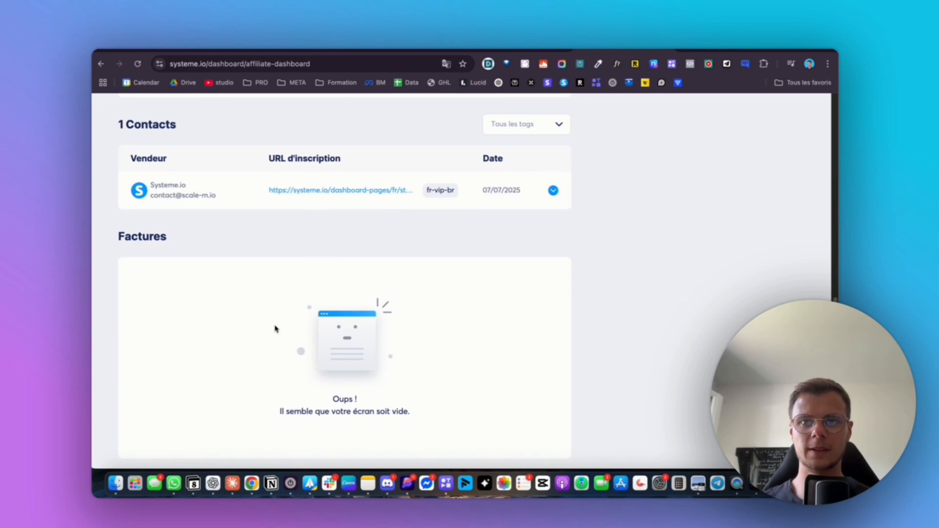
{"action": "scroll", "coordinate": [275, 328], "scroll_direction": "up", "scroll_amount": 10}
{"action": "scroll", "coordinate": [277, 325], "scroll_direction": "down", "scroll_amount": 4}
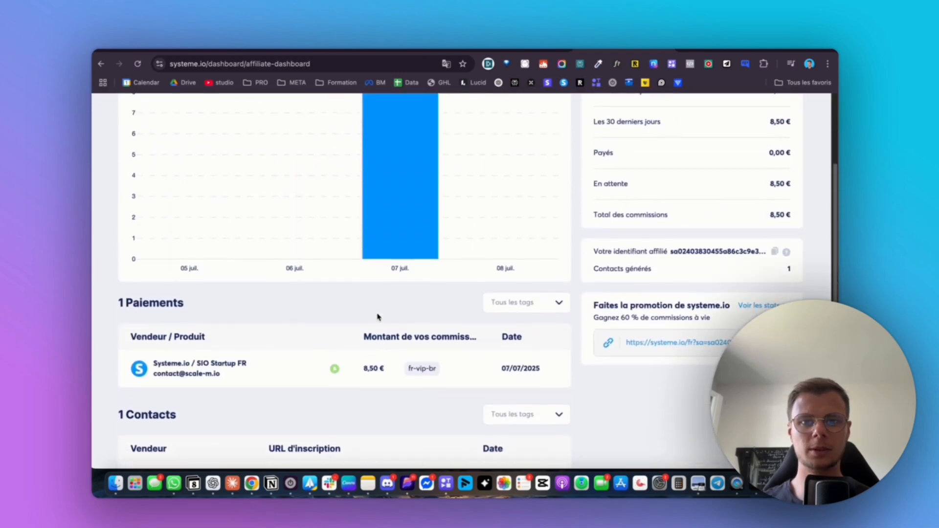
{"action": "scroll", "coordinate": [377, 317], "scroll_direction": "up", "scroll_amount": 1}
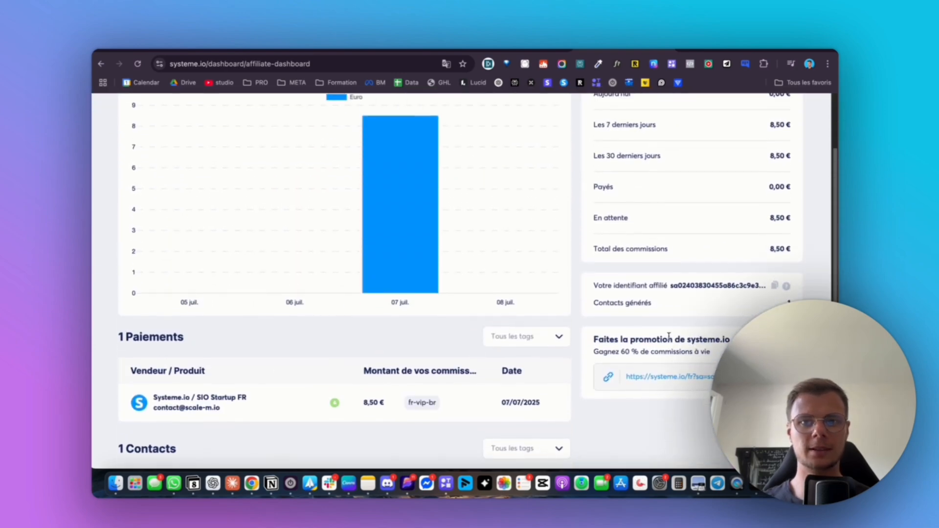
- Examine the affiliate identifier entry and read its help note on building an affiliate link with the ?sa= parameter
{"action": "left_click_drag", "start_coordinate": [594, 284], "coordinate": [656, 286]}
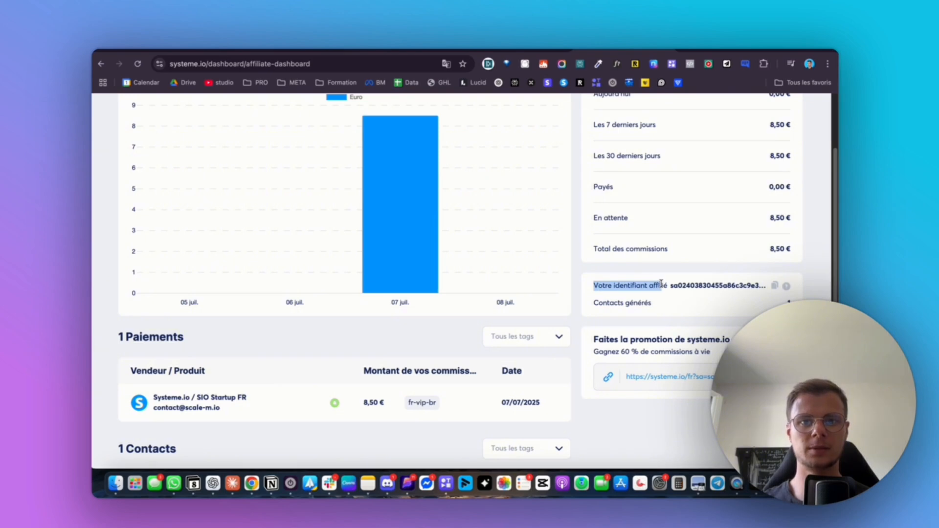
{"action": "left_click", "coordinate": [712, 310]}
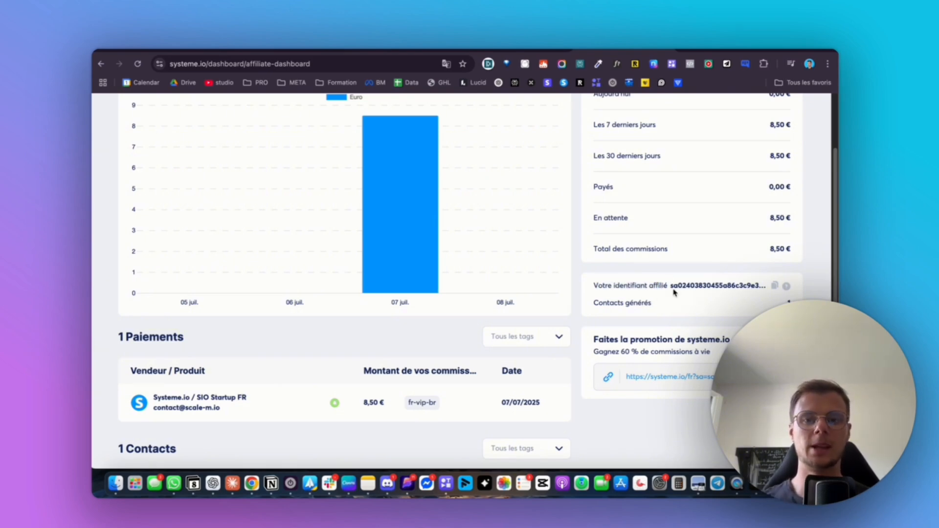
{"action": "mouse_move", "coordinate": [787, 289]}
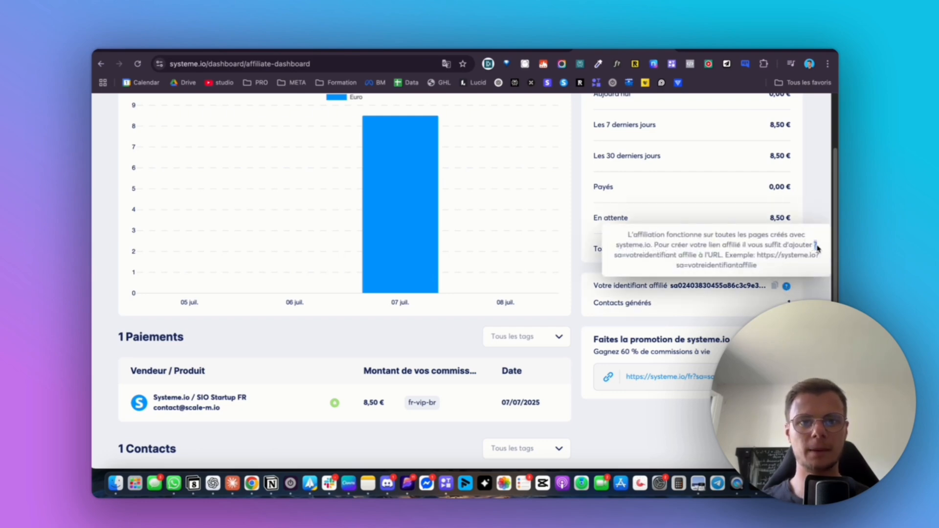
{"action": "left_click", "coordinate": [616, 255]}
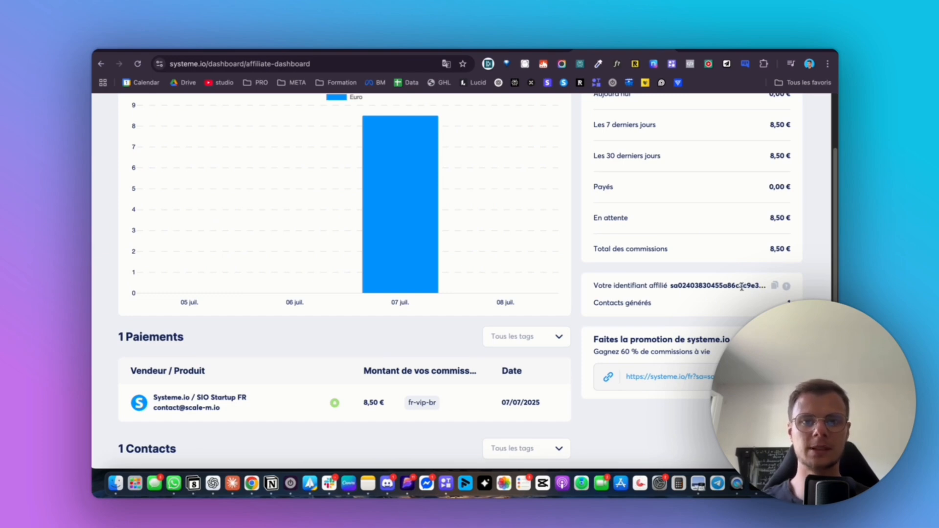
- Switch to the order page and look over its contact, delivery and payment form and the programme's module list
{"action": "left_click", "coordinate": [721, 51]}
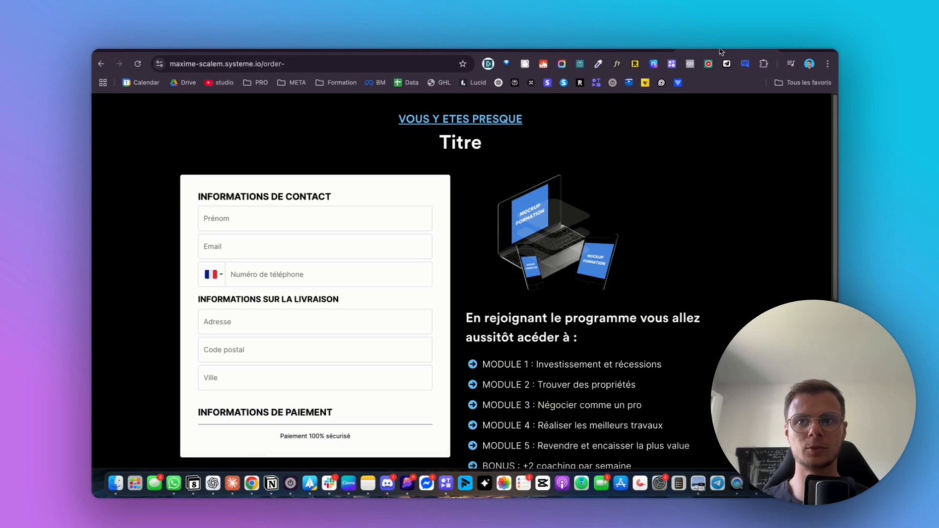
{"action": "scroll", "coordinate": [414, 246], "scroll_direction": "down", "scroll_amount": 5}
{"action": "scroll", "coordinate": [450, 279], "scroll_direction": "up", "scroll_amount": 4}
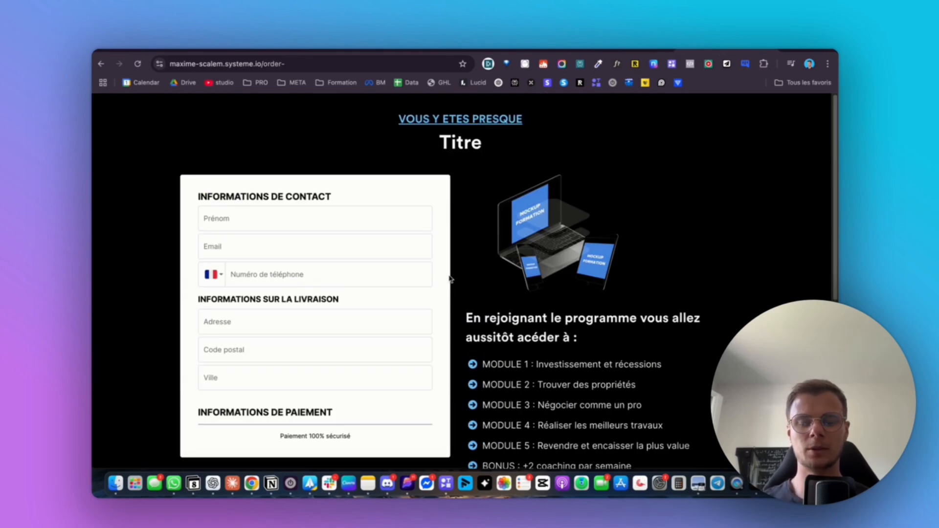
{"action": "scroll", "coordinate": [450, 279], "scroll_direction": "down", "scroll_amount": 7}
{"action": "scroll", "coordinate": [450, 279], "scroll_direction": "up", "scroll_amount": 4}
{"action": "scroll", "coordinate": [451, 279], "scroll_direction": "up", "scroll_amount": 4}
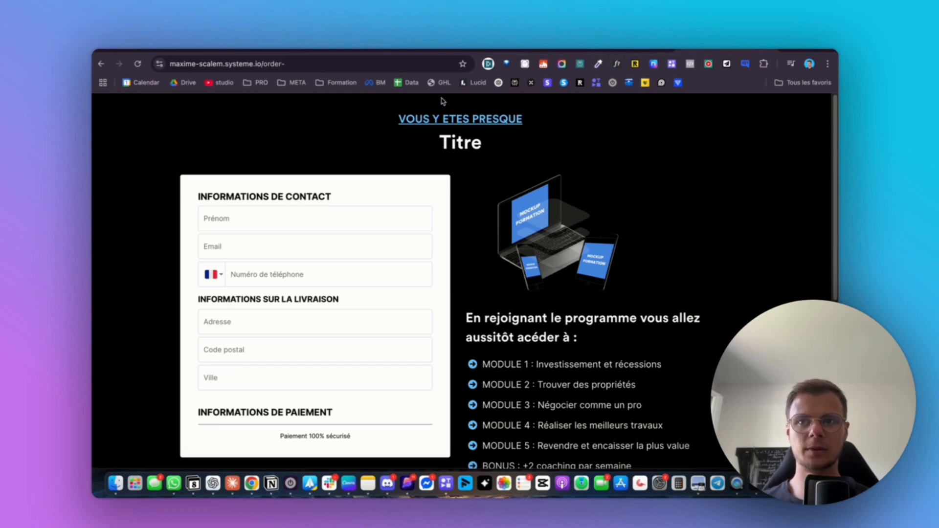
- Copy the affiliate identifier from the affiliate dashboard and read its help note on building an affiliate link
{"action": "left_click", "coordinate": [613, 49]}
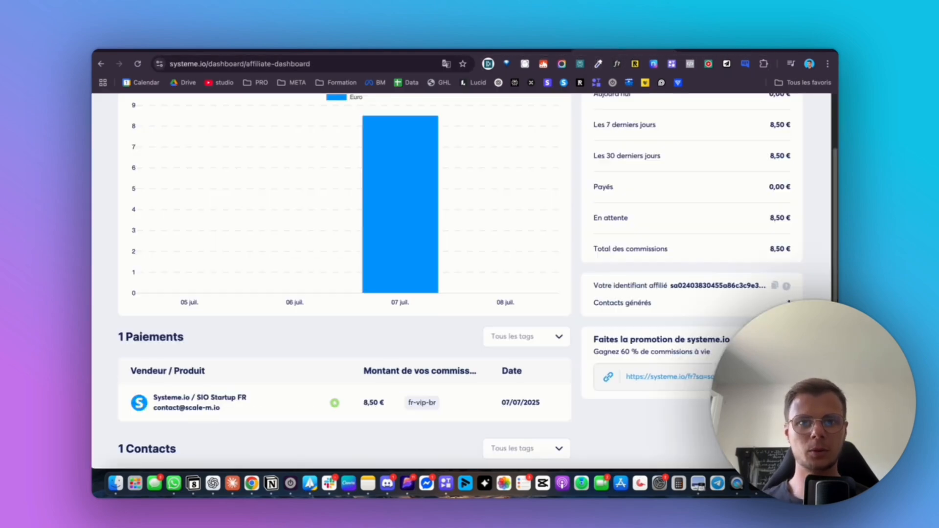
{"action": "left_click", "coordinate": [776, 287]}
{"action": "mouse_move", "coordinate": [786, 290]}
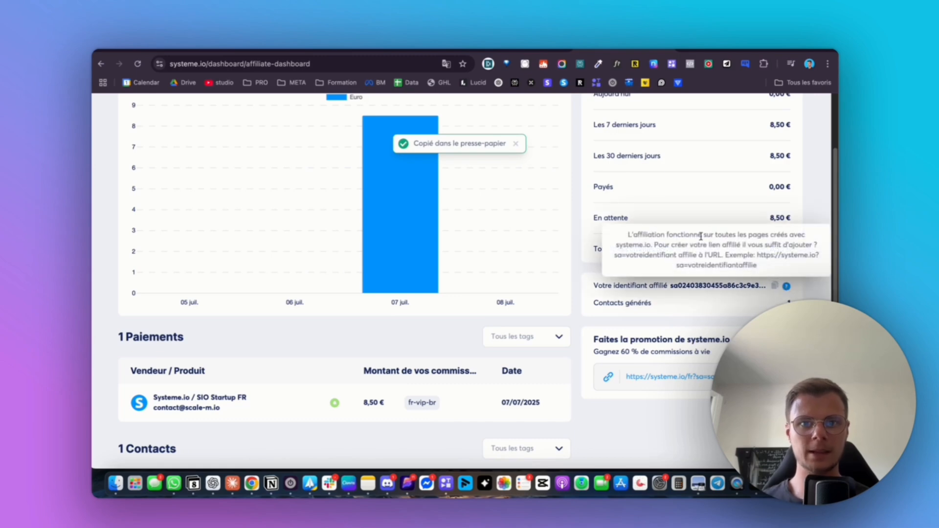
- Append ?sa= and the copied affiliate identifier to the order page's URL, load the link and look over the page
{"action": "left_click", "coordinate": [318, 50]}
{"action": "left_click", "coordinate": [320, 63]}
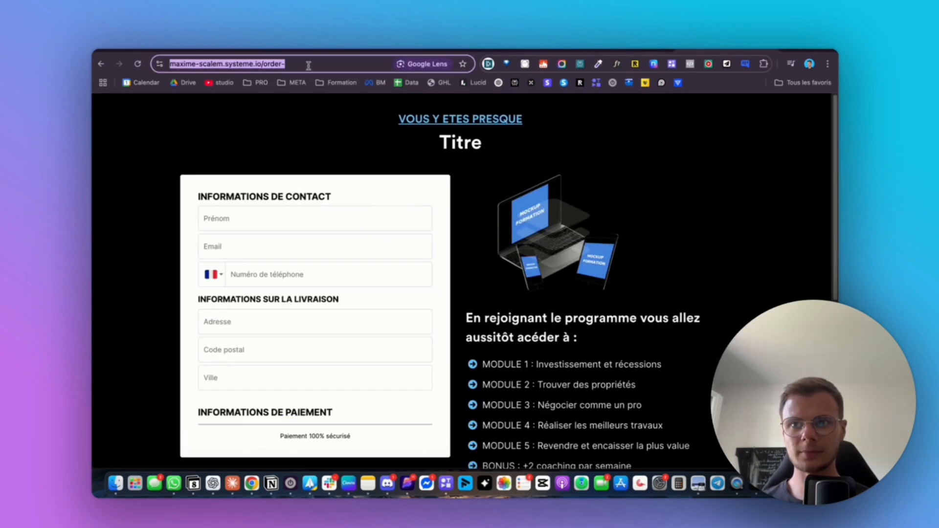
{"action": "key", "text": "Right"}
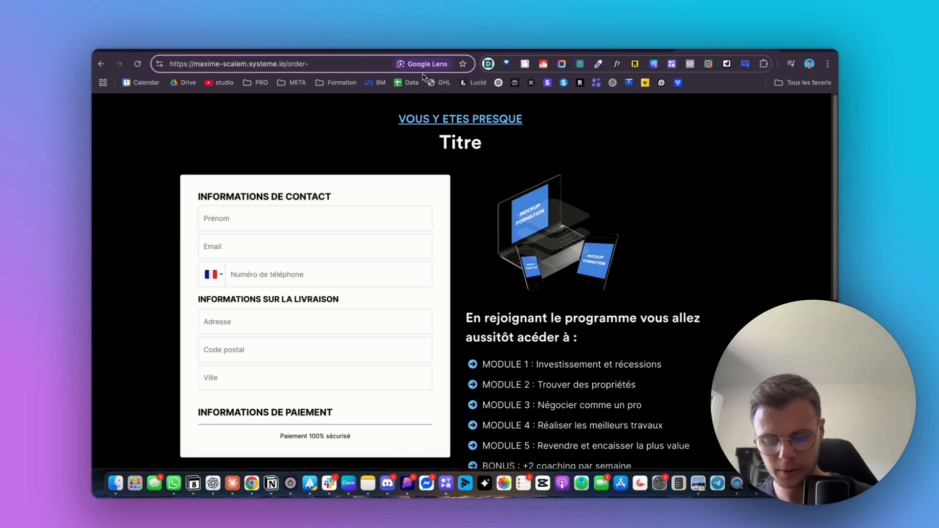
{"action": "type", "text": "?sa"}
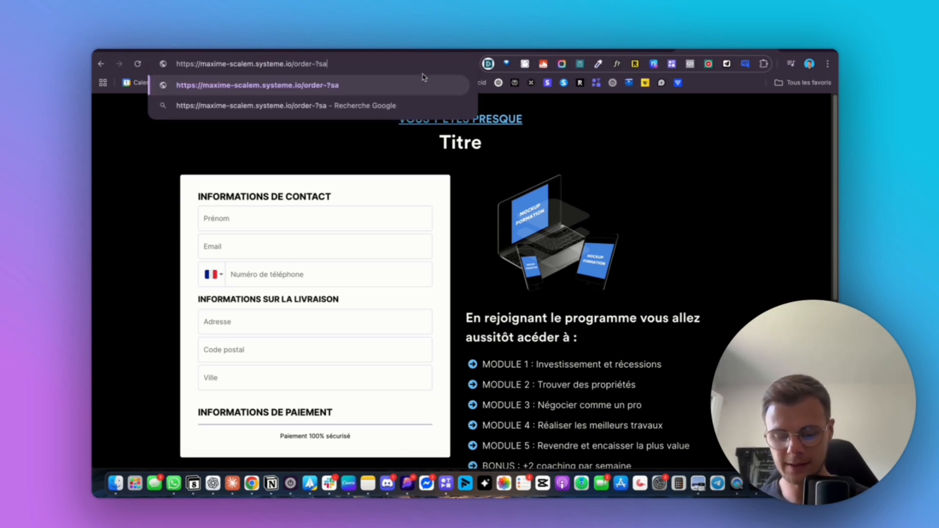
{"action": "type", "text": "="}
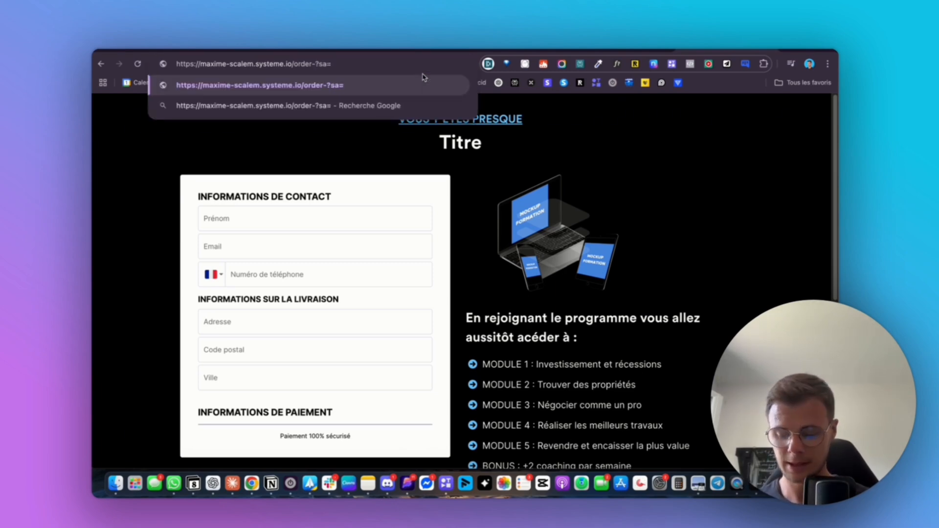
{"action": "key", "text": "super+v"}
{"action": "key", "text": "Return"}
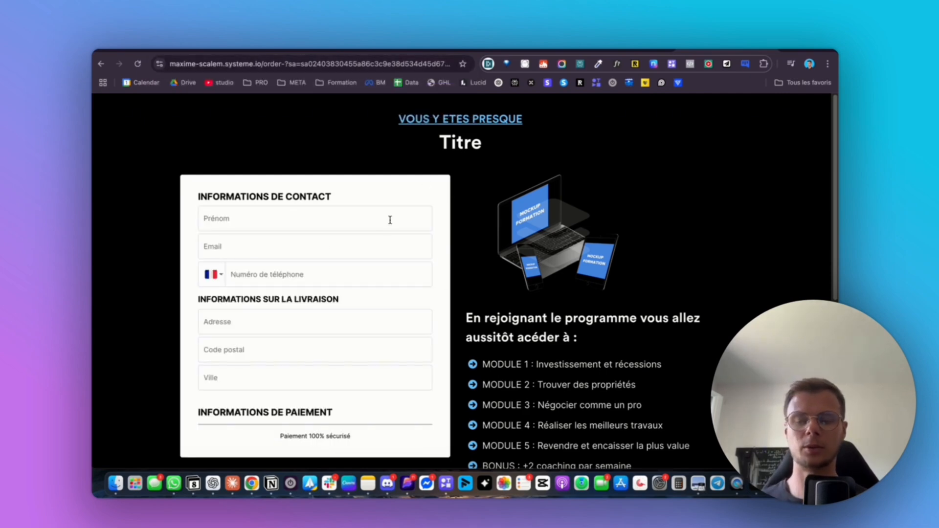
{"action": "scroll", "coordinate": [390, 219], "scroll_direction": "down", "scroll_amount": 10}
{"action": "scroll", "coordinate": [446, 333], "scroll_direction": "up", "scroll_amount": 10}
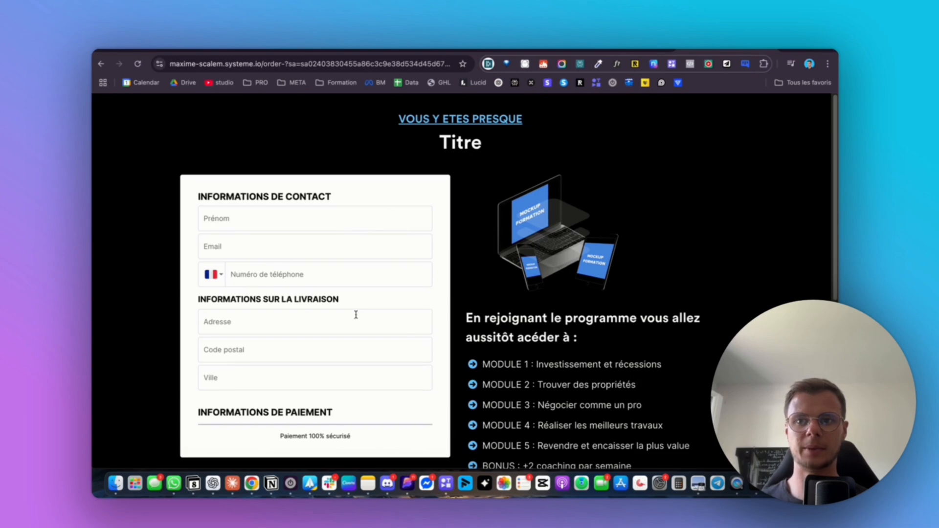
{"action": "left_click", "coordinate": [291, 64]}
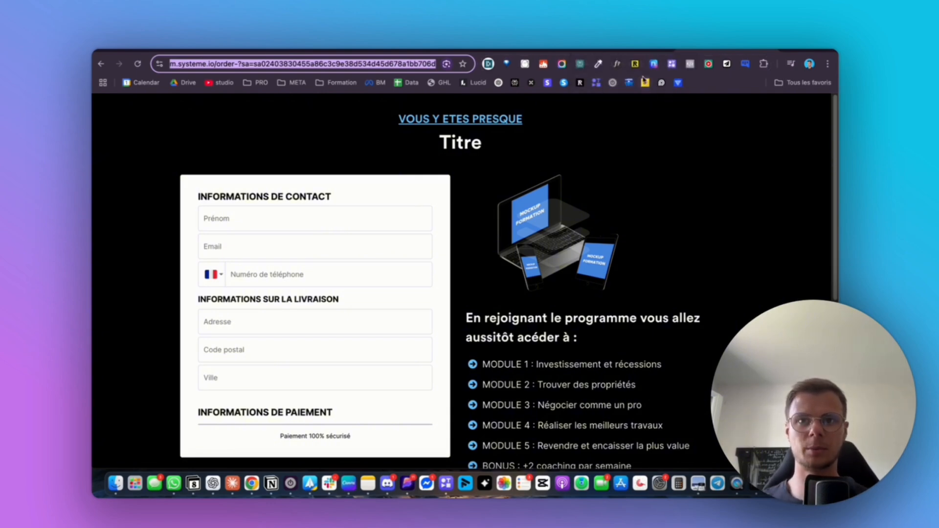
- Return to the affiliate dashboard and review its promotion link, payments, contacts and invoices sections
{"action": "key", "text": "ctrl+Tab"}
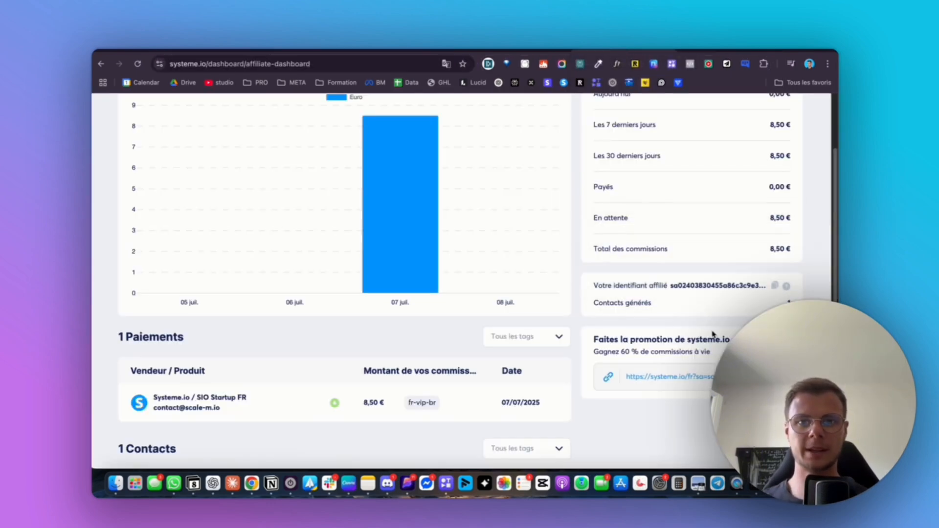
{"action": "scroll", "coordinate": [680, 362], "scroll_direction": "down", "scroll_amount": 1}
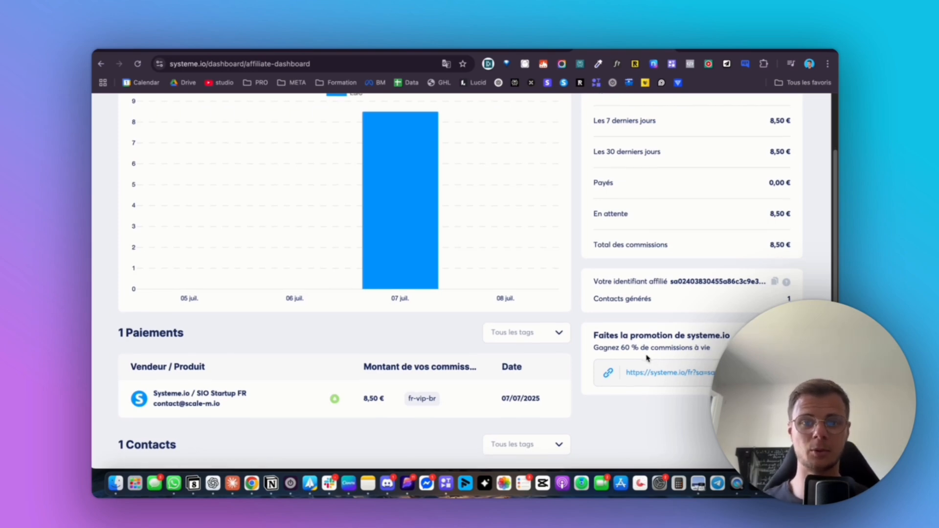
{"action": "scroll", "coordinate": [648, 358], "scroll_direction": "up", "scroll_amount": 1}
{"action": "scroll", "coordinate": [647, 358], "scroll_direction": "down", "scroll_amount": 5}
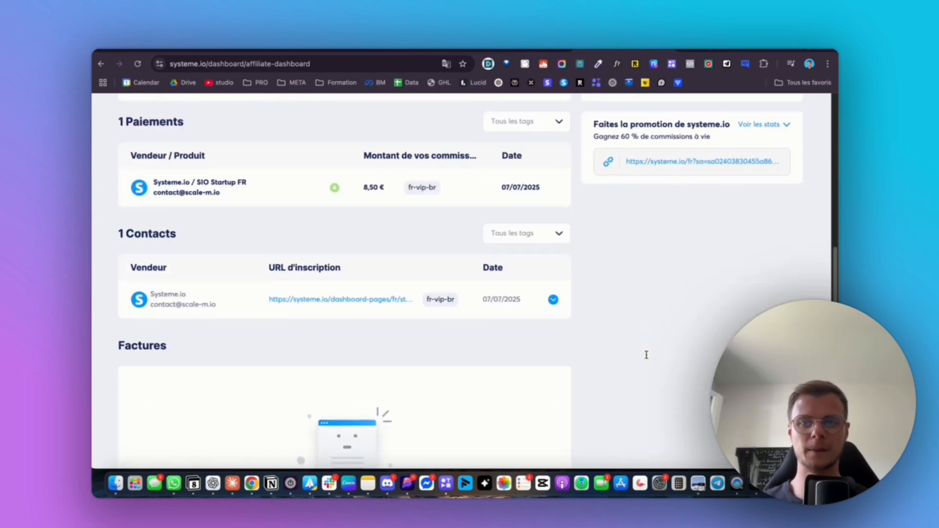
{"action": "scroll", "coordinate": [646, 354], "scroll_direction": "up", "scroll_amount": 7}
- Open the Formations explore page, return to the main Tableau de bord and dismiss the profile completion notice
{"action": "mouse_move", "coordinate": [396, 117]}
{"action": "left_click", "coordinate": [391, 169]}
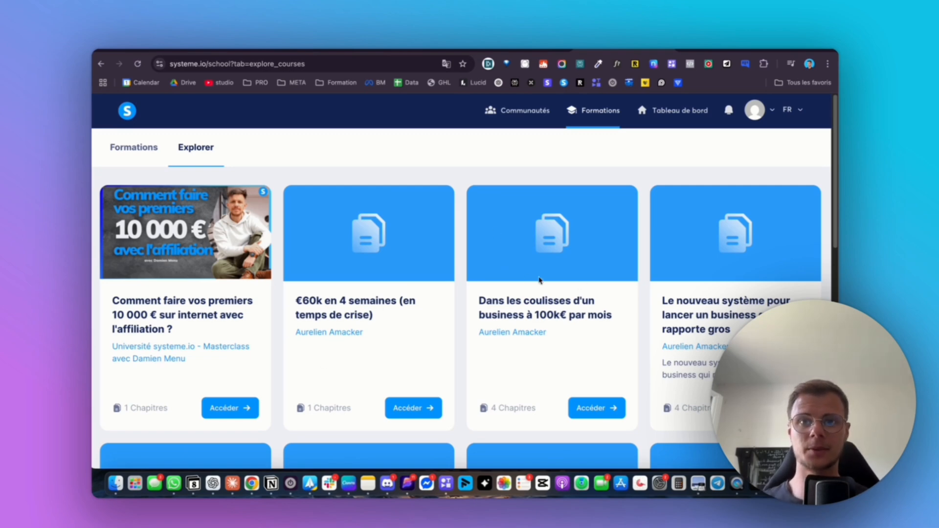
{"action": "left_click", "coordinate": [685, 114]}
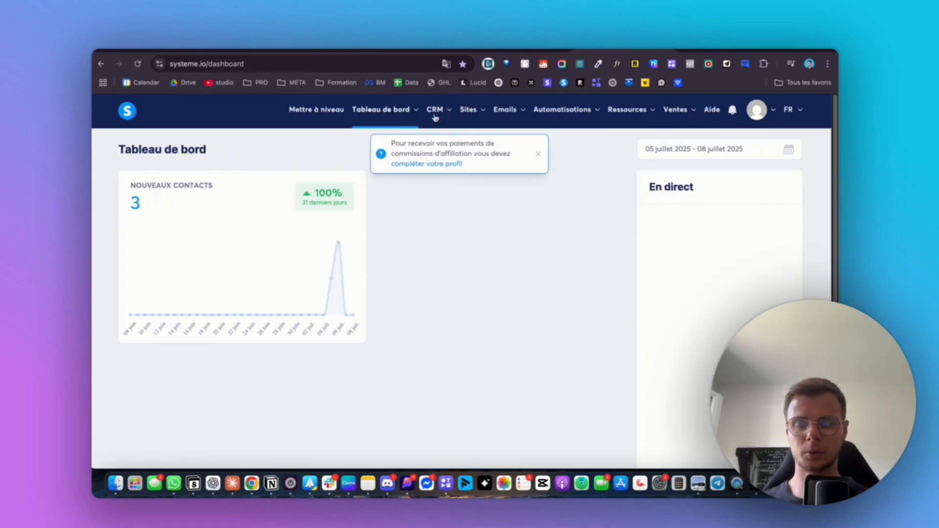
{"action": "left_click", "coordinate": [539, 153]}
- Open the CRM contacts list and look through the available contact filters
{"action": "mouse_move", "coordinate": [446, 117]}
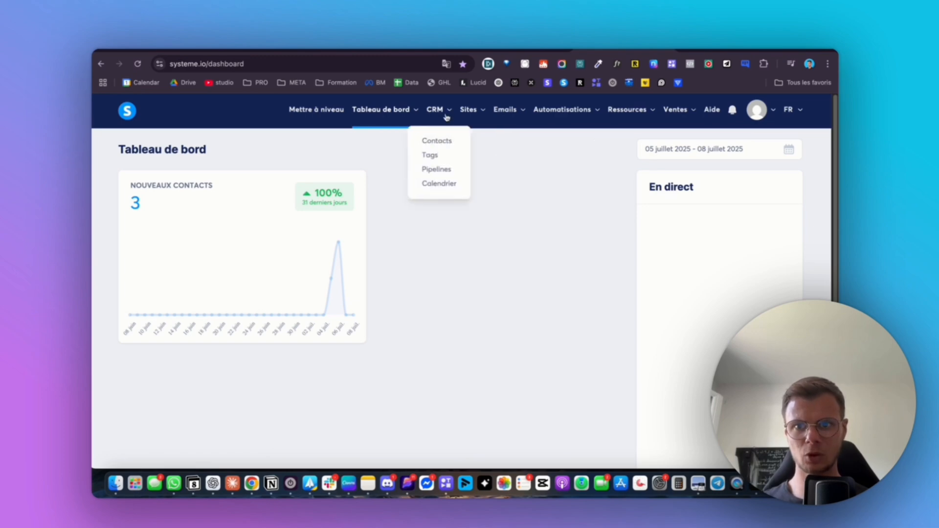
{"action": "left_click", "coordinate": [437, 140]}
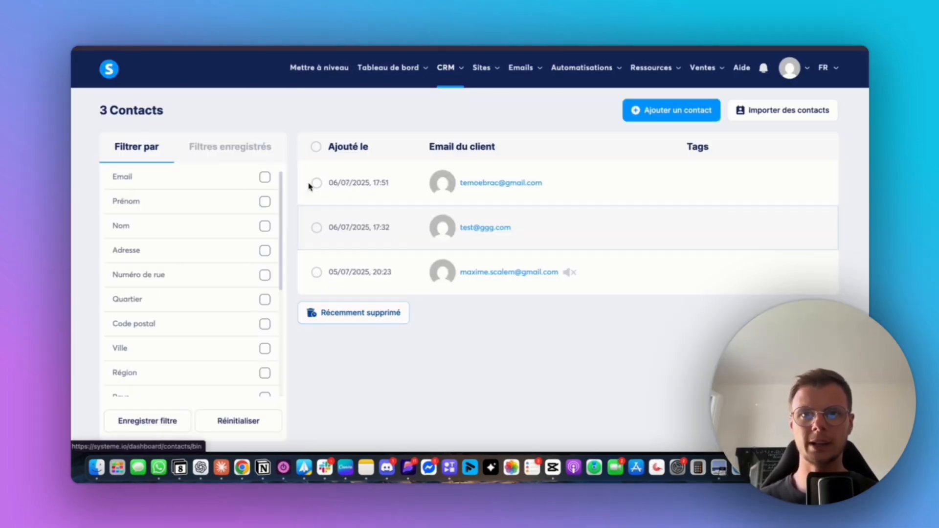
{"action": "scroll", "coordinate": [167, 263], "scroll_direction": "down", "scroll_amount": 3}
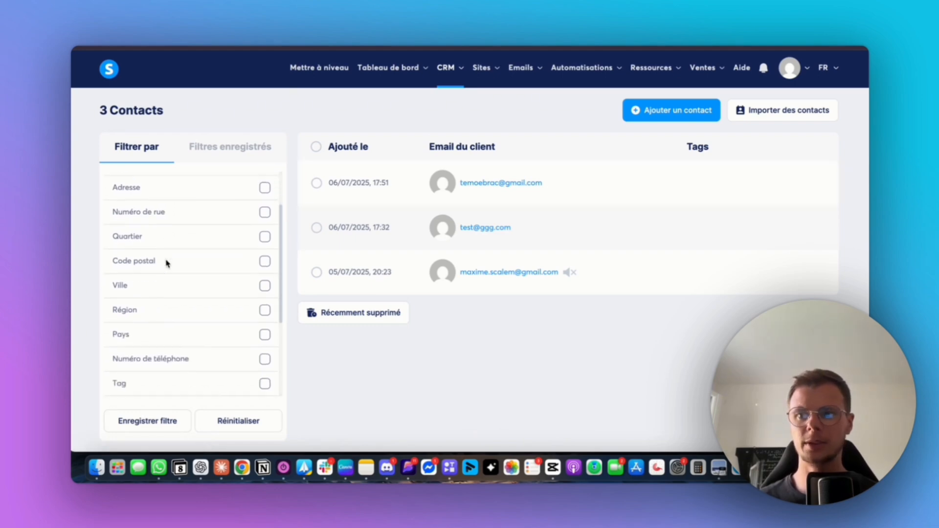
{"action": "scroll", "coordinate": [167, 264], "scroll_direction": "down", "scroll_amount": 5}
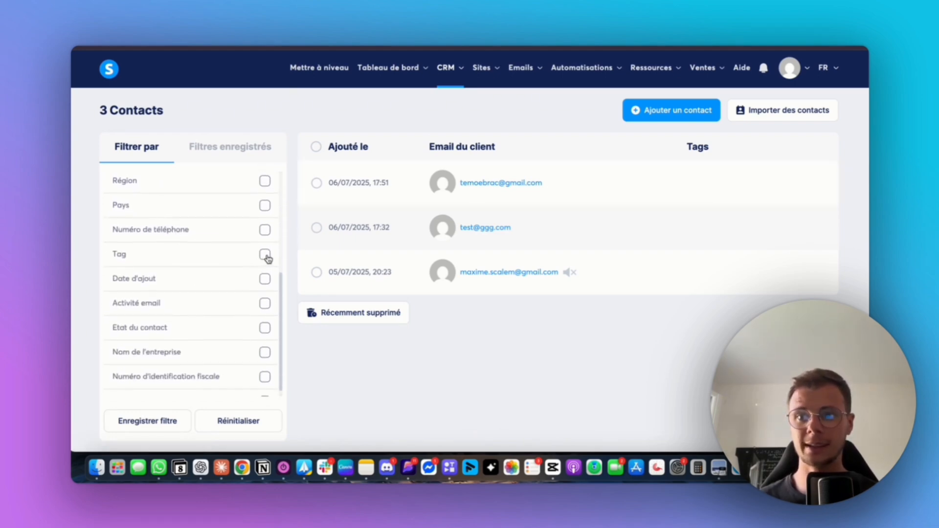
- Filter the contacts by Tag with the condition "Contact marqué avec" and the tag lead
{"action": "left_click", "coordinate": [265, 254]}
{"action": "scroll", "coordinate": [220, 267], "scroll_direction": "down", "scroll_amount": 2}
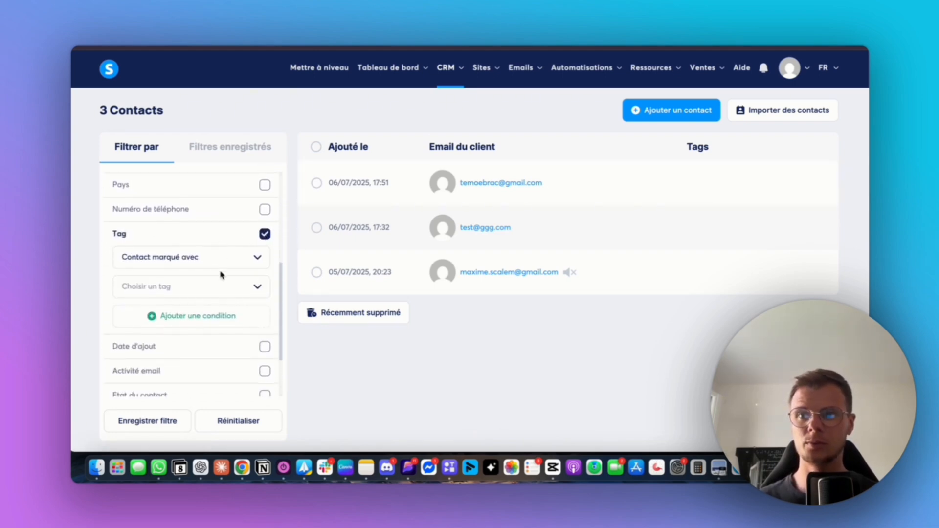
{"action": "left_click", "coordinate": [201, 250]}
{"action": "left_click", "coordinate": [216, 240]}
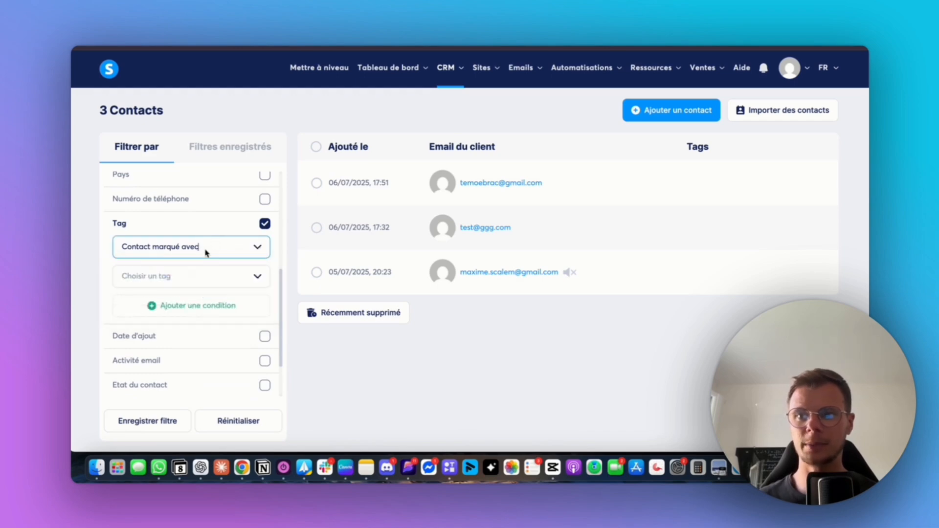
{"action": "left_click", "coordinate": [189, 277]}
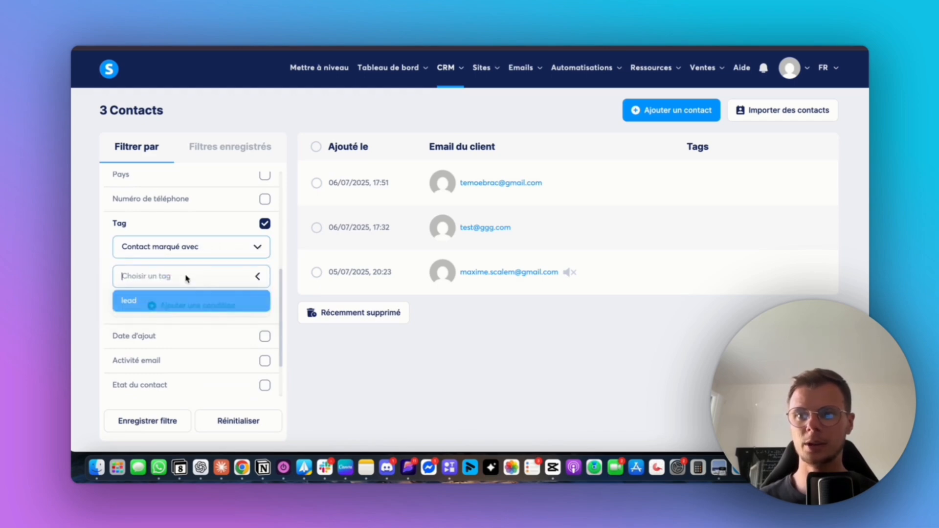
{"action": "left_click", "coordinate": [139, 308]}
{"action": "scroll", "coordinate": [210, 301], "scroll_direction": "down", "scroll_amount": 2}
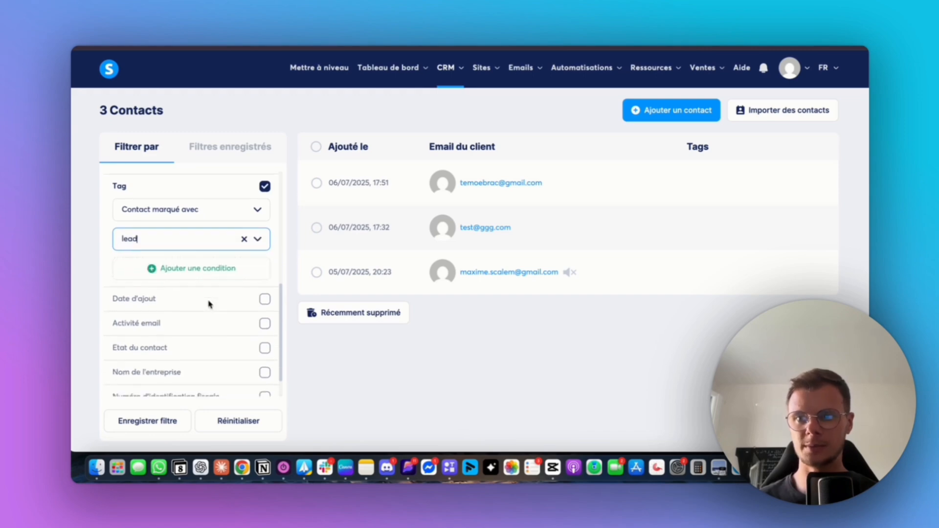
{"action": "scroll", "coordinate": [208, 295], "scroll_direction": "down", "scroll_amount": 1}
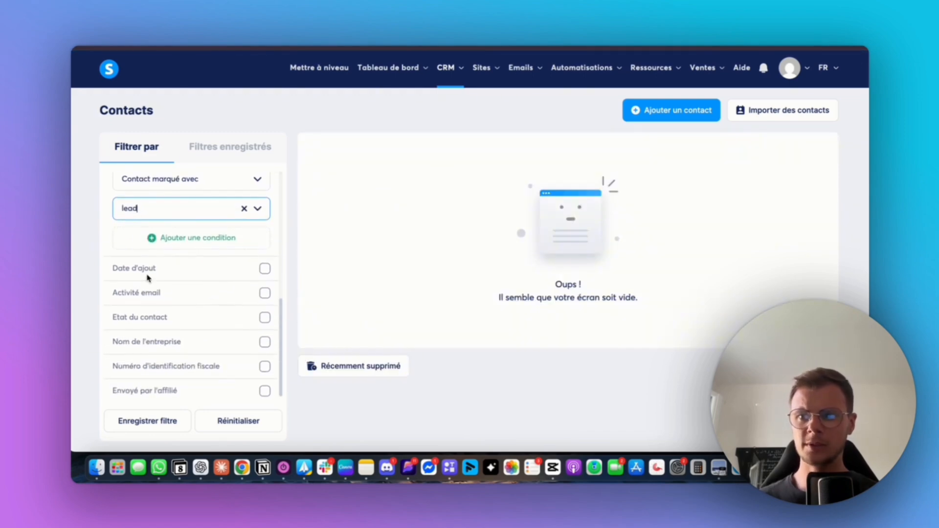
- Add an Activité email filter for contacts with no activity since juillet 7, 2025
{"action": "left_click", "coordinate": [256, 297]}
{"action": "scroll", "coordinate": [205, 304], "scroll_direction": "down", "scroll_amount": 3}
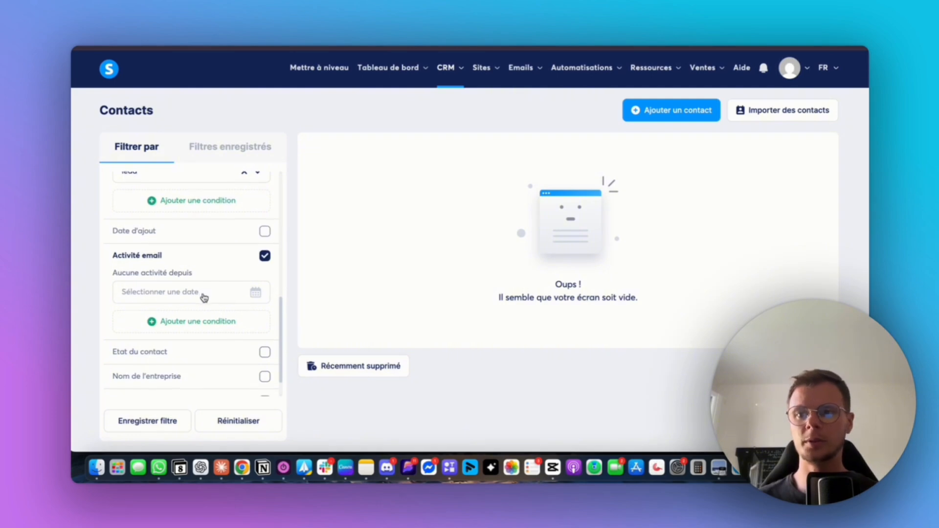
{"action": "scroll", "coordinate": [203, 297], "scroll_direction": "down", "scroll_amount": 1}
{"action": "scroll", "coordinate": [198, 283], "scroll_direction": "down", "scroll_amount": 1}
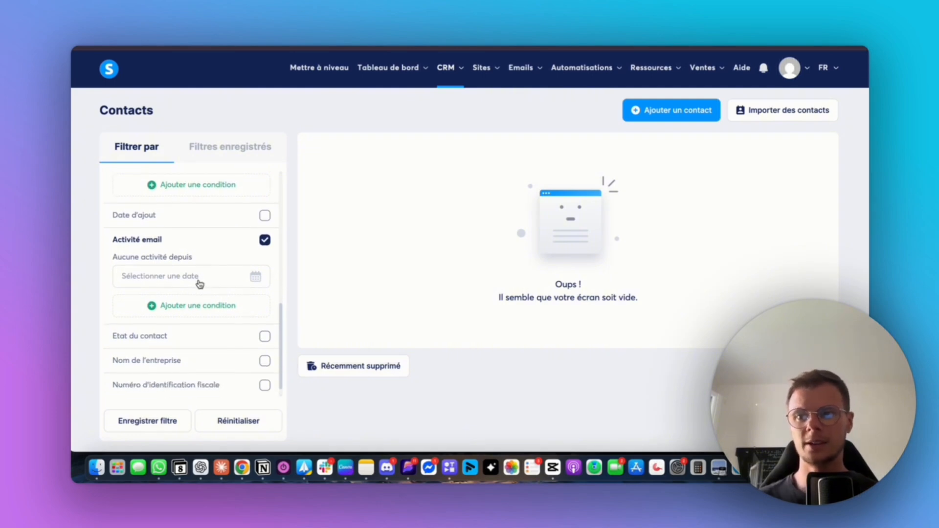
{"action": "scroll", "coordinate": [201, 283], "scroll_direction": "down", "scroll_amount": 1}
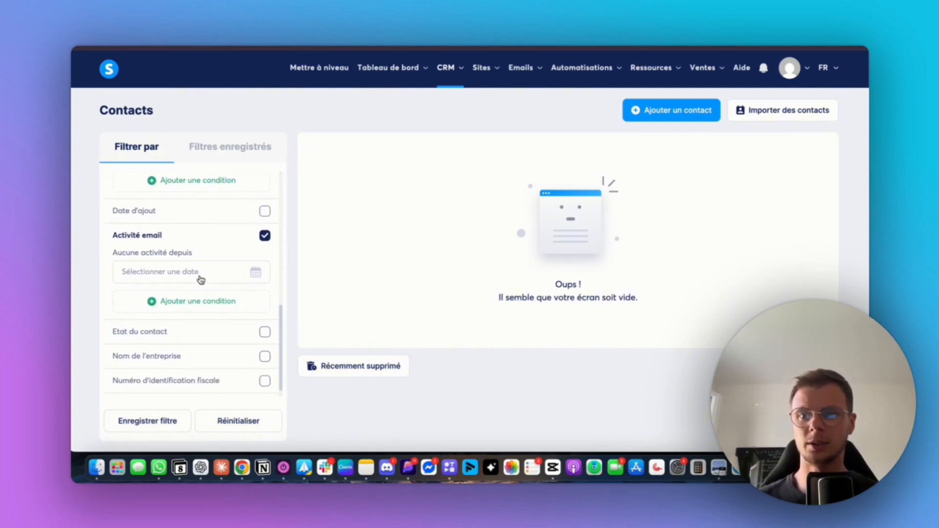
{"action": "left_click", "coordinate": [202, 271]}
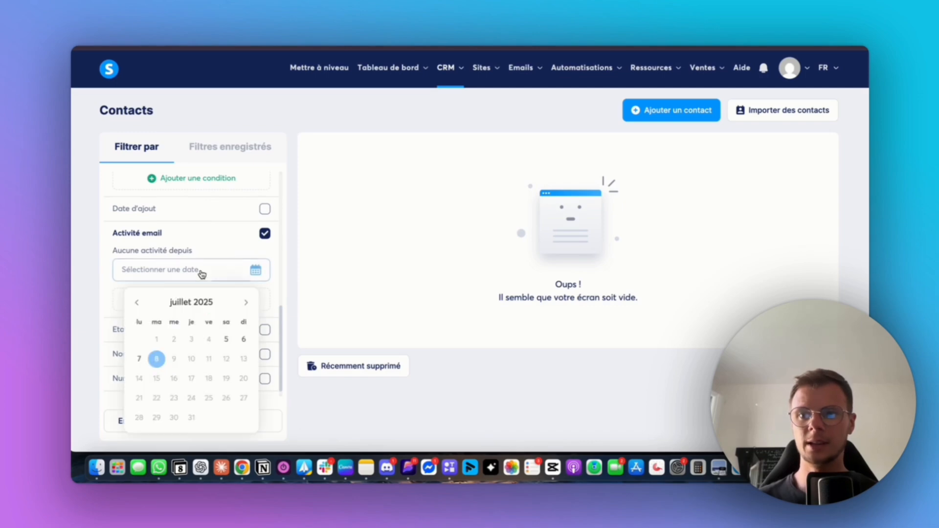
{"action": "left_click", "coordinate": [140, 359]}
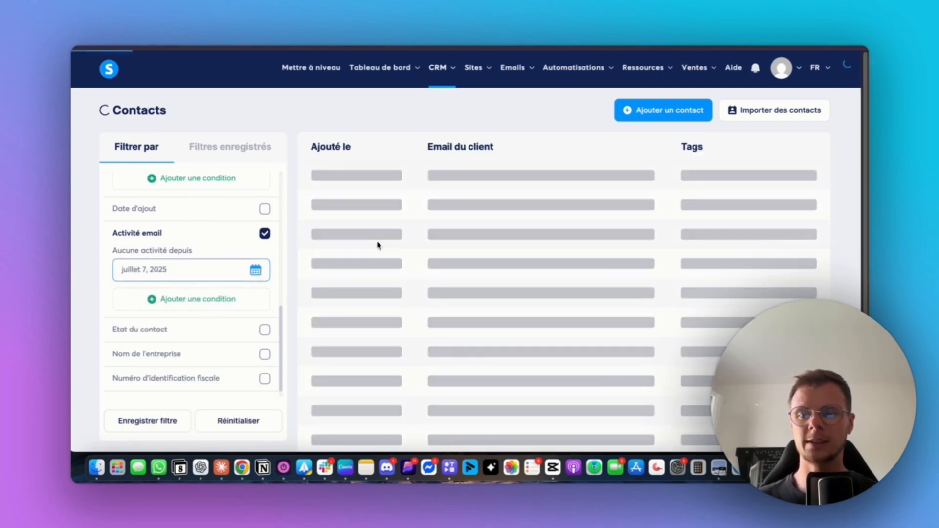
- Remove the Activité email and Tag filters from the contacts list
{"action": "scroll", "coordinate": [254, 273], "scroll_direction": "up", "scroll_amount": 2}
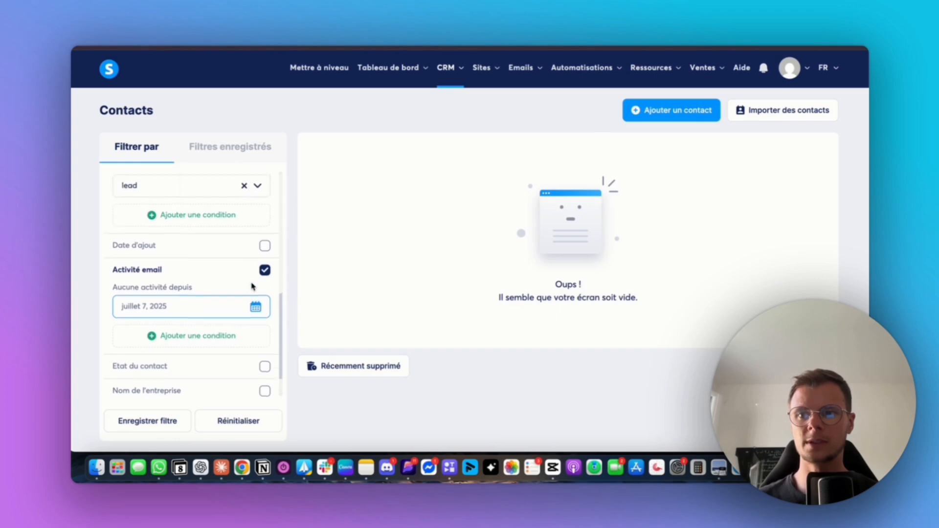
{"action": "left_click", "coordinate": [264, 275]}
{"action": "scroll", "coordinate": [265, 275], "scroll_direction": "up", "scroll_amount": 1}
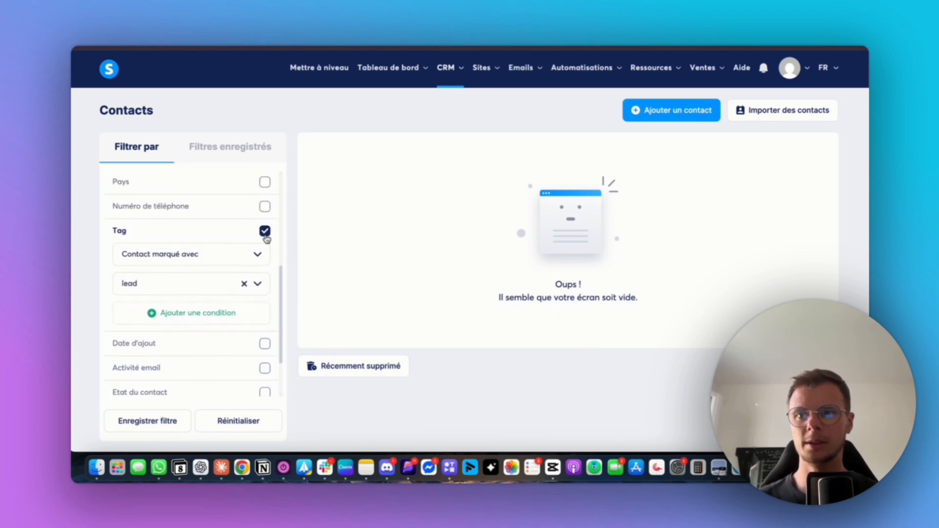
{"action": "left_click", "coordinate": [265, 236]}
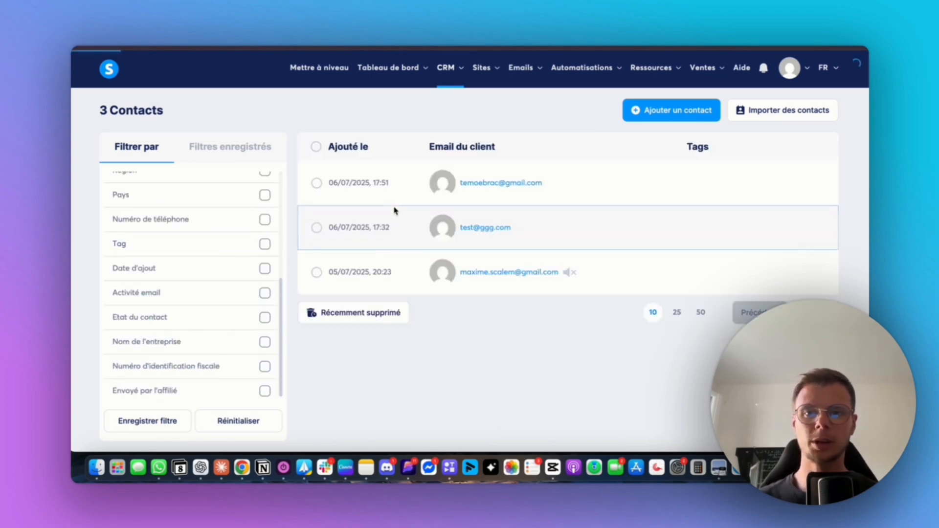
- Select the two most recently added contacts, look through their available bulk actions, and clear the selection
{"action": "left_click", "coordinate": [316, 183]}
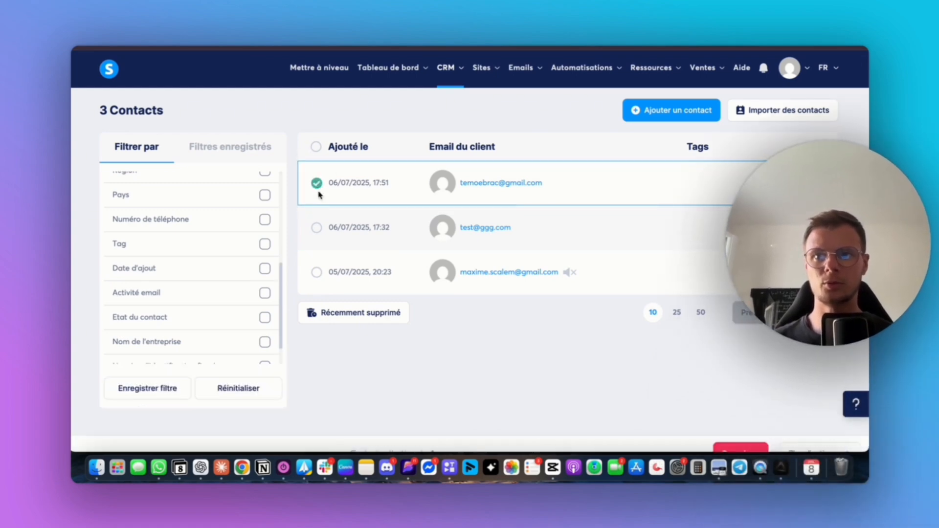
{"action": "left_click", "coordinate": [317, 227]}
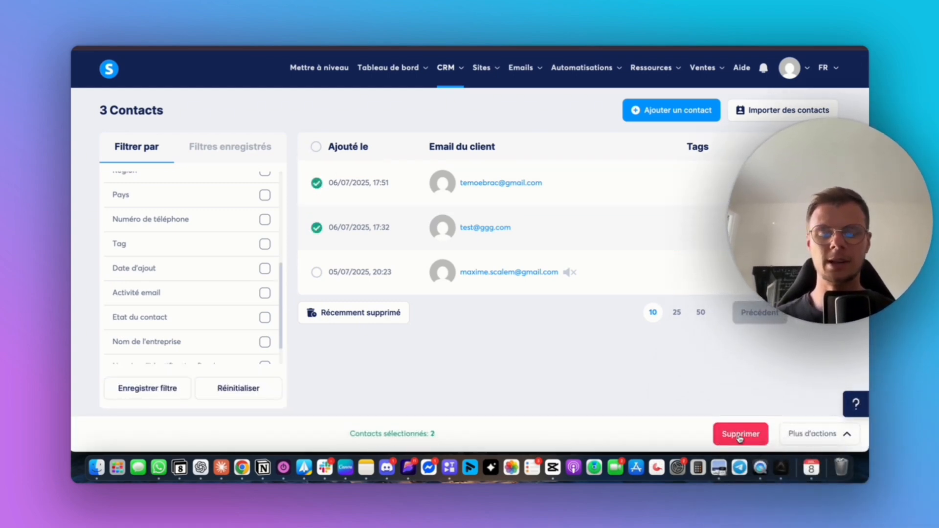
{"action": "left_click", "coordinate": [854, 434]}
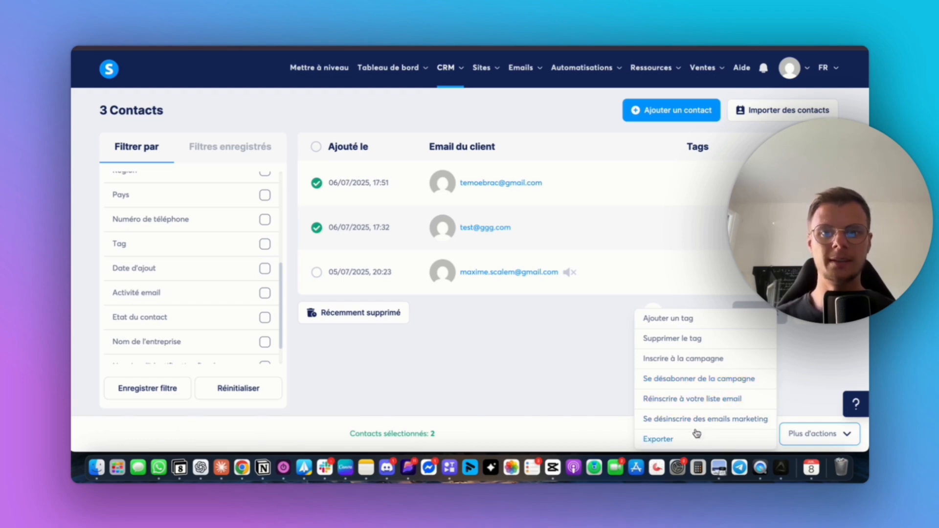
{"action": "left_click", "coordinate": [822, 384]}
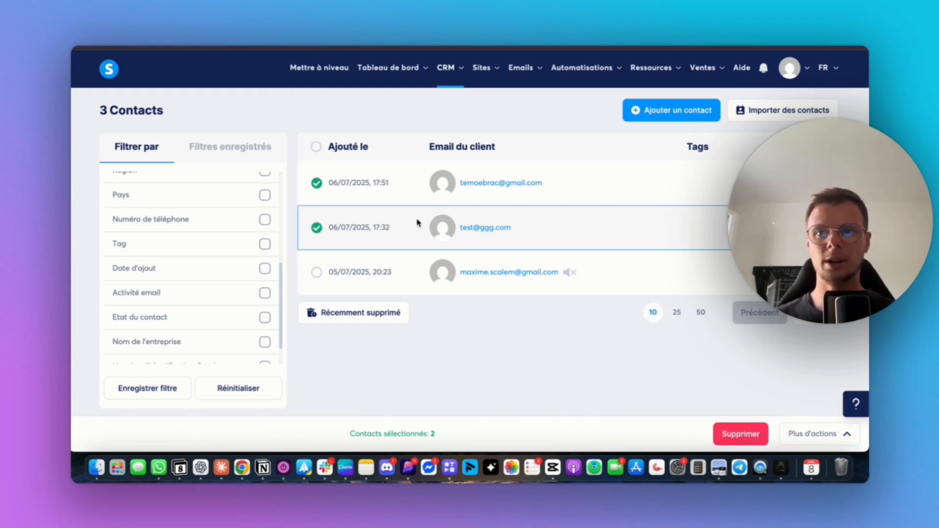
{"action": "left_click", "coordinate": [317, 228]}
{"action": "left_click", "coordinate": [316, 185]}
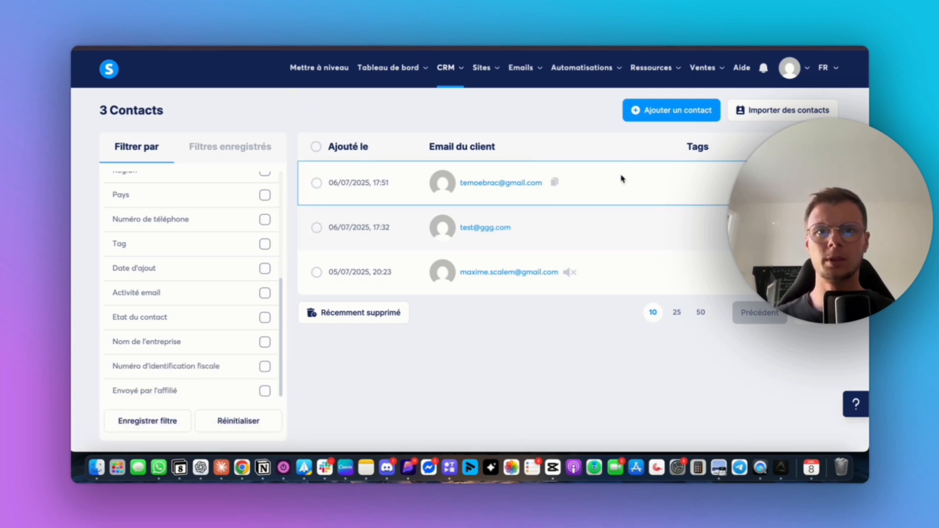
- Open the contact import page and review its CSV file, tag and campaign options
{"action": "left_click", "coordinate": [786, 112]}
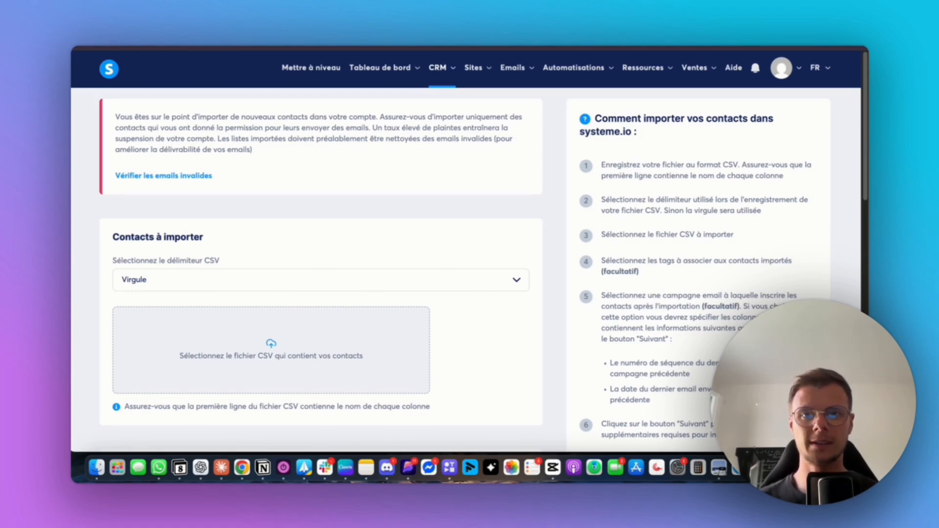
{"action": "scroll", "coordinate": [603, 399], "scroll_direction": "down", "scroll_amount": 1}
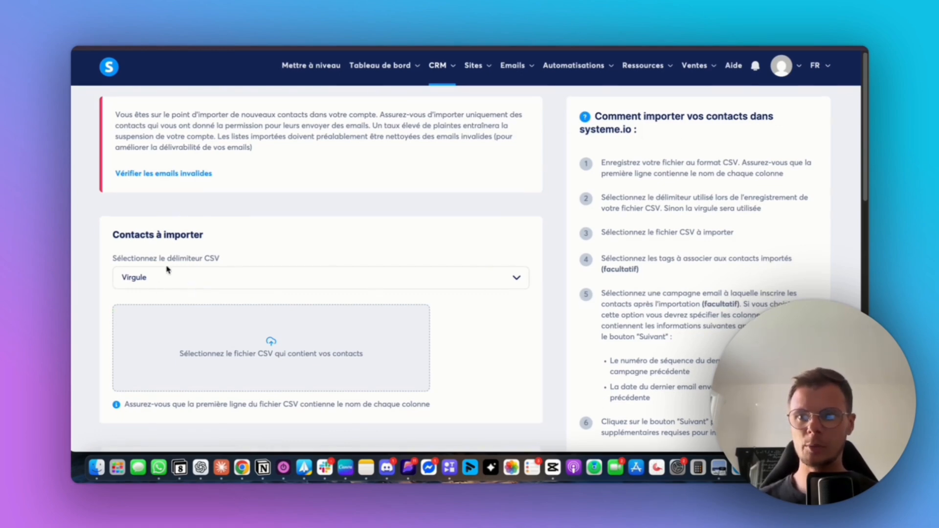
{"action": "scroll", "coordinate": [169, 270], "scroll_direction": "down", "scroll_amount": 1}
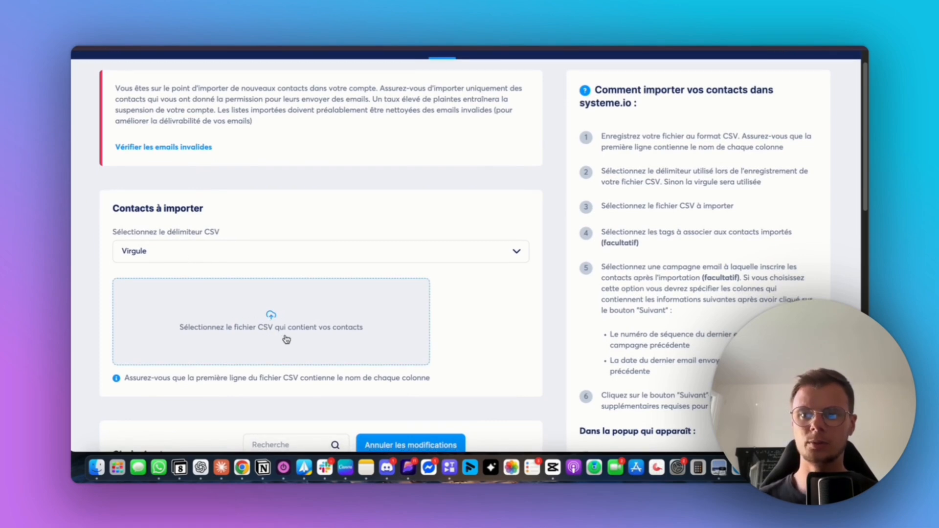
{"action": "scroll", "coordinate": [281, 333], "scroll_direction": "down", "scroll_amount": 5}
{"action": "scroll", "coordinate": [186, 316], "scroll_direction": "down", "scroll_amount": 5}
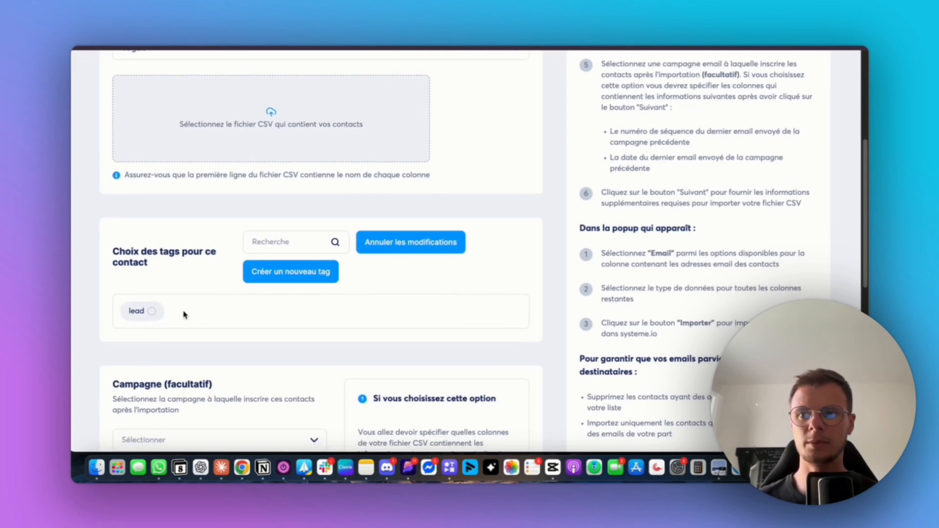
{"action": "scroll", "coordinate": [198, 308], "scroll_direction": "up", "scroll_amount": 5}
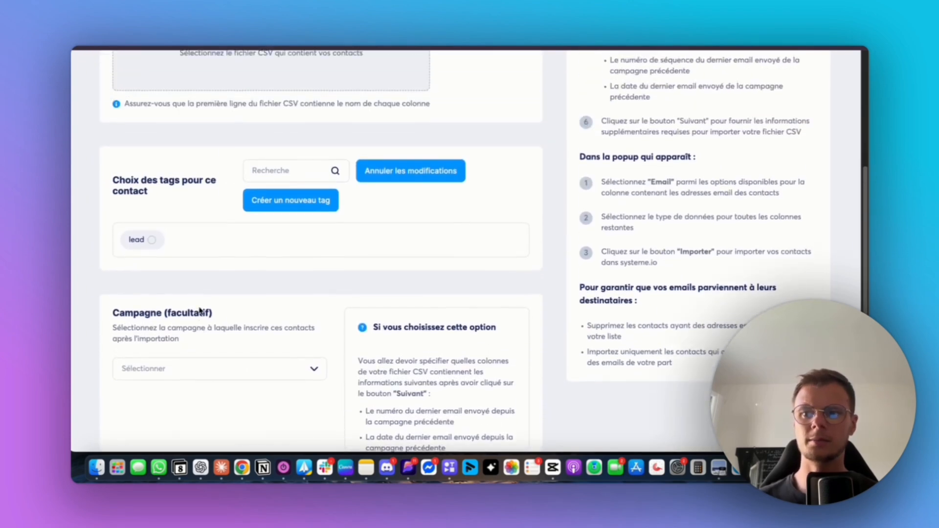
{"action": "scroll", "coordinate": [230, 298], "scroll_direction": "up", "scroll_amount": 5}
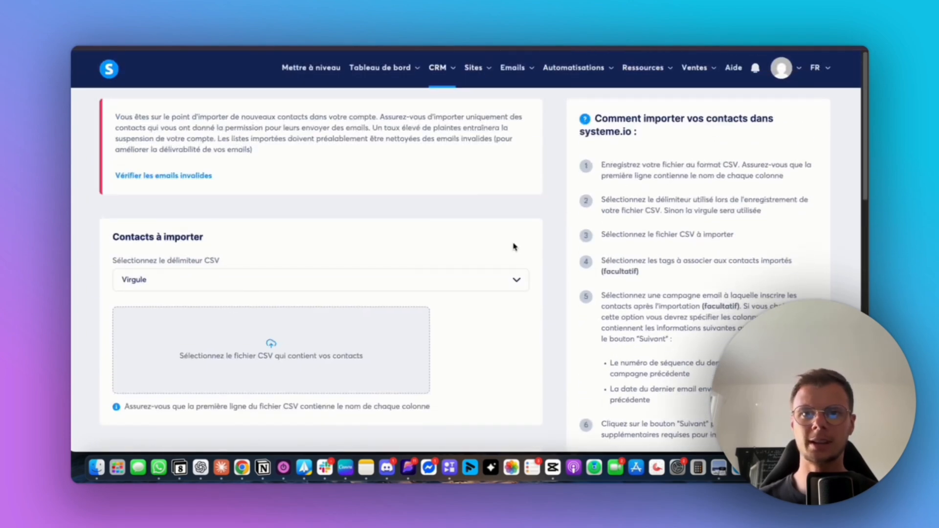
- Open the CRM tags list and view the contacts carrying the lead tag
{"action": "mouse_move", "coordinate": [439, 71]}
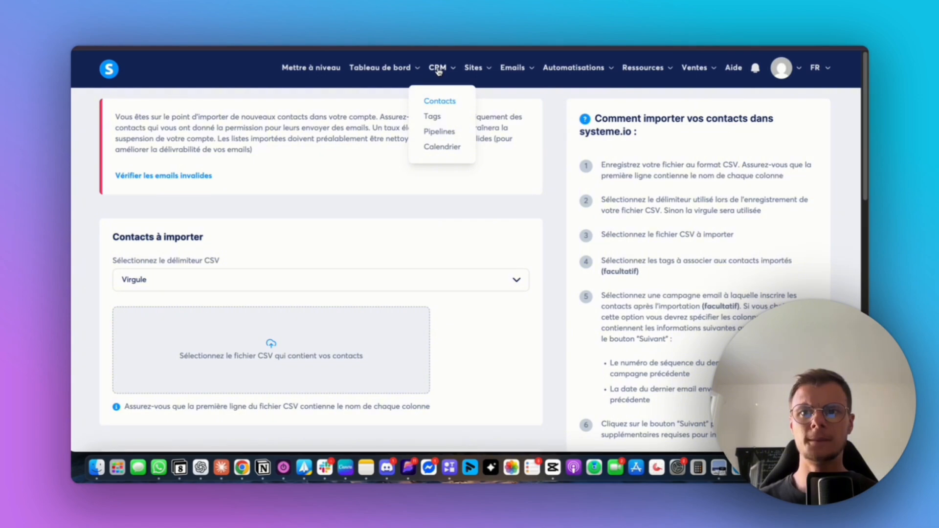
{"action": "left_click", "coordinate": [434, 118]}
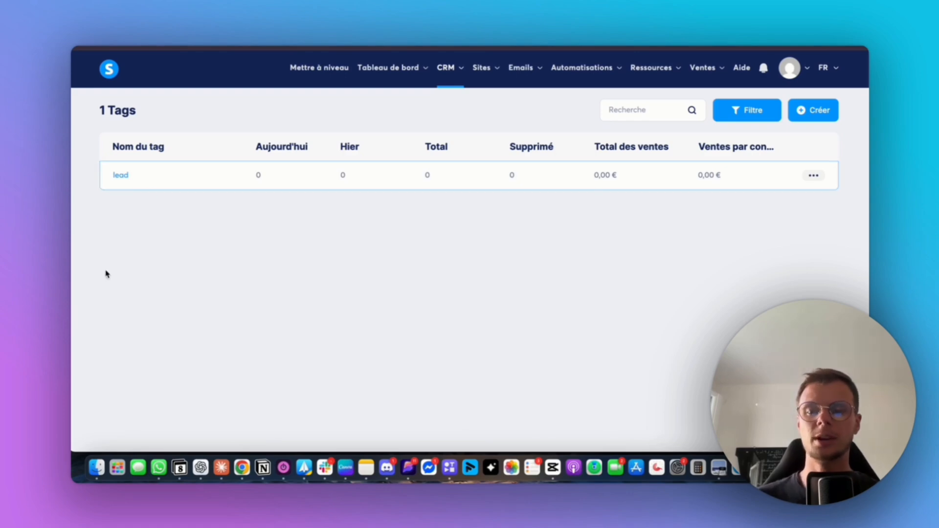
{"action": "left_click", "coordinate": [120, 175]}
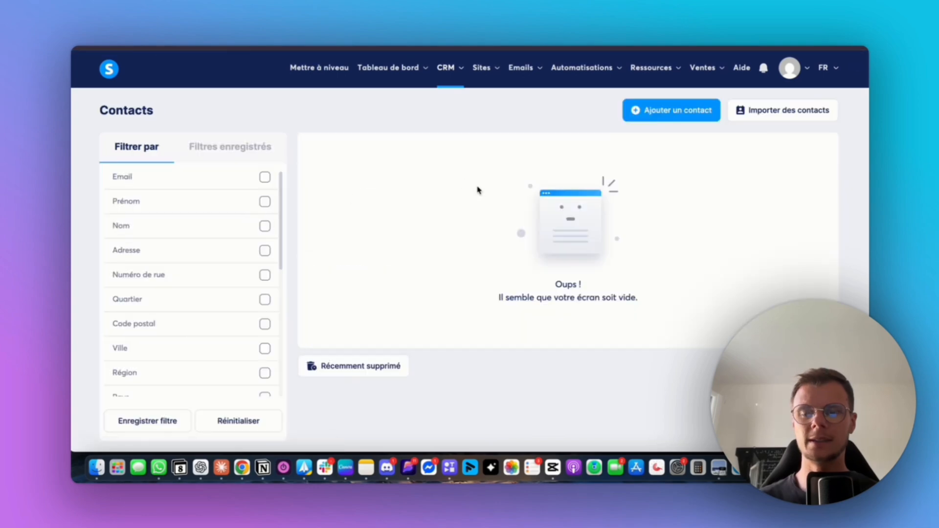
- Return to the tags list to review its statistics columns, and view the tag creation form without saving
{"action": "left_click", "coordinate": [460, 74]}
{"action": "left_click", "coordinate": [446, 120]}
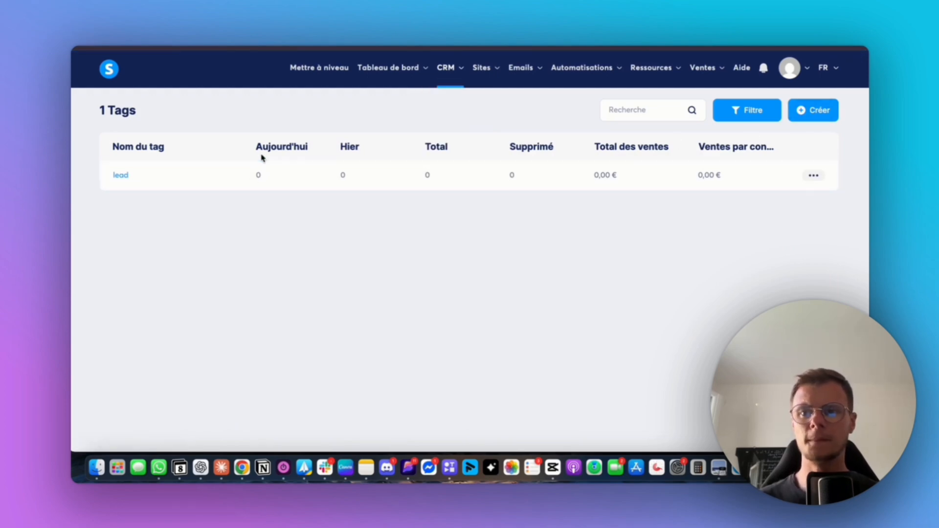
{"action": "mouse_move", "coordinate": [290, 150]}
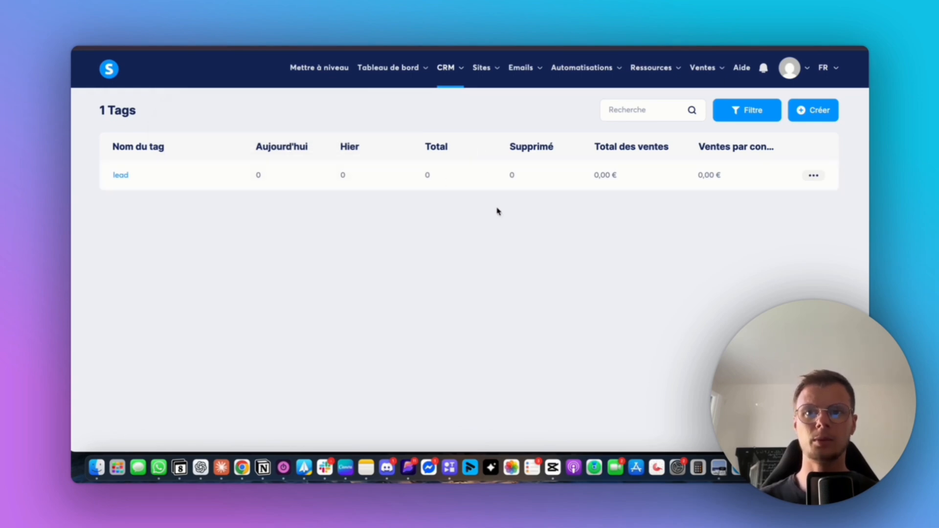
{"action": "mouse_move", "coordinate": [524, 146]}
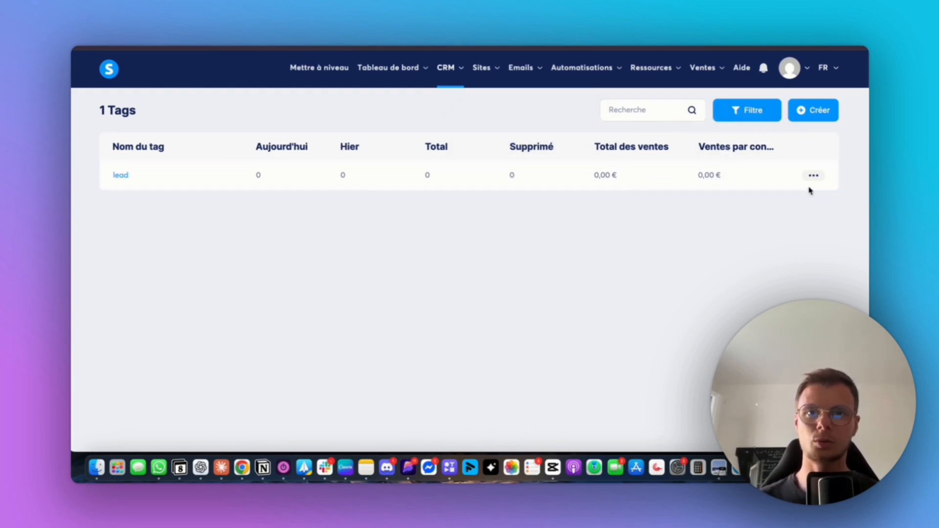
{"action": "left_click", "coordinate": [825, 115]}
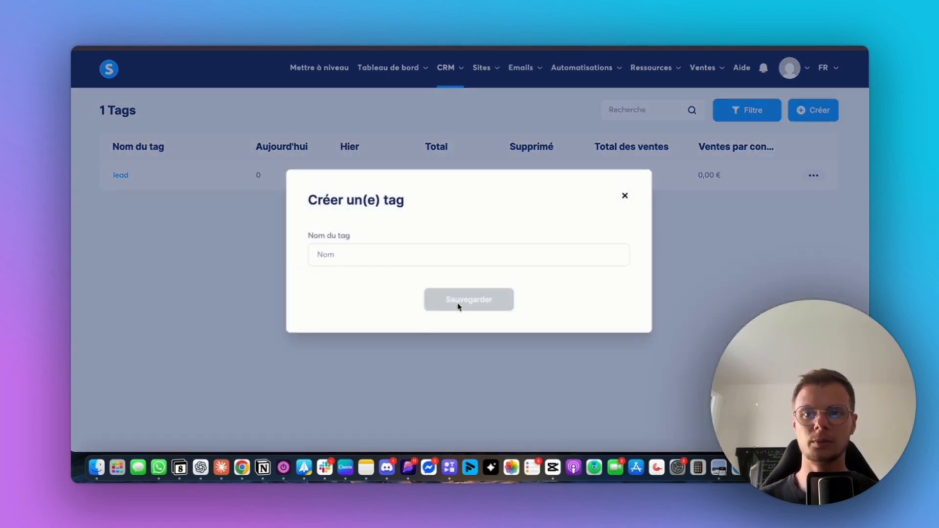
{"action": "left_click", "coordinate": [625, 195]}
- Open the CRM pipelines list
{"action": "mouse_move", "coordinate": [442, 90]}
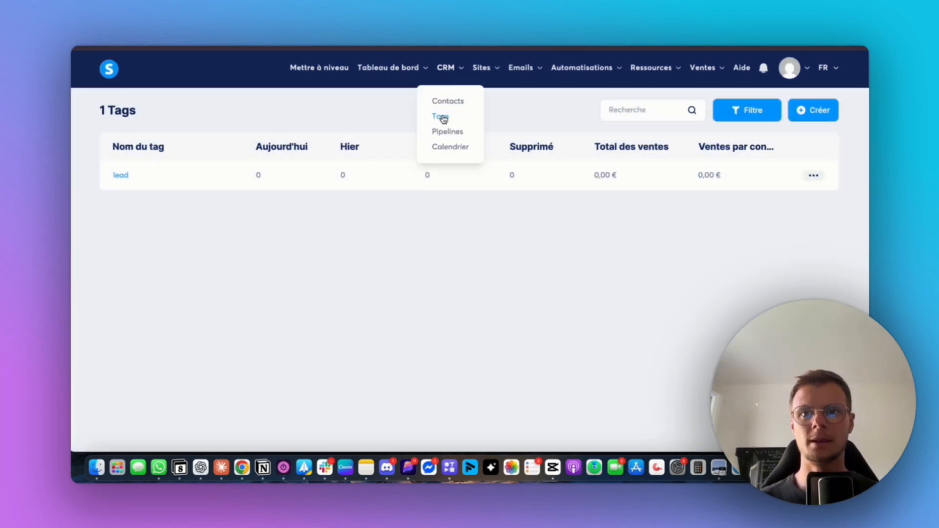
{"action": "left_click", "coordinate": [447, 138]}
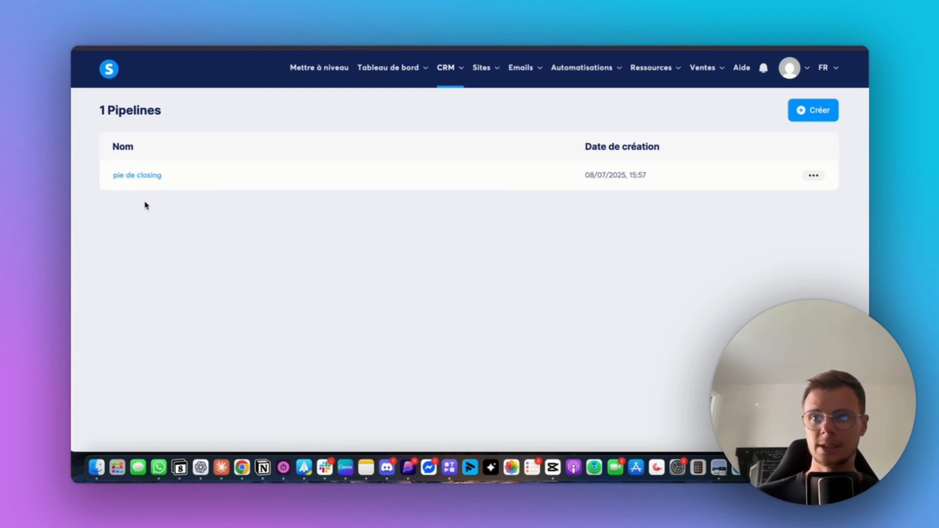
- Start a new pipeline named ff and remove its Négociation stage
{"action": "left_click", "coordinate": [809, 120]}
{"action": "left_click", "coordinate": [290, 161]}
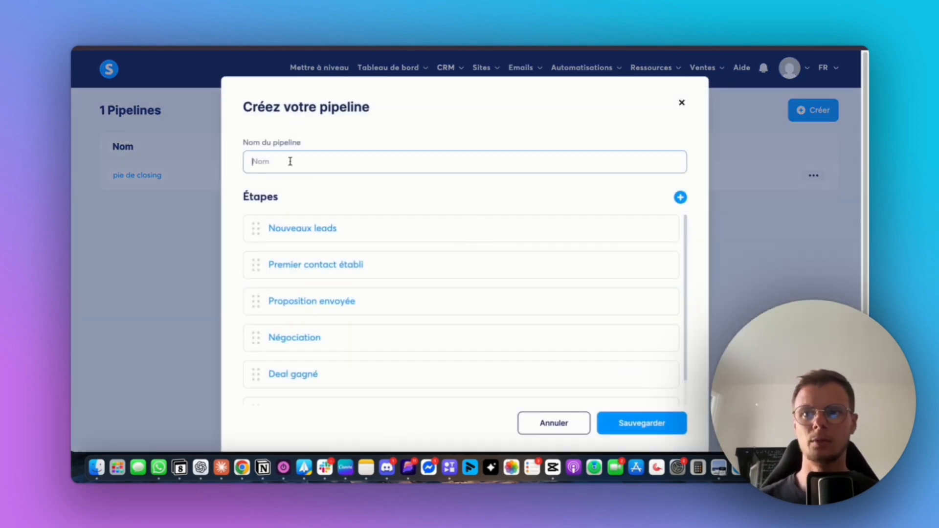
{"action": "type", "text": "ff"}
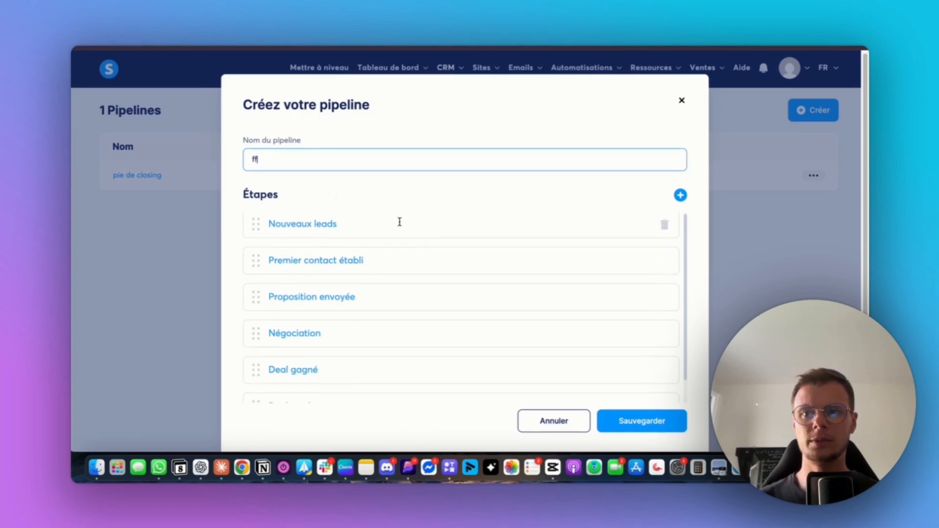
{"action": "scroll", "coordinate": [323, 265], "scroll_direction": "down", "scroll_amount": 2}
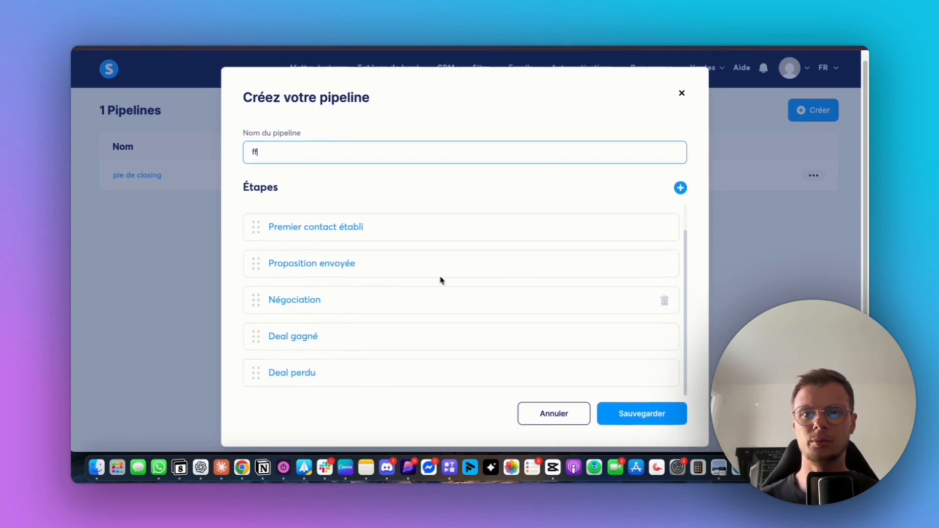
{"action": "left_click", "coordinate": [665, 310]}
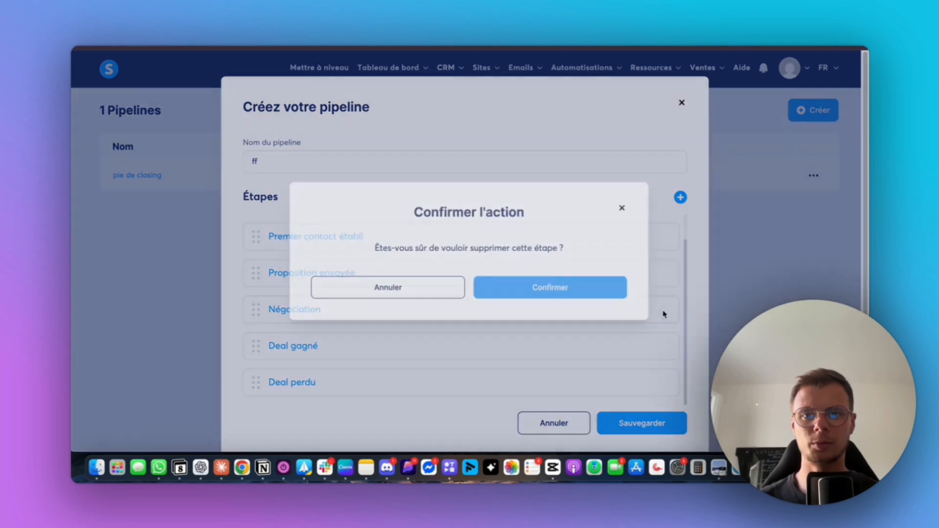
{"action": "left_click", "coordinate": [564, 289]}
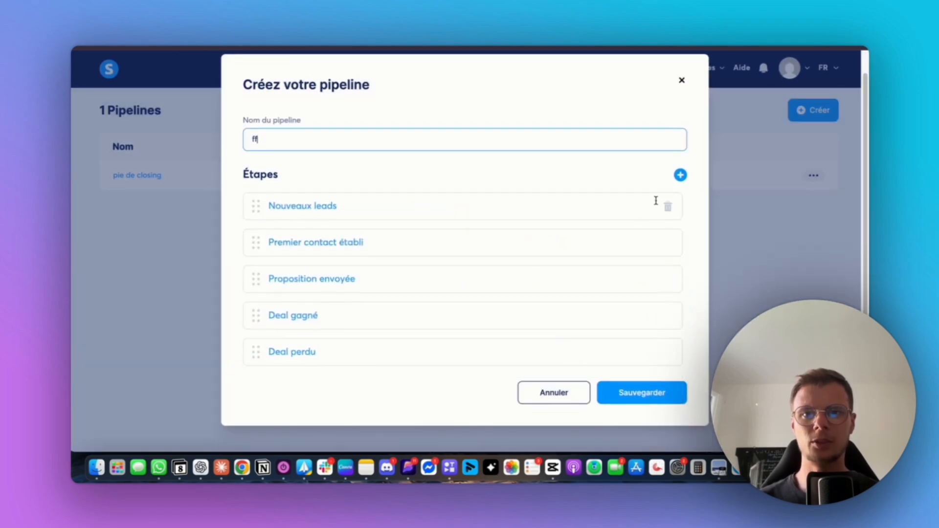
- Add a stage named eeeeeee to the new pipeline and close the pipeline form without saving
{"action": "left_click", "coordinate": [681, 175]}
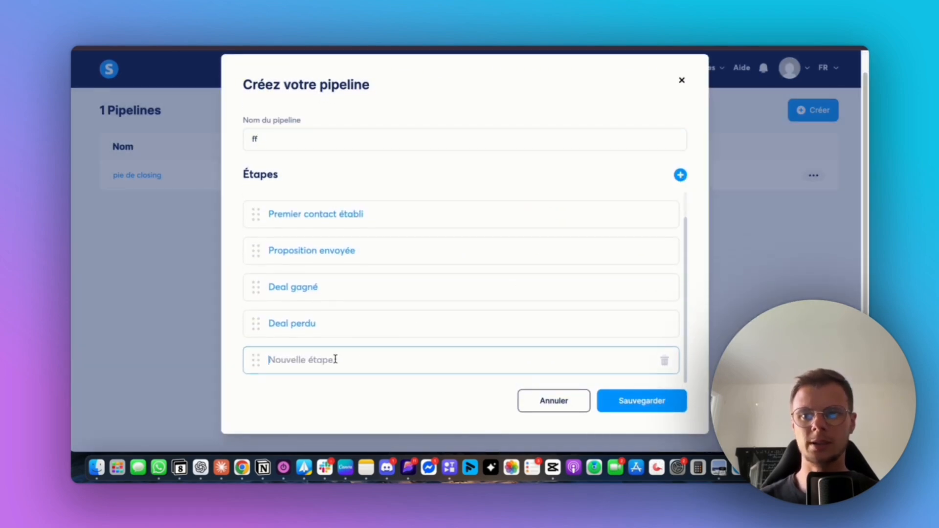
{"action": "type", "text": "eeeeeee"}
{"action": "scroll", "coordinate": [398, 314], "scroll_direction": "up", "scroll_amount": 2}
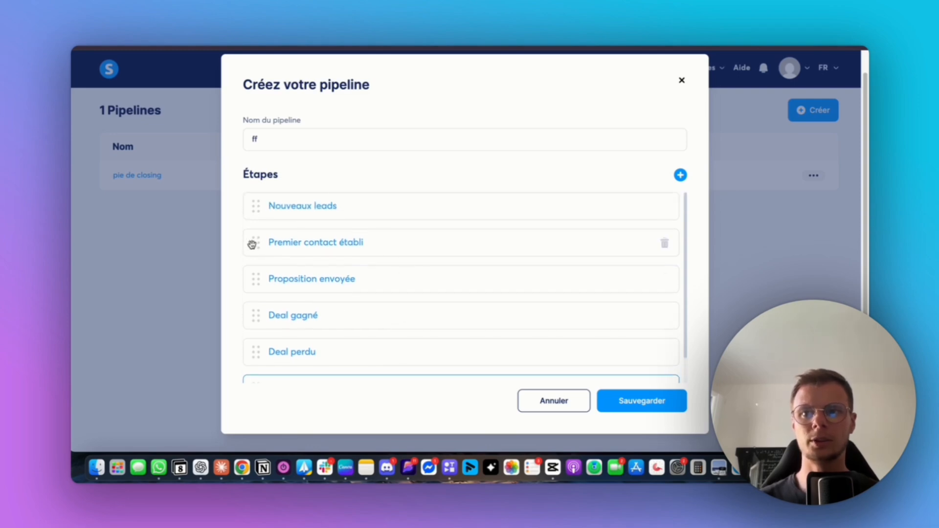
{"action": "mouse_move", "coordinate": [252, 244]}
{"action": "left_mouse_down"}
{"action": "mouse_move", "coordinate": [256, 275]}
{"action": "mouse_move", "coordinate": [259, 241]}
{"action": "left_mouse_up"}
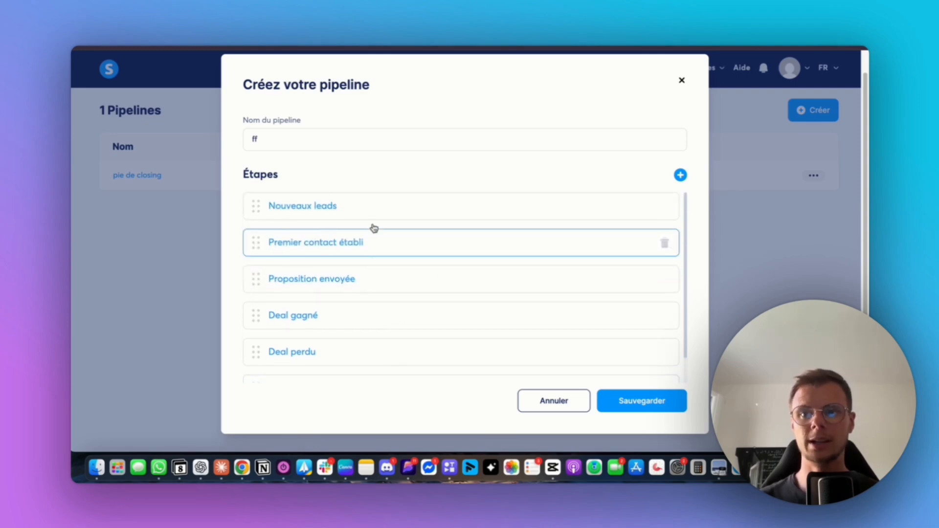
{"action": "scroll", "coordinate": [659, 383], "scroll_direction": "down", "scroll_amount": 2}
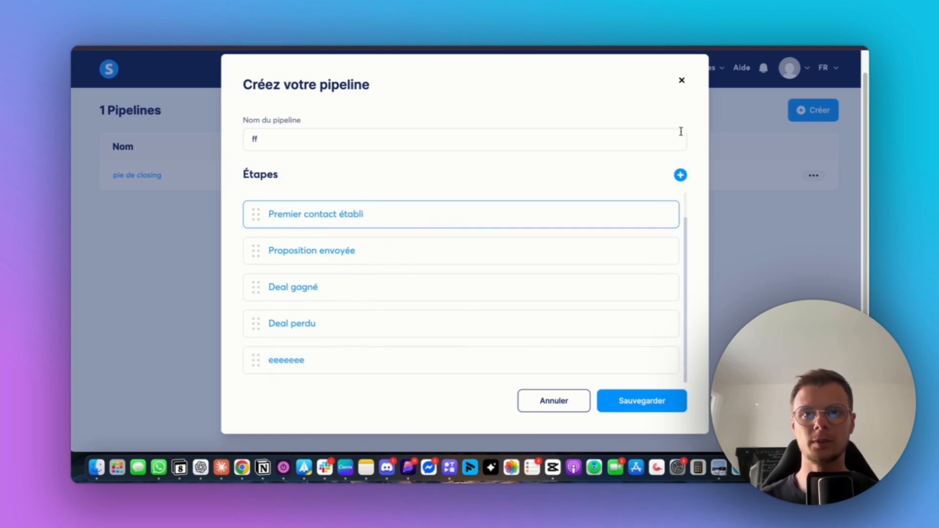
{"action": "left_click", "coordinate": [682, 80]}
- Open the pie de closing pipeline, look across its stages and try moving the contact card in Négociation
{"action": "left_click", "coordinate": [152, 177]}
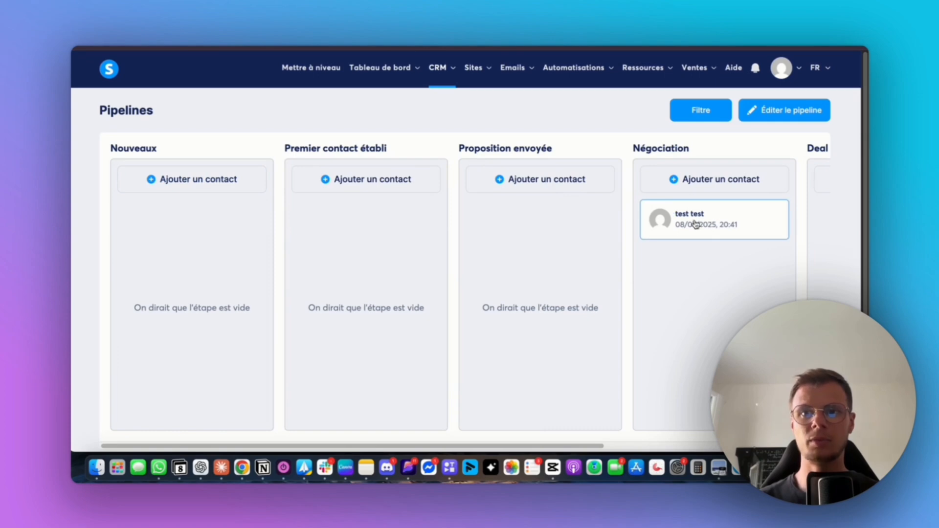
{"action": "left_click_drag", "start_coordinate": [695, 224], "coordinate": [610, 253]}
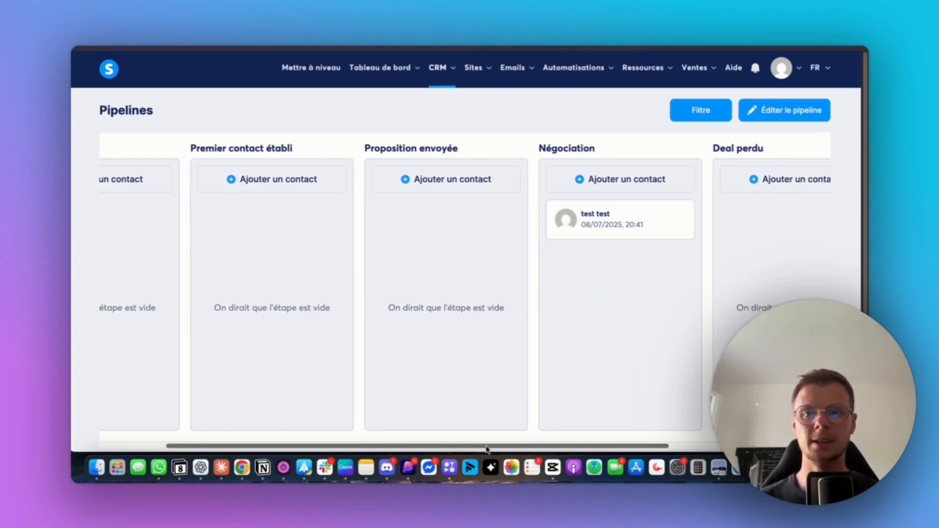
{"action": "left_click_drag", "start_coordinate": [489, 446], "coordinate": [652, 435]}
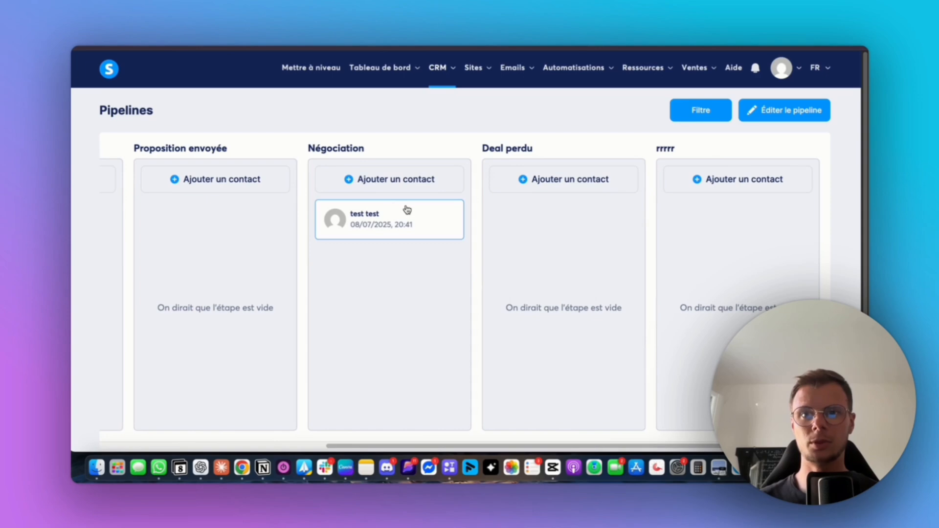
{"action": "left_click_drag", "start_coordinate": [408, 210], "coordinate": [389, 226]}
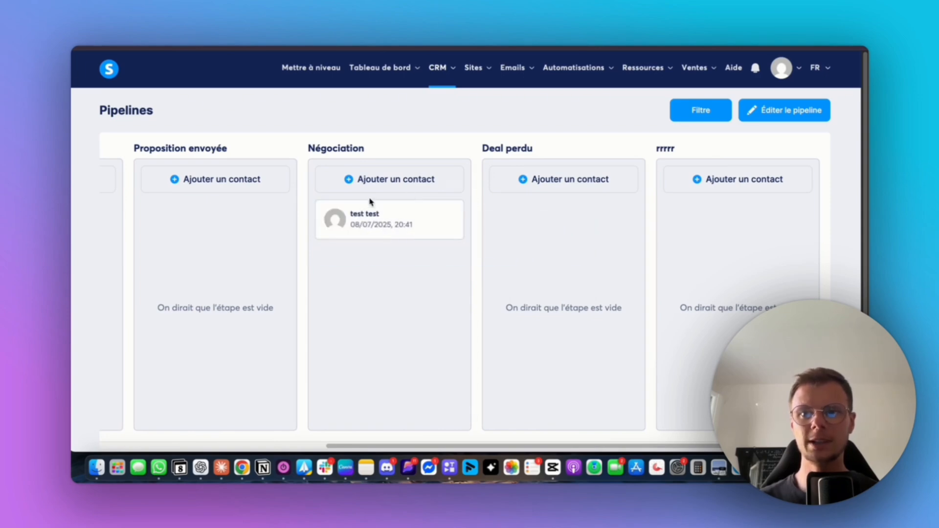
- Open the contact card in the Négociation stage, check its notes and extra options, and open the full contact record
{"action": "left_click", "coordinate": [367, 220]}
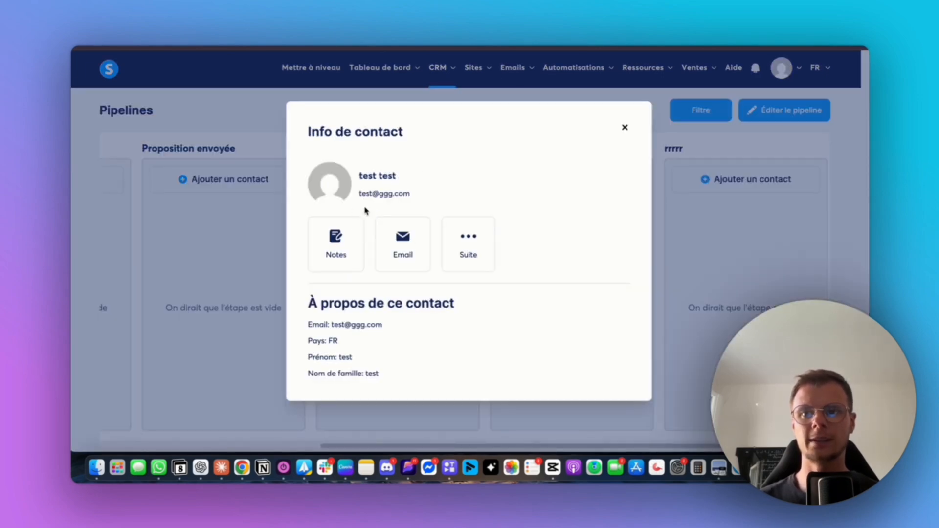
{"action": "left_click", "coordinate": [336, 240]}
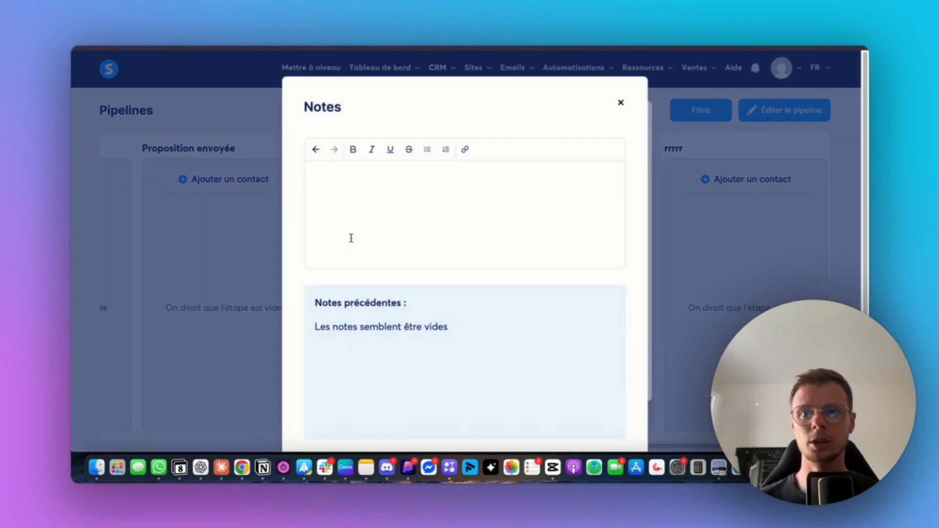
{"action": "left_click", "coordinate": [621, 104]}
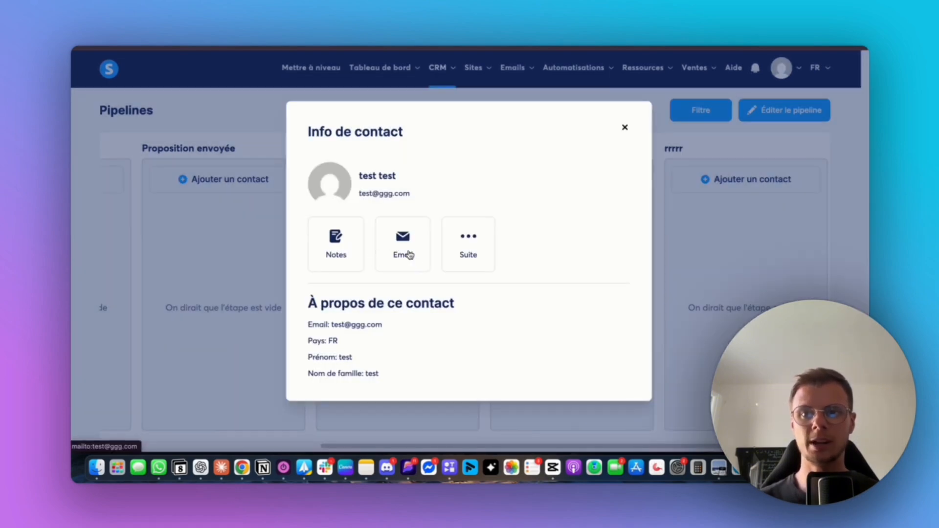
{"action": "left_click", "coordinate": [468, 240]}
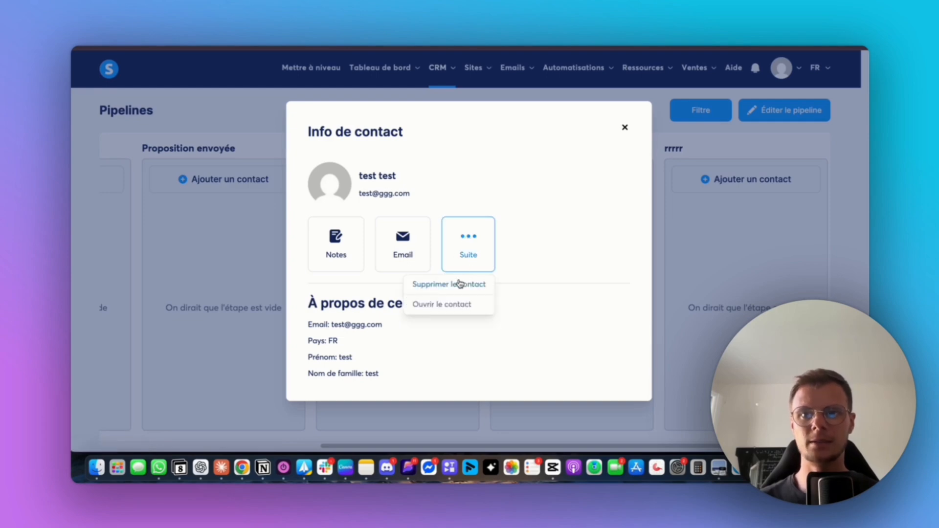
{"action": "left_click", "coordinate": [445, 306]}
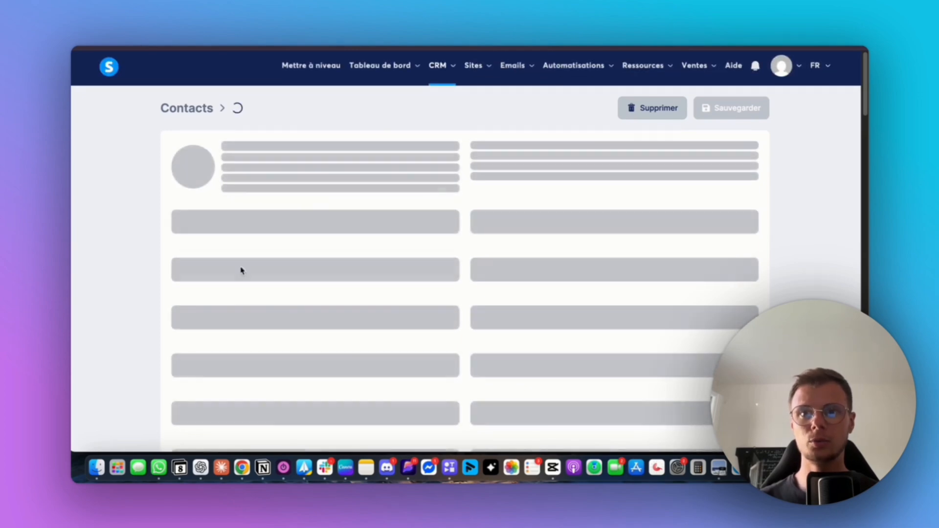
- Examine the contact record's details, tags, subscriptions, payments and email history, and dismiss the affiliate commission notice
{"action": "scroll", "coordinate": [304, 288], "scroll_direction": "down", "scroll_amount": 2}
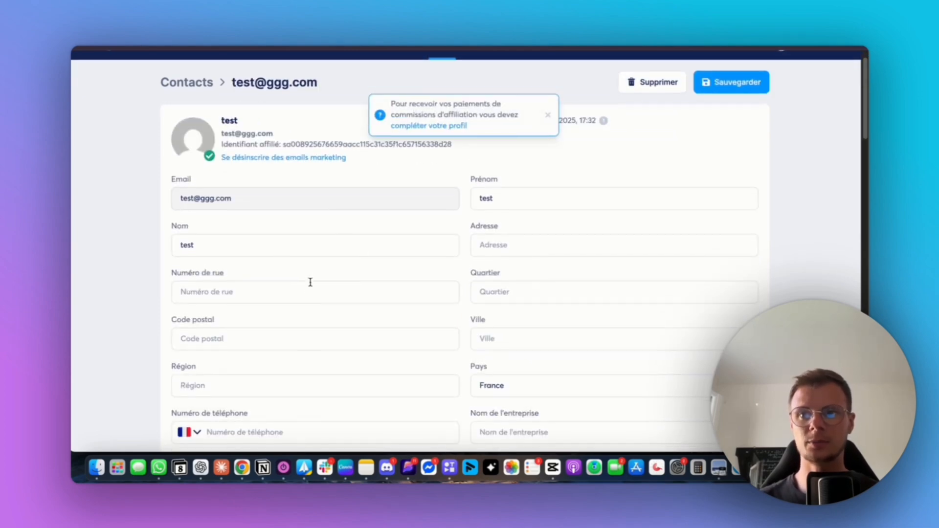
{"action": "scroll", "coordinate": [319, 273], "scroll_direction": "down", "scroll_amount": 5}
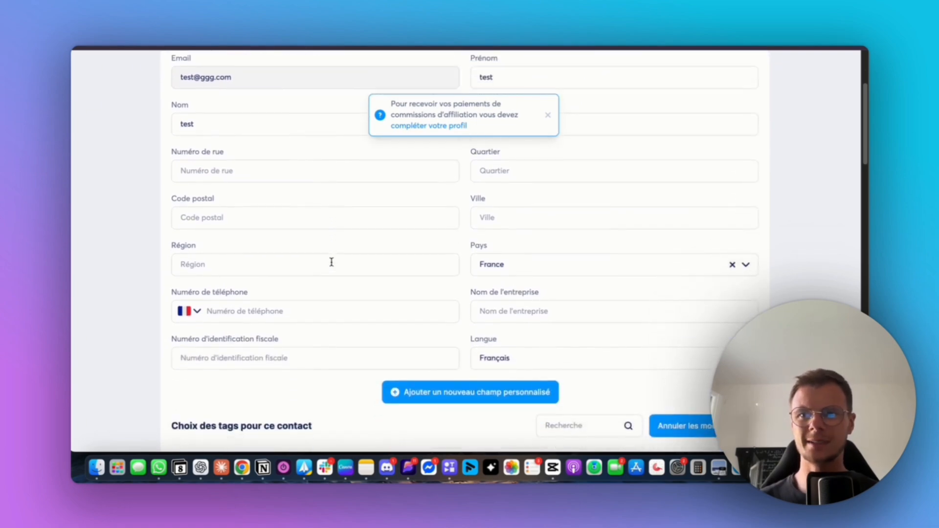
{"action": "scroll", "coordinate": [296, 274], "scroll_direction": "down", "scroll_amount": 15}
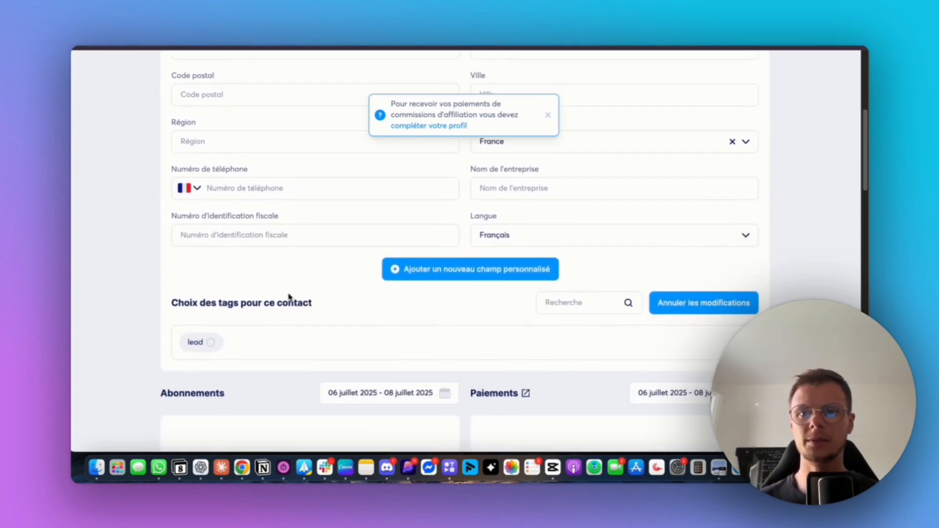
{"action": "scroll", "coordinate": [246, 252], "scroll_direction": "up", "scroll_amount": 7}
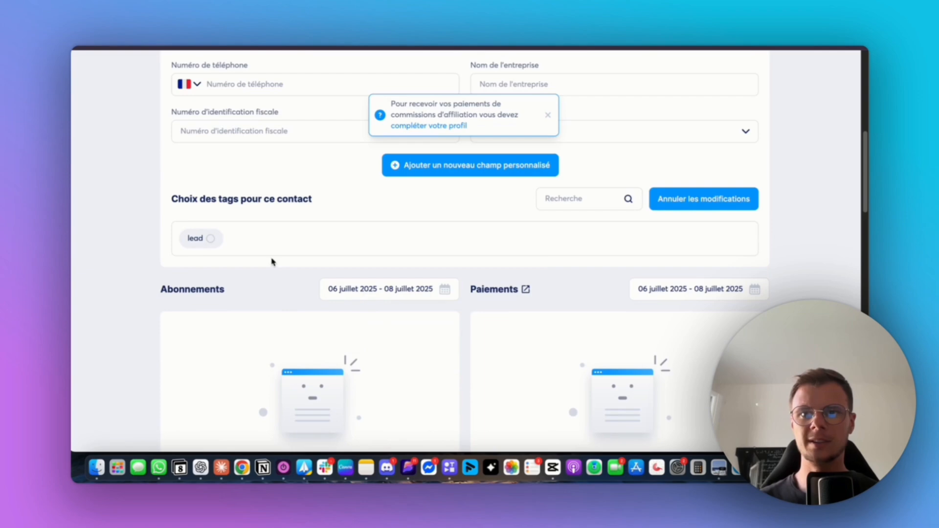
{"action": "scroll", "coordinate": [272, 262], "scroll_direction": "down", "scroll_amount": 7}
{"action": "scroll", "coordinate": [531, 271], "scroll_direction": "up", "scroll_amount": 1}
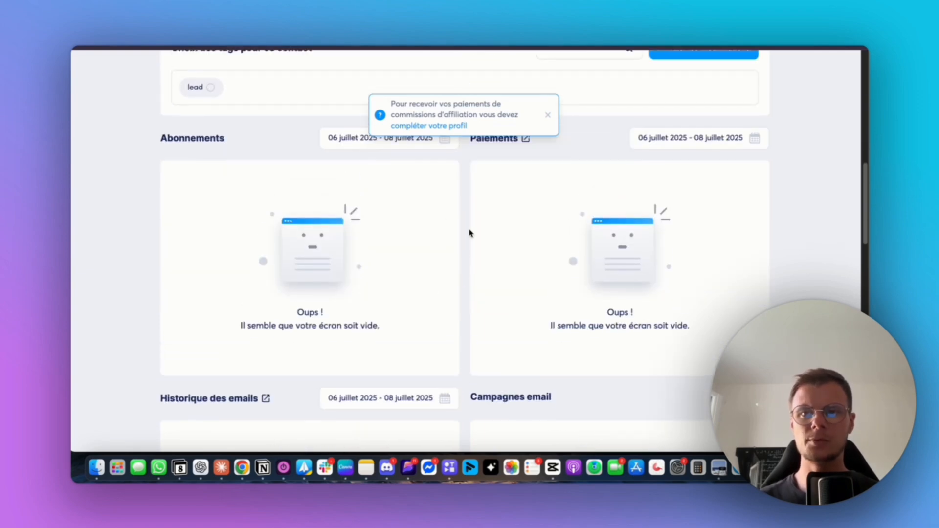
{"action": "scroll", "coordinate": [400, 285], "scroll_direction": "down", "scroll_amount": 12}
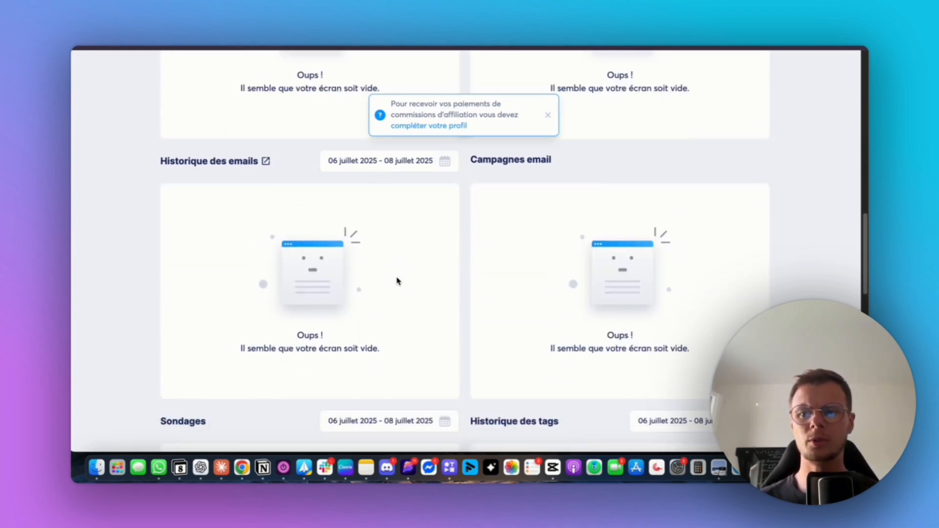
{"action": "scroll", "coordinate": [397, 280], "scroll_direction": "up", "scroll_amount": 2}
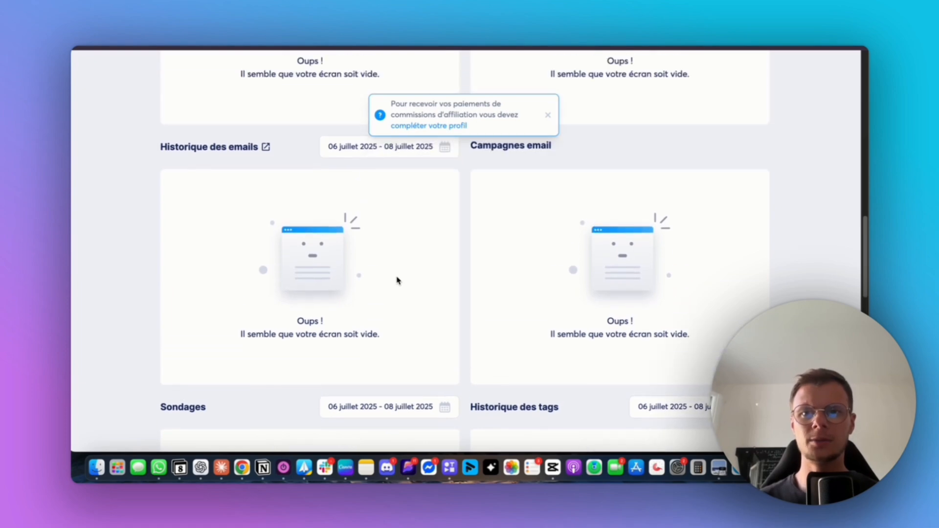
{"action": "scroll", "coordinate": [397, 280], "scroll_direction": "down", "scroll_amount": 8}
{"action": "scroll", "coordinate": [420, 303], "scroll_direction": "up", "scroll_amount": 15}
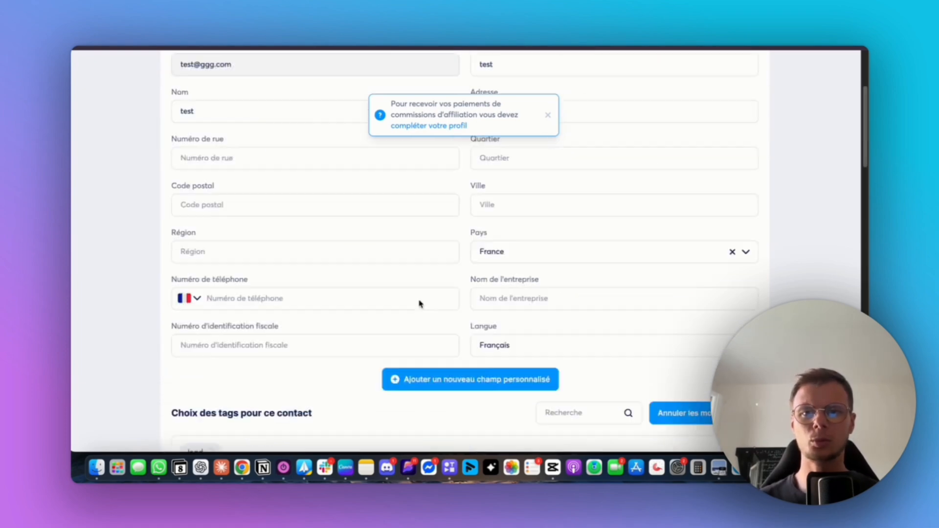
{"action": "scroll", "coordinate": [419, 303], "scroll_direction": "down", "scroll_amount": 12}
{"action": "scroll", "coordinate": [421, 302], "scroll_direction": "up", "scroll_amount": 1}
{"action": "scroll", "coordinate": [421, 302], "scroll_direction": "up", "scroll_amount": 2}
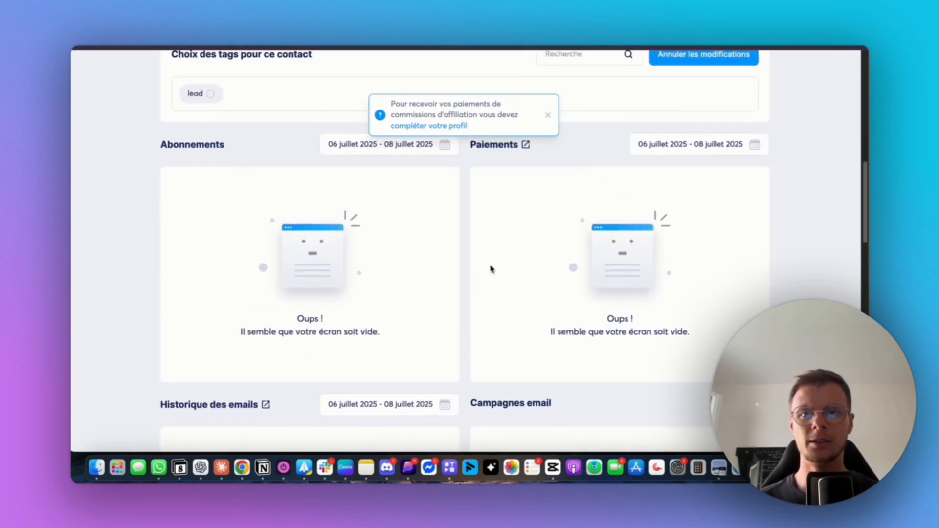
{"action": "scroll", "coordinate": [519, 289], "scroll_direction": "up", "scroll_amount": 10}
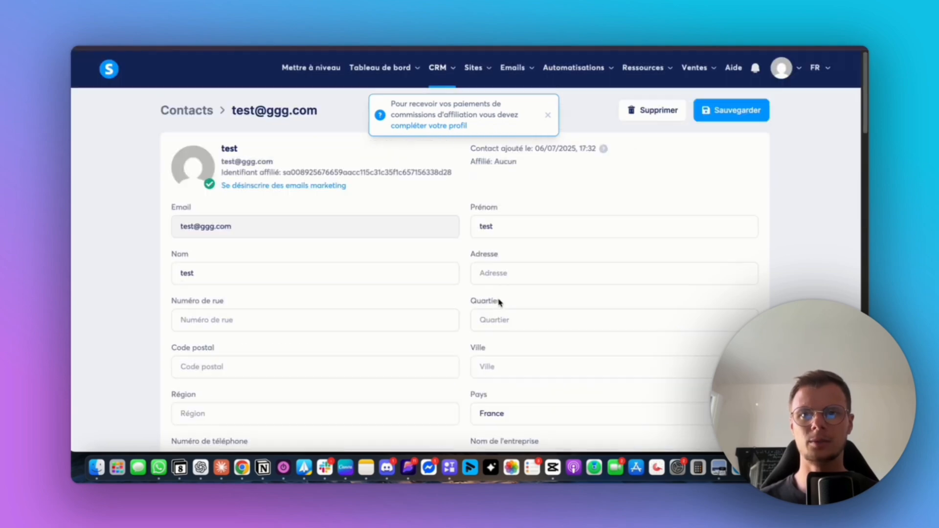
{"action": "left_click", "coordinate": [548, 115]}
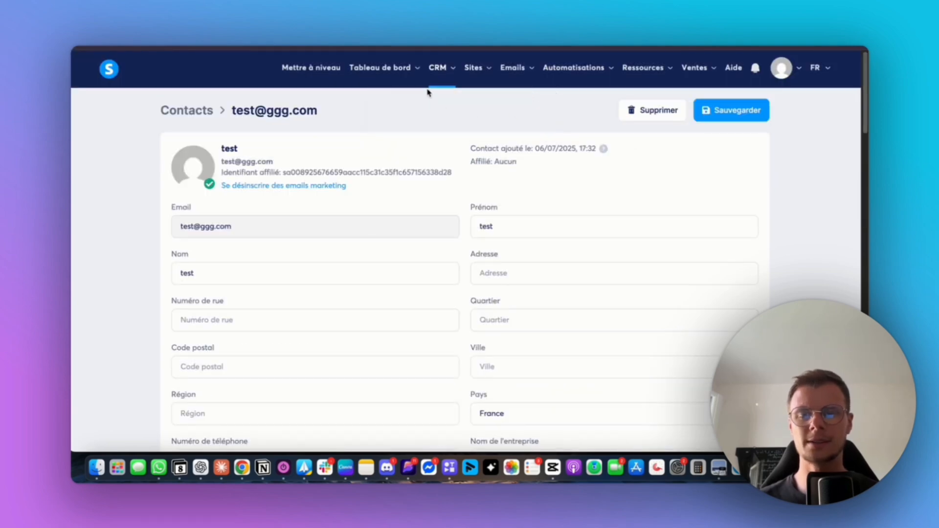
- Open the CRM calendar and view the event types offered for a new event, without creating one
{"action": "mouse_move", "coordinate": [438, 77]}
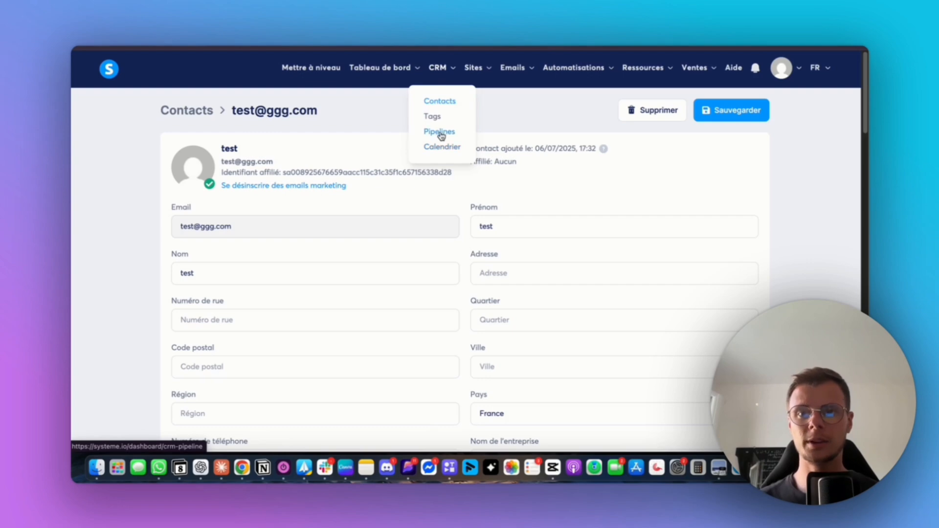
{"action": "left_click", "coordinate": [448, 149]}
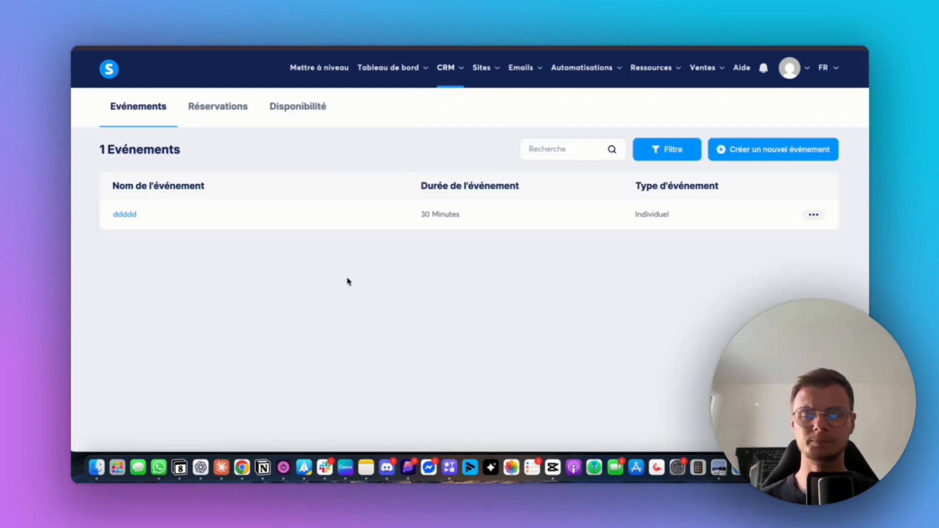
{"action": "left_click", "coordinate": [785, 153]}
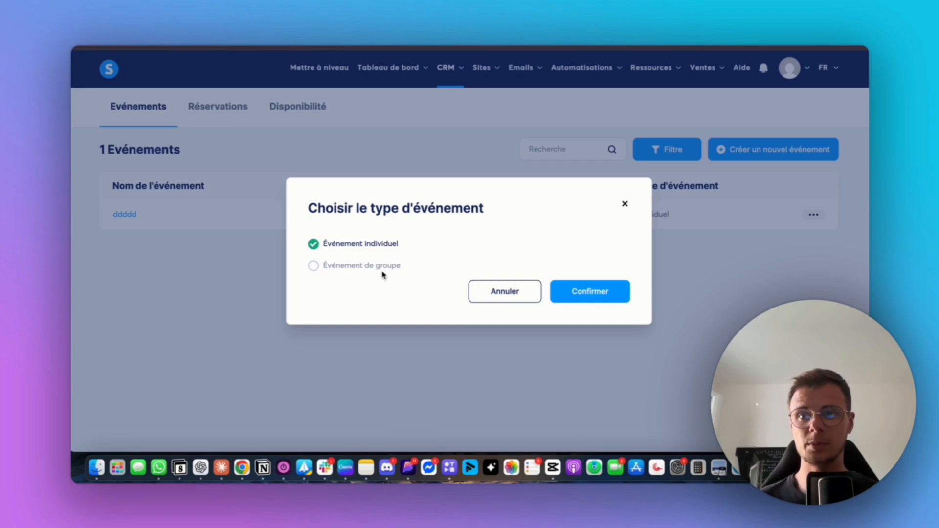
{"action": "left_click", "coordinate": [626, 206]}
- Open the ddddd event and shorten its name to dd
{"action": "left_click", "coordinate": [123, 215]}
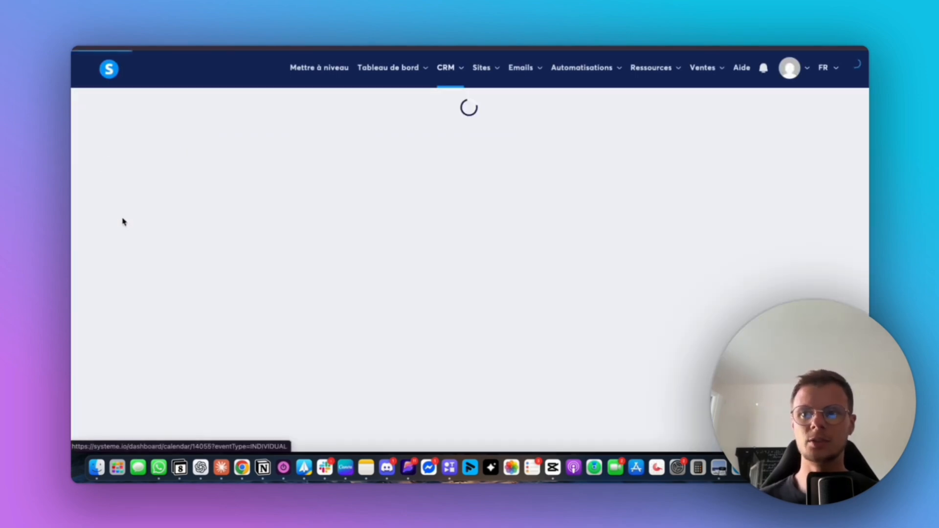
{"action": "left_click_drag", "start_coordinate": [145, 195], "coordinate": [129, 192]}
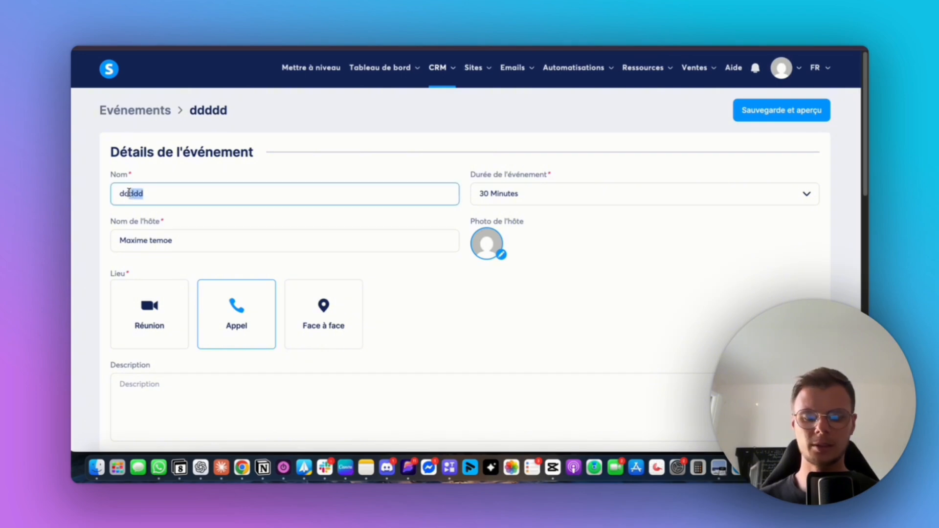
{"action": "key", "text": "BackSpace"}
- Look through the duration choices for the event and close the list without choosing one
{"action": "scroll", "coordinate": [537, 176], "scroll_direction": "down", "scroll_amount": 1}
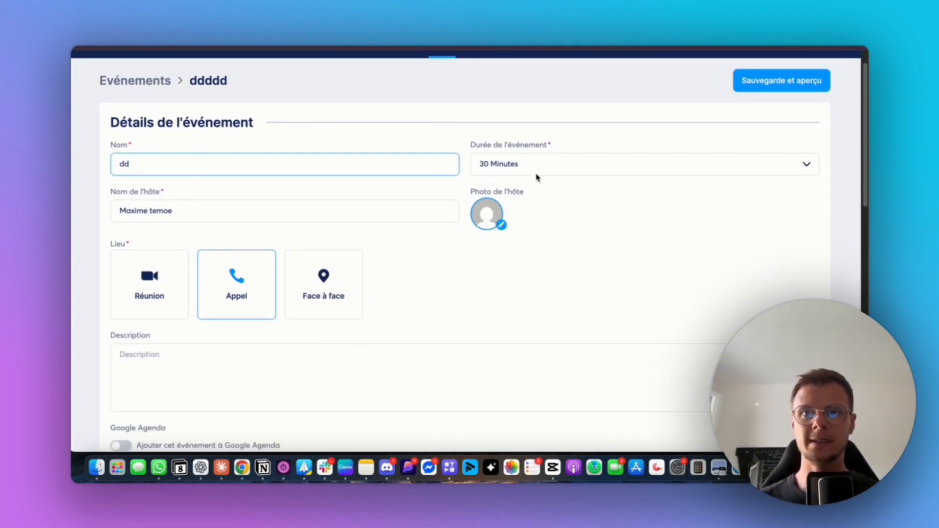
{"action": "left_click", "coordinate": [537, 171]}
{"action": "scroll", "coordinate": [561, 265], "scroll_direction": "down", "scroll_amount": 1}
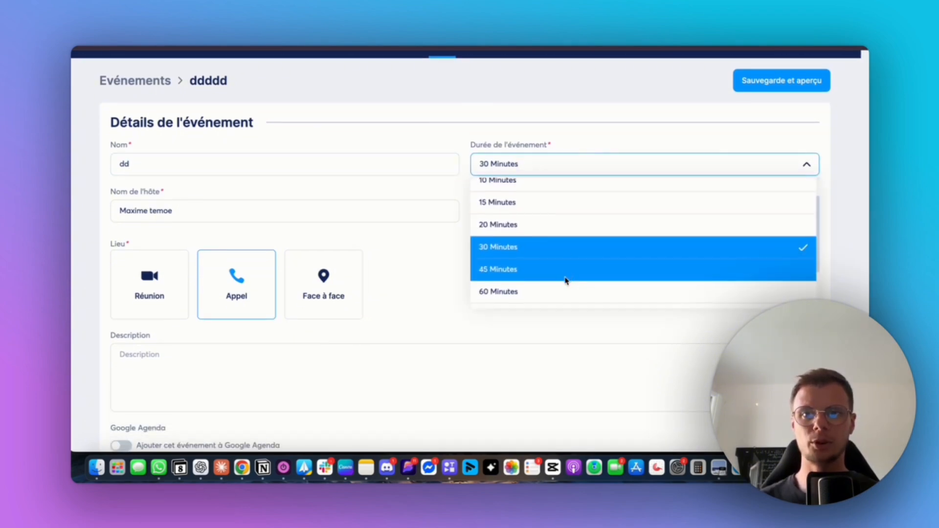
{"action": "scroll", "coordinate": [565, 271], "scroll_direction": "down", "scroll_amount": 3}
{"action": "left_click", "coordinate": [442, 279]}
- Inspect the event's Réunion, Appel and Face à face location settings, closing each without saving
{"action": "scroll", "coordinate": [352, 245], "scroll_direction": "down", "scroll_amount": 1}
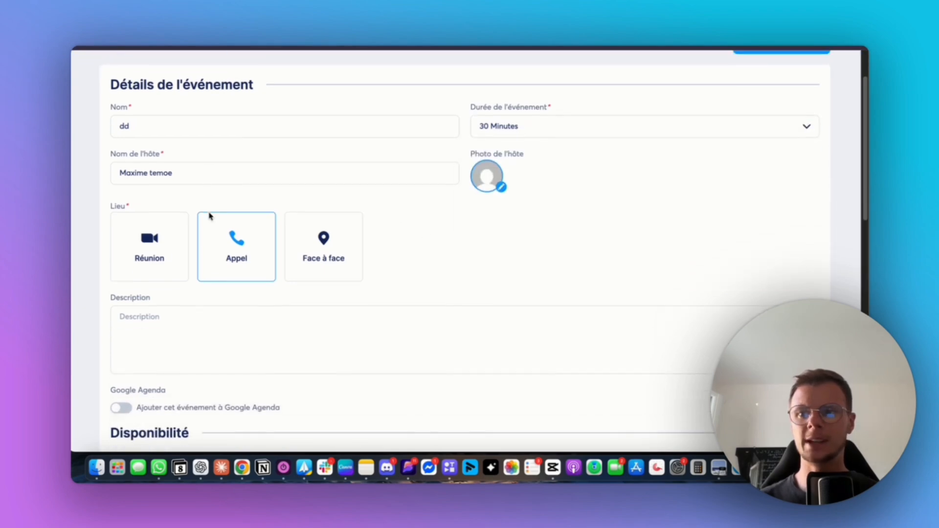
{"action": "left_click", "coordinate": [160, 251]}
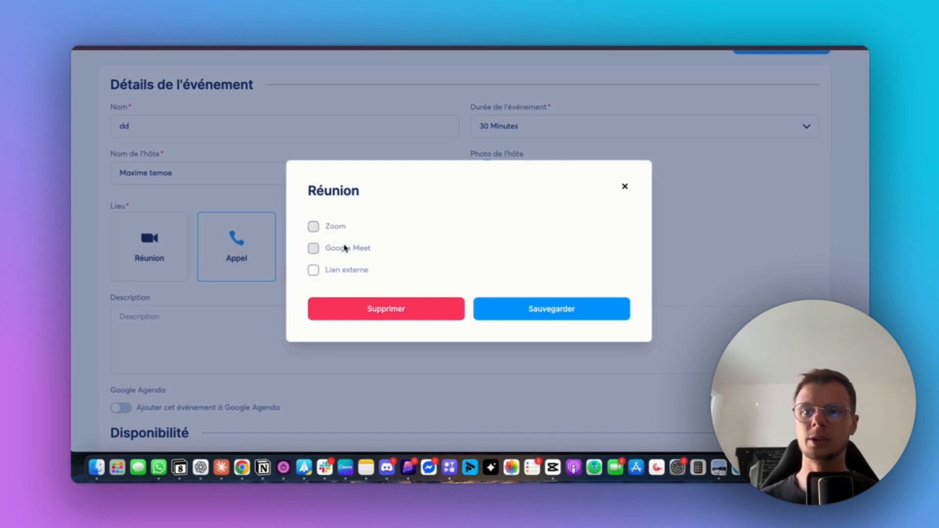
{"action": "mouse_move", "coordinate": [344, 247]}
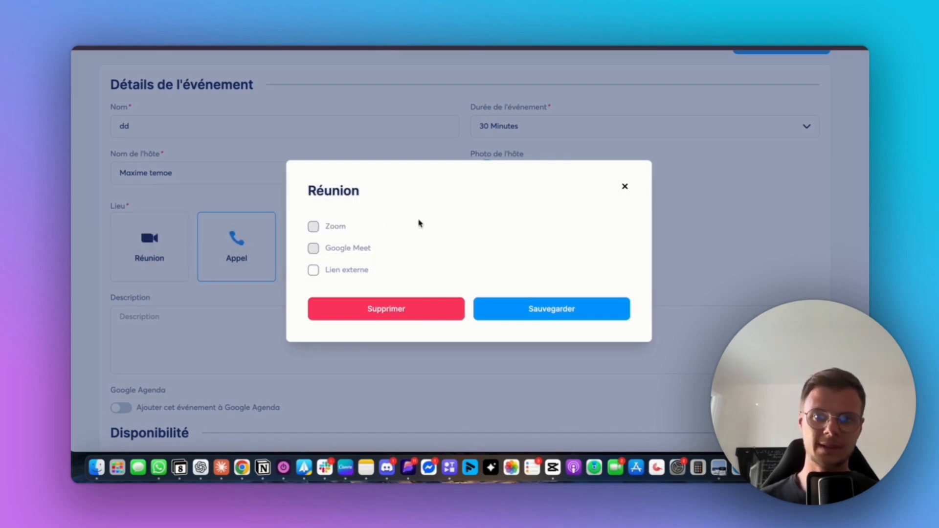
{"action": "left_click", "coordinate": [624, 187]}
{"action": "left_click", "coordinate": [236, 252]}
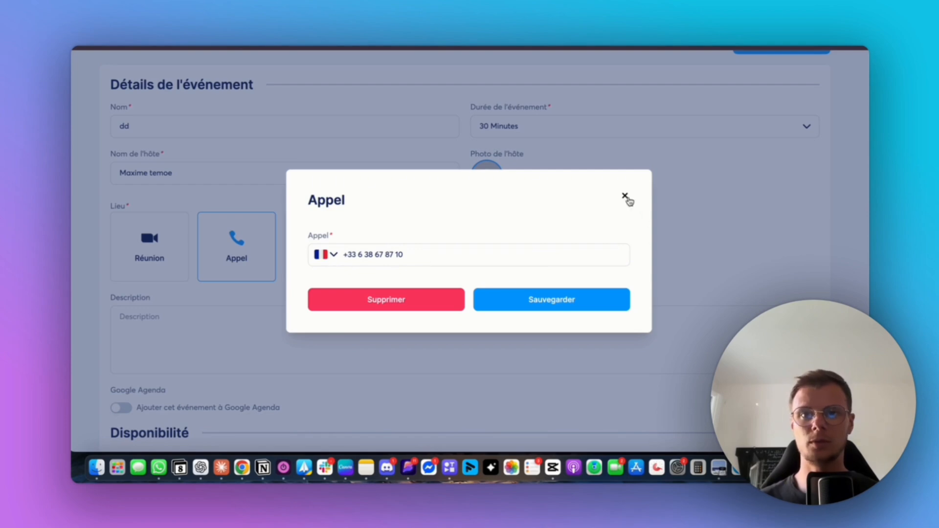
{"action": "left_click", "coordinate": [625, 196]}
{"action": "left_click", "coordinate": [320, 249]}
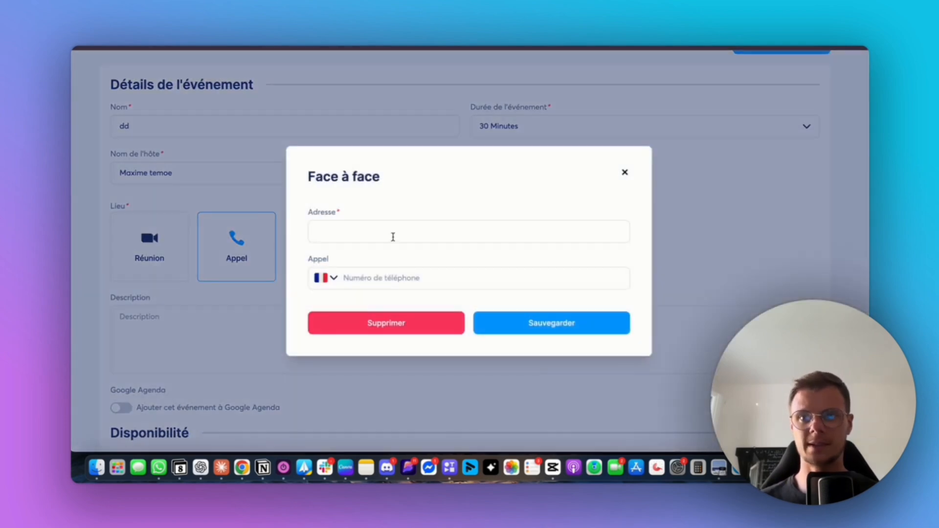
{"action": "left_click", "coordinate": [392, 237]}
{"action": "left_click", "coordinate": [624, 173]}
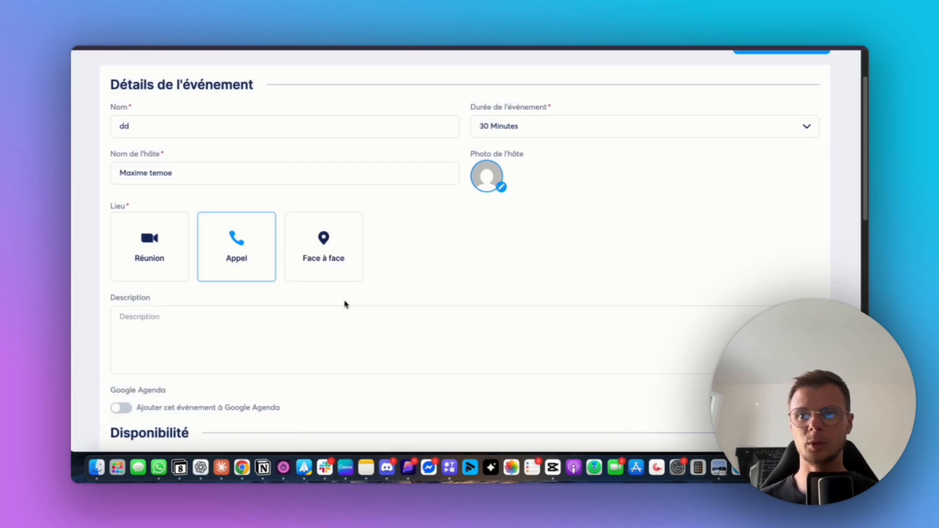
- Look over the event's description, Google Agenda and availability settings
{"action": "scroll", "coordinate": [252, 310], "scroll_direction": "down", "scroll_amount": 2}
{"action": "left_click", "coordinate": [226, 298]}
{"action": "scroll", "coordinate": [222, 306], "scroll_direction": "down", "scroll_amount": 5}
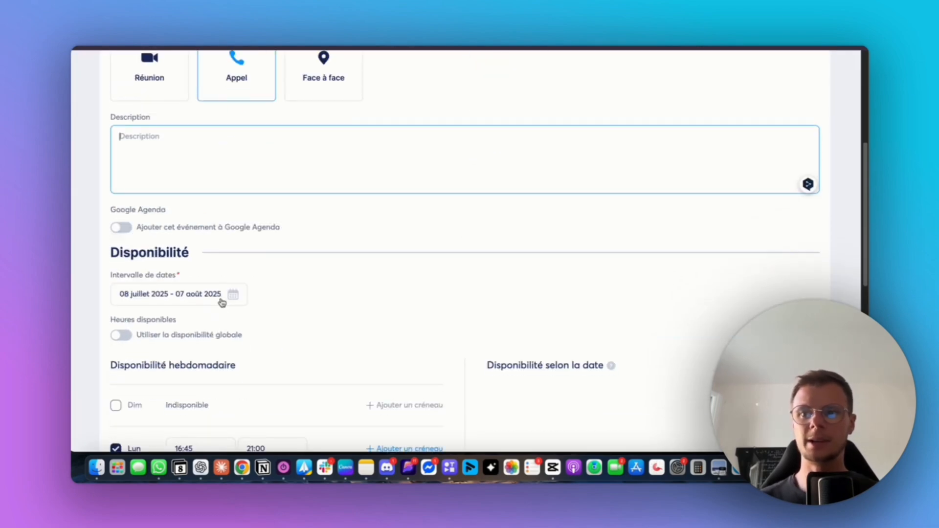
{"action": "scroll", "coordinate": [213, 302], "scroll_direction": "down", "scroll_amount": 3}
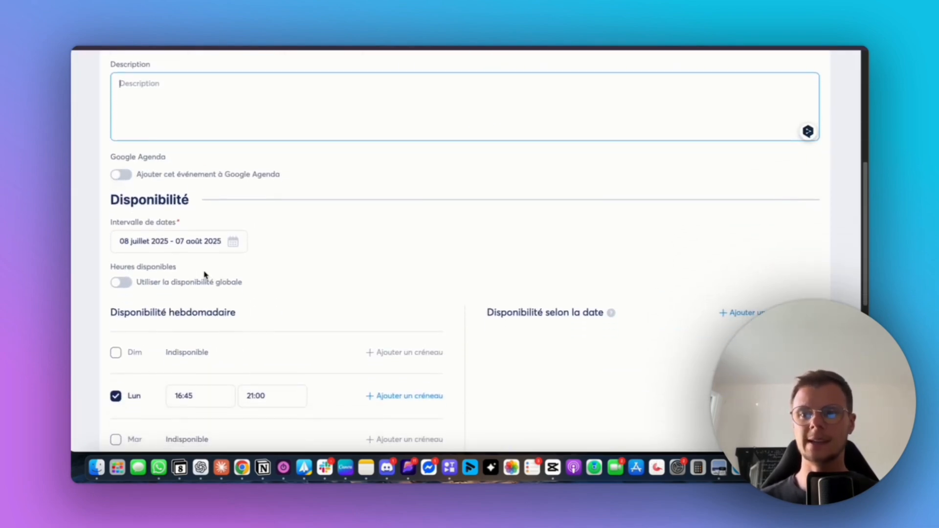
{"action": "scroll", "coordinate": [239, 260], "scroll_direction": "up", "scroll_amount": 1}
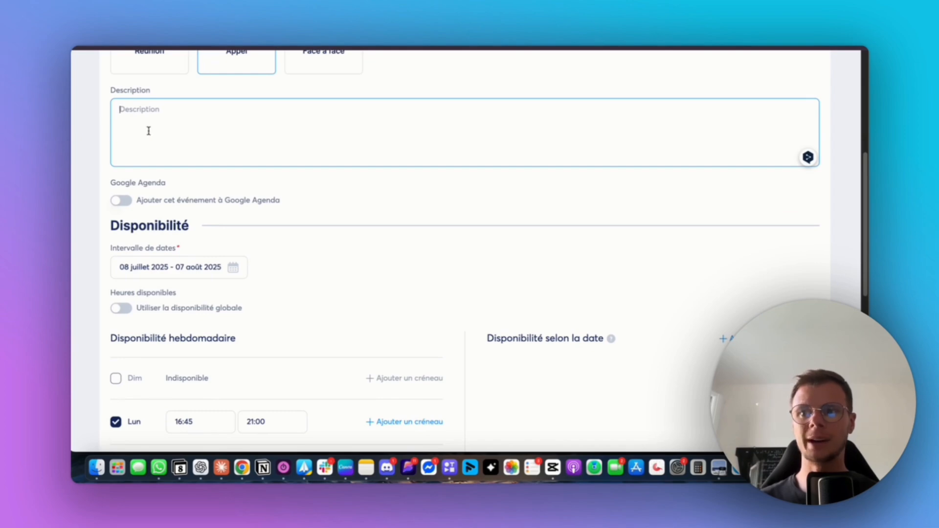
- Turn on adding the event to Google Agenda, check the calendar choices and turn the option off again
{"action": "left_click", "coordinate": [123, 200]}
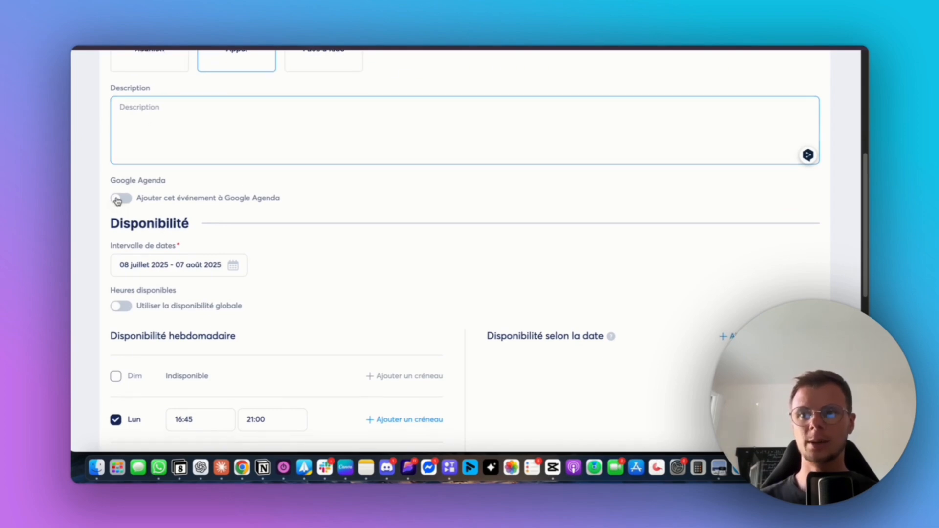
{"action": "left_click", "coordinate": [161, 235]}
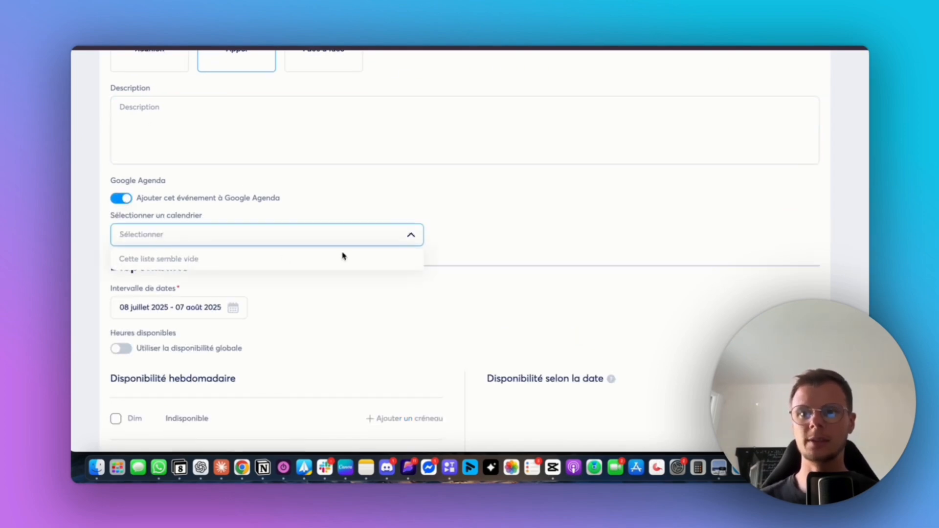
{"action": "left_click", "coordinate": [411, 235]}
{"action": "left_click", "coordinate": [122, 199]}
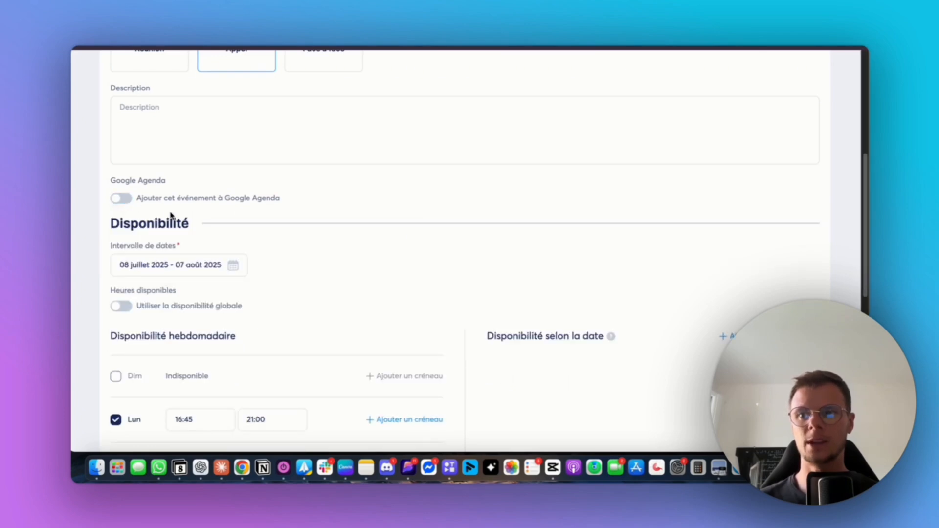
- Reset Monday's slot in the event's weekly availability and set it from 14:15 to 21:15
{"action": "scroll", "coordinate": [176, 210], "scroll_direction": "down", "scroll_amount": 5}
{"action": "scroll", "coordinate": [173, 211], "scroll_direction": "down", "scroll_amount": 4}
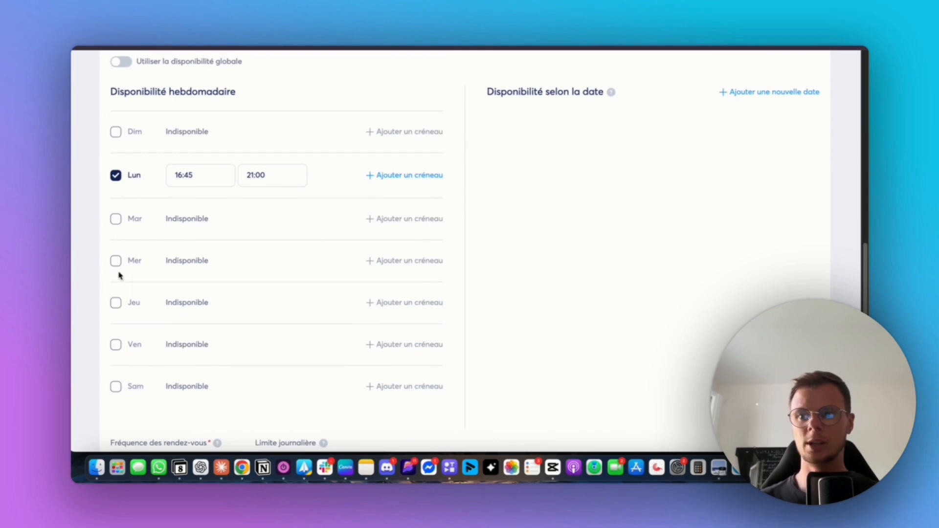
{"action": "left_click", "coordinate": [116, 176]}
{"action": "left_click", "coordinate": [116, 176]}
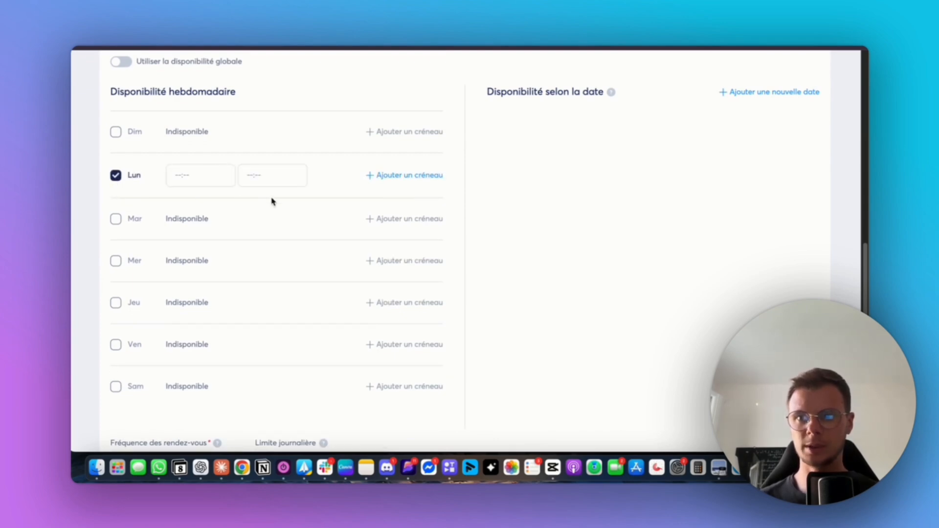
{"action": "left_click", "coordinate": [201, 174]}
{"action": "scroll", "coordinate": [200, 245], "scroll_direction": "up", "scroll_amount": 10}
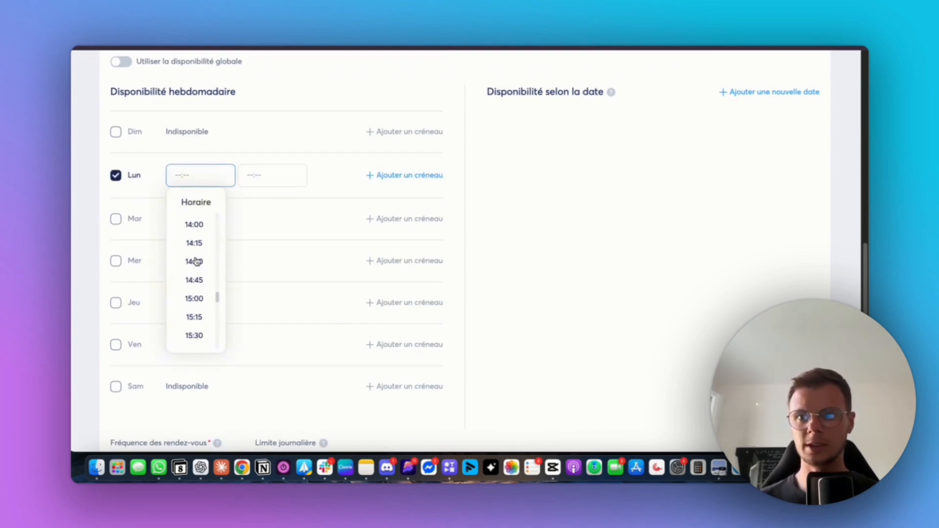
{"action": "left_click", "coordinate": [196, 237]}
{"action": "left_click", "coordinate": [257, 181]}
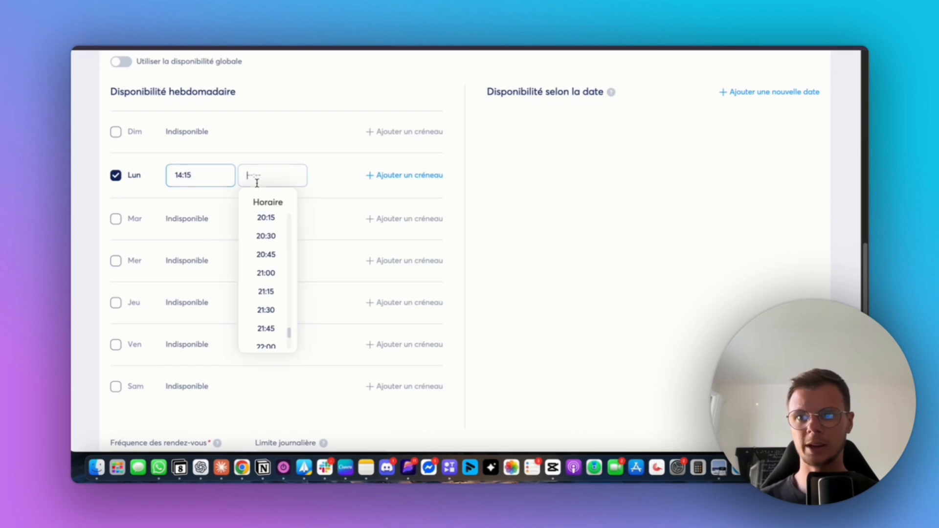
{"action": "left_click", "coordinate": [267, 292]}
- Look over the event's appointment frequency, daily limit and buffer time settings, closing the before-event choices without picking one
{"action": "scroll", "coordinate": [348, 237], "scroll_direction": "down", "scroll_amount": 1}
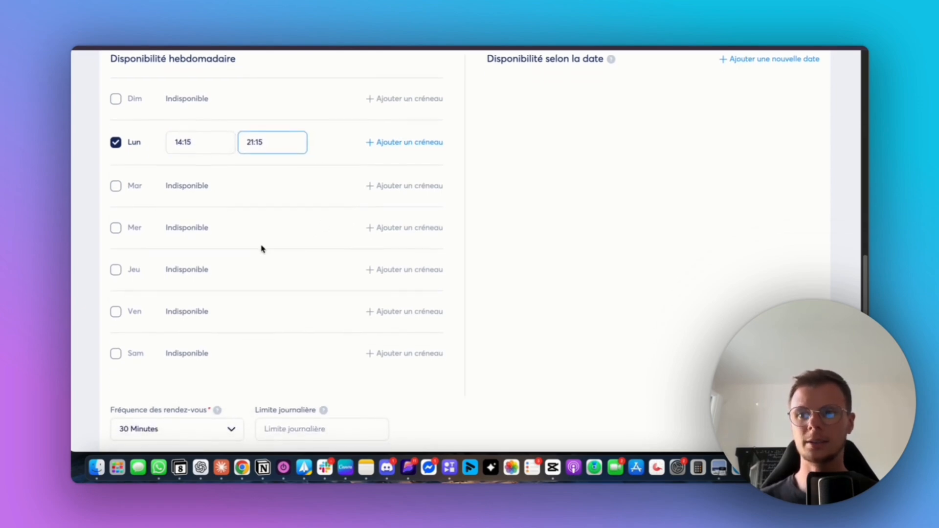
{"action": "scroll", "coordinate": [263, 245], "scroll_direction": "down", "scroll_amount": 3}
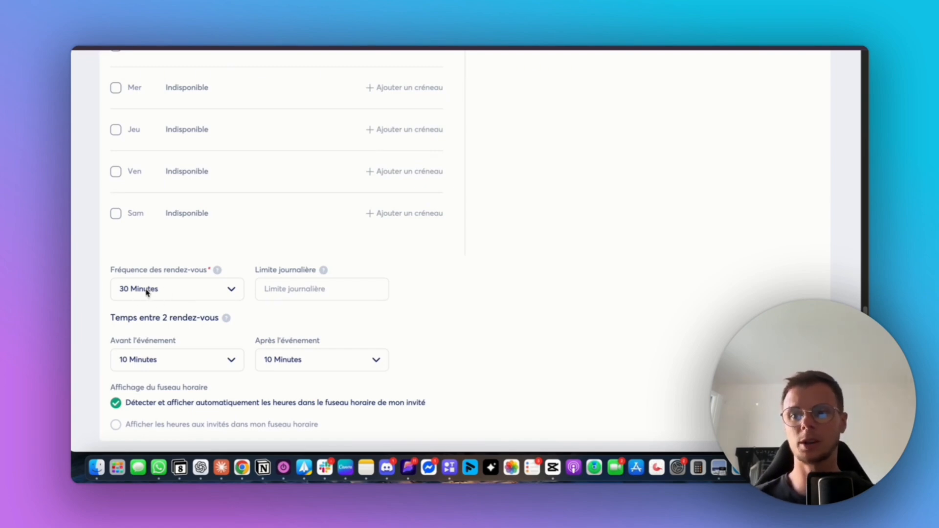
{"action": "left_click", "coordinate": [325, 288]}
{"action": "left_click", "coordinate": [323, 271]}
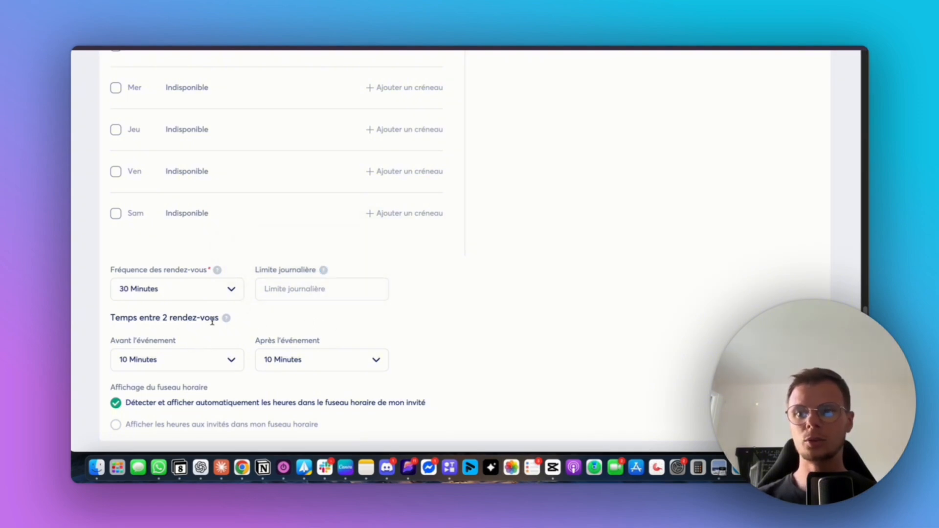
{"action": "mouse_move", "coordinate": [227, 319]}
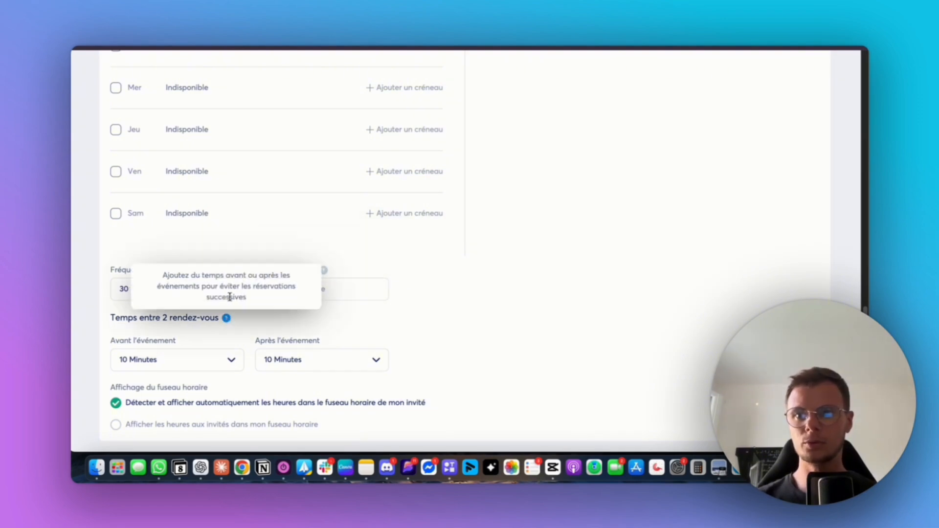
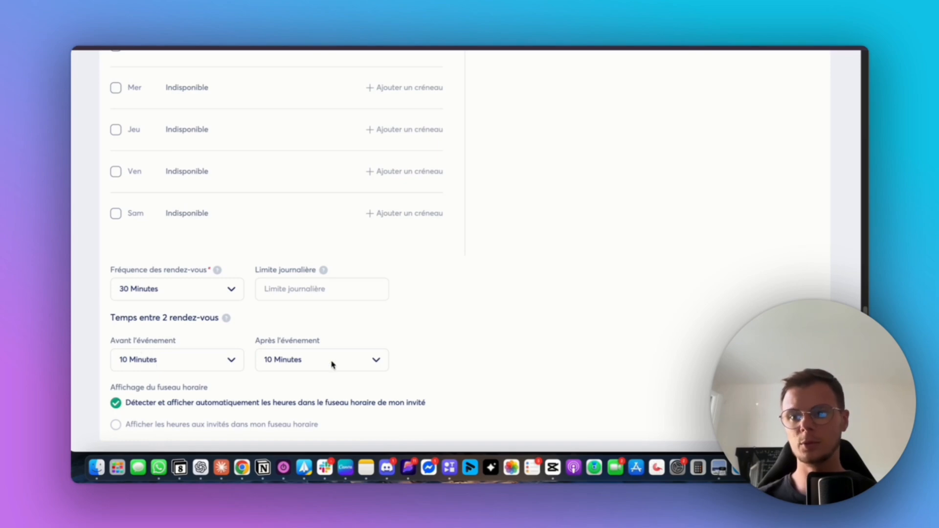
{"action": "left_click", "coordinate": [221, 362]}
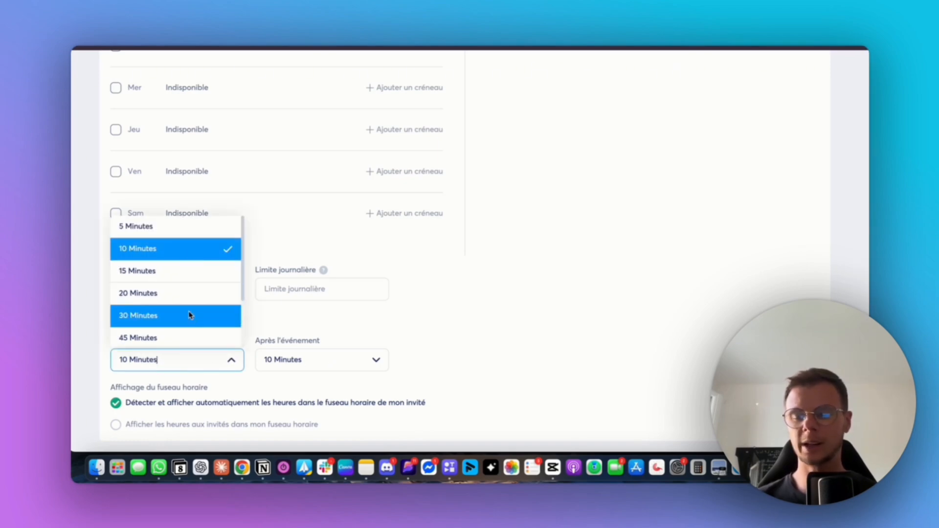
{"action": "left_click", "coordinate": [274, 324]}
- Save the event and preview its booking calendar, checking the time slots for 14 July before closing the preview
{"action": "scroll", "coordinate": [248, 320], "scroll_direction": "up", "scroll_amount": 2}
{"action": "scroll", "coordinate": [247, 320], "scroll_direction": "up", "scroll_amount": 10}
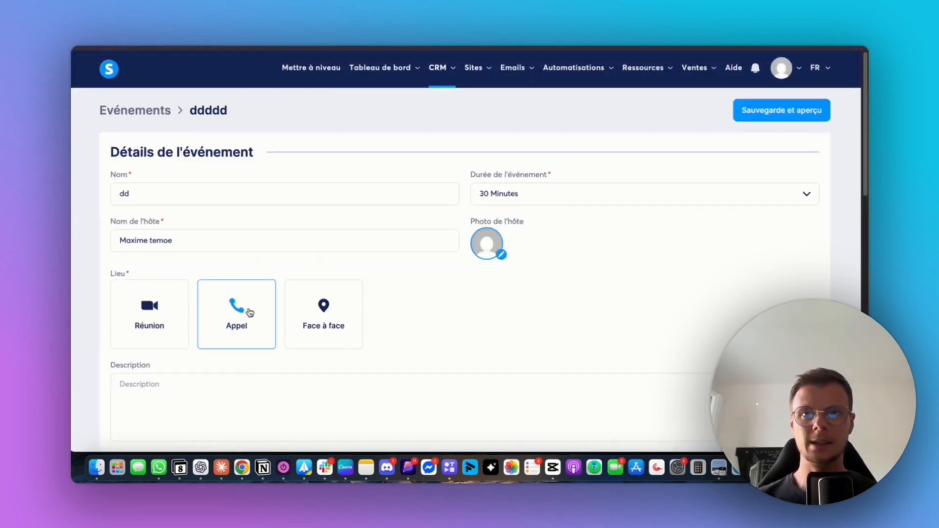
{"action": "left_click", "coordinate": [764, 110]}
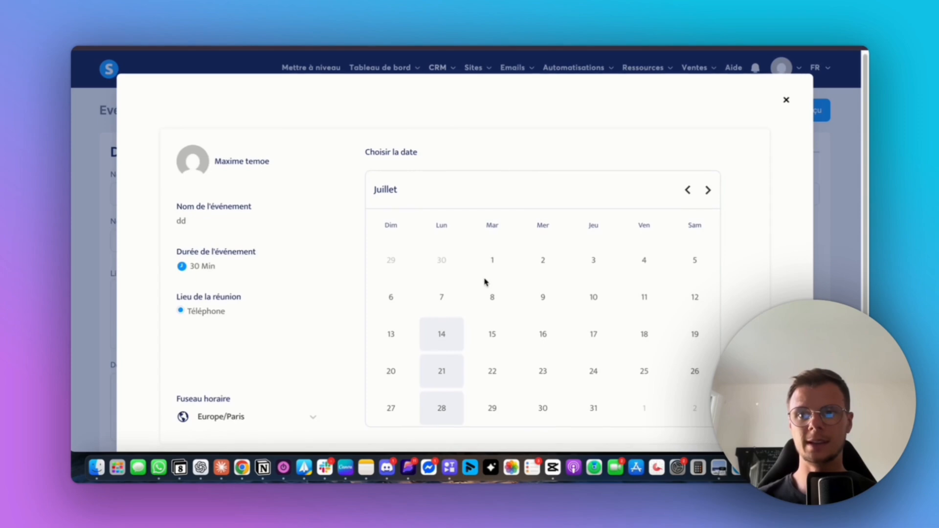
{"action": "scroll", "coordinate": [485, 282], "scroll_direction": "down", "scroll_amount": 1}
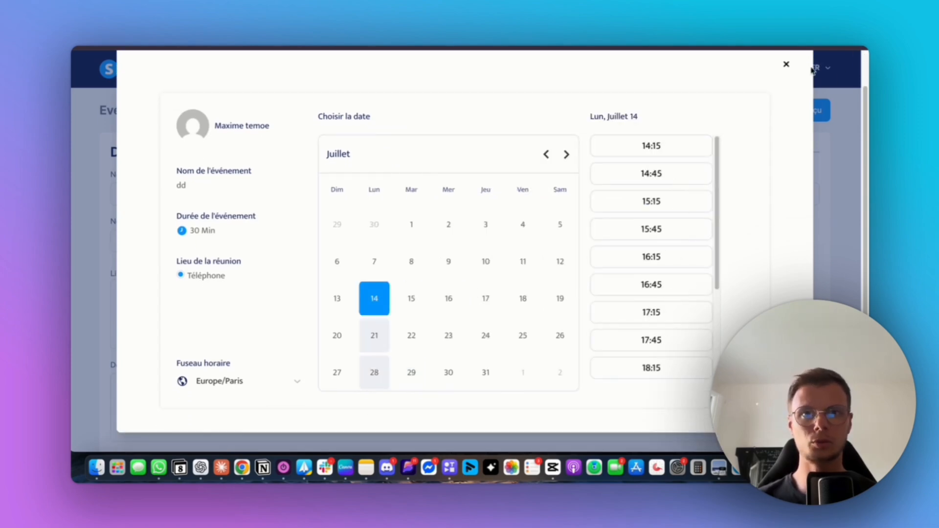
{"action": "left_click", "coordinate": [786, 64]}
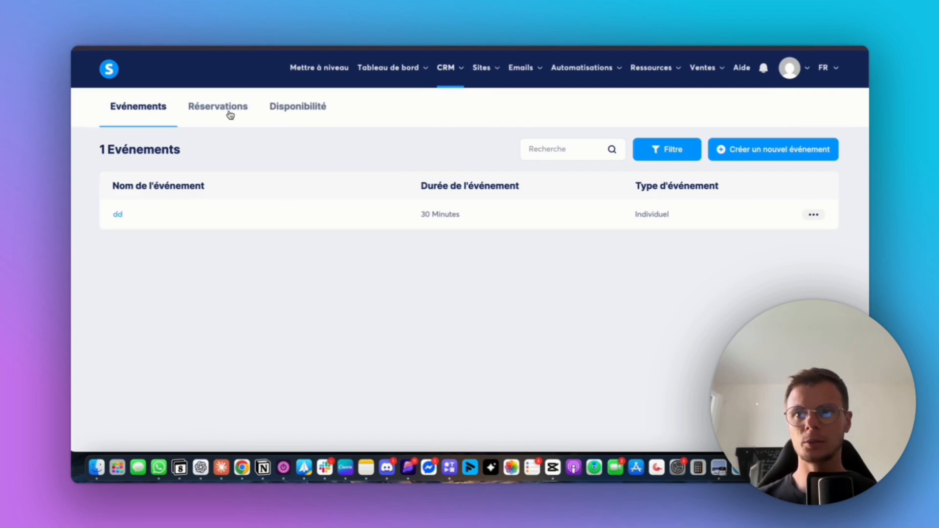
- Look over the calendar's Réservations page and the global Disponibilité settings
{"action": "left_click", "coordinate": [230, 114]}
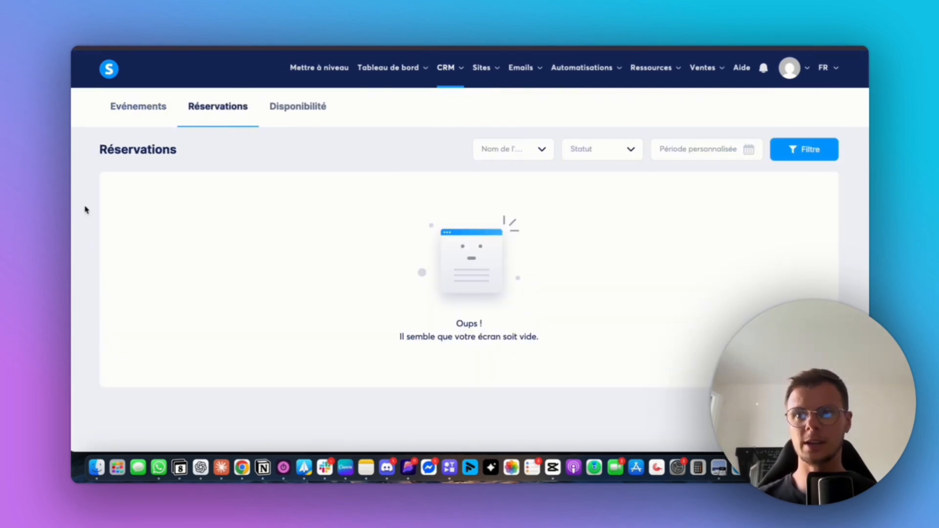
{"action": "left_click", "coordinate": [312, 105]}
{"action": "scroll", "coordinate": [260, 210], "scroll_direction": "down", "scroll_amount": 1}
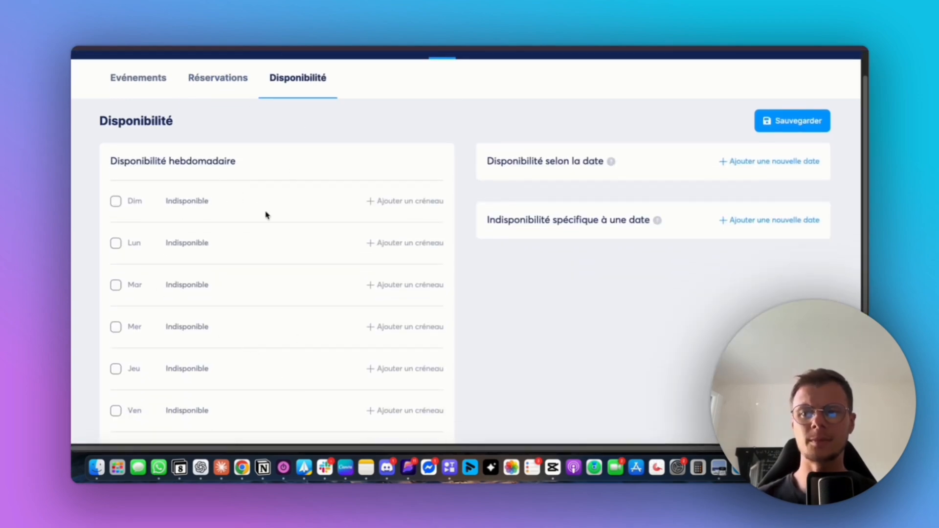
{"action": "scroll", "coordinate": [267, 216], "scroll_direction": "down", "scroll_amount": 1}
{"action": "scroll", "coordinate": [247, 279], "scroll_direction": "down", "scroll_amount": 2}
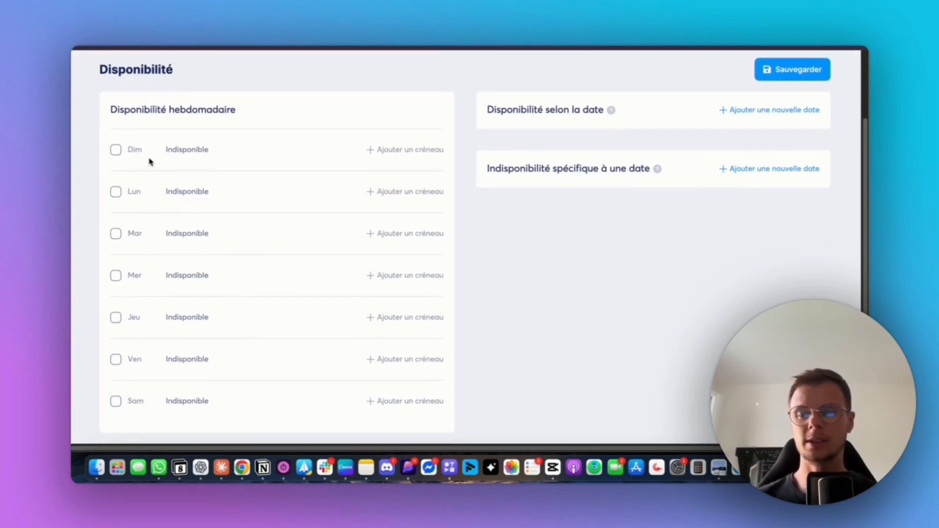
{"action": "scroll", "coordinate": [284, 272], "scroll_direction": "up", "scroll_amount": 3}
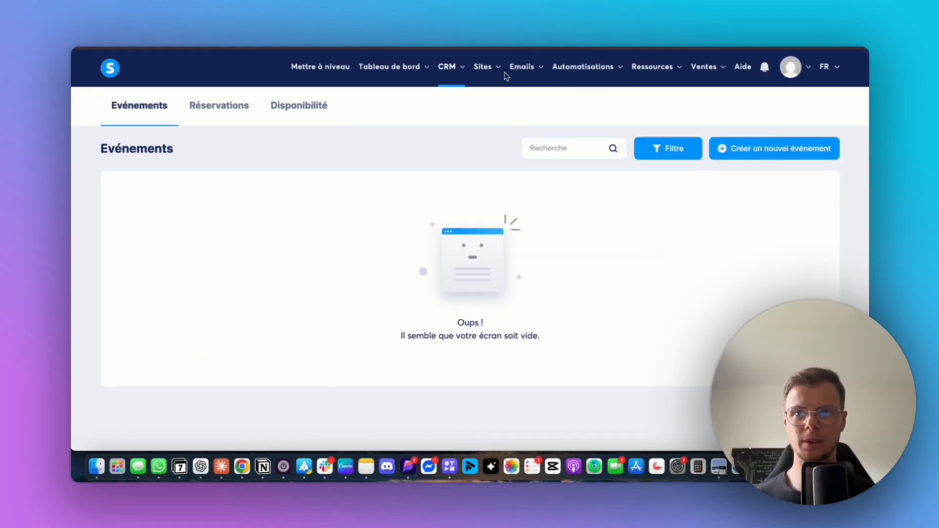
- Open the sales funnel "Template Tunnel de vente COMPLET" from the list of funnels
{"action": "mouse_move", "coordinate": [489, 70]}
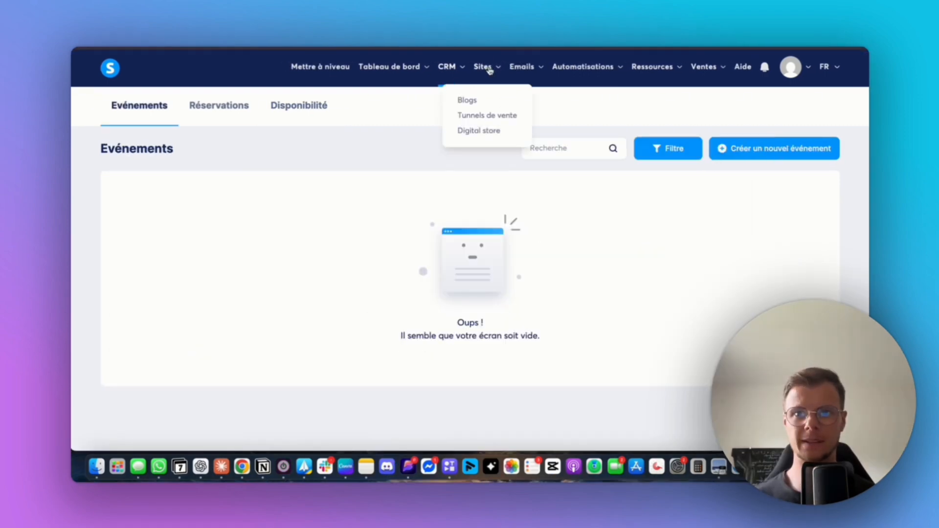
{"action": "left_click", "coordinate": [485, 119]}
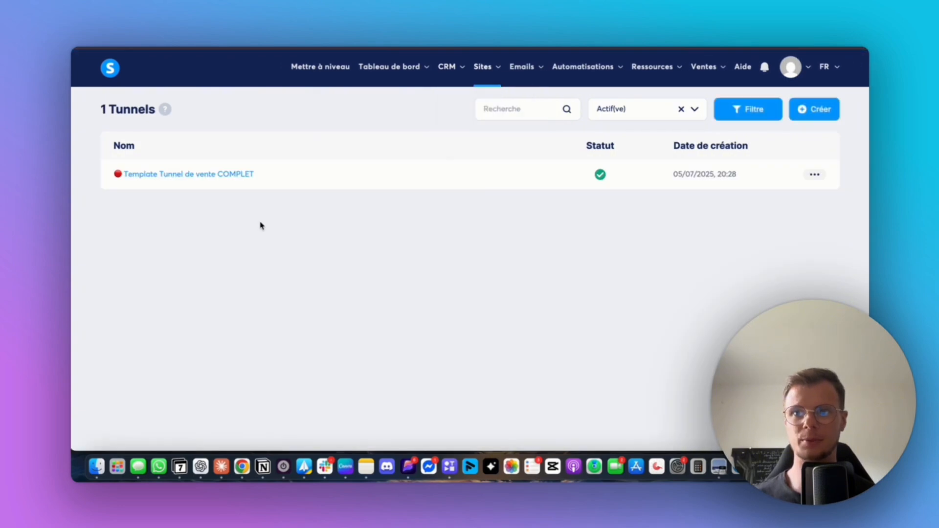
{"action": "left_click", "coordinate": [225, 177]}
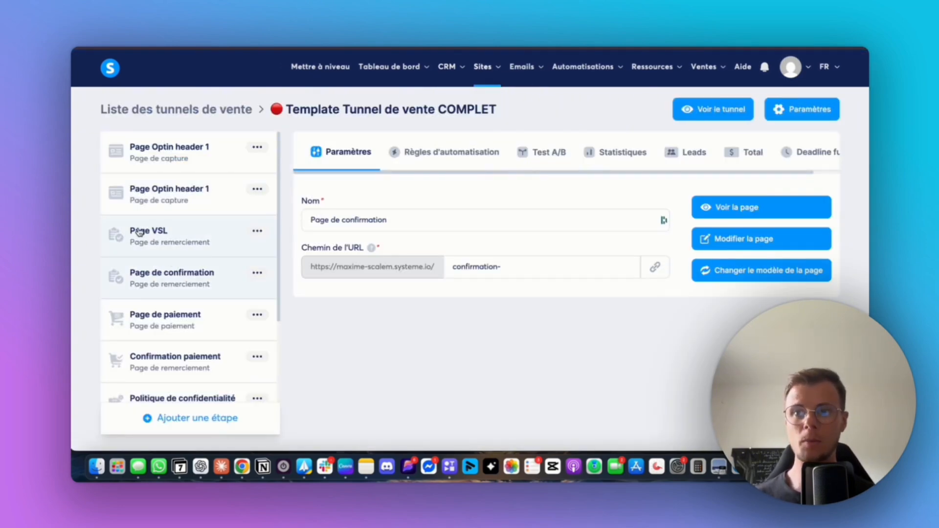
- Preview the funnel's first Page Optin header 1 step and look through the whole page
{"action": "left_click", "coordinate": [163, 168]}
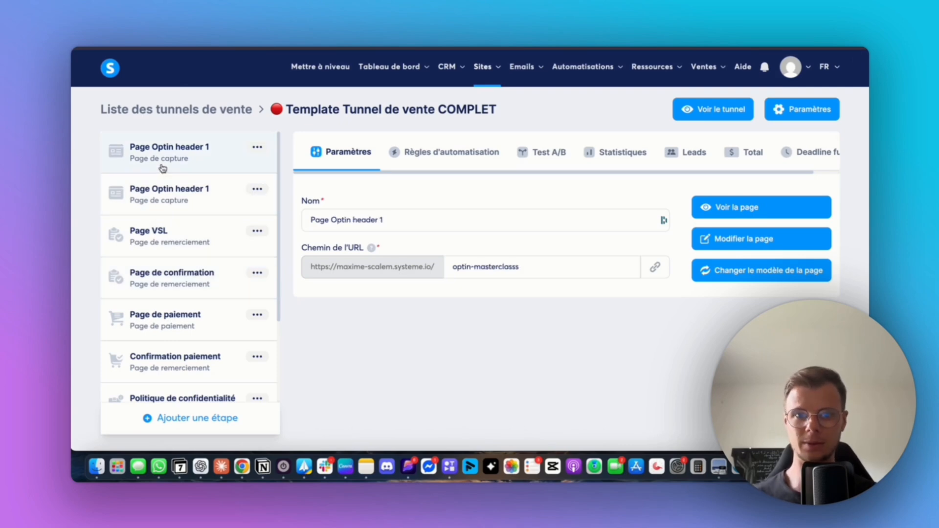
{"action": "left_click", "coordinate": [761, 208]}
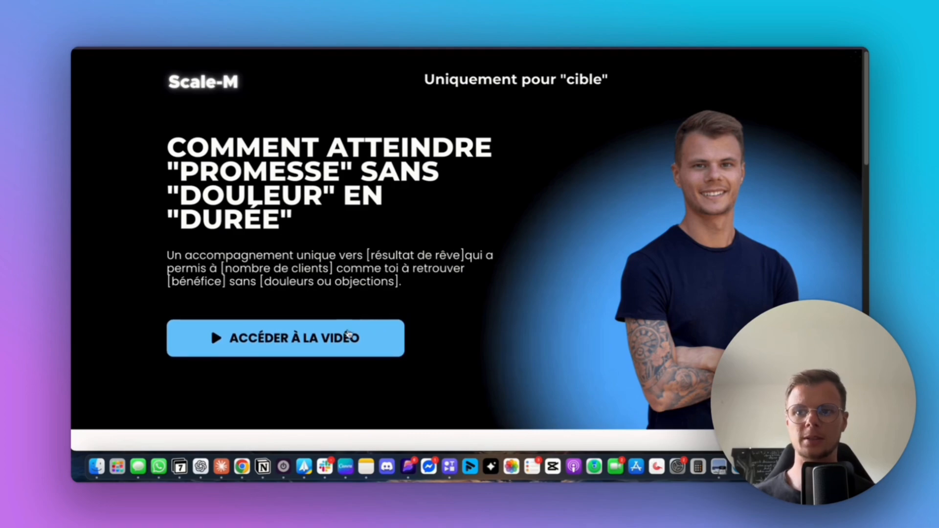
{"action": "scroll", "coordinate": [412, 292], "scroll_direction": "down", "scroll_amount": 2}
{"action": "scroll", "coordinate": [412, 291], "scroll_direction": "down", "scroll_amount": 10}
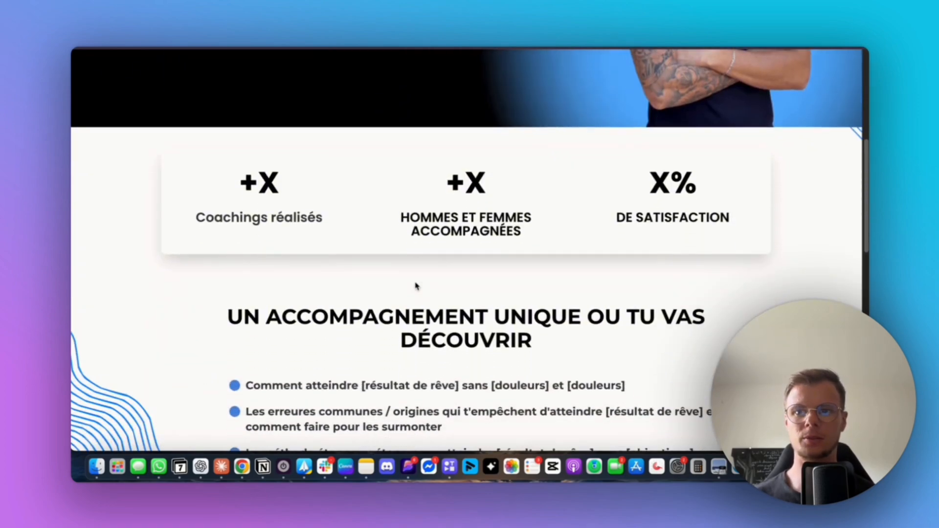
{"action": "scroll", "coordinate": [441, 284], "scroll_direction": "down", "scroll_amount": 8}
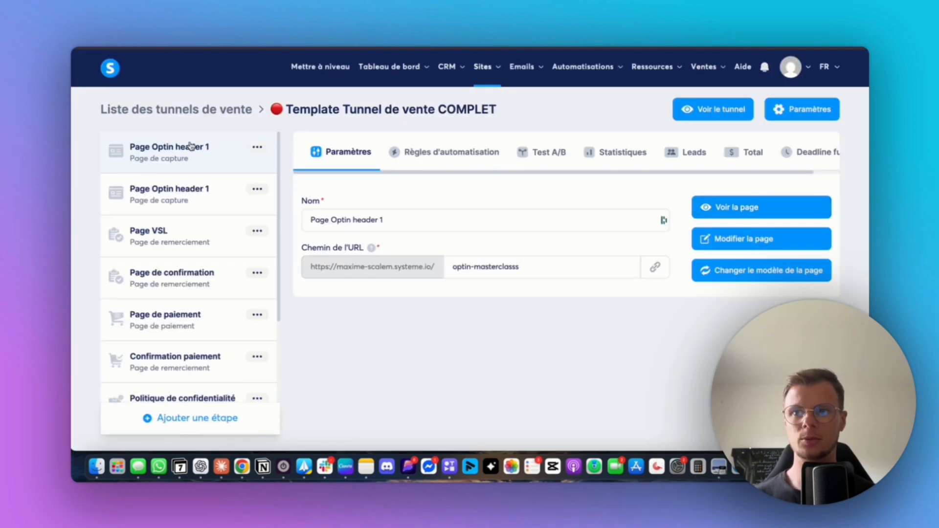
- Preview the second Page Optin header 1 step, optin-masterclasss2, and look through its content down to the footer
{"action": "left_click", "coordinate": [747, 214]}
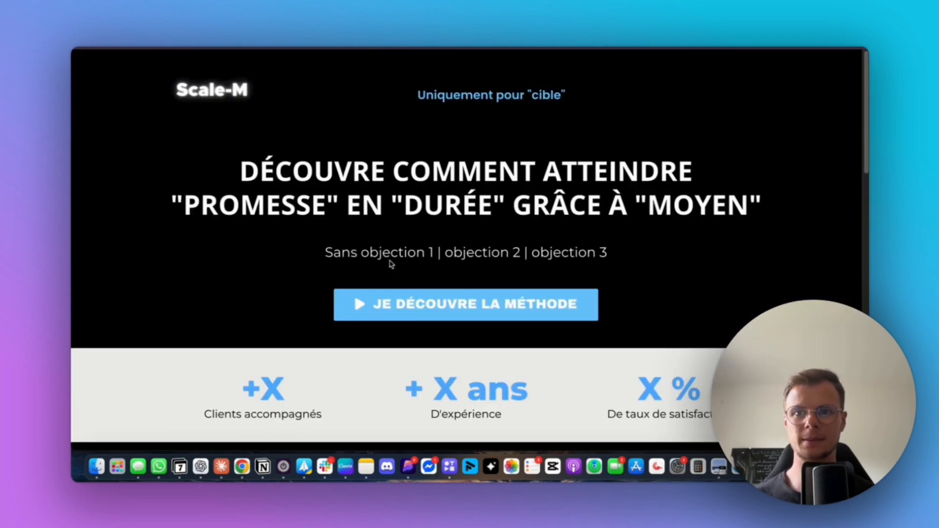
{"action": "scroll", "coordinate": [392, 261], "scroll_direction": "down", "scroll_amount": 6}
{"action": "scroll", "coordinate": [393, 258], "scroll_direction": "down", "scroll_amount": 10}
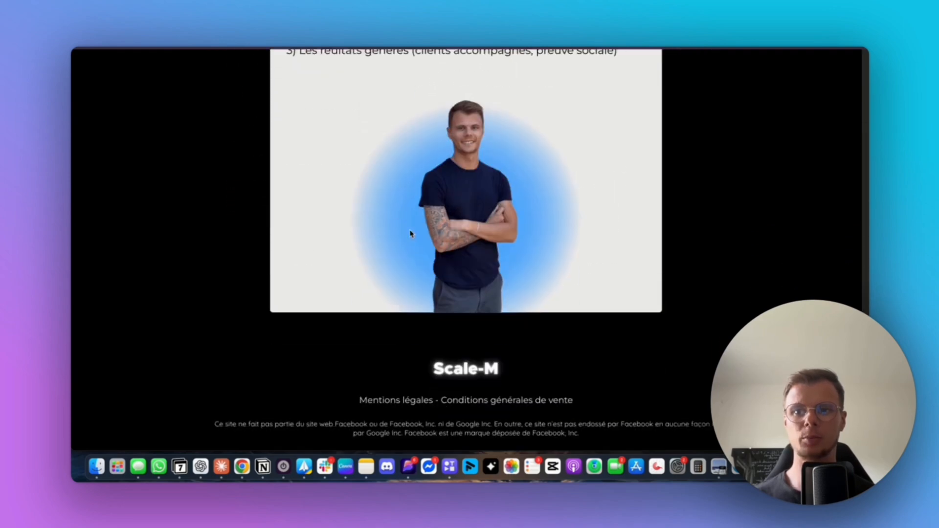
{"action": "scroll", "coordinate": [411, 234], "scroll_direction": "up", "scroll_amount": 15}
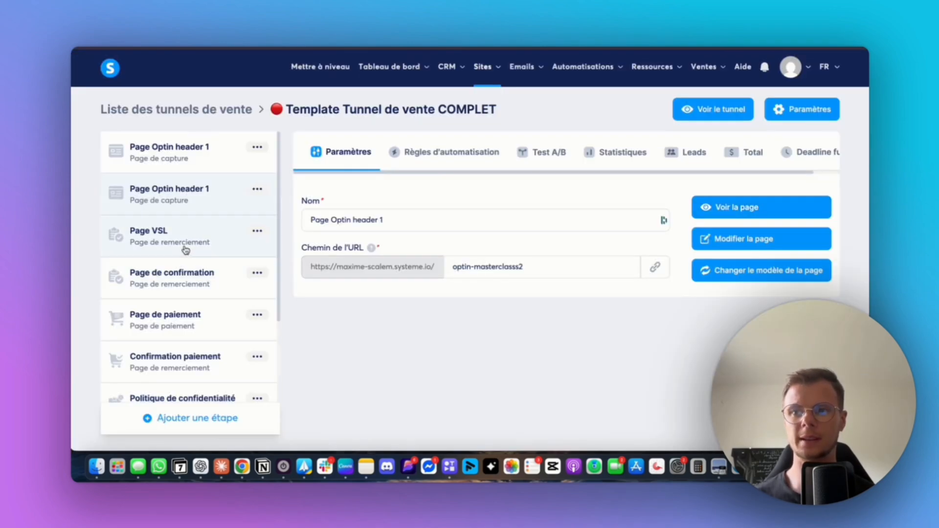
- Preview the Page VSL step and look through its video, consultation booking and testimonial sections
{"action": "left_click", "coordinate": [182, 245]}
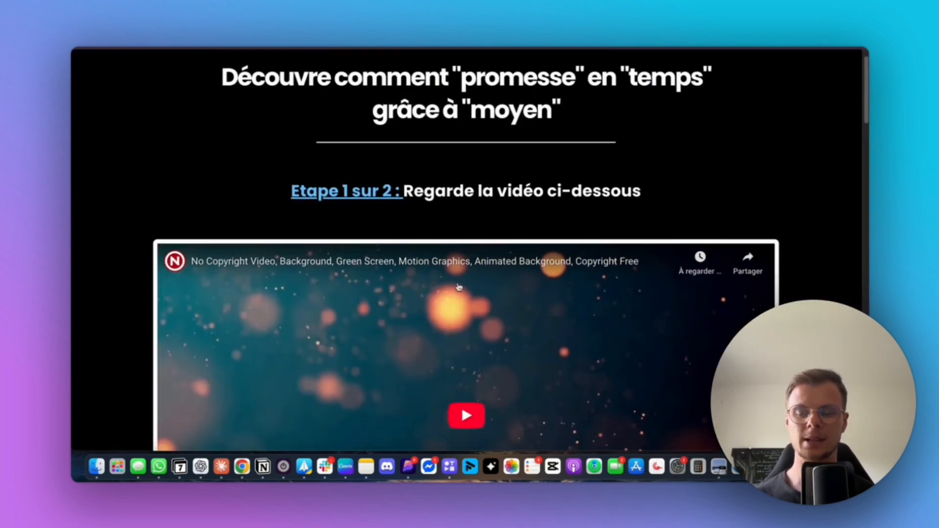
{"action": "scroll", "coordinate": [470, 341], "scroll_direction": "down", "scroll_amount": 5}
{"action": "scroll", "coordinate": [392, 318], "scroll_direction": "down", "scroll_amount": 10}
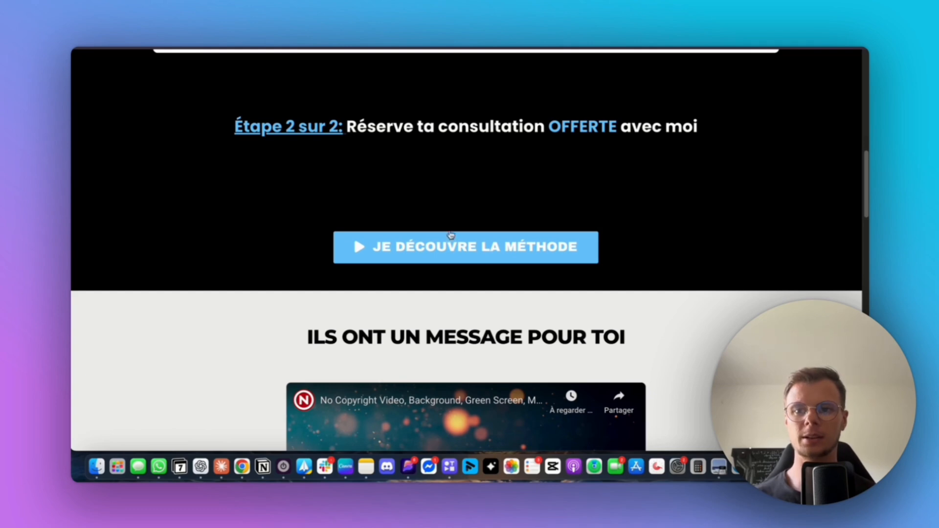
{"action": "scroll", "coordinate": [354, 300], "scroll_direction": "down", "scroll_amount": 4}
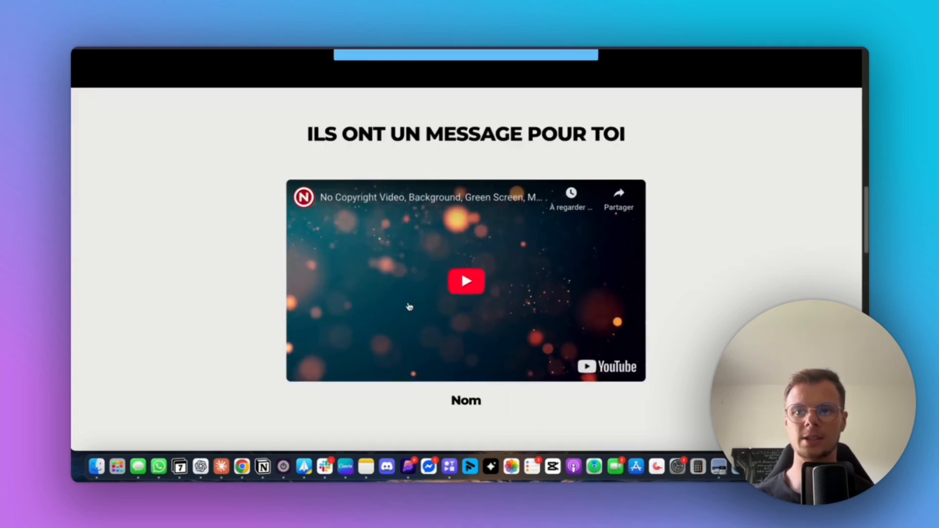
{"action": "scroll", "coordinate": [410, 307], "scroll_direction": "down", "scroll_amount": 9}
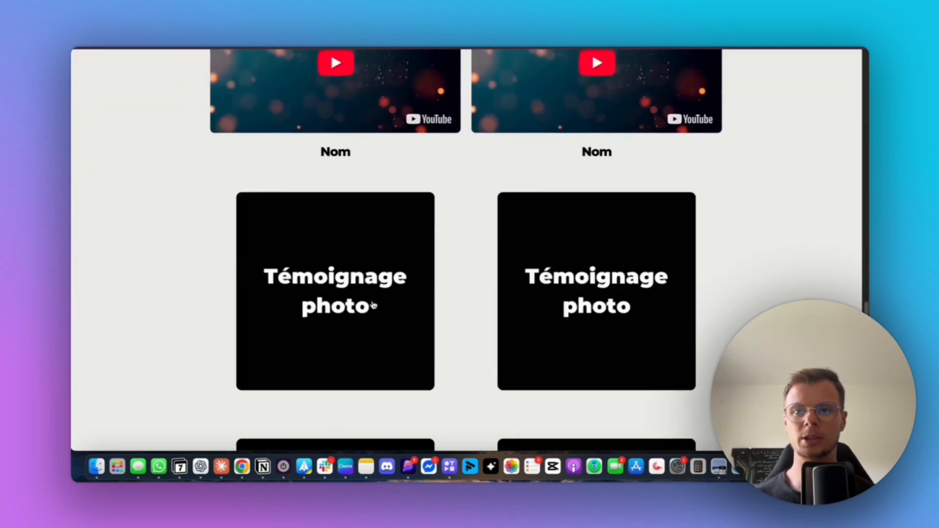
{"action": "scroll", "coordinate": [372, 305], "scroll_direction": "down", "scroll_amount": 10}
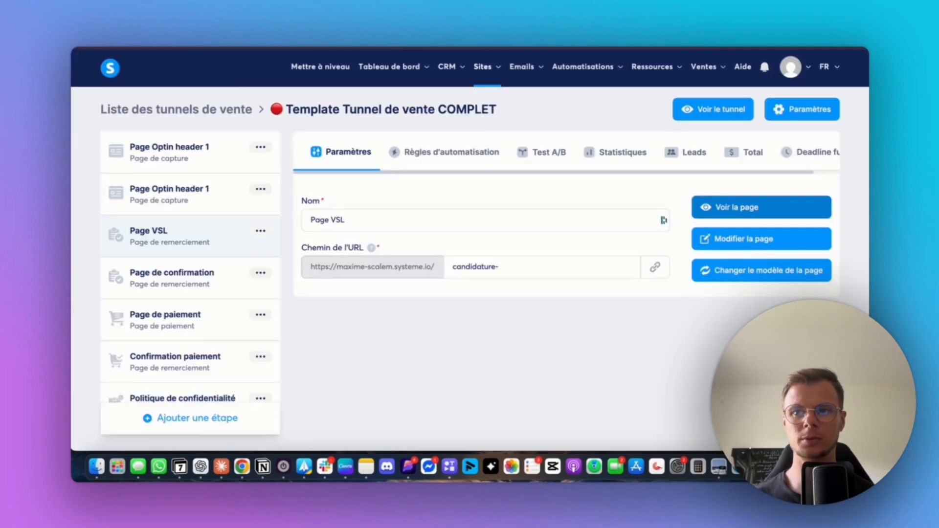
- Preview the funnel's Page de confirmation step and look at its video section
{"action": "left_click", "coordinate": [182, 276]}
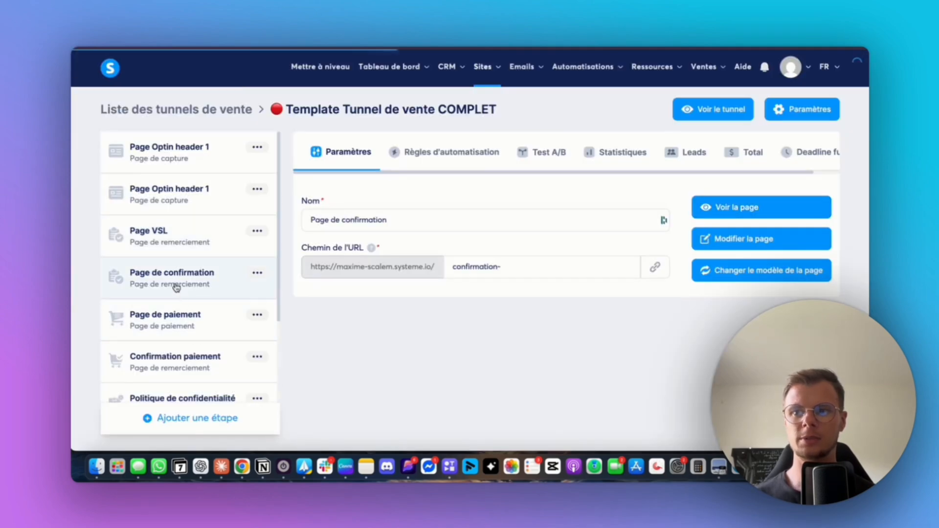
{"action": "left_click", "coordinate": [709, 216]}
{"action": "scroll", "coordinate": [492, 254], "scroll_direction": "down", "scroll_amount": 3}
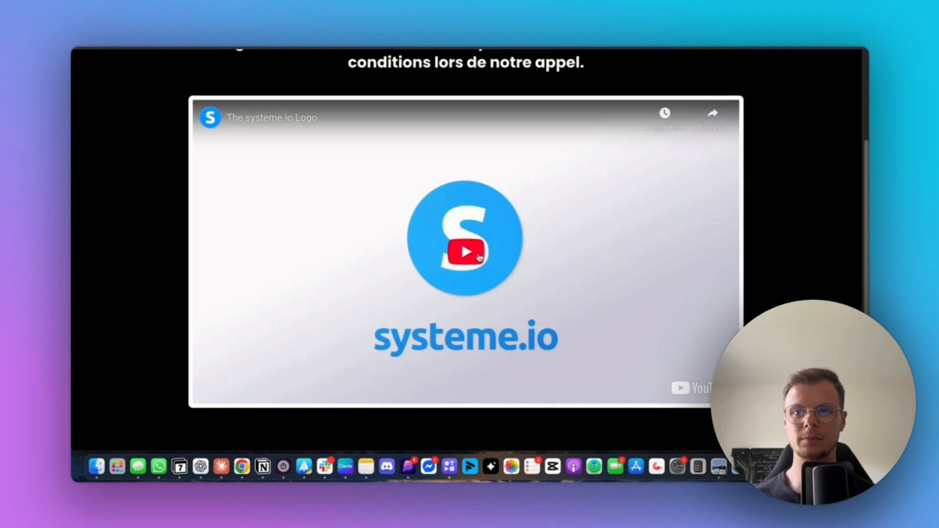
- Preview the funnel's Page de paiement step and look through its contact, delivery and payment form and module list
{"action": "scroll", "coordinate": [399, 271], "scroll_direction": "down", "scroll_amount": 1}
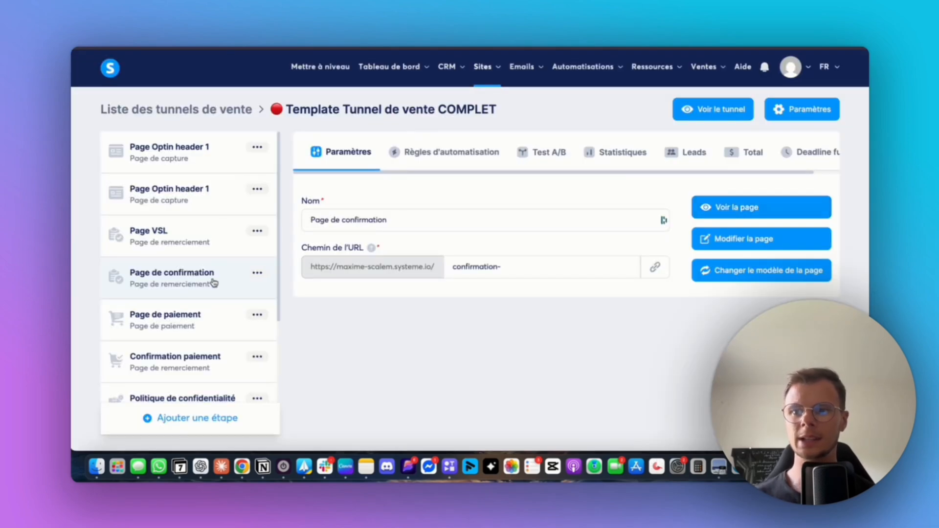
{"action": "left_click", "coordinate": [195, 315]}
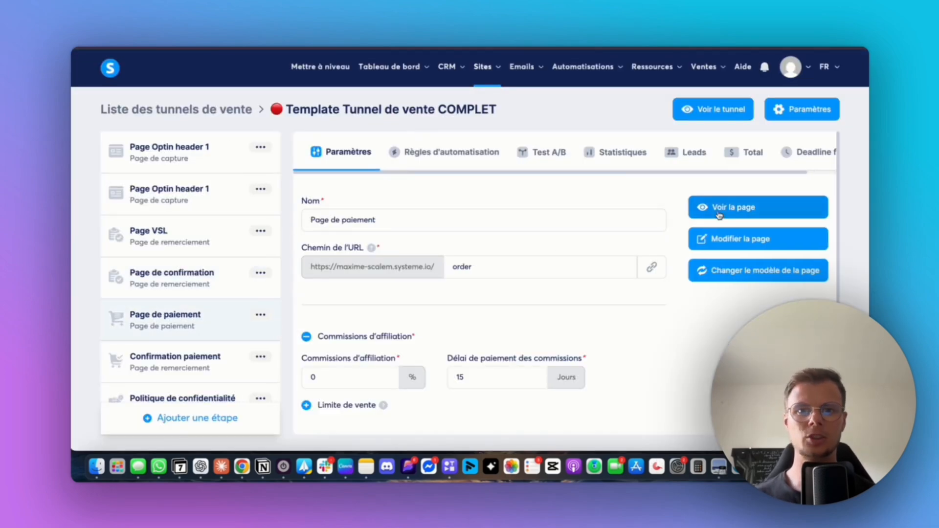
{"action": "left_click", "coordinate": [759, 207]}
{"action": "scroll", "coordinate": [479, 264], "scroll_direction": "down", "scroll_amount": 1}
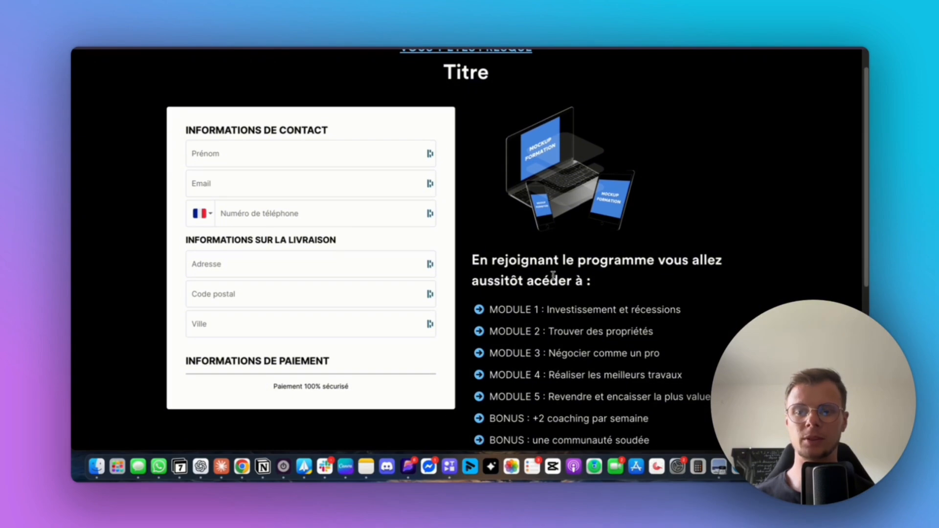
{"action": "scroll", "coordinate": [612, 176], "scroll_direction": "down", "scroll_amount": 10}
{"action": "scroll", "coordinate": [449, 210], "scroll_direction": "up", "scroll_amount": 11}
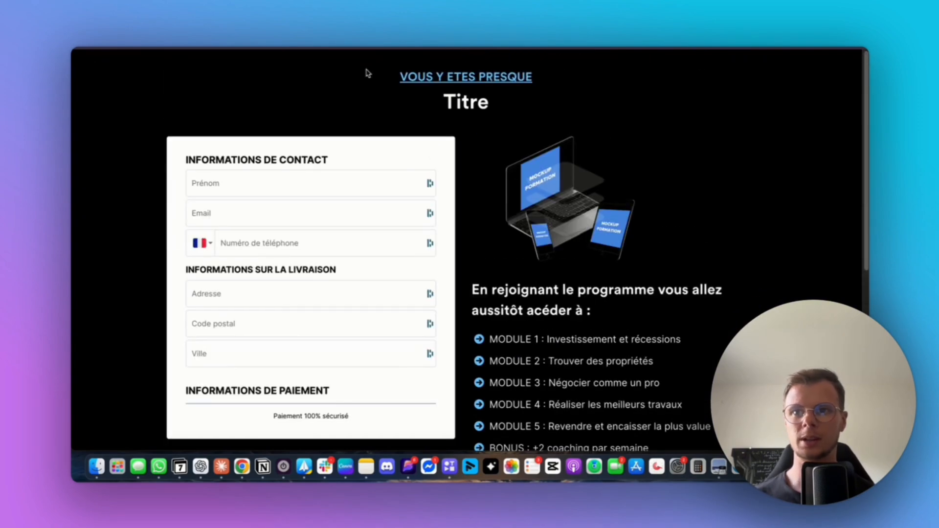
{"action": "key", "text": "super+w"}
- Preview the Confirmation paiement step and look through its WhatsApp community and Instagram sections down to the footer
{"action": "scroll", "coordinate": [188, 343], "scroll_direction": "down", "scroll_amount": 1}
{"action": "left_click", "coordinate": [186, 387]}
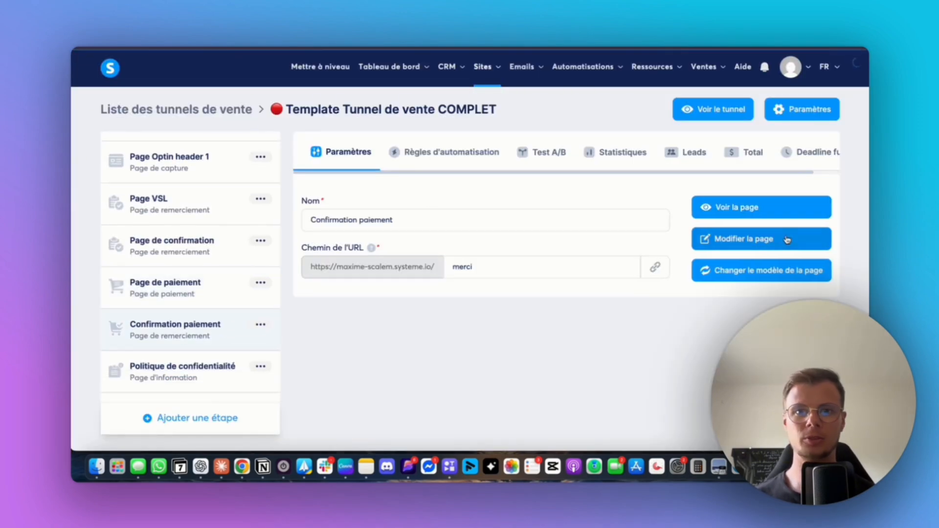
{"action": "left_click", "coordinate": [731, 240]}
{"action": "scroll", "coordinate": [597, 268], "scroll_direction": "down", "scroll_amount": 5}
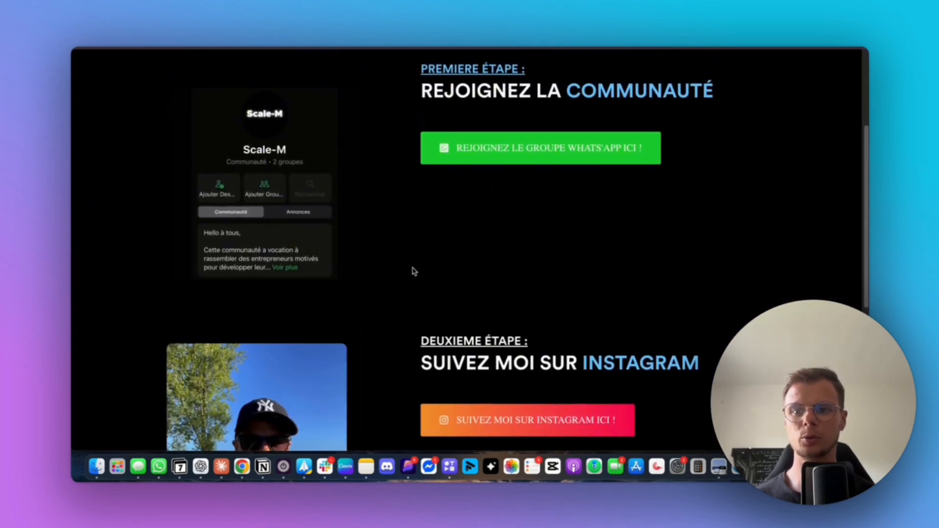
{"action": "scroll", "coordinate": [478, 411], "scroll_direction": "down", "scroll_amount": 5}
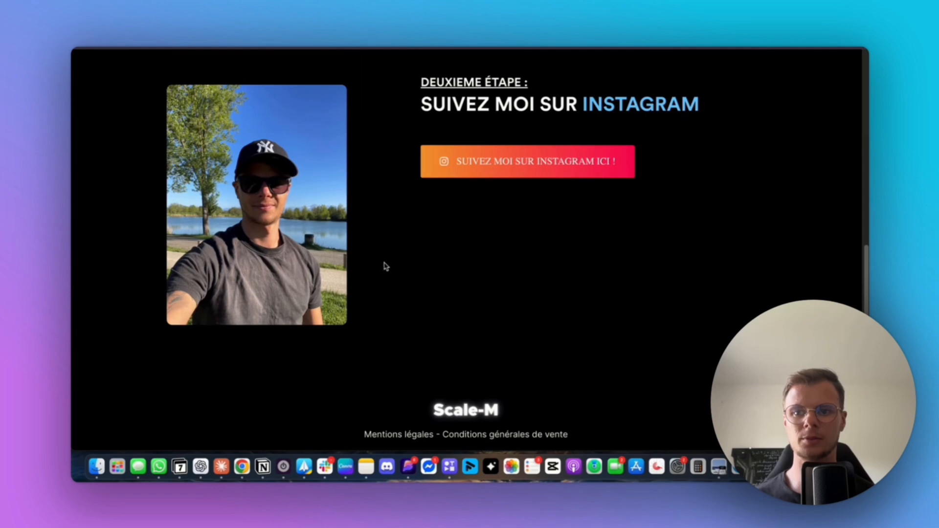
{"action": "scroll", "coordinate": [377, 261], "scroll_direction": "up", "scroll_amount": 8}
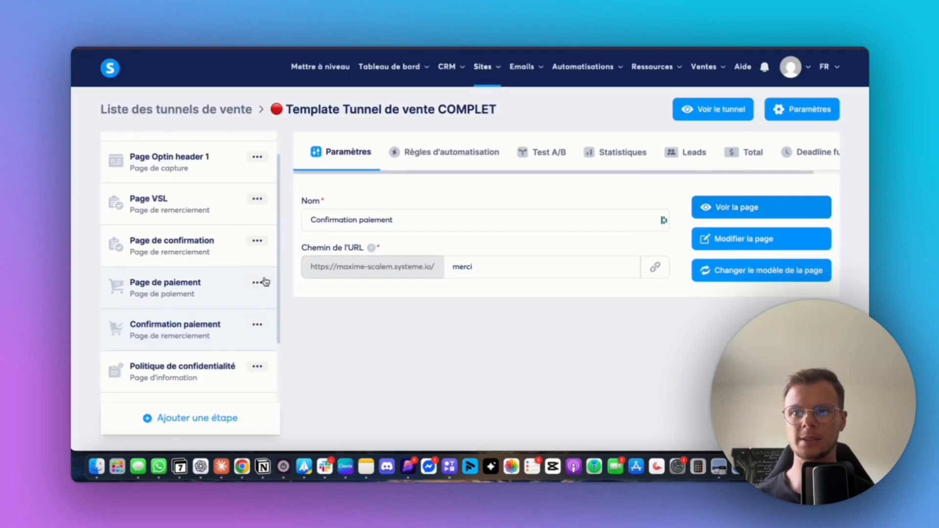
- Go back to the list of sales funnels, reopen Template Tunnel de vente COMPLET and look through its steps
{"action": "scroll", "coordinate": [210, 281], "scroll_direction": "up", "scroll_amount": 1}
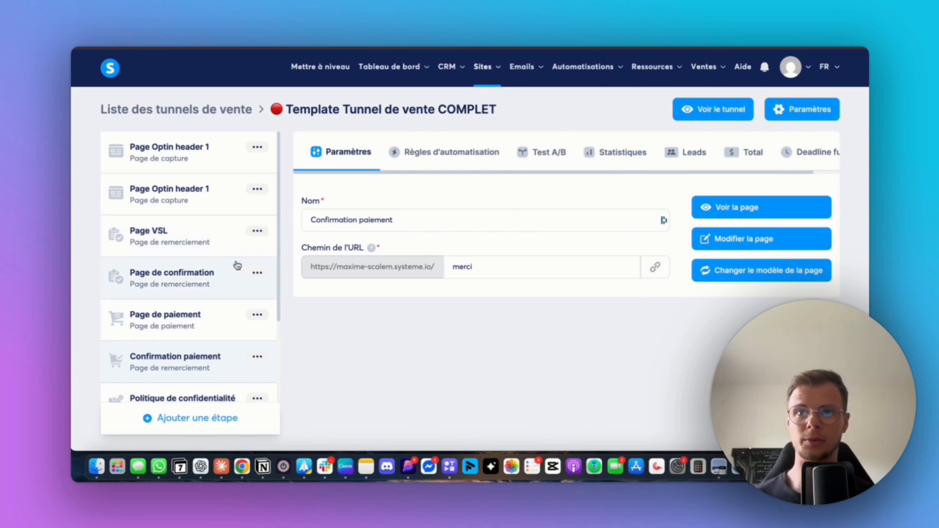
{"action": "mouse_move", "coordinate": [489, 84]}
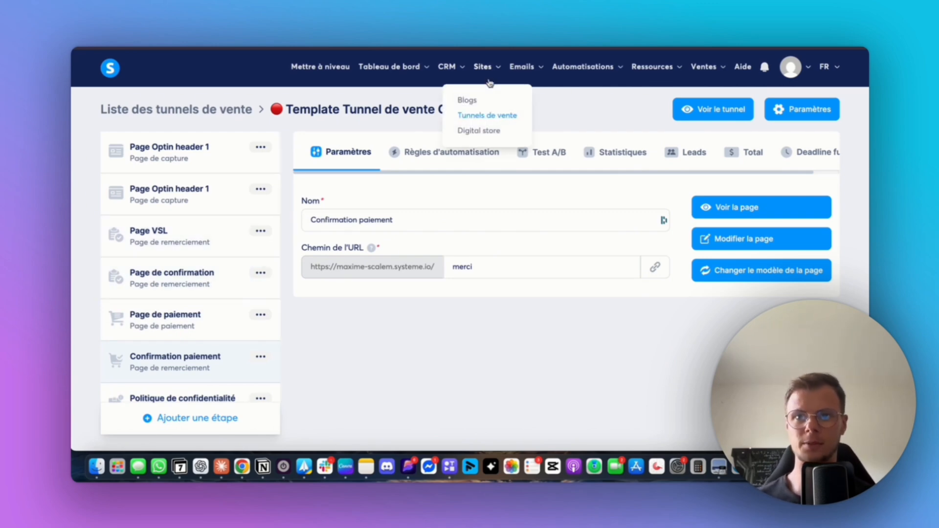
{"action": "left_click", "coordinate": [489, 117]}
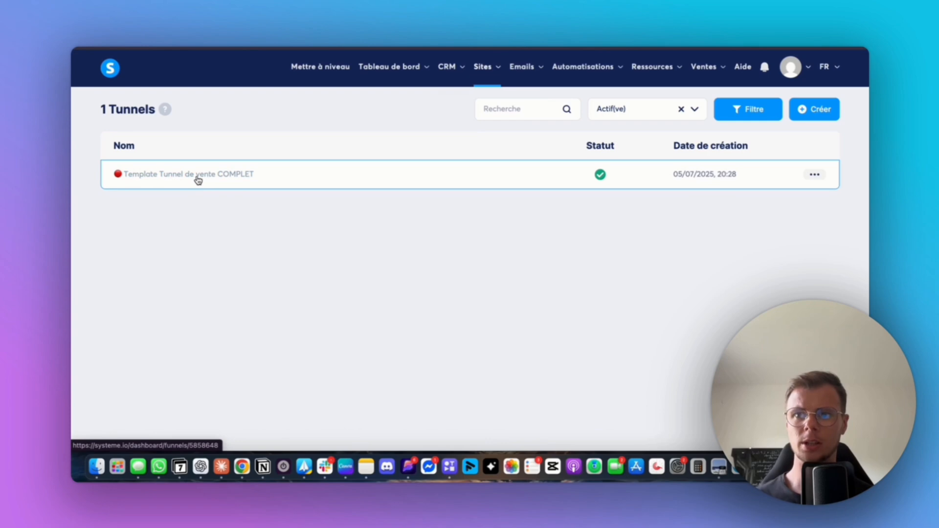
{"action": "left_click", "coordinate": [224, 175]}
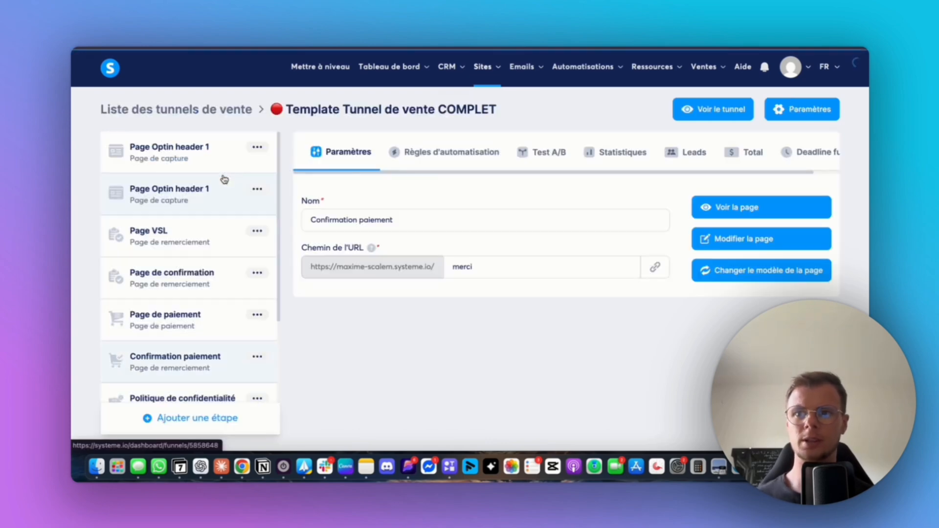
{"action": "scroll", "coordinate": [221, 208], "scroll_direction": "down", "scroll_amount": 3}
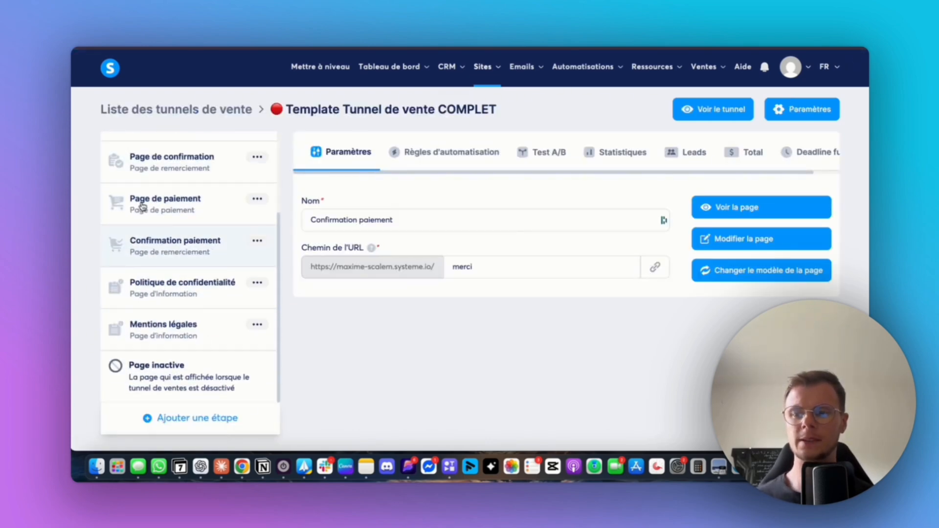
{"action": "scroll", "coordinate": [200, 215], "scroll_direction": "up", "scroll_amount": 3}
{"action": "scroll", "coordinate": [196, 294], "scroll_direction": "down", "scroll_amount": 3}
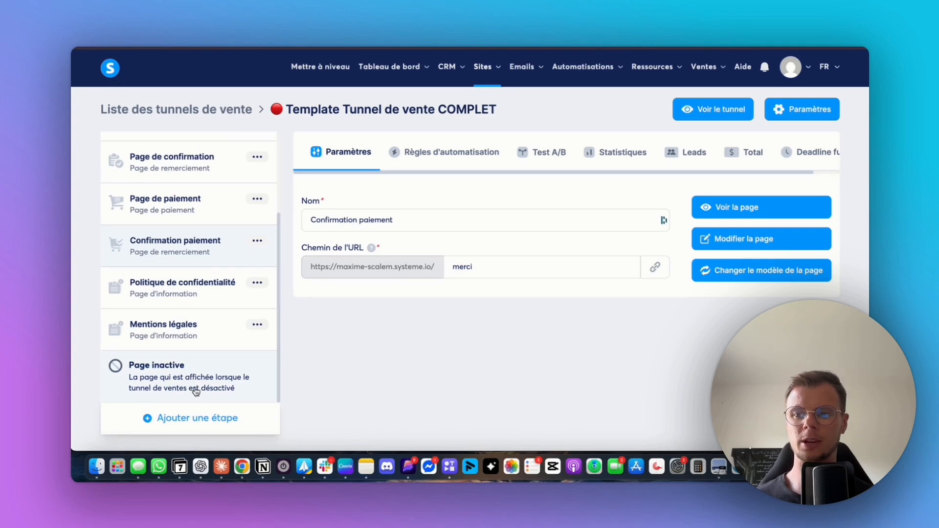
- Start a new funnel step named ffff and look through the available step types
{"action": "left_click", "coordinate": [211, 422]}
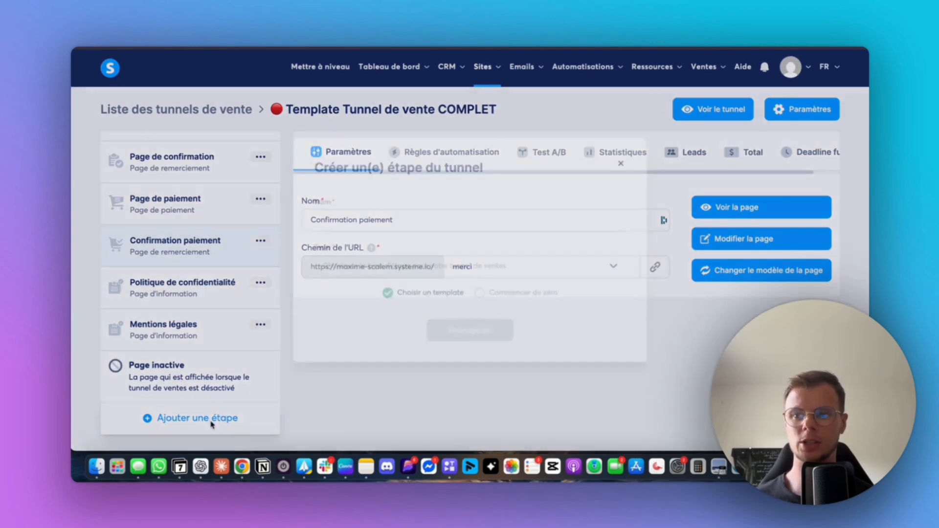
{"action": "left_click", "coordinate": [380, 222]}
{"action": "type", "text": "ffff"}
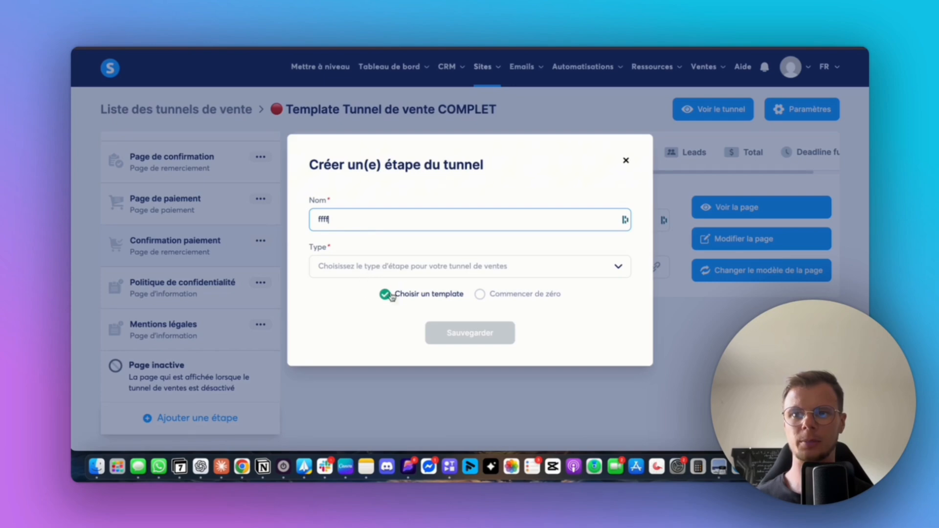
{"action": "left_click", "coordinate": [419, 267]}
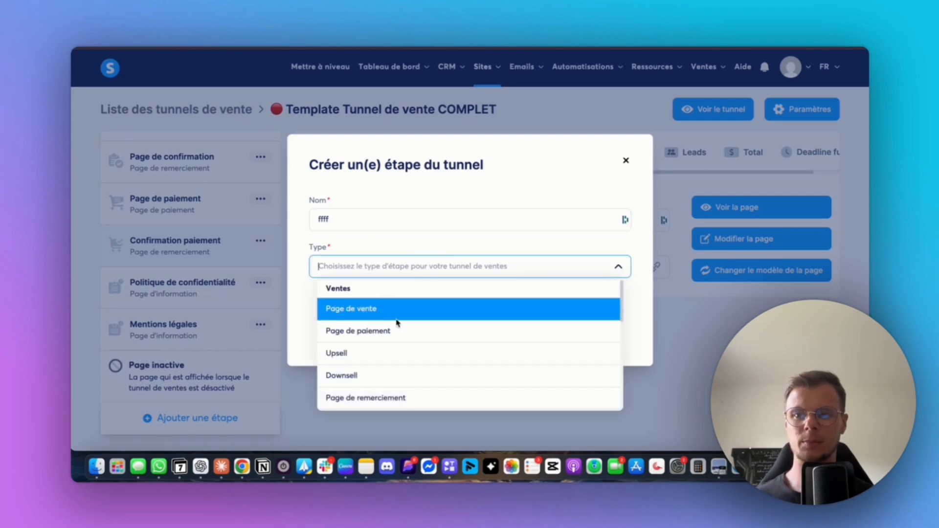
{"action": "scroll", "coordinate": [393, 299], "scroll_direction": "down", "scroll_amount": 2}
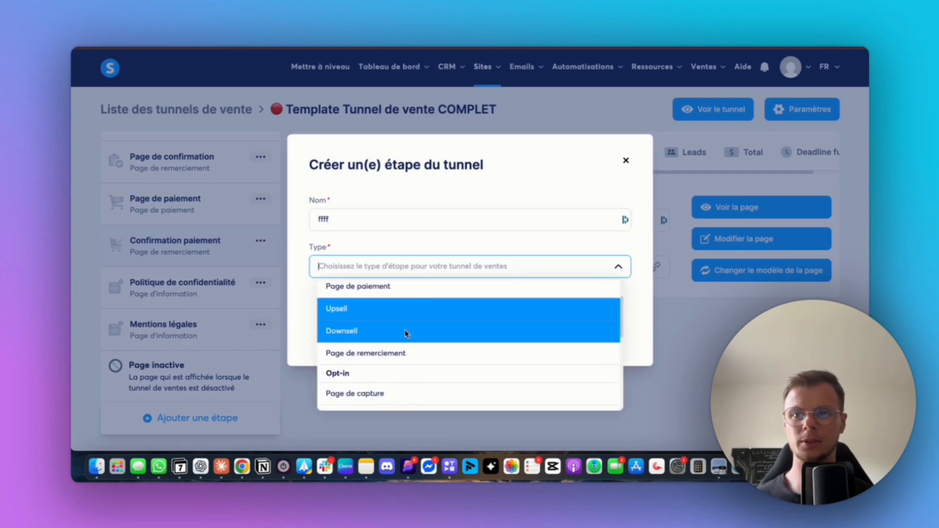
{"action": "scroll", "coordinate": [411, 338], "scroll_direction": "down", "scroll_amount": 4}
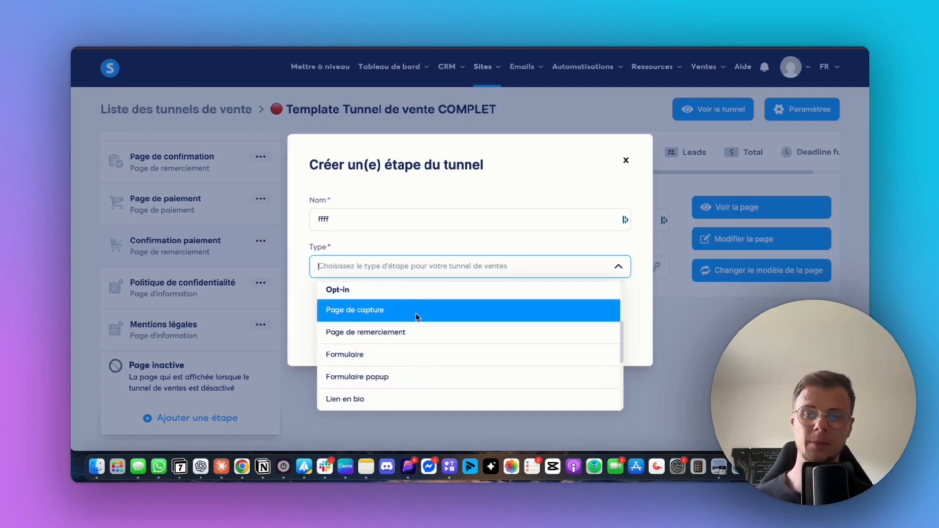
{"action": "scroll", "coordinate": [421, 332], "scroll_direction": "down", "scroll_amount": 1}
{"action": "scroll", "coordinate": [425, 340], "scroll_direction": "down", "scroll_amount": 5}
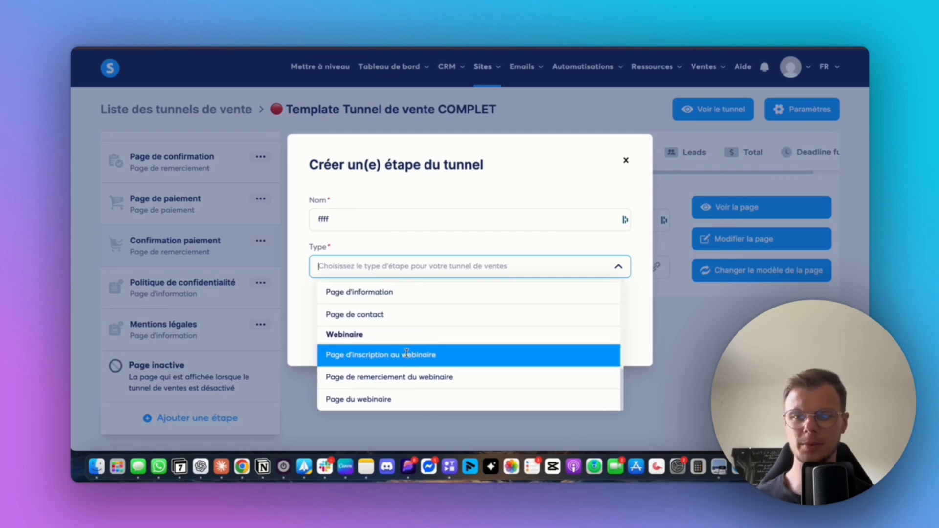
{"action": "scroll", "coordinate": [437, 361], "scroll_direction": "up", "scroll_amount": 6}
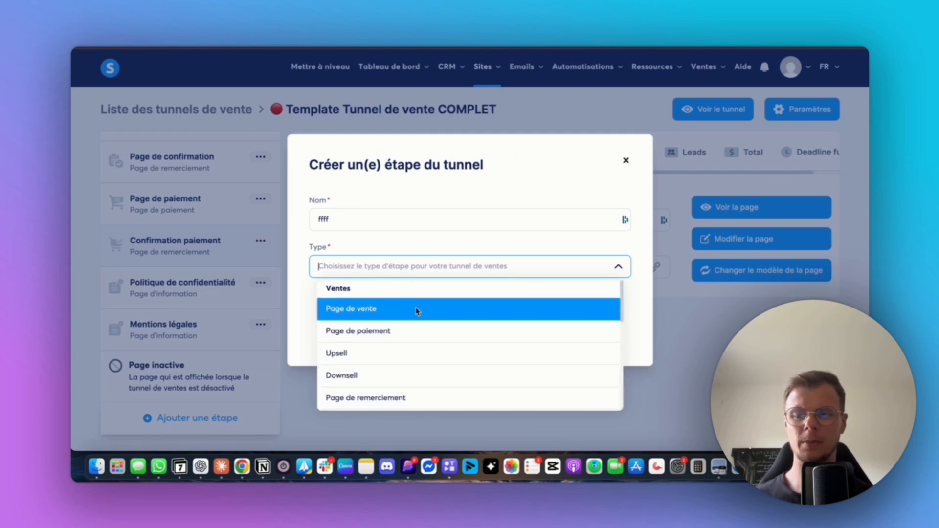
- Set the new step's type to Page de capture, keep Choisir un template as the starting point, and save it
{"action": "scroll", "coordinate": [418, 310], "scroll_direction": "down", "scroll_amount": 3}
{"action": "scroll", "coordinate": [416, 354], "scroll_direction": "down", "scroll_amount": 1}
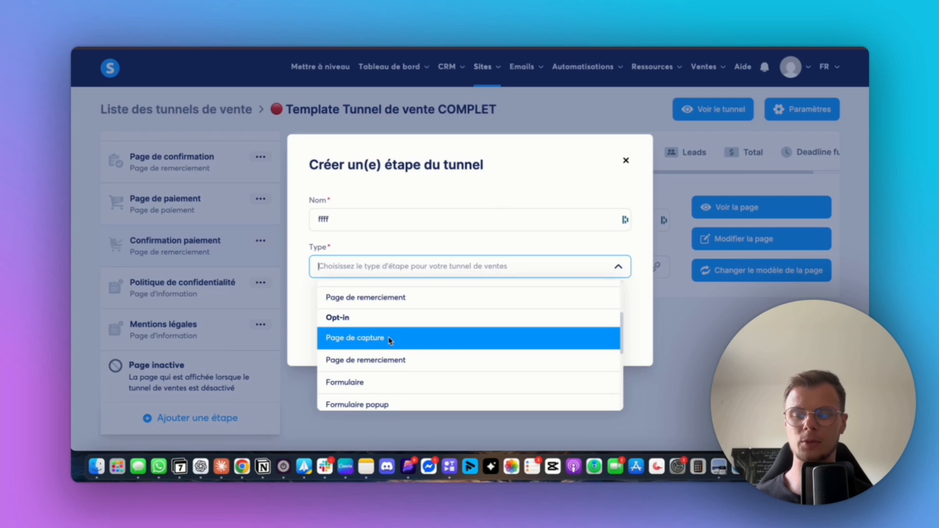
{"action": "left_click", "coordinate": [387, 341]}
{"action": "left_click", "coordinate": [489, 333]}
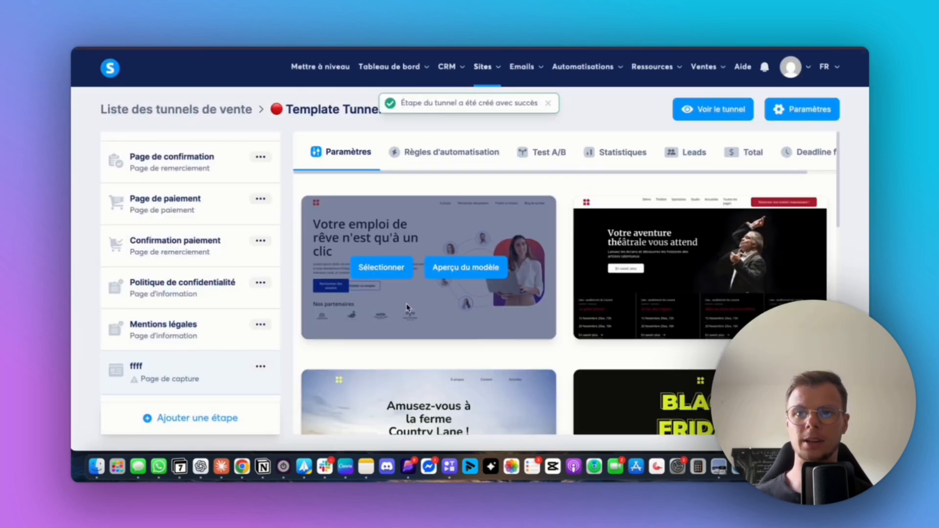
- Apply the "Votre emploi de rêve n'est qu'à un clic" template to the ffff step and open its page for editing
{"action": "scroll", "coordinate": [390, 288], "scroll_direction": "down", "scroll_amount": 4}
{"action": "scroll", "coordinate": [391, 254], "scroll_direction": "up", "scroll_amount": 4}
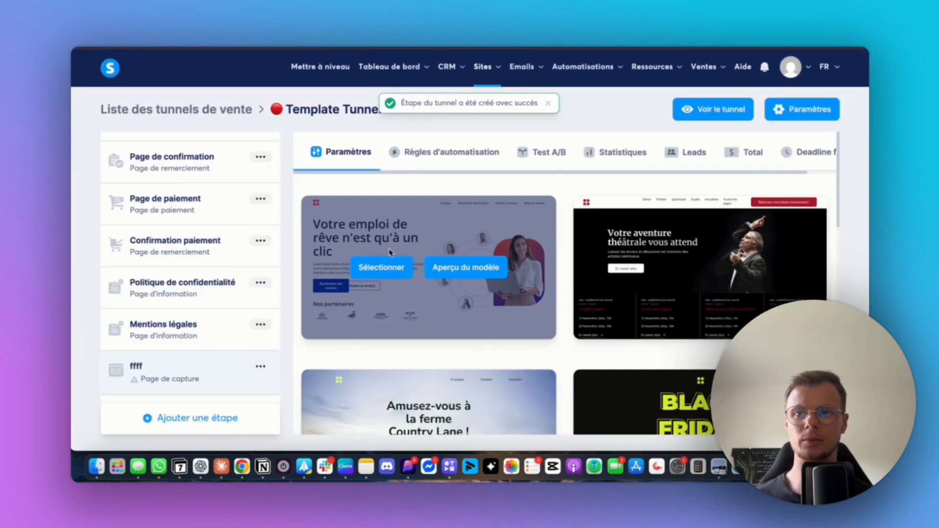
{"action": "scroll", "coordinate": [451, 305], "scroll_direction": "down", "scroll_amount": 1}
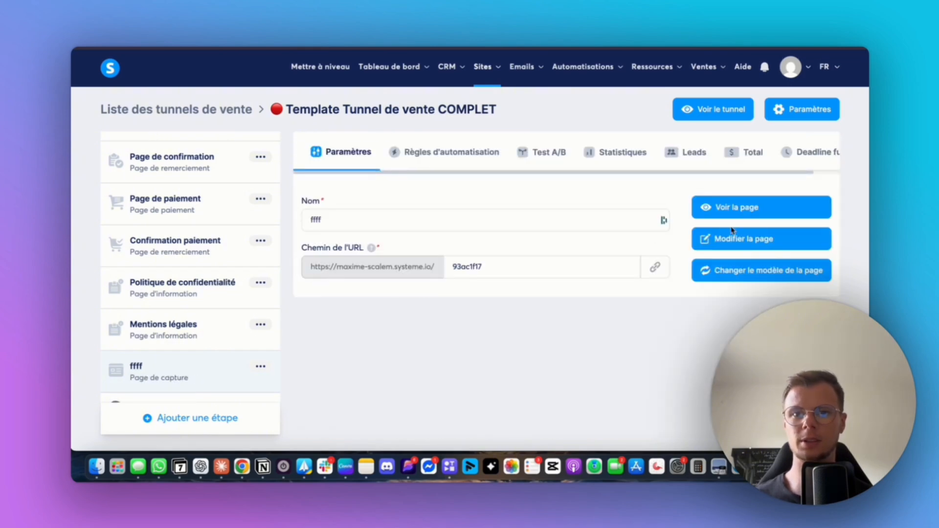
{"action": "scroll", "coordinate": [219, 285], "scroll_direction": "down", "scroll_amount": 1}
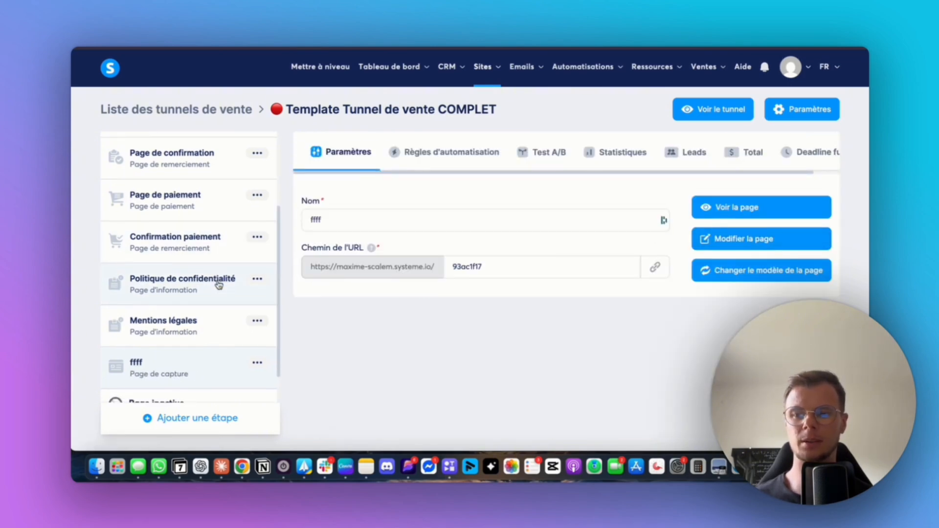
{"action": "scroll", "coordinate": [219, 286], "scroll_direction": "down", "scroll_amount": 2}
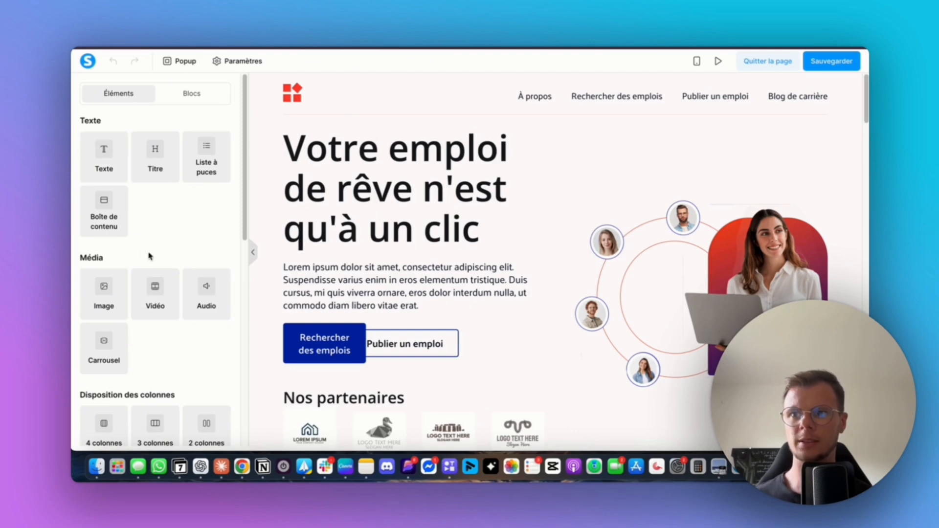
- Look through the page editor's text, media, column layout, form and social elements
{"action": "scroll", "coordinate": [106, 212], "scroll_direction": "down", "scroll_amount": 2}
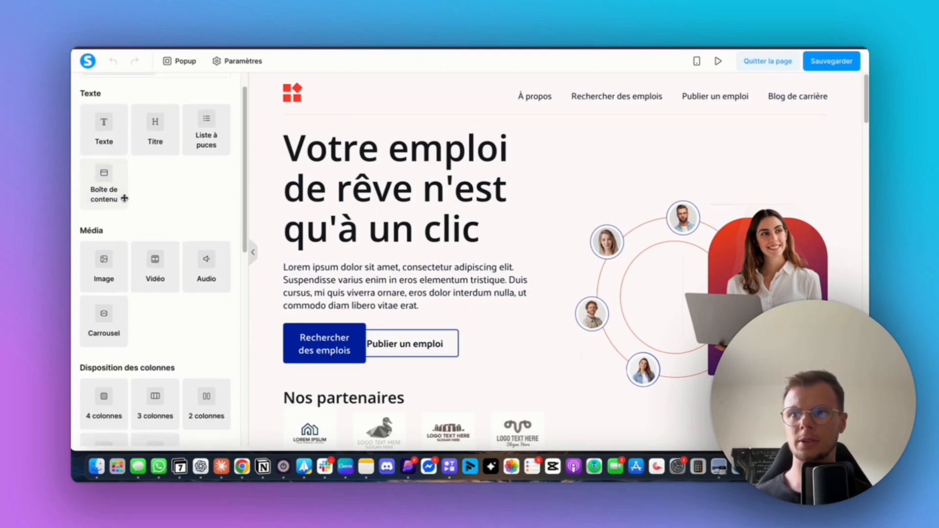
{"action": "scroll", "coordinate": [158, 264], "scroll_direction": "down", "scroll_amount": 5}
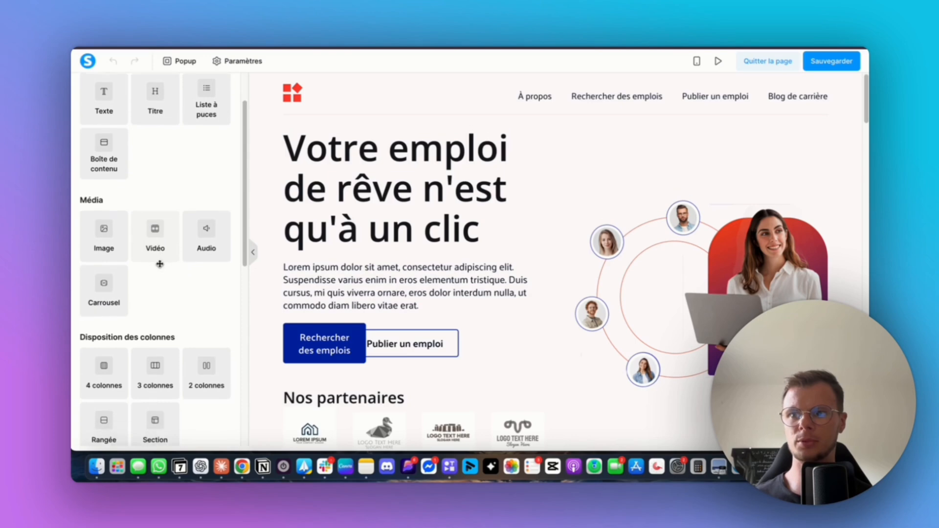
{"action": "scroll", "coordinate": [153, 244], "scroll_direction": "down", "scroll_amount": 10}
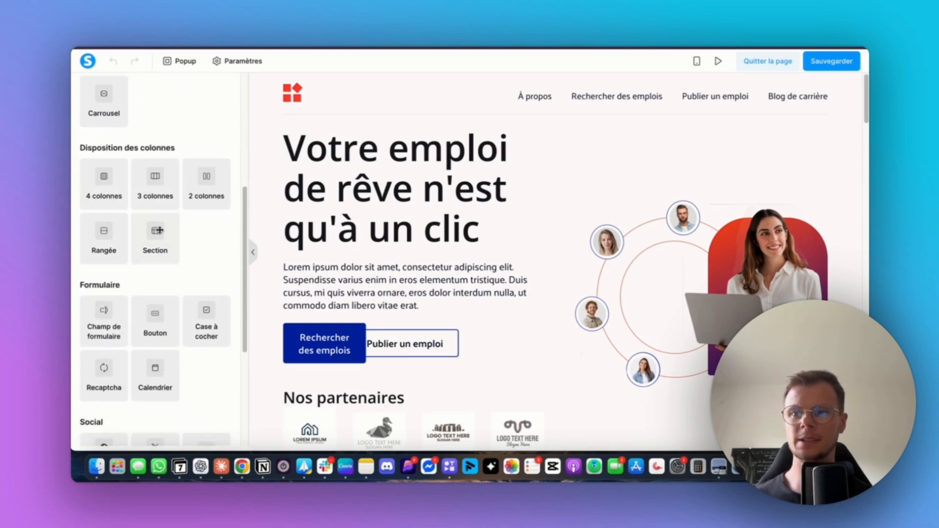
{"action": "scroll", "coordinate": [154, 245], "scroll_direction": "down", "scroll_amount": 2}
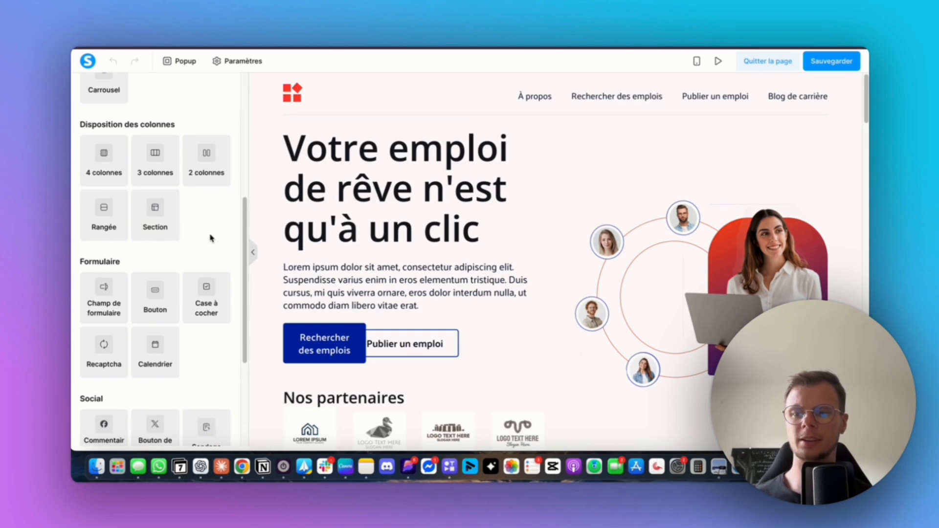
{"action": "scroll", "coordinate": [179, 225], "scroll_direction": "down", "scroll_amount": 2}
{"action": "scroll", "coordinate": [106, 196], "scroll_direction": "down", "scroll_amount": 5}
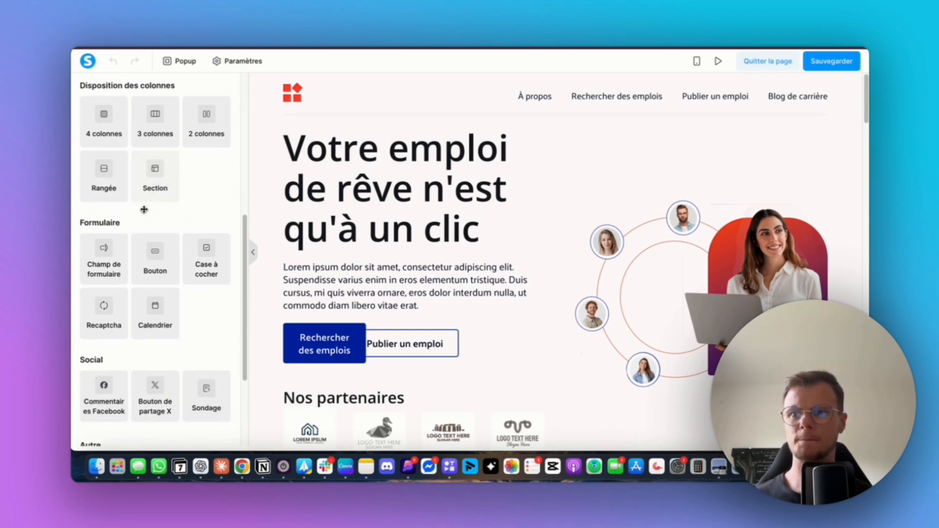
- Add a Champ de formulaire element between the Nos partenaires logos and the statistics cards
{"action": "left_click_drag", "start_coordinate": [102, 217], "coordinate": [389, 247]}
{"action": "scroll", "coordinate": [407, 240], "scroll_direction": "down", "scroll_amount": 5}
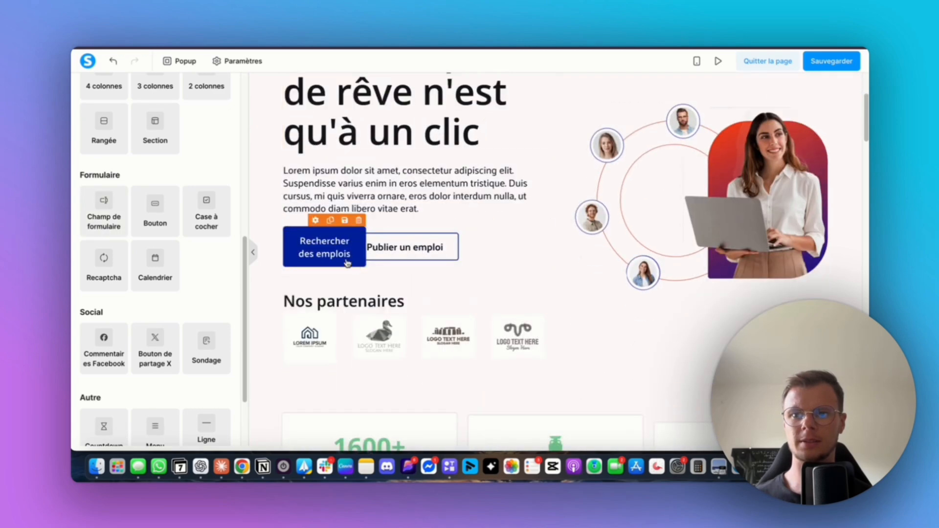
{"action": "left_click_drag", "start_coordinate": [100, 230], "coordinate": [371, 380]}
{"action": "scroll", "coordinate": [371, 379], "scroll_direction": "down", "scroll_amount": 5}
- Open the settings of the form field below the Nos partenaires logos and review its data type options
{"action": "left_click", "coordinate": [377, 250]}
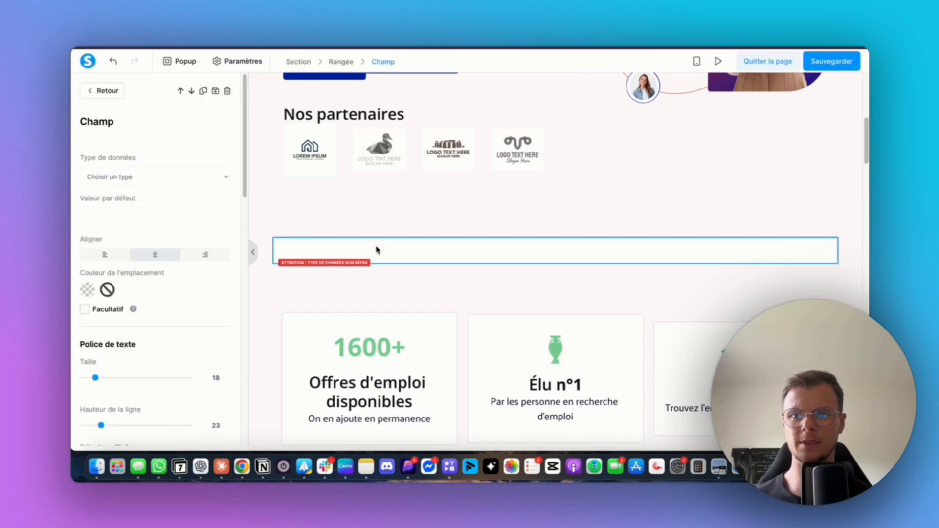
{"action": "left_click", "coordinate": [127, 180]}
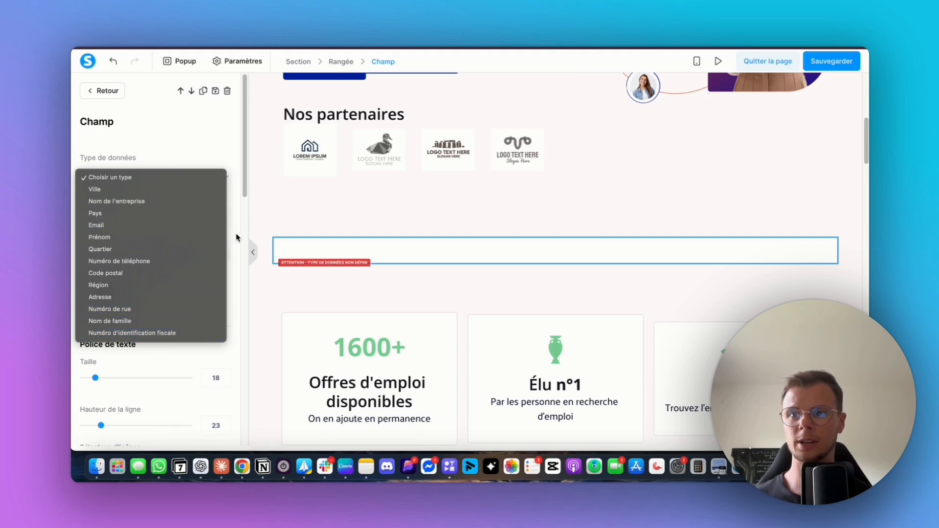
{"action": "left_click", "coordinate": [233, 239]}
{"action": "key", "text": "Escape"}
- Add a Bouton element below the form field and review its action and text settings
{"action": "left_click_drag", "start_coordinate": [155, 248], "coordinate": [462, 260]}
{"action": "left_click", "coordinate": [525, 305]}
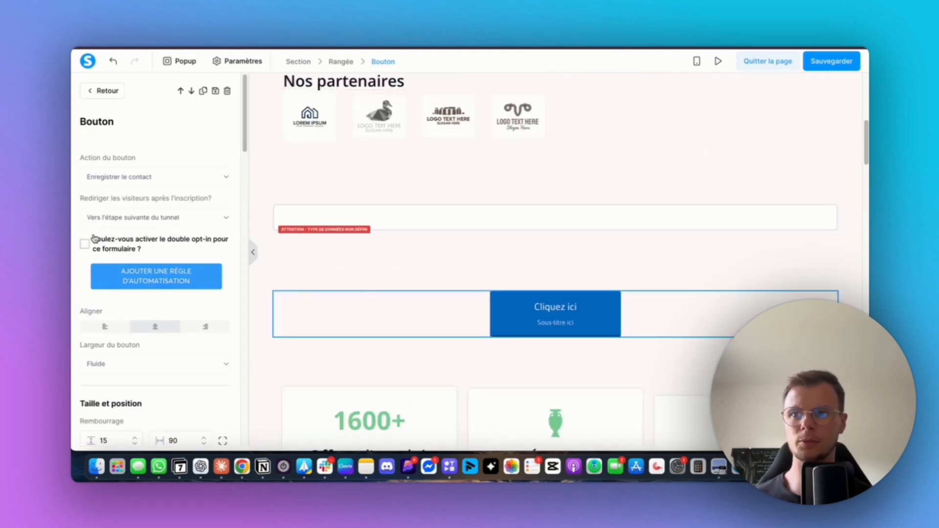
{"action": "left_click", "coordinate": [132, 176]}
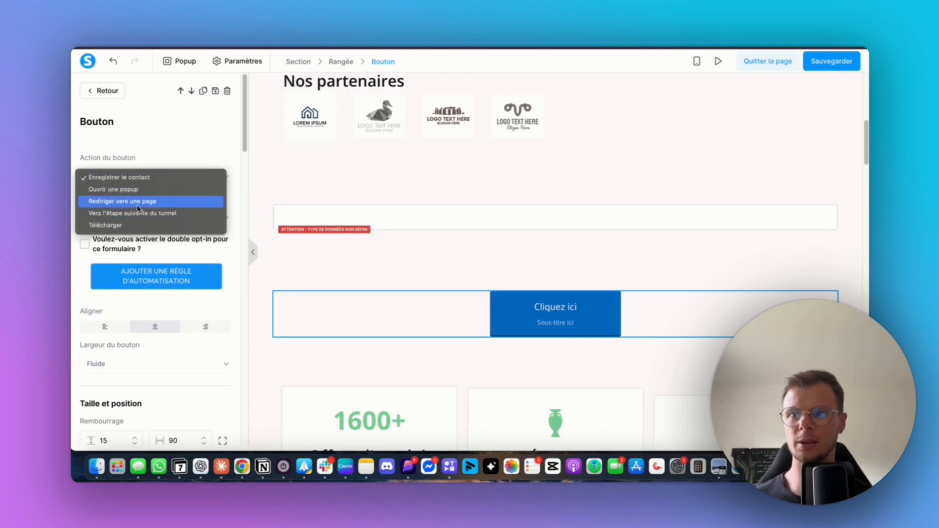
{"action": "left_click", "coordinate": [438, 311]}
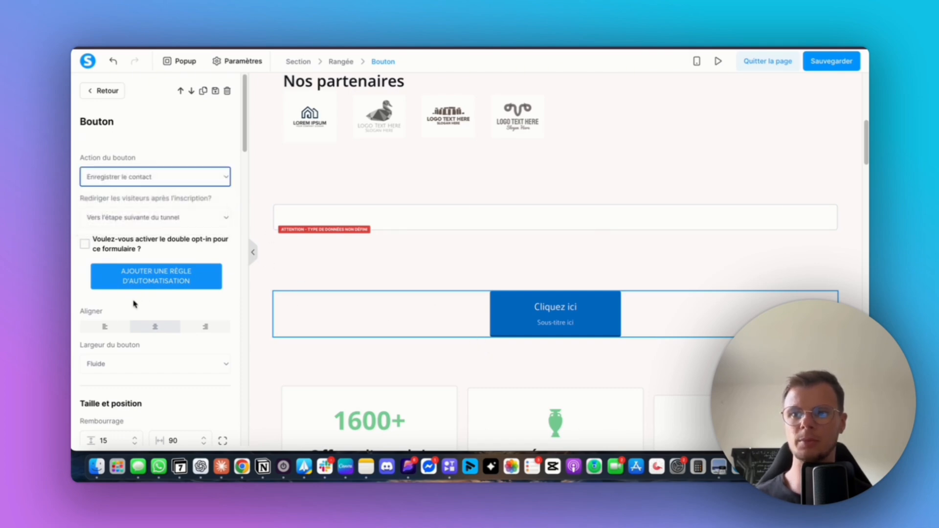
{"action": "scroll", "coordinate": [134, 304], "scroll_direction": "down", "scroll_amount": 10}
{"action": "scroll", "coordinate": [139, 332], "scroll_direction": "down", "scroll_amount": 2}
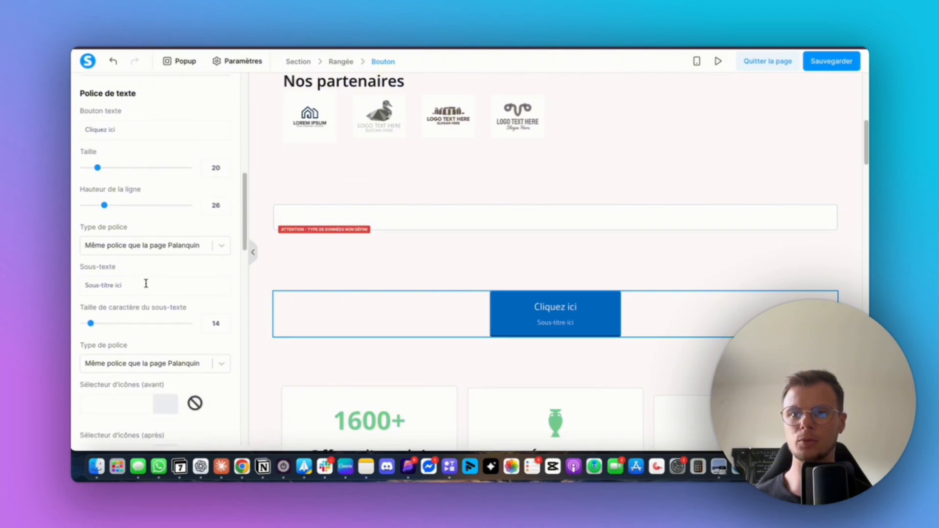
{"action": "scroll", "coordinate": [139, 303], "scroll_direction": "up", "scroll_amount": 12}
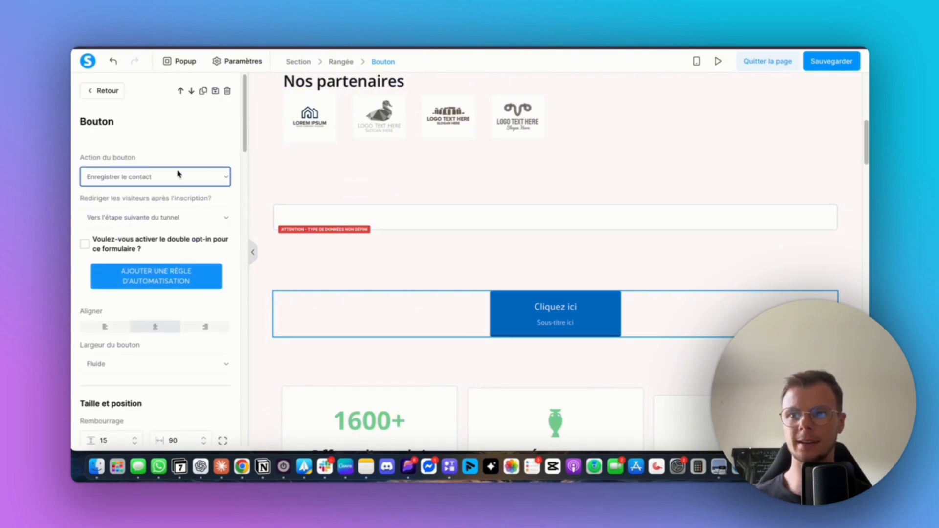
- Add a Case à cocher element below the Cliquez ici button and a Recaptcha element beneath that checkbox
{"action": "left_click", "coordinate": [108, 91]}
{"action": "scroll", "coordinate": [125, 287], "scroll_direction": "down", "scroll_amount": 6}
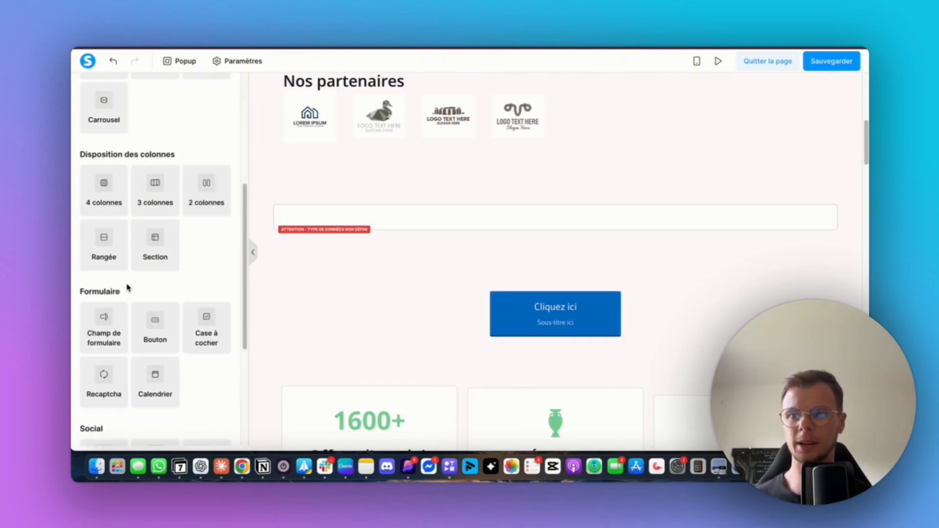
{"action": "left_click_drag", "start_coordinate": [206, 272], "coordinate": [499, 357]}
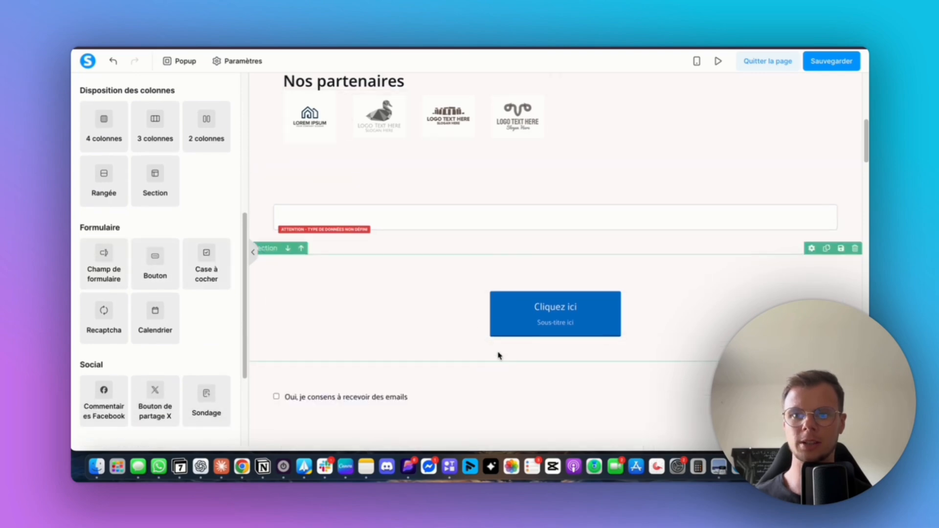
{"action": "scroll", "coordinate": [313, 209], "scroll_direction": "down", "scroll_amount": 4}
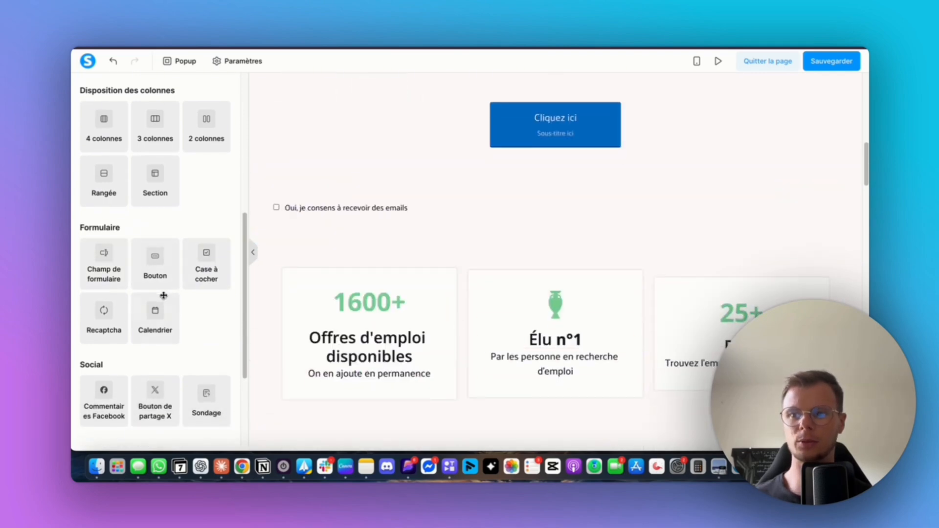
{"action": "left_click_drag", "start_coordinate": [104, 327], "coordinate": [378, 266]}
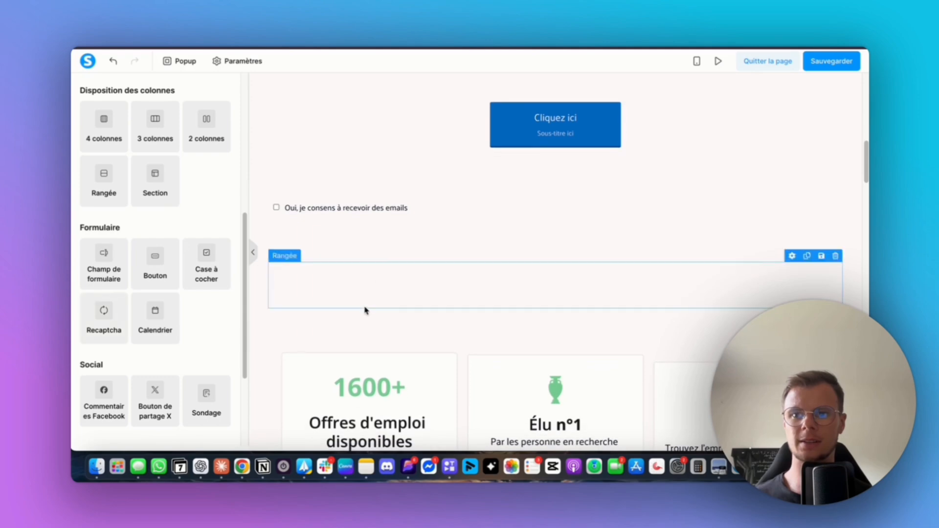
- Add a Countdown element between the email consent checkbox and the reCAPTCHA, and check it on the widened canvas
{"action": "scroll", "coordinate": [115, 336], "scroll_direction": "down", "scroll_amount": 3}
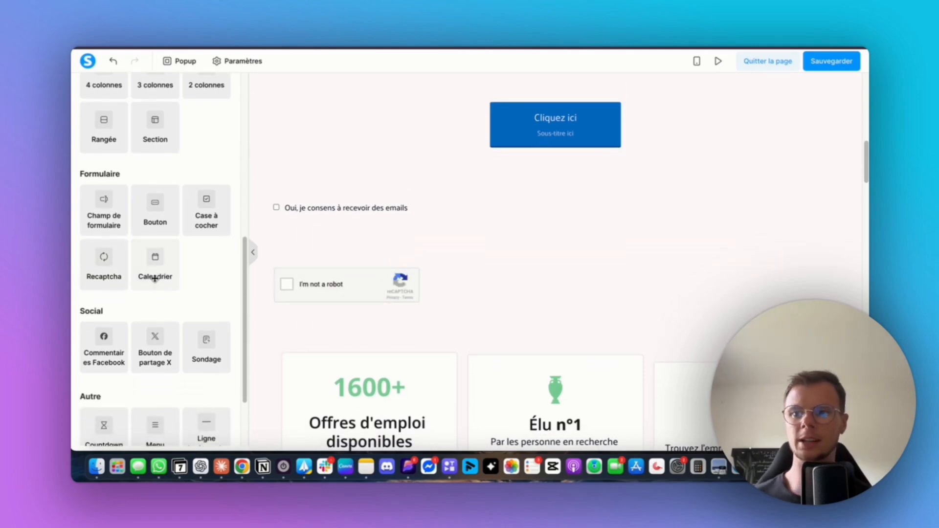
{"action": "scroll", "coordinate": [156, 279], "scroll_direction": "down", "scroll_amount": 3}
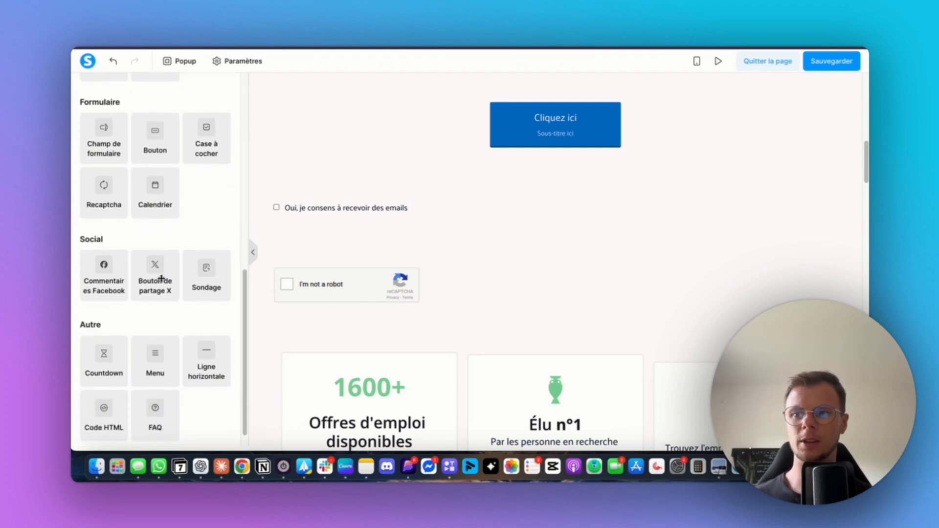
{"action": "scroll", "coordinate": [162, 286], "scroll_direction": "down", "scroll_amount": 1}
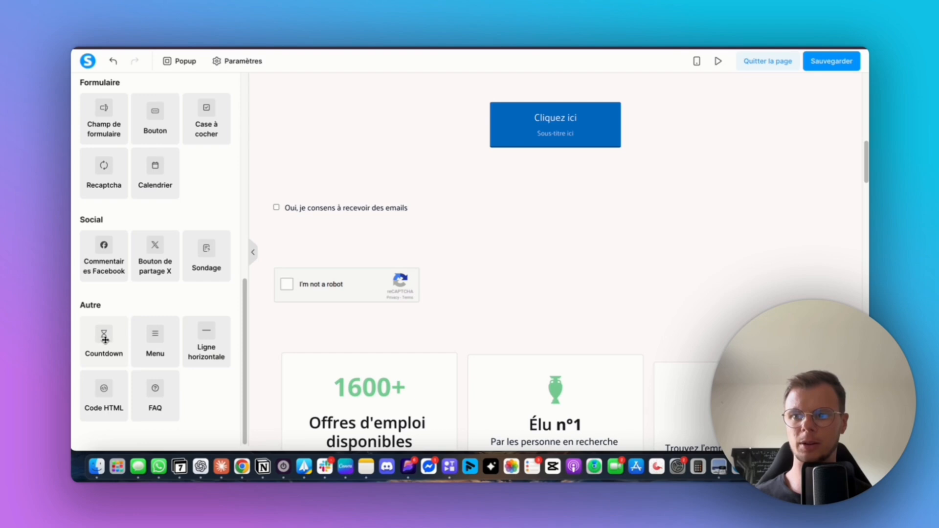
{"action": "left_click_drag", "start_coordinate": [104, 337], "coordinate": [413, 241]}
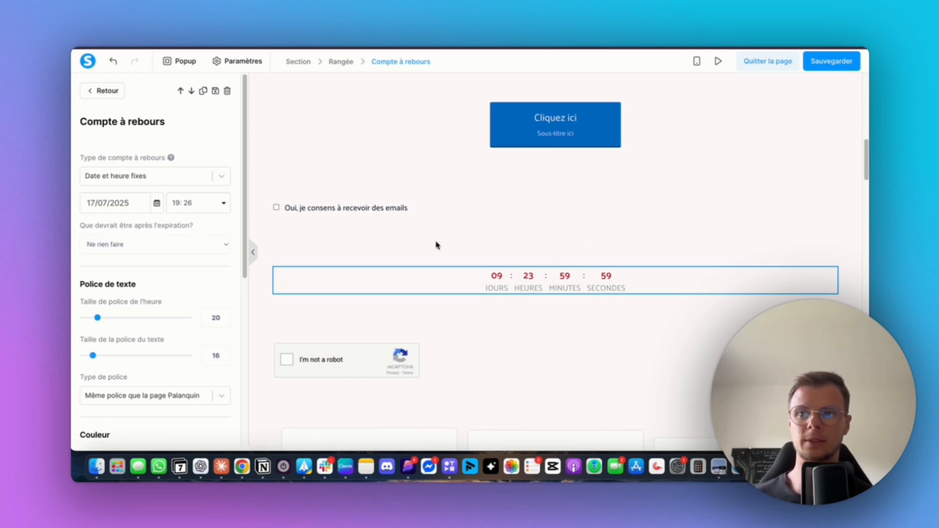
{"action": "left_click", "coordinate": [253, 252]}
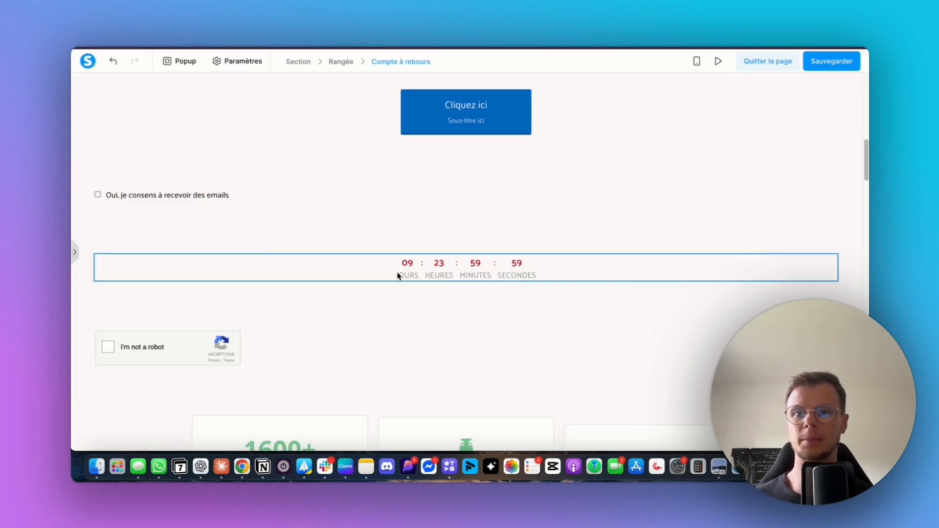
{"action": "left_click", "coordinate": [74, 252]}
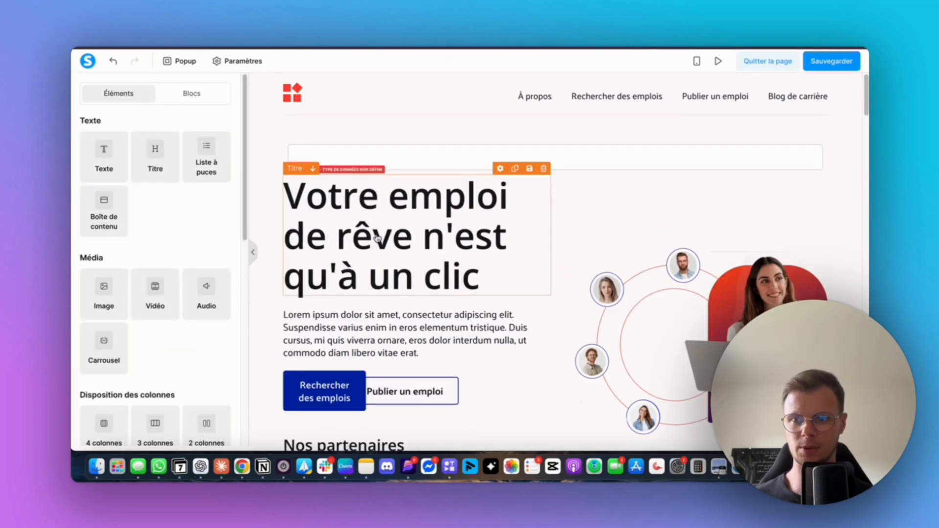
- Review the padding and background settings of the page header section and the hero section
{"action": "scroll", "coordinate": [204, 247], "scroll_direction": "down", "scroll_amount": 2}
{"action": "scroll", "coordinate": [204, 248], "scroll_direction": "up", "scroll_amount": 2}
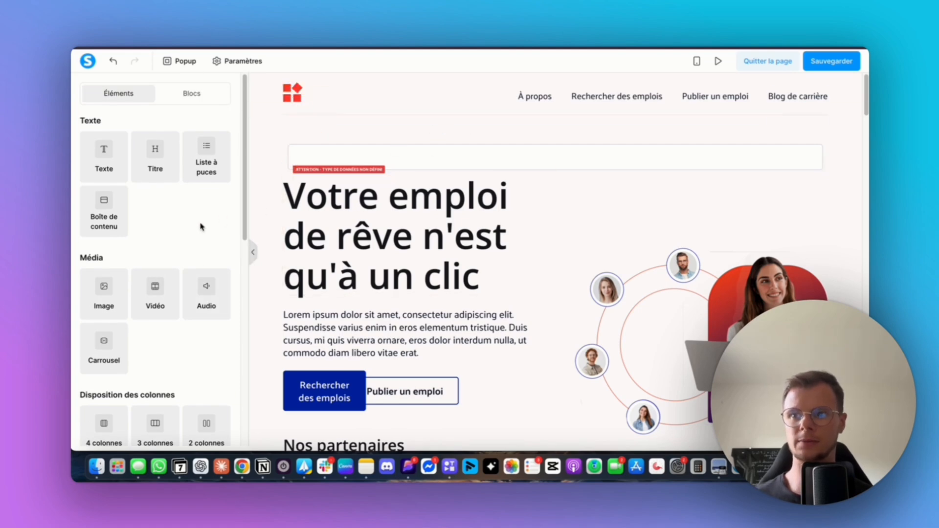
{"action": "scroll", "coordinate": [196, 230], "scroll_direction": "down", "scroll_amount": 1}
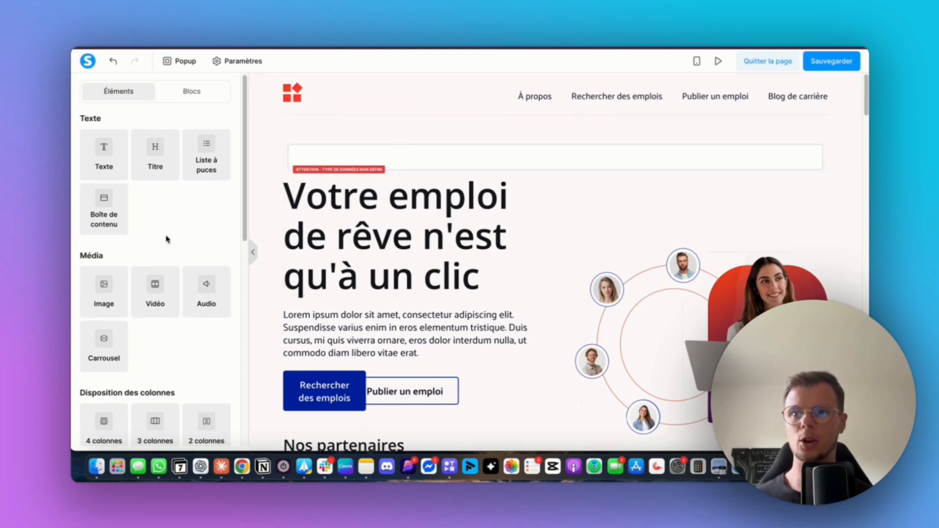
{"action": "left_click", "coordinate": [253, 253]}
{"action": "left_click", "coordinate": [95, 100]}
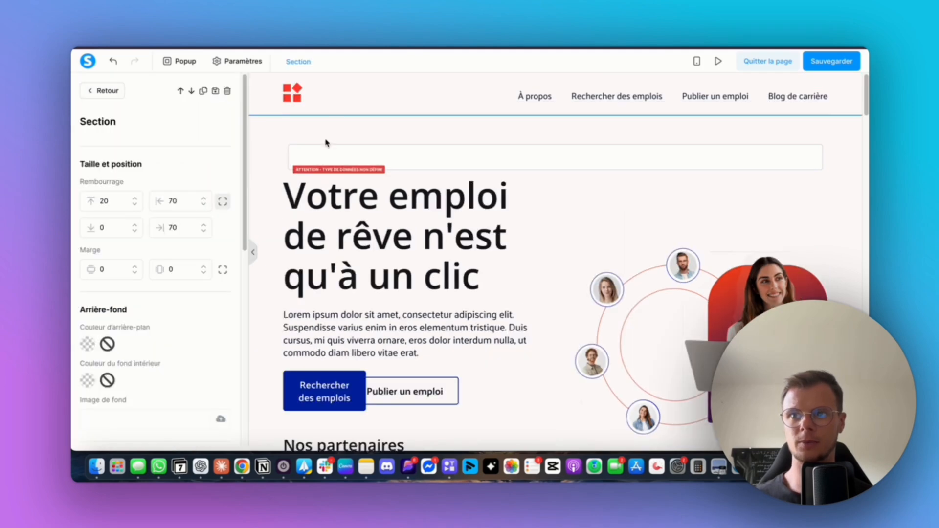
{"action": "left_click", "coordinate": [253, 253]}
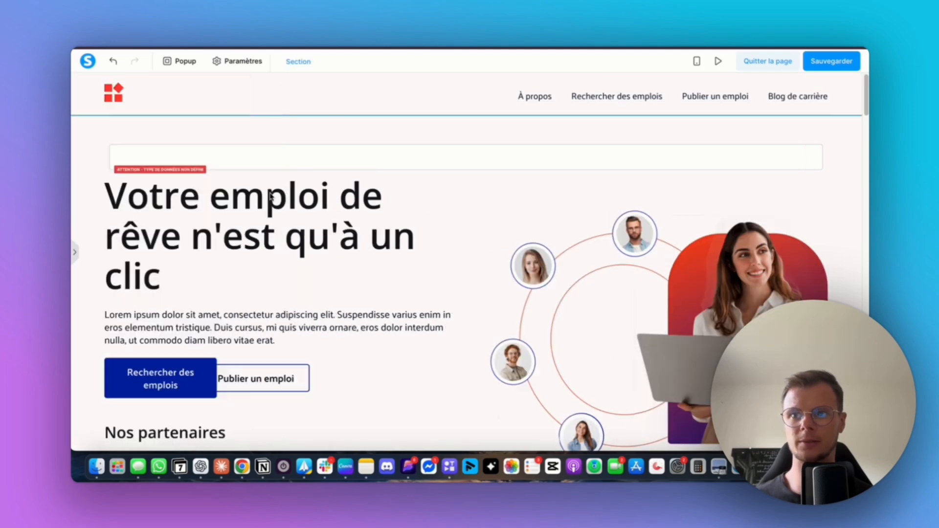
{"action": "left_click", "coordinate": [97, 141]}
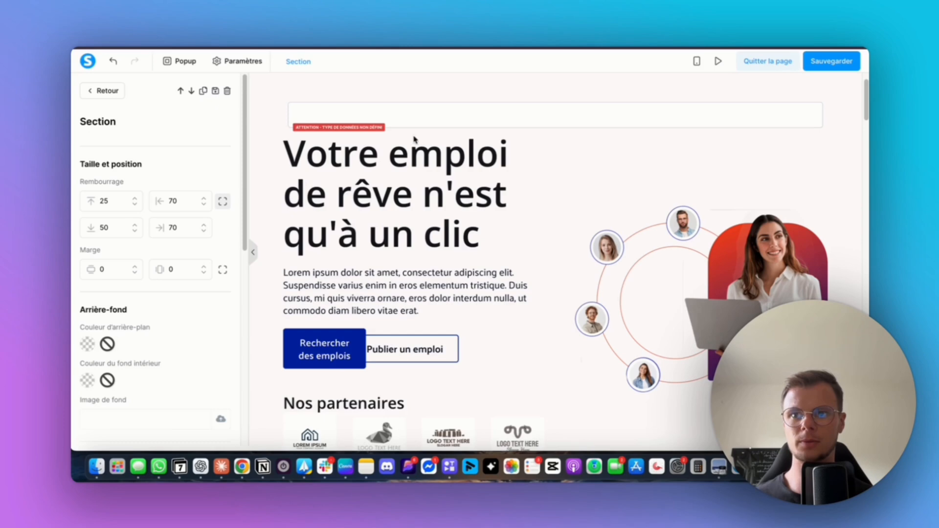
{"action": "left_click", "coordinate": [253, 252]}
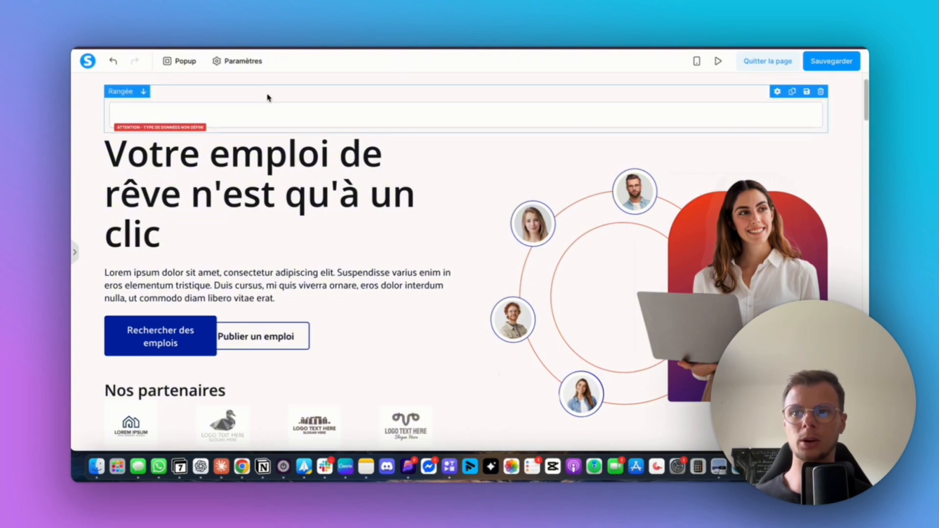
- Look over the hero section's title, image and partner logos on the widened canvas
{"action": "scroll", "coordinate": [267, 98], "scroll_direction": "down", "scroll_amount": 1}
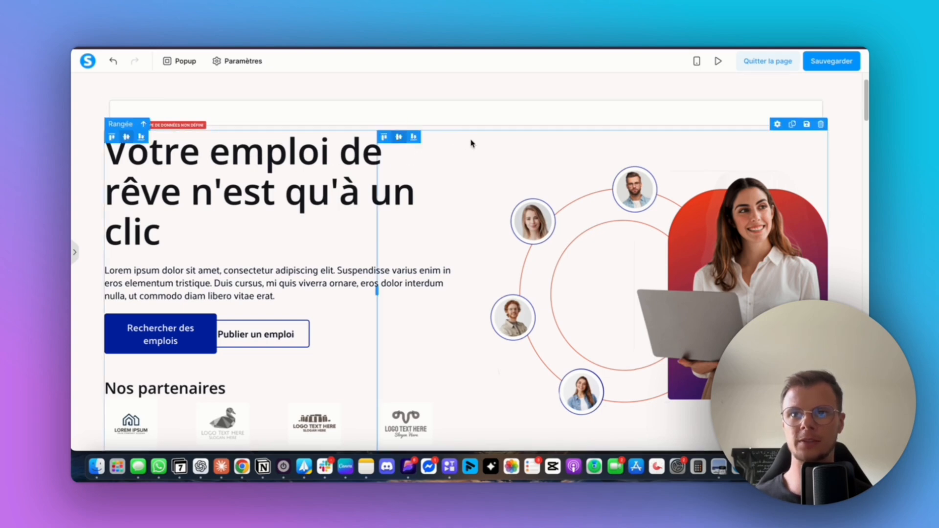
{"action": "scroll", "coordinate": [473, 153], "scroll_direction": "down", "scroll_amount": 4}
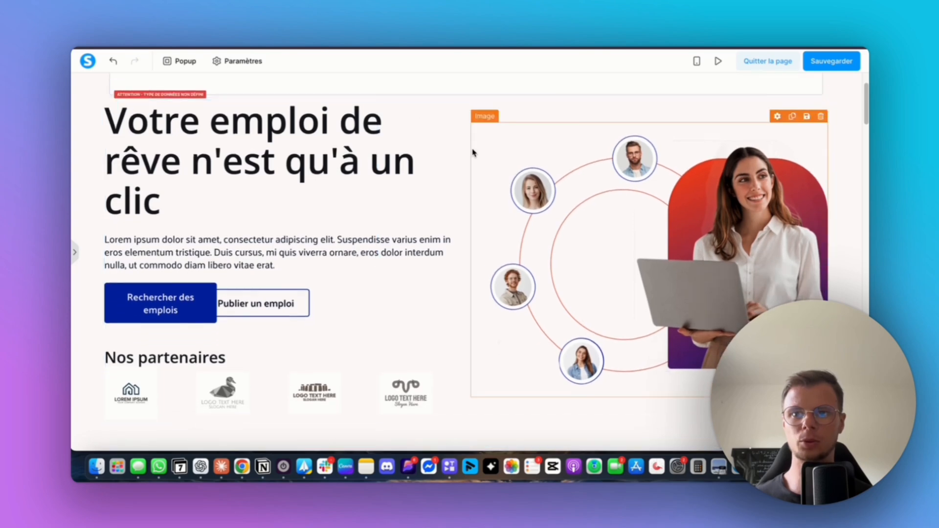
{"action": "scroll", "coordinate": [474, 149], "scroll_direction": "down", "scroll_amount": 2}
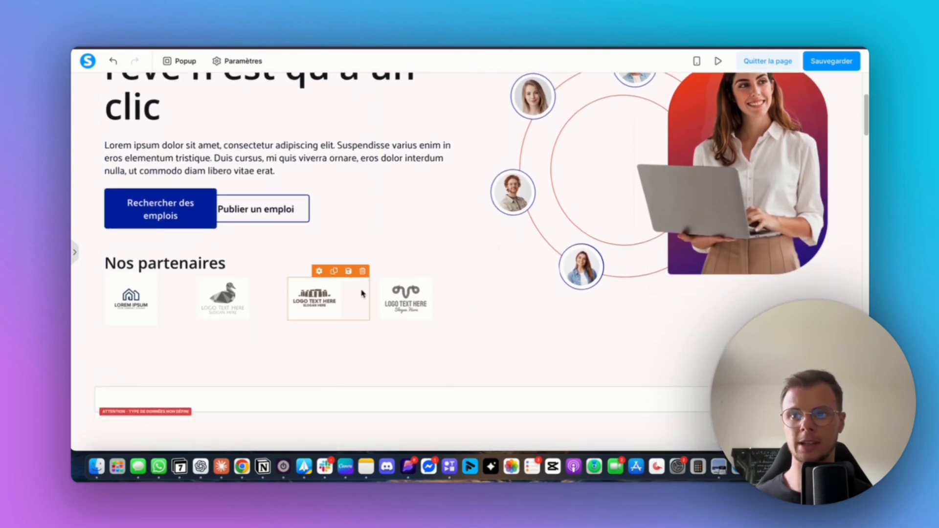
{"action": "scroll", "coordinate": [294, 245], "scroll_direction": "up", "scroll_amount": 4}
{"action": "scroll", "coordinate": [222, 132], "scroll_direction": "up", "scroll_amount": 1}
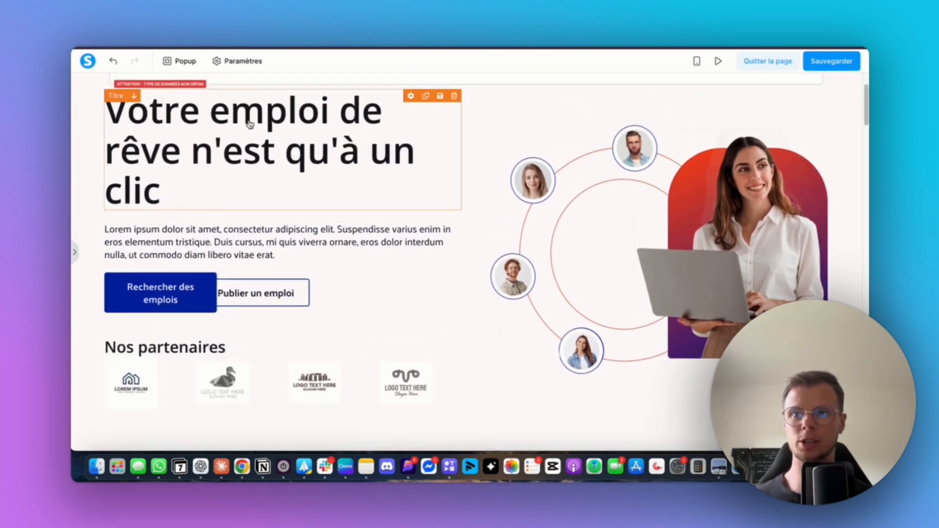
- Add a 4 colonnes layout above the hero title and another one above the page header
{"action": "left_click", "coordinate": [75, 253]}
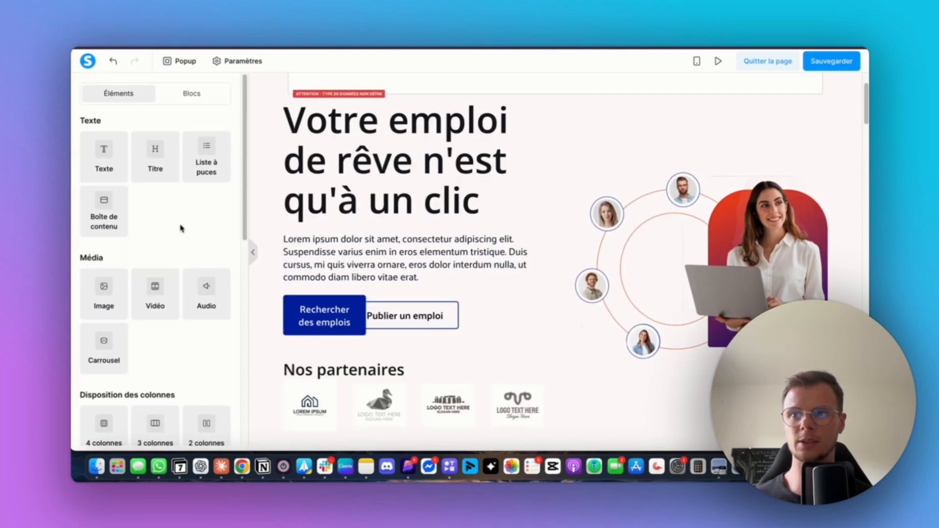
{"action": "scroll", "coordinate": [124, 300], "scroll_direction": "down", "scroll_amount": 10}
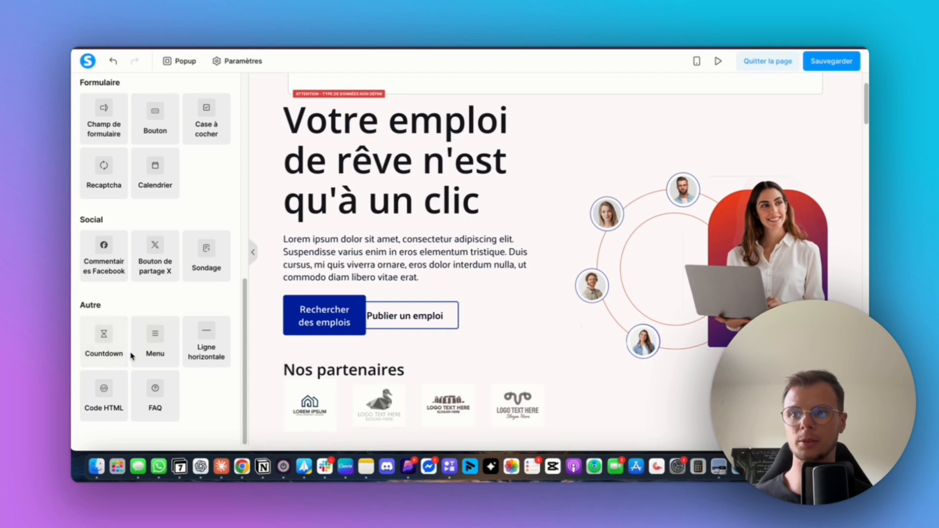
{"action": "scroll", "coordinate": [134, 299], "scroll_direction": "up", "scroll_amount": 10}
{"action": "scroll", "coordinate": [106, 307], "scroll_direction": "down", "scroll_amount": 3}
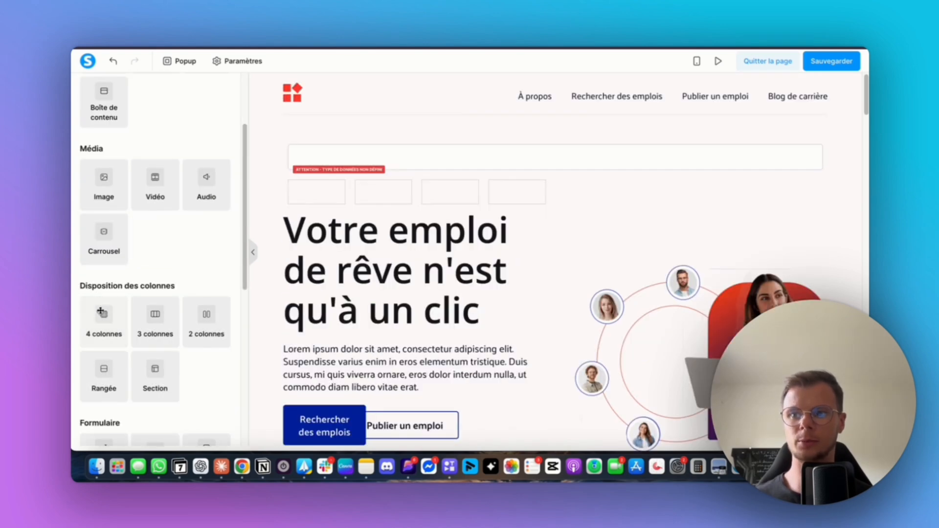
{"action": "left_click_drag", "start_coordinate": [112, 304], "coordinate": [436, 83]}
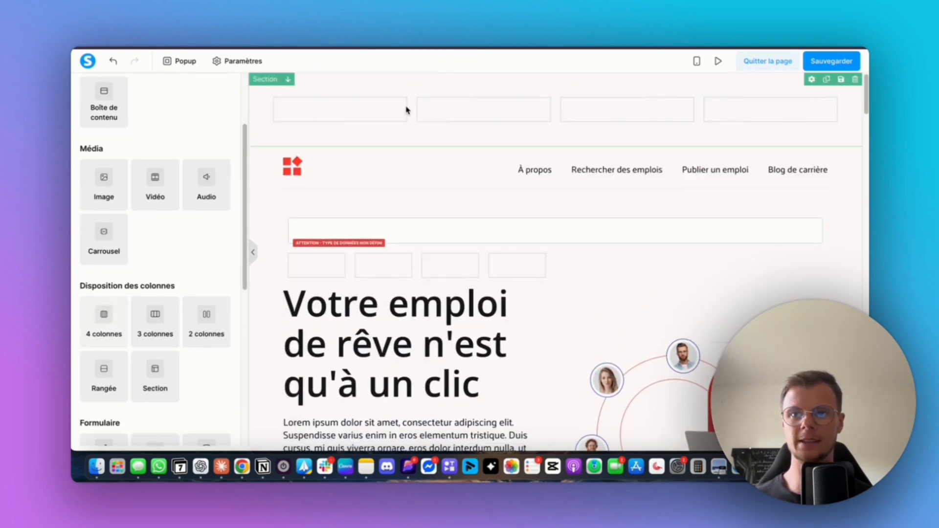
{"action": "left_click", "coordinate": [252, 252]}
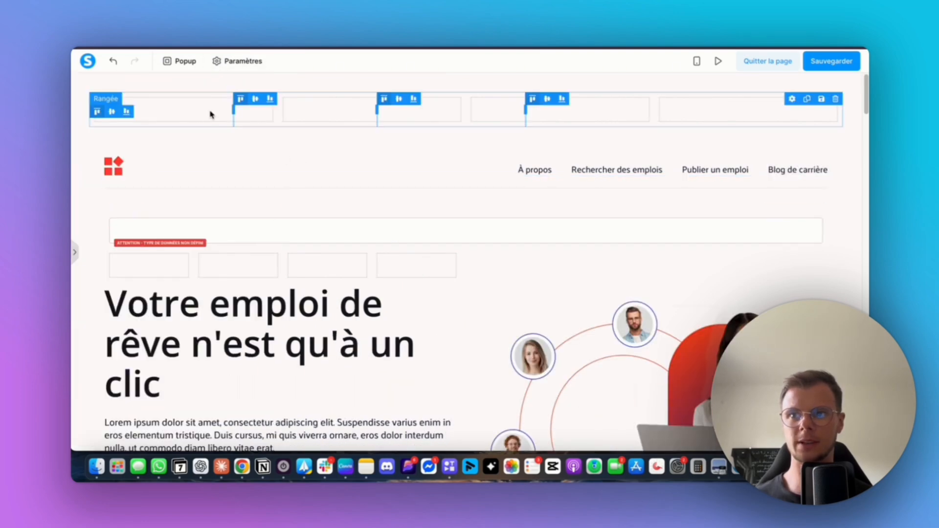
{"action": "left_click", "coordinate": [75, 254]}
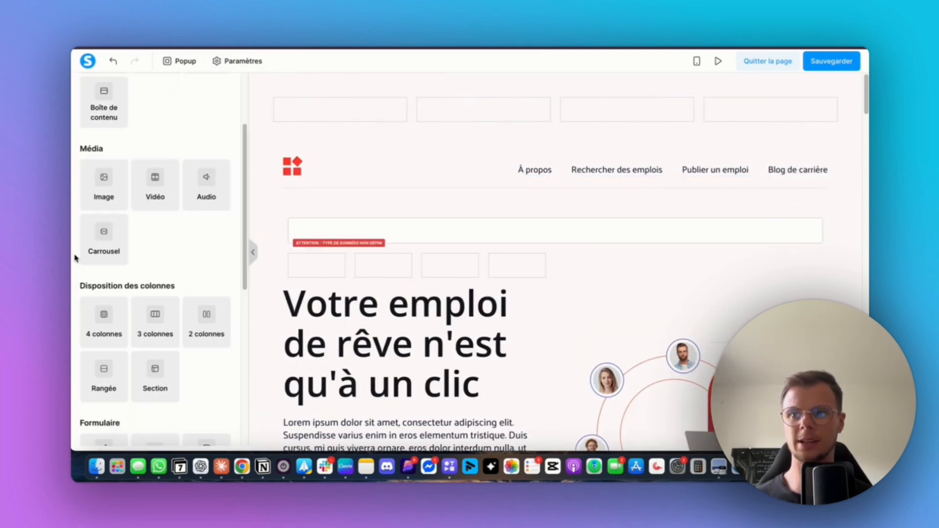
- Add an Image element to the first column of the four-column row above the header
{"action": "scroll", "coordinate": [107, 293], "scroll_direction": "down", "scroll_amount": 1}
{"action": "scroll", "coordinate": [118, 306], "scroll_direction": "up", "scroll_amount": 4}
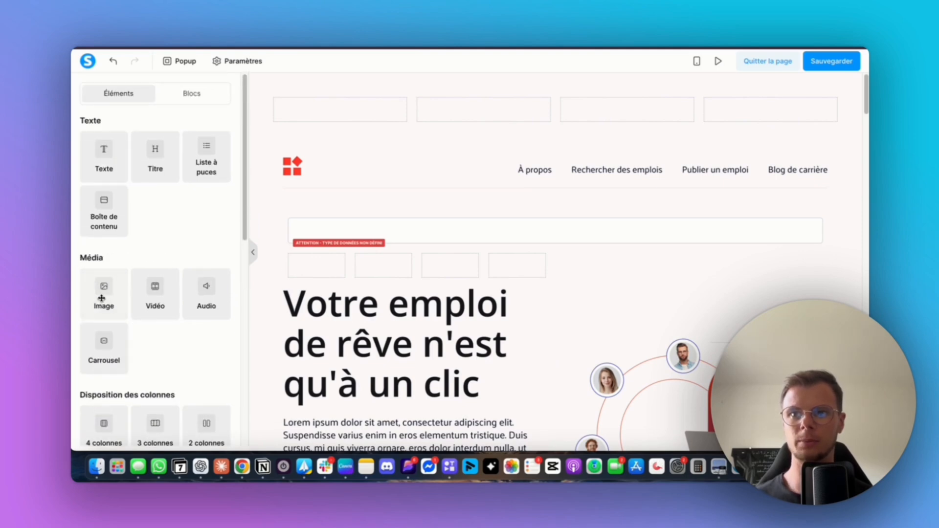
{"action": "left_click_drag", "start_coordinate": [101, 299], "coordinate": [332, 123]}
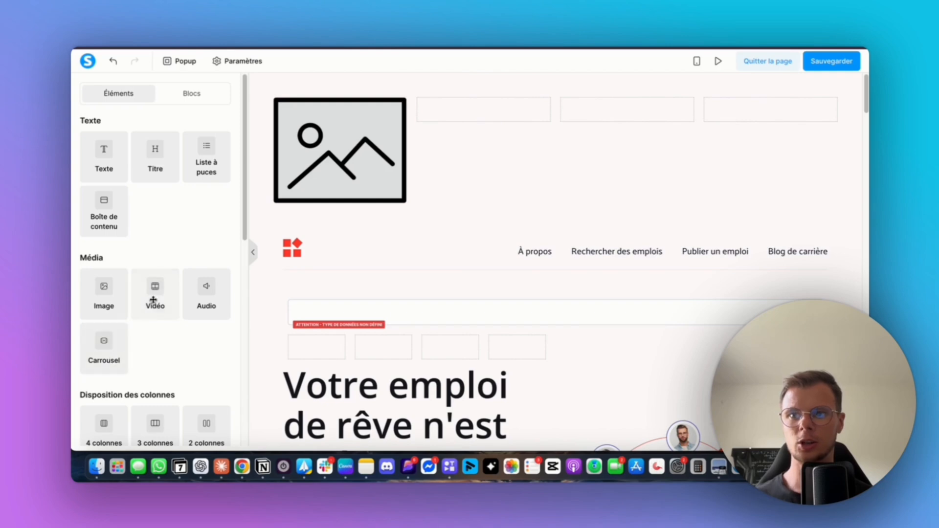
- Add a Vidéo element to the second column and a Titre to the third column of the row above the header
{"action": "left_click_drag", "start_coordinate": [153, 299], "coordinate": [463, 116]}
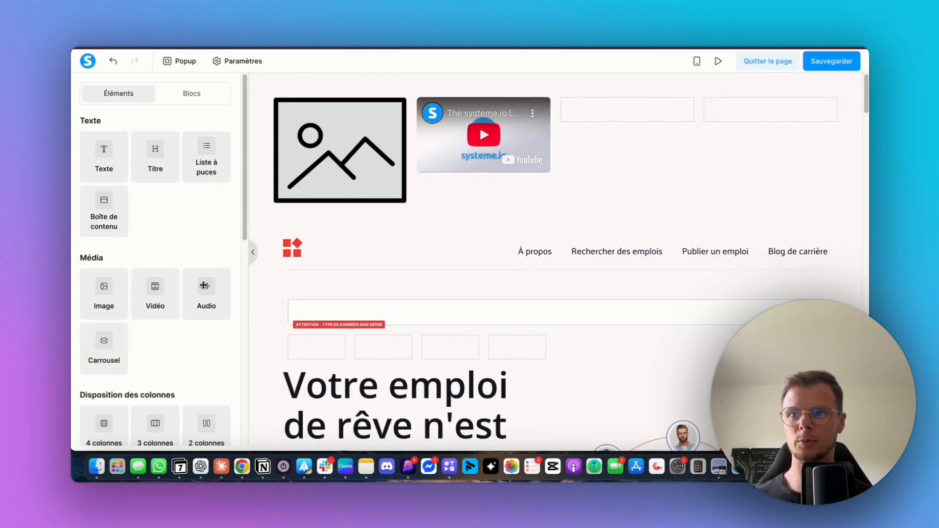
{"action": "left_click_drag", "start_coordinate": [150, 163], "coordinate": [610, 114]}
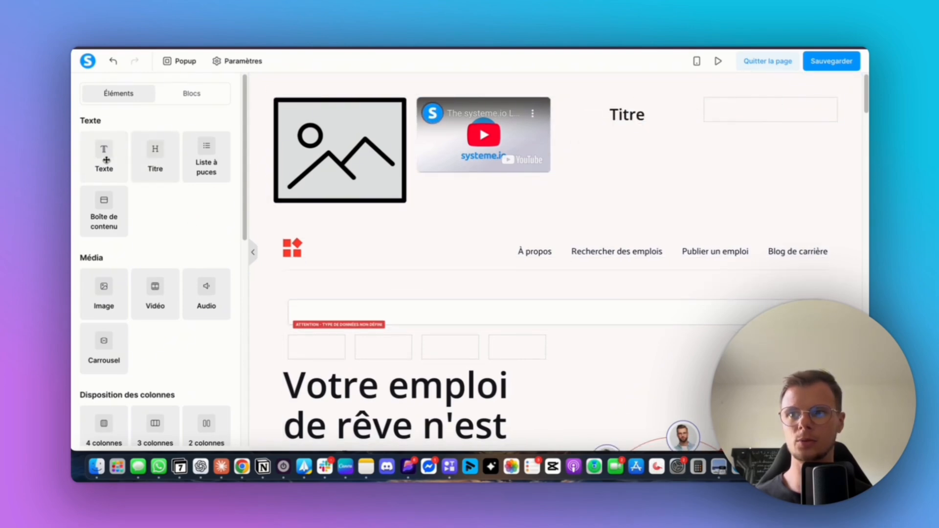
- Add a Titre and a Texte element above the image in the first column of the four-column row
{"action": "left_click_drag", "start_coordinate": [152, 155], "coordinate": [335, 100]}
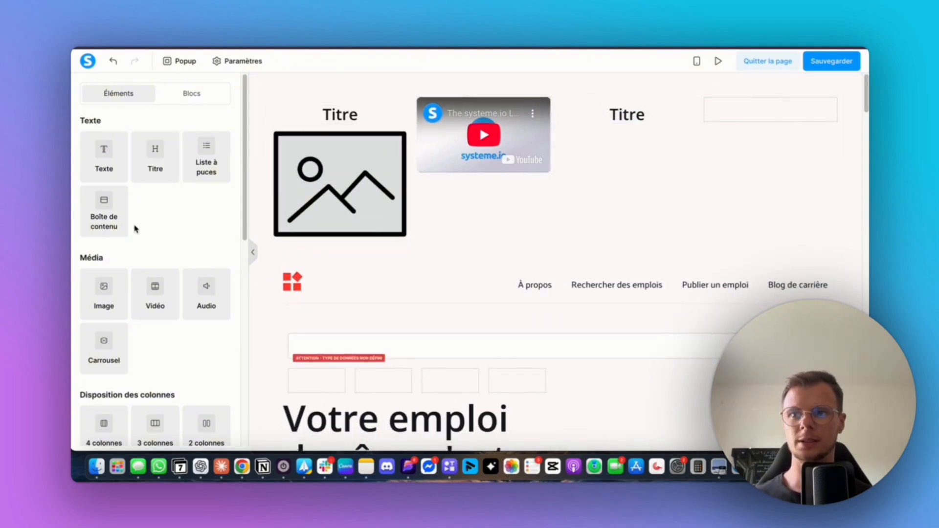
{"action": "left_click_drag", "start_coordinate": [115, 152], "coordinate": [364, 124]}
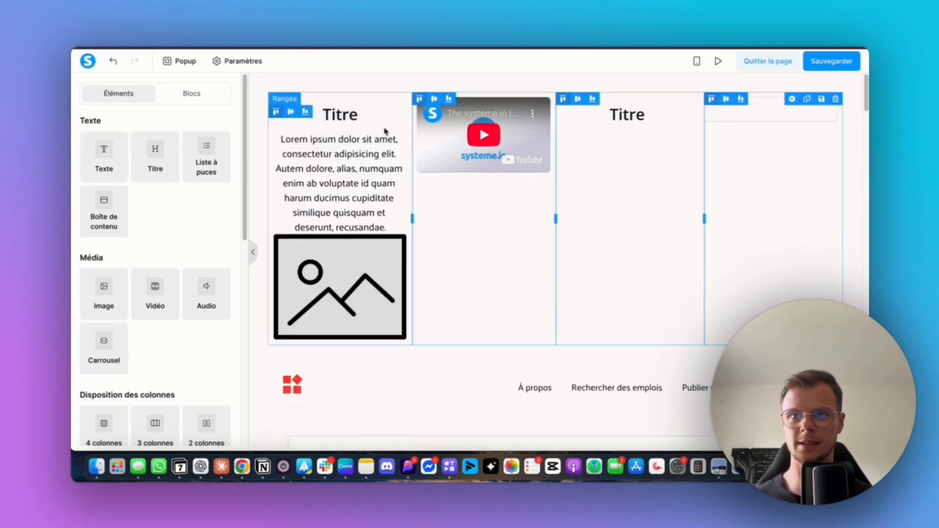
{"action": "left_click", "coordinate": [252, 252]}
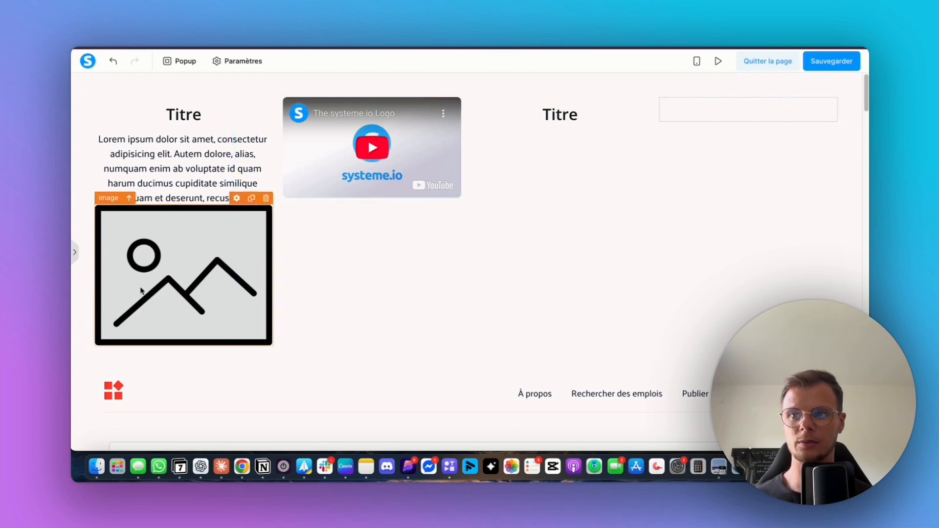
{"action": "left_click", "coordinate": [76, 254]}
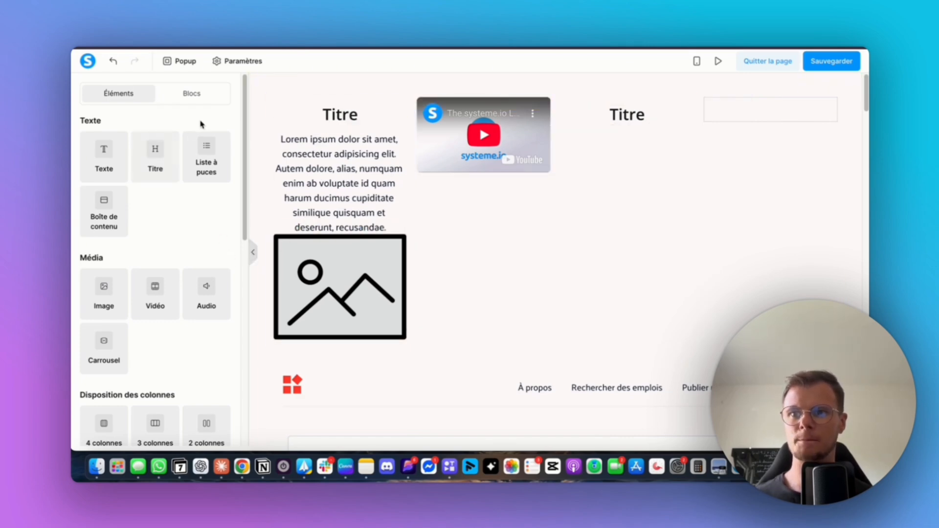
{"action": "scroll", "coordinate": [210, 252], "scroll_direction": "down", "scroll_amount": 1}
{"action": "left_click", "coordinate": [252, 252]}
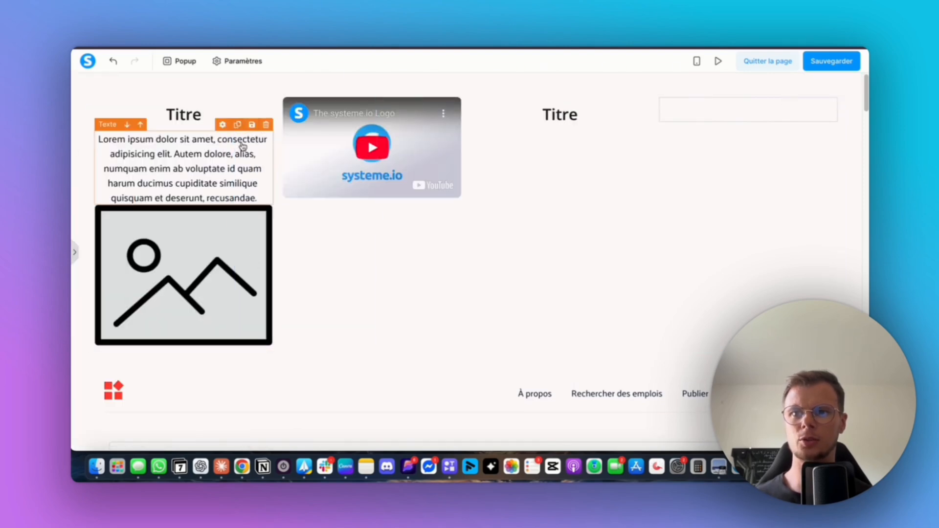
- Set the content width of the section containing the top four-column row to Large
{"action": "left_click", "coordinate": [141, 89]}
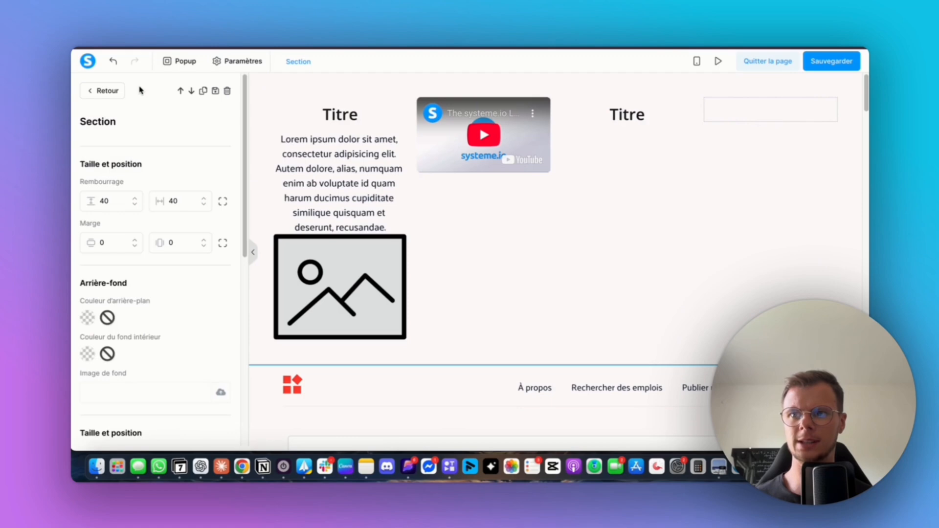
{"action": "scroll", "coordinate": [122, 226], "scroll_direction": "down", "scroll_amount": 10}
{"action": "scroll", "coordinate": [122, 225], "scroll_direction": "up", "scroll_amount": 2}
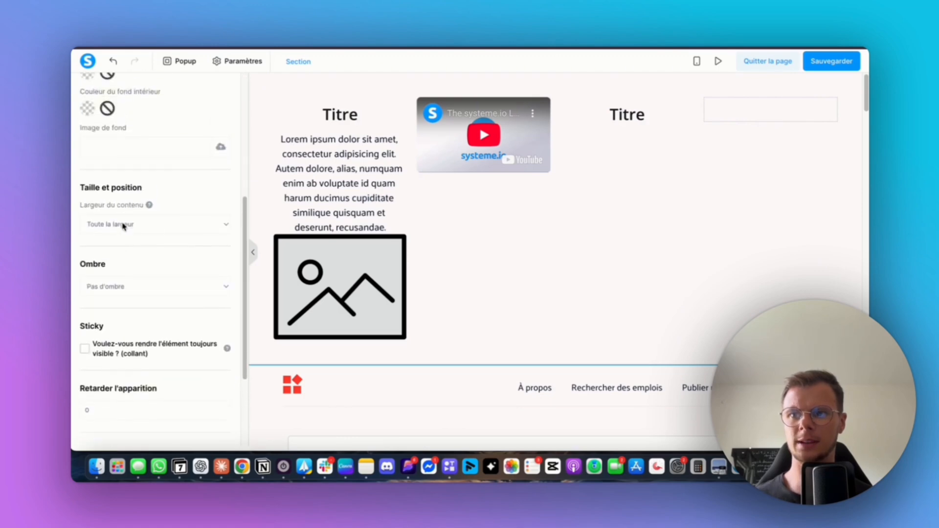
{"action": "left_click", "coordinate": [140, 231]}
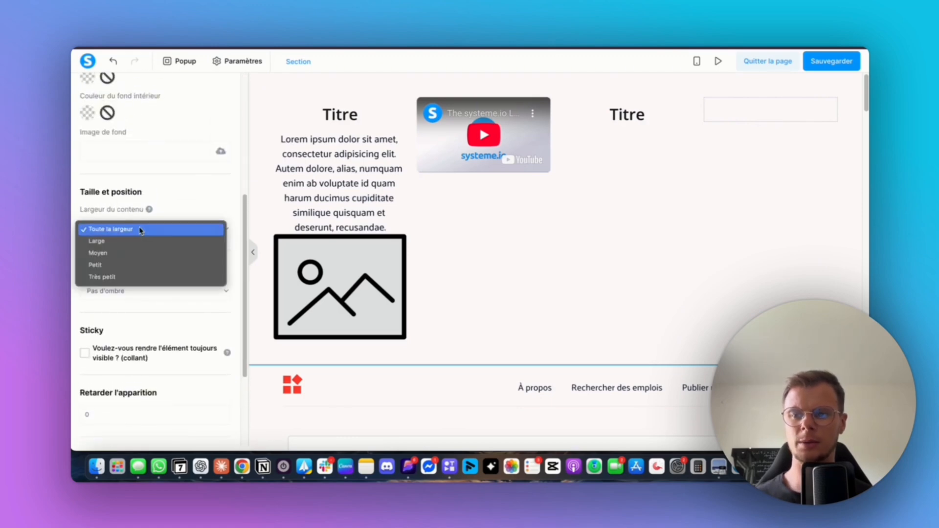
{"action": "left_click", "coordinate": [251, 254]}
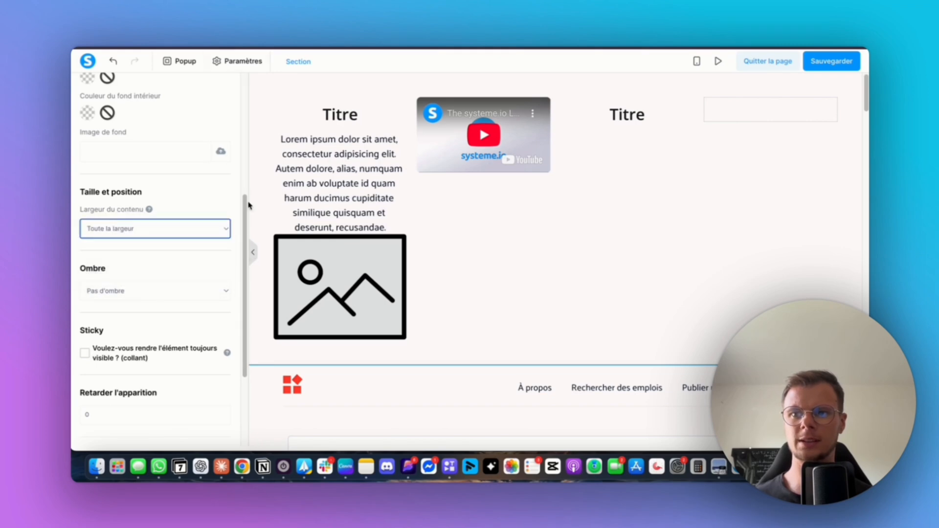
{"action": "left_click", "coordinate": [252, 254]}
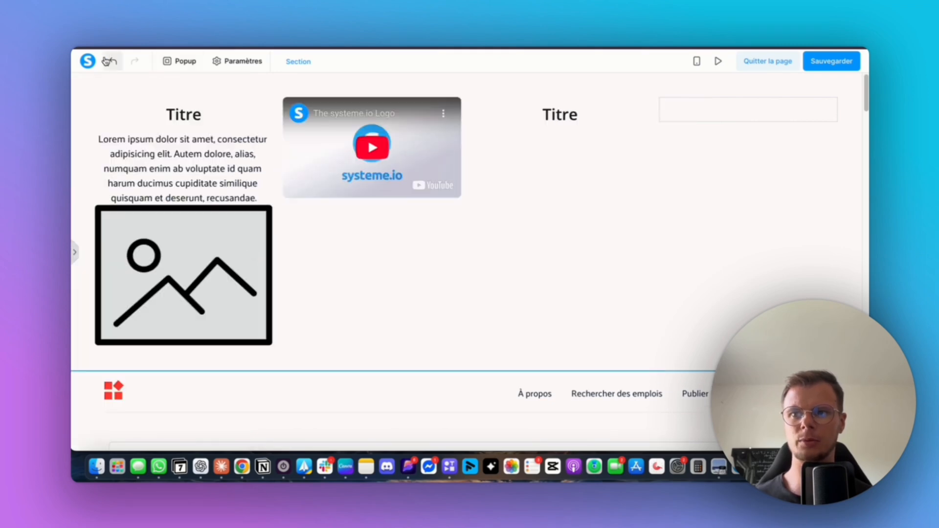
{"action": "left_click", "coordinate": [75, 256]}
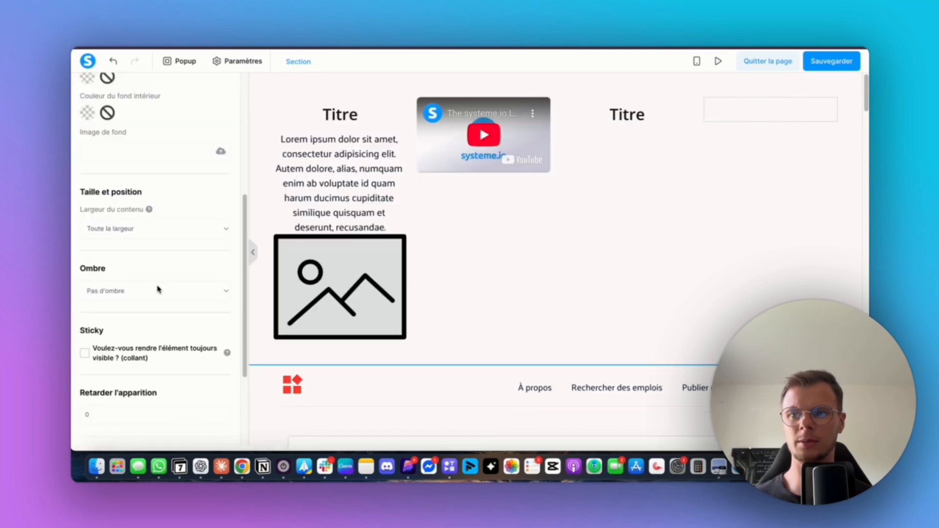
{"action": "left_click", "coordinate": [136, 233]}
{"action": "left_click", "coordinate": [132, 241]}
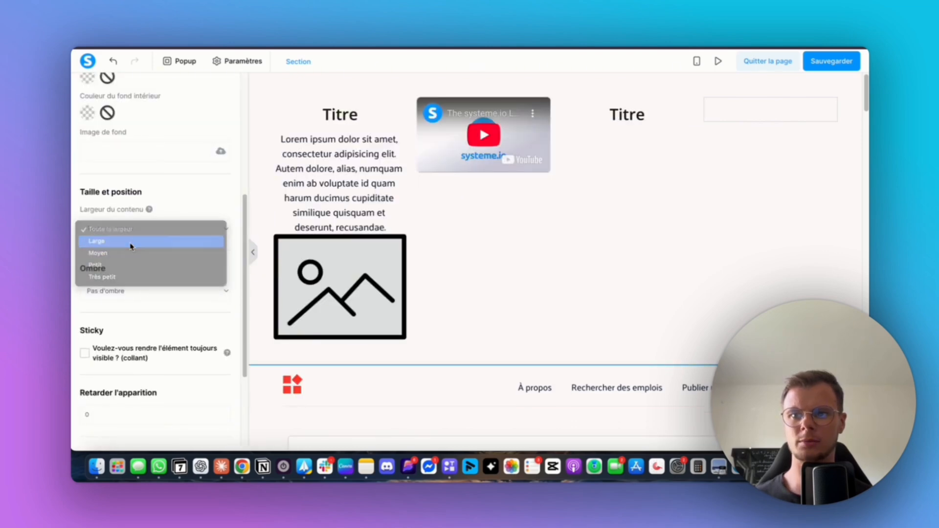
{"action": "left_click", "coordinate": [257, 254]}
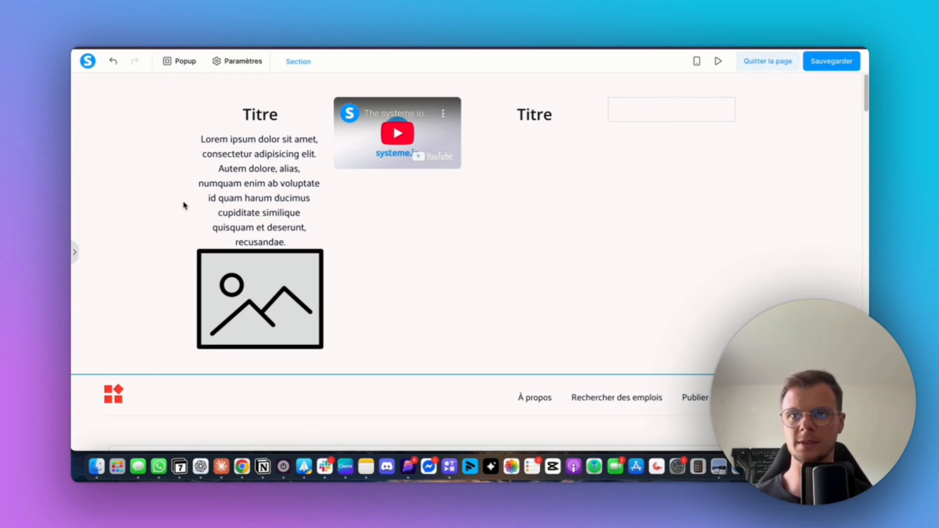
- Open the settings of the text paragraph in the first column
{"action": "left_click", "coordinate": [74, 252]}
{"action": "scroll", "coordinate": [113, 242], "scroll_direction": "down", "scroll_amount": 3}
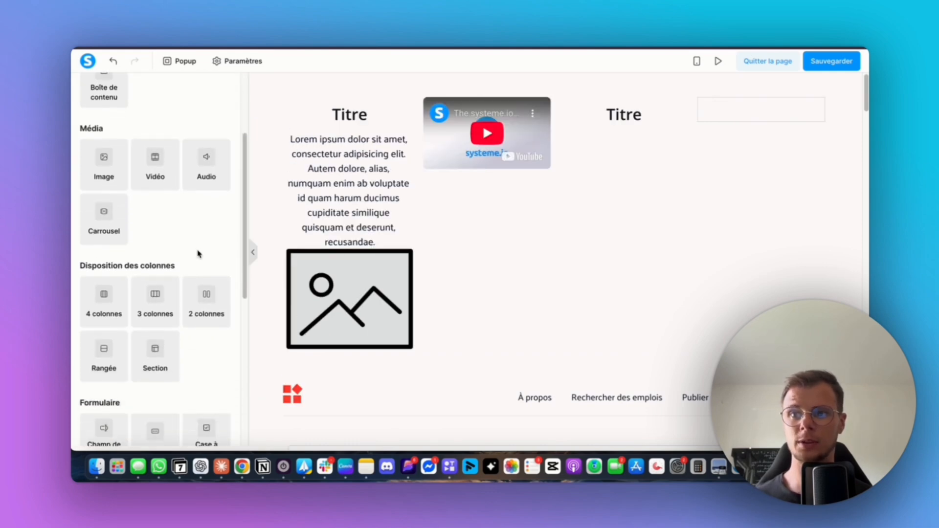
{"action": "left_click", "coordinate": [253, 253]}
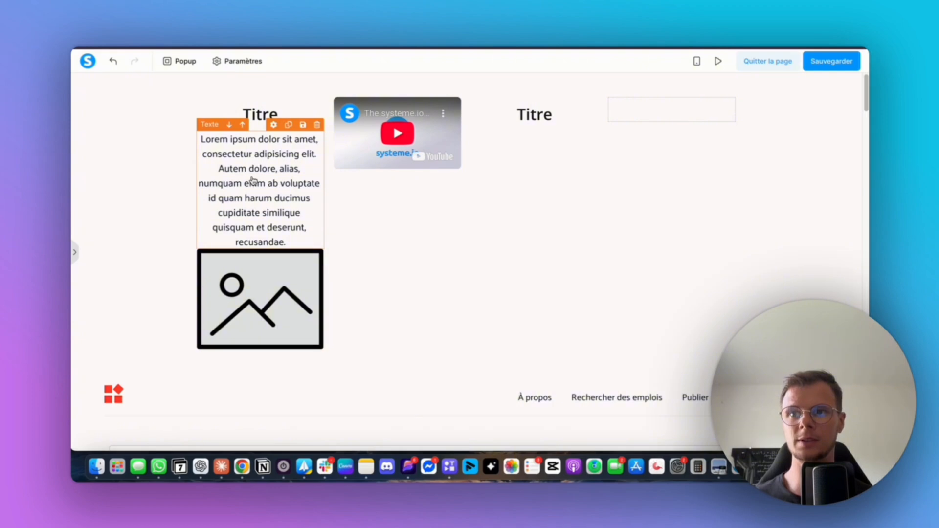
{"action": "left_click", "coordinate": [260, 163]}
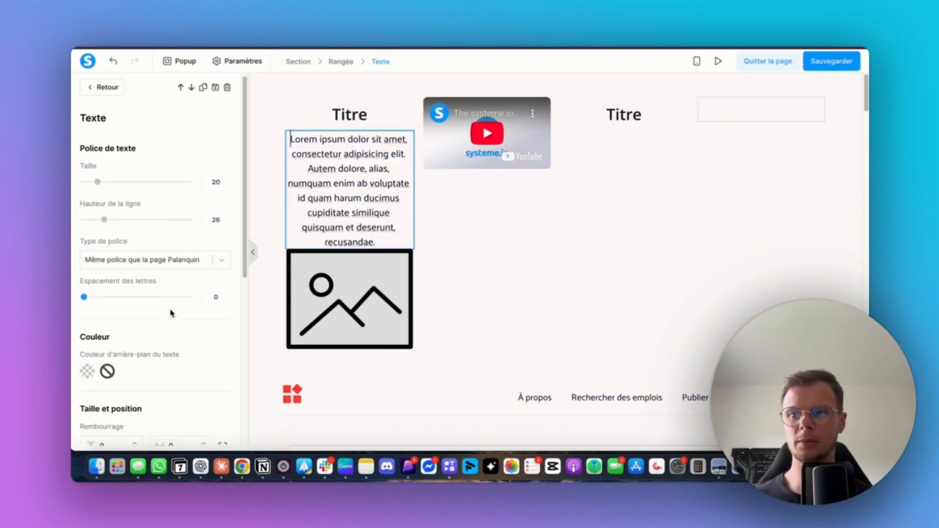
- Set the lorem ipsum paragraph's font size to 25 and its line height to 35
{"action": "scroll", "coordinate": [172, 313], "scroll_direction": "down", "scroll_amount": 6}
{"action": "scroll", "coordinate": [143, 329], "scroll_direction": "up", "scroll_amount": 2}
{"action": "scroll", "coordinate": [142, 329], "scroll_direction": "up", "scroll_amount": 4}
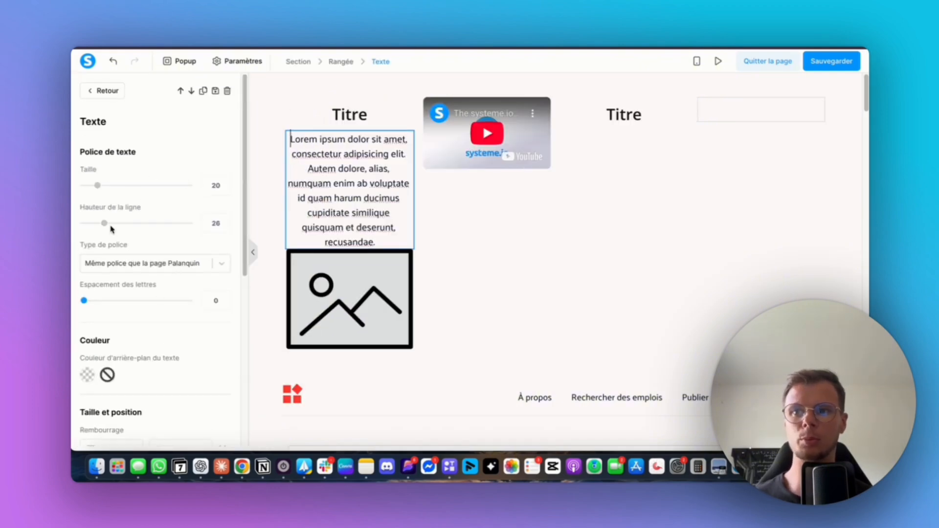
{"action": "scroll", "coordinate": [108, 241], "scroll_direction": "down", "scroll_amount": 1}
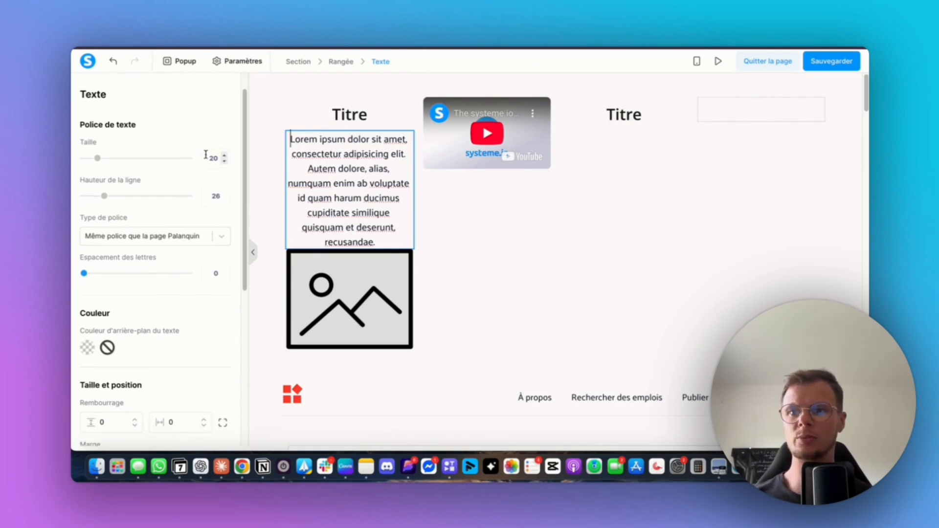
{"action": "left_click_drag", "start_coordinate": [99, 159], "coordinate": [103, 158]}
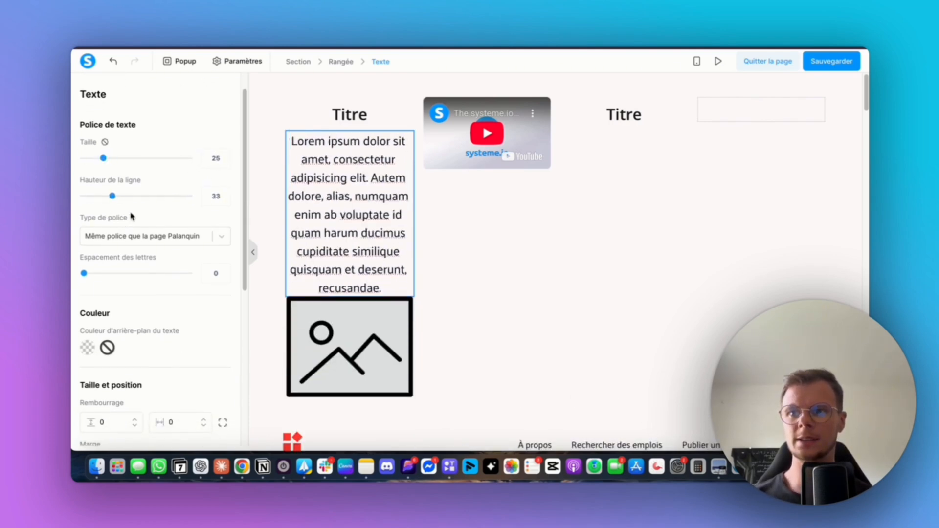
{"action": "mouse_move", "coordinate": [112, 197]}
{"action": "left_mouse_down"}
{"action": "mouse_move", "coordinate": [145, 196]}
{"action": "mouse_move", "coordinate": [114, 196]}
{"action": "left_mouse_up"}
- Switch the paragraph's font type to Polices Google and view the list of available Google fonts
{"action": "scroll", "coordinate": [138, 218], "scroll_direction": "down", "scroll_amount": 1}
{"action": "left_click", "coordinate": [142, 214]}
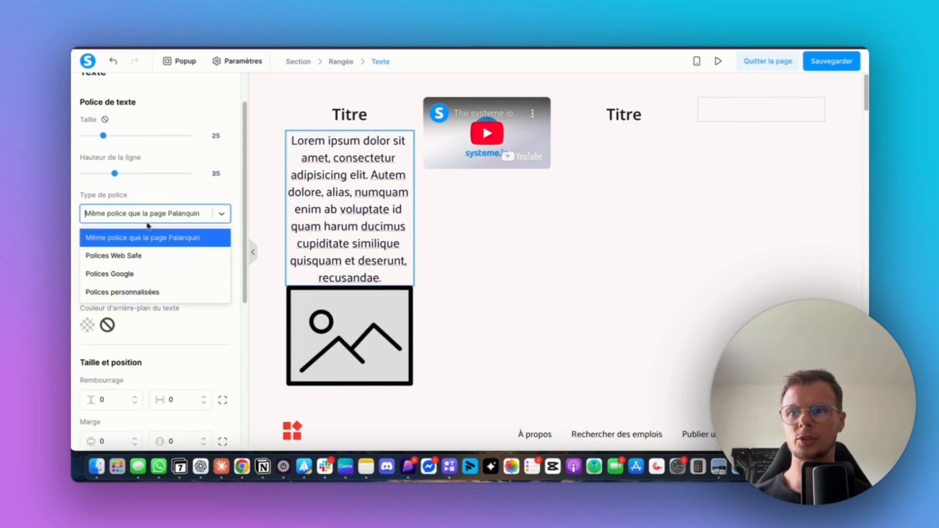
{"action": "left_click", "coordinate": [136, 275]}
{"action": "left_click", "coordinate": [140, 242]}
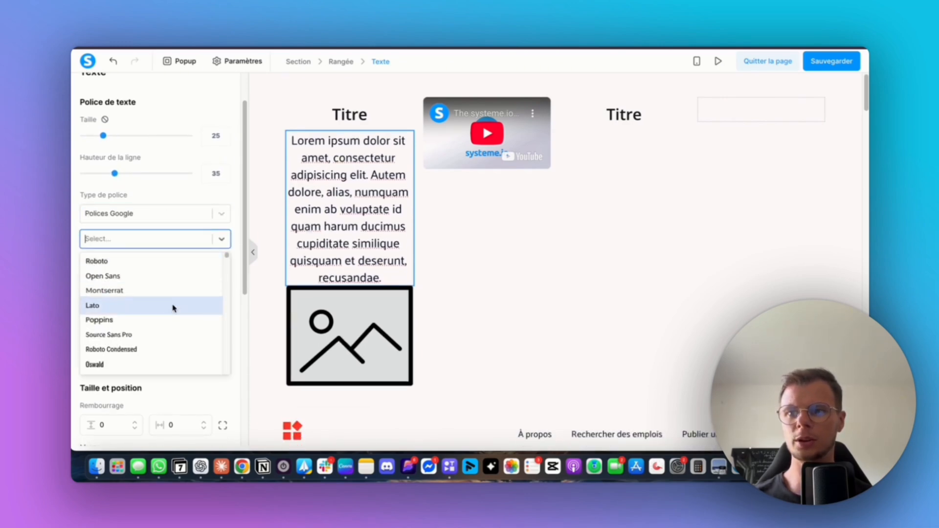
{"action": "left_click", "coordinate": [183, 242]}
- Set the paragraph's letter spacing to -1
{"action": "scroll", "coordinate": [143, 252], "scroll_direction": "down", "scroll_amount": 1}
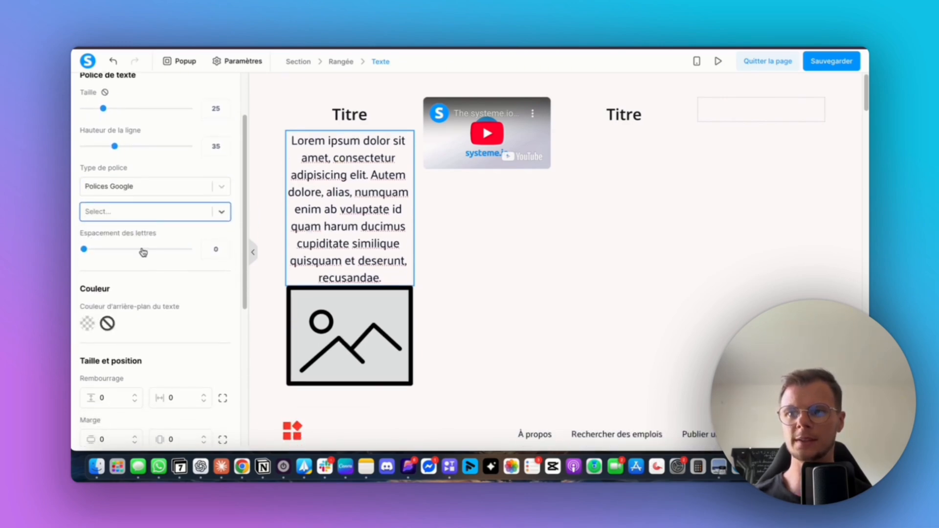
{"action": "left_click", "coordinate": [89, 251]}
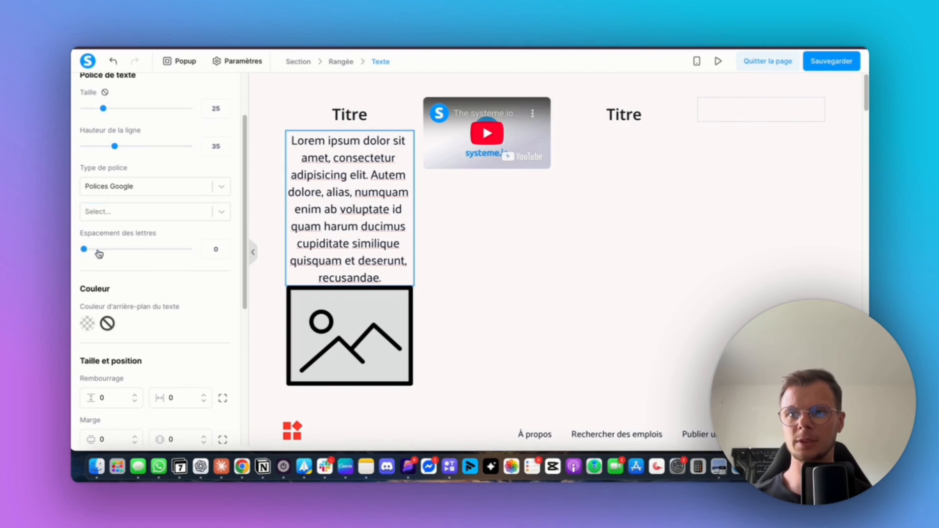
{"action": "left_click", "coordinate": [224, 252]}
{"action": "left_click", "coordinate": [224, 252]}
{"action": "left_click", "coordinate": [224, 252]}
{"action": "left_click", "coordinate": [224, 247]}
{"action": "left_click", "coordinate": [224, 247]}
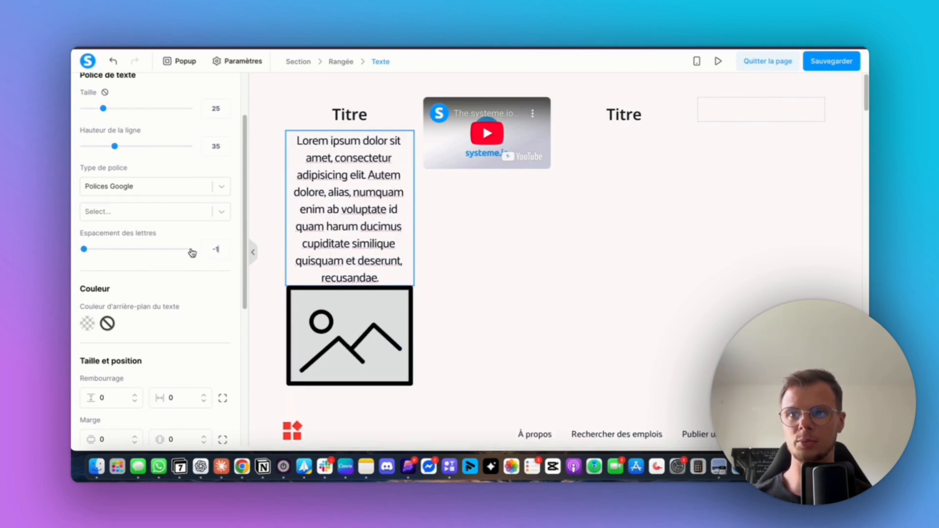
- Expand the paragraph's padding and margin into separate per-side values and review its alignment, appearance delay and visibility settings
{"action": "scroll", "coordinate": [223, 239], "scroll_direction": "down", "scroll_amount": 3}
{"action": "scroll", "coordinate": [97, 259], "scroll_direction": "down", "scroll_amount": 6}
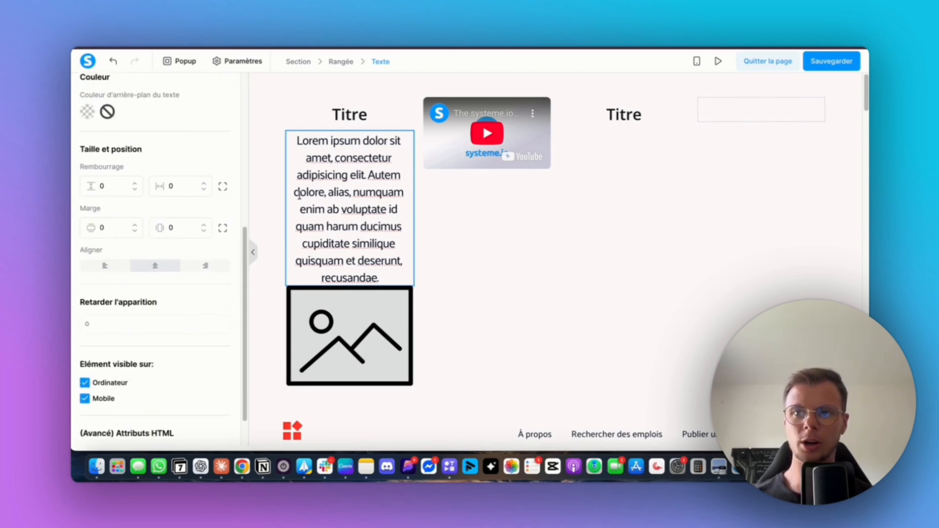
{"action": "left_click", "coordinate": [223, 228]}
{"action": "left_click", "coordinate": [222, 188]}
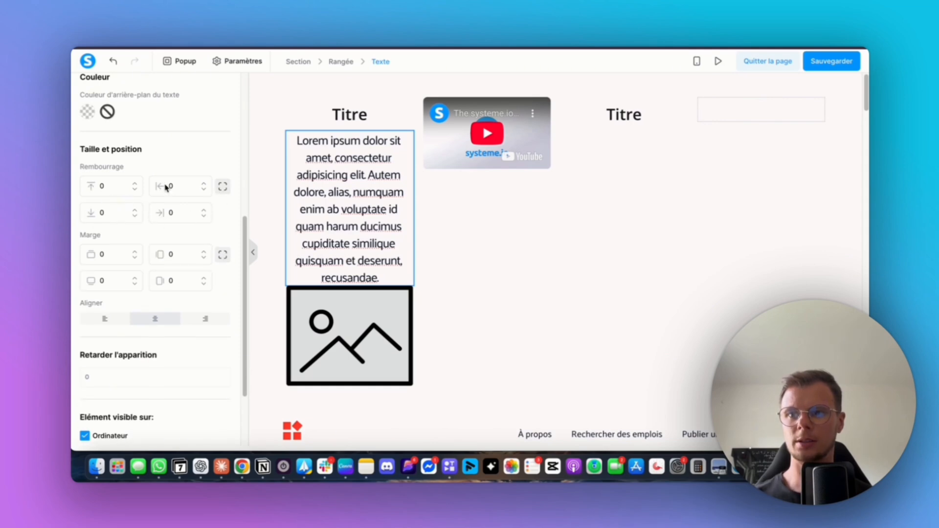
{"action": "left_click", "coordinate": [223, 186]}
{"action": "left_click", "coordinate": [223, 187]}
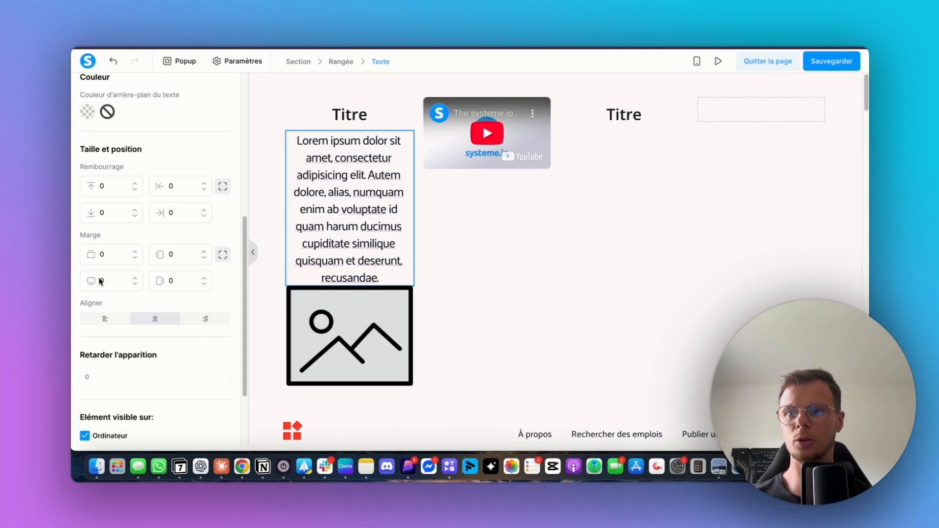
{"action": "scroll", "coordinate": [174, 291], "scroll_direction": "down", "scroll_amount": 3}
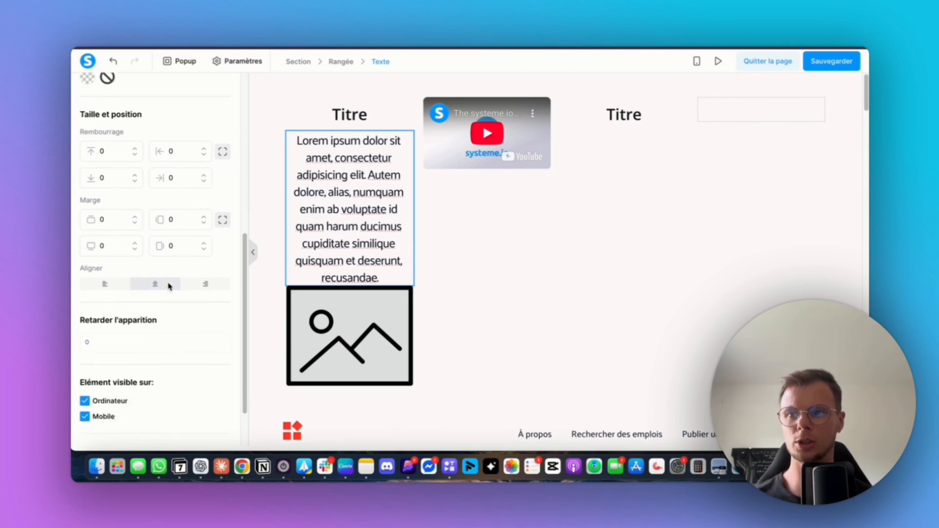
{"action": "scroll", "coordinate": [149, 282], "scroll_direction": "down", "scroll_amount": 1}
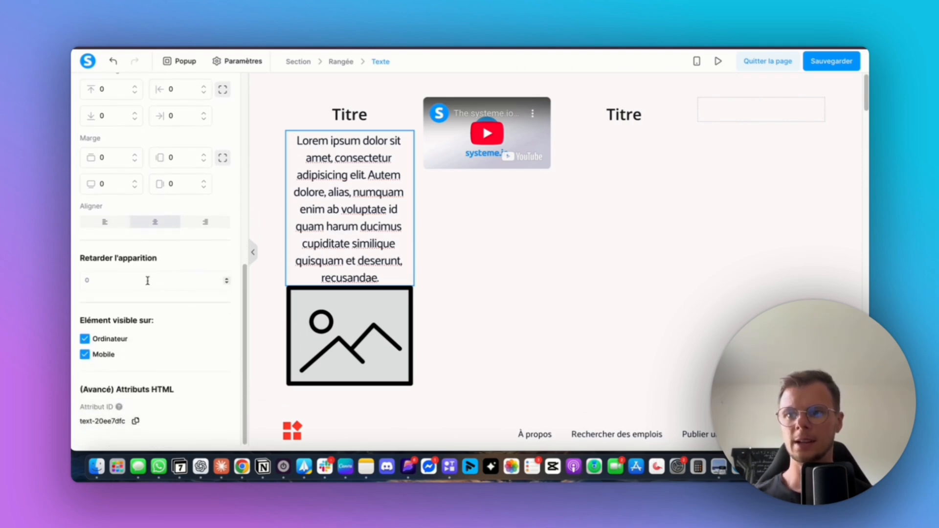
{"action": "left_click", "coordinate": [250, 253]}
{"action": "key", "text": "Escape"}
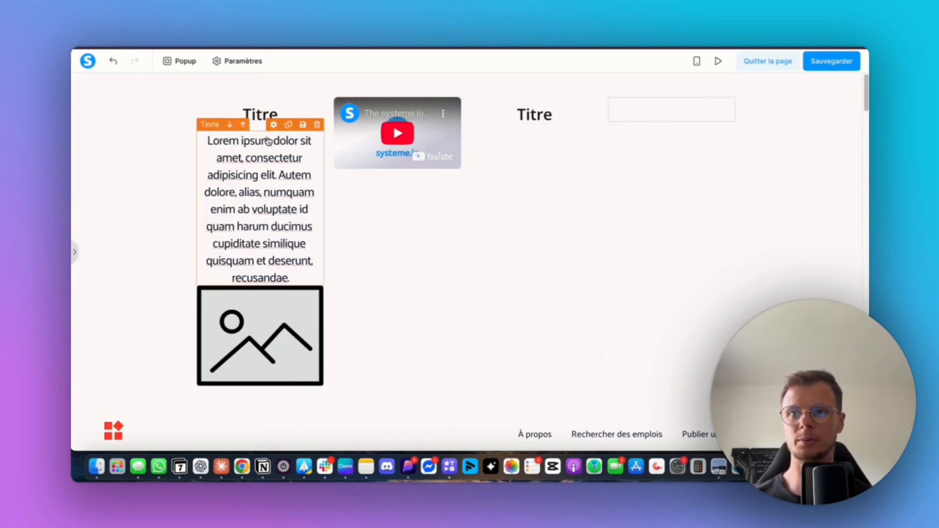
- Set the lorem ipsum paragraph's appearance delay to 20
{"action": "left_click", "coordinate": [267, 206]}
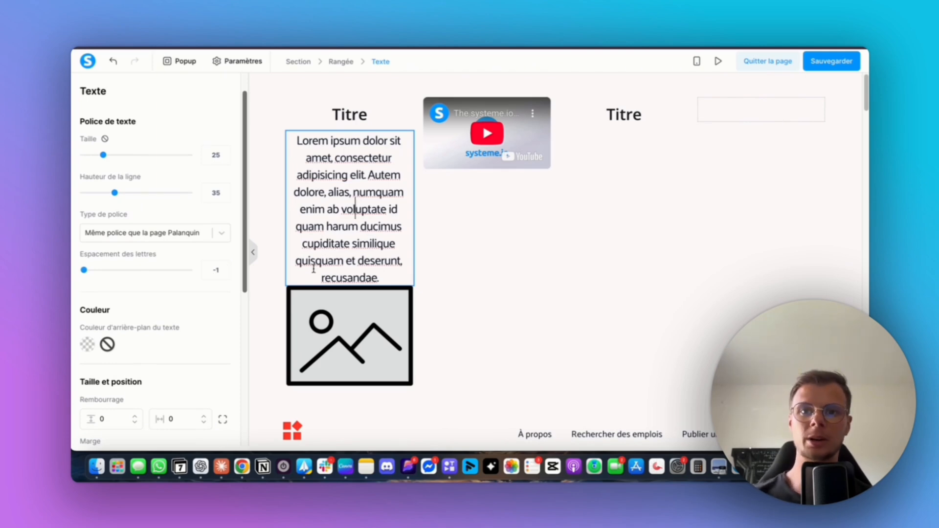
{"action": "scroll", "coordinate": [164, 292], "scroll_direction": "down", "scroll_amount": 5}
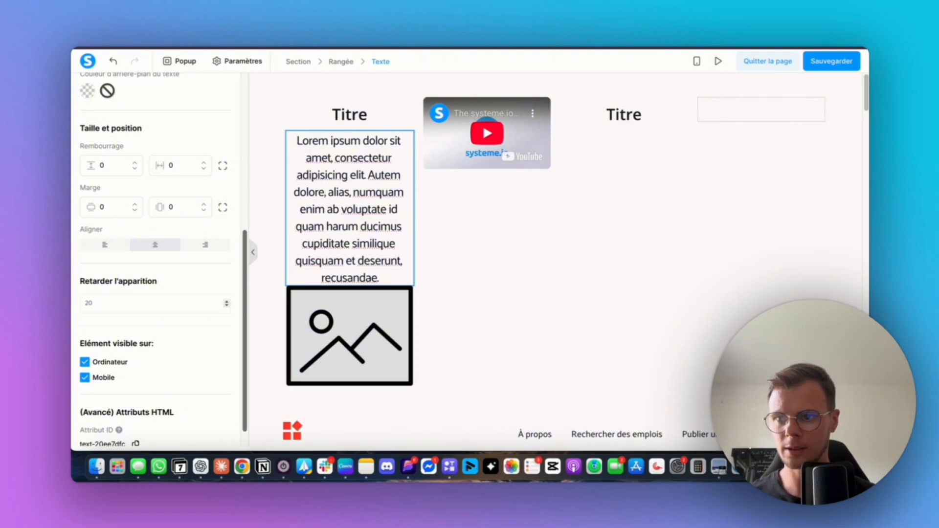
{"action": "left_click", "coordinate": [252, 254]}
- Select the section containing the columns and set its appearance delay to 1
{"action": "left_click", "coordinate": [195, 120]}
{"action": "left_click", "coordinate": [136, 97]}
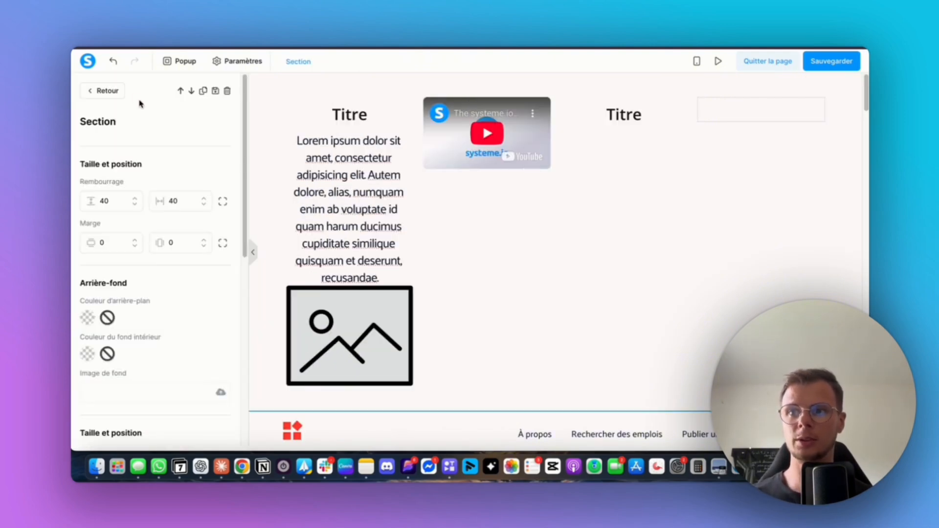
{"action": "scroll", "coordinate": [147, 293], "scroll_direction": "down", "scroll_amount": 5}
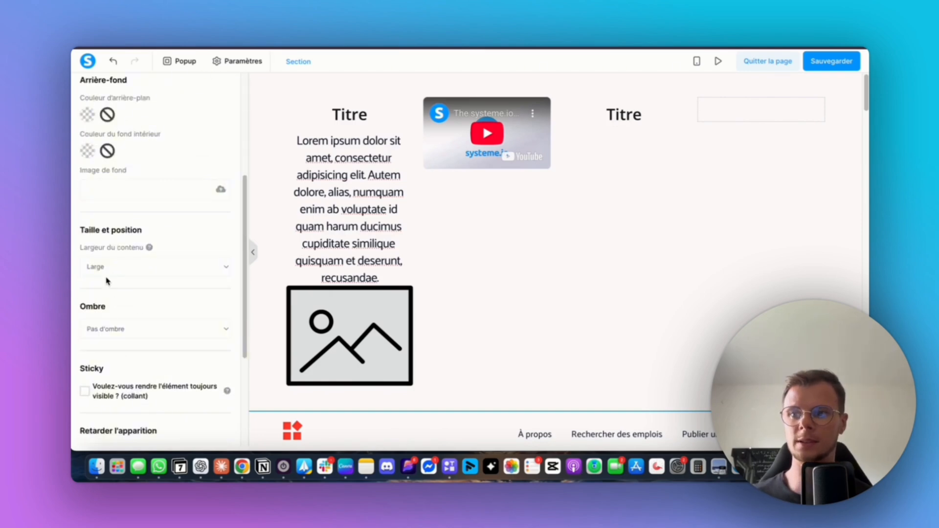
{"action": "scroll", "coordinate": [117, 299], "scroll_direction": "down", "scroll_amount": 4}
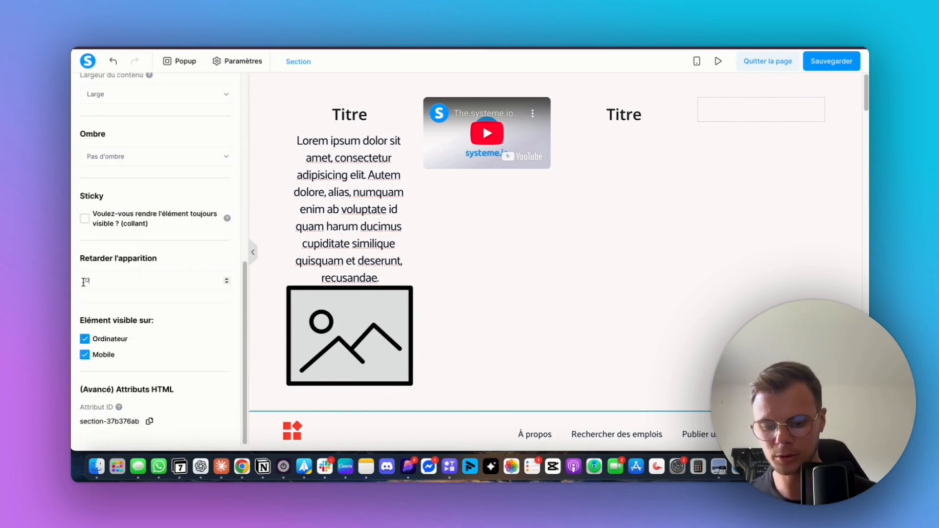
{"action": "key", "text": "BackSpace"}
{"action": "type", "text": "1"}
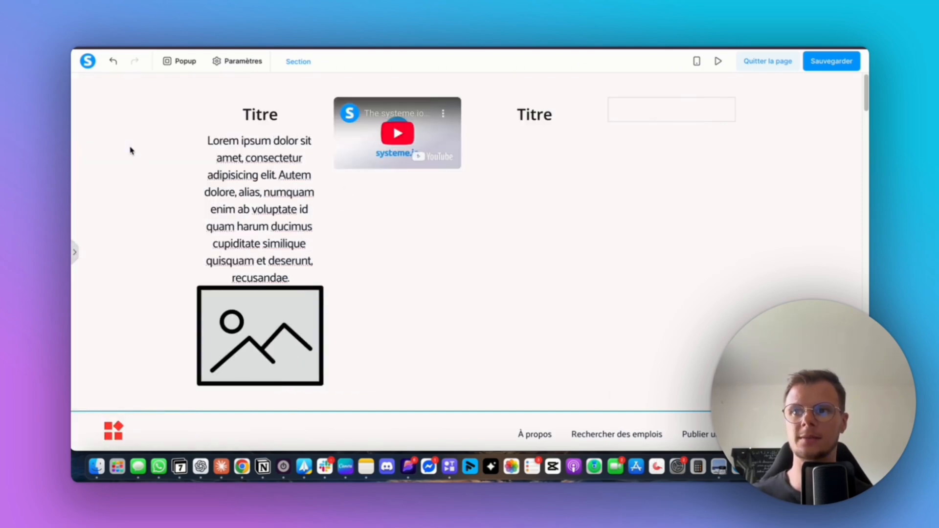
- Look through the library of page elements and the lorem ipsum paragraph's text settings
{"action": "left_click", "coordinate": [74, 252]}
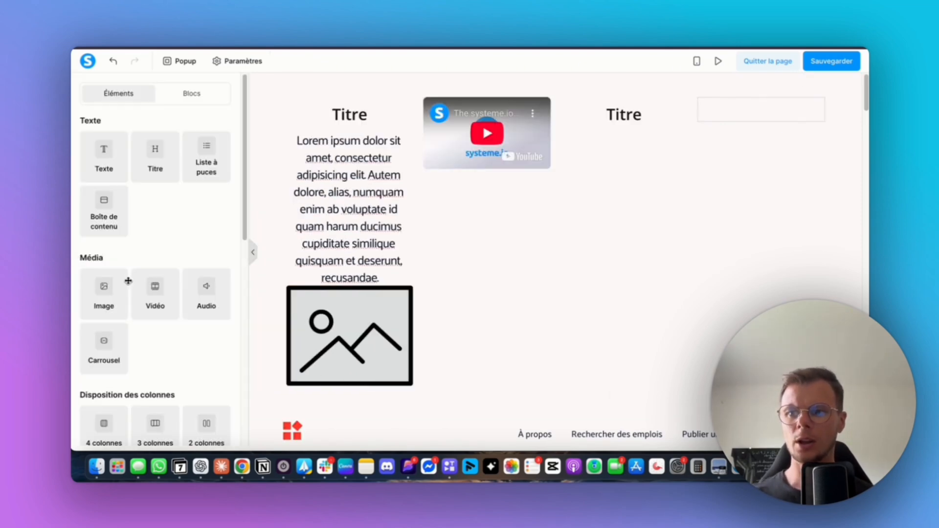
{"action": "scroll", "coordinate": [145, 298], "scroll_direction": "down", "scroll_amount": 10}
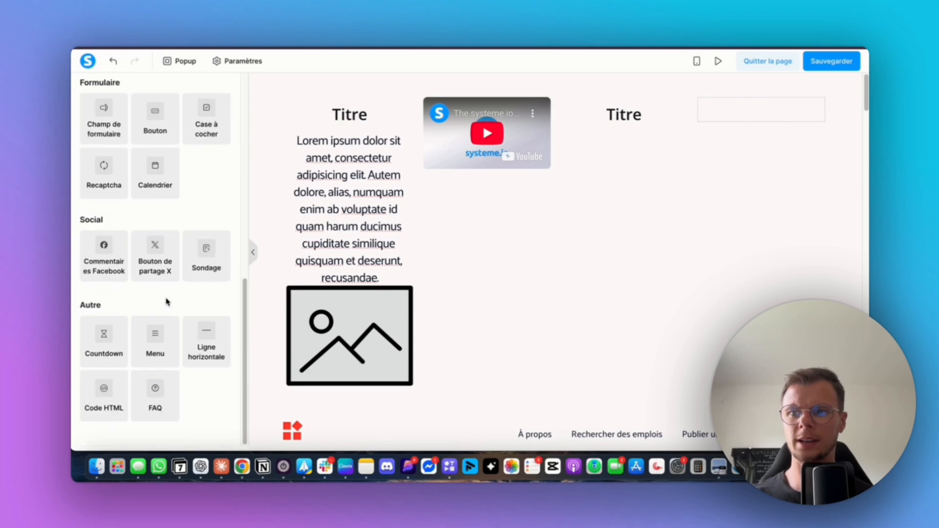
{"action": "scroll", "coordinate": [188, 258], "scroll_direction": "up", "scroll_amount": 10}
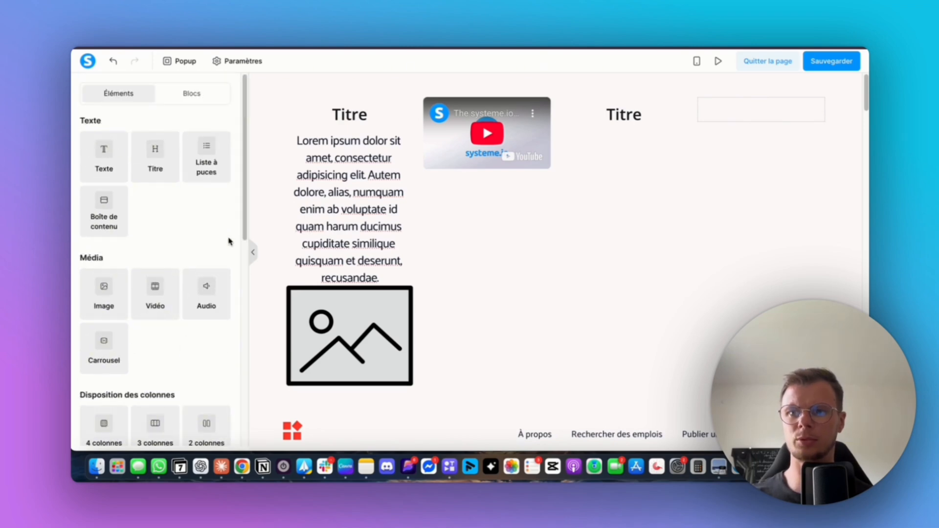
{"action": "left_click", "coordinate": [252, 252]}
{"action": "left_click", "coordinate": [266, 210]}
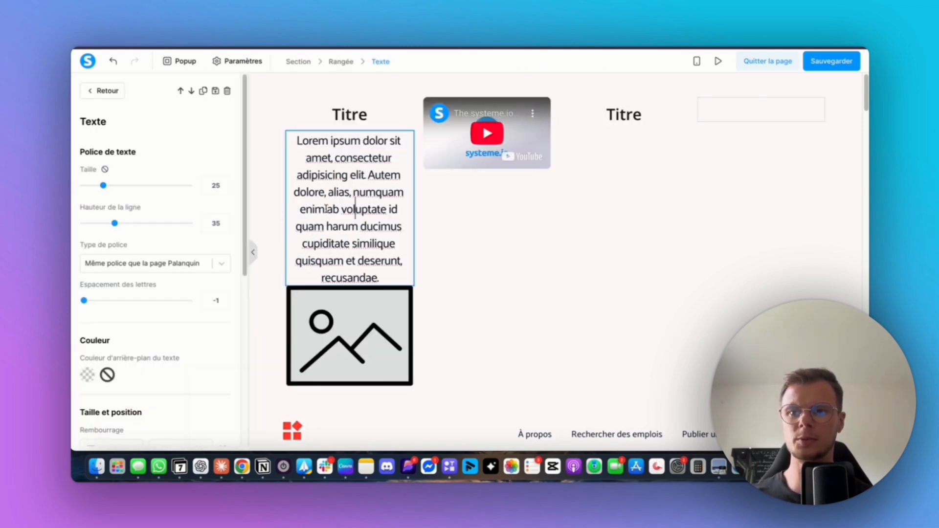
{"action": "left_click", "coordinate": [254, 253]}
{"action": "left_click", "coordinate": [75, 253]}
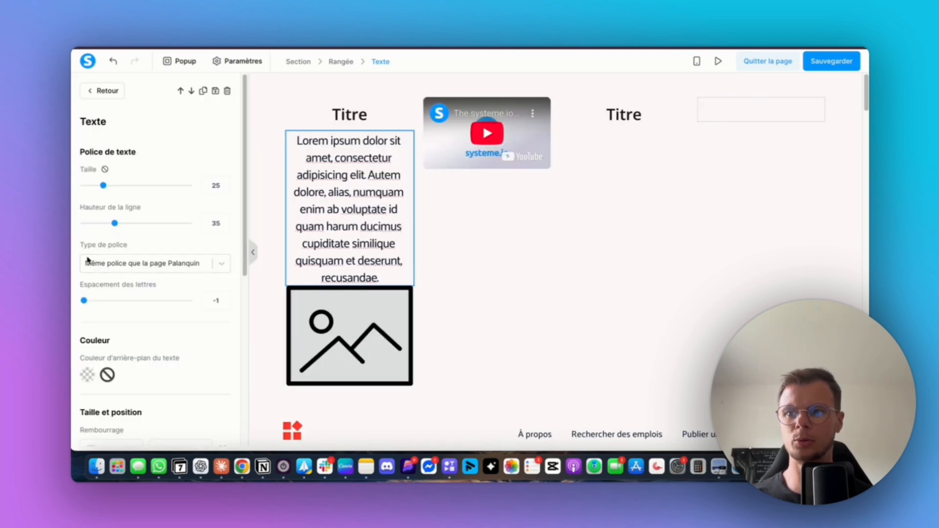
{"action": "scroll", "coordinate": [125, 277], "scroll_direction": "down", "scroll_amount": 5}
{"action": "scroll", "coordinate": [144, 154], "scroll_direction": "up", "scroll_amount": 5}
- Add a button element between the column section and the navigation header with the red logo
{"action": "left_click", "coordinate": [120, 99]}
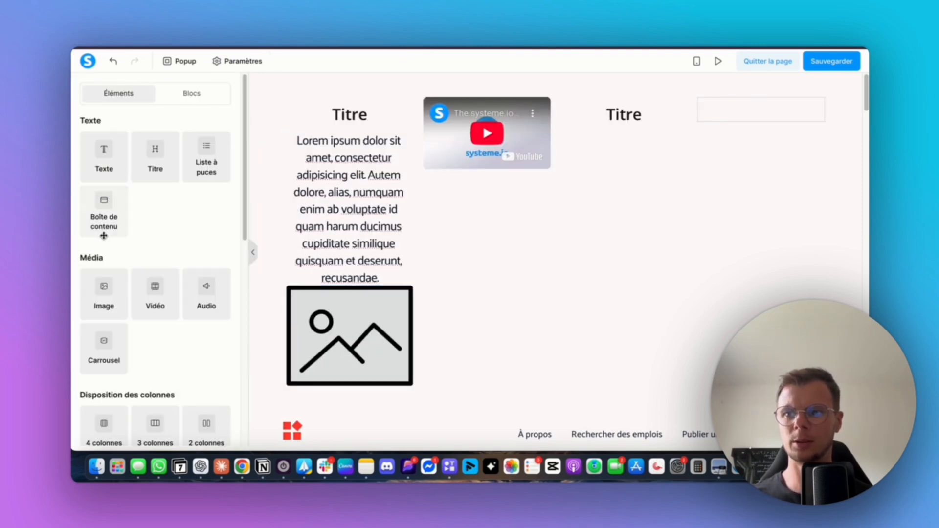
{"action": "scroll", "coordinate": [120, 260], "scroll_direction": "down", "scroll_amount": 10}
{"action": "scroll", "coordinate": [153, 339], "scroll_direction": "up", "scroll_amount": 4}
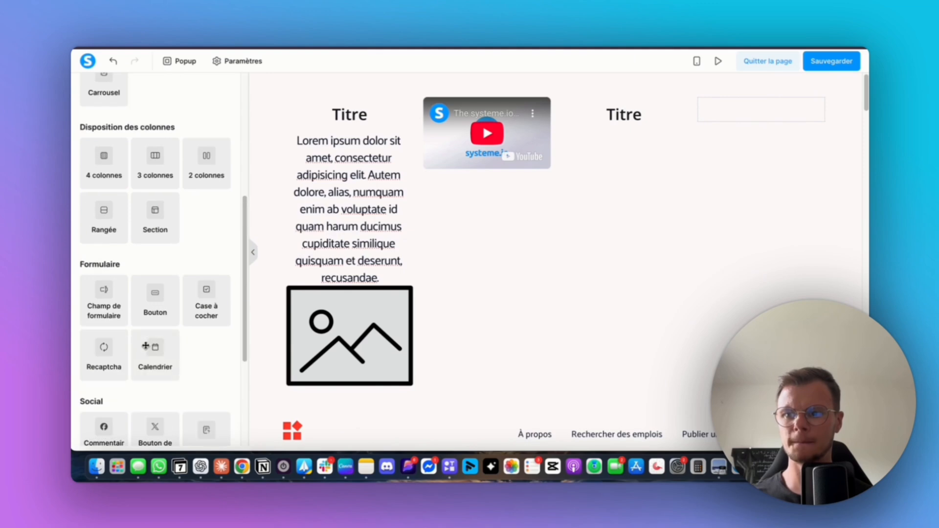
{"action": "left_click_drag", "start_coordinate": [181, 307], "coordinate": [404, 416]}
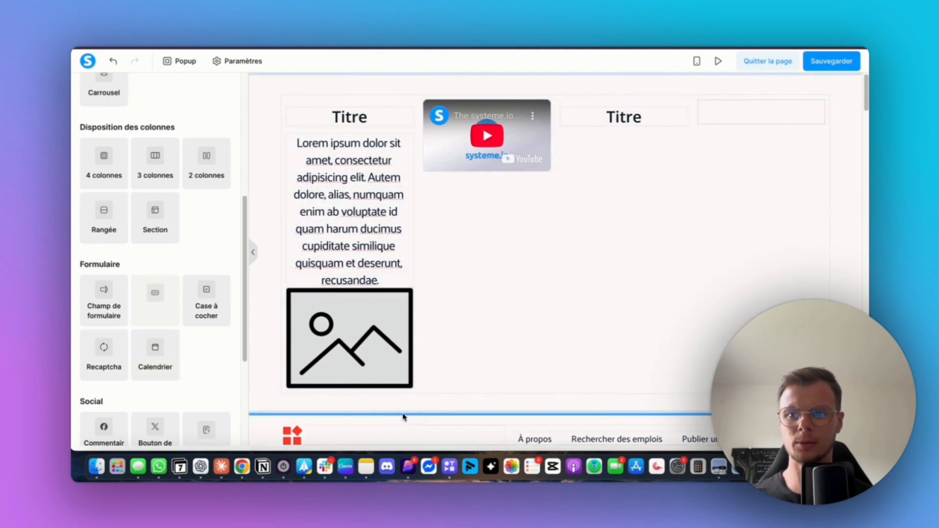
{"action": "scroll", "coordinate": [413, 374], "scroll_direction": "down", "scroll_amount": 5}
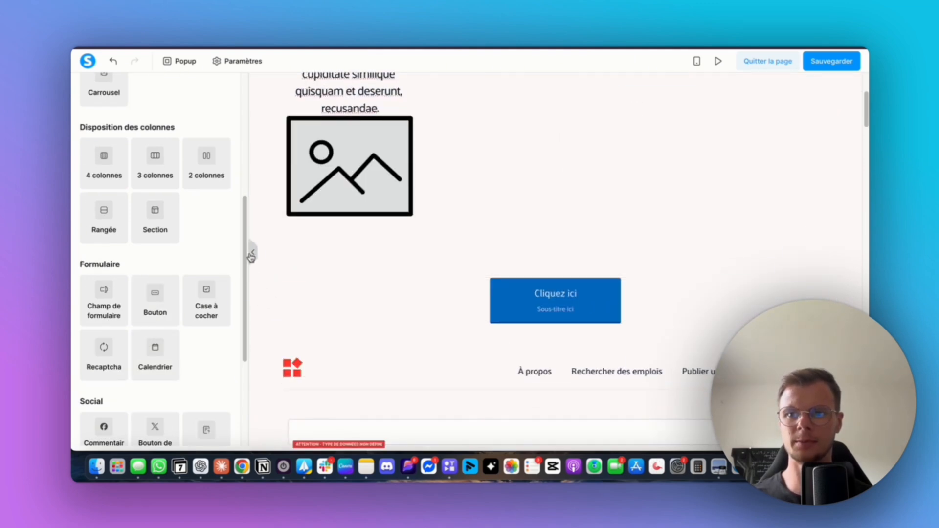
- Set the new Cliquez ici button's background to the solid dark red colour 774248
{"action": "left_click", "coordinate": [468, 306]}
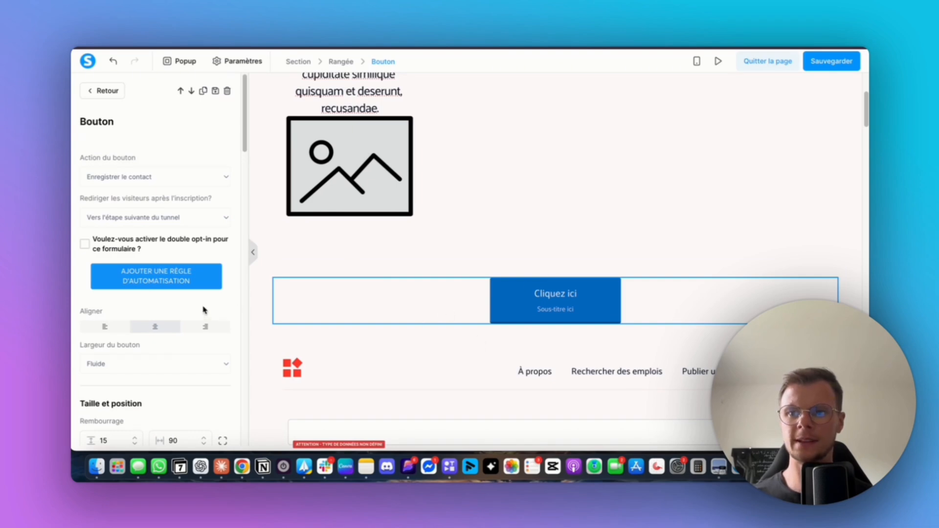
{"action": "scroll", "coordinate": [204, 310], "scroll_direction": "down", "scroll_amount": 6}
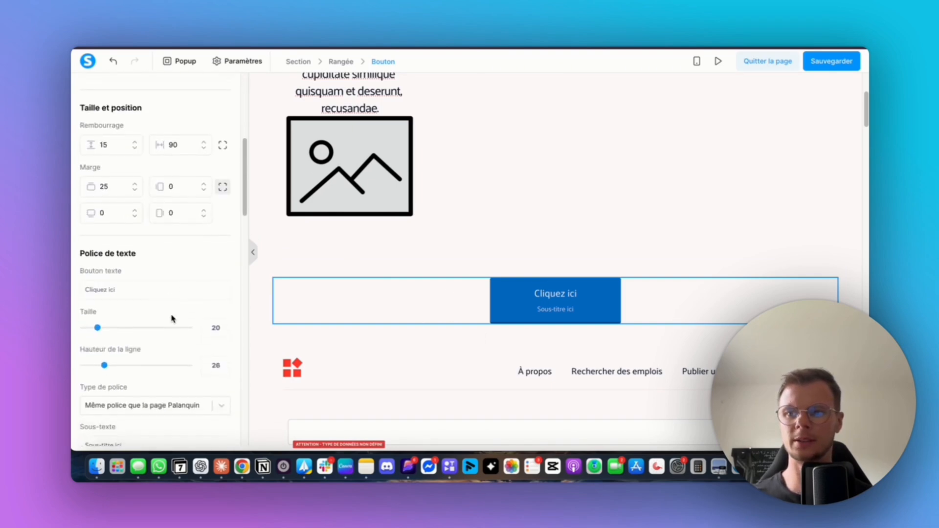
{"action": "scroll", "coordinate": [172, 319], "scroll_direction": "down", "scroll_amount": 10}
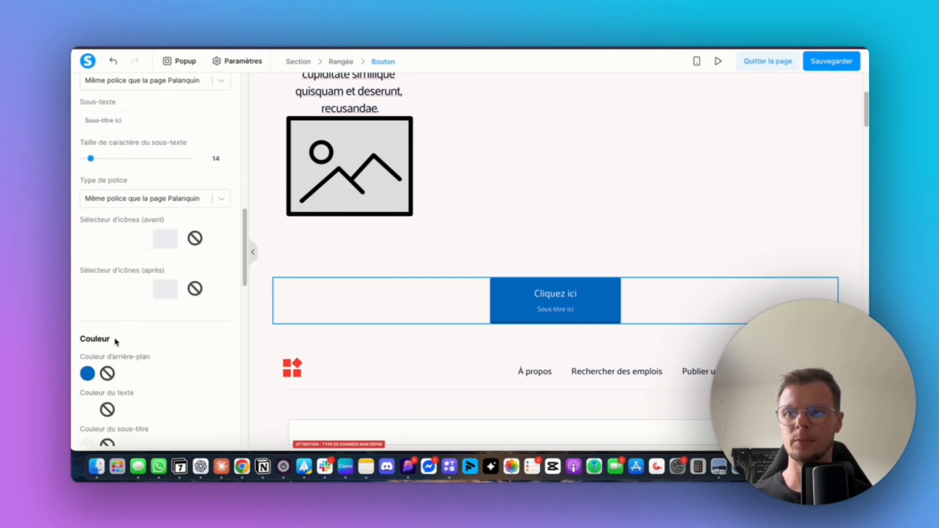
{"action": "scroll", "coordinate": [116, 341], "scroll_direction": "down", "scroll_amount": 2}
{"action": "left_click", "coordinate": [88, 338]}
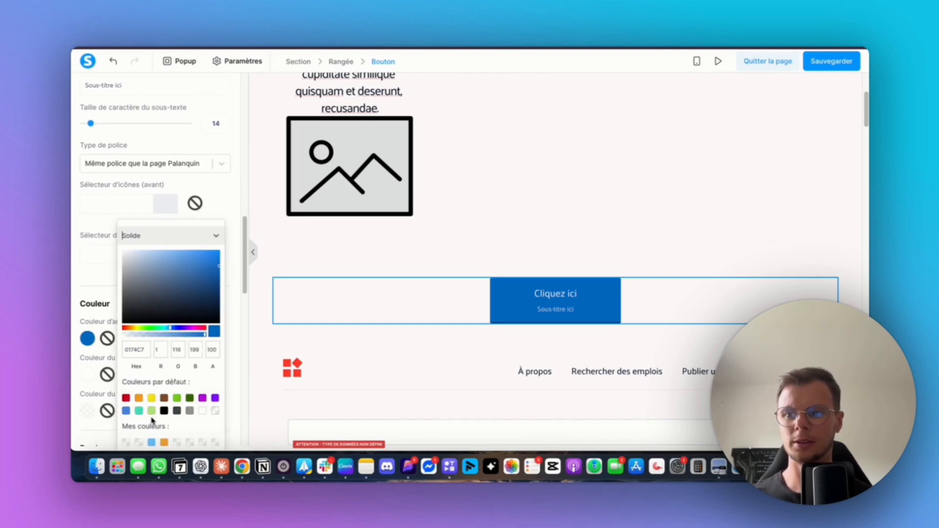
{"action": "left_click", "coordinate": [126, 398]}
{"action": "left_click", "coordinate": [166, 289]}
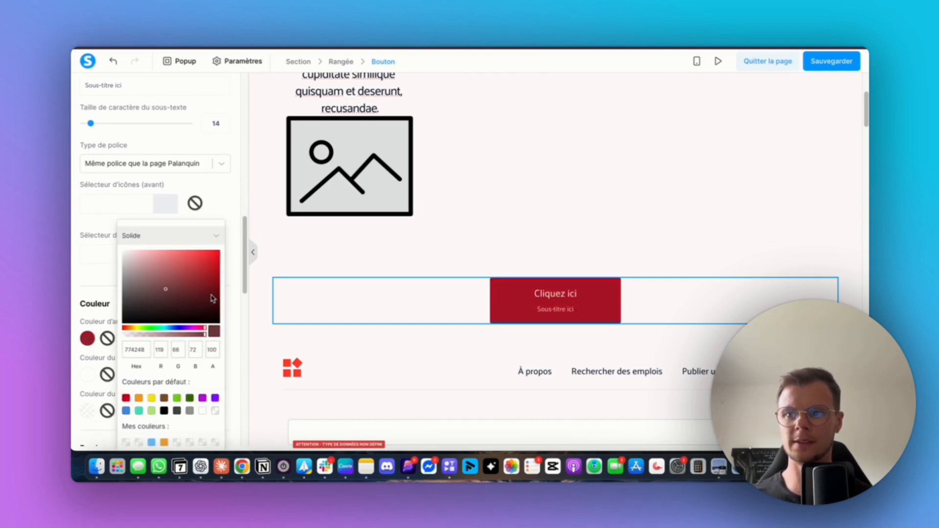
{"action": "left_click", "coordinate": [425, 344]}
{"action": "left_click", "coordinate": [574, 309]}
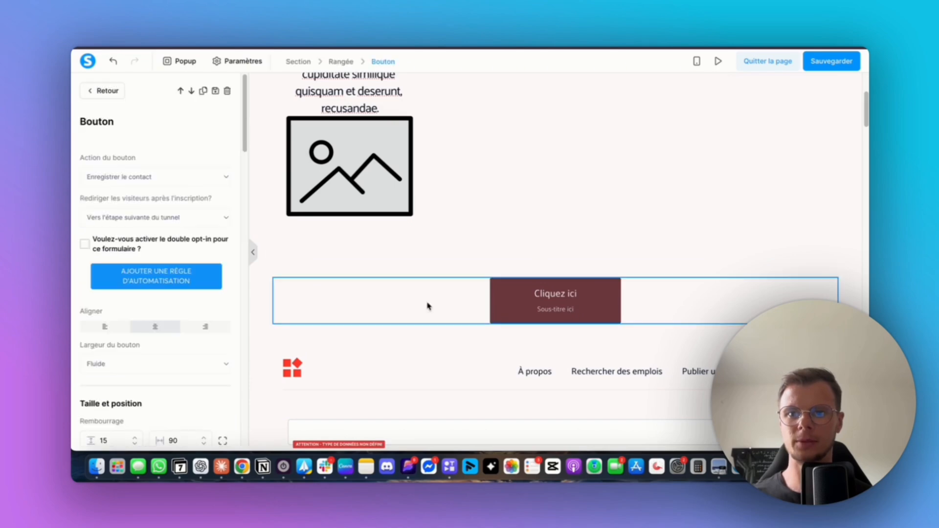
- Save the dark red Cliquez ici button as a reusable block titled rrrrrr, without making it a master block
{"action": "left_click", "coordinate": [215, 92]}
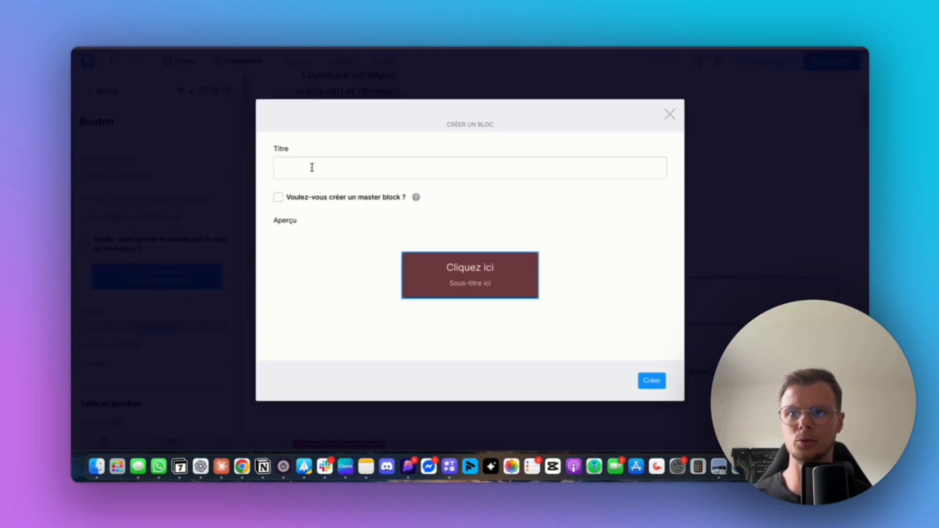
{"action": "type", "text": "rrrrrr"}
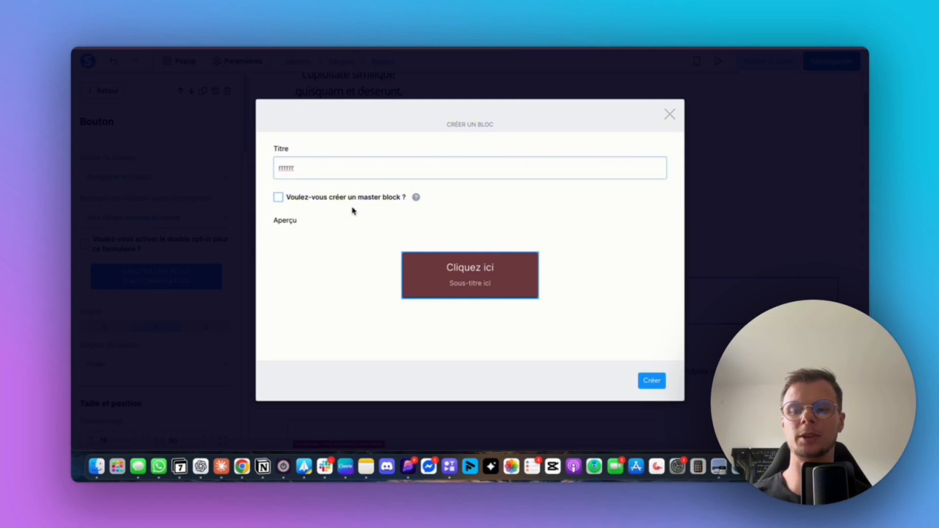
{"action": "mouse_move", "coordinate": [417, 197]}
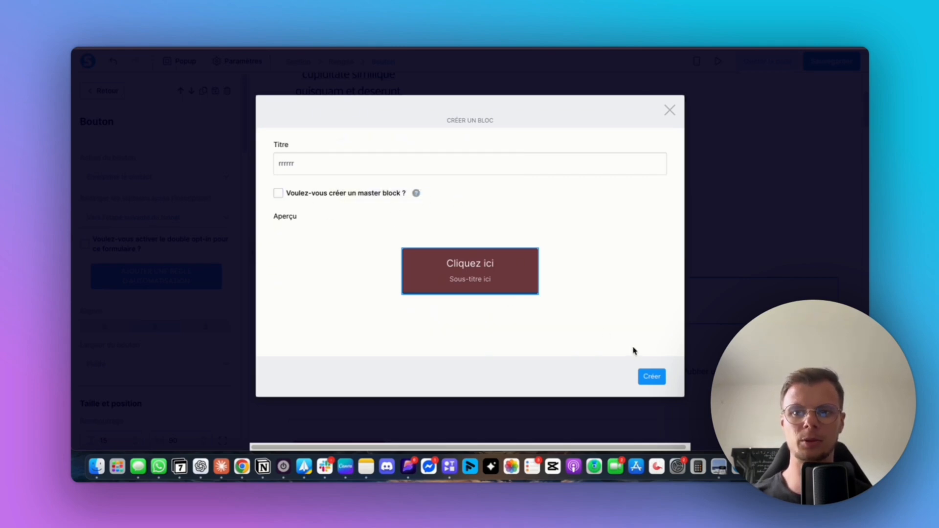
{"action": "left_click", "coordinate": [645, 377]}
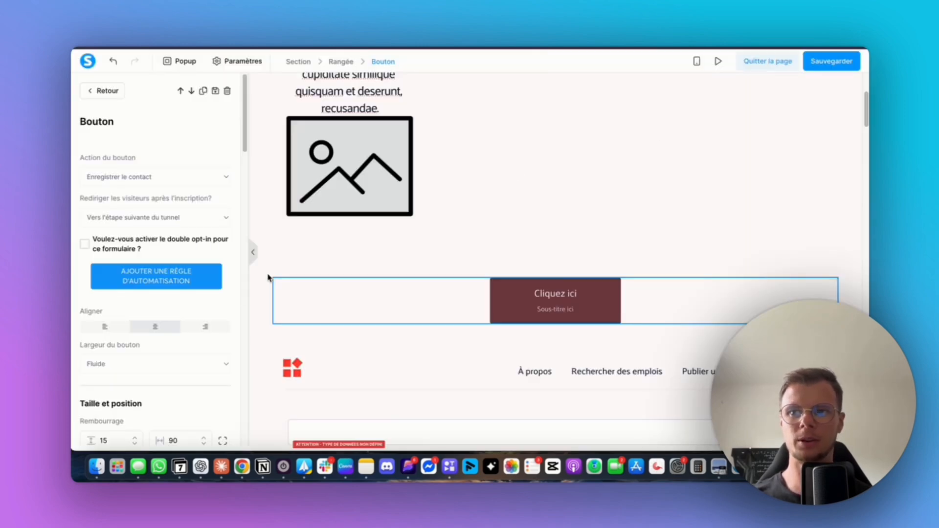
- Insert the saved rrrrrr block from Mes blocs as a new section above the existing dark red Cliquez ici button
{"action": "left_click", "coordinate": [252, 257]}
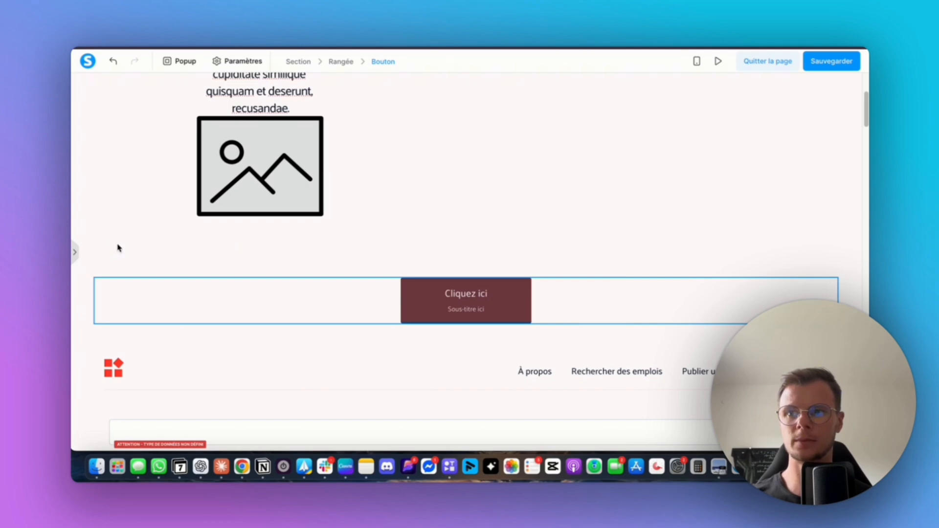
{"action": "left_click", "coordinate": [75, 252]}
{"action": "left_click", "coordinate": [123, 97]}
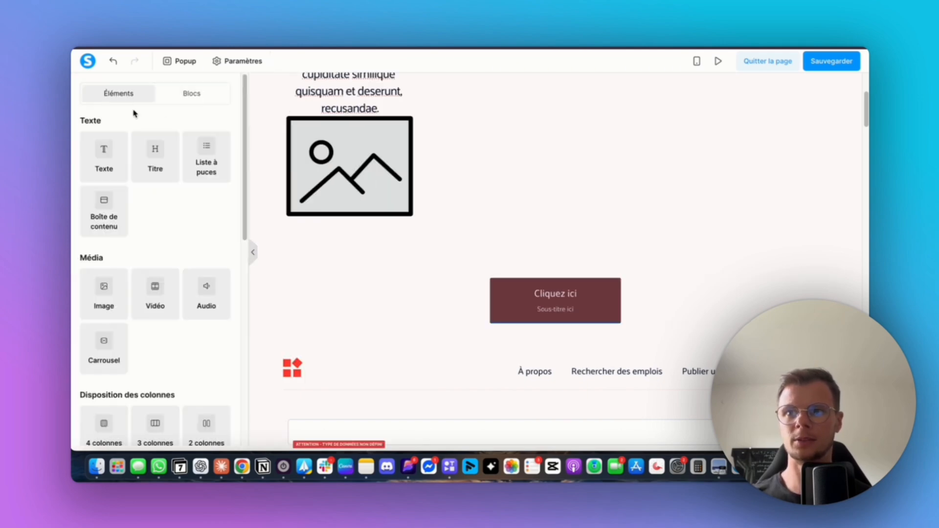
{"action": "left_click", "coordinate": [203, 93]}
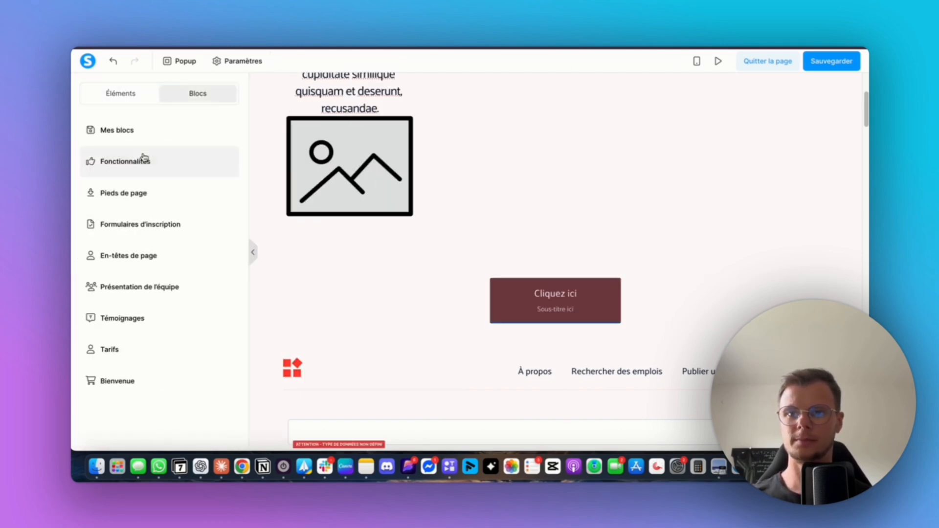
{"action": "left_click", "coordinate": [140, 131]}
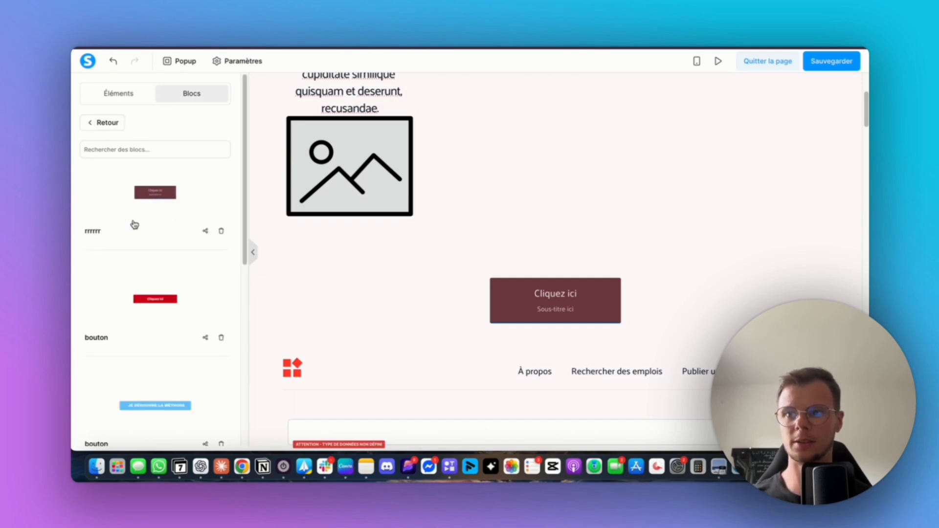
{"action": "left_click_drag", "start_coordinate": [137, 208], "coordinate": [520, 256]}
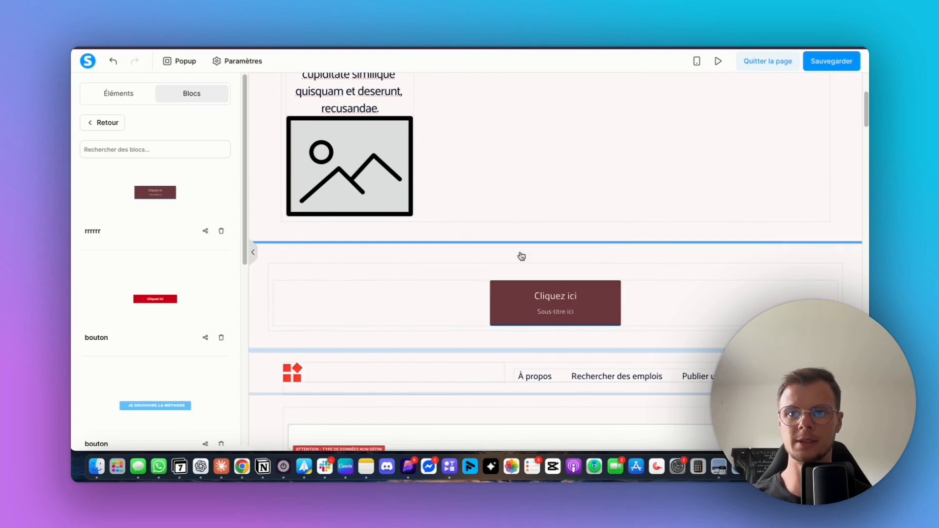
{"action": "left_click", "coordinate": [252, 252]}
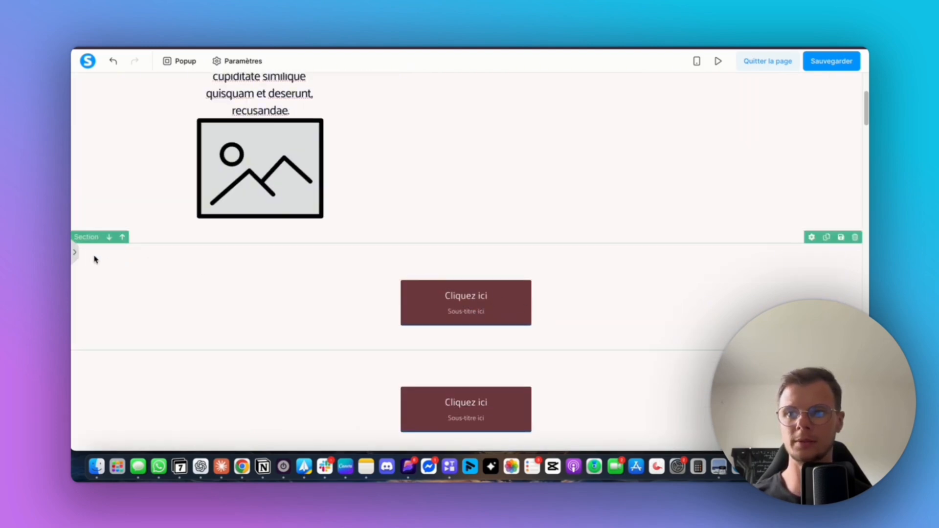
{"action": "left_click", "coordinate": [74, 252]}
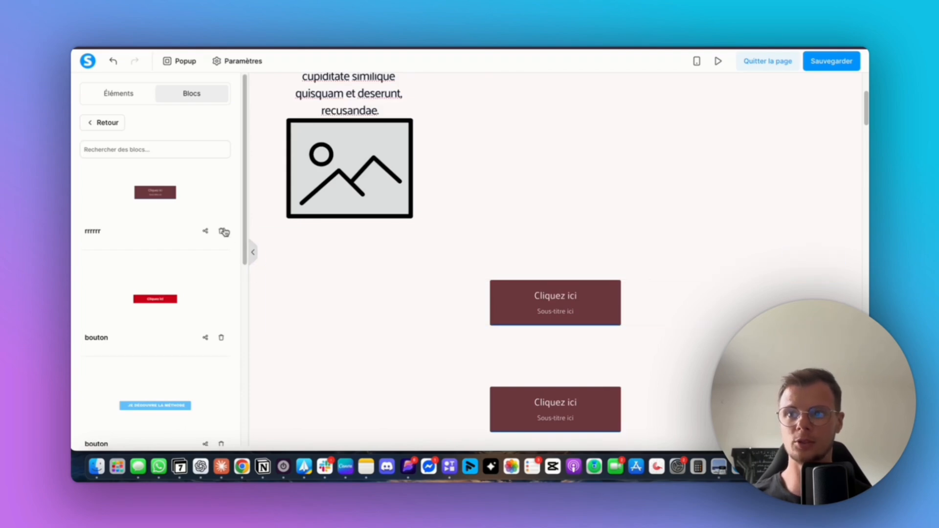
- Insert the saved block named Footer between the Plus button and the newsletter signup section near the page's end
{"action": "scroll", "coordinate": [172, 250], "scroll_direction": "down", "scroll_amount": 5}
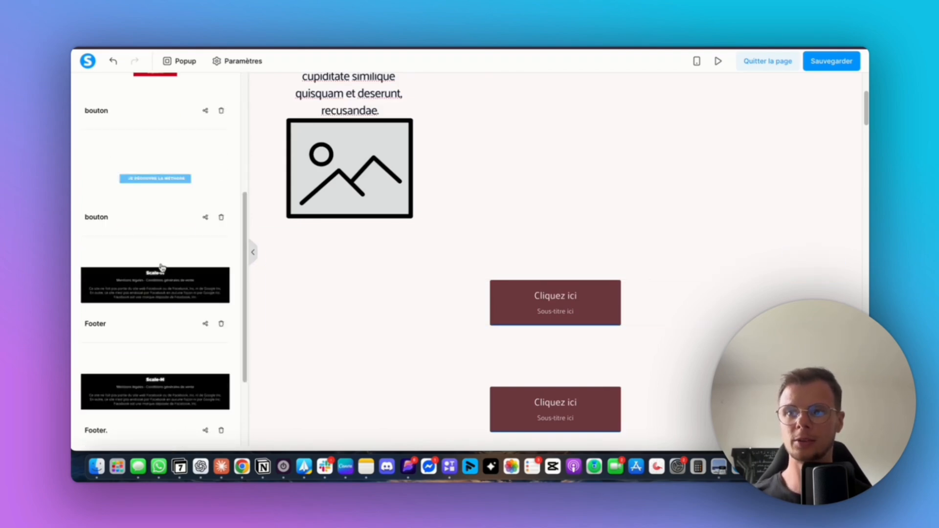
{"action": "left_click_drag", "start_coordinate": [157, 285], "coordinate": [503, 263]}
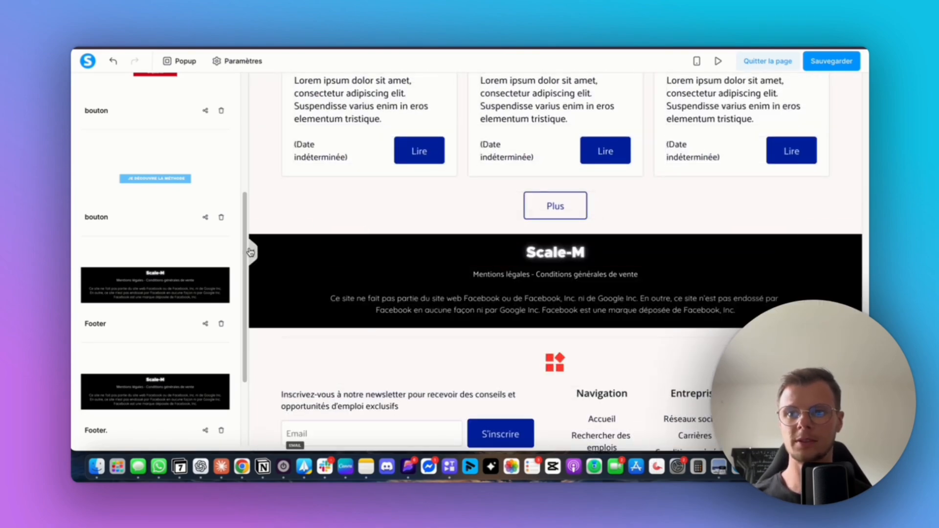
{"action": "left_click", "coordinate": [253, 253]}
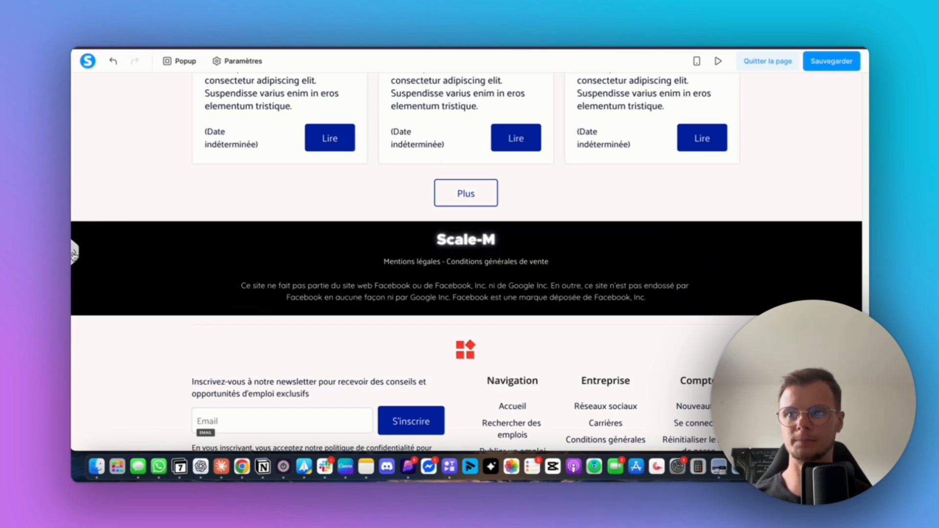
{"action": "left_click", "coordinate": [75, 253]}
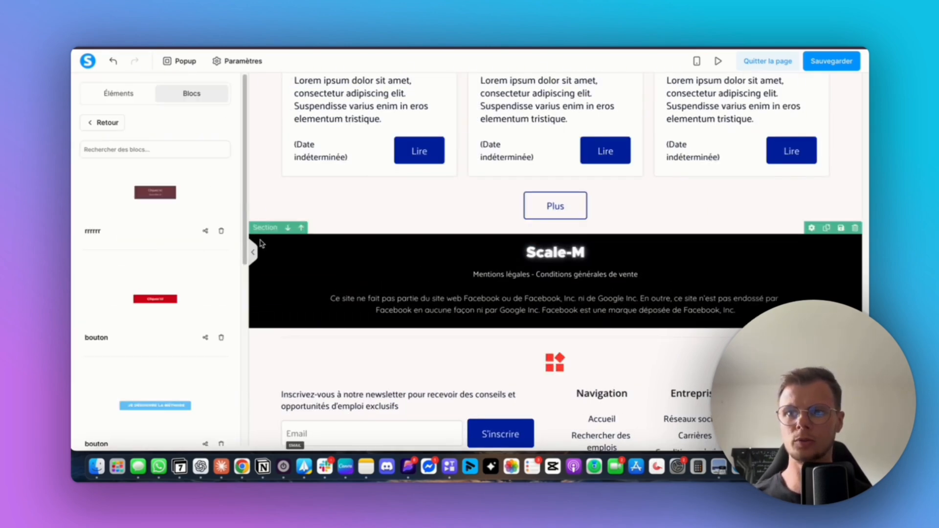
{"action": "left_click", "coordinate": [253, 253]}
- Leave the page editor and discard the unsaved changes
{"action": "scroll", "coordinate": [426, 261], "scroll_direction": "up", "scroll_amount": 20}
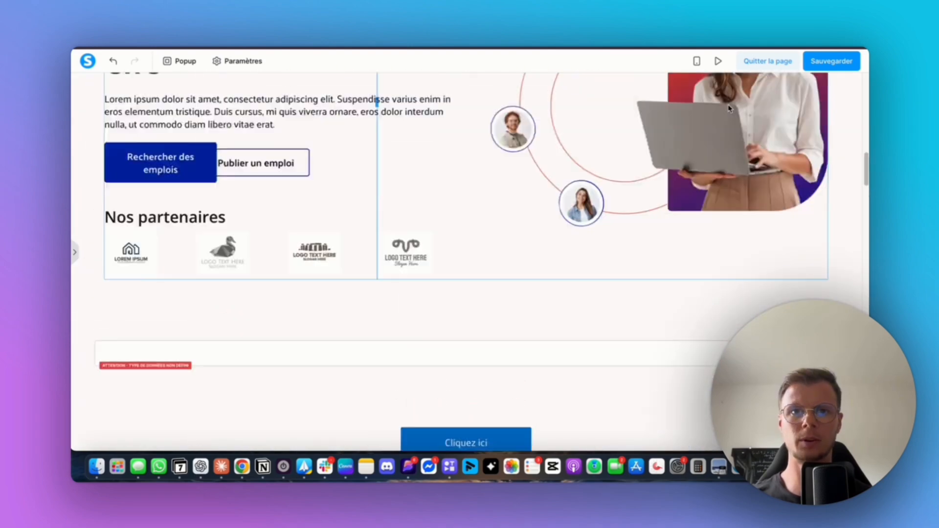
{"action": "left_click", "coordinate": [756, 67]}
{"action": "left_click", "coordinate": [450, 282]}
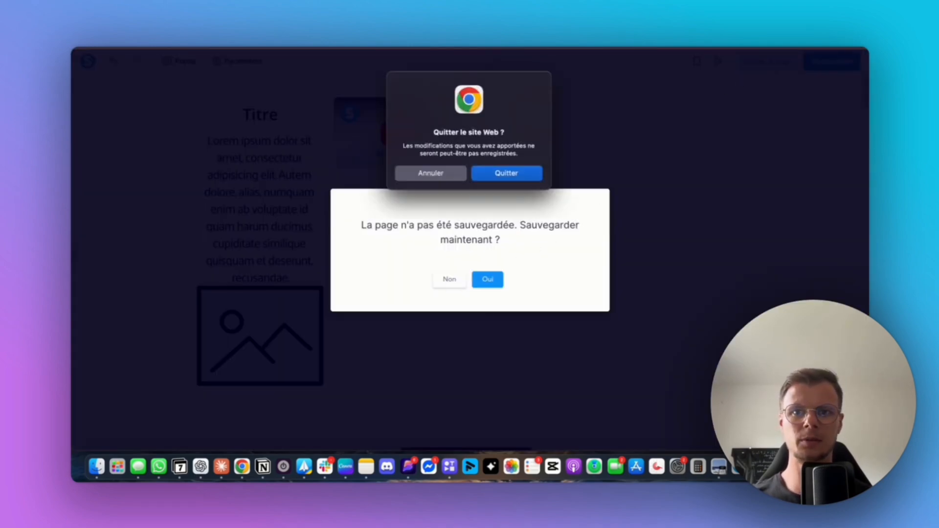
{"action": "left_click", "coordinate": [529, 173]}
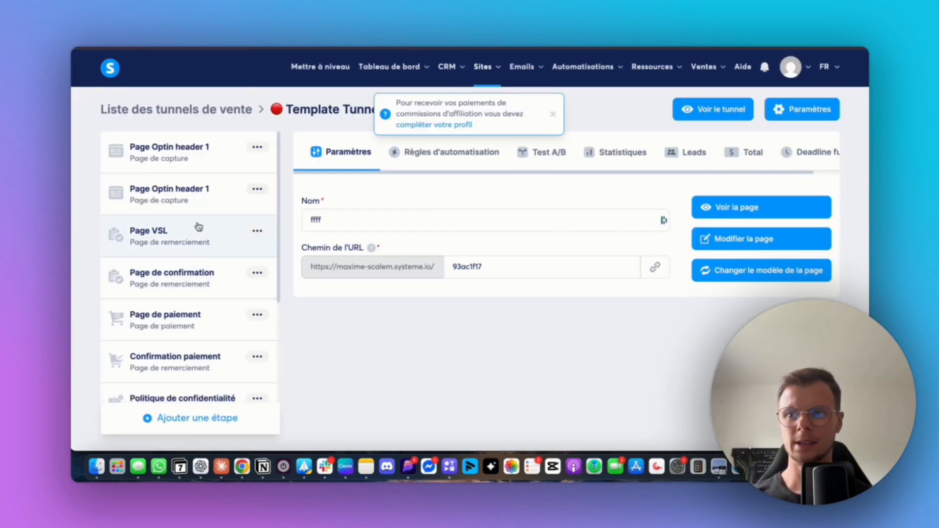
- Open the funnel's first Page Optin header 1 capture page for editing and enlarge the canvas
{"action": "left_click", "coordinate": [184, 153]}
{"action": "left_click", "coordinate": [726, 239]}
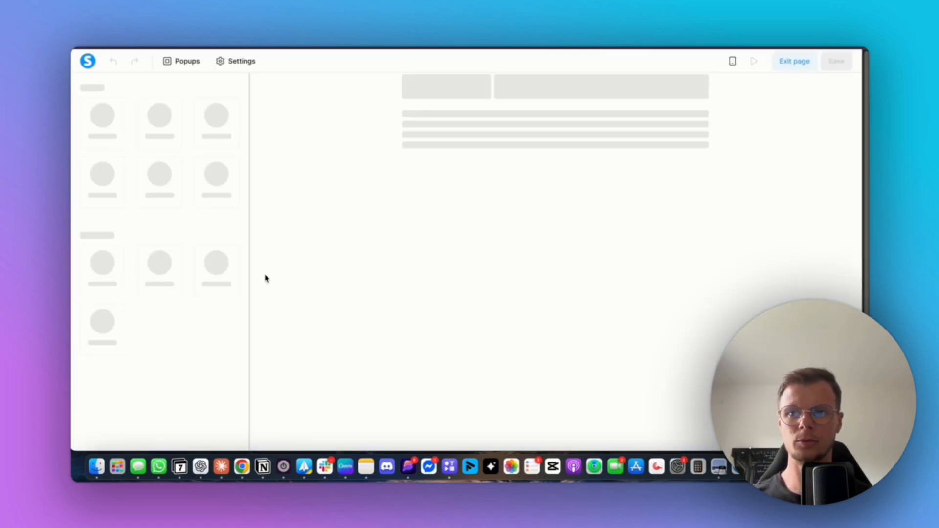
{"action": "left_click", "coordinate": [253, 253]}
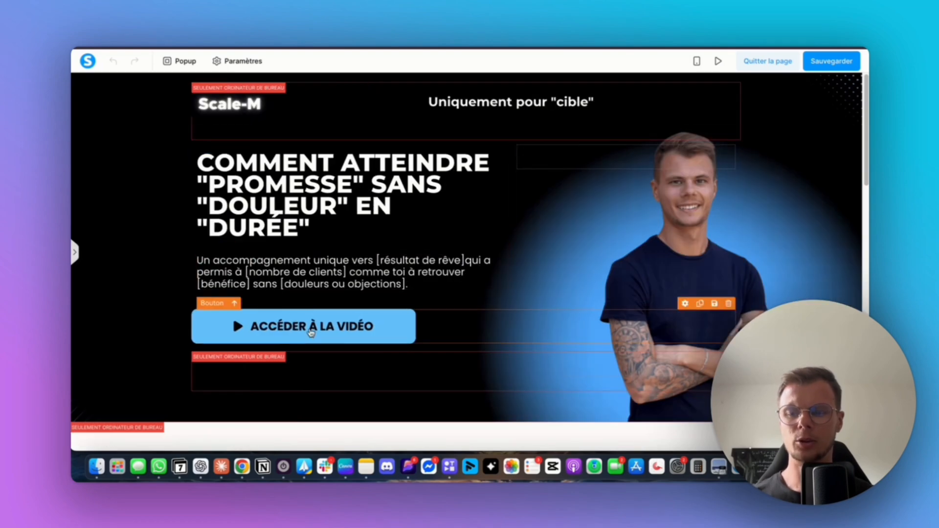
- Check the Accéder à la vidéo button's action, then open Popup №1 and its settings
{"action": "scroll", "coordinate": [299, 313], "scroll_direction": "down", "scroll_amount": 2}
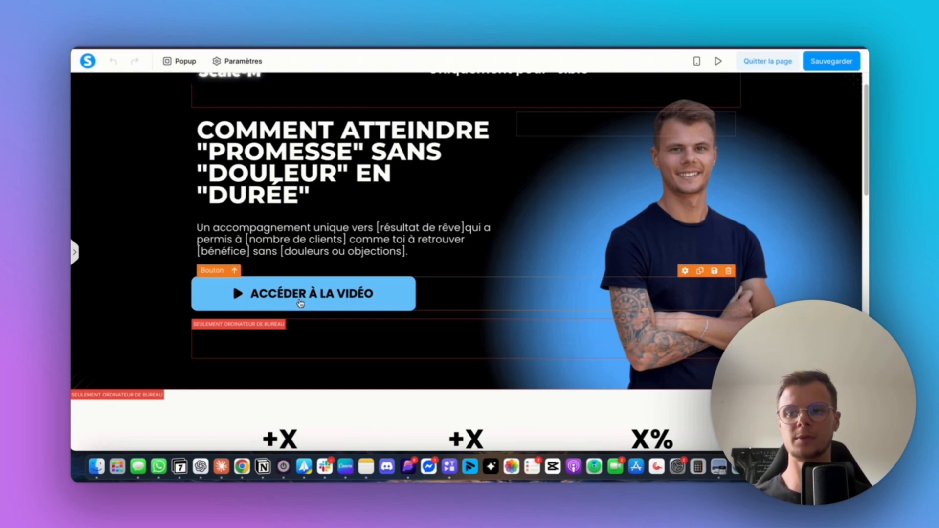
{"action": "left_click", "coordinate": [335, 292]}
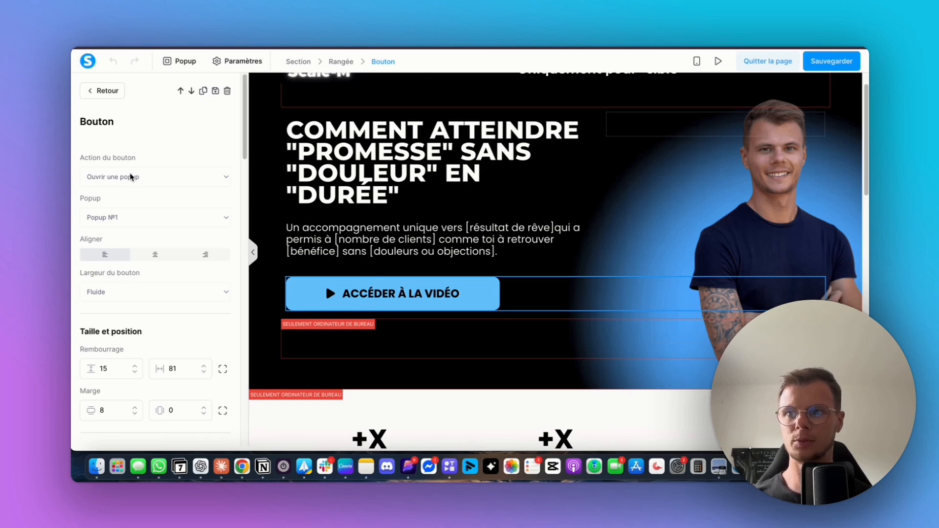
{"action": "left_click", "coordinate": [185, 62]}
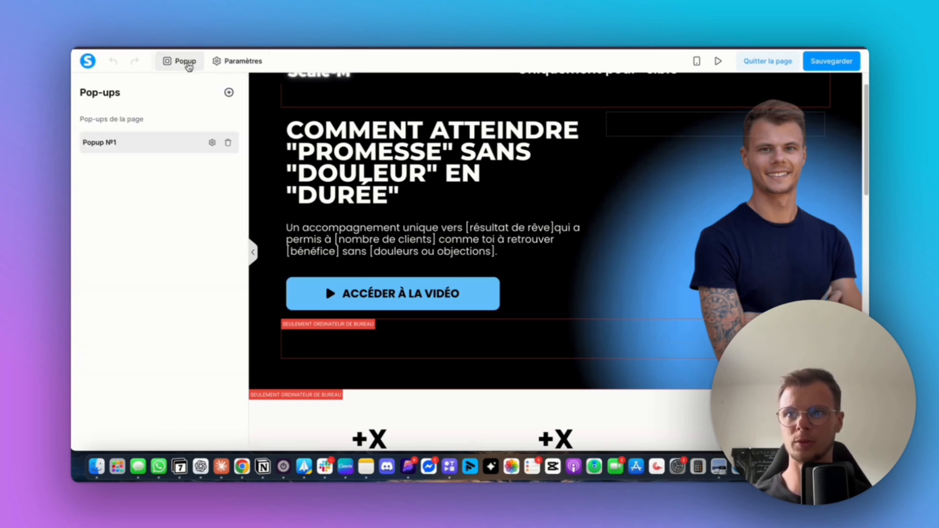
{"action": "left_click", "coordinate": [212, 142]}
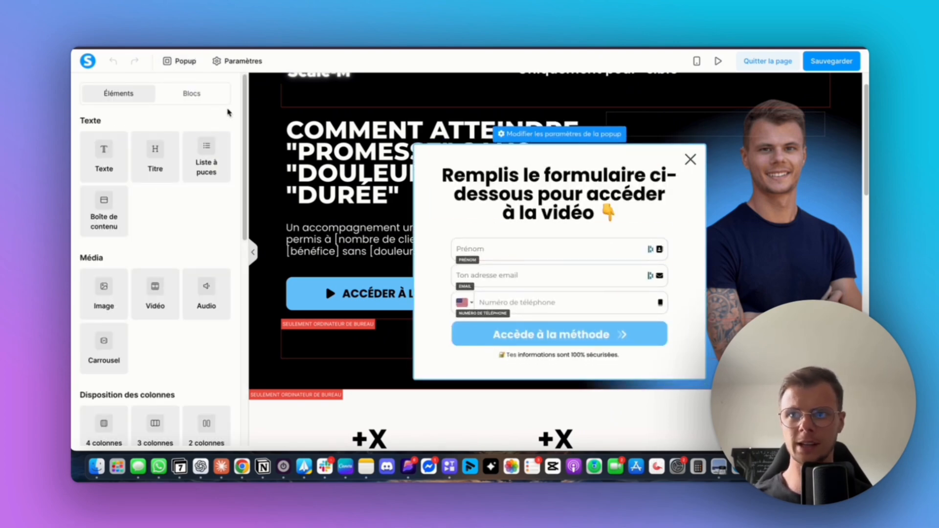
{"action": "left_click", "coordinate": [521, 139]}
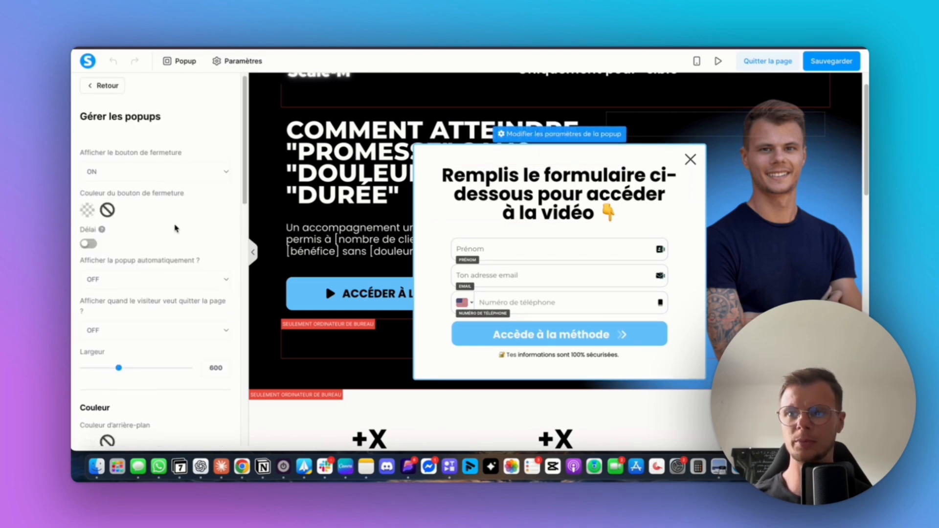
- Look through the popup's display, exit-intent, width, colour, padding, border and shadow settings
{"action": "scroll", "coordinate": [166, 205], "scroll_direction": "down", "scroll_amount": 4}
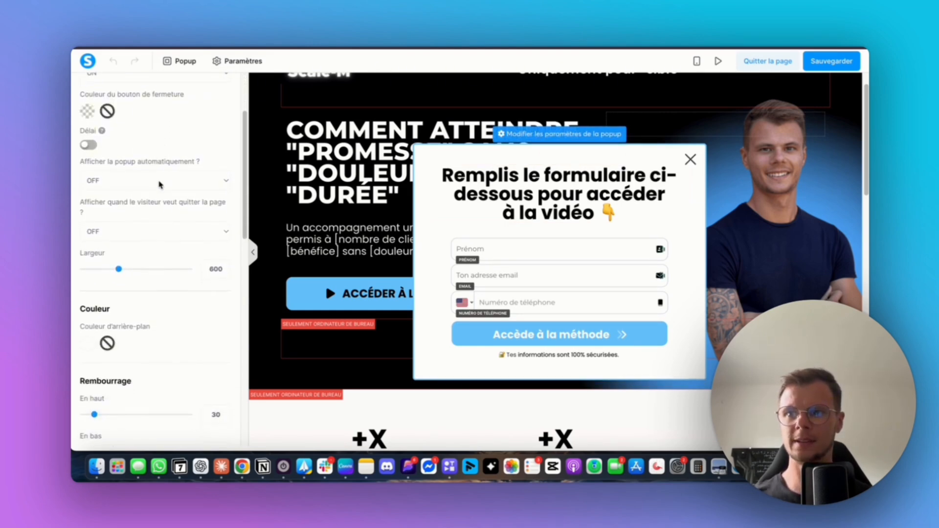
{"action": "scroll", "coordinate": [160, 185], "scroll_direction": "down", "scroll_amount": 1}
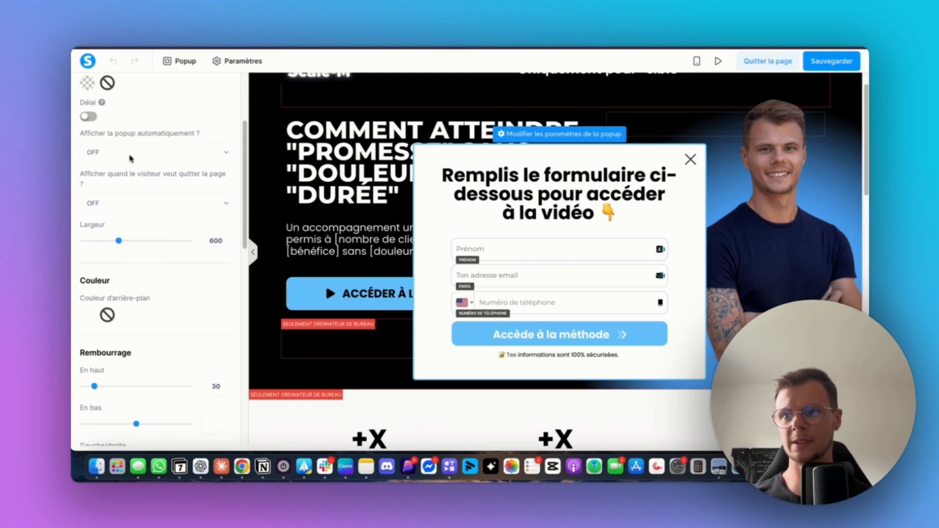
{"action": "scroll", "coordinate": [147, 193], "scroll_direction": "down", "scroll_amount": 1}
{"action": "left_click", "coordinate": [121, 181]}
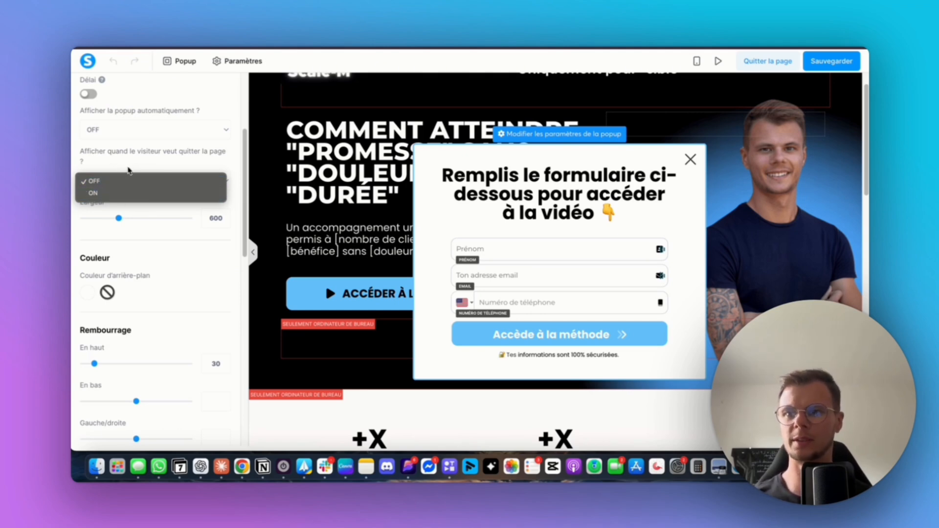
{"action": "left_click", "coordinate": [128, 170]}
{"action": "scroll", "coordinate": [152, 242], "scroll_direction": "down", "scroll_amount": 5}
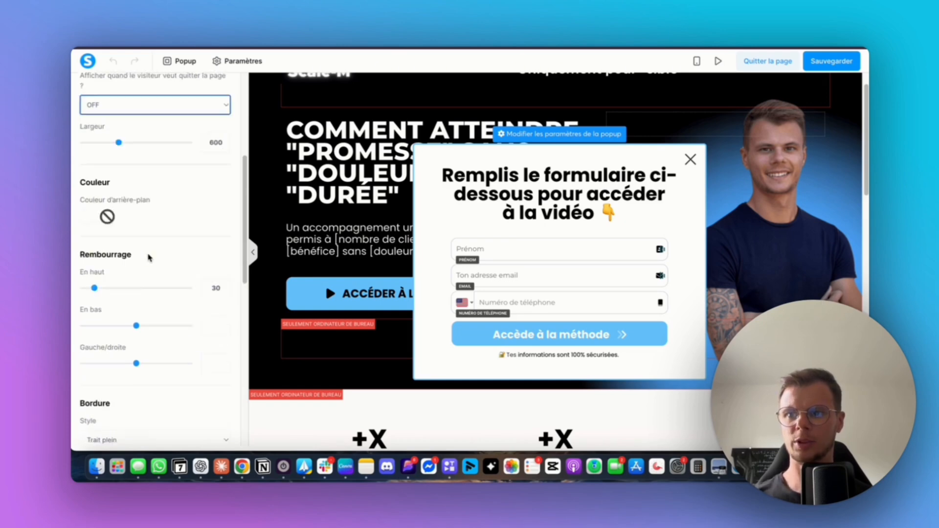
{"action": "scroll", "coordinate": [109, 193], "scroll_direction": "down", "scroll_amount": 6}
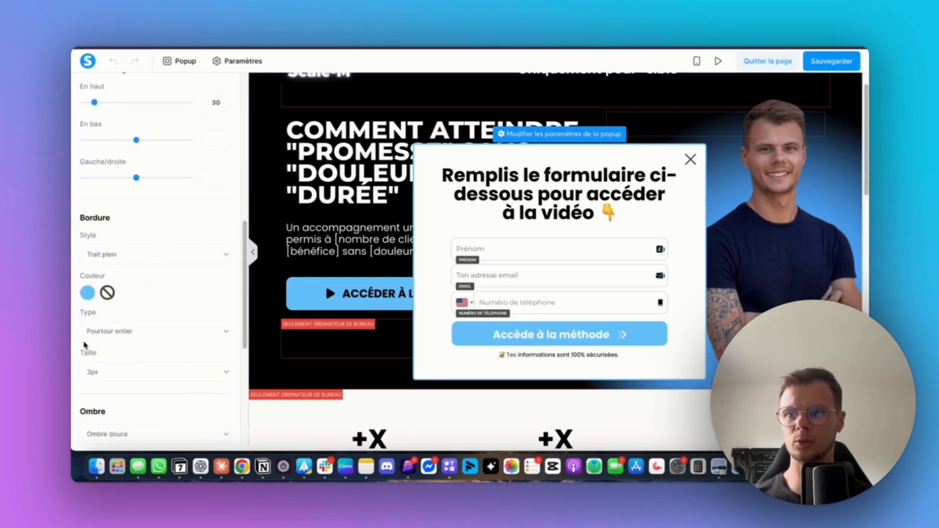
{"action": "scroll", "coordinate": [116, 260], "scroll_direction": "down", "scroll_amount": 10}
{"action": "scroll", "coordinate": [147, 255], "scroll_direction": "up", "scroll_amount": 20}
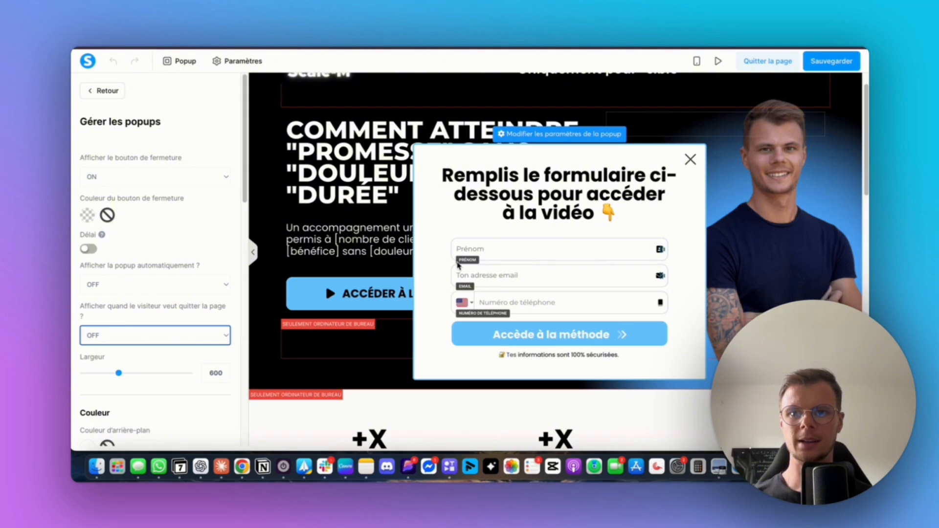
- Select the popup's Accède à la méthode button and choose Enregistrer le contact as its action
{"action": "left_click", "coordinate": [545, 329]}
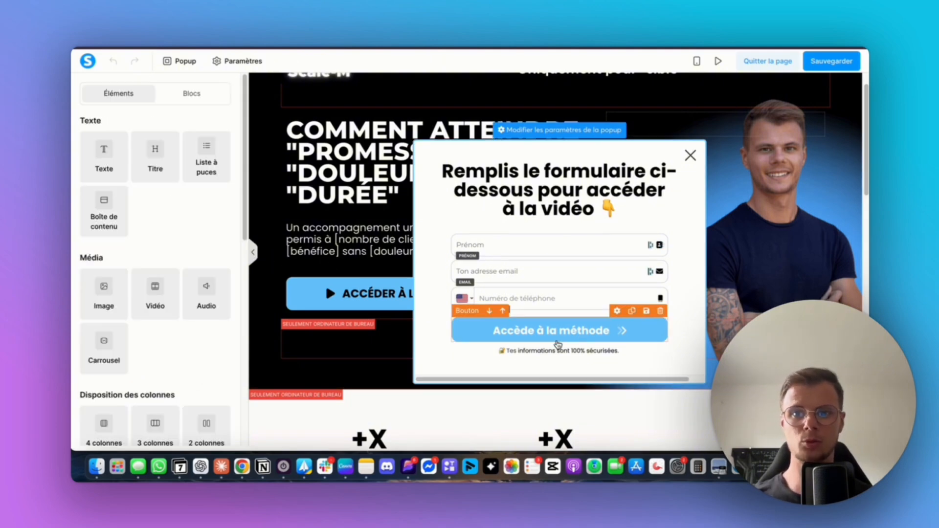
{"action": "left_click", "coordinate": [595, 336]}
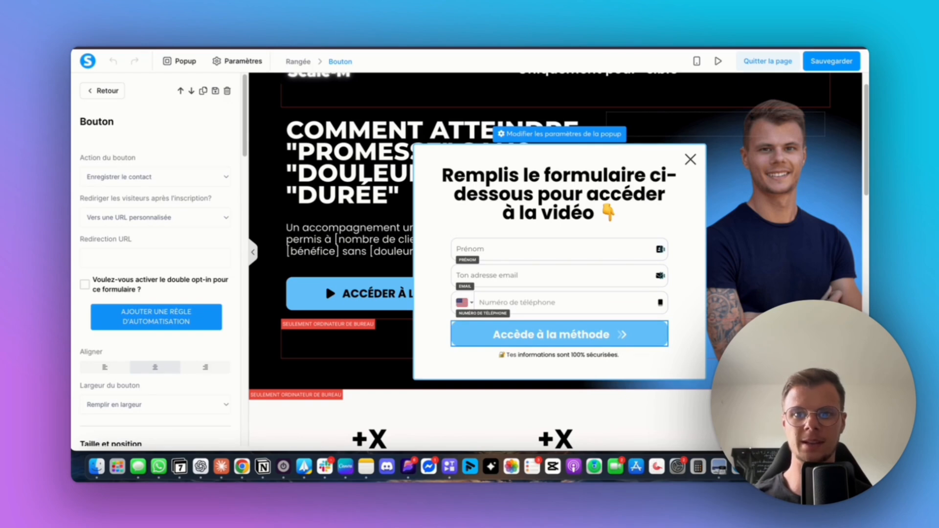
{"action": "left_click", "coordinate": [139, 181]}
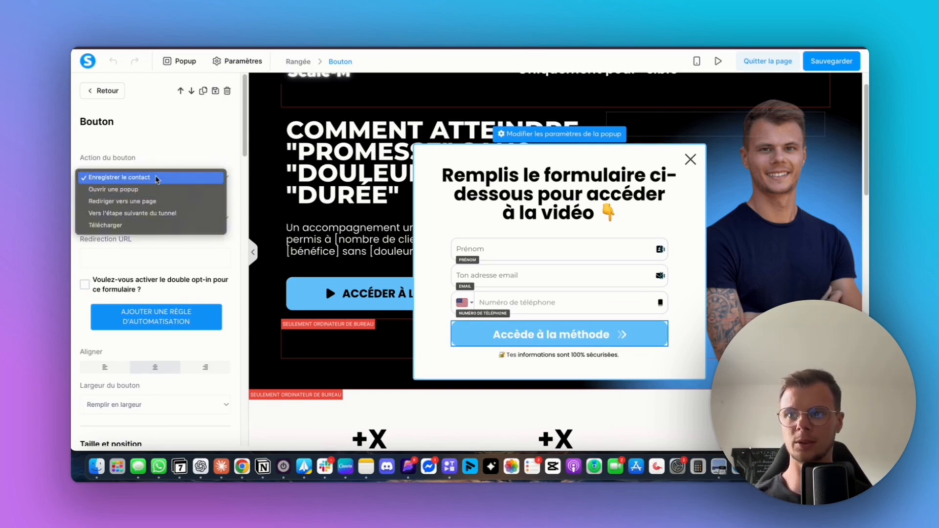
{"action": "left_click", "coordinate": [146, 178]}
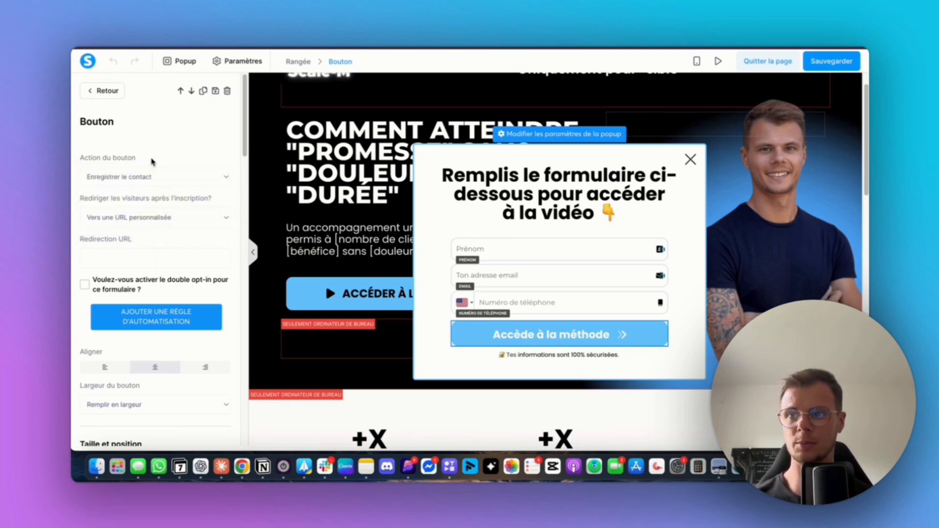
- Review the post-signup redirect options, redirection URL field and remaining settings of the Accède à la méthode button
{"action": "left_click", "coordinate": [131, 215]}
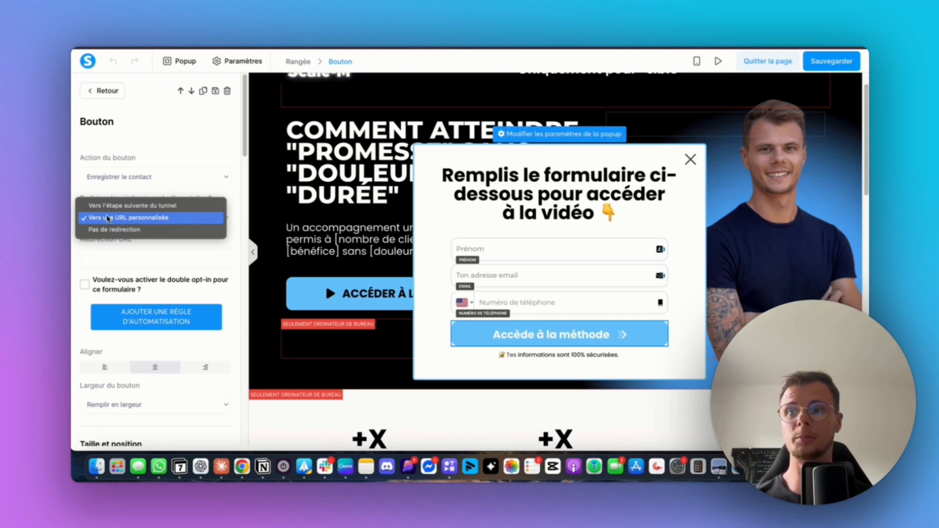
{"action": "left_click", "coordinate": [166, 190]}
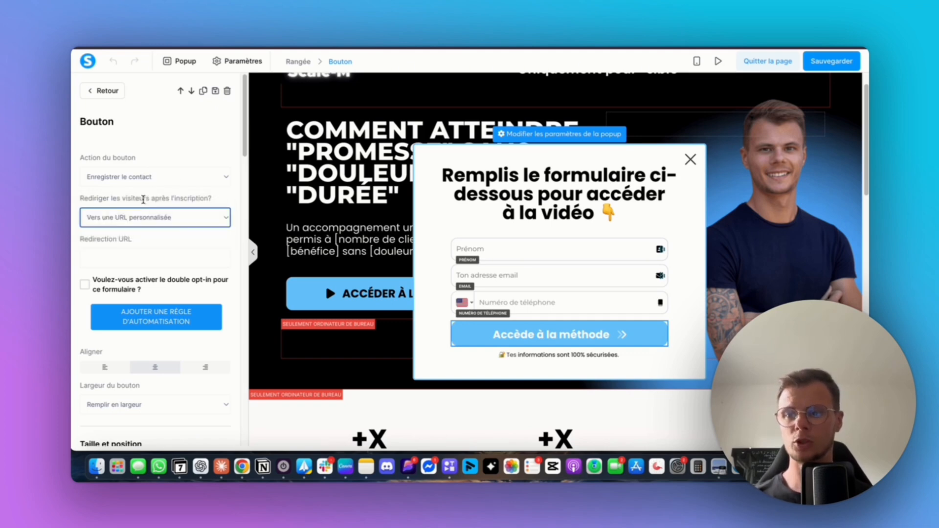
{"action": "left_click", "coordinate": [146, 219]}
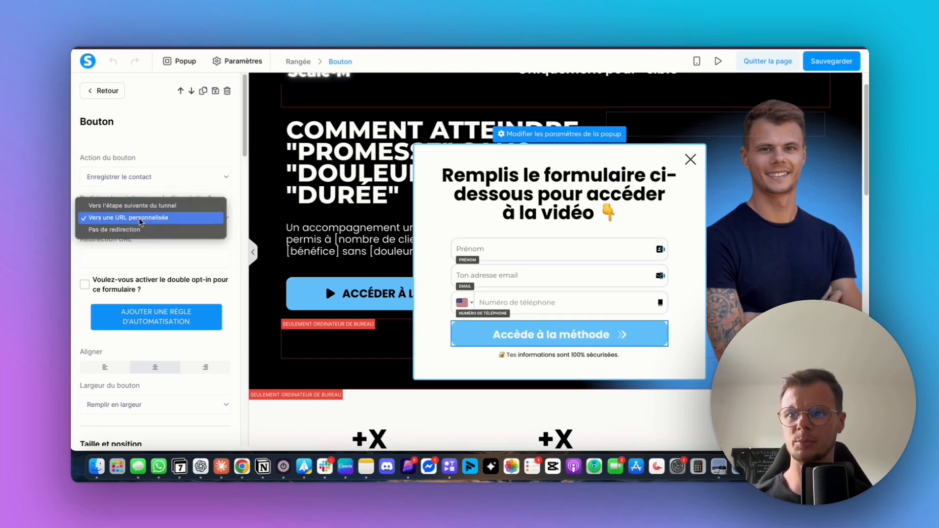
{"action": "left_click", "coordinate": [175, 217]}
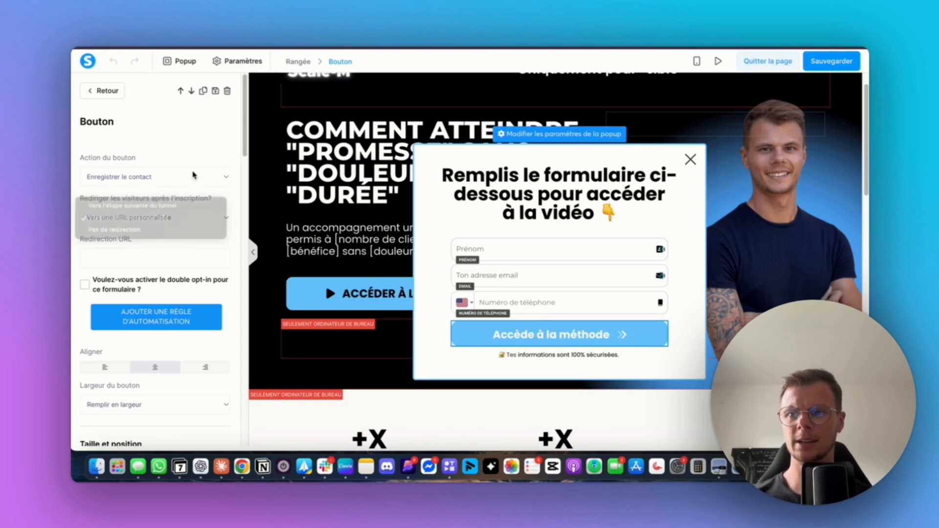
{"action": "left_click", "coordinate": [158, 253]}
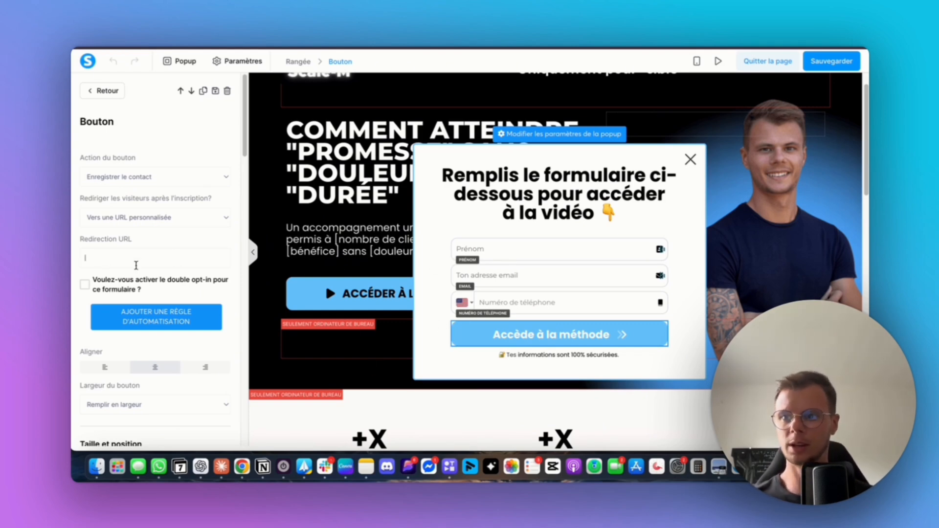
{"action": "scroll", "coordinate": [196, 265], "scroll_direction": "down", "scroll_amount": 3}
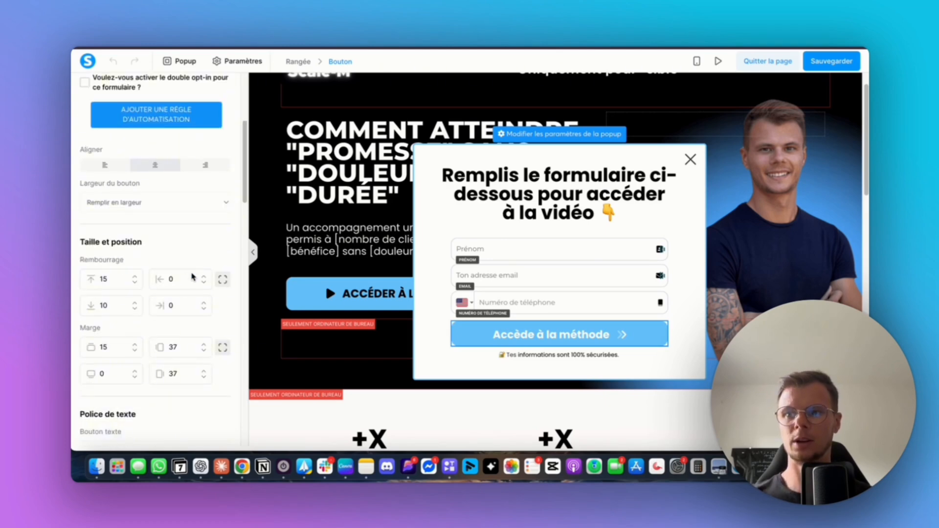
- Close the popup and colour the word COMMENT in the hero title with the saved light blue
{"action": "left_click", "coordinate": [314, 198]}
{"action": "left_click", "coordinate": [282, 182]}
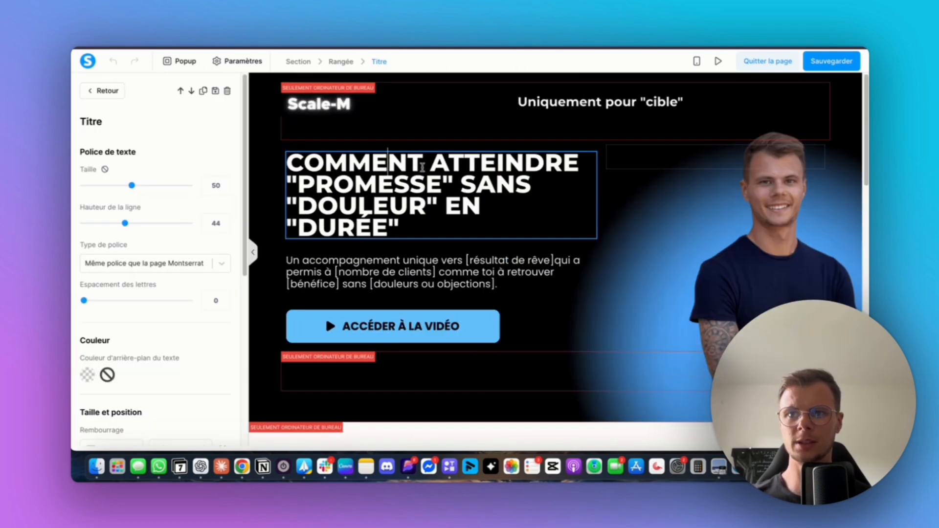
{"action": "left_click_drag", "start_coordinate": [291, 163], "coordinate": [417, 163]}
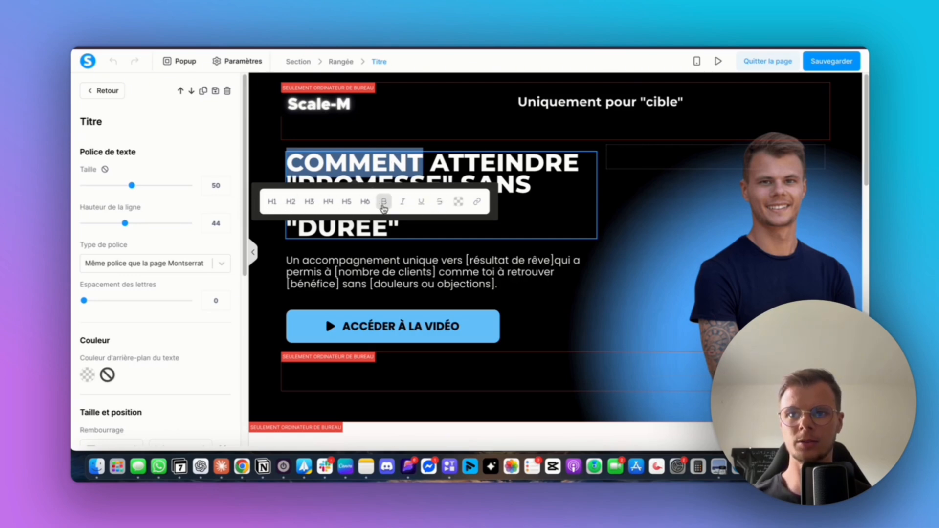
{"action": "left_click", "coordinate": [458, 210]}
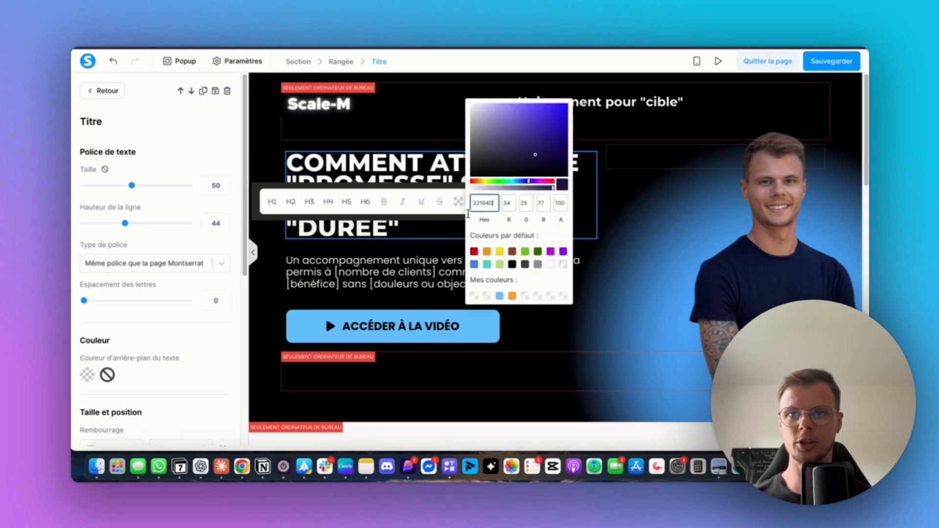
{"action": "left_click", "coordinate": [501, 296]}
{"action": "left_click", "coordinate": [410, 242]}
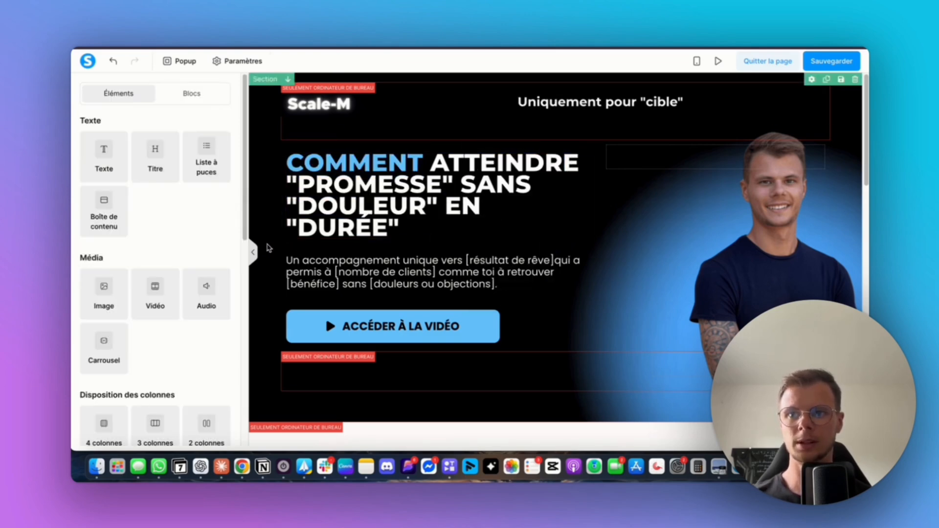
- Inspect the hero section's background settings and its background image upload dialog, leaving the image as it is
{"action": "left_click", "coordinate": [253, 252]}
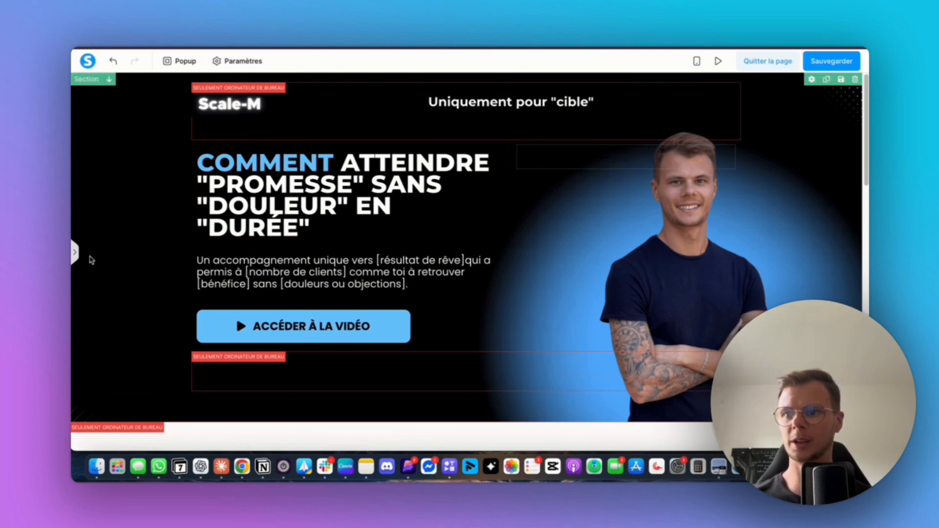
{"action": "left_click", "coordinate": [279, 239]}
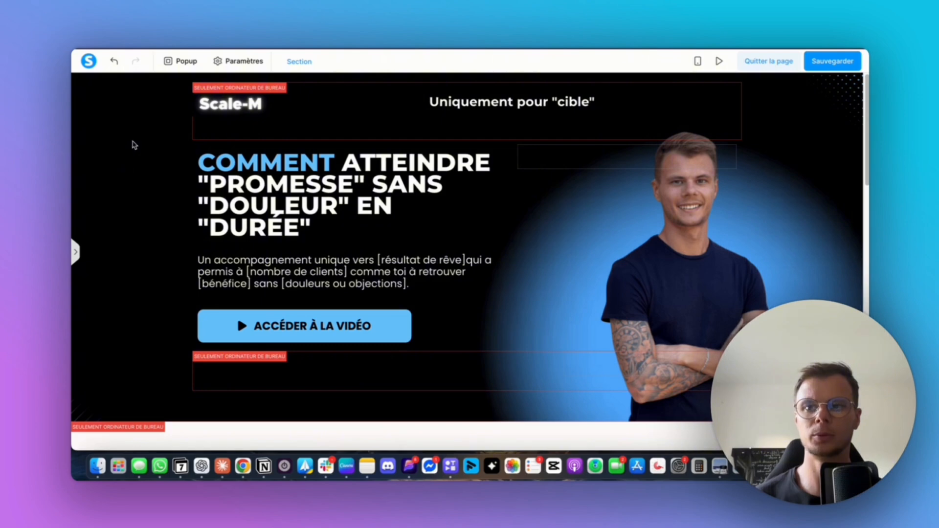
{"action": "key", "text": "Escape"}
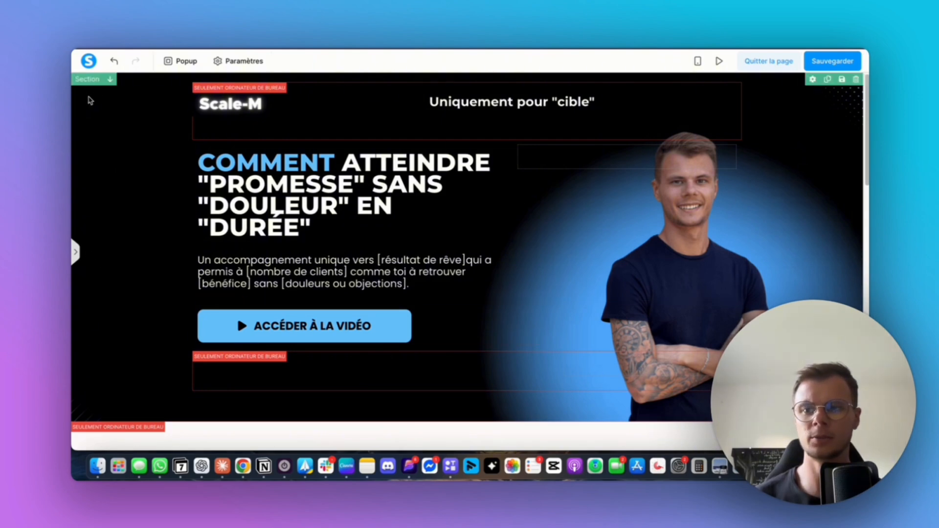
{"action": "left_click", "coordinate": [106, 186]}
{"action": "scroll", "coordinate": [146, 275], "scroll_direction": "down", "scroll_amount": 3}
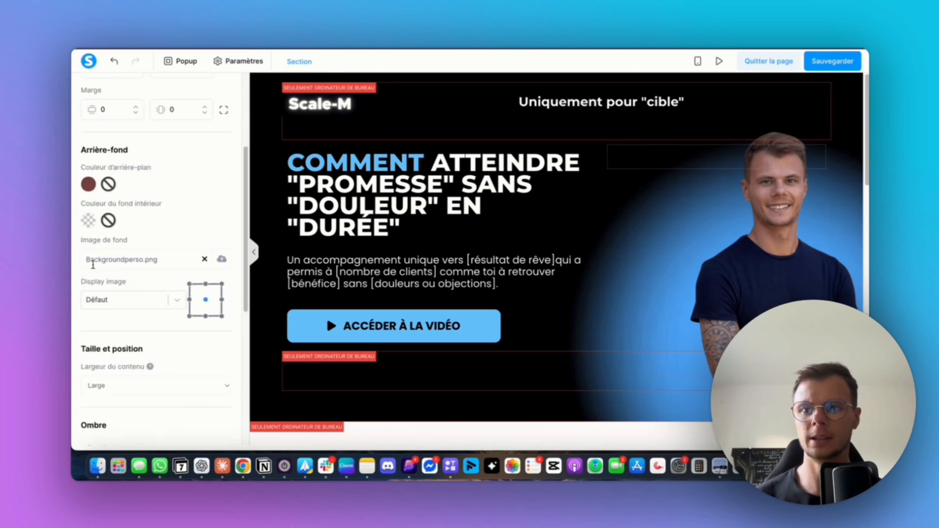
{"action": "left_click", "coordinate": [222, 258]}
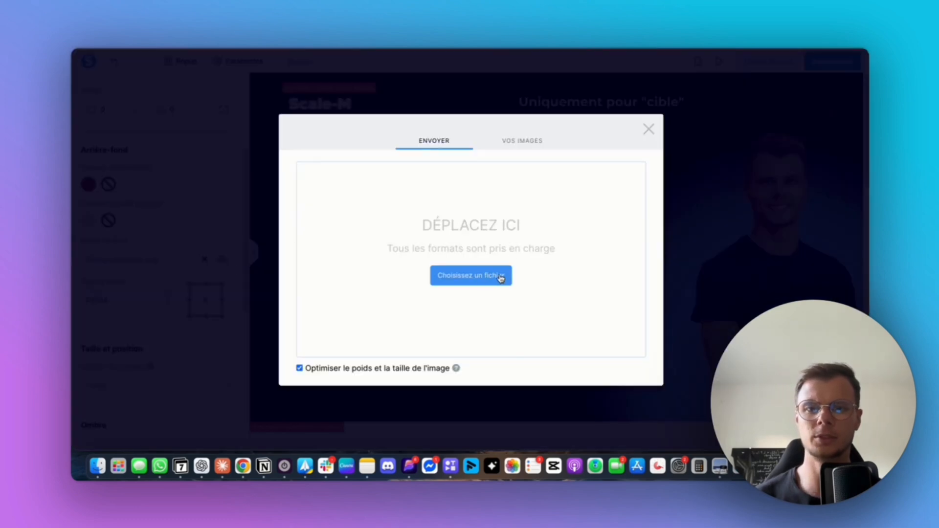
{"action": "left_click", "coordinate": [649, 129]}
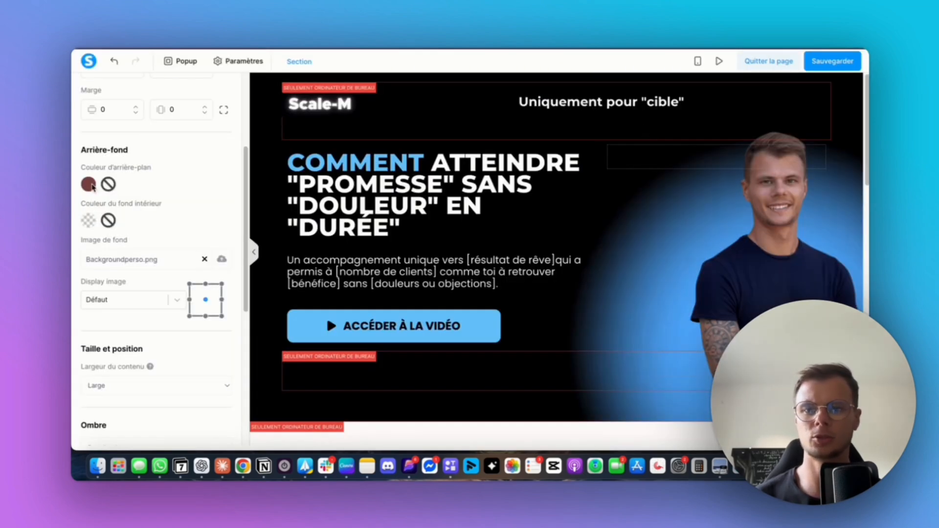
{"action": "left_click", "coordinate": [253, 255]}
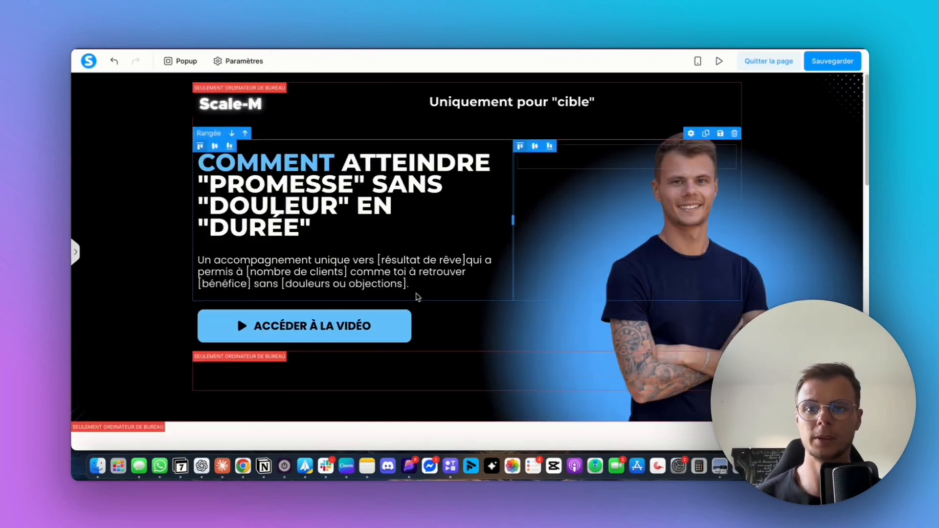
- Check the image settings of the profile photo in the QUI SUIS-JE section
{"action": "scroll", "coordinate": [416, 293], "scroll_direction": "down", "scroll_amount": 20}
{"action": "scroll", "coordinate": [416, 294], "scroll_direction": "up", "scroll_amount": 2}
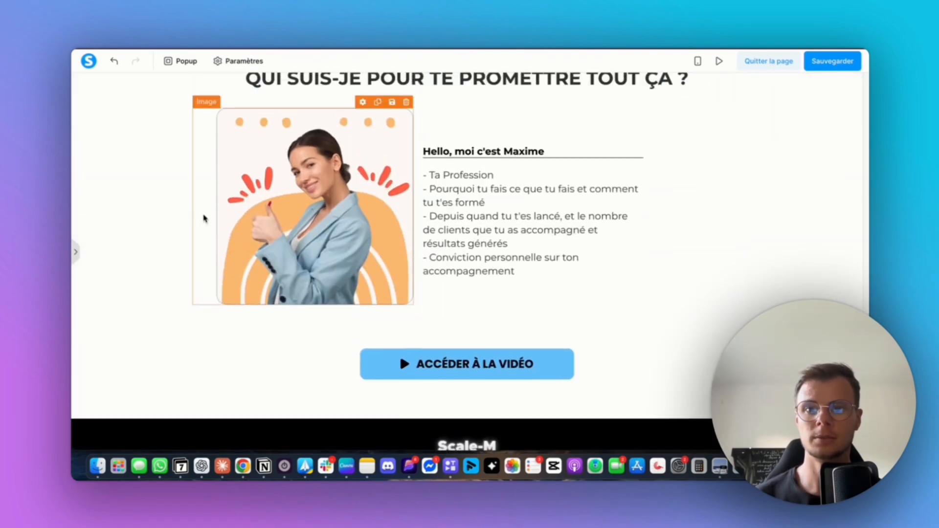
{"action": "left_click", "coordinate": [316, 218]}
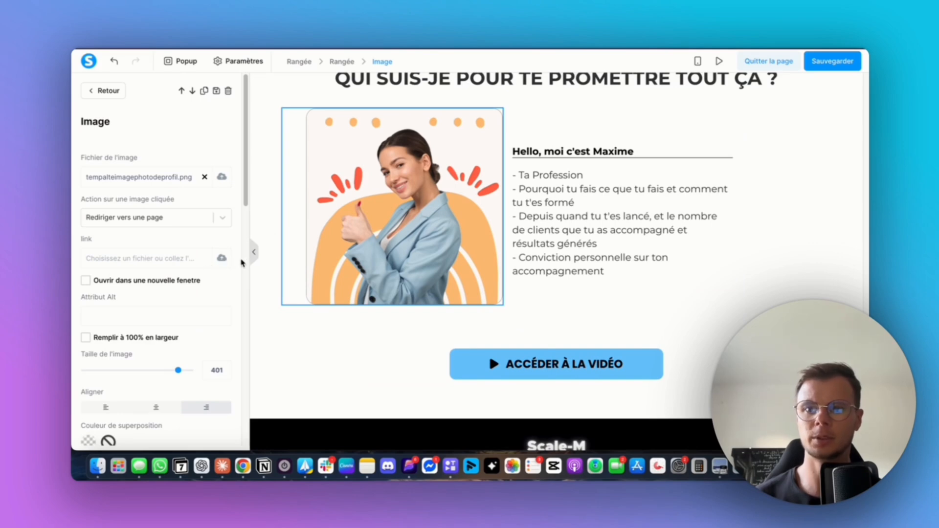
{"action": "left_click", "coordinate": [254, 252]}
- Leave the opt-in page, open the funnel's Page VSL for editing and enlarge the canvas
{"action": "left_click", "coordinate": [761, 67]}
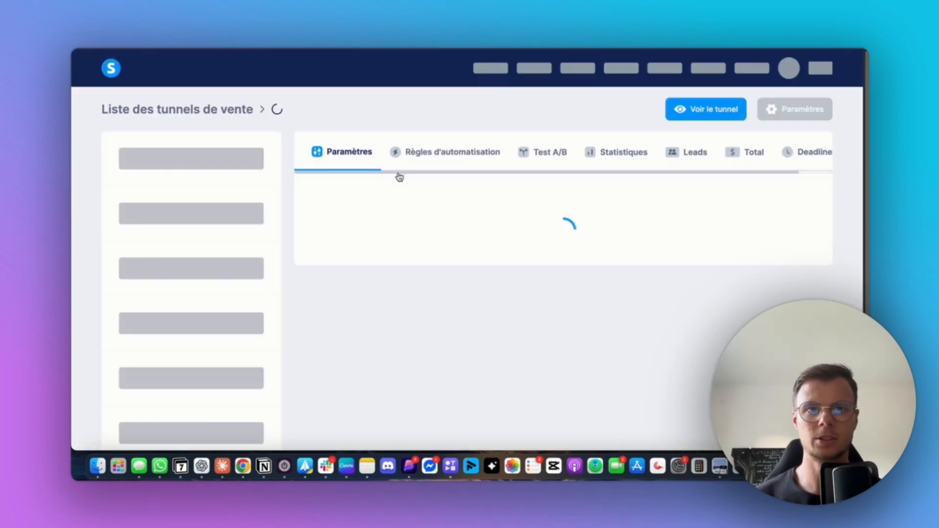
{"action": "left_click", "coordinate": [224, 244]}
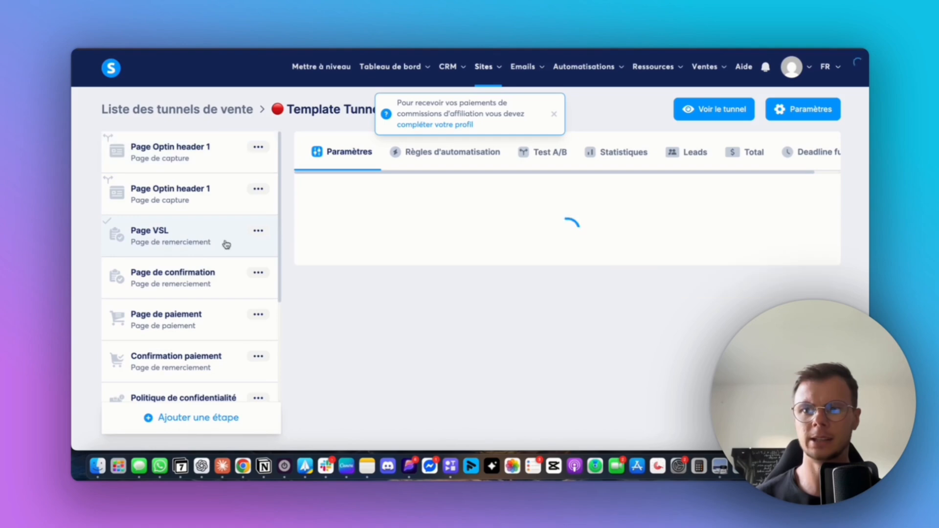
{"action": "left_click", "coordinate": [749, 238]}
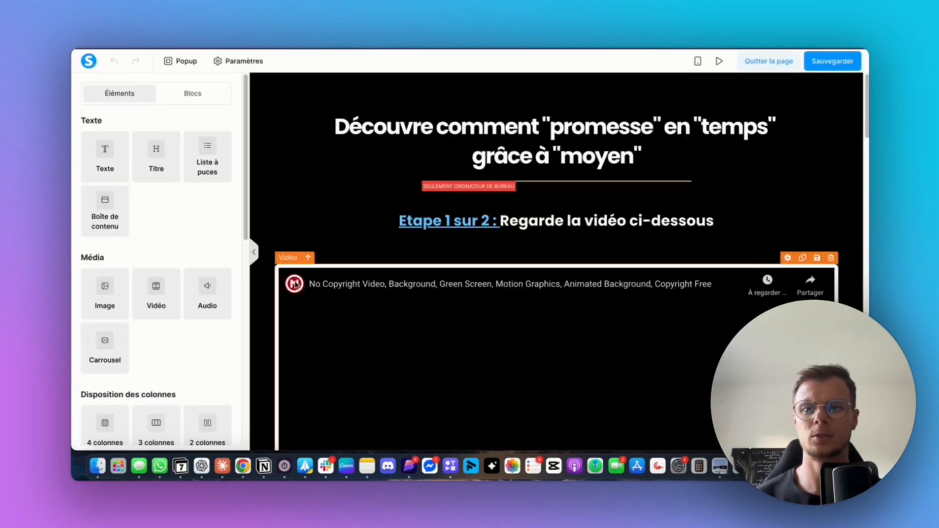
{"action": "left_click", "coordinate": [254, 252]}
- Examine the VSL page's video and the code of the HTML element under the Étape 2 sur 2 heading
{"action": "scroll", "coordinate": [241, 249], "scroll_direction": "down", "scroll_amount": 10}
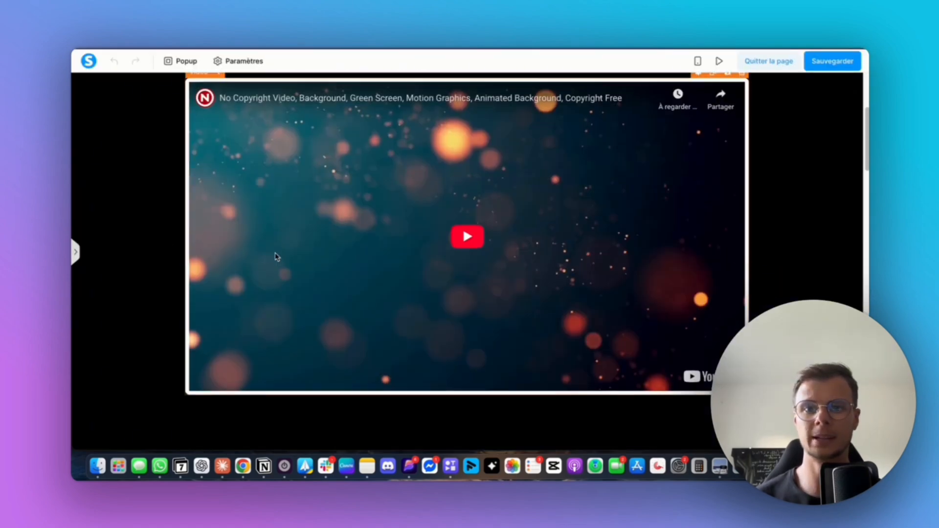
{"action": "scroll", "coordinate": [239, 240], "scroll_direction": "down", "scroll_amount": 1}
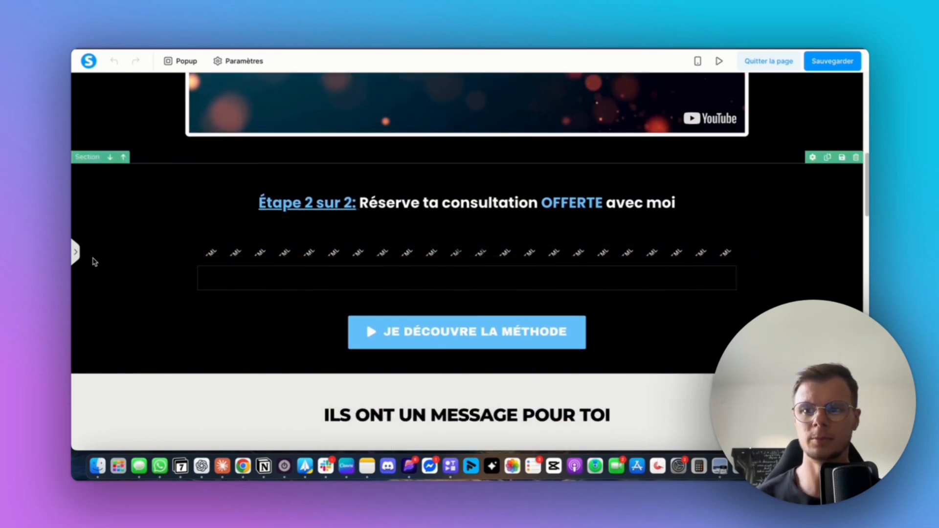
{"action": "left_click", "coordinate": [77, 253]}
{"action": "scroll", "coordinate": [126, 276], "scroll_direction": "down", "scroll_amount": 9}
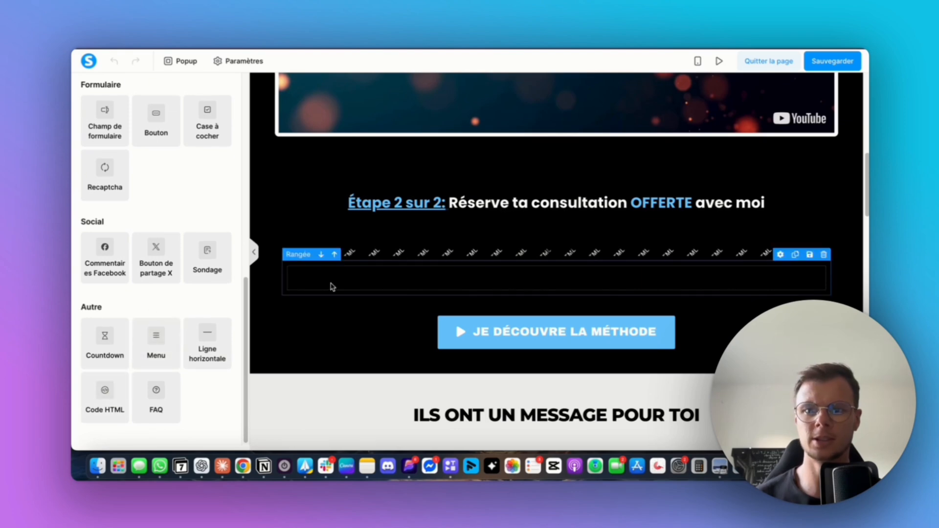
{"action": "left_click", "coordinate": [406, 254]}
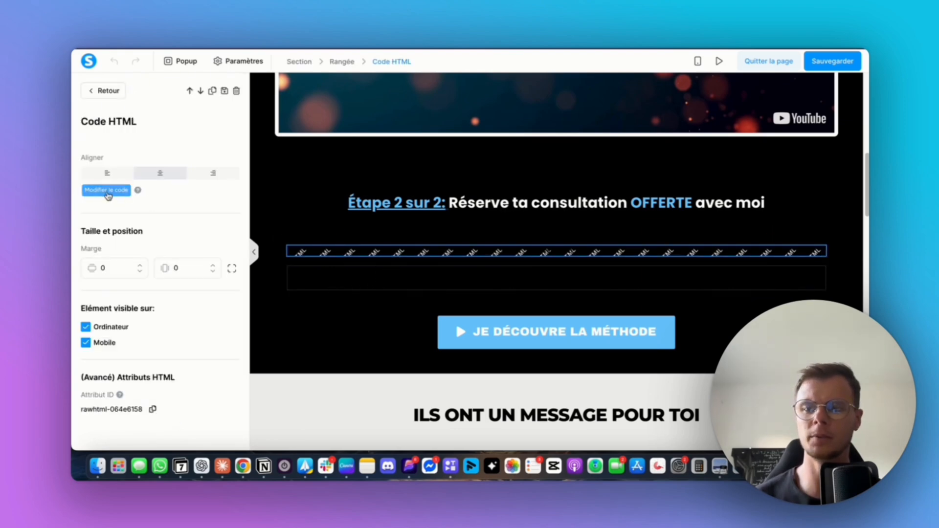
{"action": "left_click", "coordinate": [107, 190]}
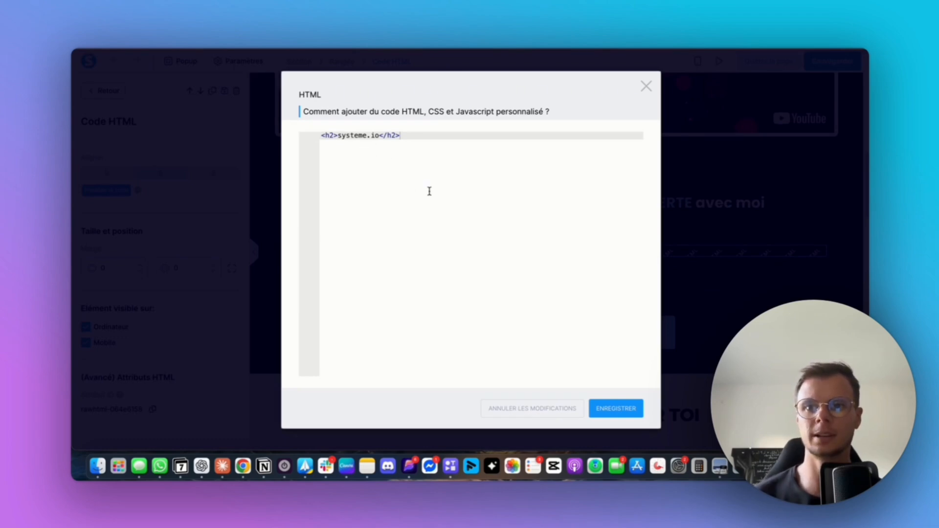
{"action": "left_click", "coordinate": [646, 87]}
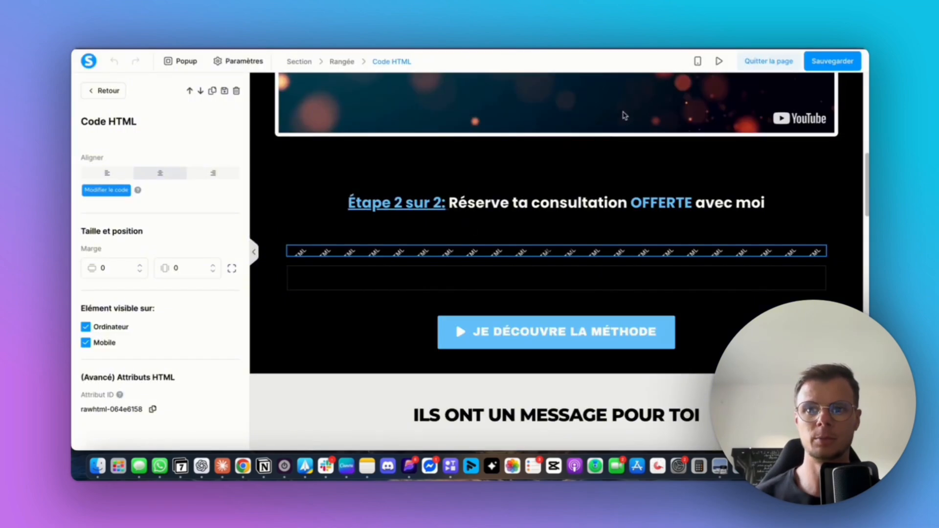
{"action": "left_click", "coordinate": [254, 253]}
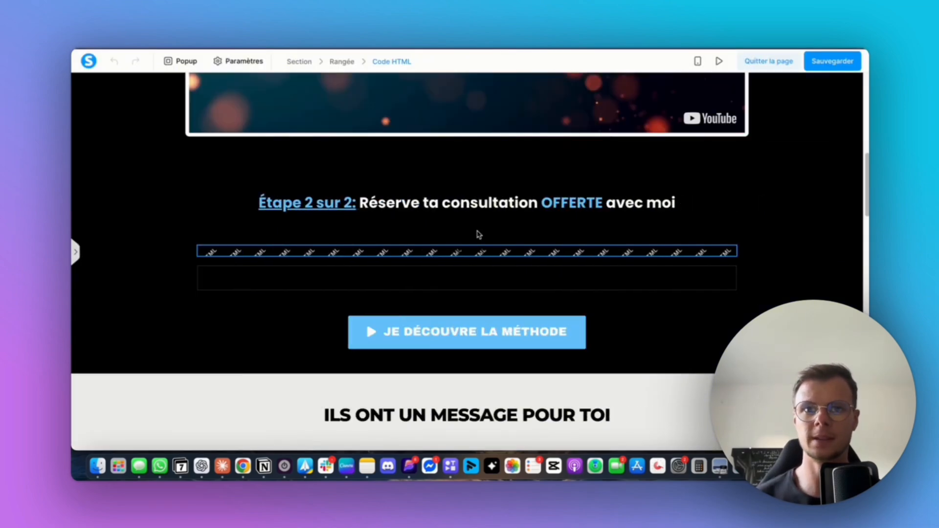
- Save the VSL page and launch its preview
{"action": "left_click", "coordinate": [837, 64]}
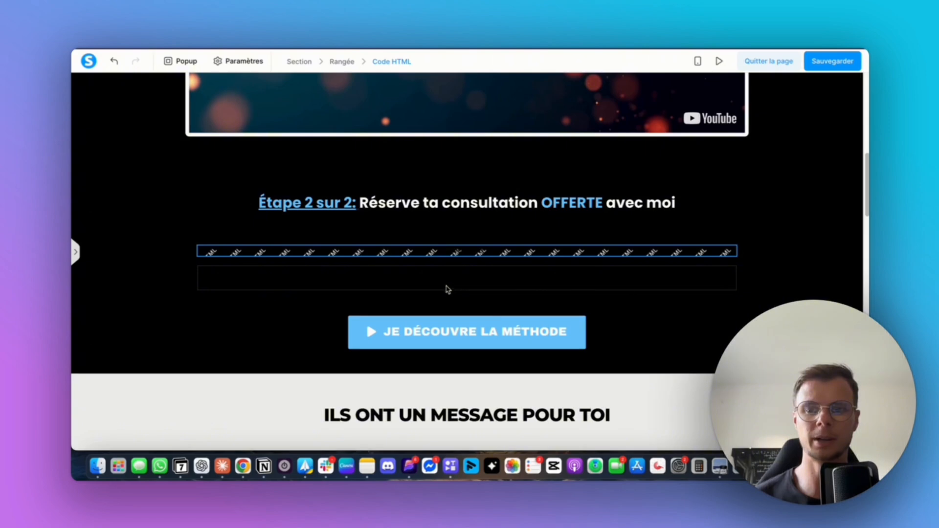
{"action": "left_click", "coordinate": [719, 61]}
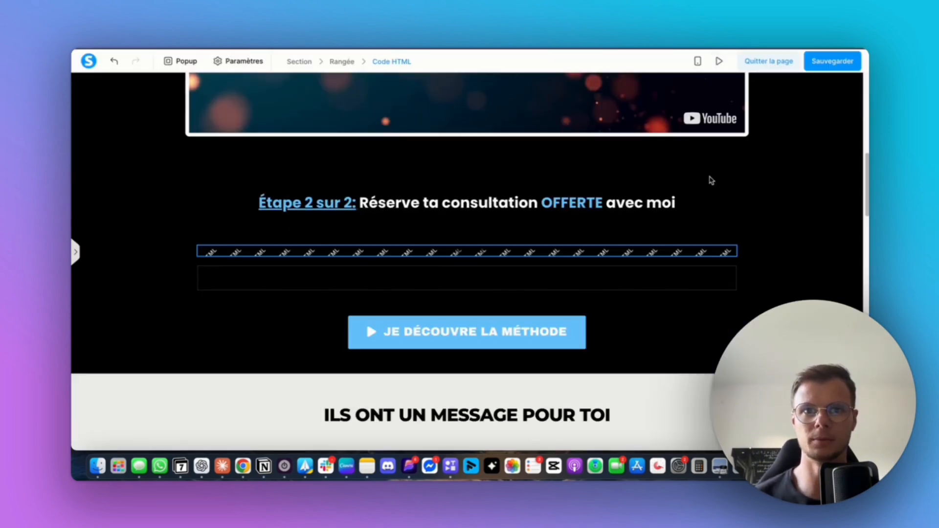
{"action": "key", "text": "ctrl+s"}
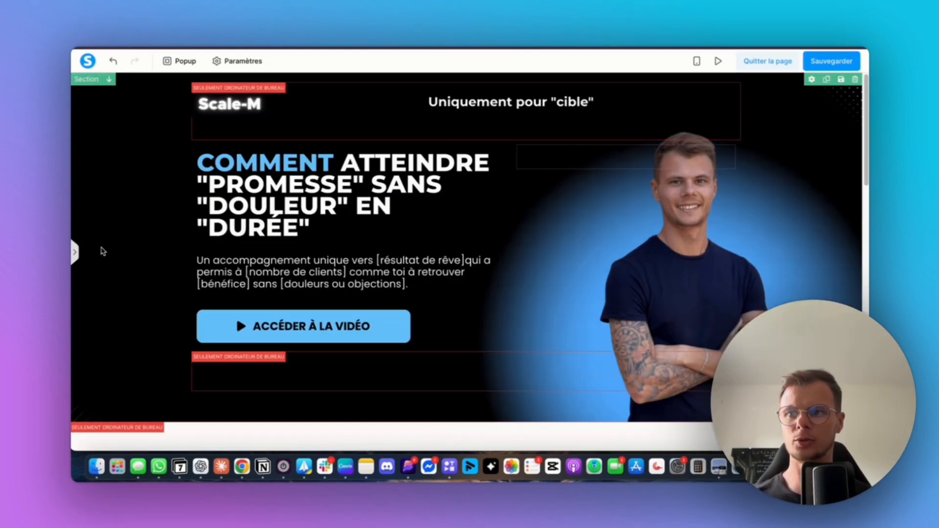
- Open the image settings of the Scale-M logo on the opt-in page
{"action": "left_click", "coordinate": [75, 252]}
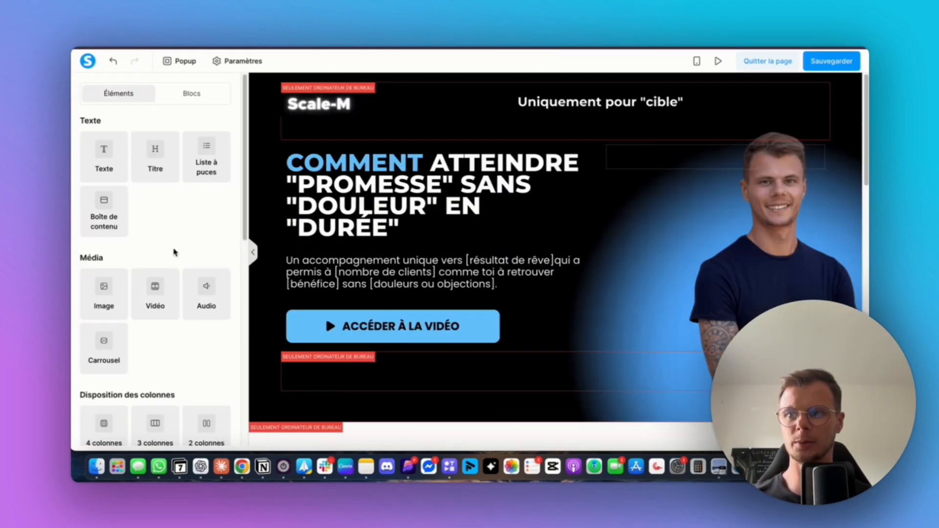
{"action": "left_click", "coordinate": [254, 254]}
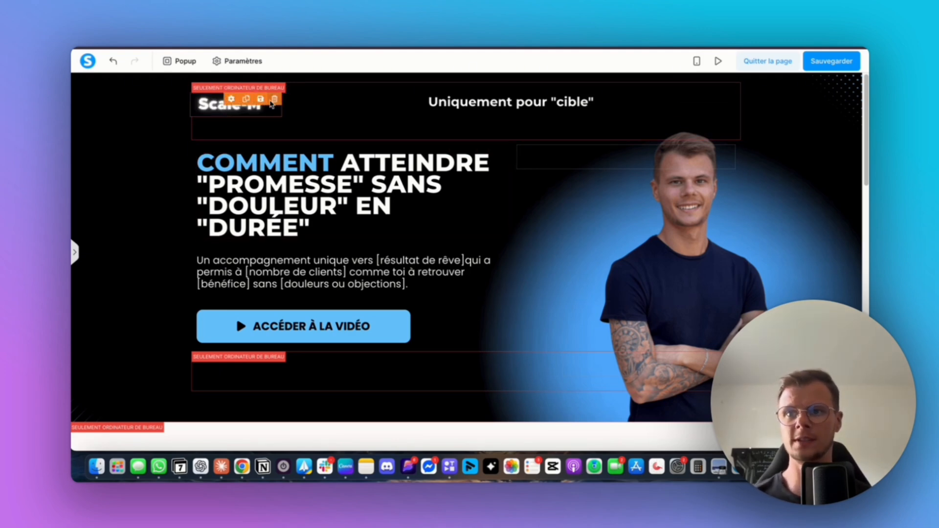
{"action": "left_click", "coordinate": [261, 106]}
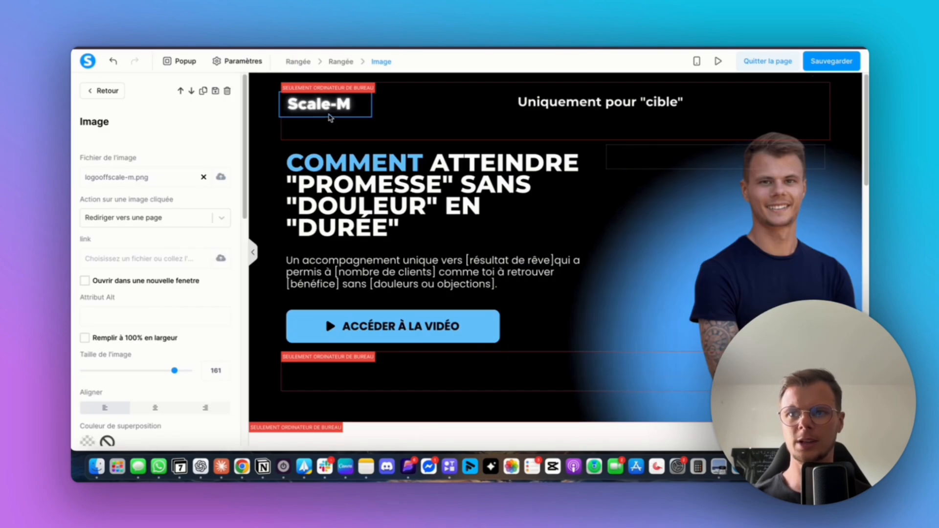
- Examine the logo's desktop and mobile visibility options, then enlarge the canvas
{"action": "scroll", "coordinate": [97, 329], "scroll_direction": "down", "scroll_amount": 10}
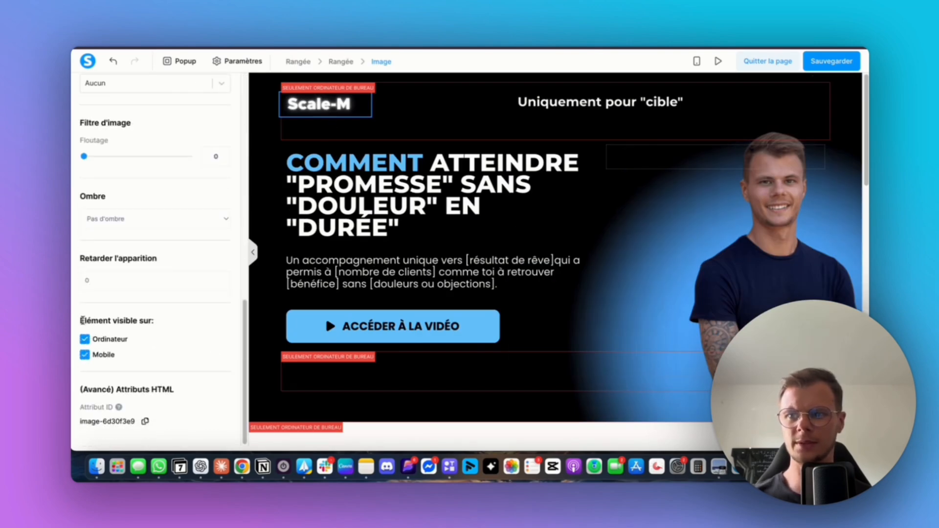
{"action": "left_click_drag", "start_coordinate": [82, 321], "coordinate": [185, 329]}
{"action": "left_click", "coordinate": [93, 349]}
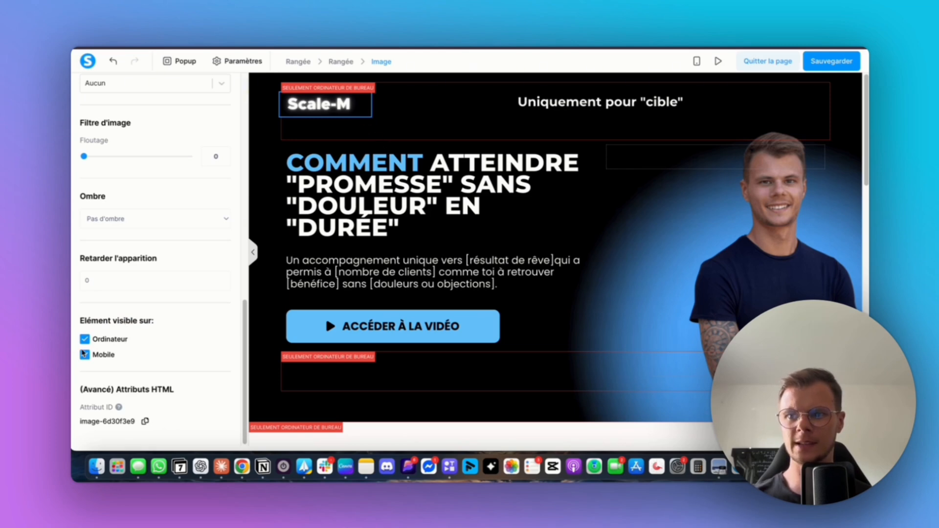
{"action": "left_click", "coordinate": [253, 253]}
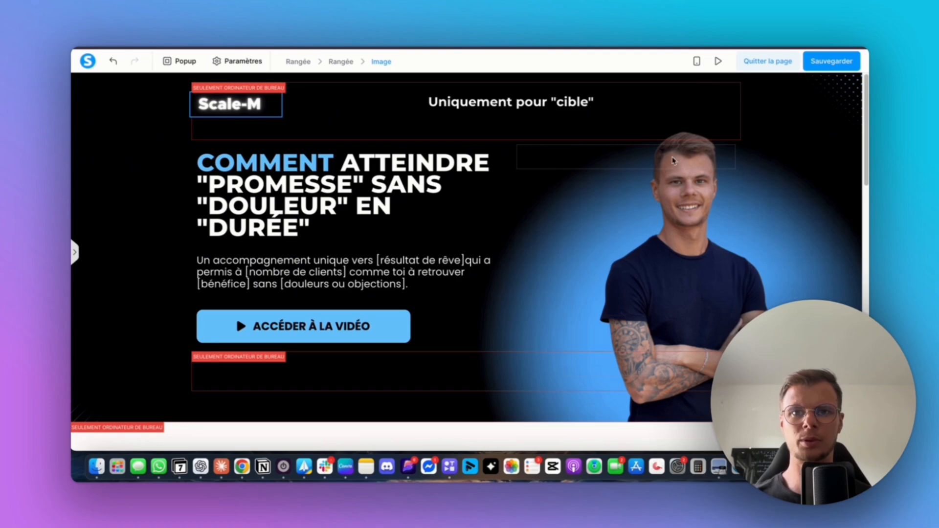
- Compare the opt-in page's desktop layout with its mobile version and return to the desktop view
{"action": "scroll", "coordinate": [541, 269], "scroll_direction": "down", "scroll_amount": 10}
{"action": "scroll", "coordinate": [441, 289], "scroll_direction": "up", "scroll_amount": 10}
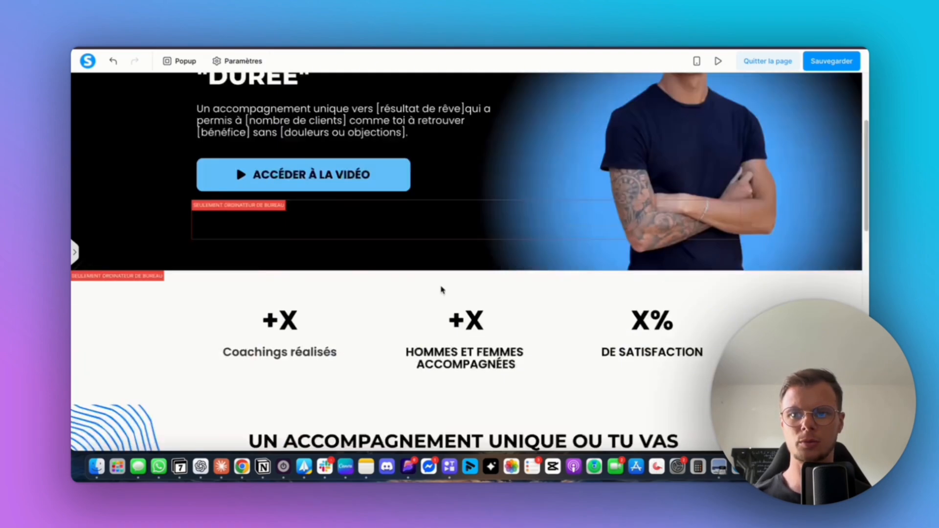
{"action": "left_click", "coordinate": [698, 62]}
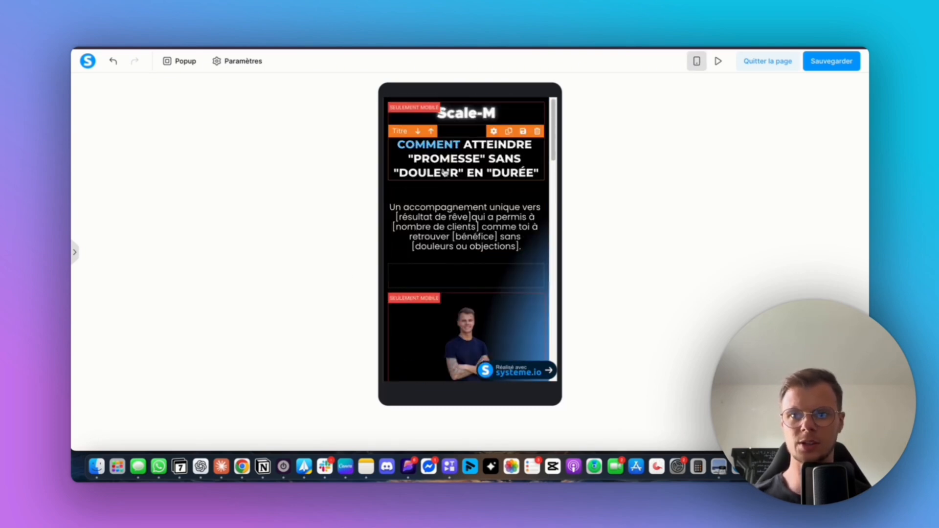
{"action": "left_click", "coordinate": [698, 63]}
{"action": "left_click", "coordinate": [698, 63]}
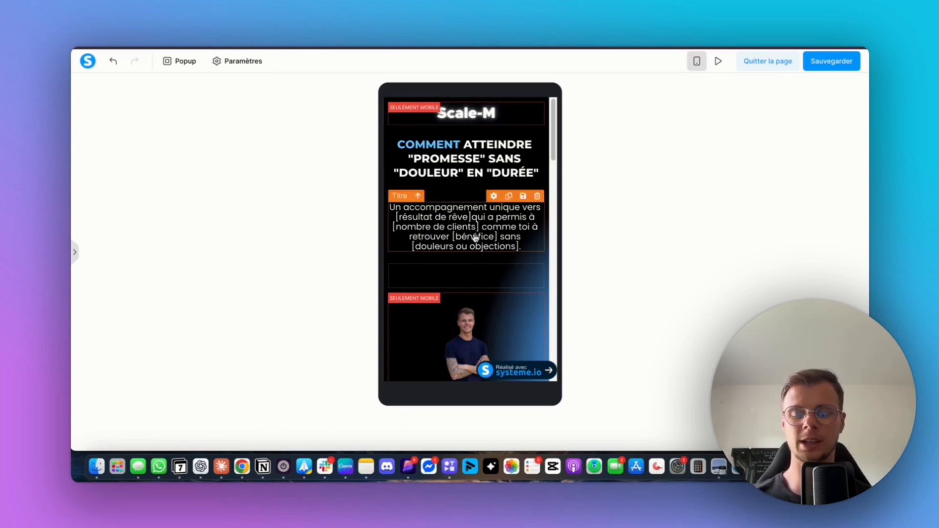
{"action": "scroll", "coordinate": [482, 212], "scroll_direction": "down", "scroll_amount": 10}
{"action": "scroll", "coordinate": [483, 212], "scroll_direction": "down", "scroll_amount": 10}
{"action": "left_click", "coordinate": [697, 61]}
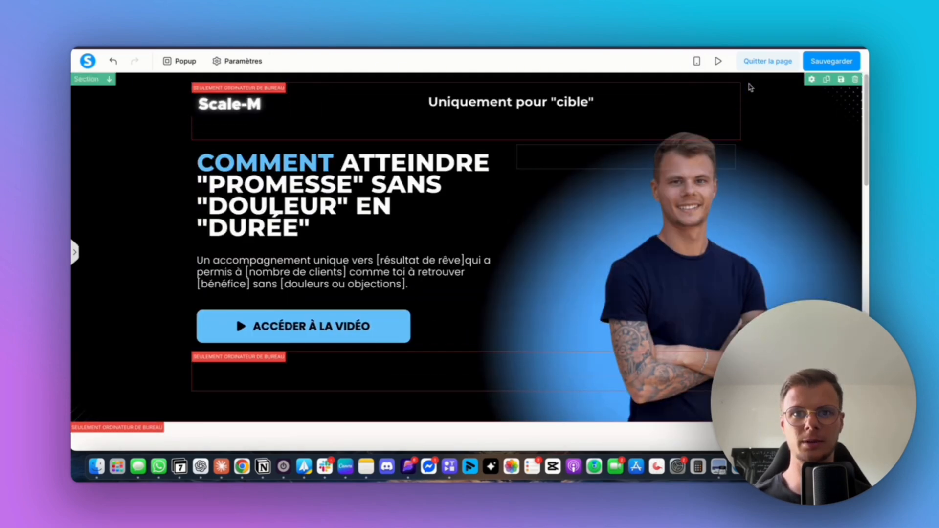
- Save the opt-in page and leave the page editor
{"action": "left_click", "coordinate": [830, 68]}
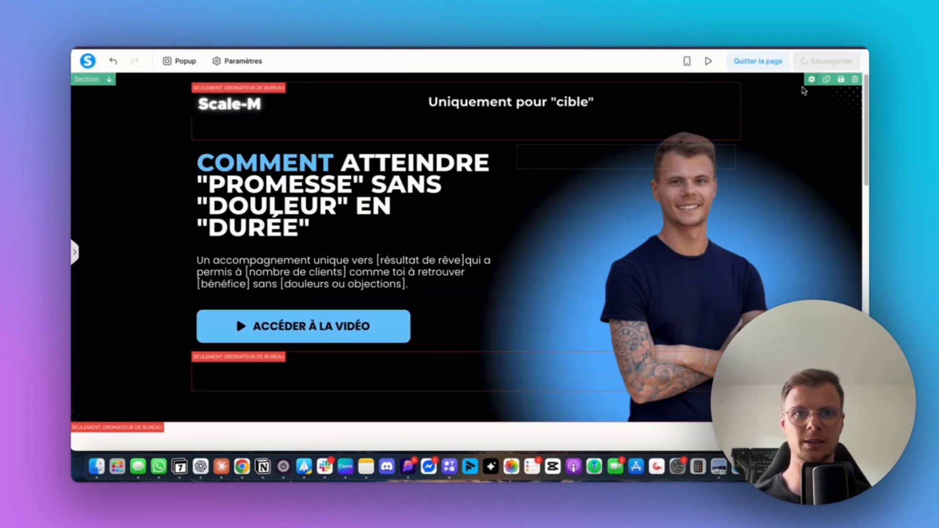
{"action": "left_click", "coordinate": [774, 68]}
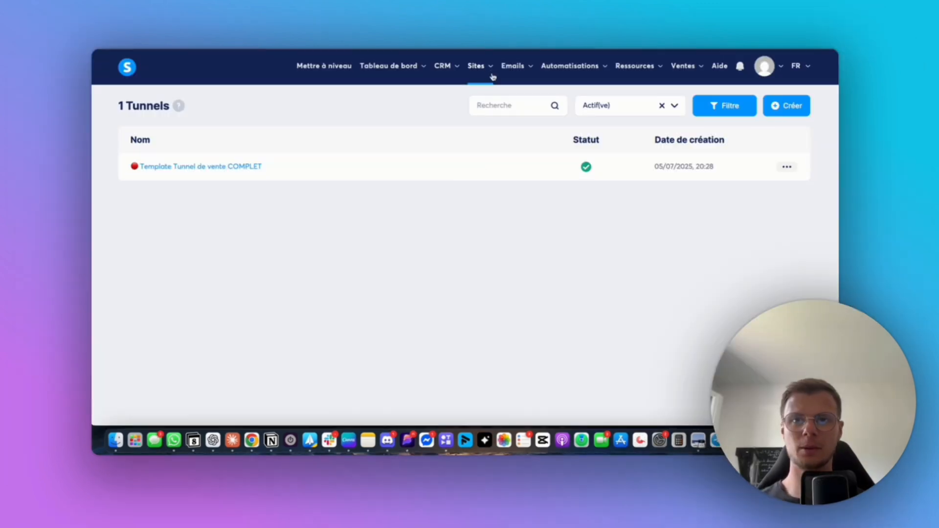
- Open the newsletters list and delete the existing A/B test newsletter "ddddd"
{"action": "mouse_move", "coordinate": [524, 71]}
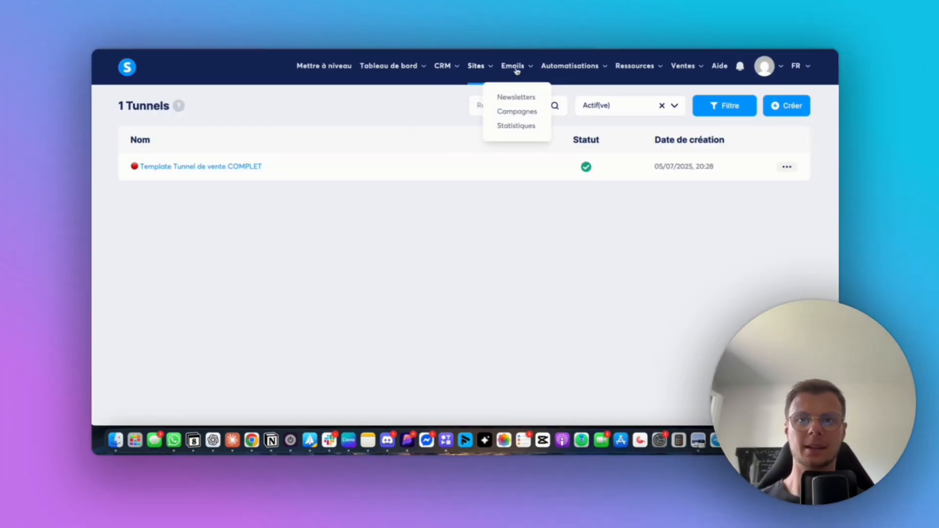
{"action": "left_click", "coordinate": [521, 100]}
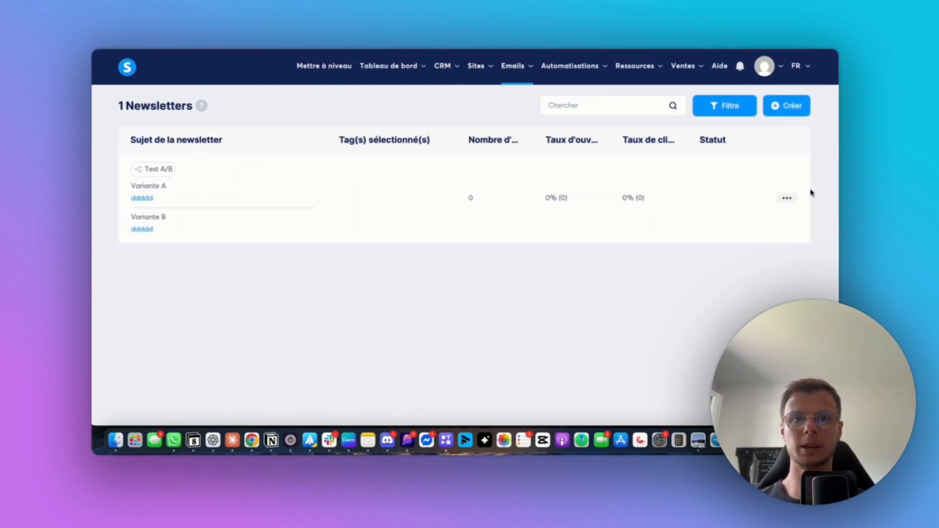
{"action": "left_click", "coordinate": [786, 198]}
{"action": "left_click", "coordinate": [745, 226]}
{"action": "left_click", "coordinate": [480, 269]}
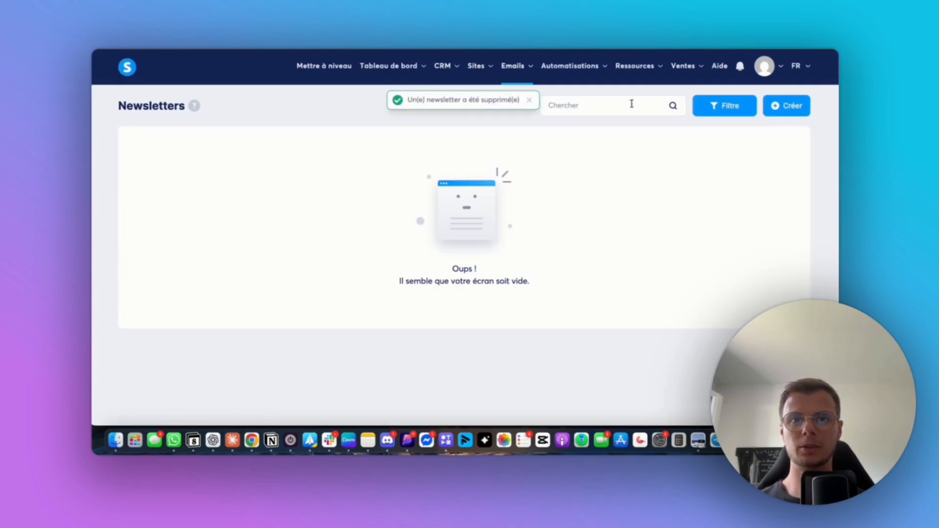
- Create a newsletter with the subject "sssss", the available sender e-mail address and the classic editor (Éditeur classique)
{"action": "left_click", "coordinate": [786, 106]}
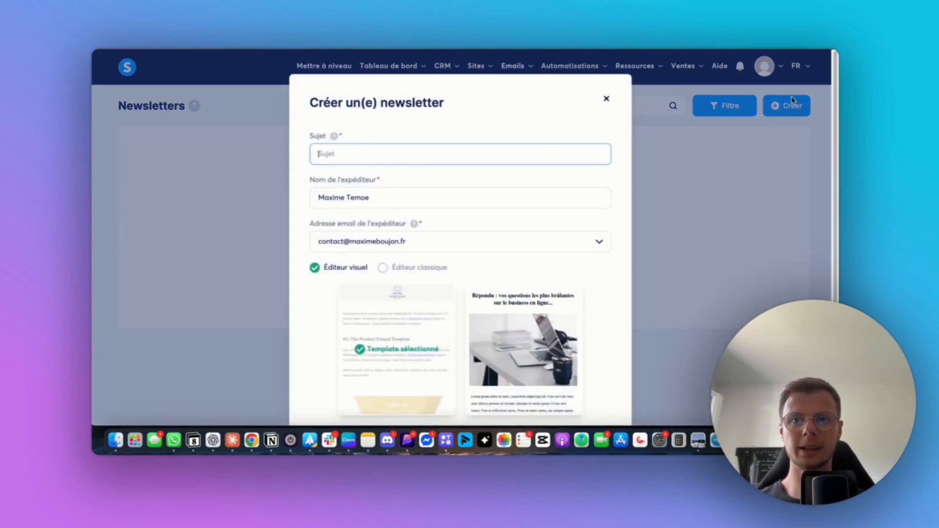
{"action": "type", "text": "sssss"}
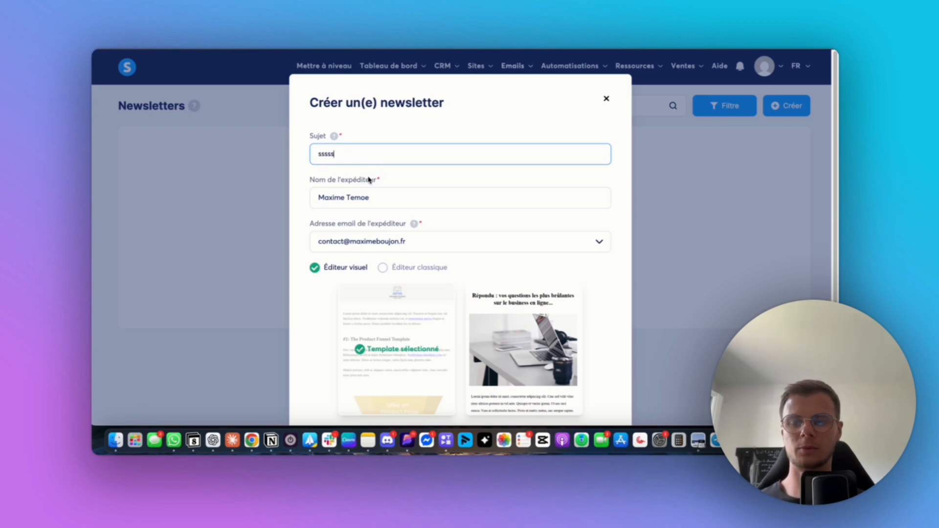
{"action": "scroll", "coordinate": [332, 213], "scroll_direction": "down", "scroll_amount": 2}
{"action": "left_click", "coordinate": [367, 208]}
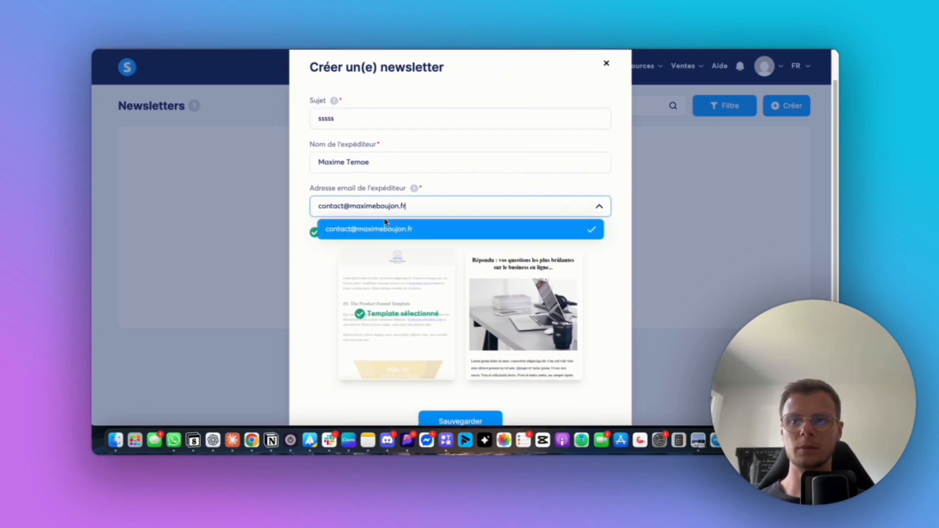
{"action": "left_click", "coordinate": [391, 237]}
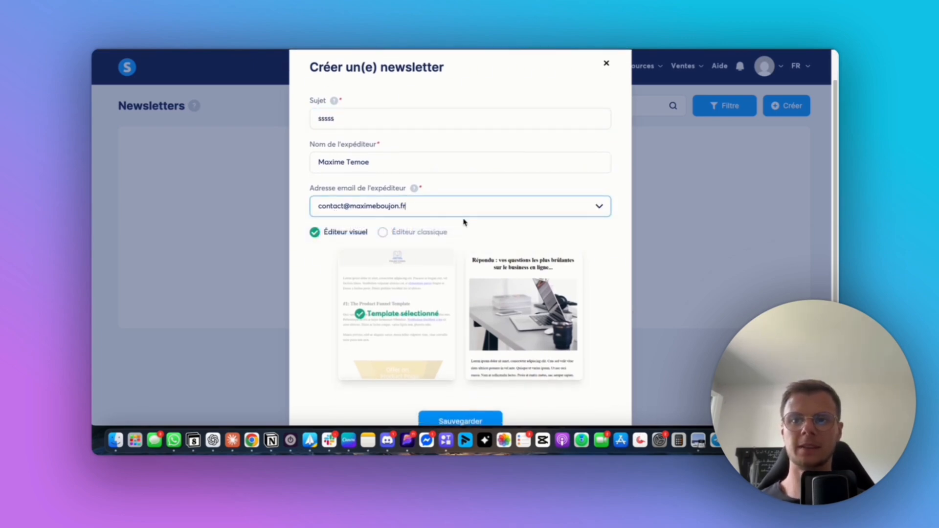
{"action": "scroll", "coordinate": [441, 218], "scroll_direction": "down", "scroll_amount": 1}
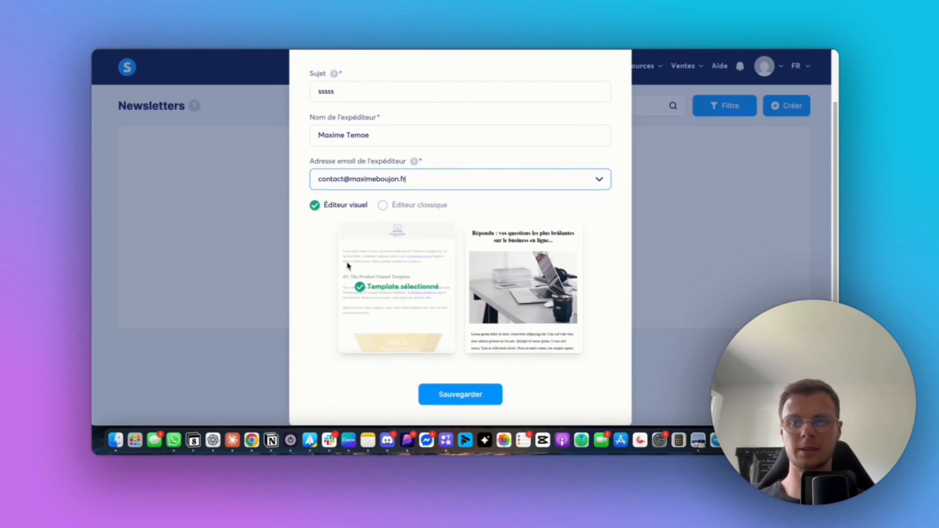
{"action": "left_click", "coordinate": [387, 204]}
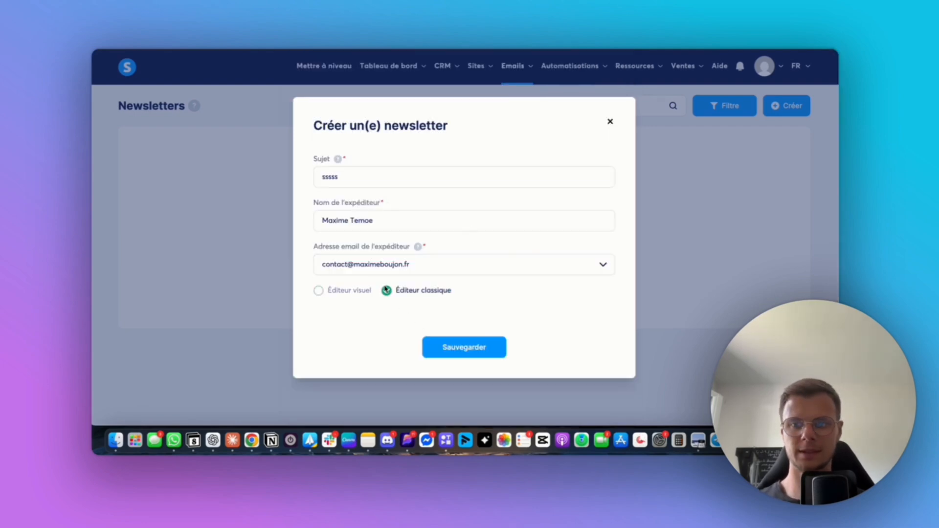
{"action": "left_click", "coordinate": [495, 355]}
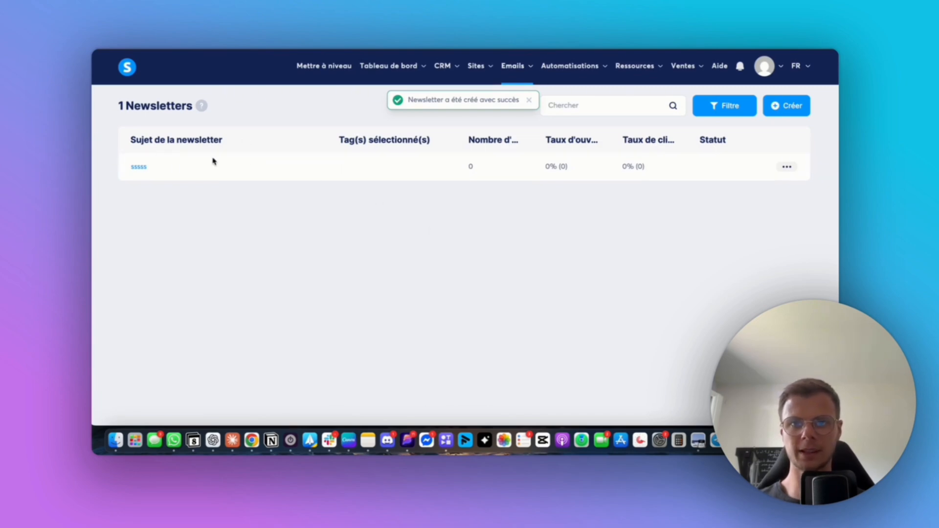
- Open the newsletter "sssss" for editing and read the help text about the length of its Aperçu field
{"action": "left_click", "coordinate": [140, 169]}
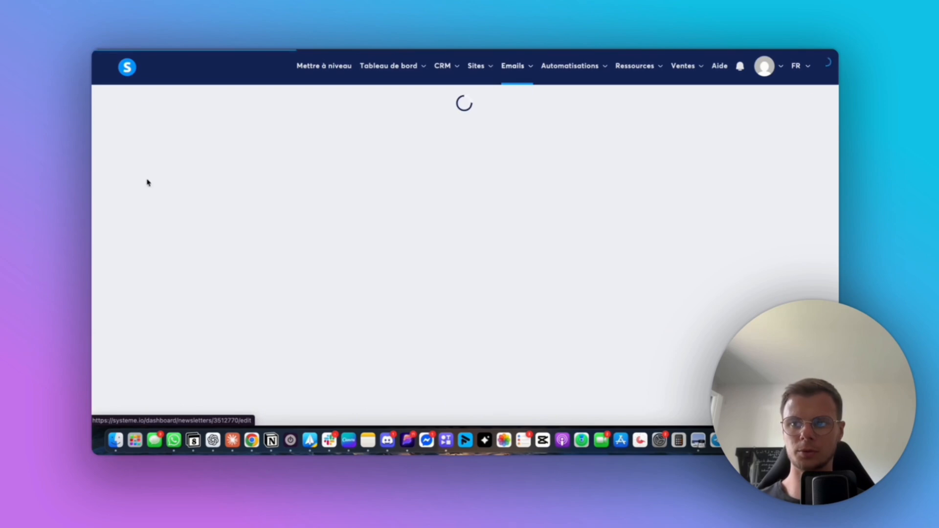
{"action": "scroll", "coordinate": [196, 244], "scroll_direction": "down", "scroll_amount": 1}
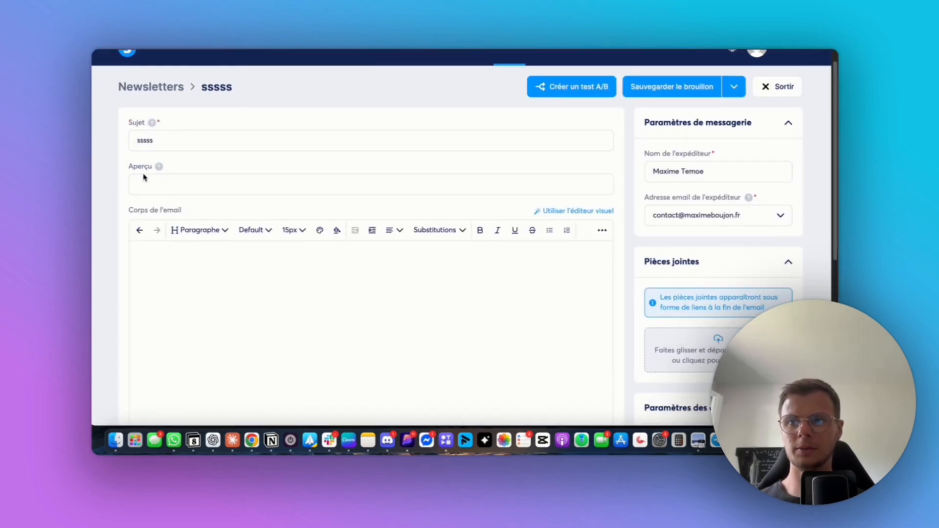
{"action": "double_click", "coordinate": [153, 141]}
{"action": "left_click", "coordinate": [161, 184]}
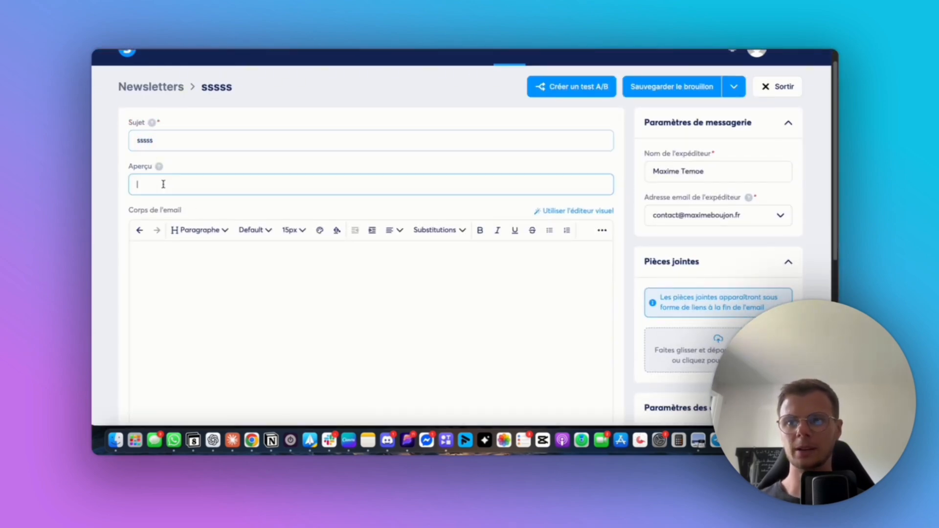
{"action": "mouse_move", "coordinate": [160, 166]}
{"action": "left_click_drag", "start_coordinate": [179, 130], "coordinate": [209, 128]}
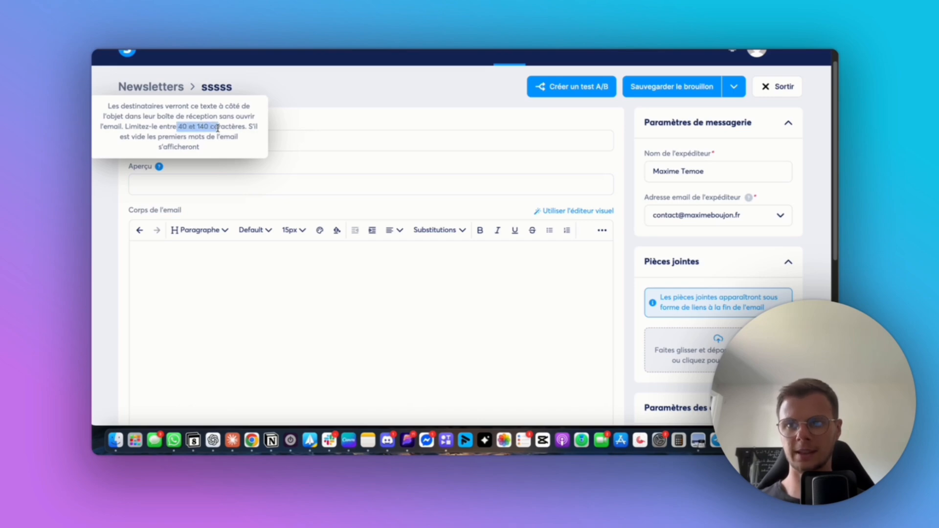
- Insert the Prénom and Nom substitution variables into the body of the email
{"action": "left_click", "coordinate": [223, 272]}
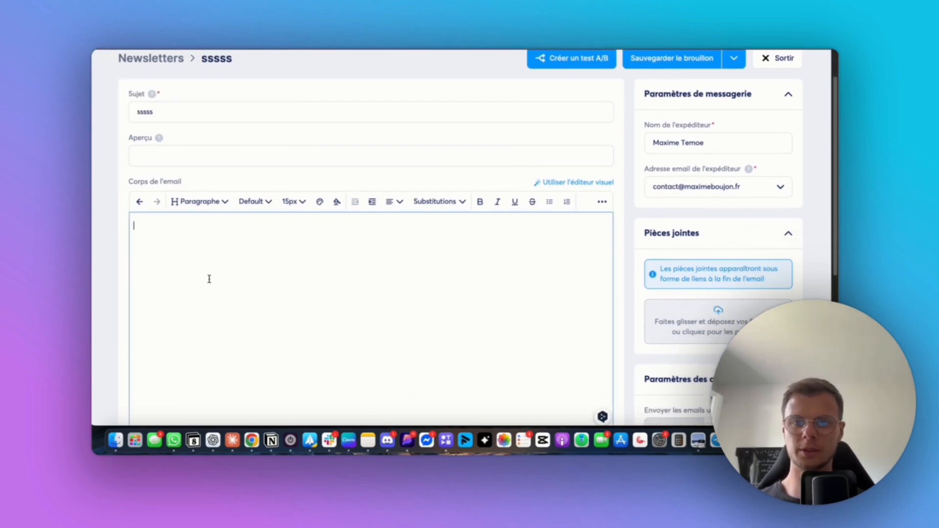
{"action": "scroll", "coordinate": [212, 273], "scroll_direction": "down", "scroll_amount": 2}
{"action": "scroll", "coordinate": [243, 262], "scroll_direction": "up", "scroll_amount": 2}
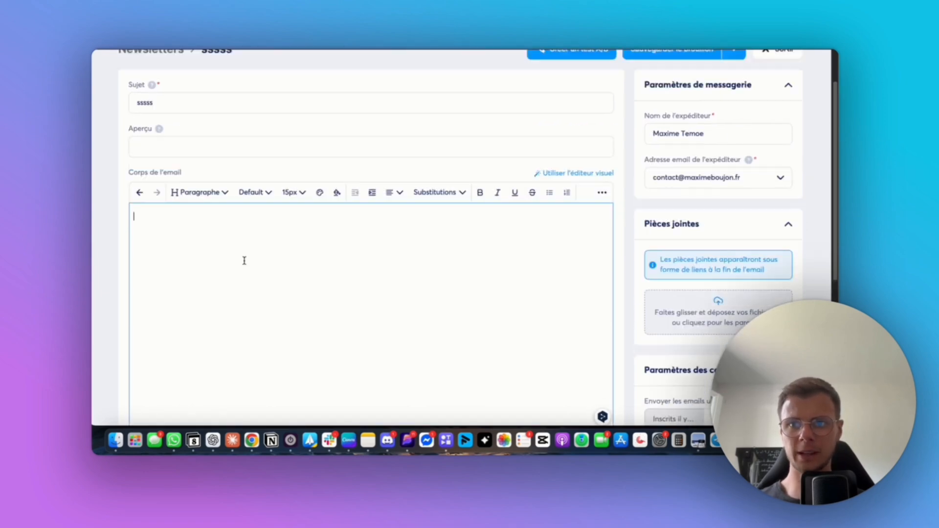
{"action": "scroll", "coordinate": [244, 261], "scroll_direction": "up", "scroll_amount": 2}
{"action": "left_click", "coordinate": [456, 250]}
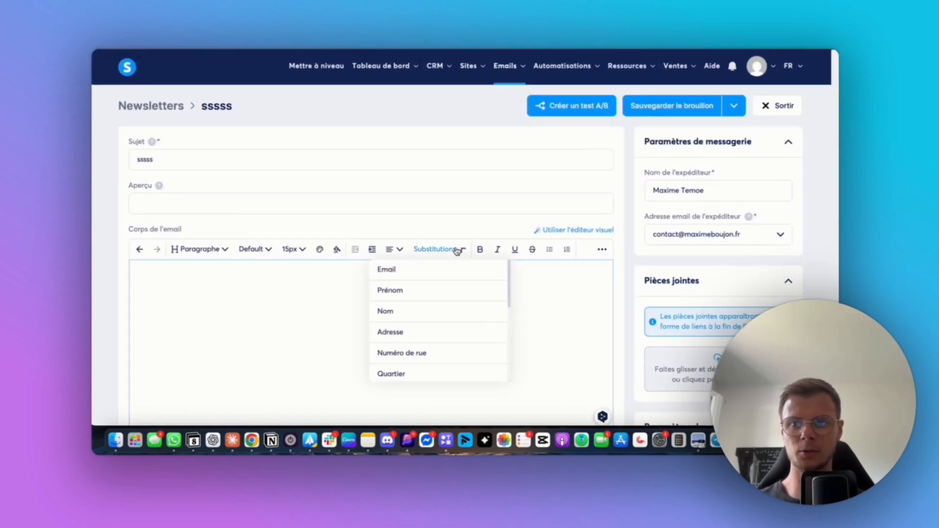
{"action": "left_click", "coordinate": [402, 291]}
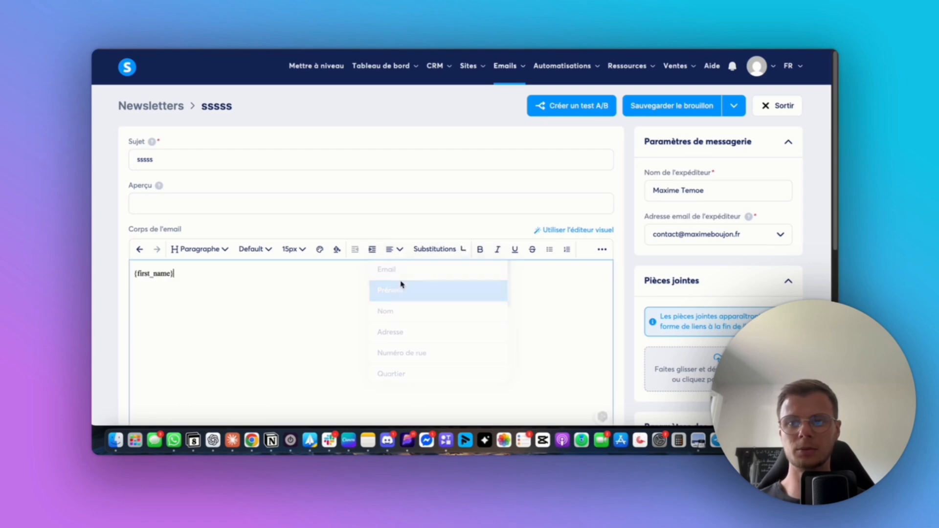
{"action": "left_click", "coordinate": [430, 250]}
{"action": "left_click", "coordinate": [432, 312]}
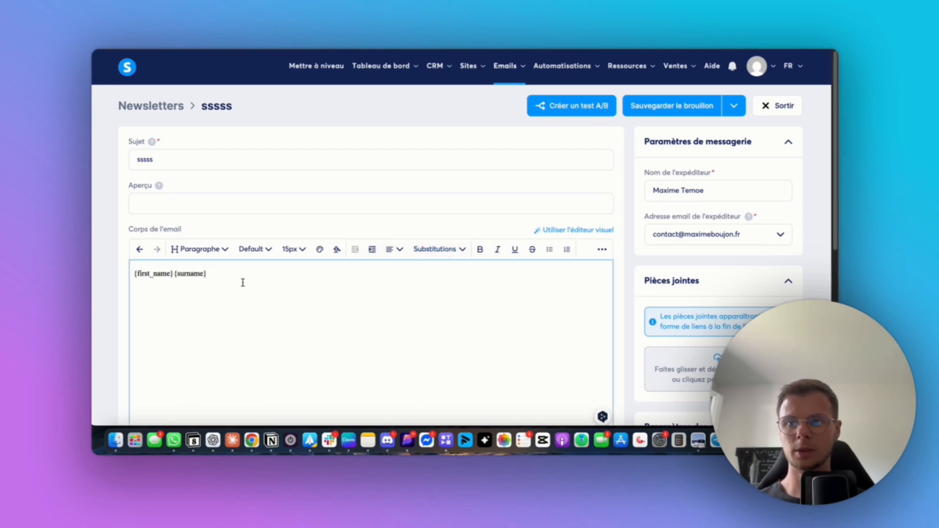
- Examine the remaining substitution variables, the contact tag settings and the attachments area of the newsletter
{"action": "left_click", "coordinate": [441, 251]}
{"action": "scroll", "coordinate": [423, 313], "scroll_direction": "down", "scroll_amount": 5}
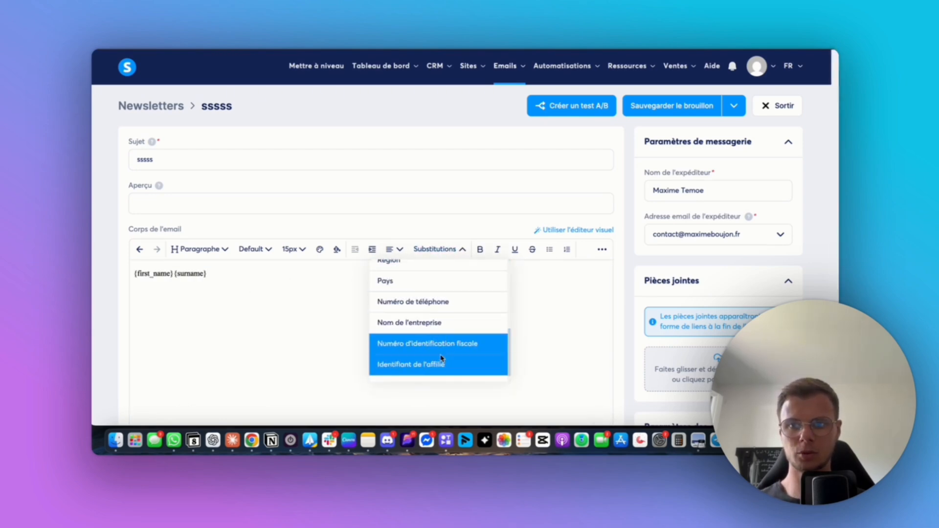
{"action": "scroll", "coordinate": [439, 343], "scroll_direction": "up", "scroll_amount": 5}
{"action": "scroll", "coordinate": [657, 304], "scroll_direction": "down", "scroll_amount": 5}
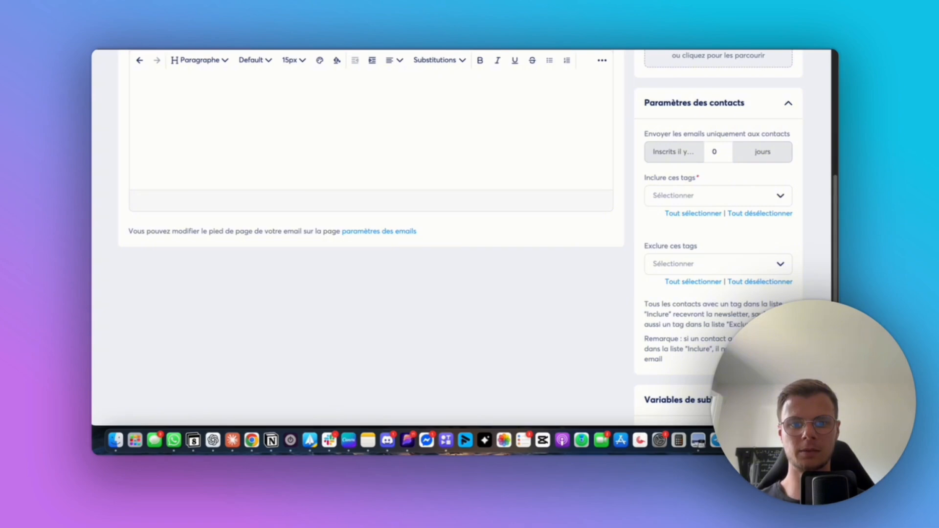
{"action": "scroll", "coordinate": [657, 304], "scroll_direction": "down", "scroll_amount": 7}
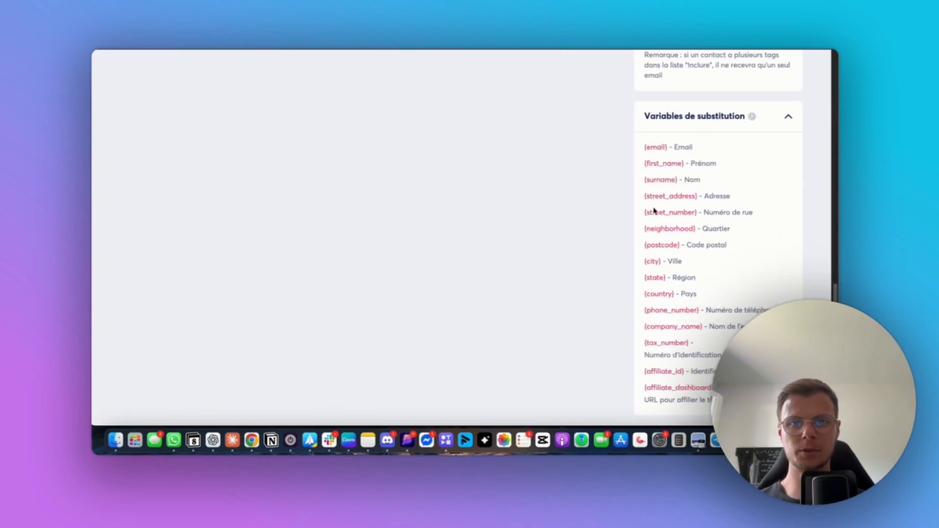
{"action": "left_click_drag", "start_coordinate": [667, 147], "coordinate": [644, 147]}
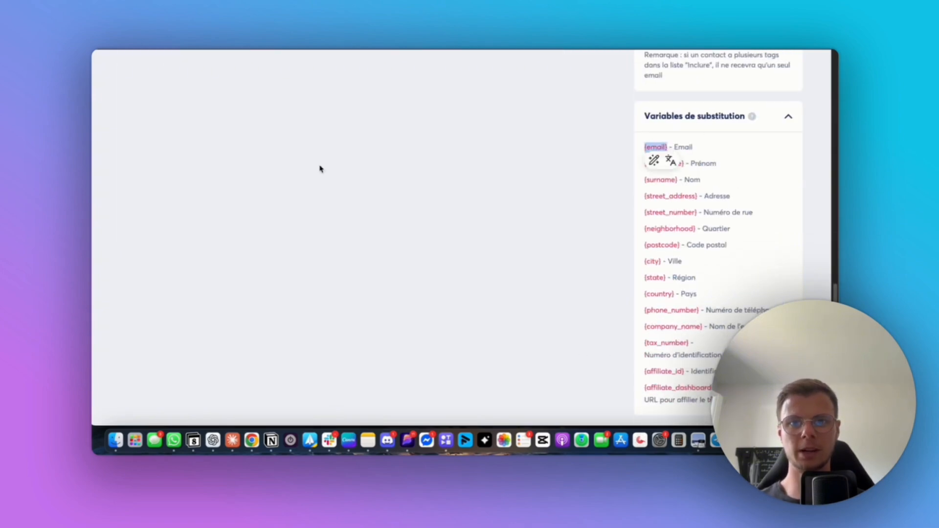
{"action": "scroll", "coordinate": [434, 251], "scroll_direction": "up", "scroll_amount": 8}
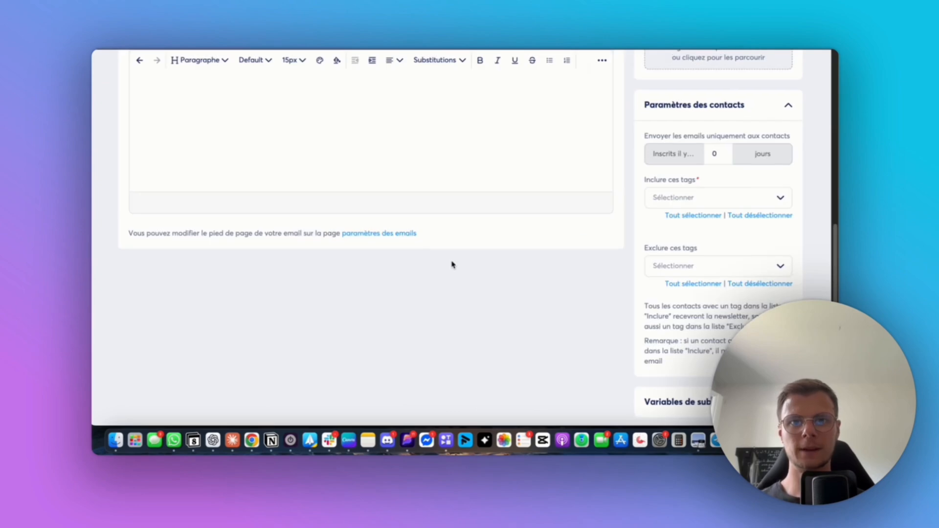
{"action": "scroll", "coordinate": [494, 268], "scroll_direction": "up", "scroll_amount": 5}
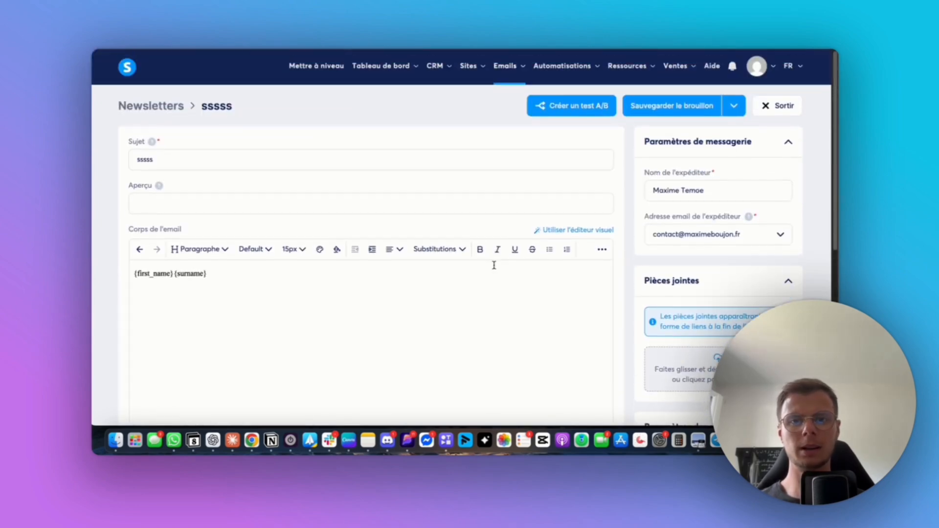
{"action": "scroll", "coordinate": [494, 266], "scroll_direction": "down", "scroll_amount": 5}
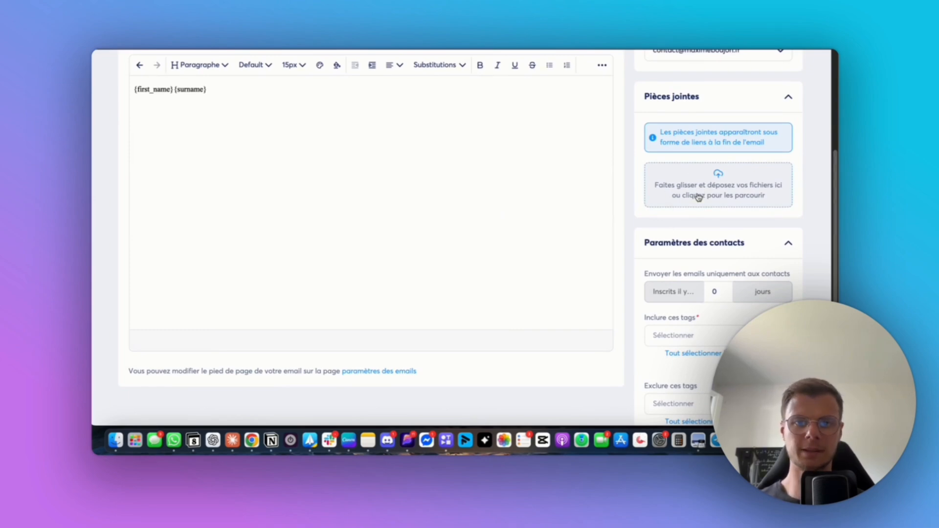
- Restrict the newsletter to contacts registered for 30 days and include those with the tag lead
{"action": "scroll", "coordinate": [700, 198], "scroll_direction": "down", "scroll_amount": 3}
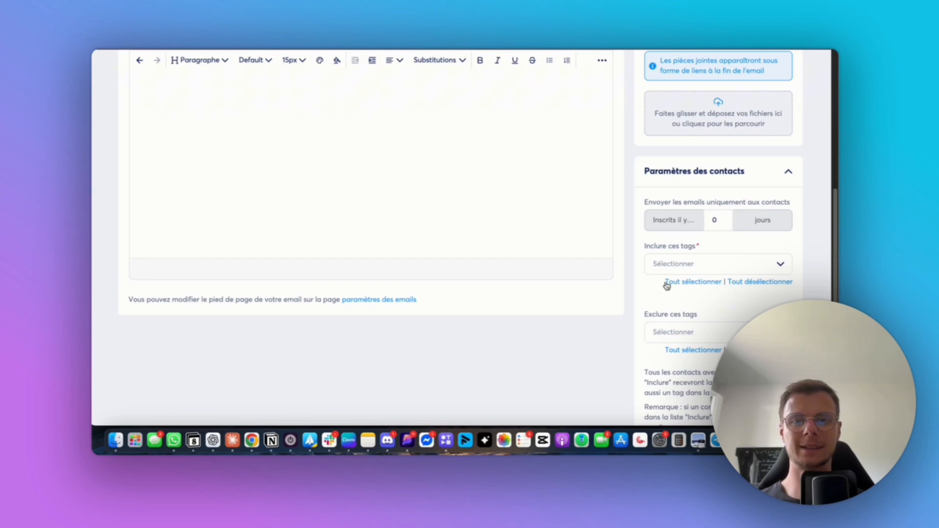
{"action": "scroll", "coordinate": [717, 271], "scroll_direction": "down", "scroll_amount": 1}
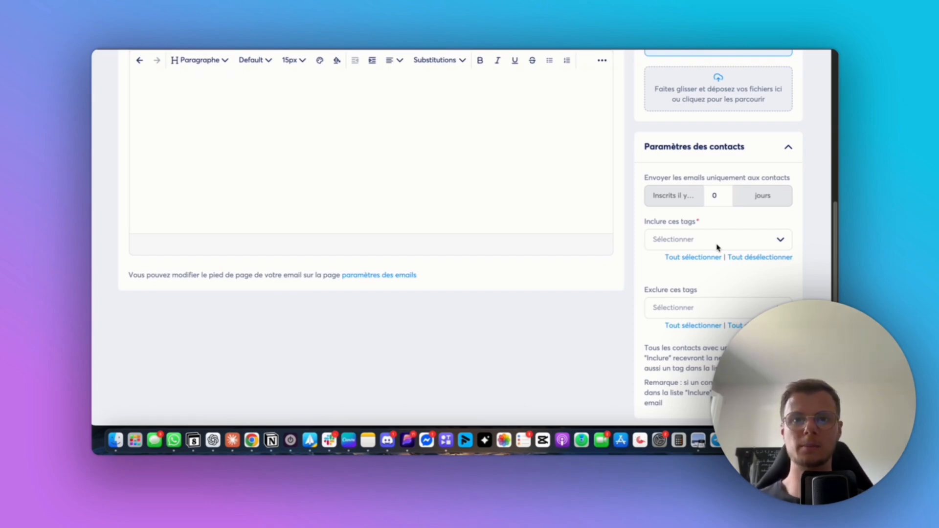
{"action": "left_click", "coordinate": [717, 196]}
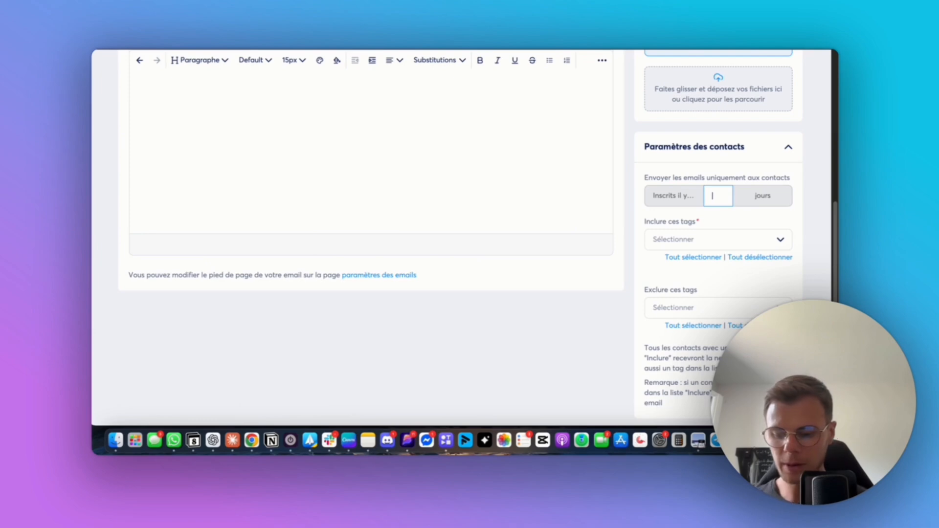
{"action": "type", "text": "30"}
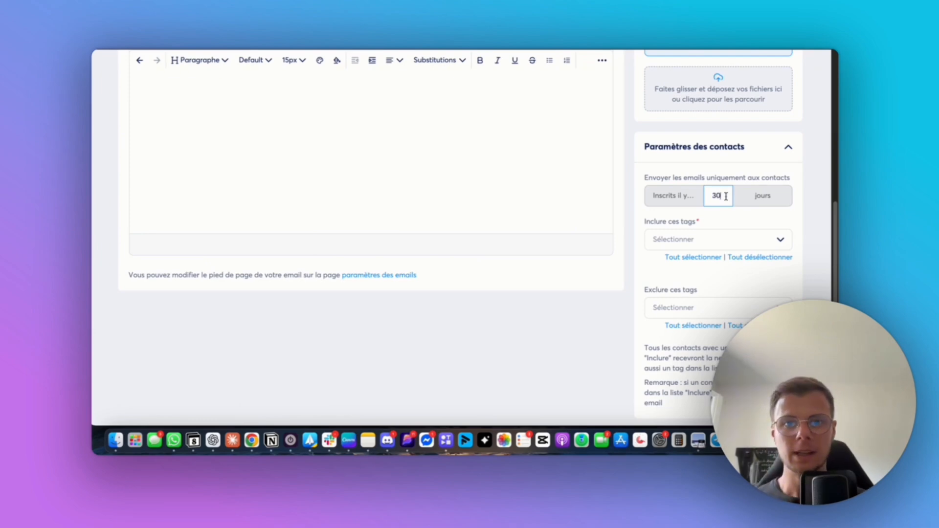
{"action": "left_click", "coordinate": [701, 244]}
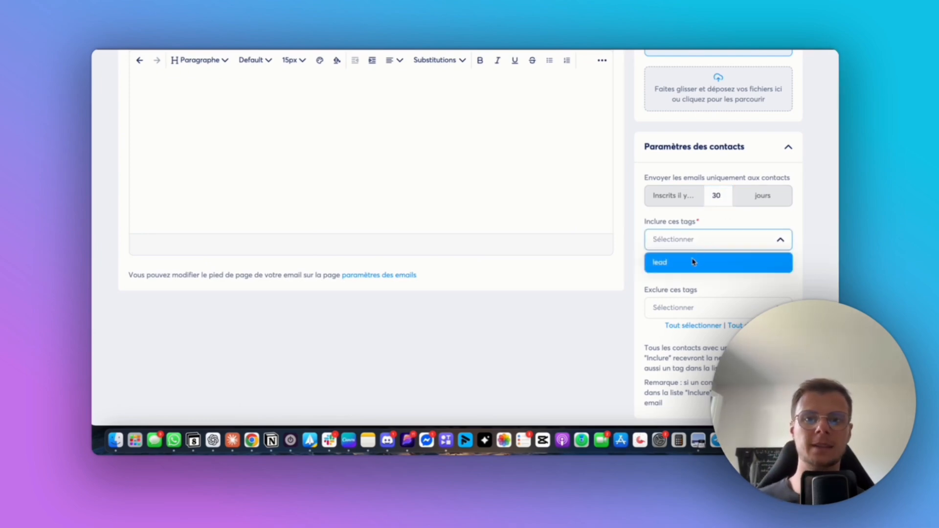
{"action": "left_click", "coordinate": [693, 264]}
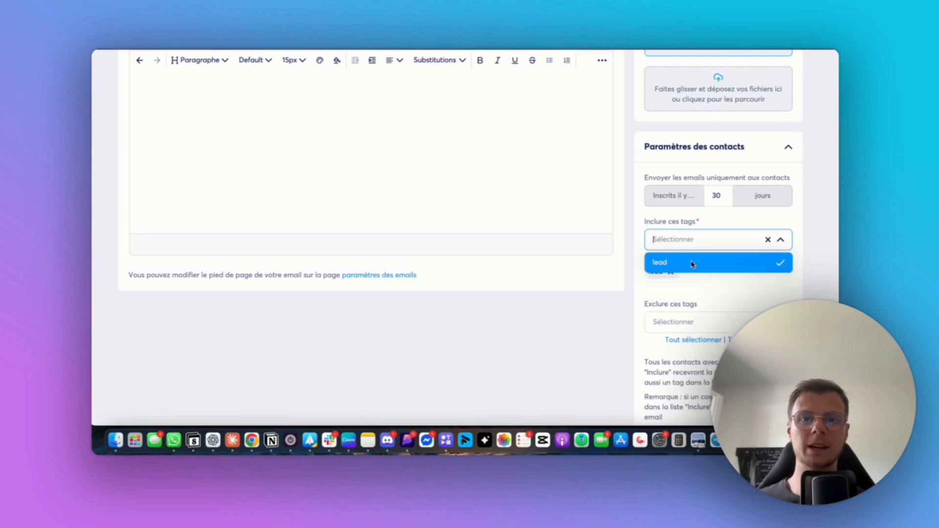
{"action": "left_click", "coordinate": [687, 299]}
{"action": "left_click", "coordinate": [720, 325]}
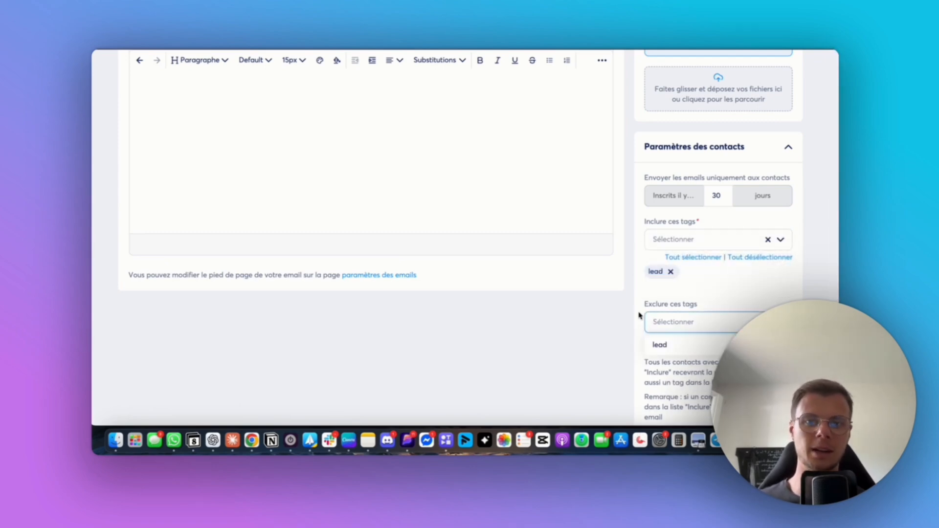
{"action": "left_click", "coordinate": [732, 280]}
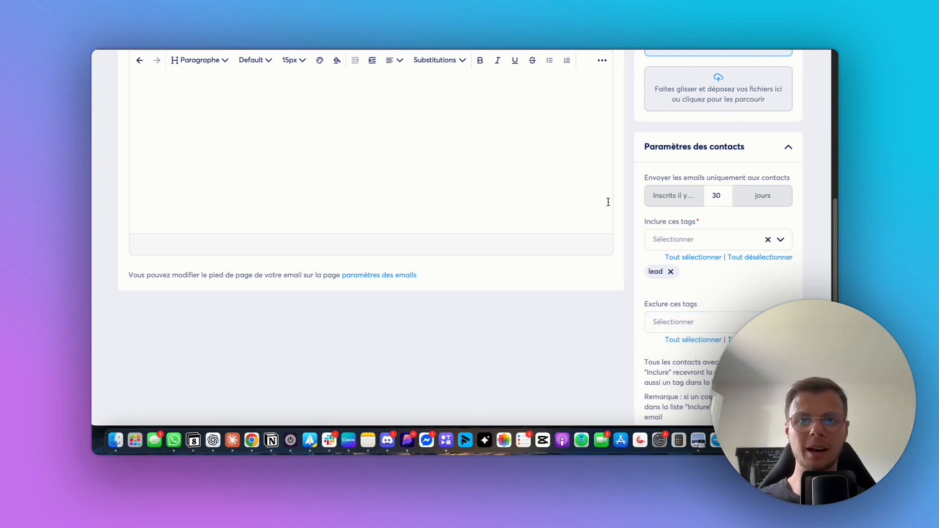
- Create an A/B test from the newsletter and resume from the unsaved changes of the previous session
{"action": "scroll", "coordinate": [538, 225], "scroll_direction": "down", "scroll_amount": 2}
{"action": "scroll", "coordinate": [504, 274], "scroll_direction": "up", "scroll_amount": 6}
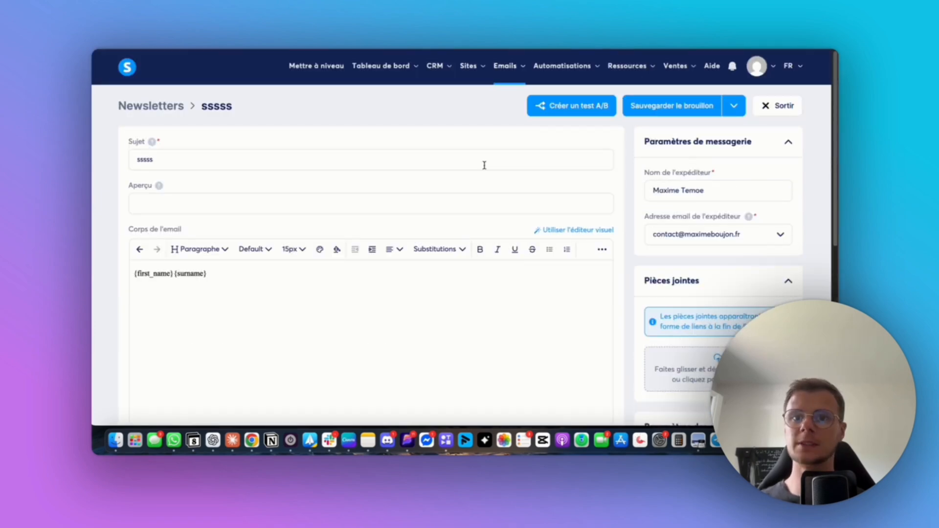
{"action": "left_click", "coordinate": [575, 113]}
{"action": "left_click", "coordinate": [510, 272]}
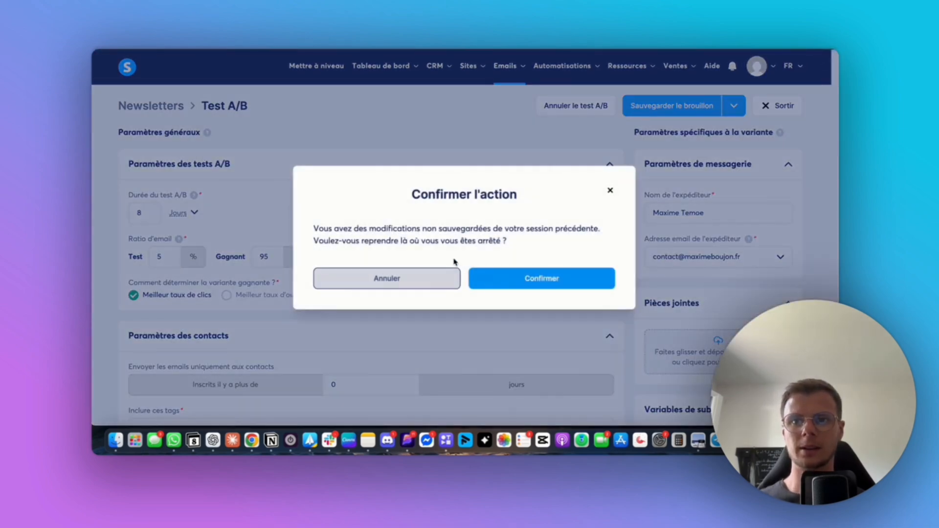
{"action": "left_click", "coordinate": [487, 279]}
- Review the A/B test's duration and email ratio and try both winner criteria, ending on Meilleur taux de clics
{"action": "scroll", "coordinate": [115, 188], "scroll_direction": "down", "scroll_amount": 1}
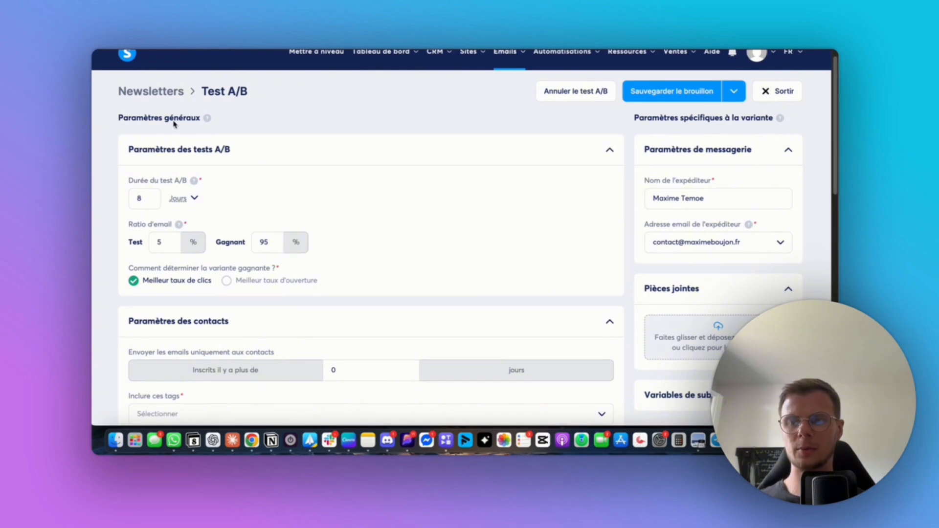
{"action": "scroll", "coordinate": [225, 233], "scroll_direction": "down", "scroll_amount": 1}
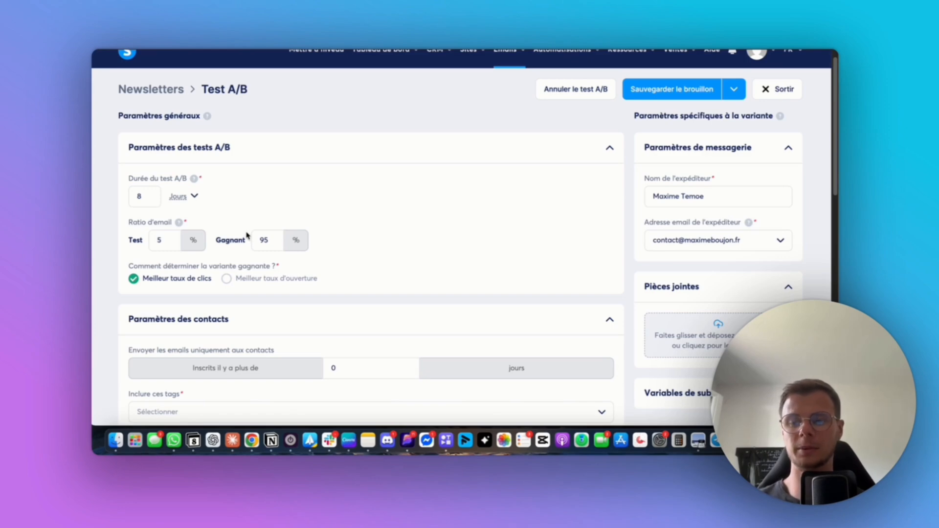
{"action": "scroll", "coordinate": [240, 224], "scroll_direction": "down", "scroll_amount": 1}
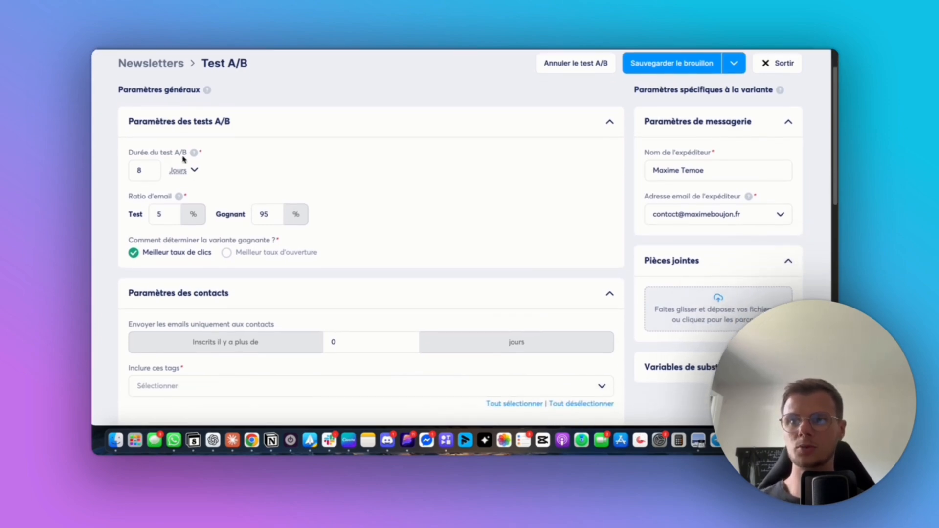
{"action": "left_click", "coordinate": [141, 171]}
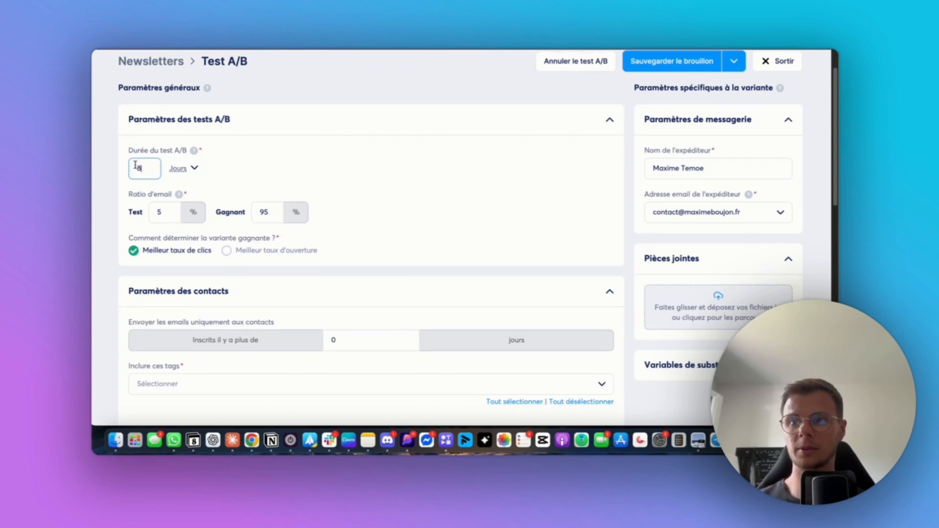
{"action": "scroll", "coordinate": [151, 172], "scroll_direction": "down", "scroll_amount": 2}
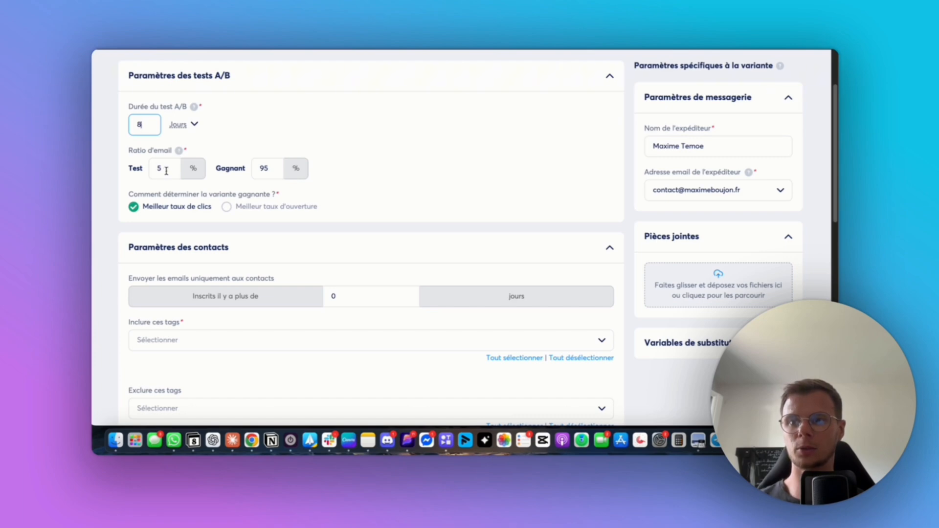
{"action": "left_click_drag", "start_coordinate": [167, 171], "coordinate": [154, 170]}
{"action": "left_click", "coordinate": [256, 168]}
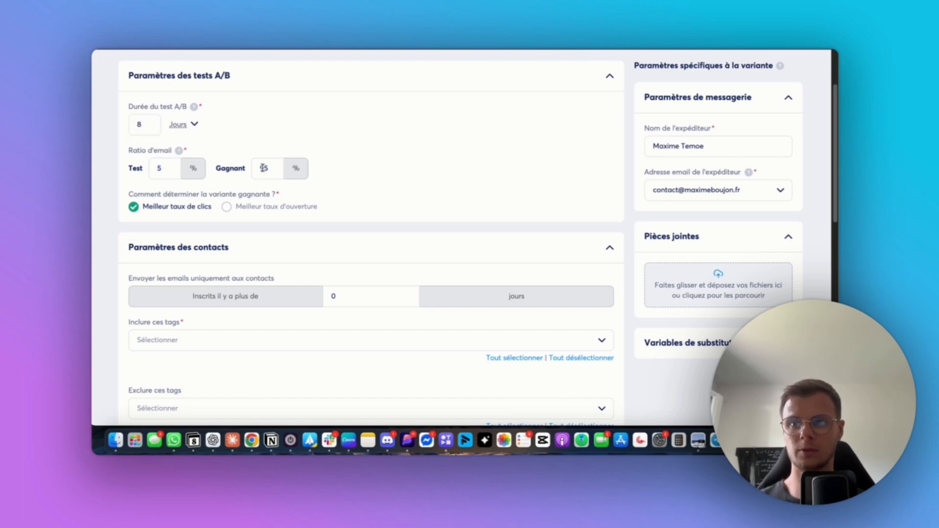
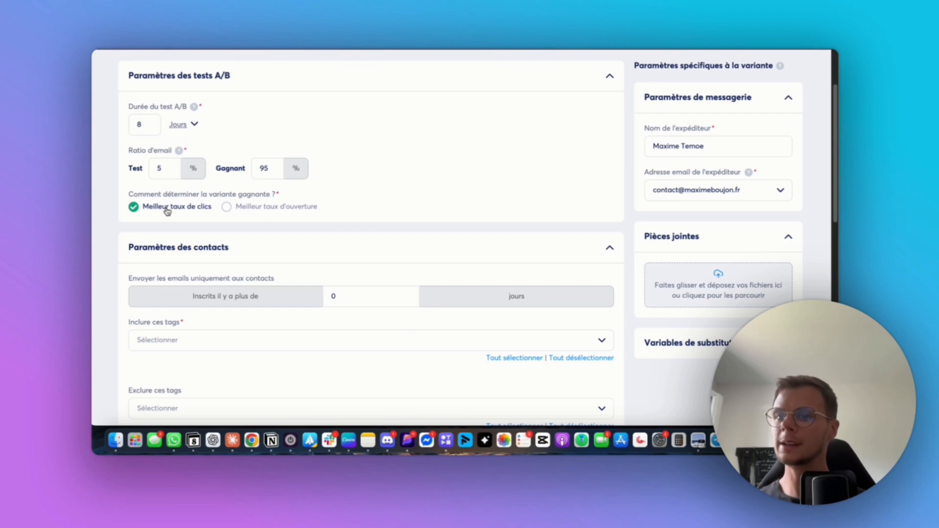
{"action": "left_click", "coordinate": [227, 207]}
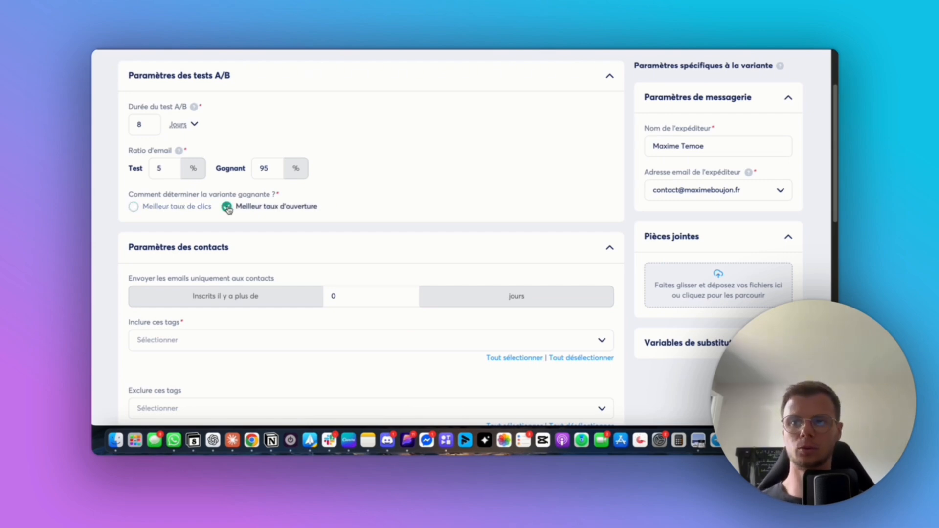
{"action": "left_click", "coordinate": [147, 208]}
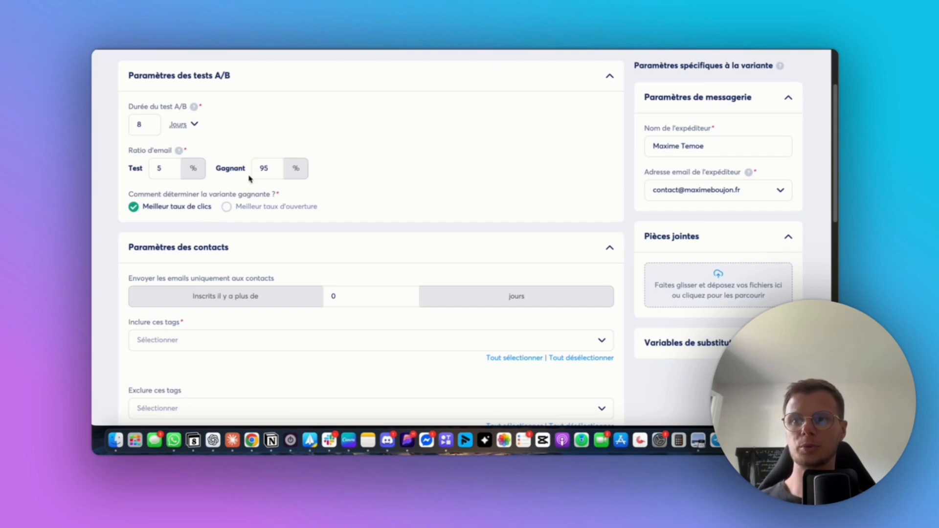
- Include the tag lead in the contact settings of the A/B test
{"action": "scroll", "coordinate": [219, 207], "scroll_direction": "down", "scroll_amount": 3}
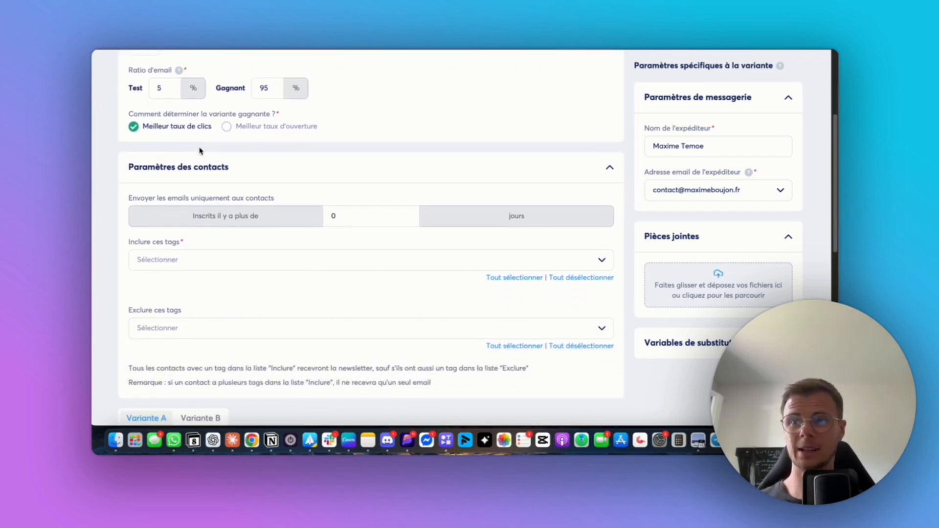
{"action": "scroll", "coordinate": [229, 128], "scroll_direction": "down", "scroll_amount": 2}
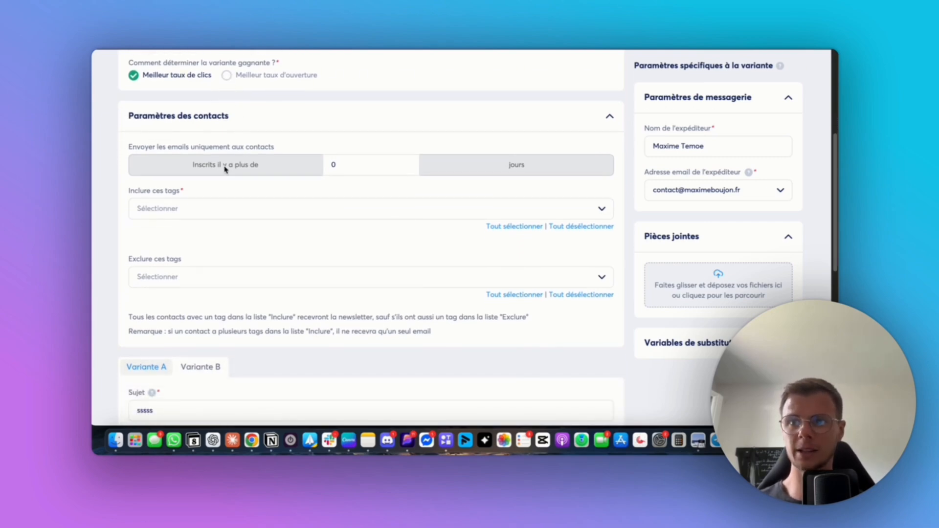
{"action": "left_click", "coordinate": [336, 165]}
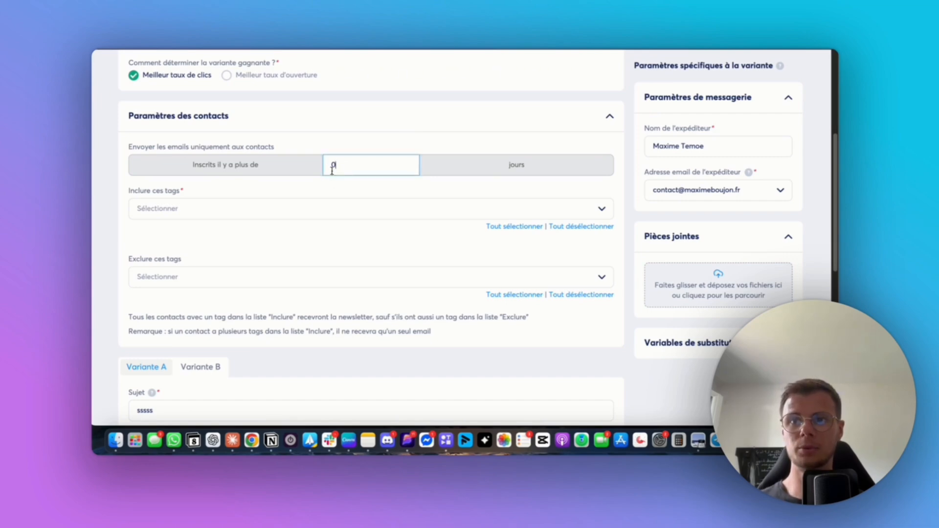
{"action": "scroll", "coordinate": [225, 207], "scroll_direction": "down", "scroll_amount": 1}
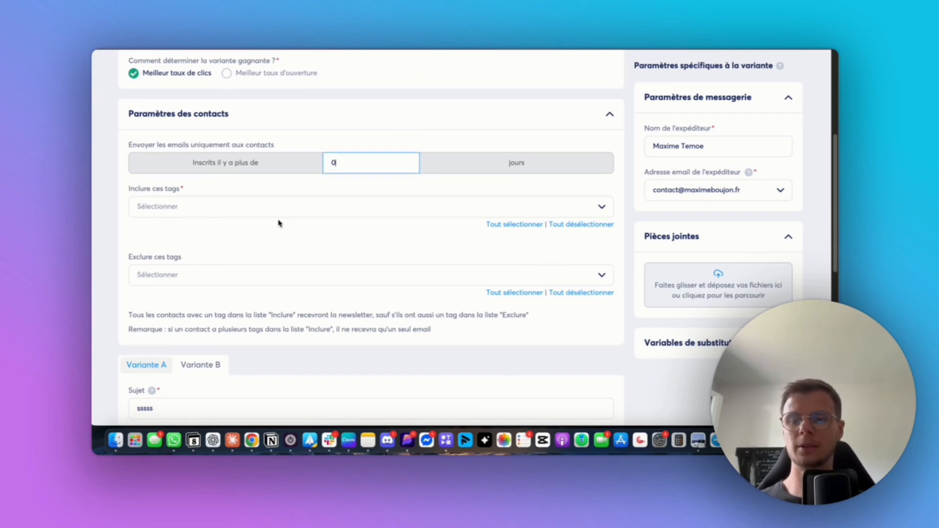
{"action": "scroll", "coordinate": [279, 224], "scroll_direction": "down", "scroll_amount": 3}
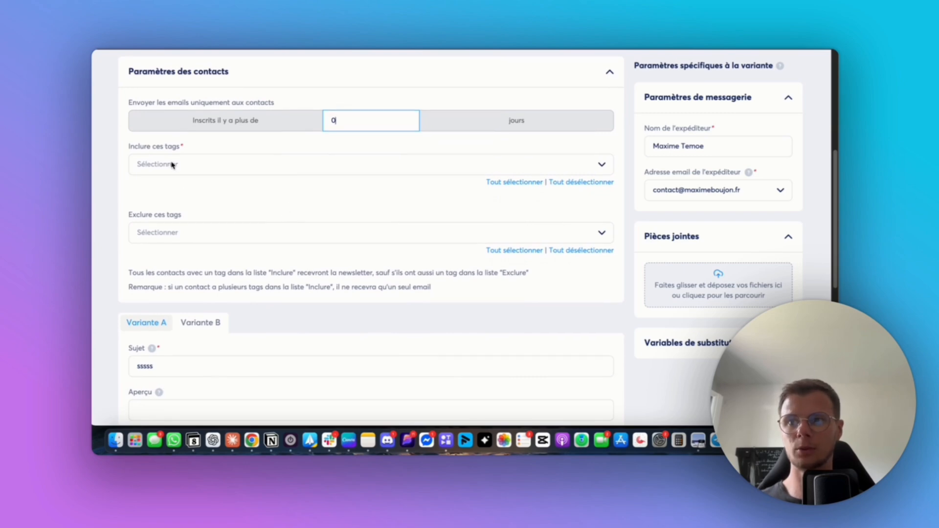
{"action": "left_click", "coordinate": [172, 165]}
{"action": "left_click", "coordinate": [165, 188]}
{"action": "left_click", "coordinate": [193, 210]}
{"action": "scroll", "coordinate": [211, 232], "scroll_direction": "down", "scroll_amount": 2}
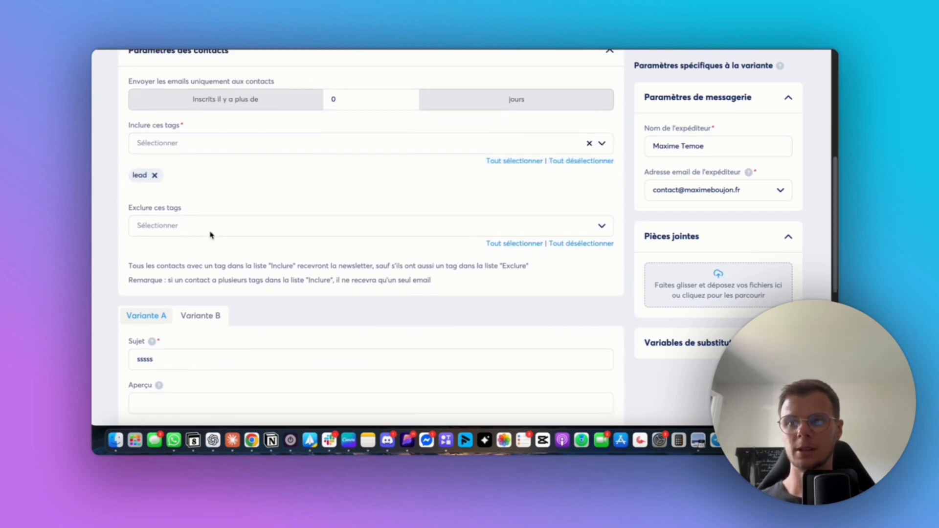
- Add the tag lead to the A/B test's excluded tags and remove it again
{"action": "left_click", "coordinate": [193, 223]}
{"action": "left_click", "coordinate": [193, 248]}
{"action": "left_click", "coordinate": [191, 226]}
{"action": "scroll", "coordinate": [170, 243], "scroll_direction": "down", "scroll_amount": 1}
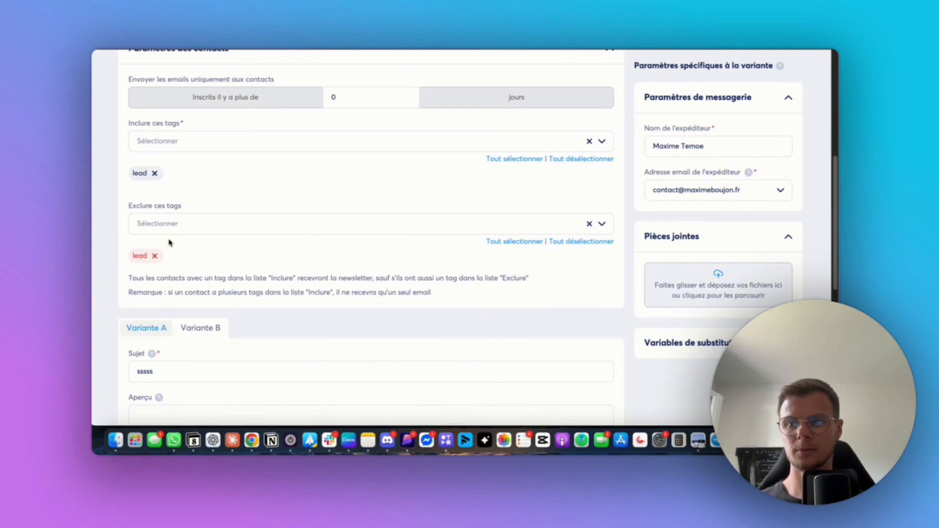
{"action": "left_click", "coordinate": [155, 255]}
- Review the subject and body of Variante A and enter "sssss" in the email body of Variante B
{"action": "scroll", "coordinate": [372, 230], "scroll_direction": "down", "scroll_amount": 10}
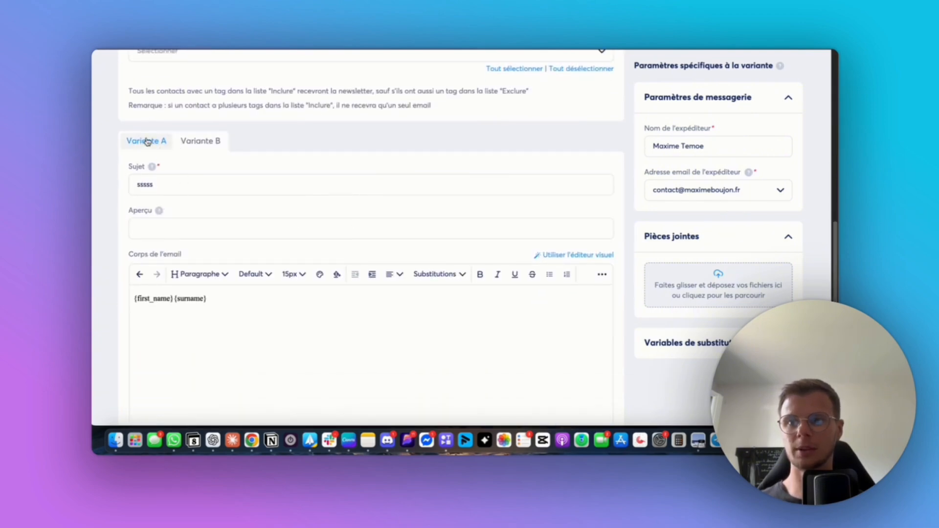
{"action": "left_click_drag", "start_coordinate": [174, 182], "coordinate": [148, 181]}
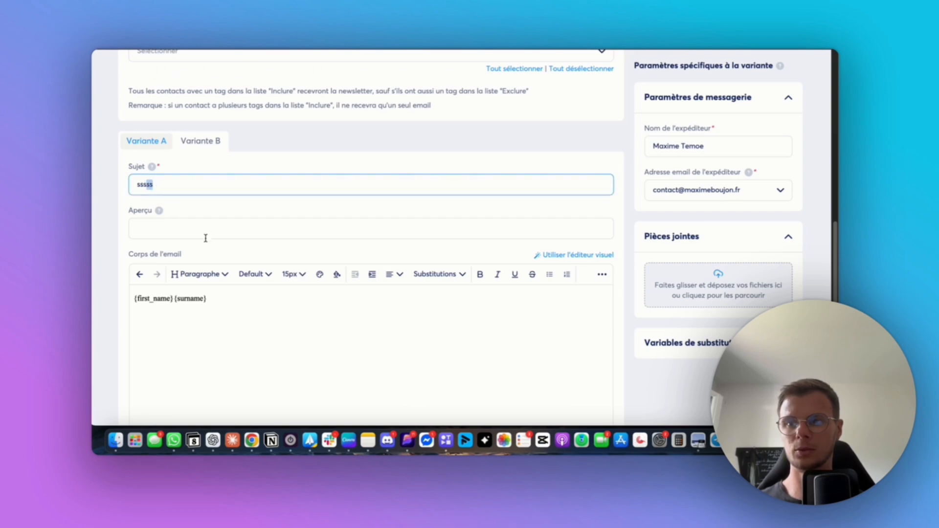
{"action": "left_click_drag", "start_coordinate": [207, 299], "coordinate": [175, 300]}
{"action": "left_click", "coordinate": [245, 329]}
{"action": "scroll", "coordinate": [247, 284], "scroll_direction": "down", "scroll_amount": 1}
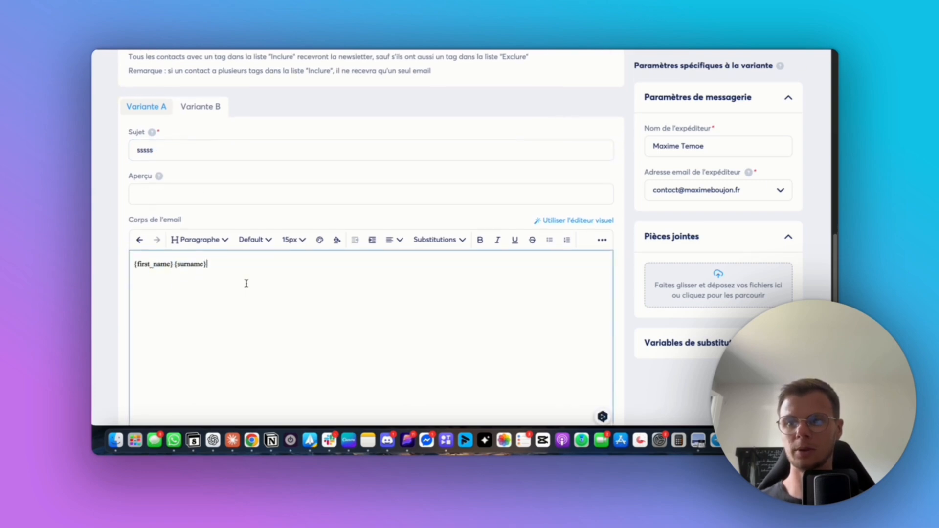
{"action": "left_click", "coordinate": [205, 107]}
{"action": "scroll", "coordinate": [218, 289], "scroll_direction": "down", "scroll_amount": 1}
{"action": "left_click", "coordinate": [216, 259]}
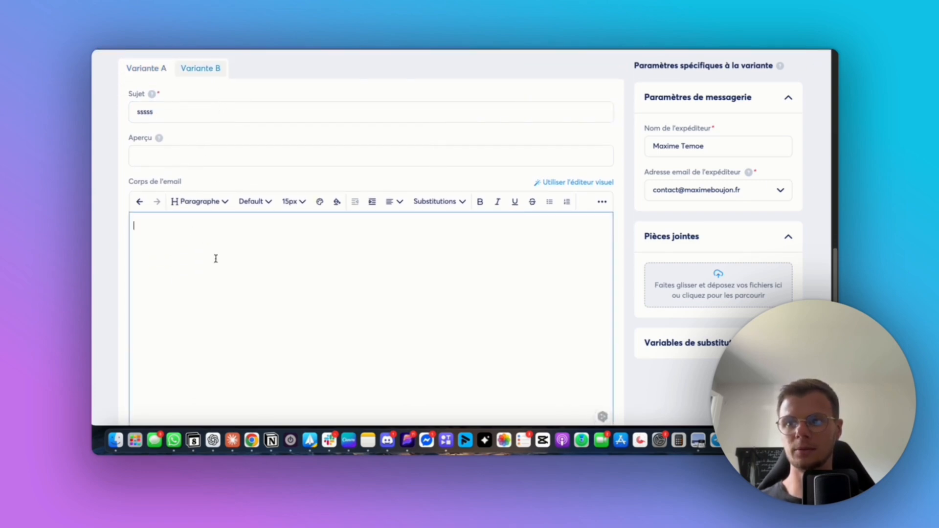
{"action": "type", "text": "sssss"}
- Save the A/B test as a draft
{"action": "scroll", "coordinate": [215, 259], "scroll_direction": "down", "scroll_amount": 10}
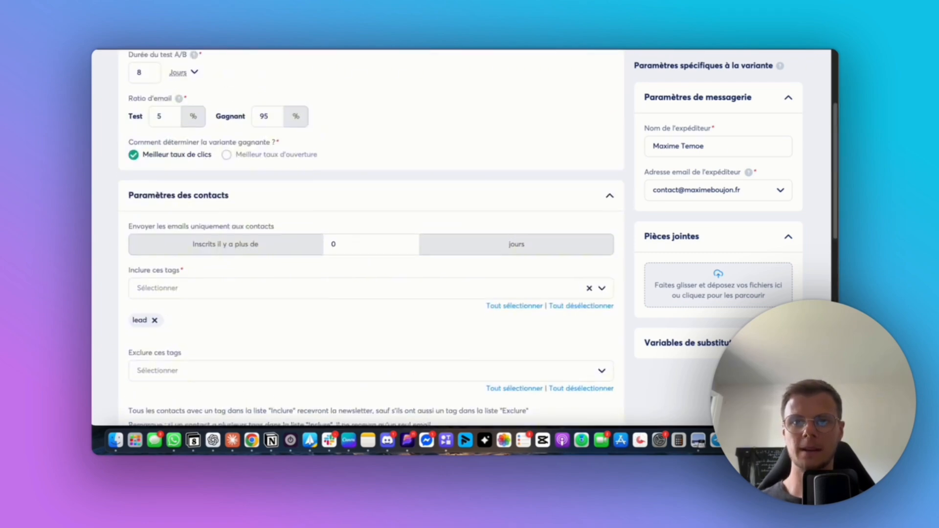
{"action": "scroll", "coordinate": [729, 103], "scroll_direction": "up", "scroll_amount": 3}
{"action": "left_click", "coordinate": [667, 115]}
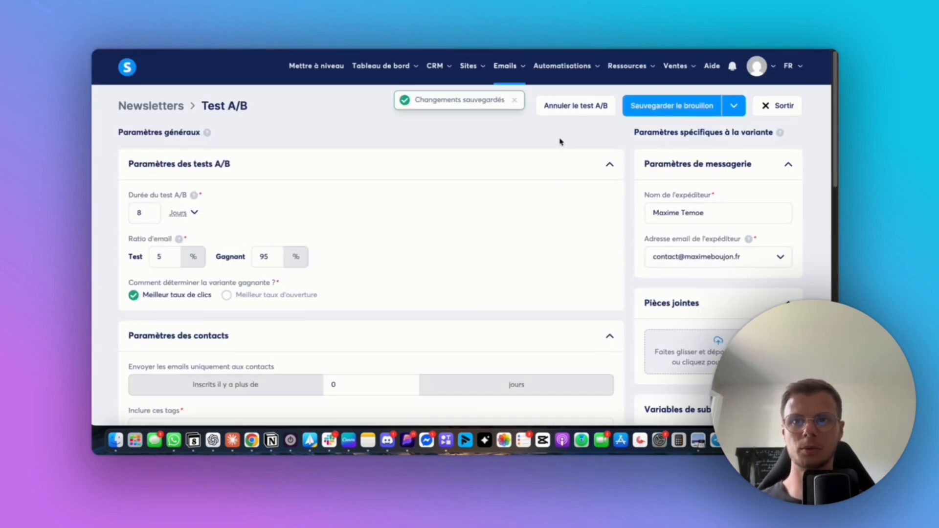
- Save the A/B test and send a test email of Variante A, then exit to the newsletters list
{"action": "left_click", "coordinate": [734, 106]}
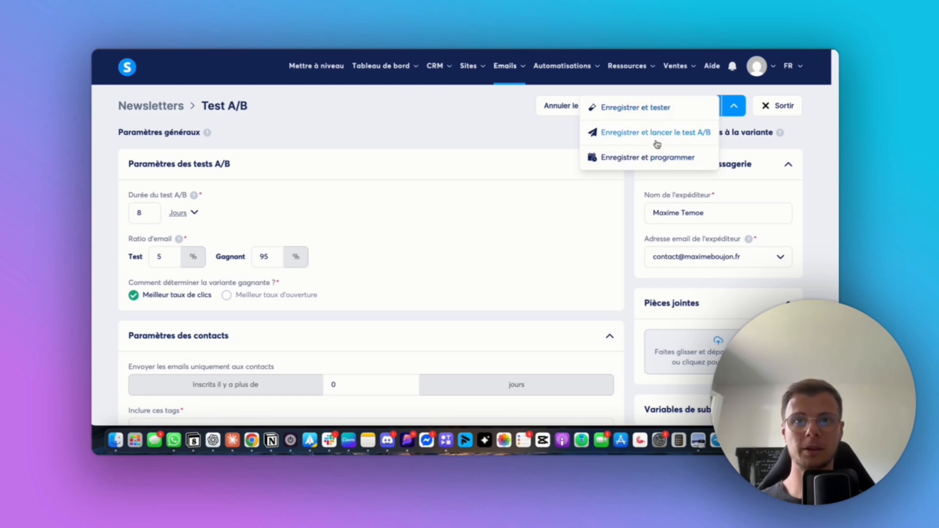
{"action": "left_click", "coordinate": [651, 109]}
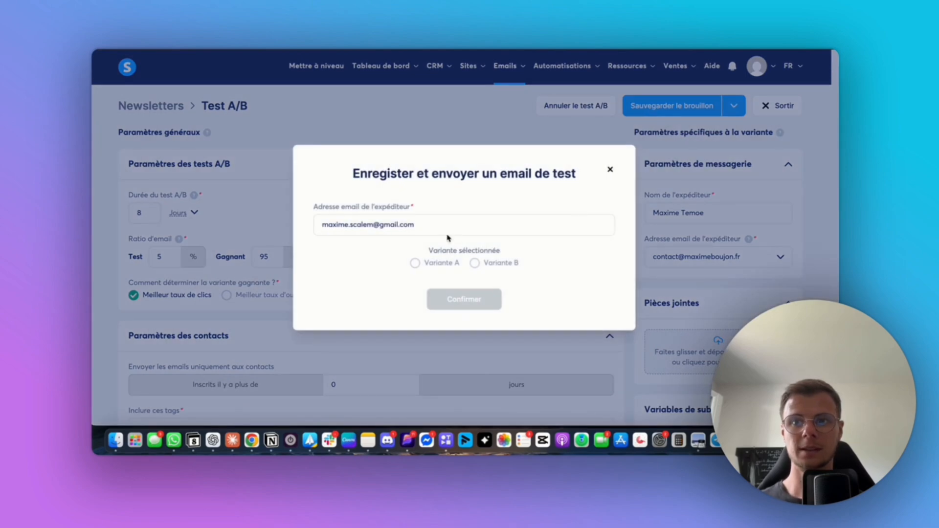
{"action": "left_click", "coordinate": [430, 265]}
{"action": "left_click", "coordinate": [475, 264]}
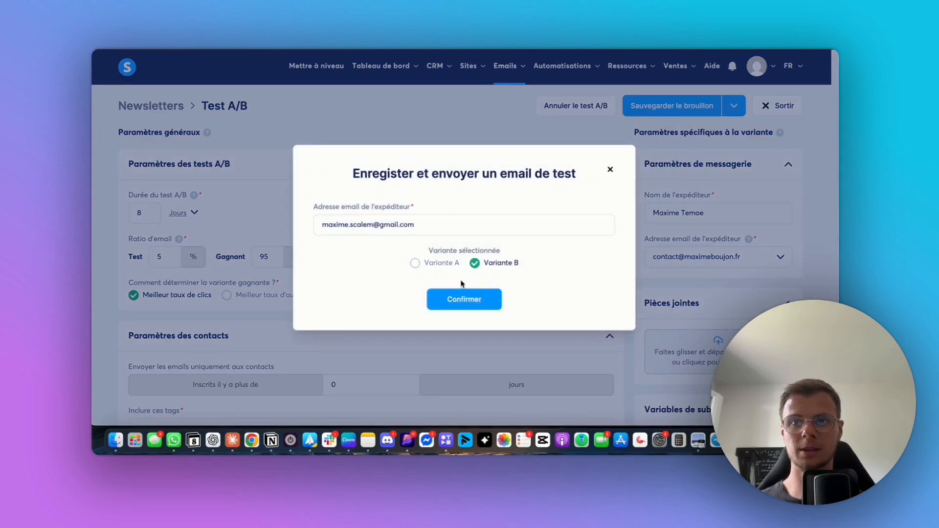
{"action": "left_click", "coordinate": [417, 265]}
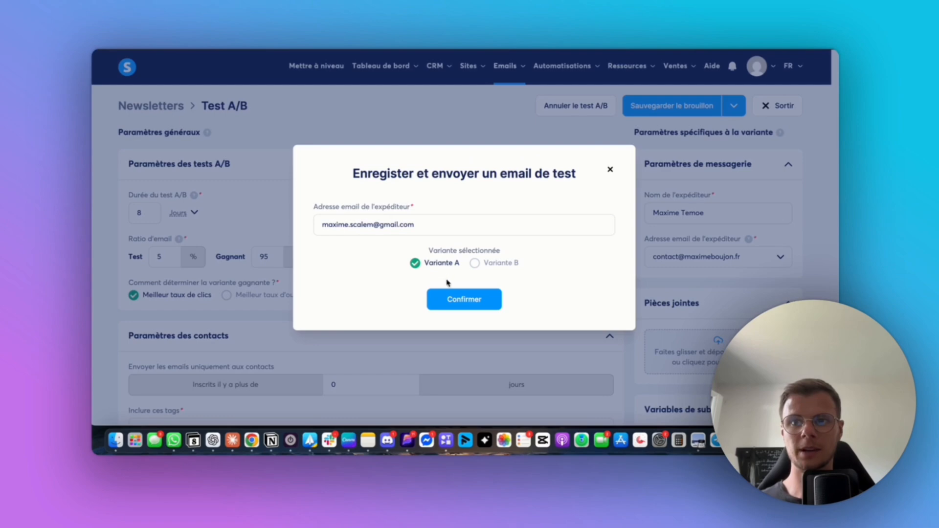
{"action": "left_click", "coordinate": [449, 298]}
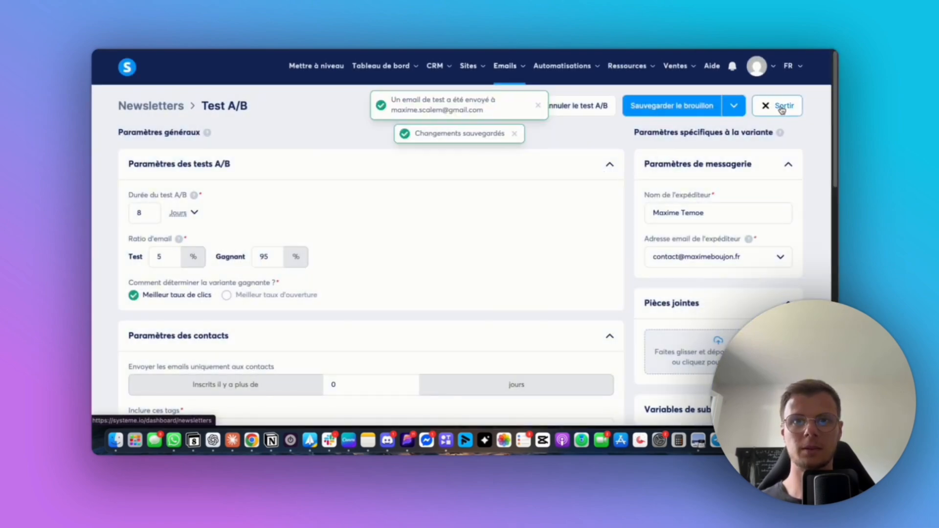
{"action": "left_click", "coordinate": [782, 106]}
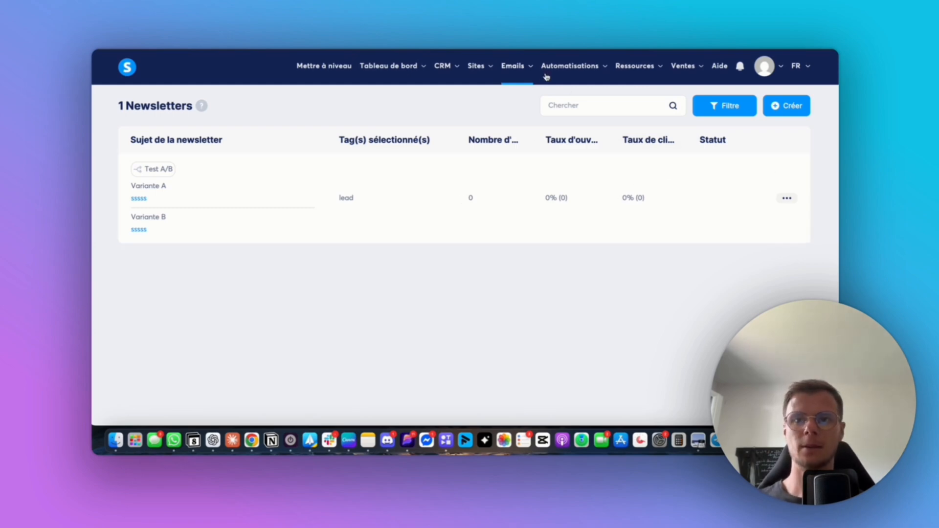
- Delete the existing campaign ddddd from the email campaigns list
{"action": "mouse_move", "coordinate": [516, 75]}
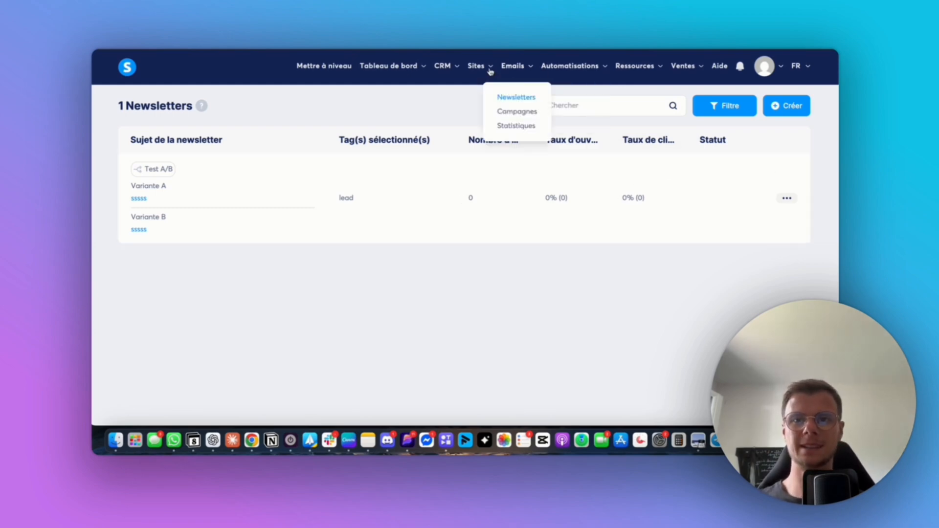
{"action": "left_click", "coordinate": [515, 110]}
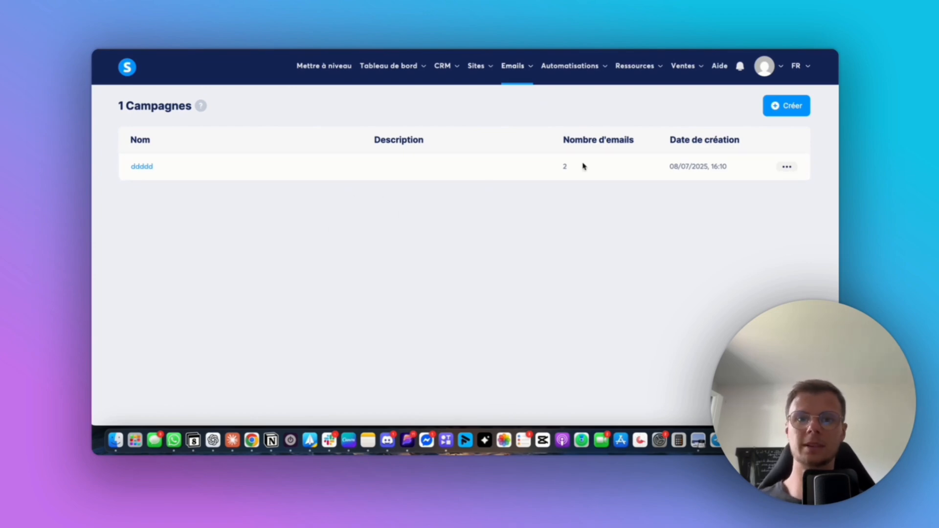
{"action": "left_click", "coordinate": [787, 167]}
{"action": "left_click", "coordinate": [722, 245]}
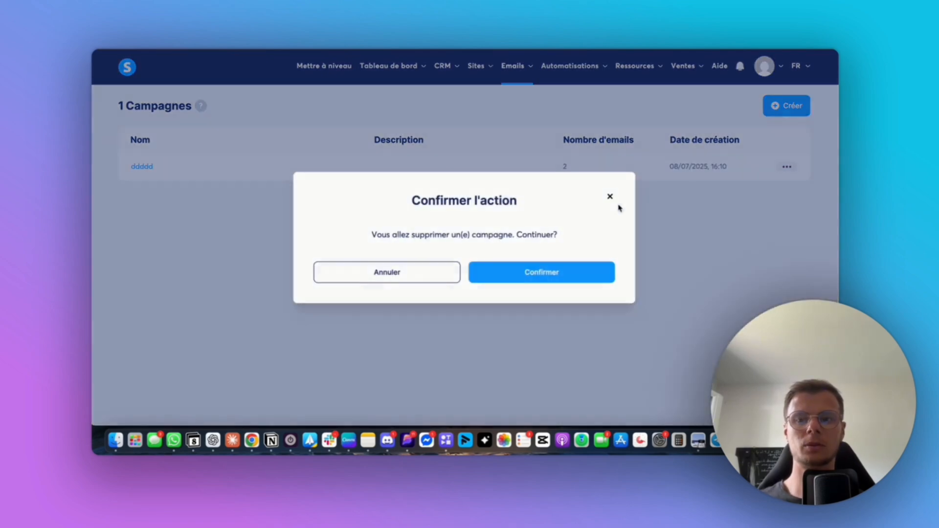
{"action": "left_click", "coordinate": [515, 276]}
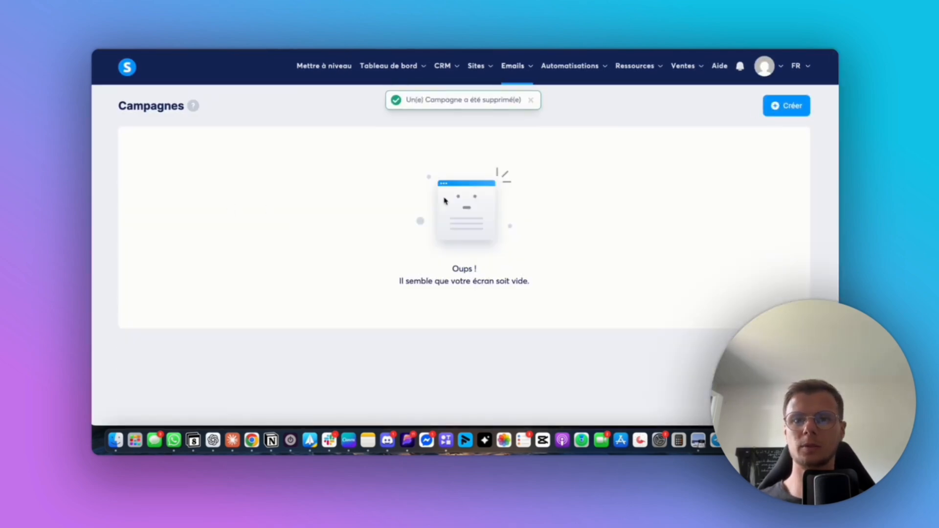
- Create an email campaign named "dddddd" with the available sender email address
{"action": "left_click", "coordinate": [771, 115]}
{"action": "left_click", "coordinate": [399, 175]}
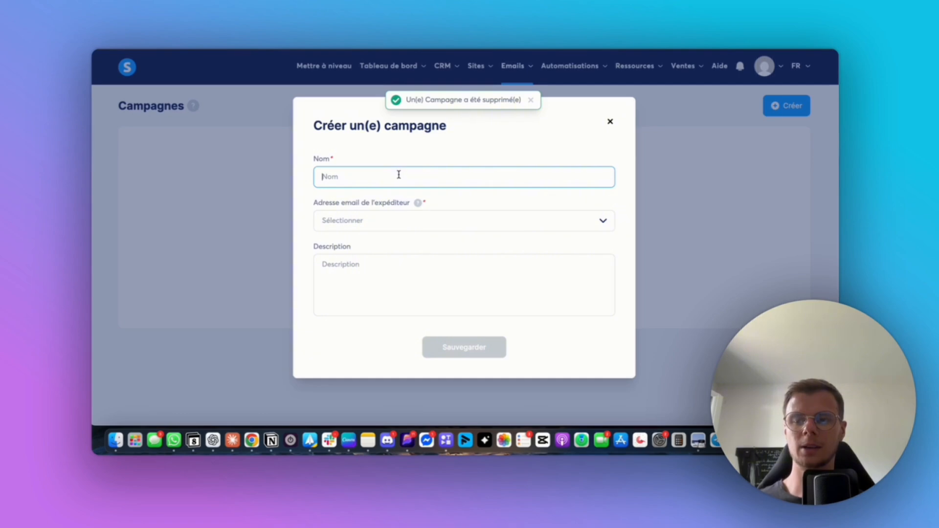
{"action": "type", "text": "dddddd"}
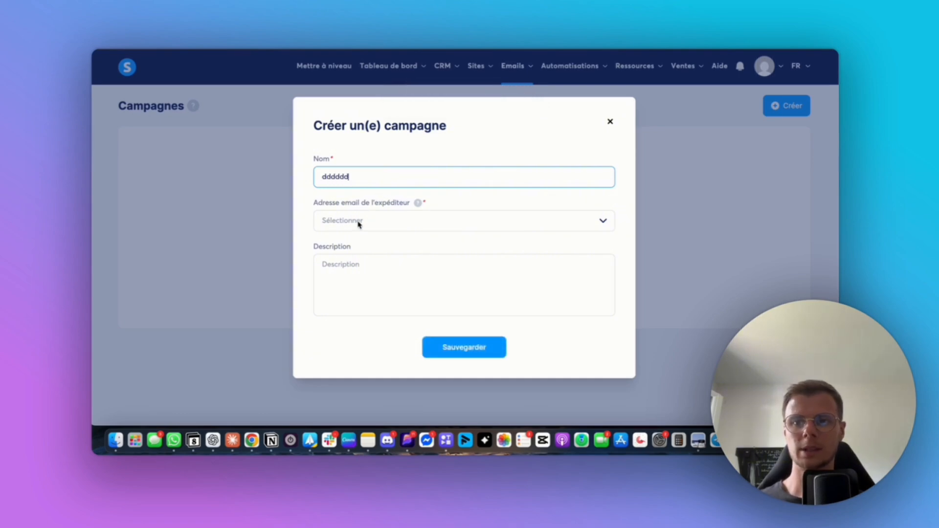
{"action": "left_click", "coordinate": [359, 222]}
{"action": "left_click", "coordinate": [470, 243]}
{"action": "left_click", "coordinate": [457, 347]}
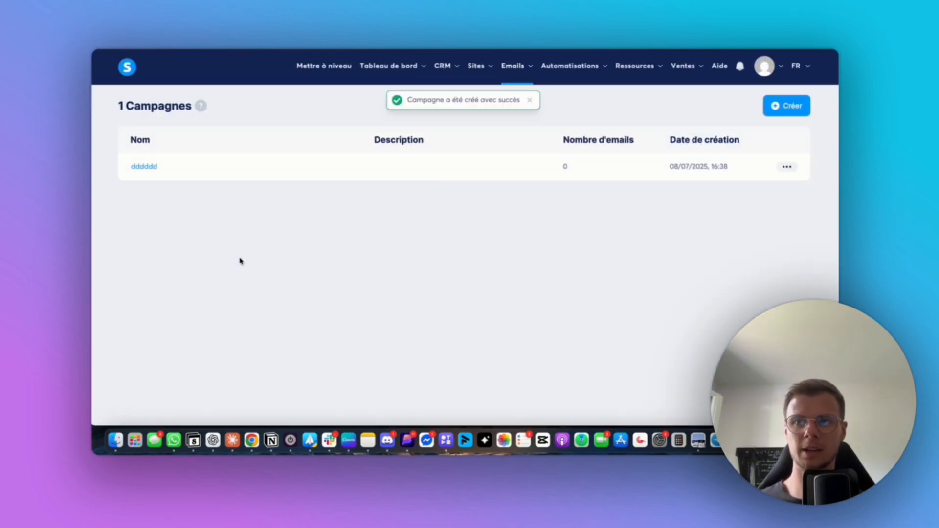
- Add an email to the campaign dddddd with the subject "dddd", the existing sender address and the classic editor
{"action": "left_click", "coordinate": [146, 167]}
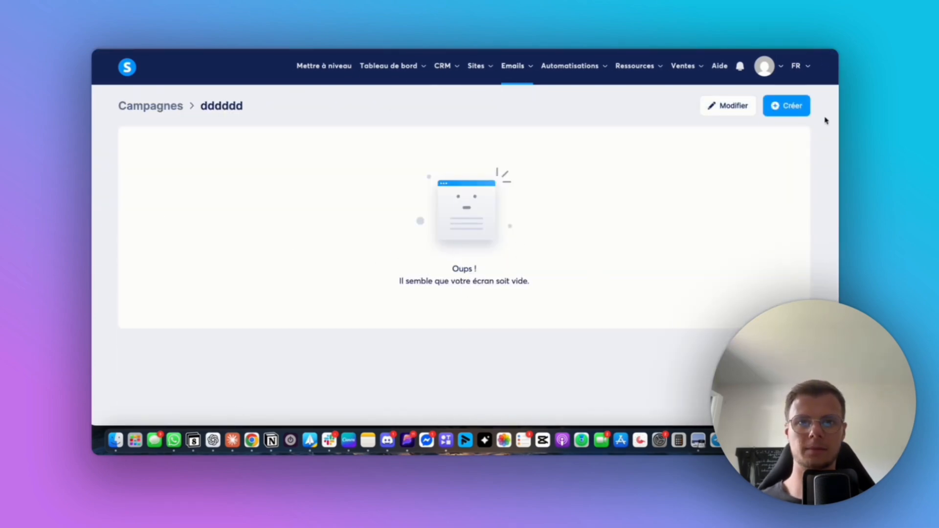
{"action": "left_click", "coordinate": [799, 108]}
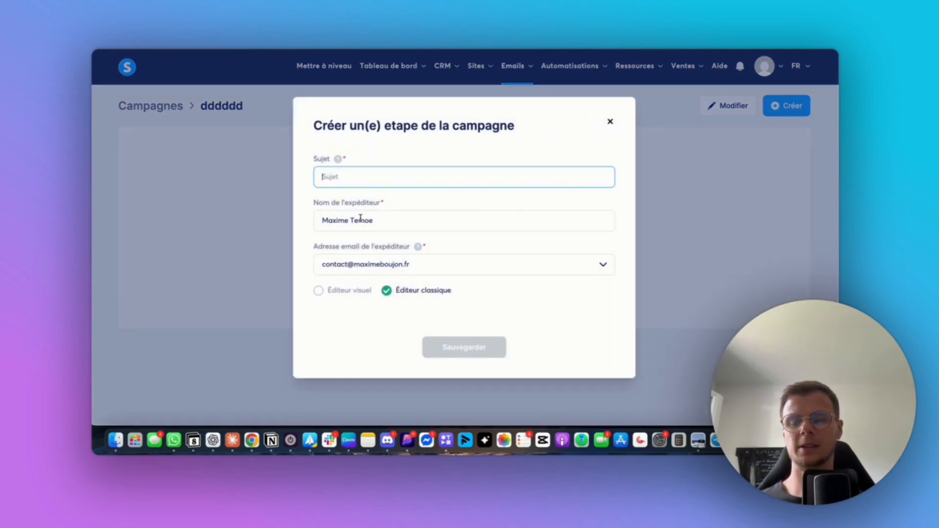
{"action": "type", "text": "dddd"}
{"action": "left_click", "coordinate": [366, 265]}
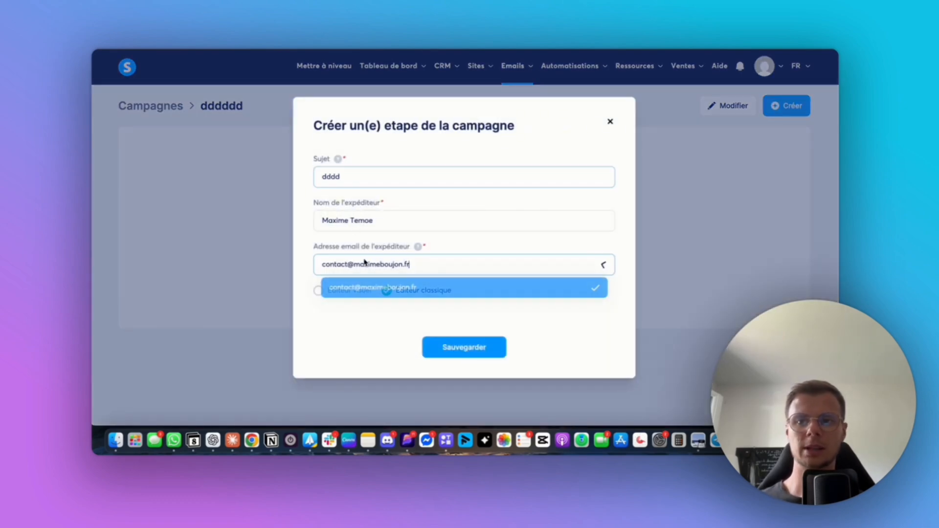
{"action": "left_click", "coordinate": [357, 286]}
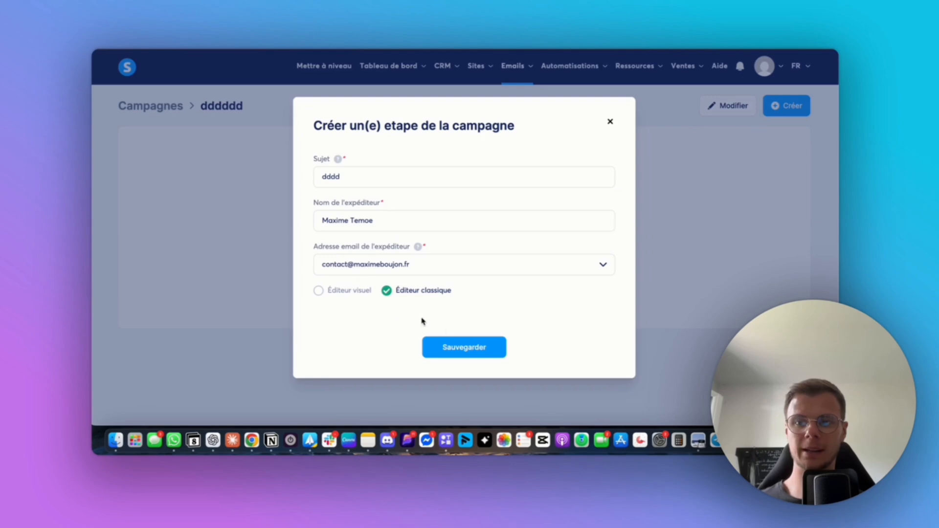
{"action": "left_click", "coordinate": [470, 356]}
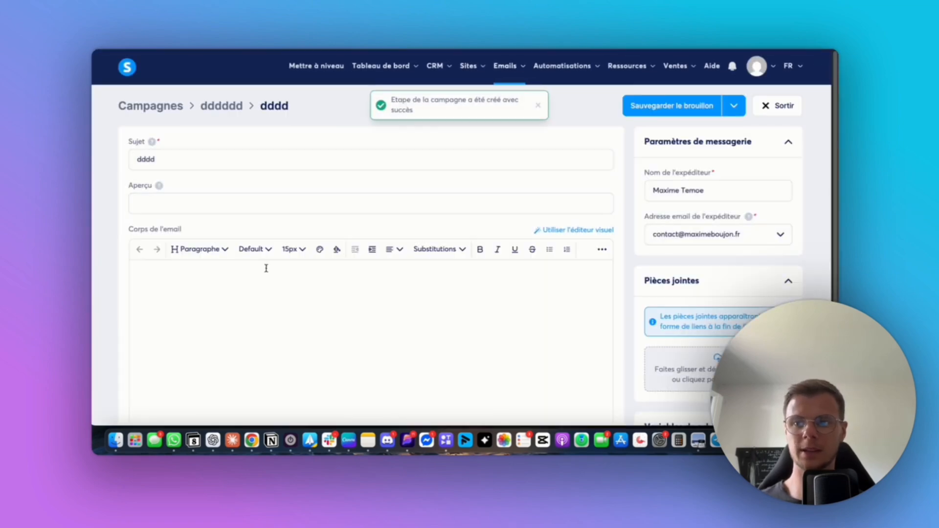
- Enter "ddddd" as the body of the dddd email, save it as a draft and exit the editor
{"action": "left_click", "coordinate": [245, 314]}
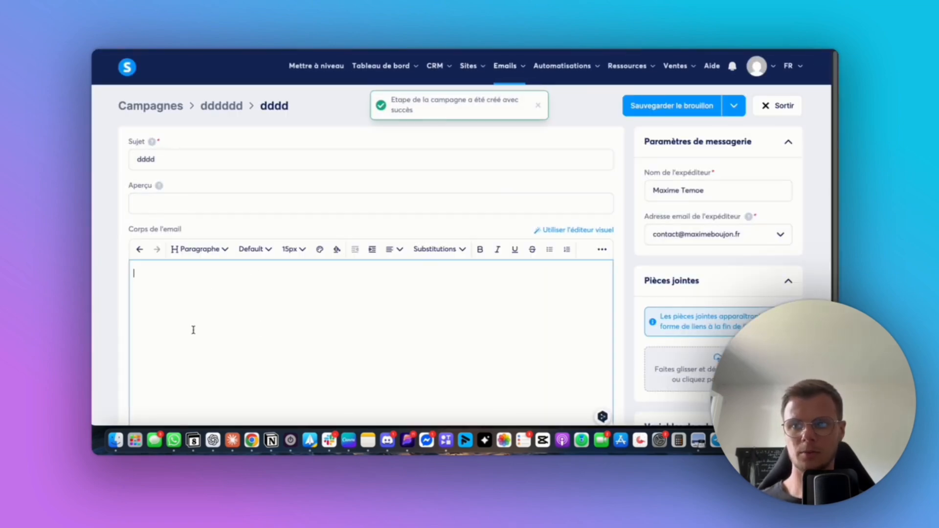
{"action": "scroll", "coordinate": [206, 281], "scroll_direction": "down", "scroll_amount": 5}
{"action": "scroll", "coordinate": [509, 291], "scroll_direction": "up", "scroll_amount": 5}
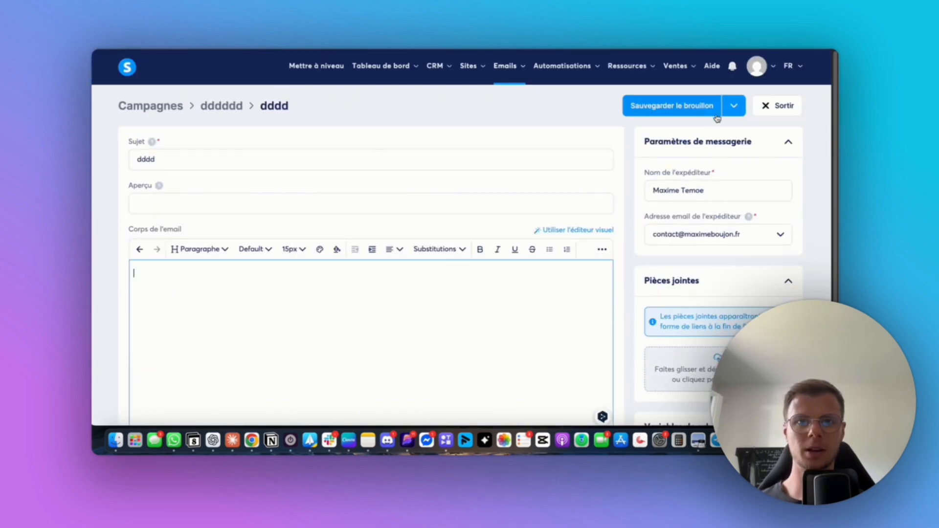
{"action": "type", "text": "ddddd"}
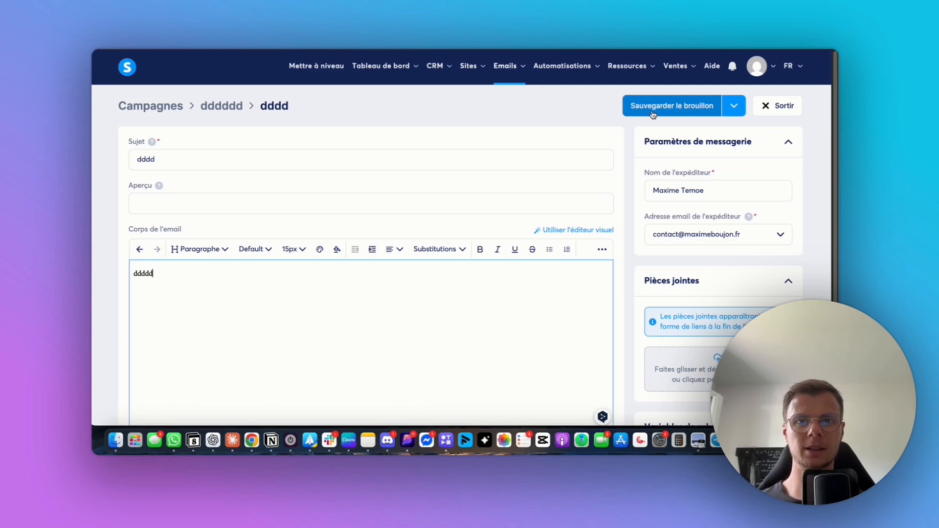
{"action": "left_click", "coordinate": [653, 112]}
{"action": "left_click", "coordinate": [778, 106]}
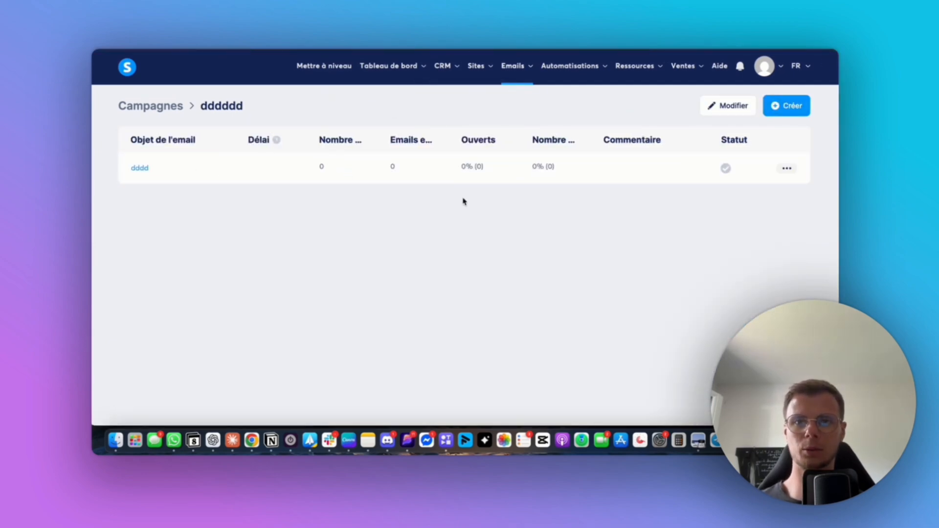
- Add a second email to the campaign with the subject "ddddd", using the classic editor
{"action": "left_click", "coordinate": [783, 107]}
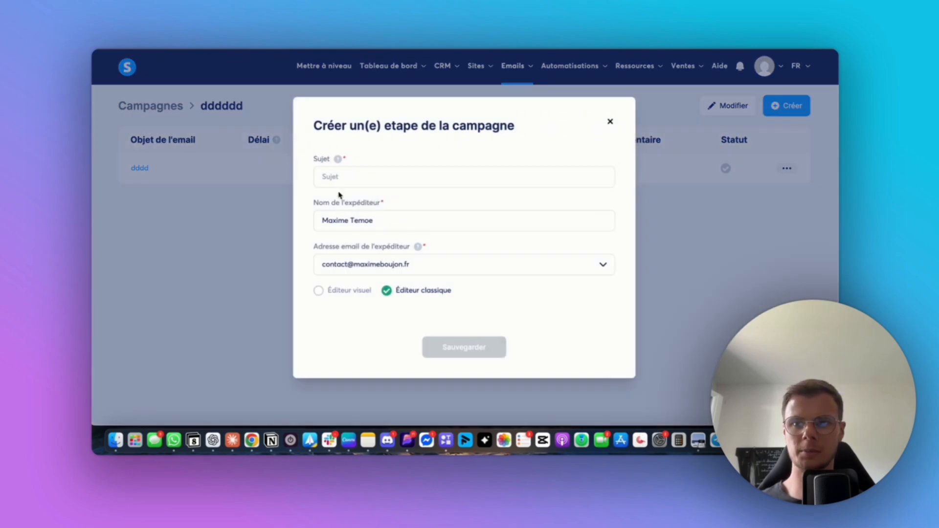
{"action": "left_click", "coordinate": [347, 177]}
{"action": "type", "text": "ddddd"}
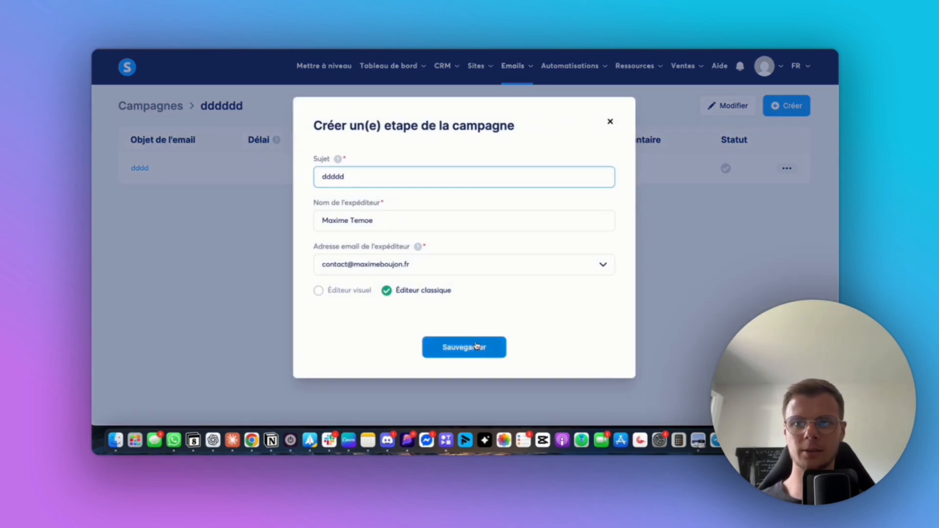
{"action": "left_click", "coordinate": [476, 345]}
- Enter "ddddd" as the body of the second campaign email, save the draft and return to the campaign
{"action": "left_click", "coordinate": [392, 344]}
{"action": "type", "text": "ddd"}
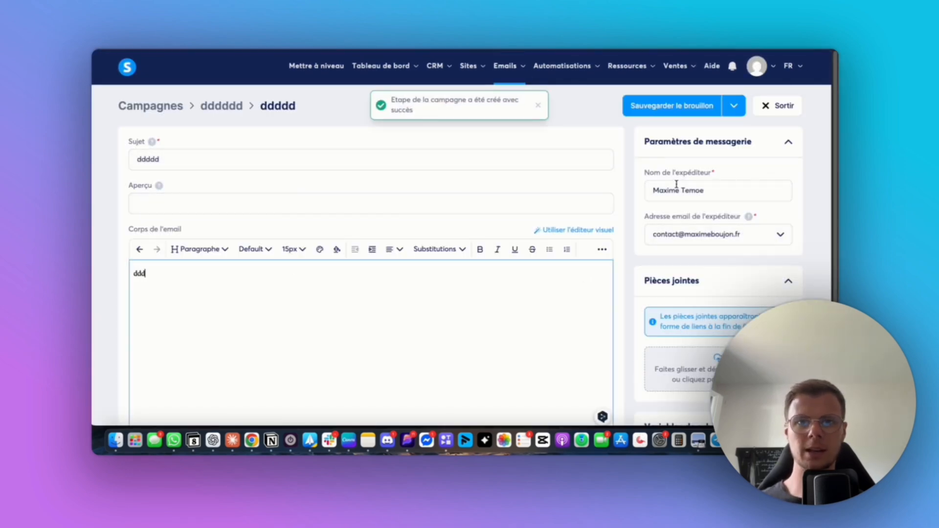
{"action": "type", "text": "dd"}
{"action": "left_click", "coordinate": [698, 106]}
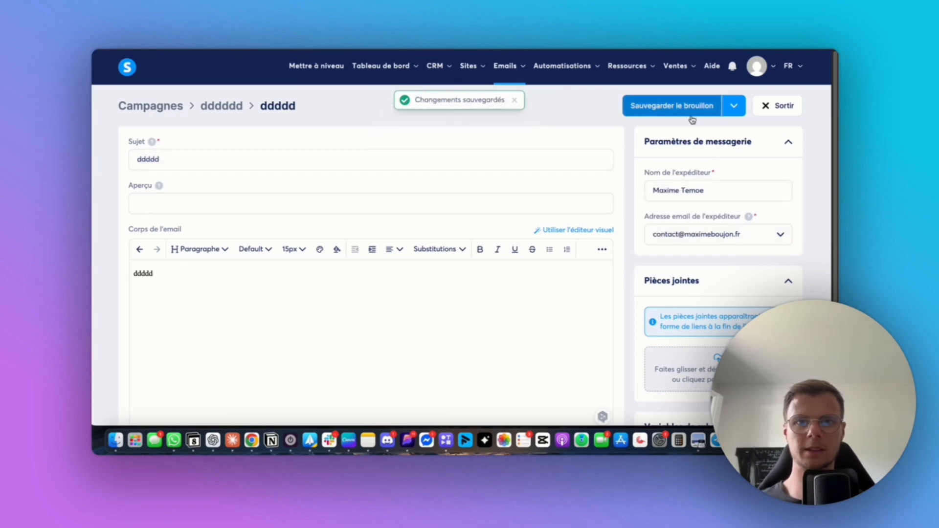
{"action": "left_click", "coordinate": [785, 106]}
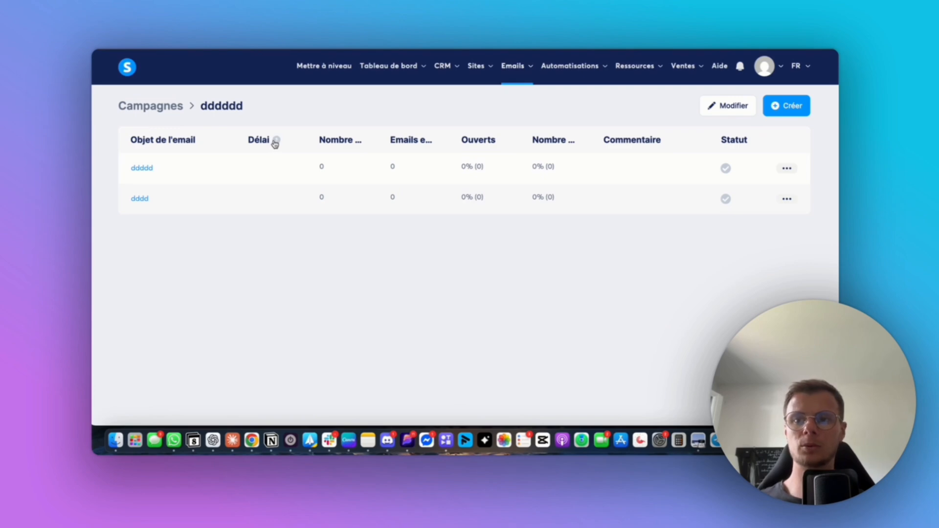
- Examine the available actions and the comment form of the ddddd email
{"action": "left_click", "coordinate": [786, 169]}
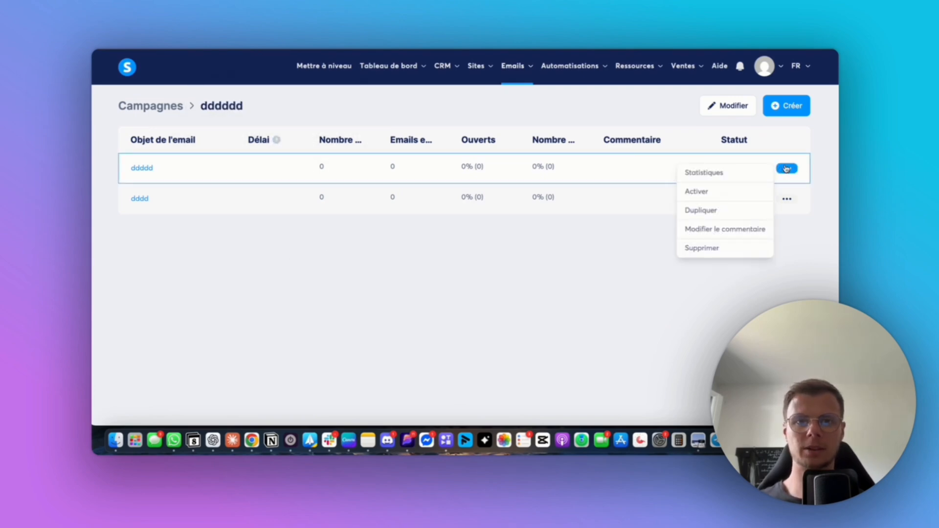
{"action": "left_click", "coordinate": [709, 213]}
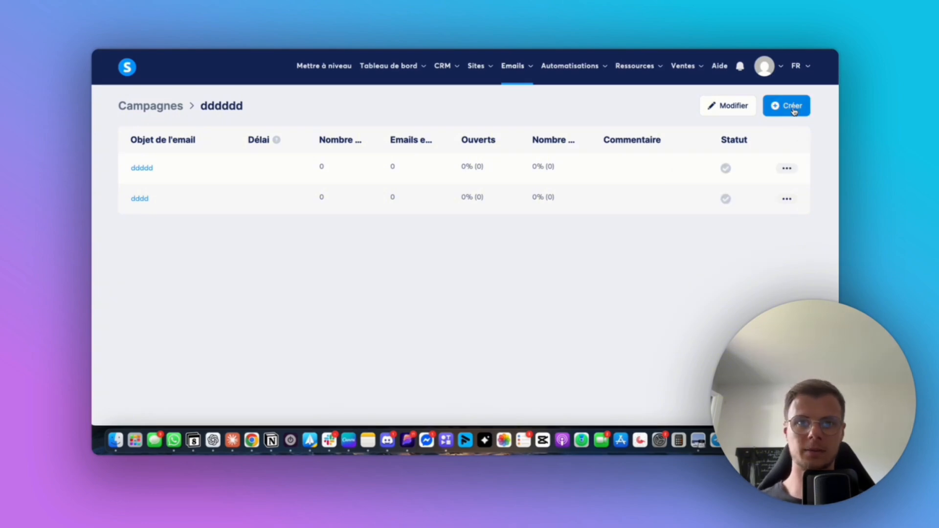
{"action": "left_click", "coordinate": [784, 170]}
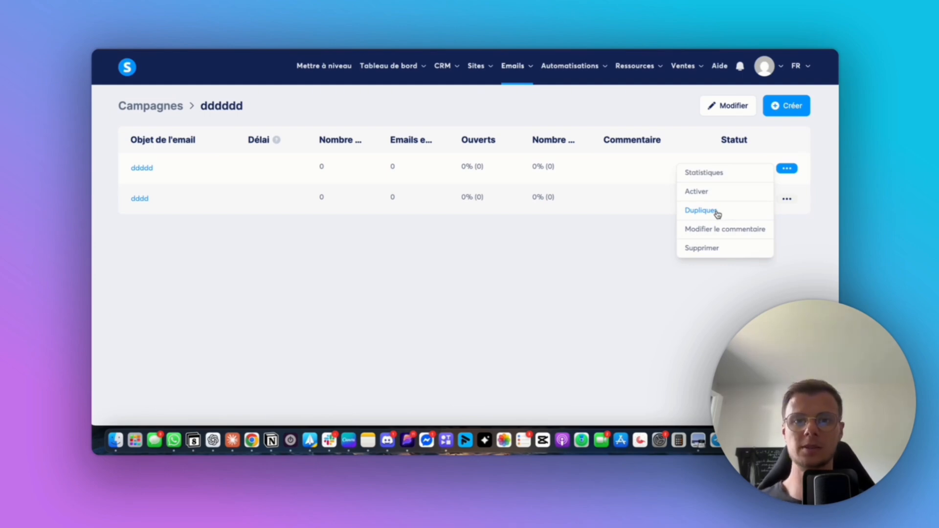
{"action": "left_click", "coordinate": [705, 229]}
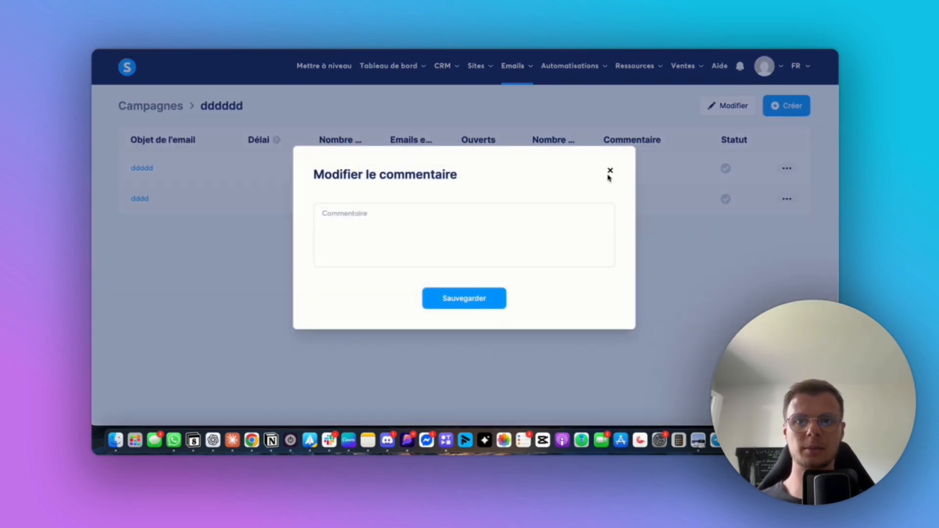
{"action": "left_click", "coordinate": [610, 172]}
- Activate the ddddd email as the campaign's first email with a 0-day delay and no send time or weekday restriction
{"action": "left_click", "coordinate": [786, 168]}
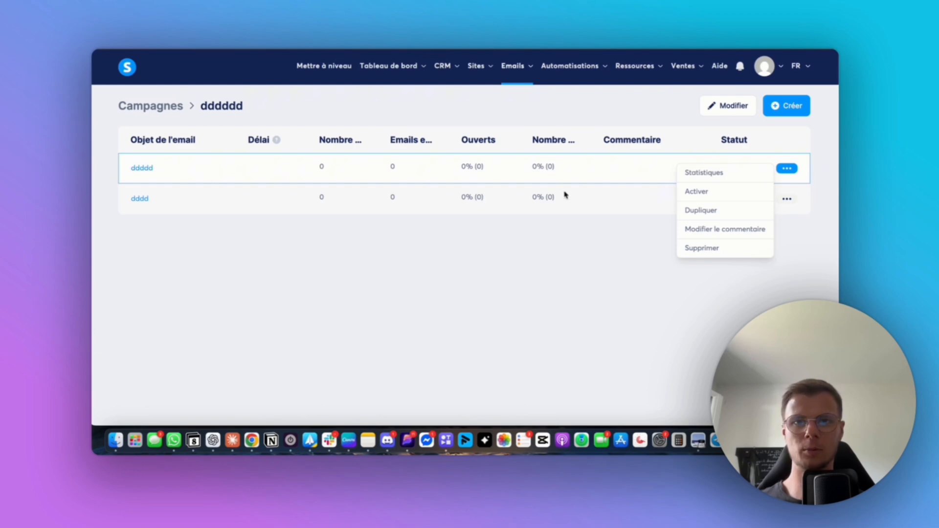
{"action": "left_click", "coordinate": [700, 193]}
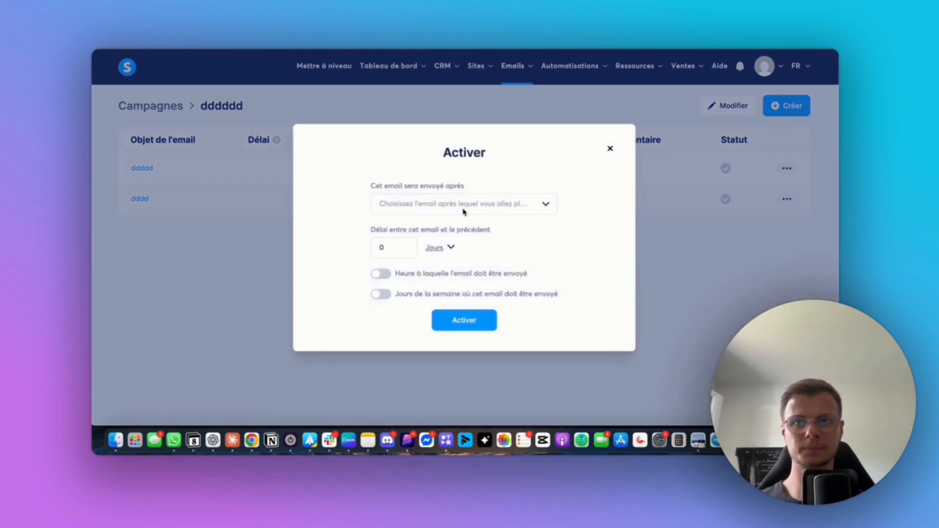
{"action": "left_click", "coordinate": [450, 204]}
{"action": "left_click", "coordinate": [450, 206]}
{"action": "left_click", "coordinate": [381, 274]}
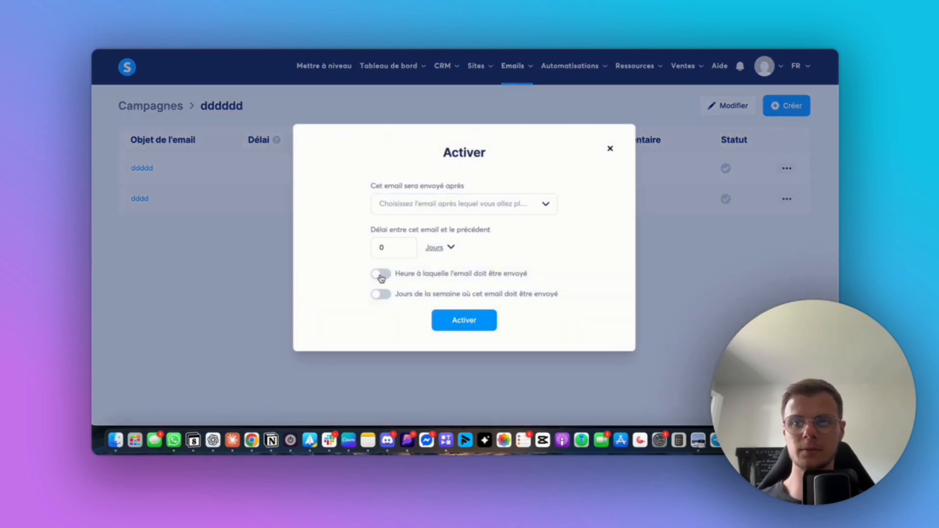
{"action": "left_click", "coordinate": [397, 280]}
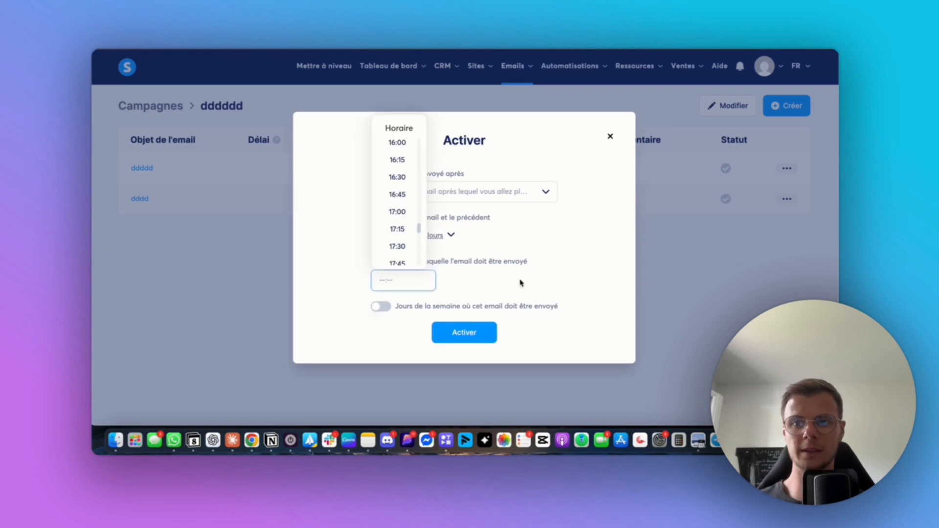
{"action": "left_click", "coordinate": [519, 281]}
{"action": "left_click", "coordinate": [383, 312]}
{"action": "left_click", "coordinate": [385, 270]}
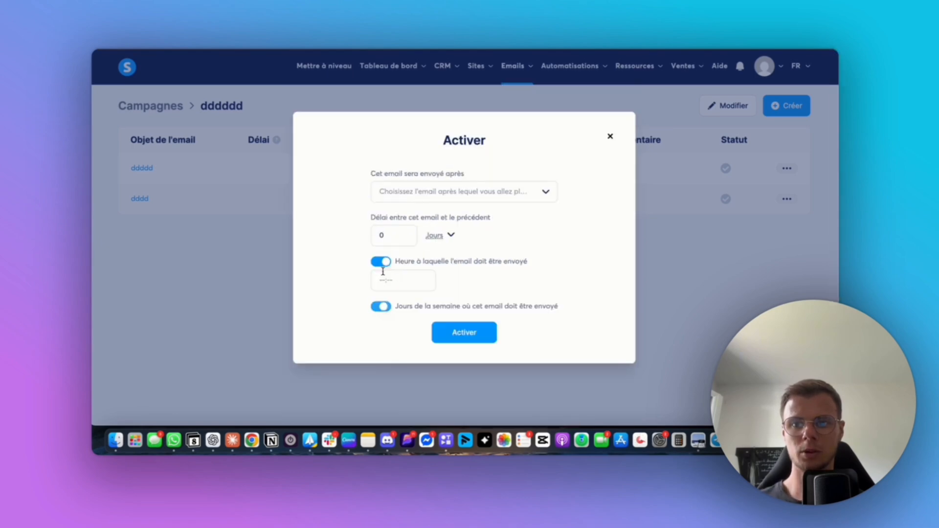
{"action": "left_click", "coordinate": [386, 266]}
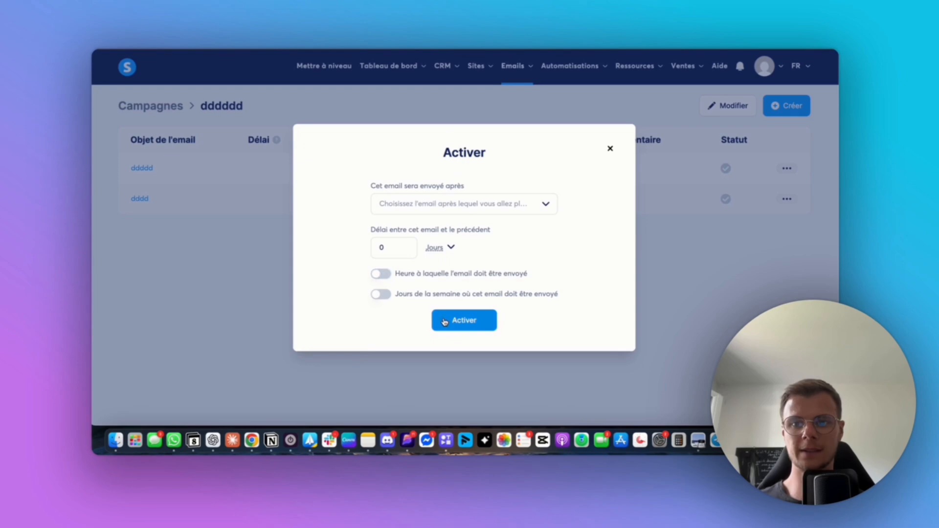
{"action": "left_click", "coordinate": [461, 321]}
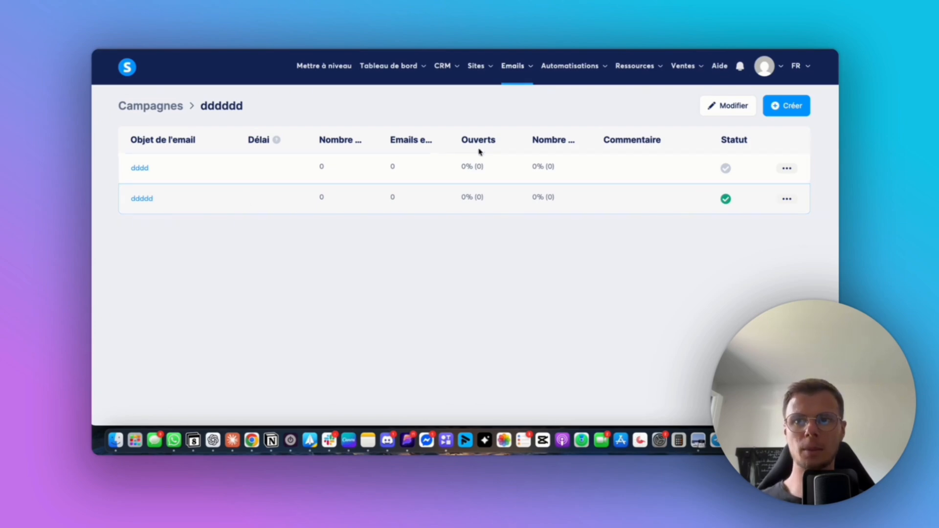
- Activate the dddd email so that it is sent 1 day after the ddddd email
{"action": "left_click", "coordinate": [790, 169]}
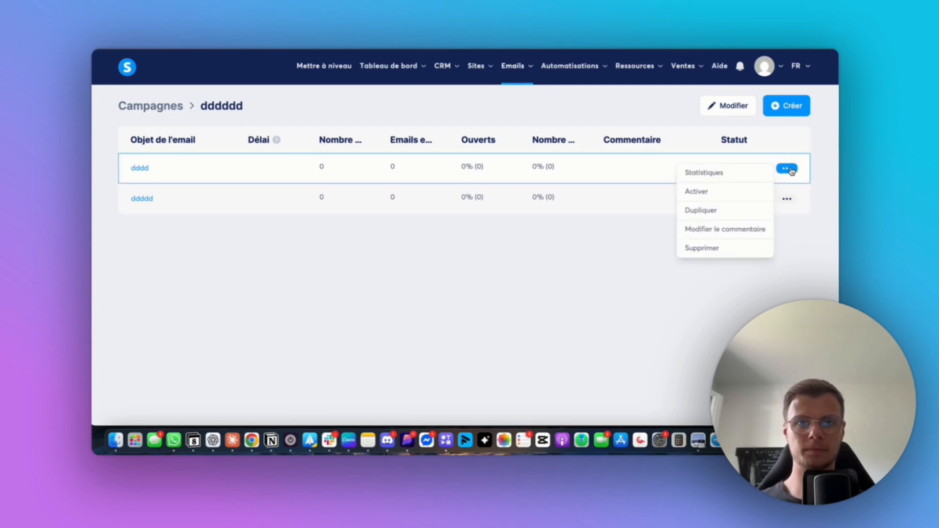
{"action": "left_click", "coordinate": [740, 191]}
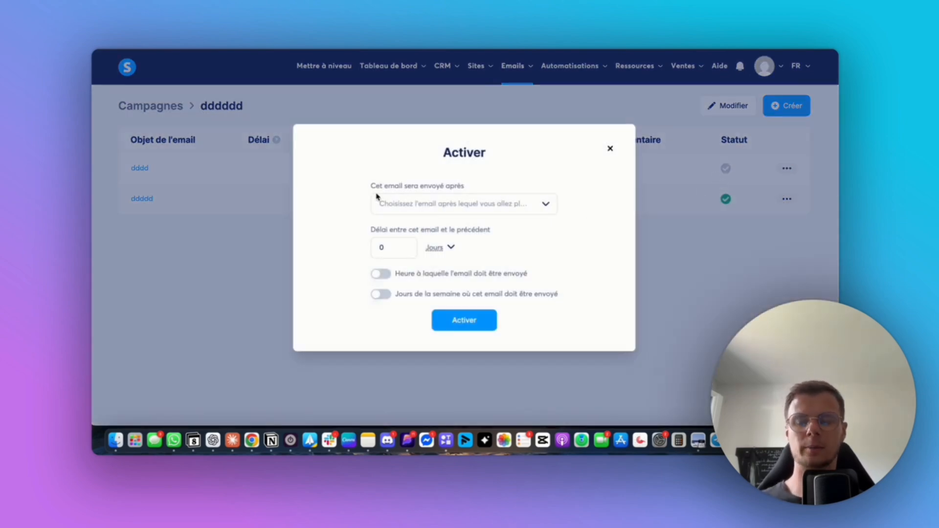
{"action": "left_click", "coordinate": [407, 204]}
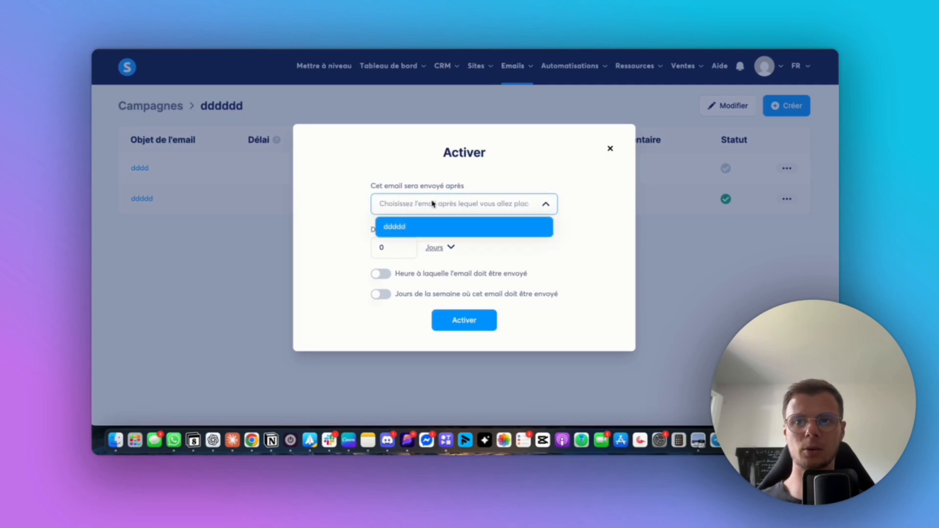
{"action": "left_click", "coordinate": [422, 231]}
{"action": "left_click", "coordinate": [410, 251]}
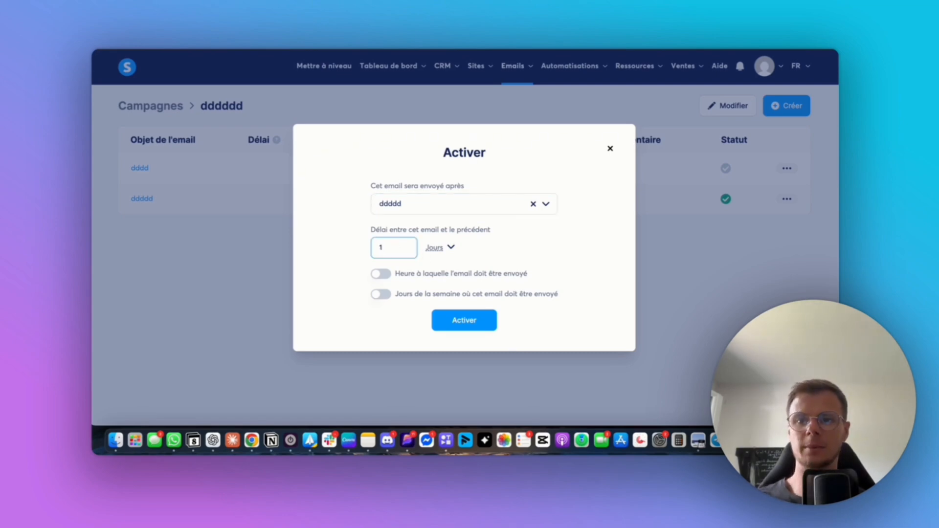
{"action": "left_click", "coordinate": [451, 249]}
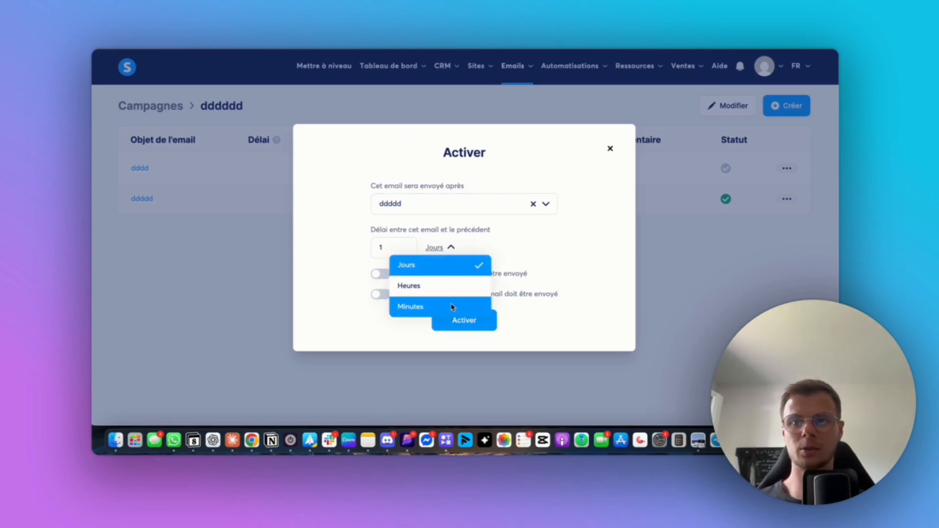
{"action": "left_click", "coordinate": [555, 261]}
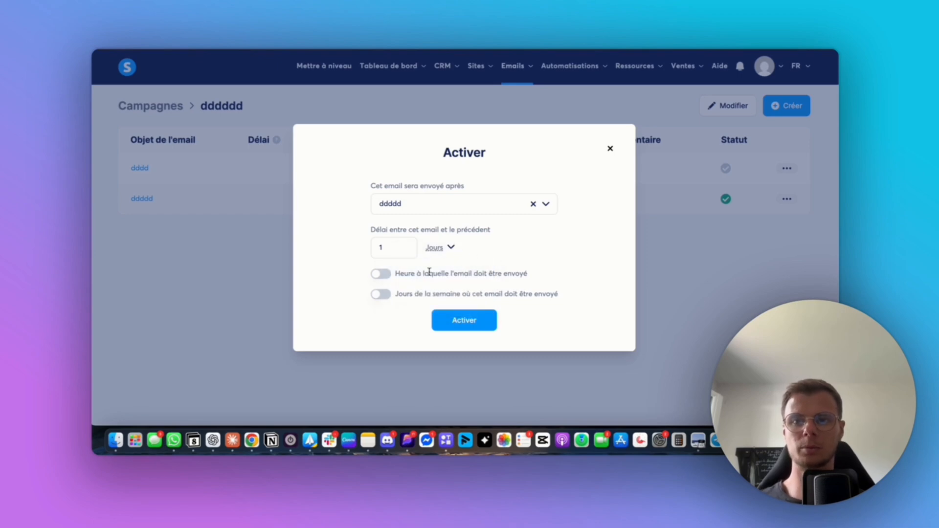
{"action": "left_click", "coordinate": [460, 322]}
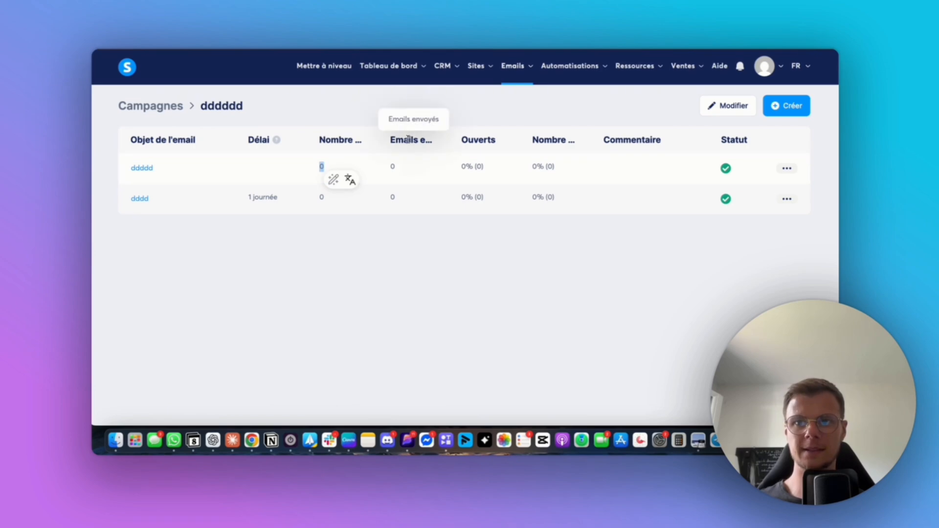
- Review the campaign's sent and open figures, and examine the charts in the overall email statistics
{"action": "double_click", "coordinate": [392, 167]}
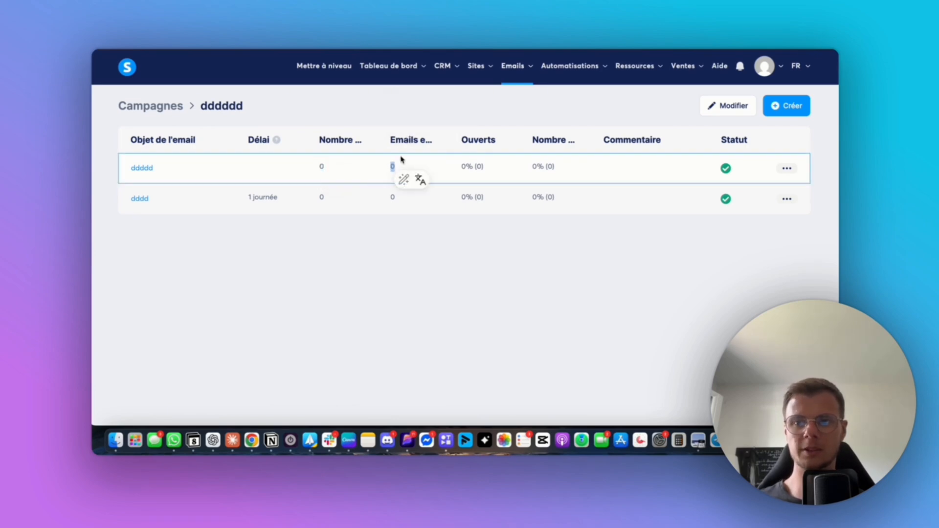
{"action": "left_click_drag", "start_coordinate": [462, 168], "coordinate": [485, 167]}
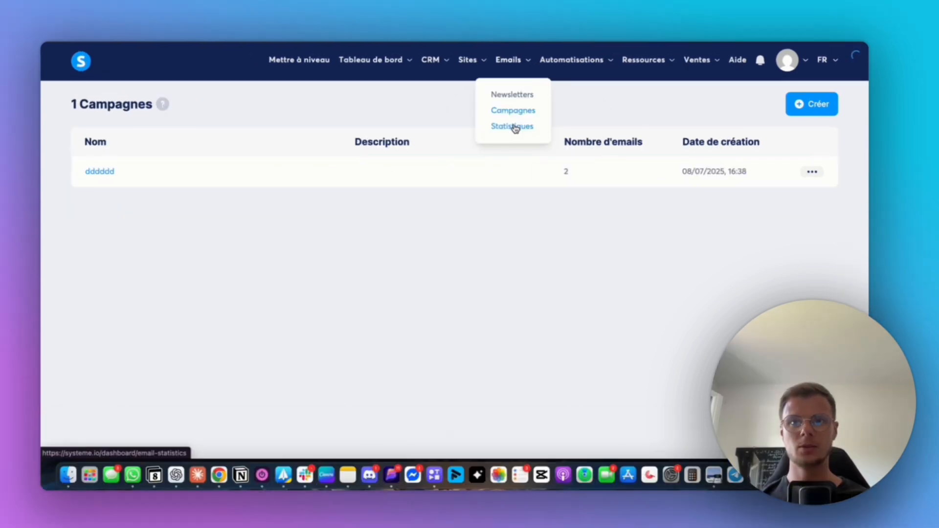
{"action": "left_click", "coordinate": [514, 128]}
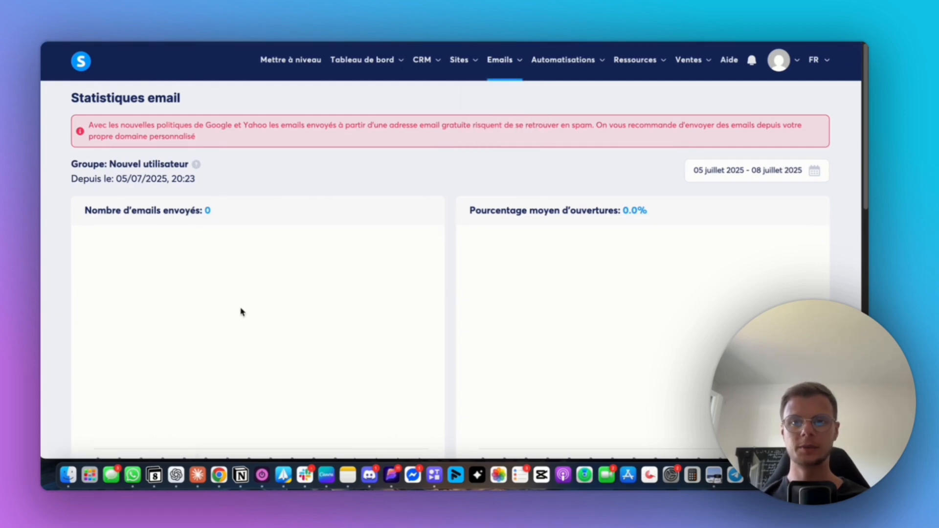
{"action": "scroll", "coordinate": [241, 313], "scroll_direction": "down", "scroll_amount": 5}
{"action": "scroll", "coordinate": [392, 182], "scroll_direction": "up", "scroll_amount": 3}
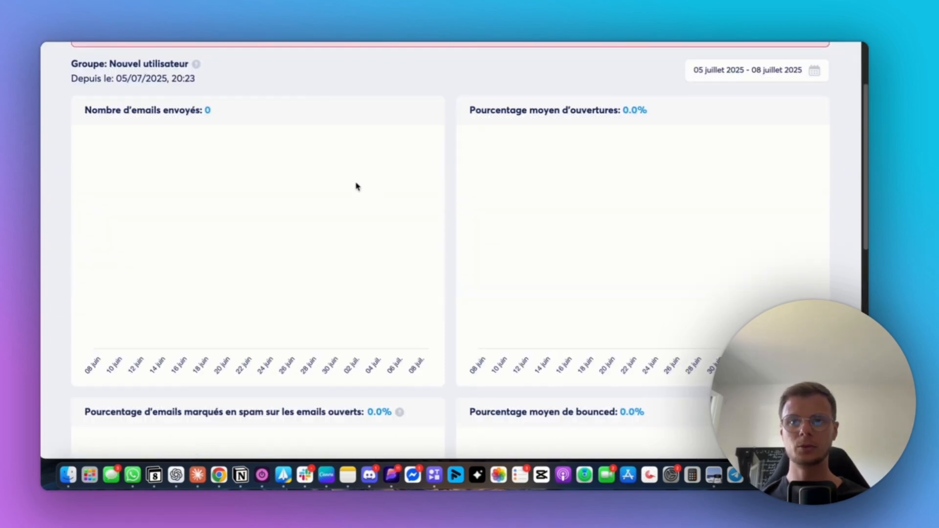
{"action": "scroll", "coordinate": [357, 187], "scroll_direction": "down", "scroll_amount": 1}
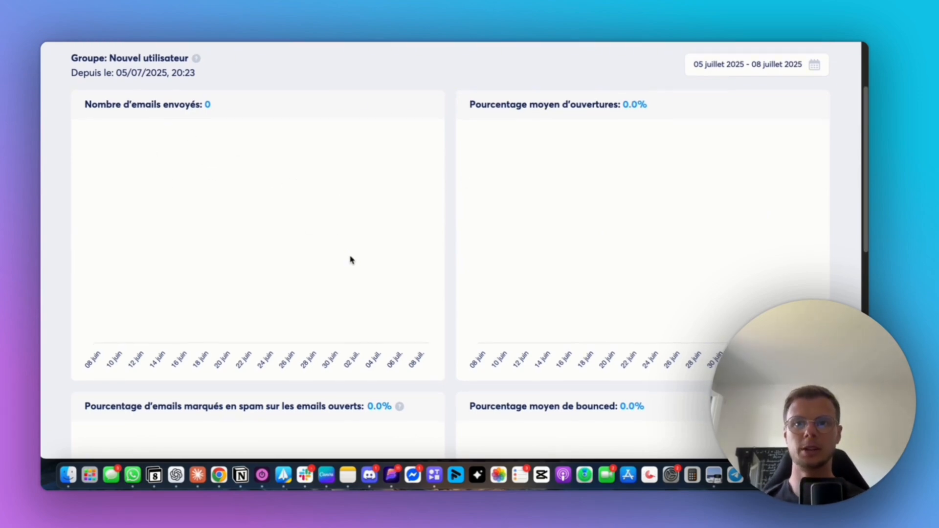
{"action": "scroll", "coordinate": [350, 258], "scroll_direction": "down", "scroll_amount": 5}
{"action": "scroll", "coordinate": [294, 244], "scroll_direction": "down", "scroll_amount": 1}
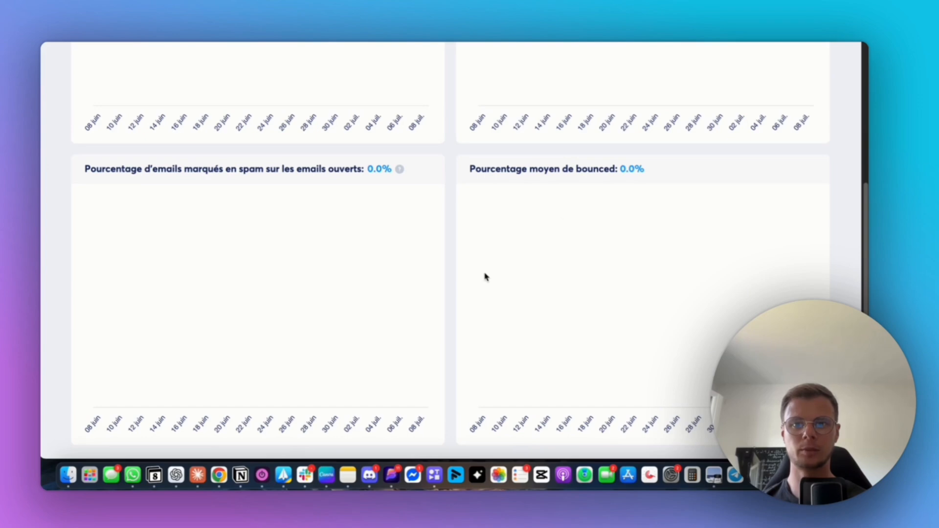
{"action": "scroll", "coordinate": [484, 276], "scroll_direction": "up", "scroll_amount": 6}
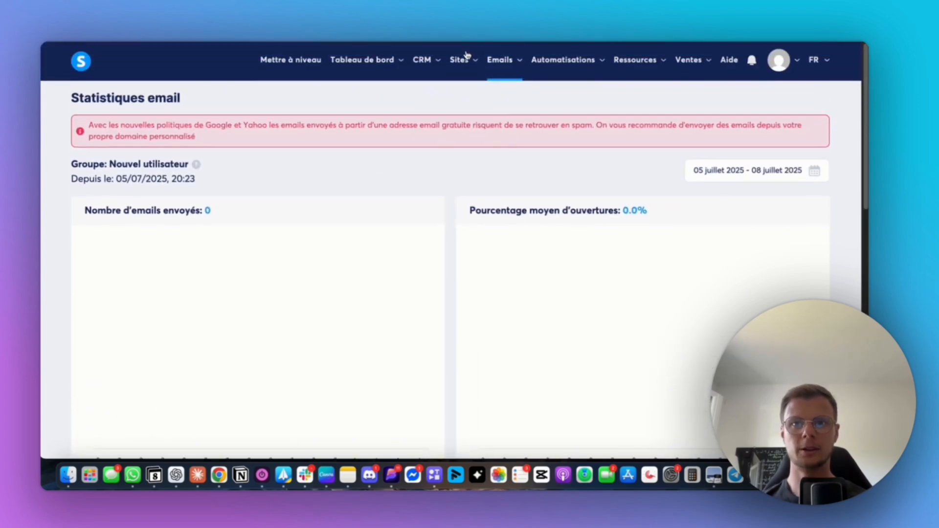
- Open the automation rules, examine the trigger-type and status filters, and view the blank form for creating a rule
{"action": "mouse_move", "coordinate": [498, 64]}
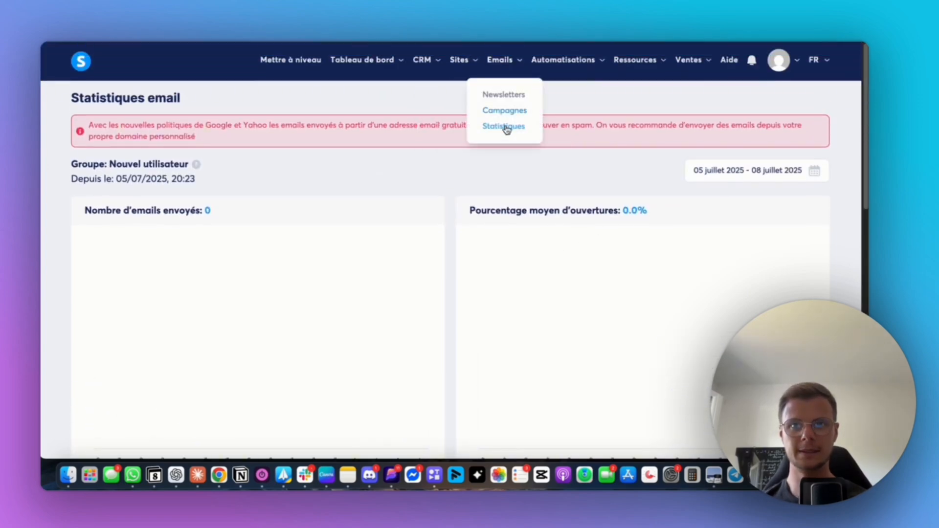
{"action": "mouse_move", "coordinate": [566, 66]}
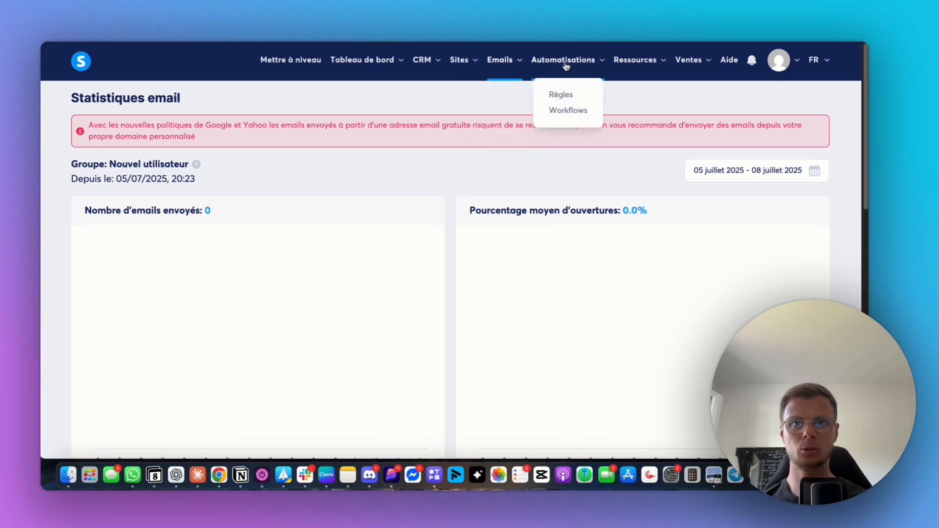
{"action": "left_click", "coordinate": [561, 95]}
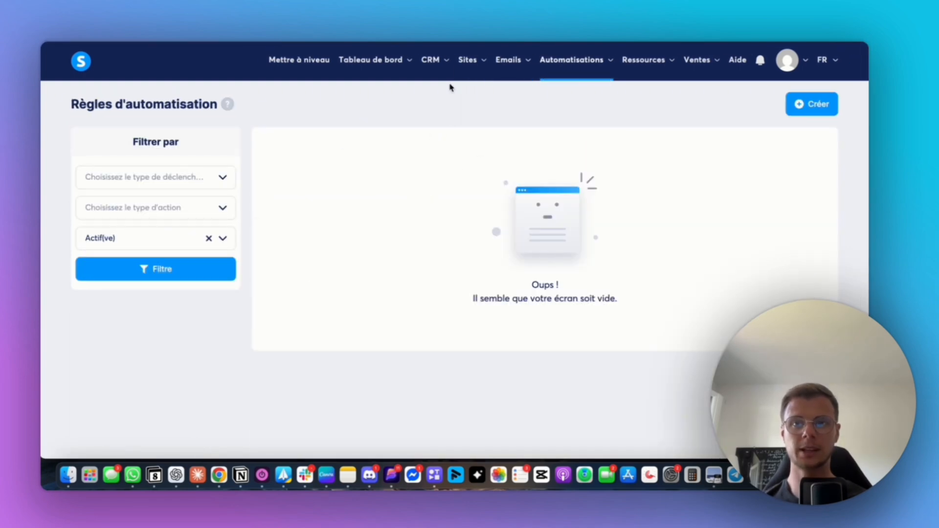
{"action": "mouse_move", "coordinate": [571, 75]}
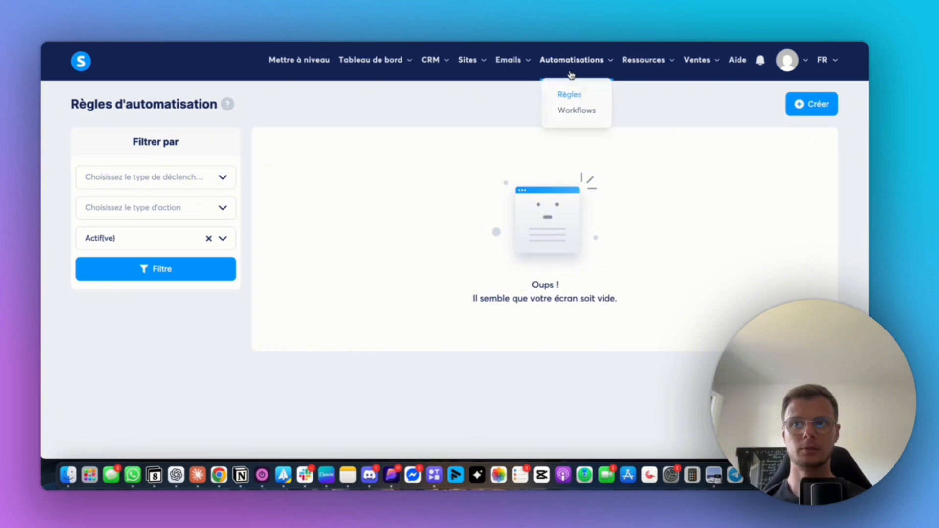
{"action": "left_click", "coordinate": [171, 187]}
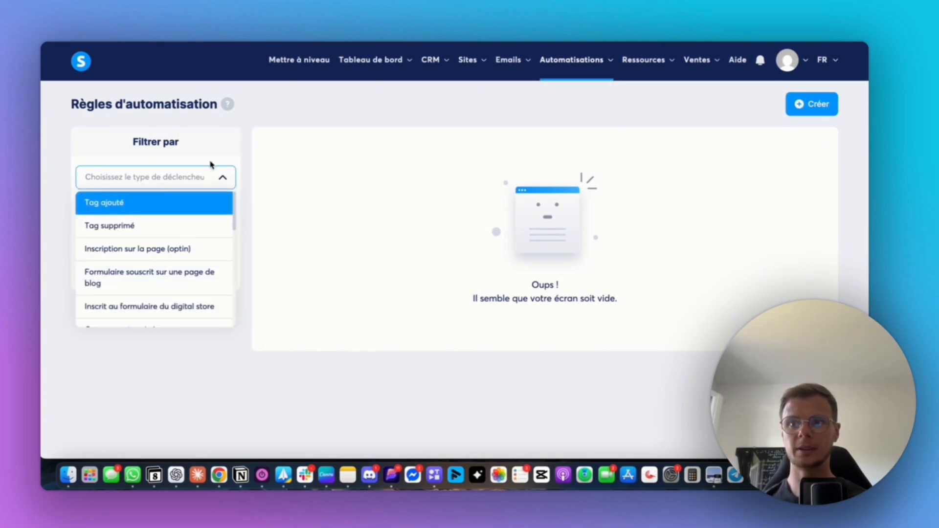
{"action": "left_click", "coordinate": [212, 166]}
{"action": "left_click", "coordinate": [141, 238]}
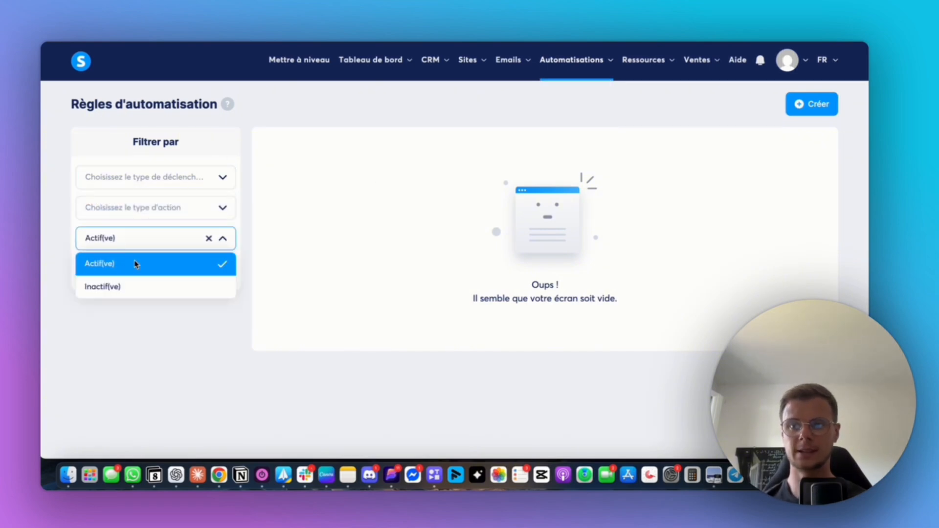
{"action": "left_click", "coordinate": [137, 265]}
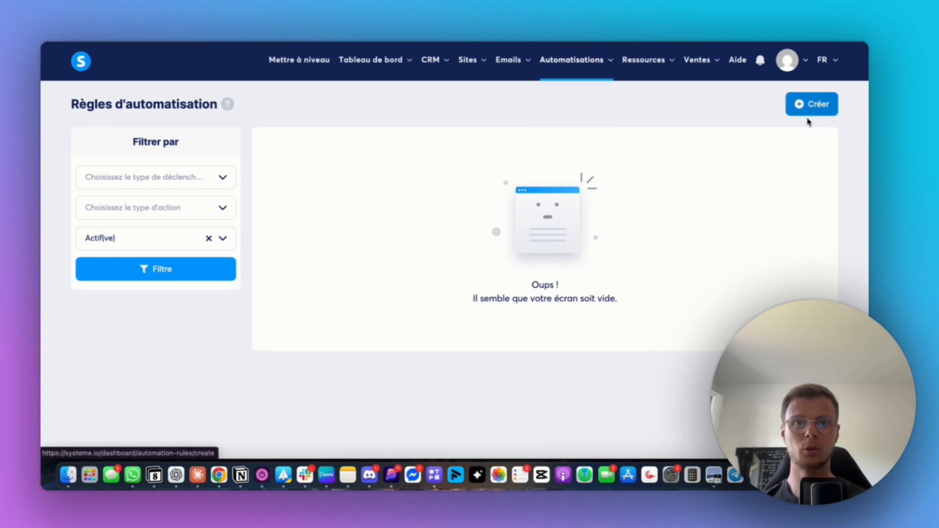
{"action": "left_click", "coordinate": [826, 105]}
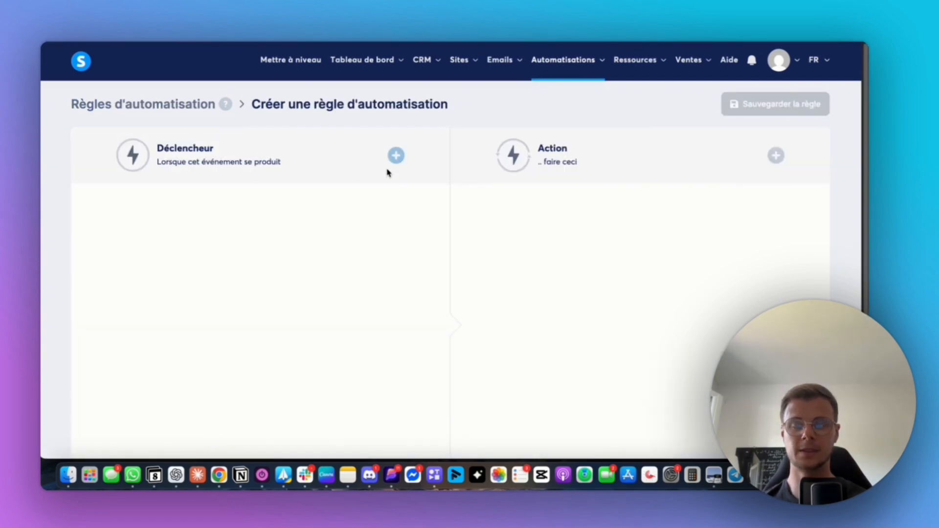
- Go to the automation workflows and open the eee workflow for editing
{"action": "mouse_move", "coordinate": [564, 68]}
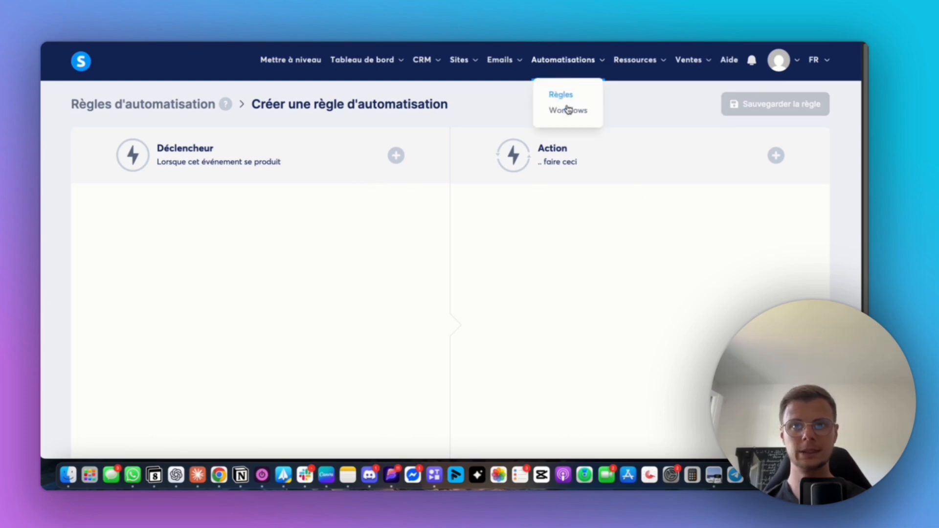
{"action": "left_click", "coordinate": [569, 109]}
{"action": "left_click", "coordinate": [813, 172]}
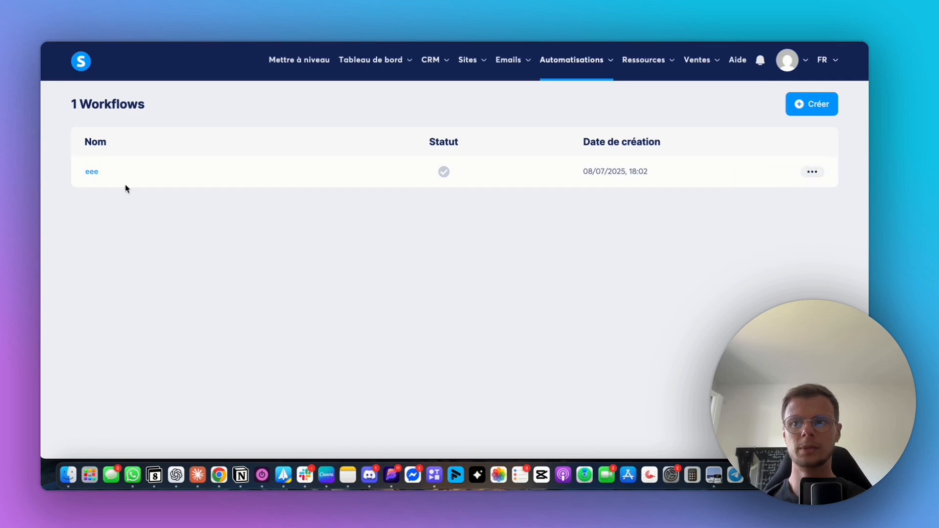
{"action": "left_click", "coordinate": [92, 172]}
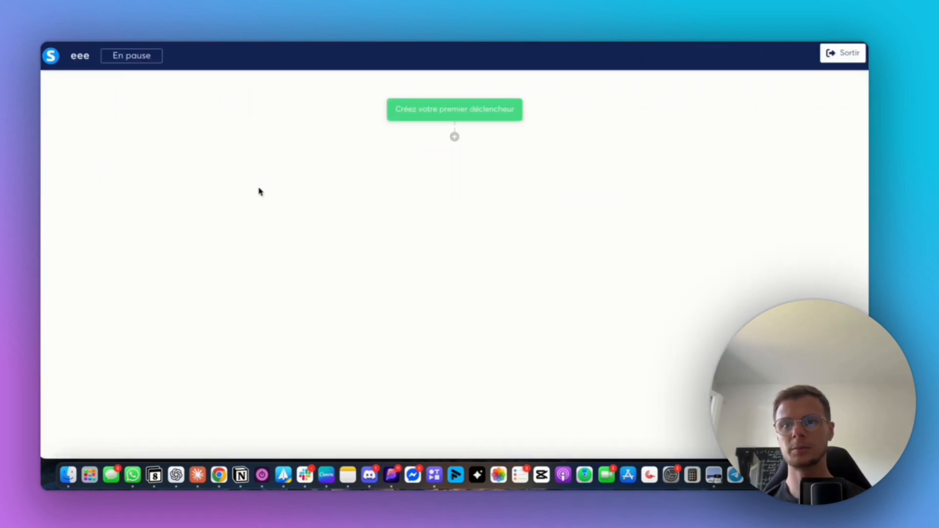
- Create the workflow's first trigger with the type Tag ajouté and the tag lead
{"action": "left_click", "coordinate": [495, 116]}
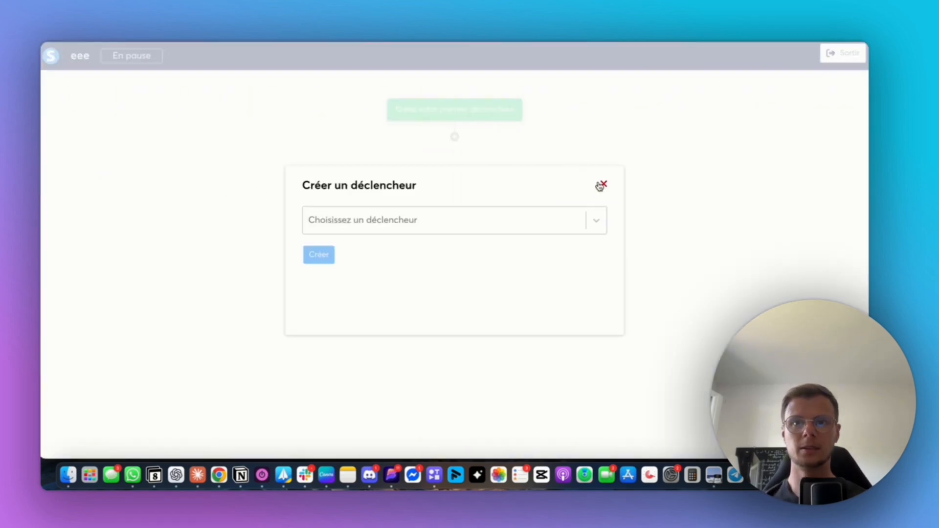
{"action": "left_click", "coordinate": [602, 185]}
{"action": "left_click", "coordinate": [497, 109]}
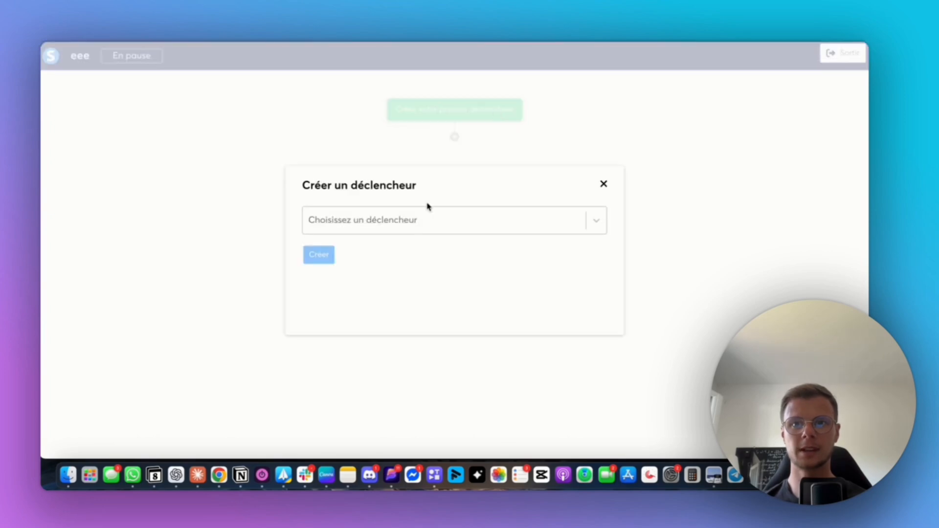
{"action": "left_click", "coordinate": [409, 226]}
{"action": "left_click", "coordinate": [405, 284]}
{"action": "left_click", "coordinate": [387, 256]}
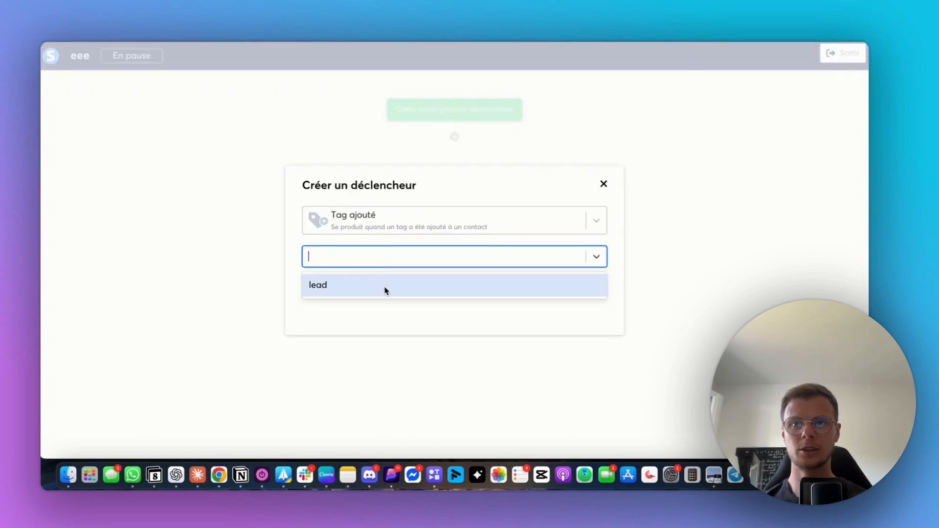
{"action": "left_click", "coordinate": [386, 286]}
{"action": "left_click", "coordinate": [318, 288]}
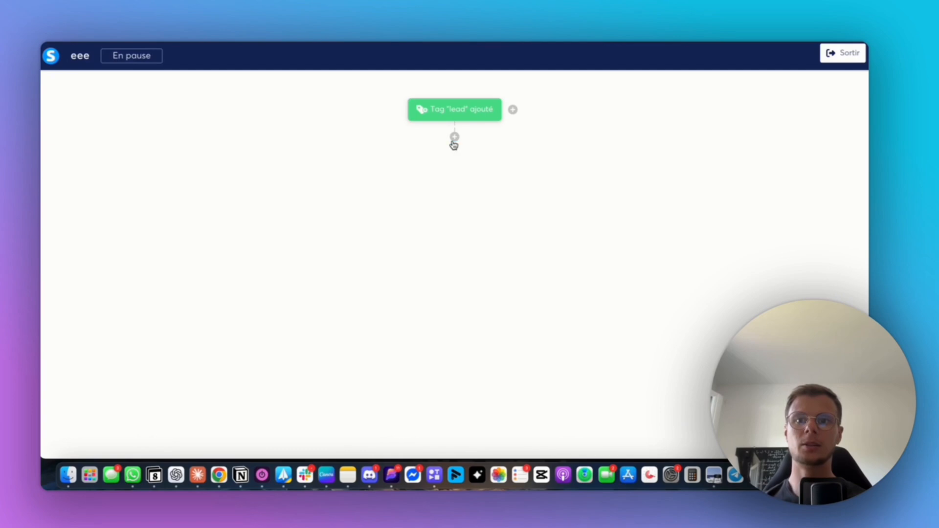
- Examine the step types that can follow the lead tag trigger, and exit the workflow editor without adding one
{"action": "left_click", "coordinate": [454, 138]}
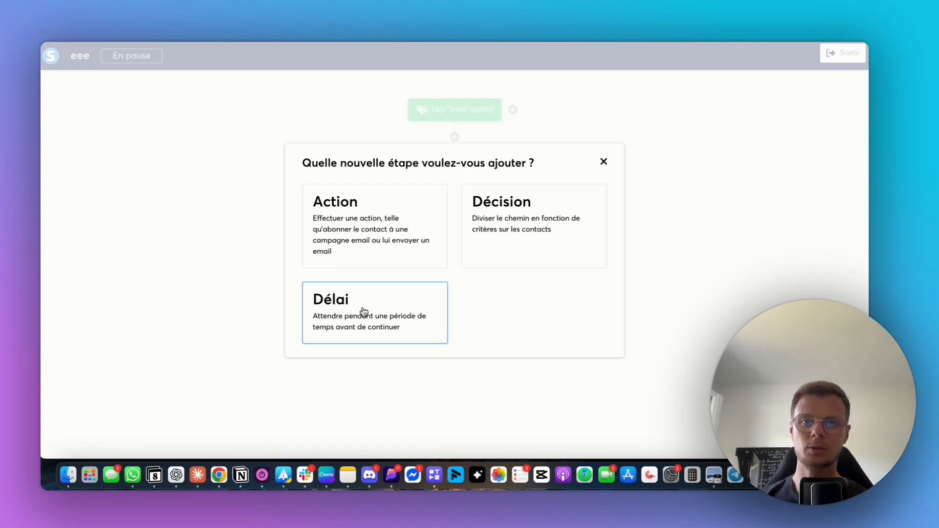
{"action": "left_click", "coordinate": [603, 163]}
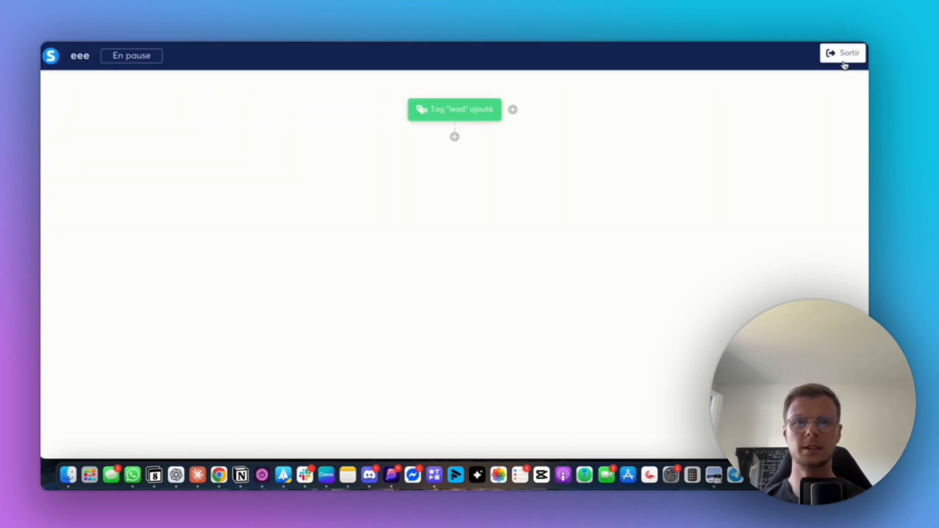
{"action": "left_click", "coordinate": [843, 54]}
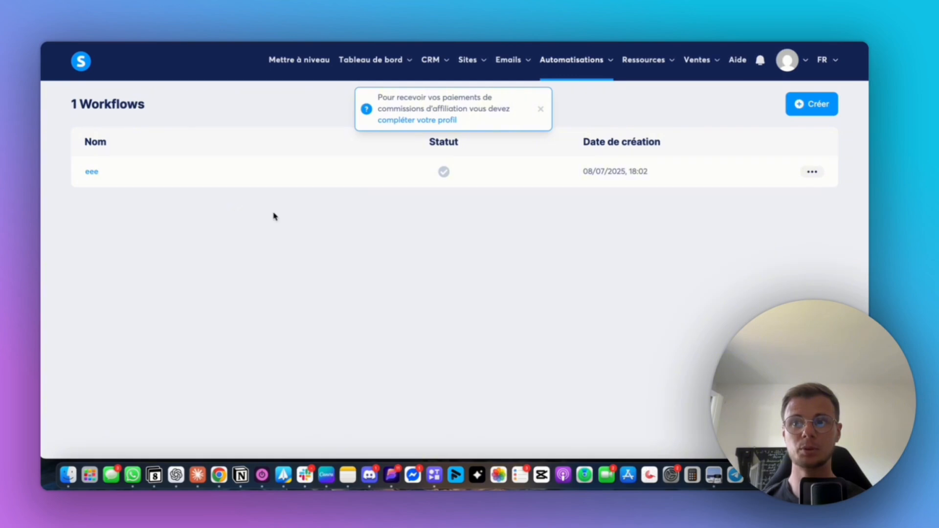
- Dismiss the affiliate payment notice and go to the list of courses (Formations)
{"action": "left_click", "coordinate": [542, 110]}
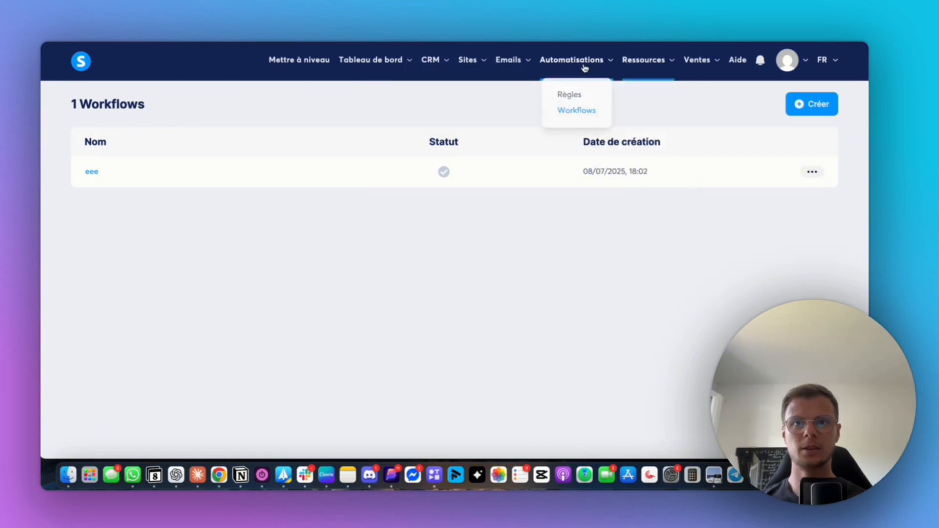
{"action": "mouse_move", "coordinate": [651, 68]}
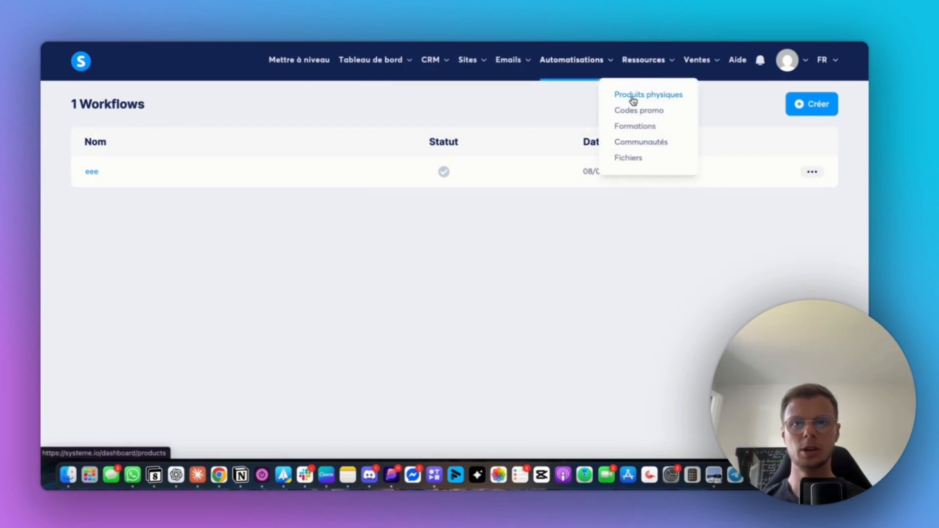
{"action": "left_click", "coordinate": [645, 128]}
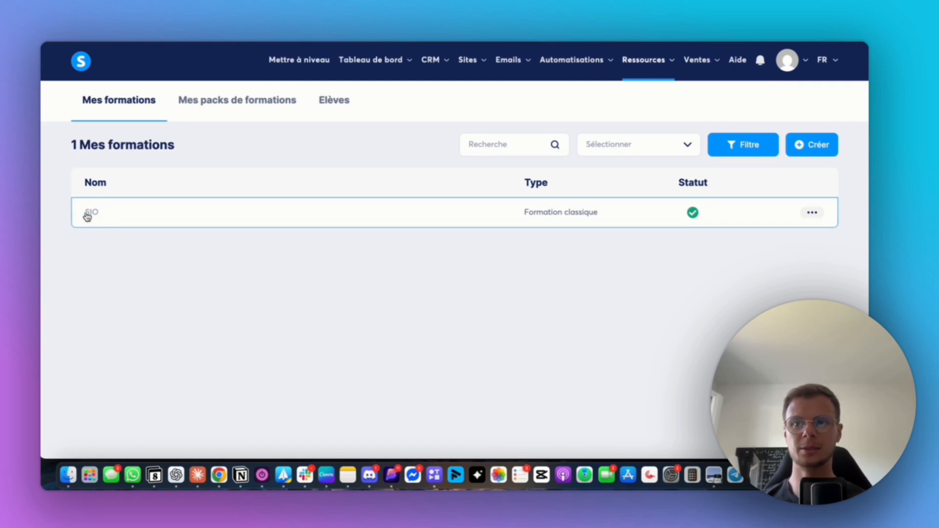
- Examine the course creation form's name, domain, URL path and theme options, and close it without saving
{"action": "left_click", "coordinate": [821, 150]}
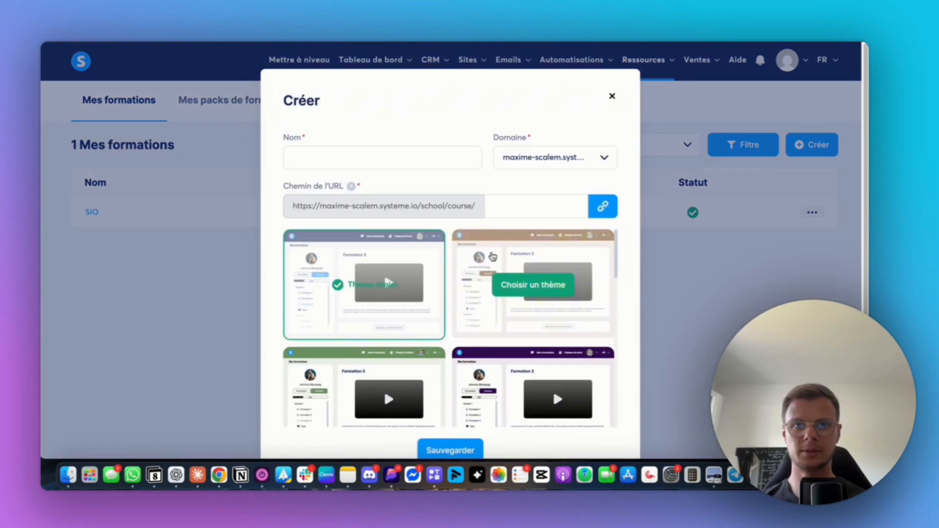
{"action": "left_click", "coordinate": [365, 159]}
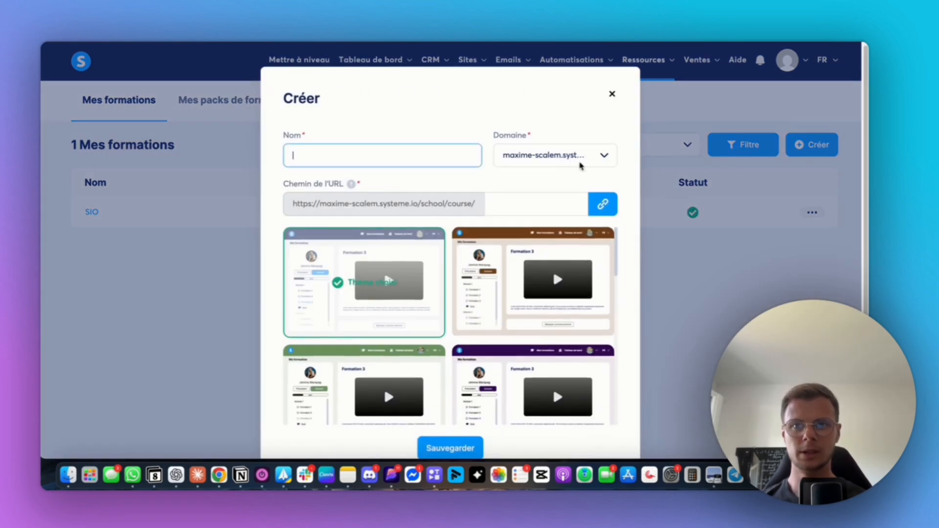
{"action": "left_click", "coordinate": [537, 160]}
{"action": "left_click", "coordinate": [482, 185]}
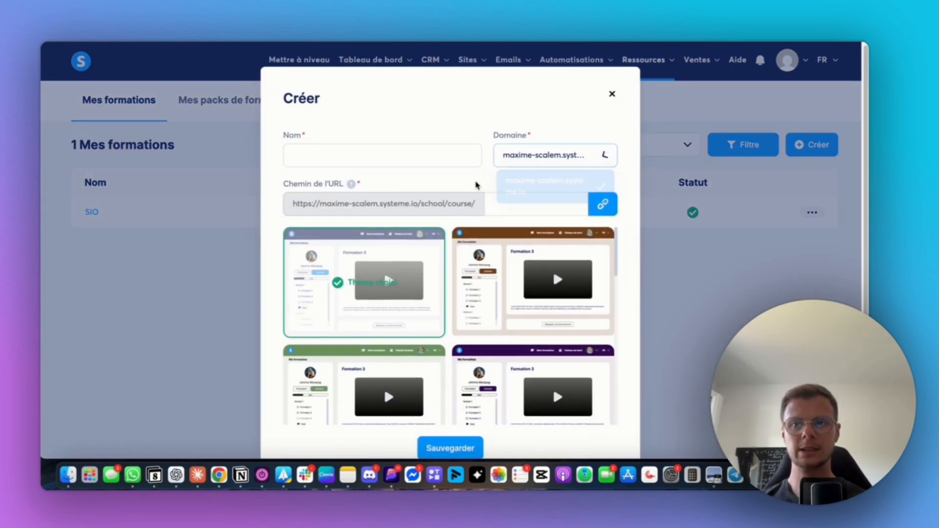
{"action": "left_click", "coordinate": [527, 206]}
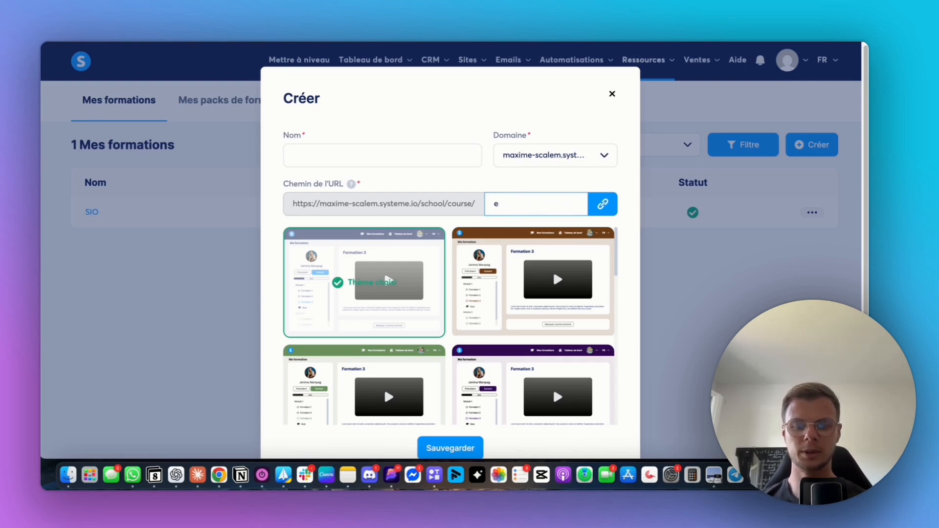
{"action": "scroll", "coordinate": [409, 263], "scroll_direction": "down", "scroll_amount": 1}
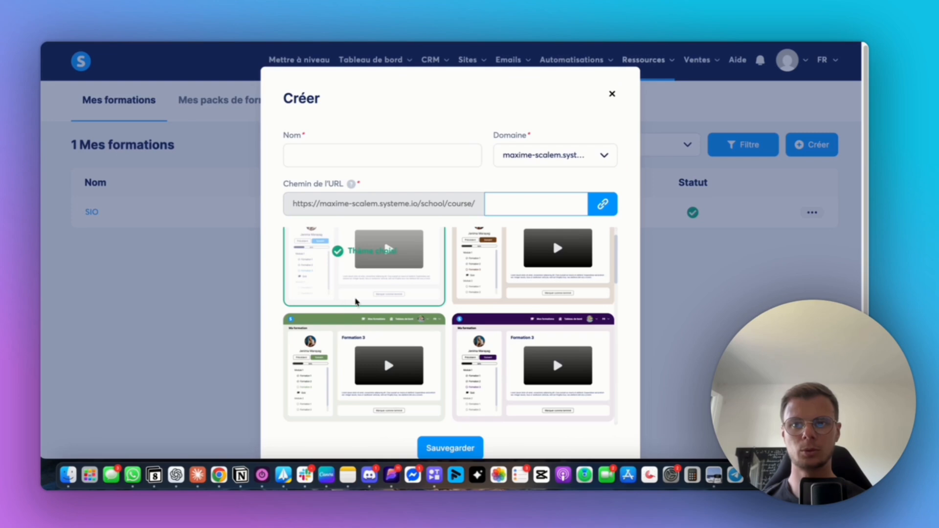
{"action": "scroll", "coordinate": [383, 254], "scroll_direction": "down", "scroll_amount": 1}
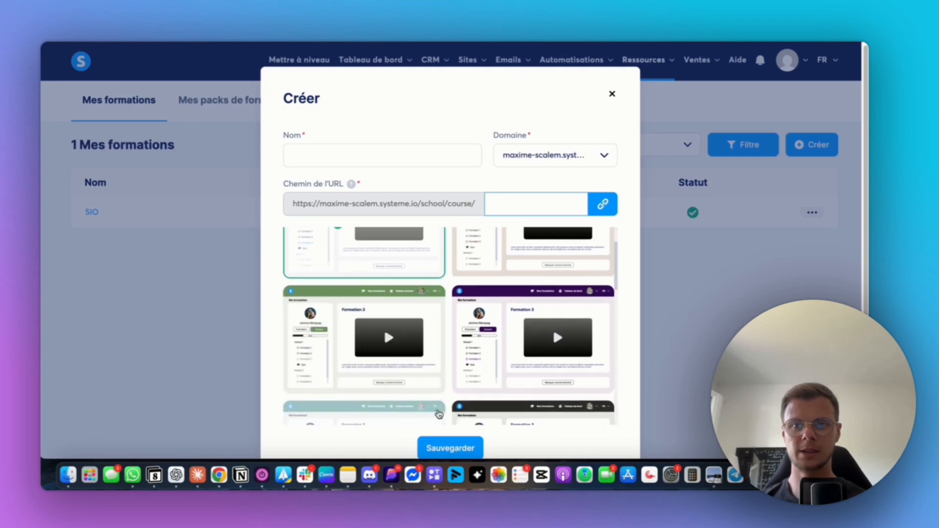
{"action": "left_click", "coordinate": [612, 95]}
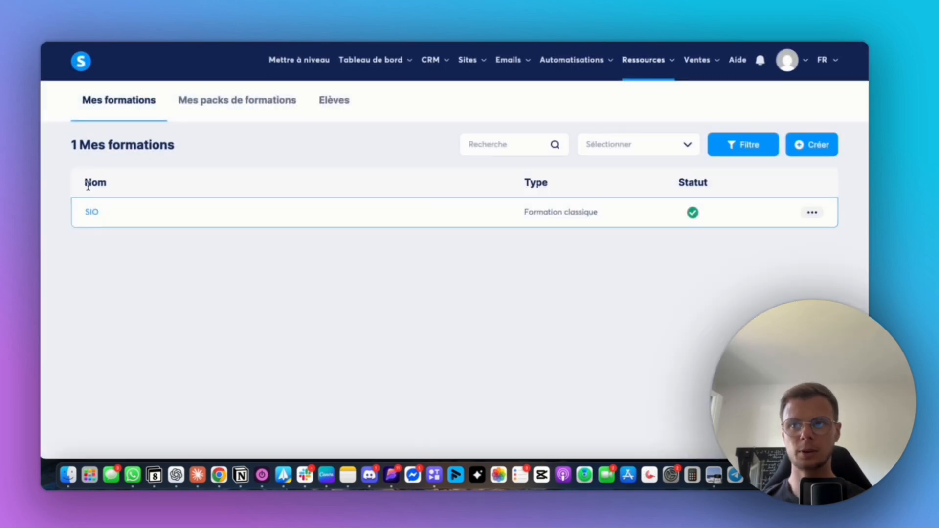
- Open the SIO course and examine the contents of its Module 1 and Module 2
{"action": "left_click", "coordinate": [91, 212]}
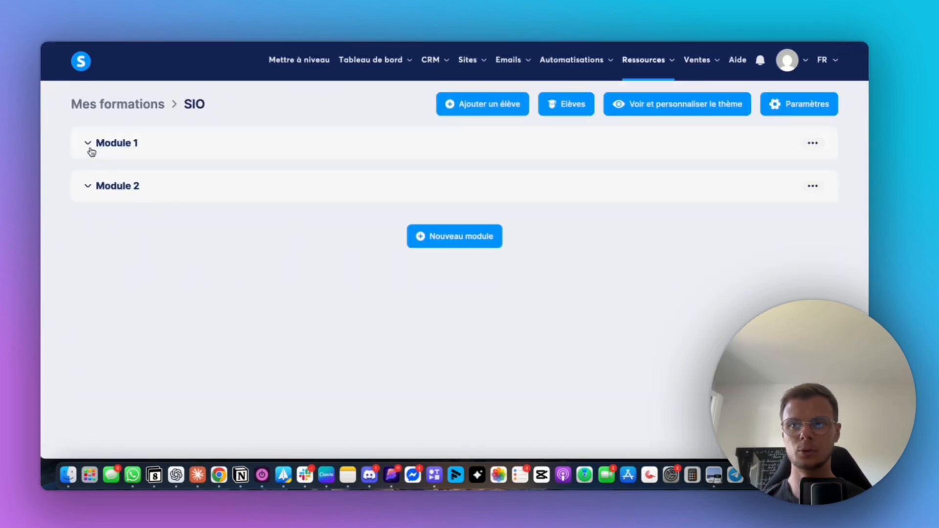
{"action": "left_click", "coordinate": [89, 144]}
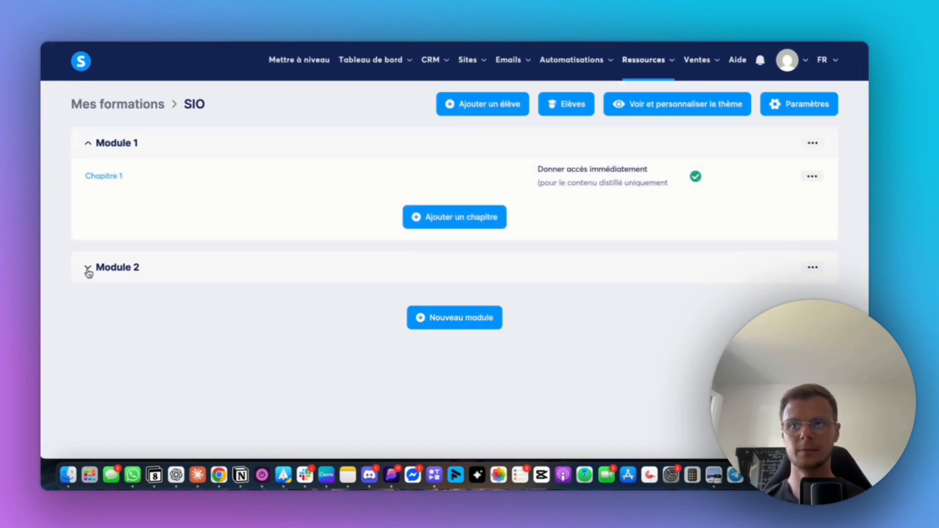
{"action": "left_click", "coordinate": [88, 269]}
{"action": "left_click", "coordinate": [88, 270]}
{"action": "left_click", "coordinate": [88, 147]}
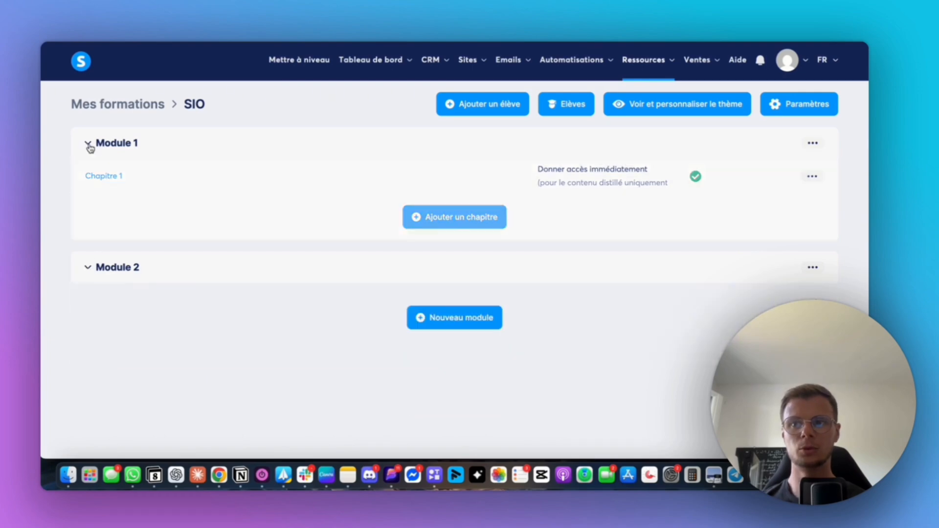
{"action": "left_click", "coordinate": [90, 147]}
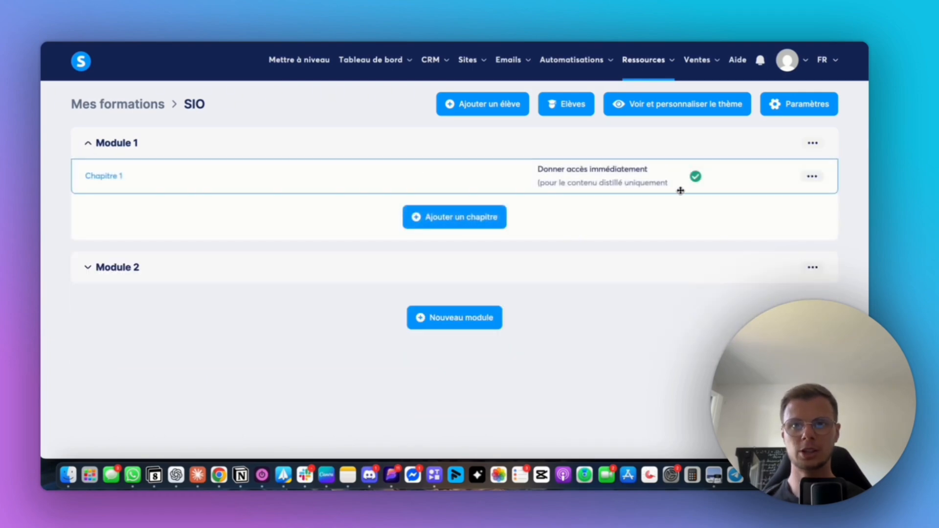
- Open Chapitre 1 of Module 1 in the page editor, view its layout at full width, and quit the page
{"action": "left_click", "coordinate": [104, 177]}
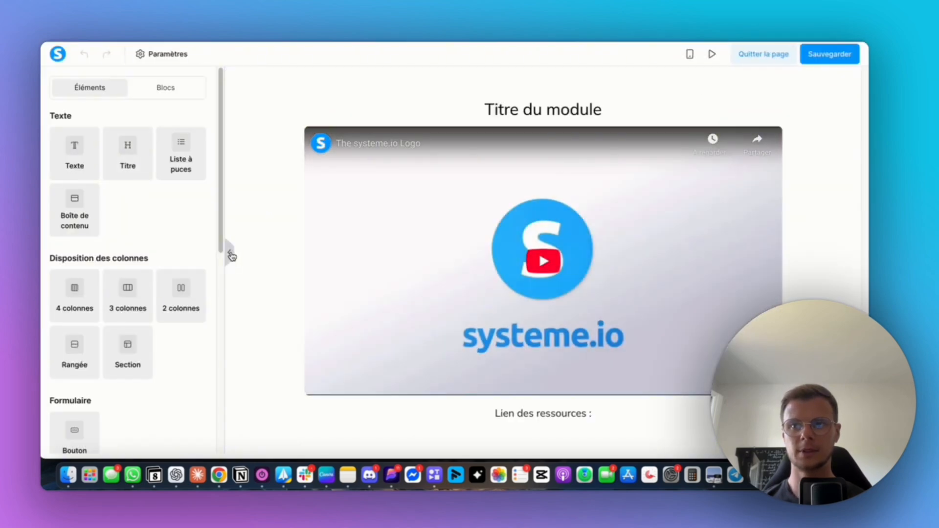
{"action": "left_click", "coordinate": [230, 253]}
{"action": "left_click", "coordinate": [768, 357]}
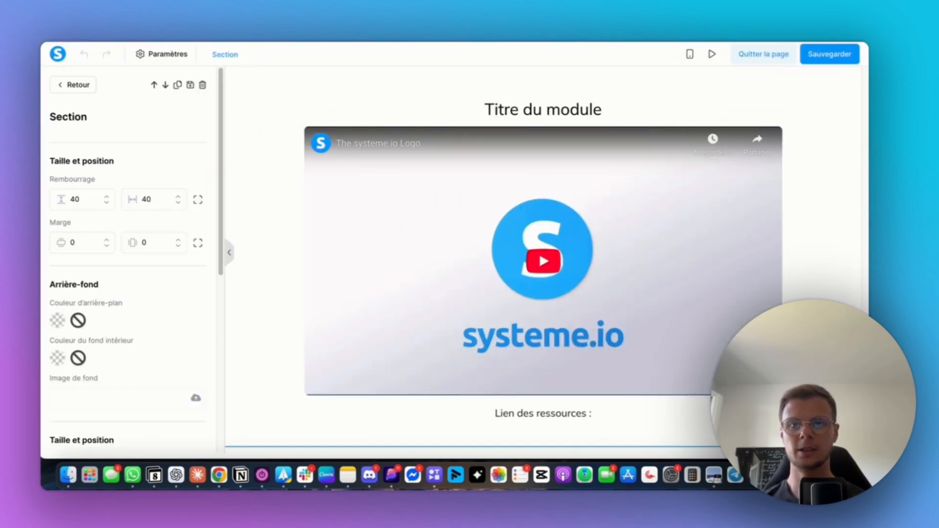
{"action": "left_click", "coordinate": [230, 253]}
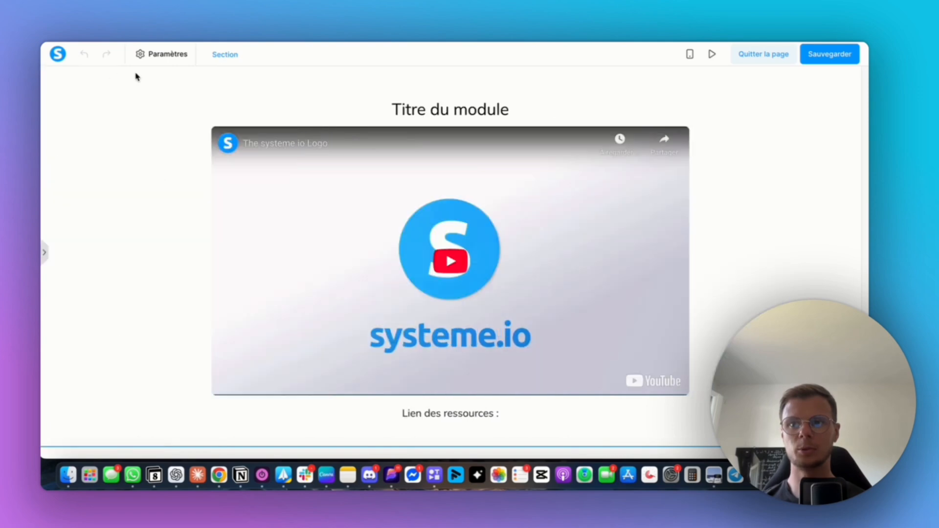
{"action": "left_click", "coordinate": [749, 59]}
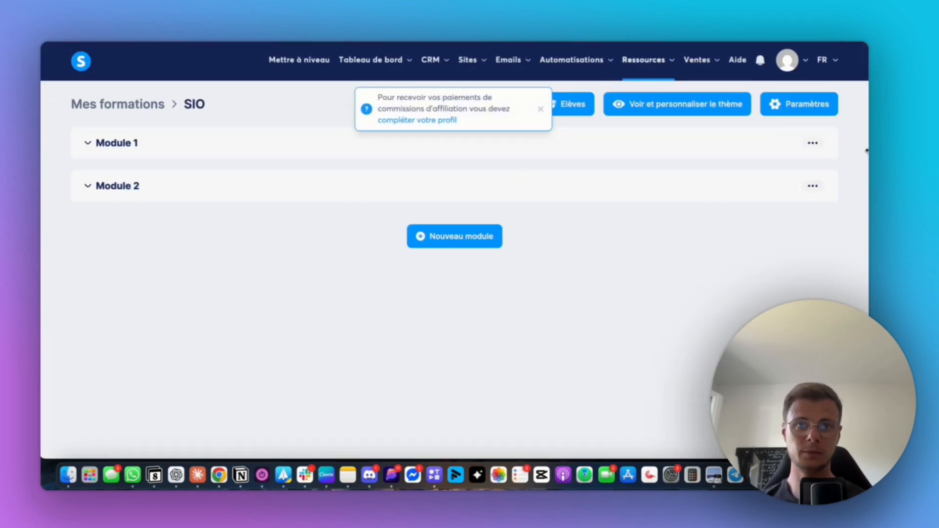
- Create a new module named ffff in the SIO course
{"action": "left_click", "coordinate": [471, 241]}
{"action": "left_click", "coordinate": [381, 258]}
{"action": "type", "text": "ffff"}
{"action": "key", "text": "Return"}
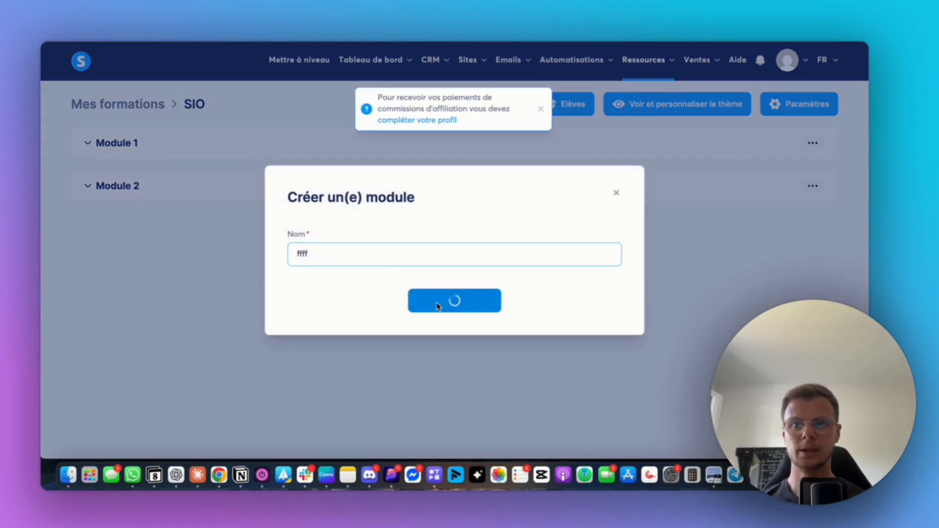
- Add a chapter named fffff to the ffff module, using the preselected template
{"action": "left_click", "coordinate": [456, 269]}
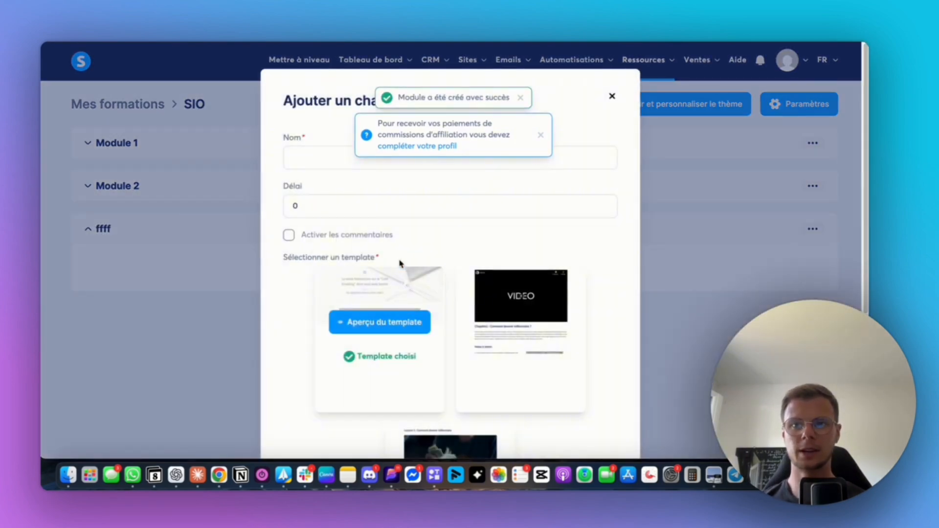
{"action": "left_click", "coordinate": [323, 160]}
{"action": "type", "text": "fffff"}
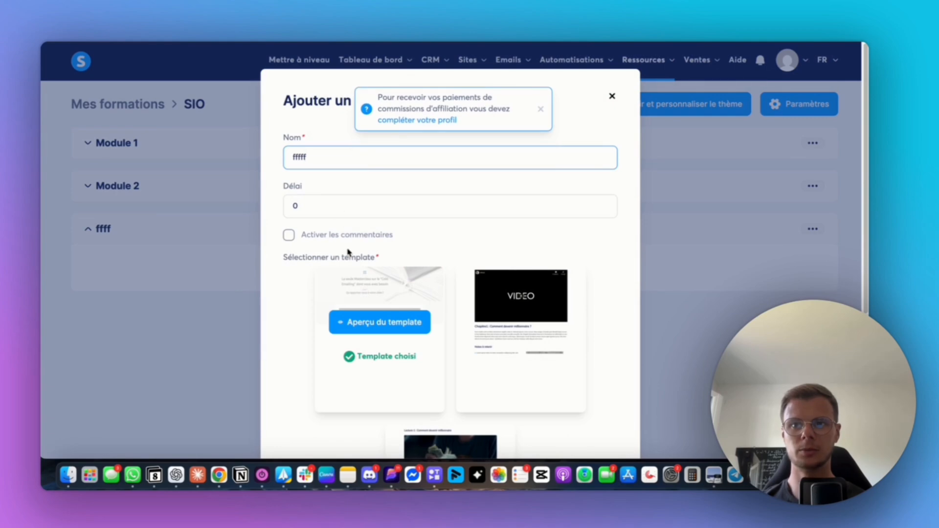
{"action": "scroll", "coordinate": [349, 252], "scroll_direction": "down", "scroll_amount": 2}
{"action": "scroll", "coordinate": [381, 299], "scroll_direction": "down", "scroll_amount": 2}
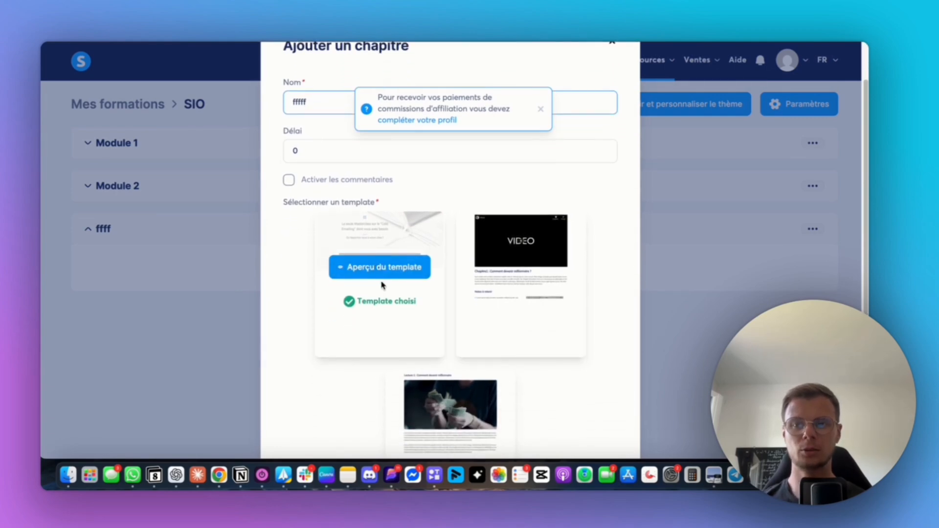
{"action": "scroll", "coordinate": [386, 293], "scroll_direction": "down", "scroll_amount": 10}
{"action": "left_click", "coordinate": [445, 406]}
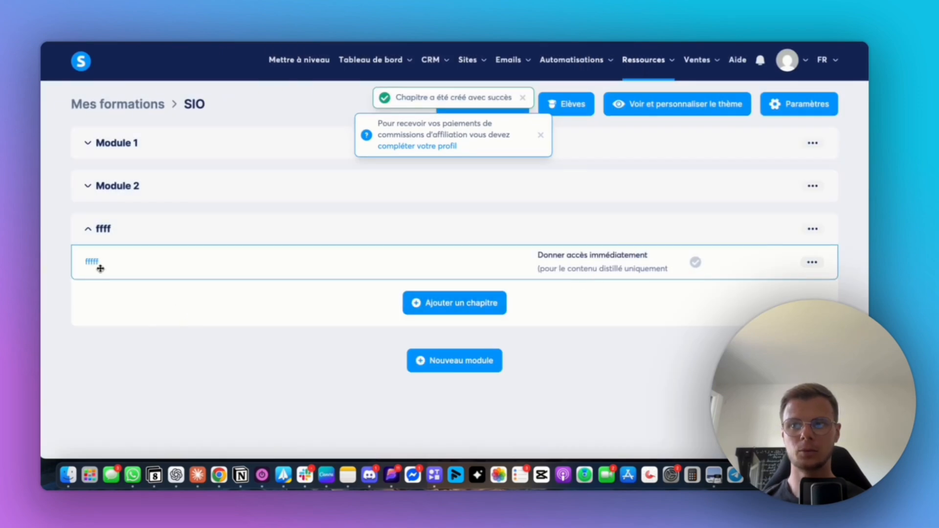
- Open the fffff chapter in the page editor and delete its header section with the Masterclass title
{"action": "left_click", "coordinate": [93, 261]}
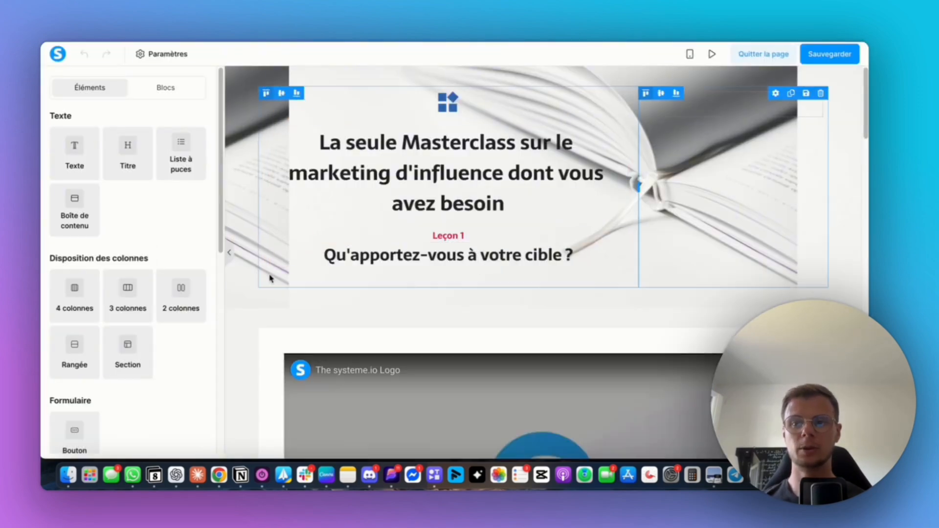
{"action": "left_click", "coordinate": [229, 252]}
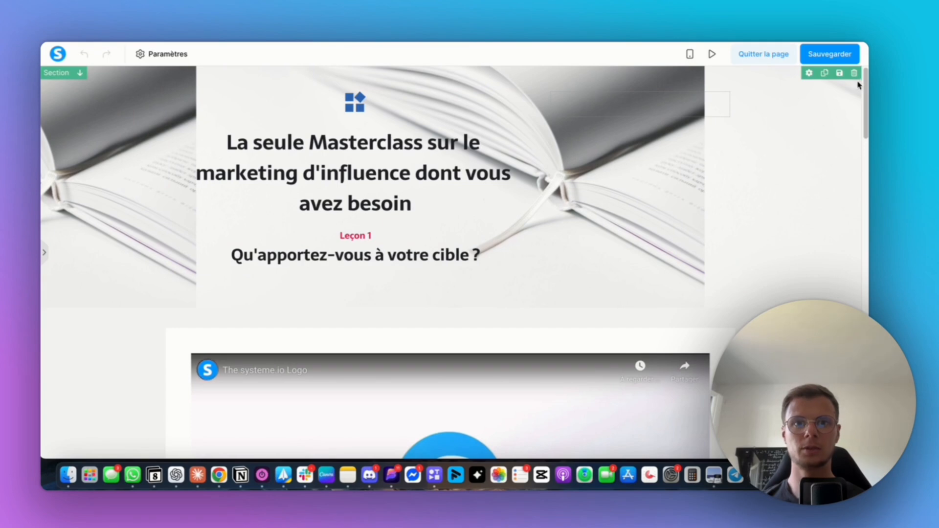
{"action": "left_click", "coordinate": [854, 73]}
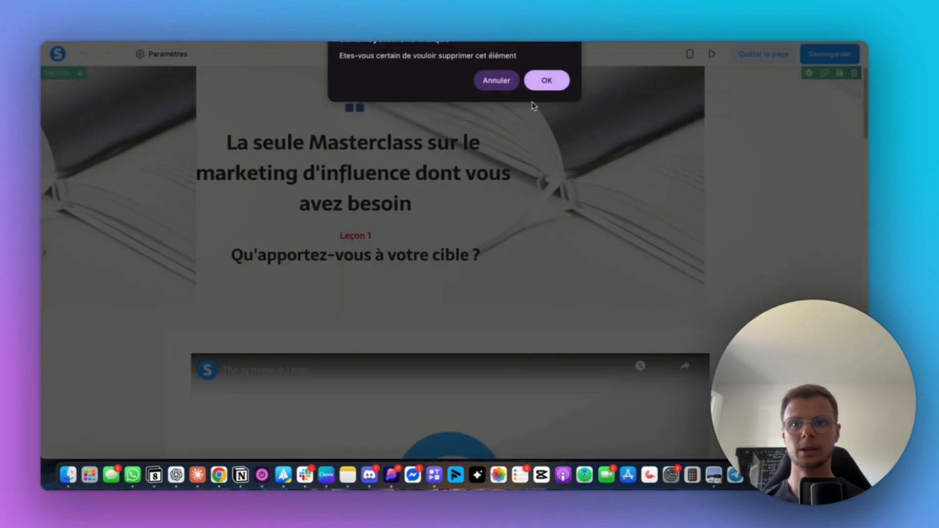
{"action": "left_click", "coordinate": [547, 81]}
- Browse the elements available in the page editor, quit the fffff chapter page and save its changes
{"action": "left_click", "coordinate": [43, 253]}
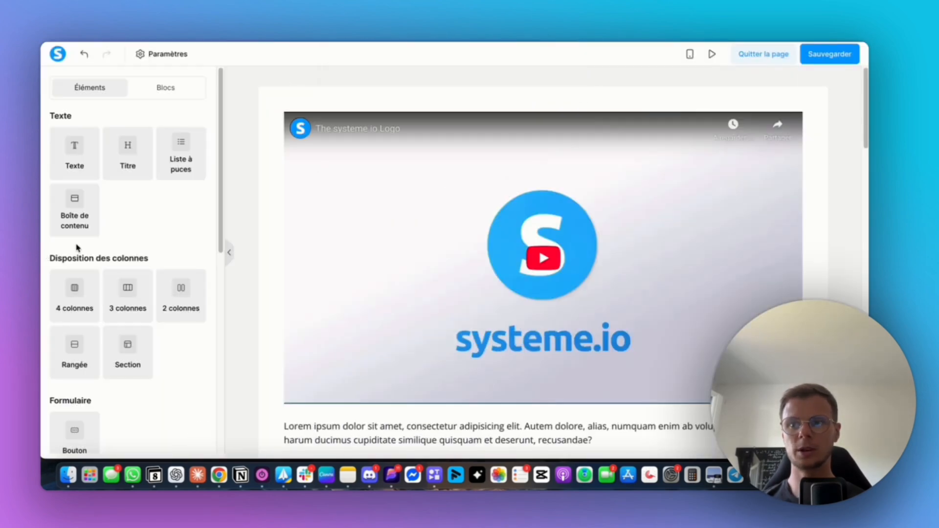
{"action": "scroll", "coordinate": [139, 267], "scroll_direction": "down", "scroll_amount": 3}
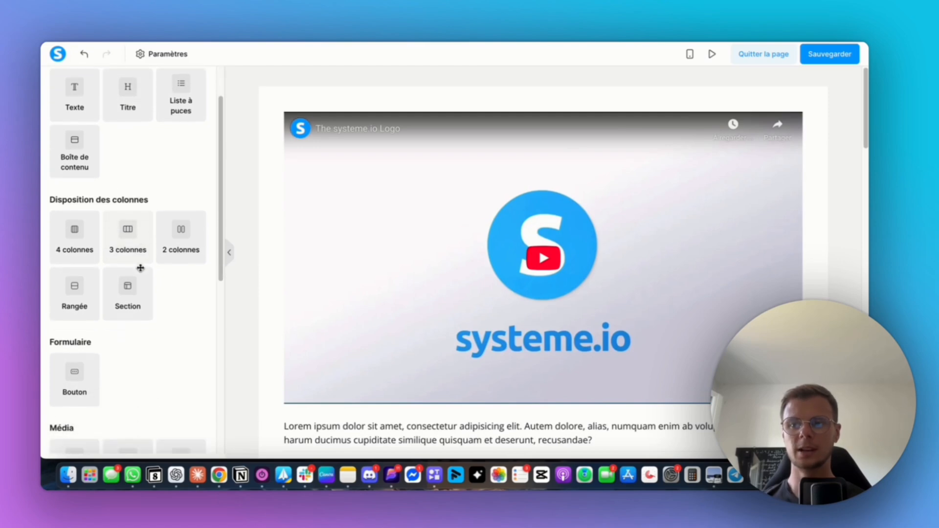
{"action": "scroll", "coordinate": [138, 266], "scroll_direction": "down", "scroll_amount": 5}
{"action": "scroll", "coordinate": [131, 225], "scroll_direction": "up", "scroll_amount": 1}
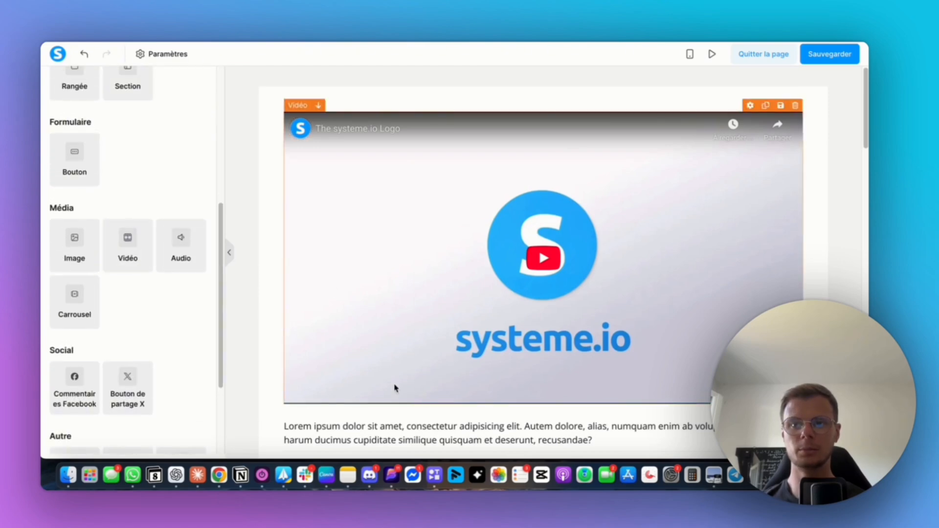
{"action": "left_click", "coordinate": [229, 253]}
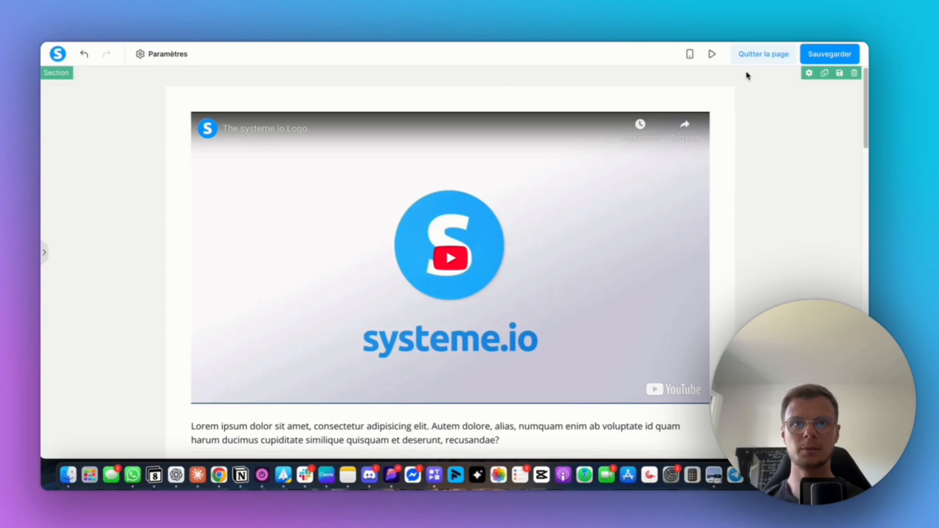
{"action": "left_click", "coordinate": [759, 57]}
{"action": "left_click", "coordinate": [473, 281]}
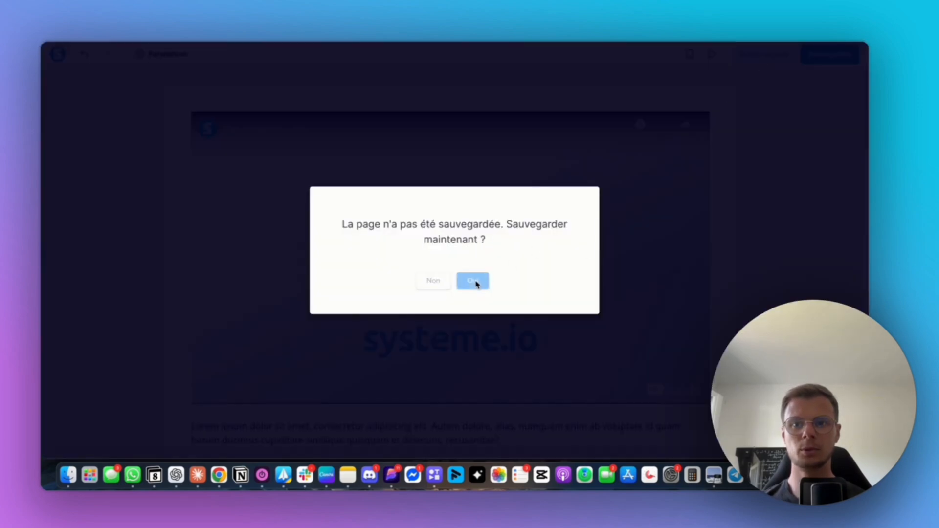
- Expand the ffff module and Module 2, and duplicate Chapitre 2
{"action": "left_click", "coordinate": [87, 236]}
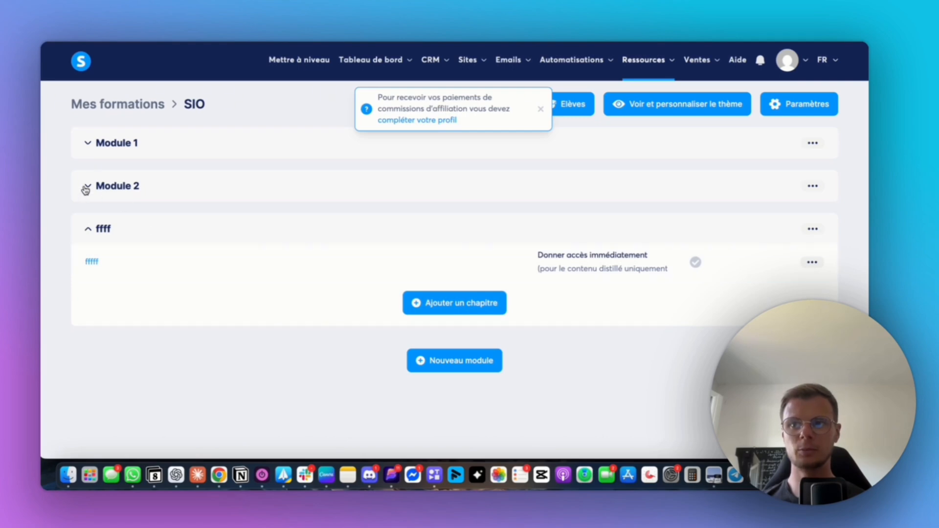
{"action": "left_click", "coordinate": [87, 186]}
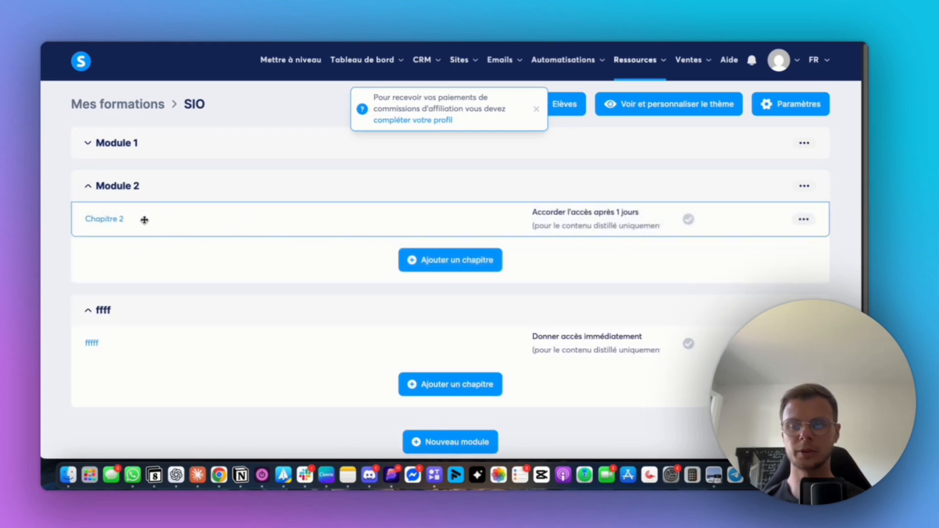
{"action": "left_click", "coordinate": [811, 221]}
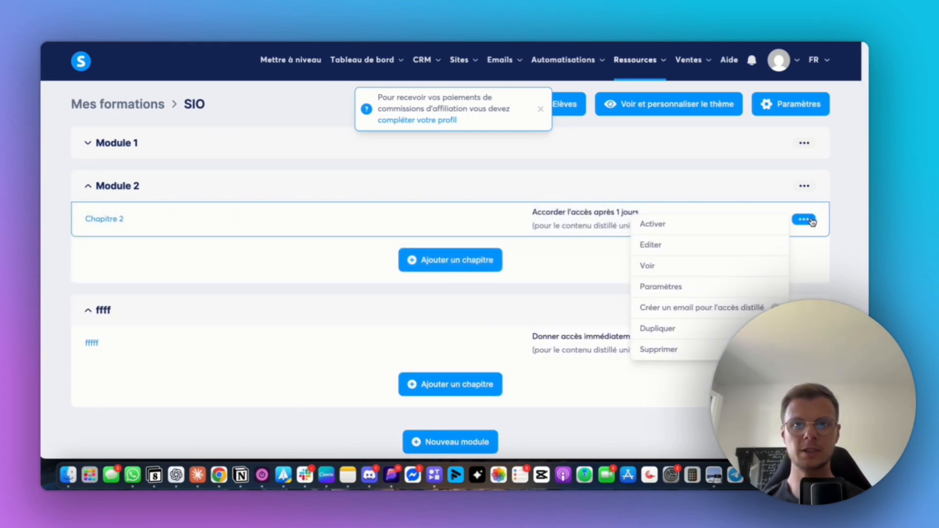
{"action": "left_click", "coordinate": [657, 329]}
{"action": "left_click", "coordinate": [542, 293]}
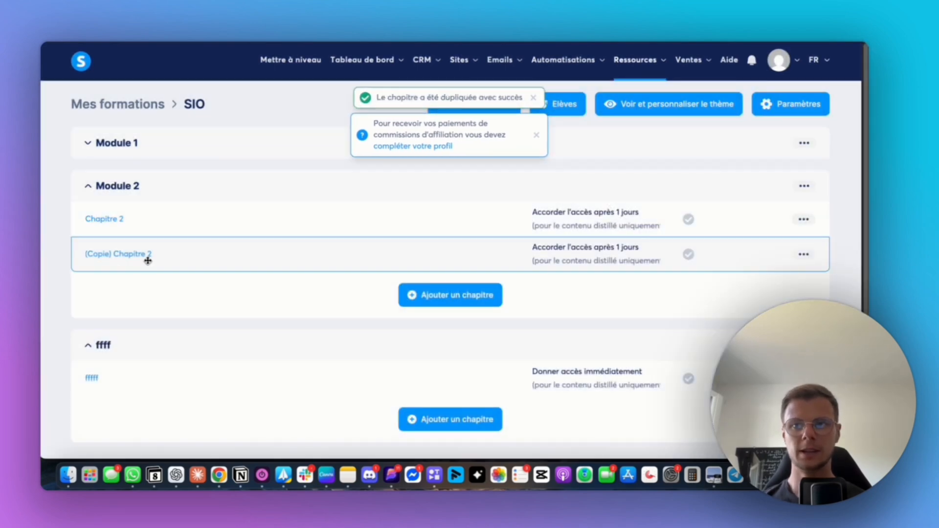
- Open the copied Chapitre 2 in the page editor, inspect its video element's URL setting and quit the page
{"action": "left_click", "coordinate": [120, 262]}
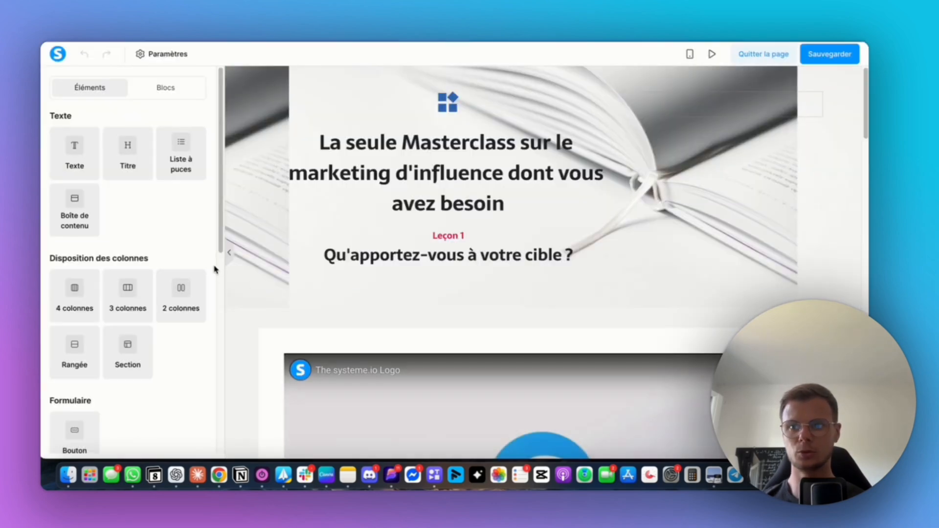
{"action": "left_click", "coordinate": [229, 261]}
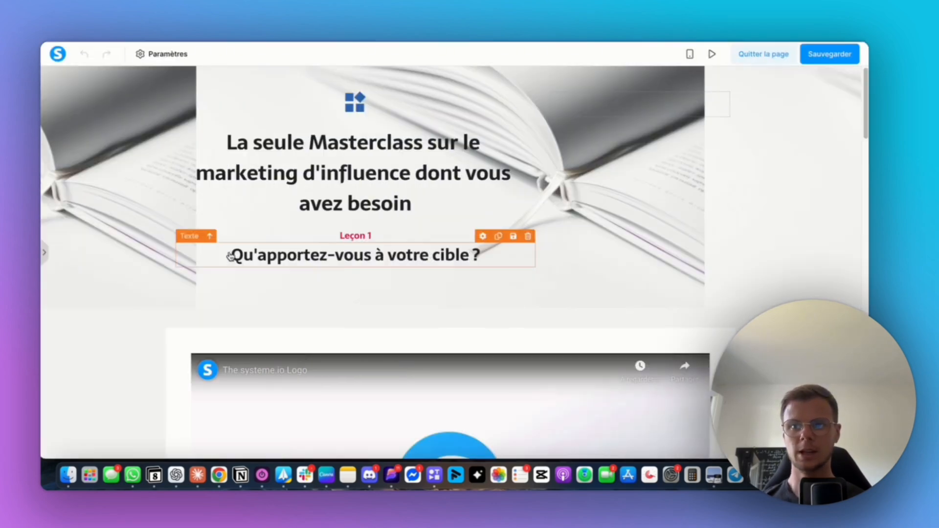
{"action": "scroll", "coordinate": [439, 300], "scroll_direction": "down", "scroll_amount": 3}
{"action": "scroll", "coordinate": [494, 309], "scroll_direction": "down", "scroll_amount": 5}
{"action": "scroll", "coordinate": [482, 306], "scroll_direction": "up", "scroll_amount": 1}
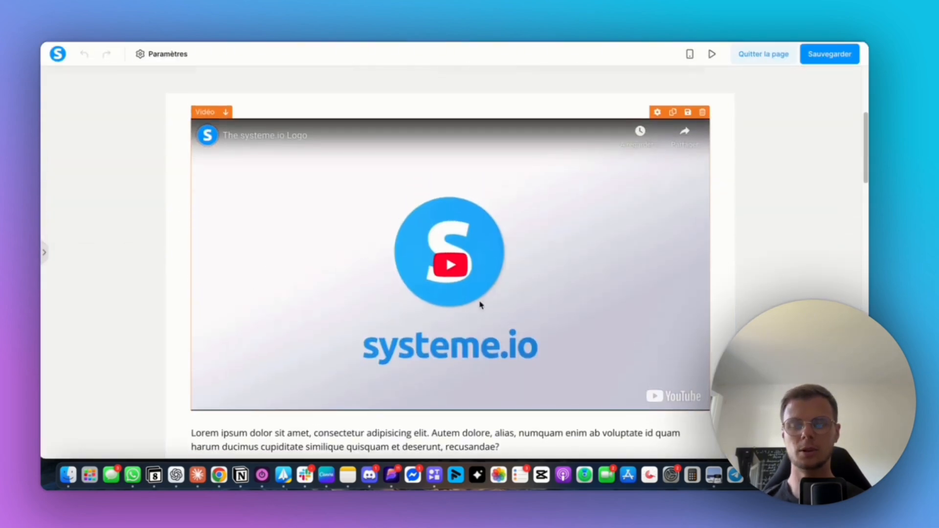
{"action": "left_click", "coordinate": [473, 266]}
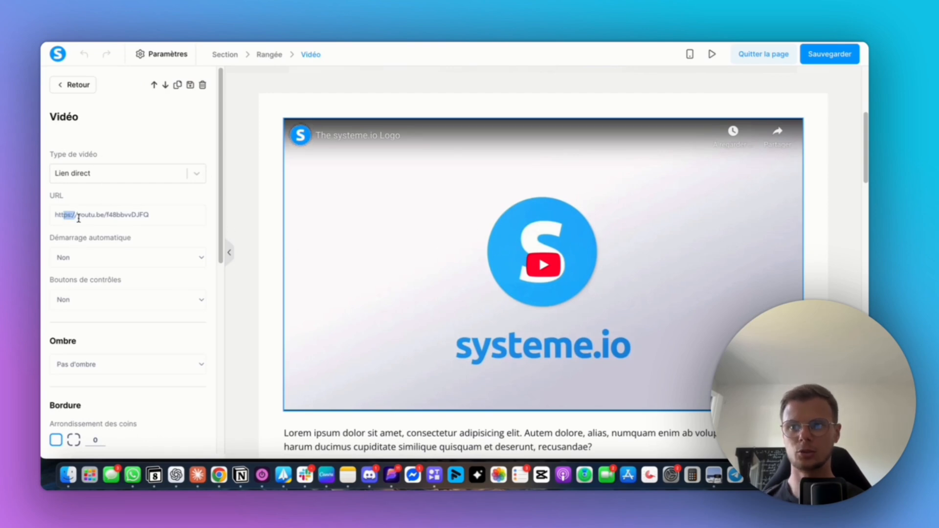
{"action": "left_click_drag", "start_coordinate": [64, 216], "coordinate": [149, 215]}
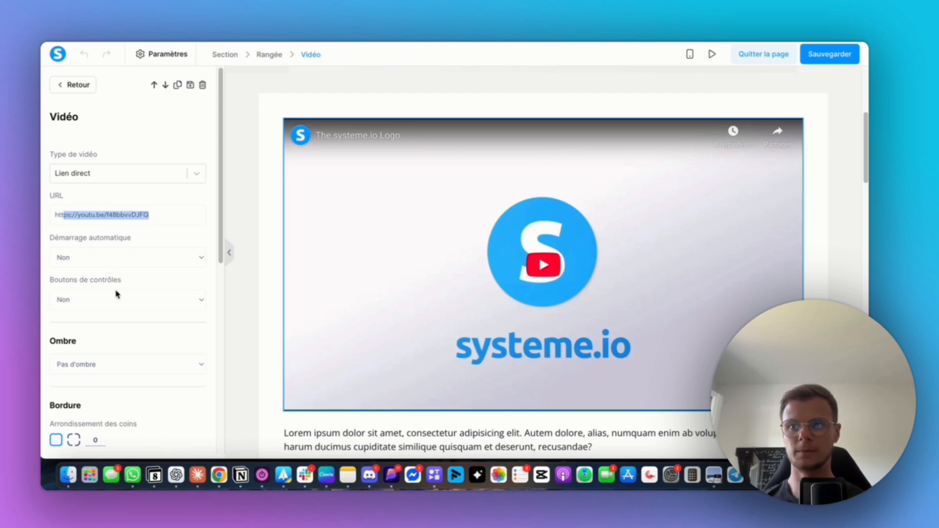
{"action": "left_click", "coordinate": [777, 55]}
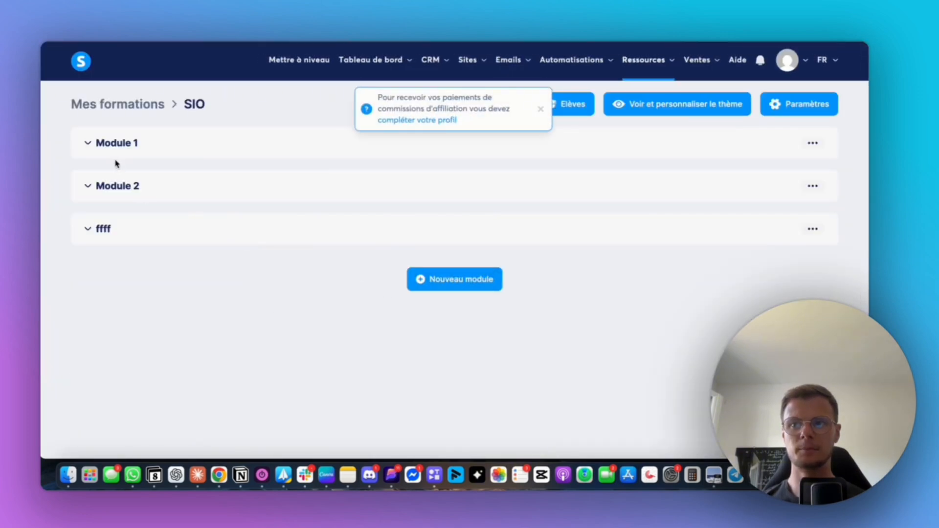
- Expand Module 1 and Module 2, and activate the original Chapitre 2
{"action": "left_click", "coordinate": [92, 146]}
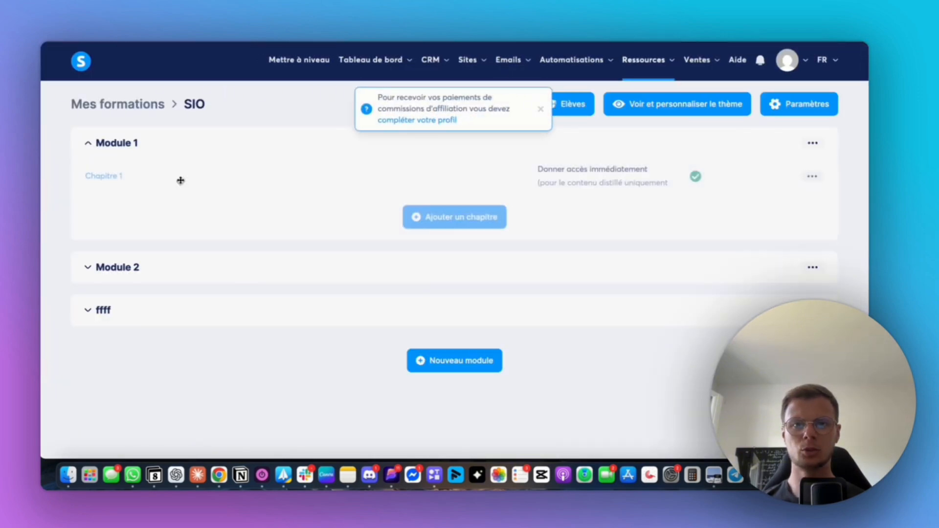
{"action": "left_click", "coordinate": [83, 270]}
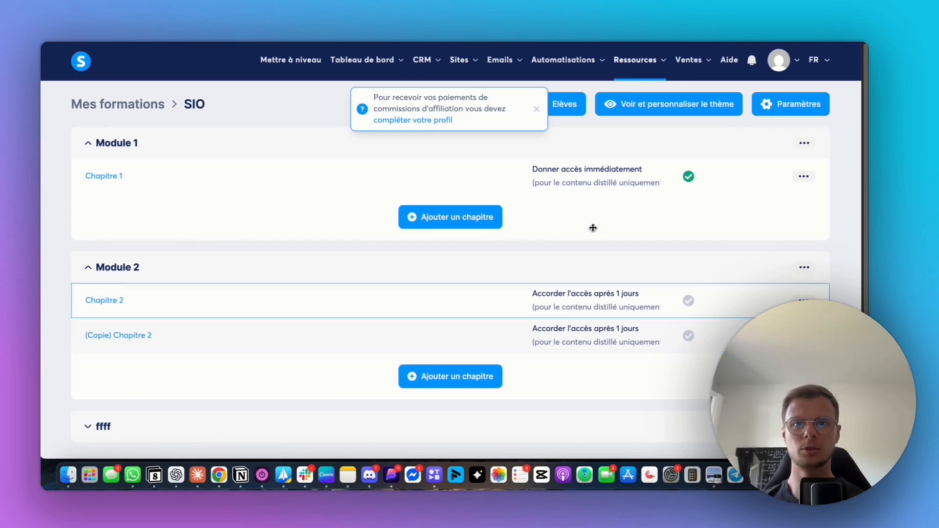
{"action": "left_click", "coordinate": [804, 300]}
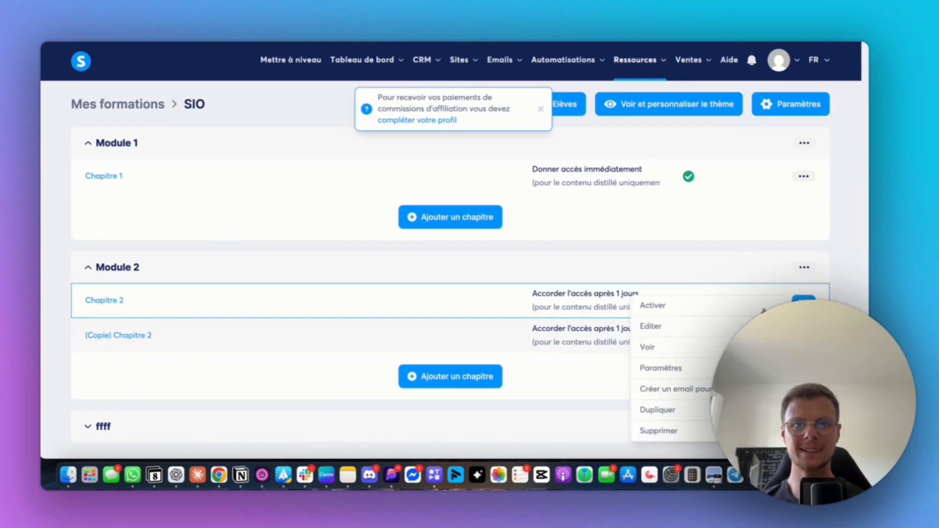
{"action": "left_click", "coordinate": [687, 307]}
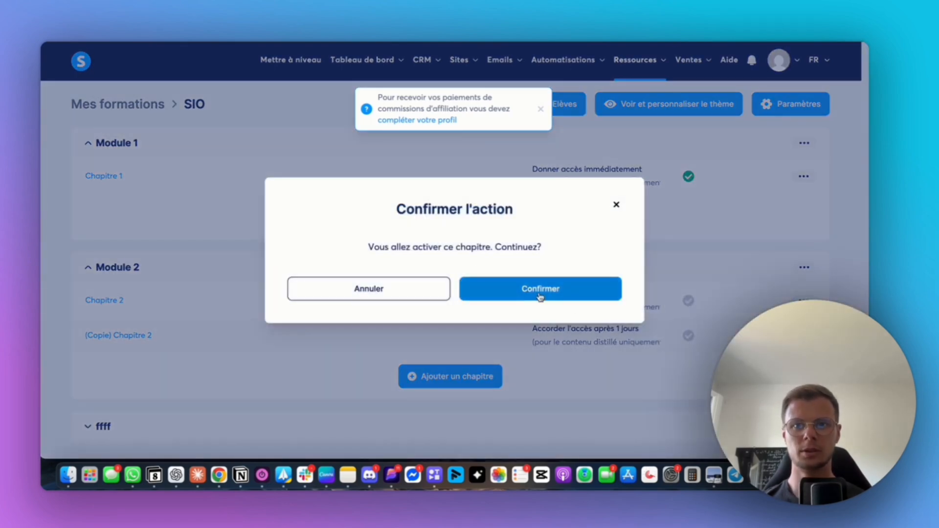
{"action": "left_click", "coordinate": [540, 290]}
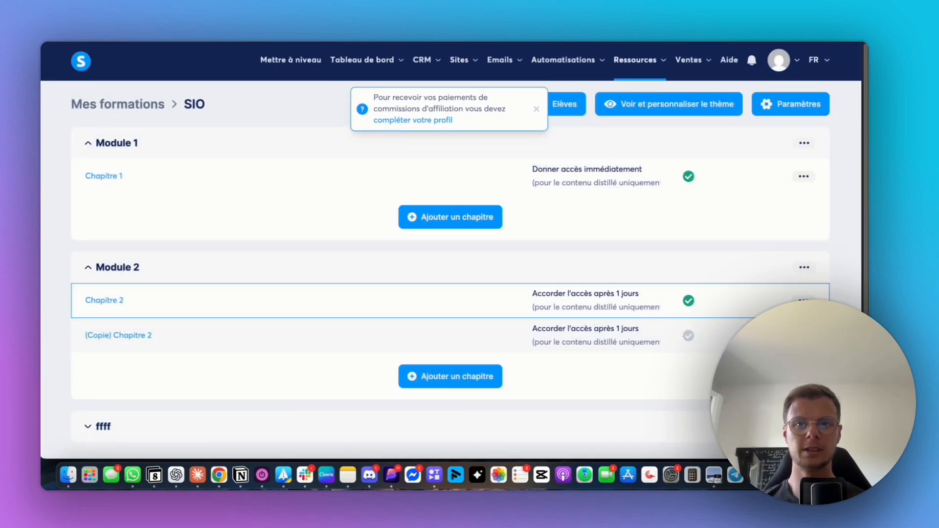
- Check the access delay in the original Chapitre 2's settings, save them and look over the course's modules
{"action": "left_click", "coordinate": [804, 300]}
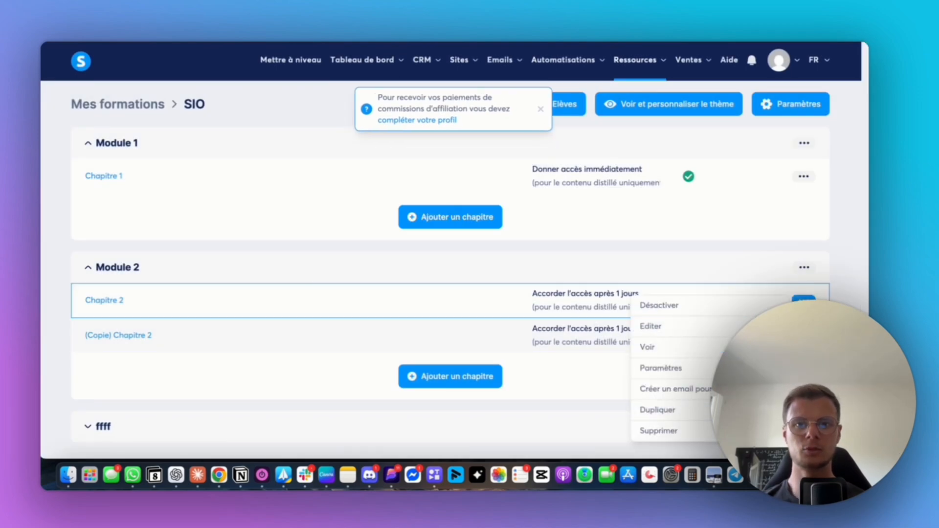
{"action": "left_click", "coordinate": [688, 374]}
{"action": "left_click", "coordinate": [340, 278]}
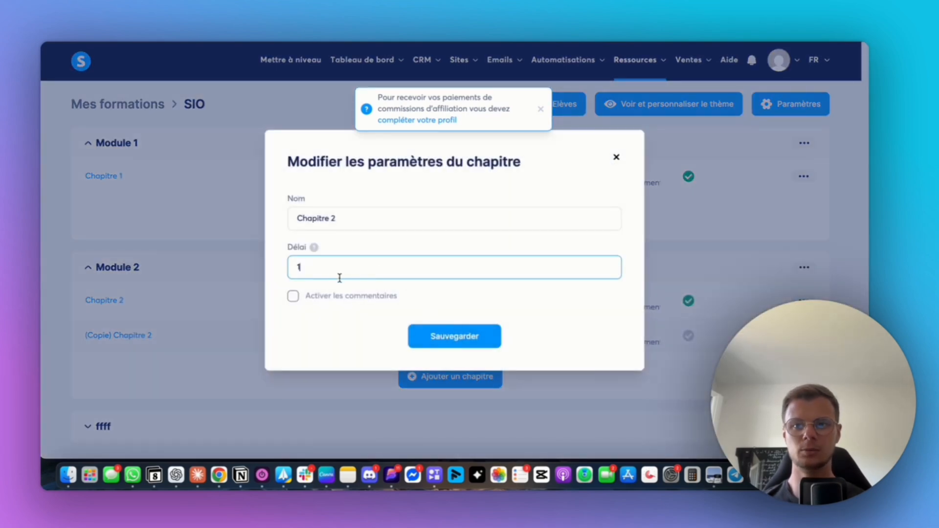
{"action": "left_click", "coordinate": [484, 335]}
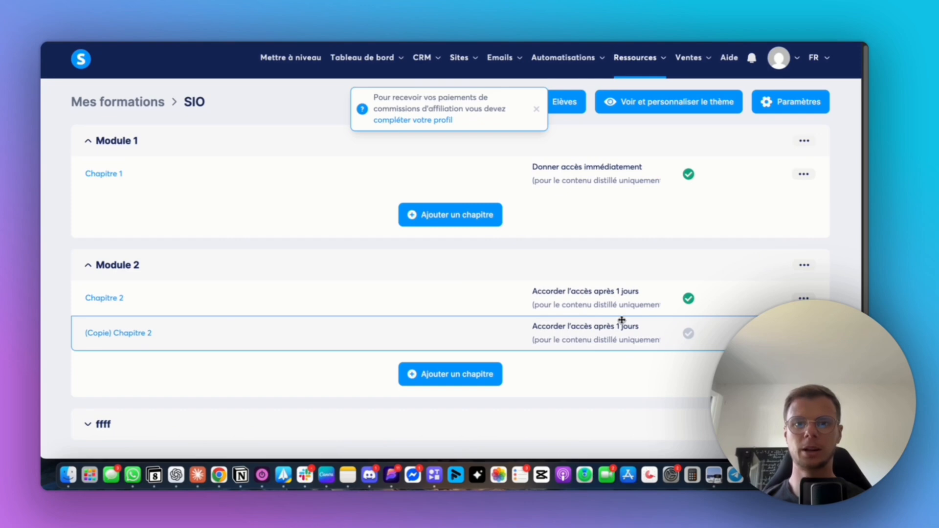
{"action": "scroll", "coordinate": [617, 315], "scroll_direction": "down", "scroll_amount": 2}
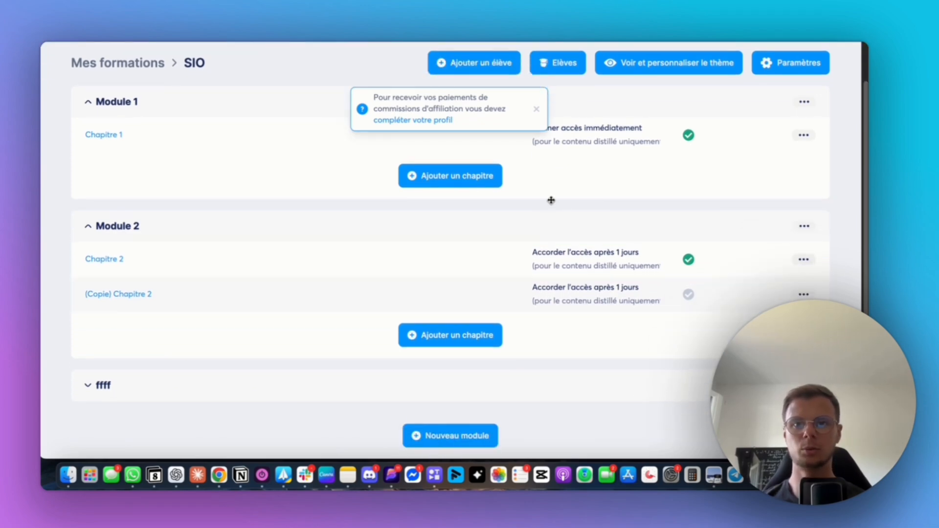
{"action": "scroll", "coordinate": [552, 199], "scroll_direction": "up", "scroll_amount": 2}
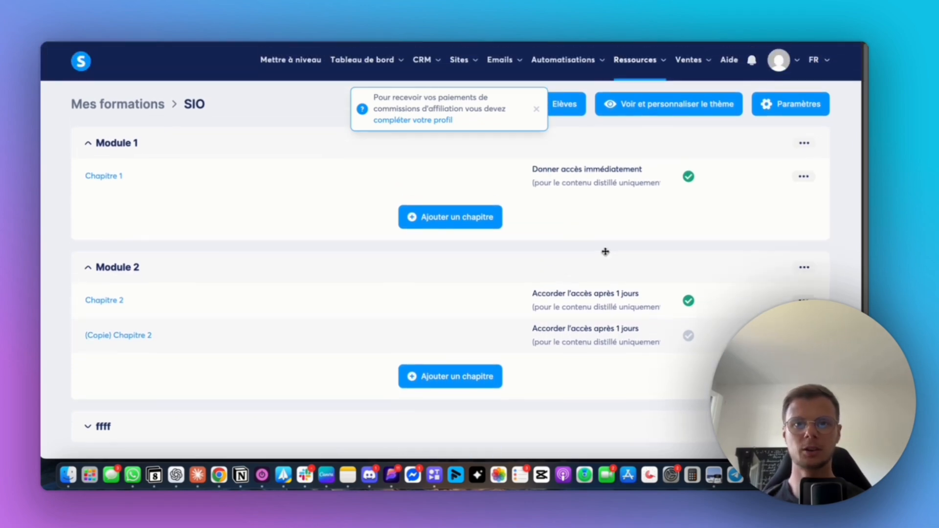
- Dismiss the affiliate payment notice, open the SIO course settings and review the domain, theme, image and email reminder options
{"action": "left_click", "coordinate": [537, 110]}
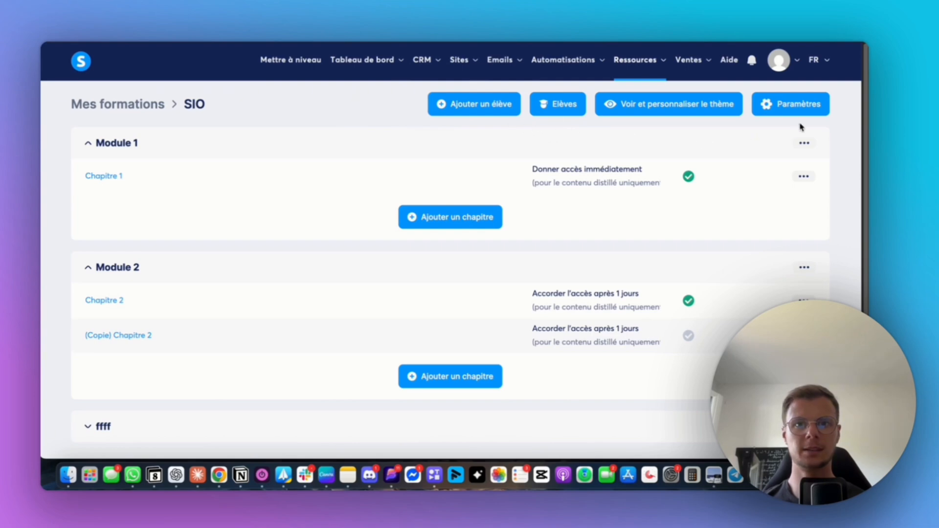
{"action": "left_click", "coordinate": [798, 105]}
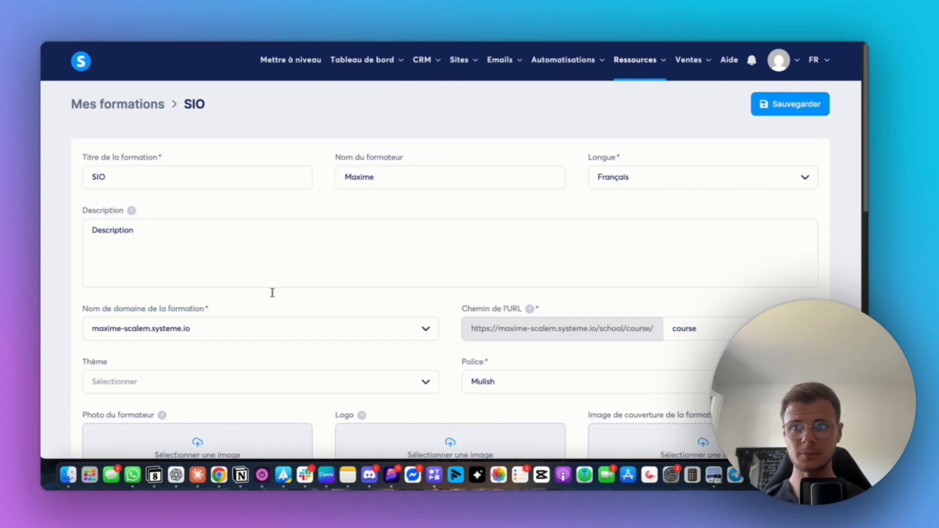
{"action": "scroll", "coordinate": [294, 304], "scroll_direction": "down", "scroll_amount": 1}
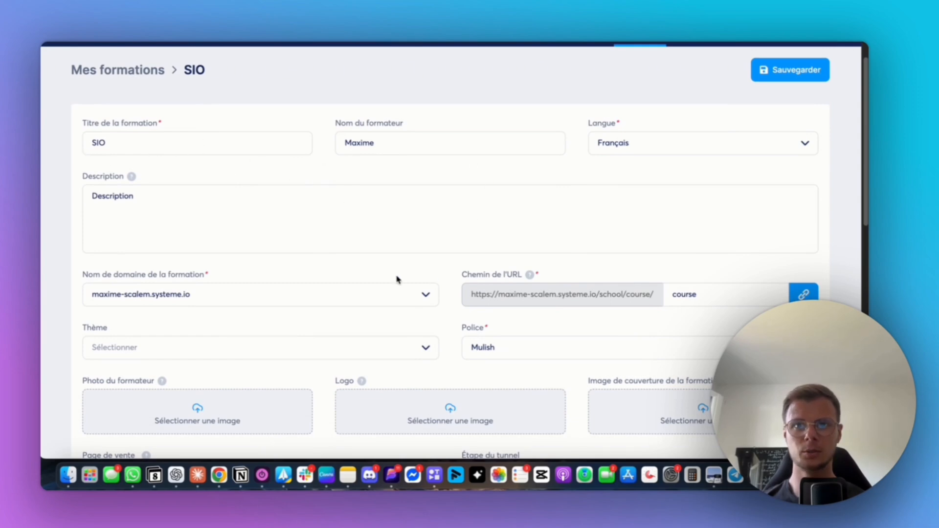
{"action": "scroll", "coordinate": [398, 279], "scroll_direction": "down", "scroll_amount": 2}
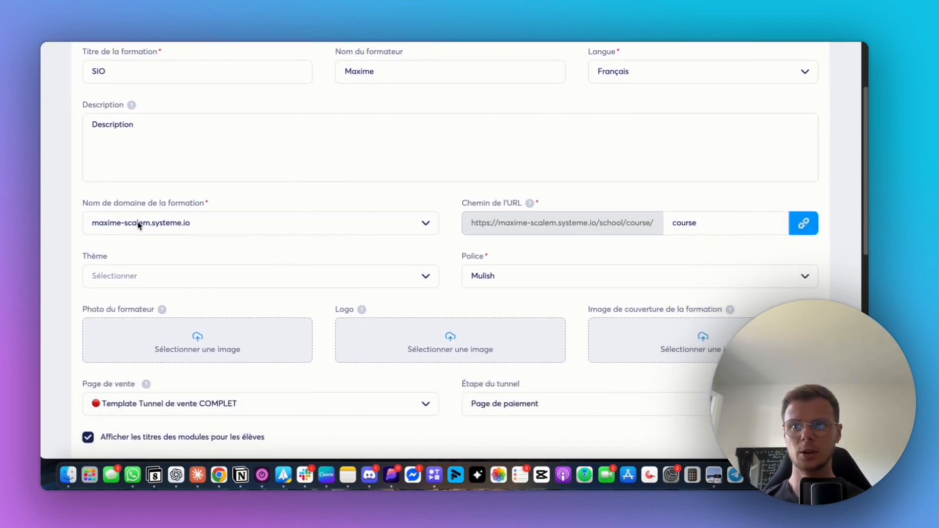
{"action": "scroll", "coordinate": [273, 238], "scroll_direction": "down", "scroll_amount": 4}
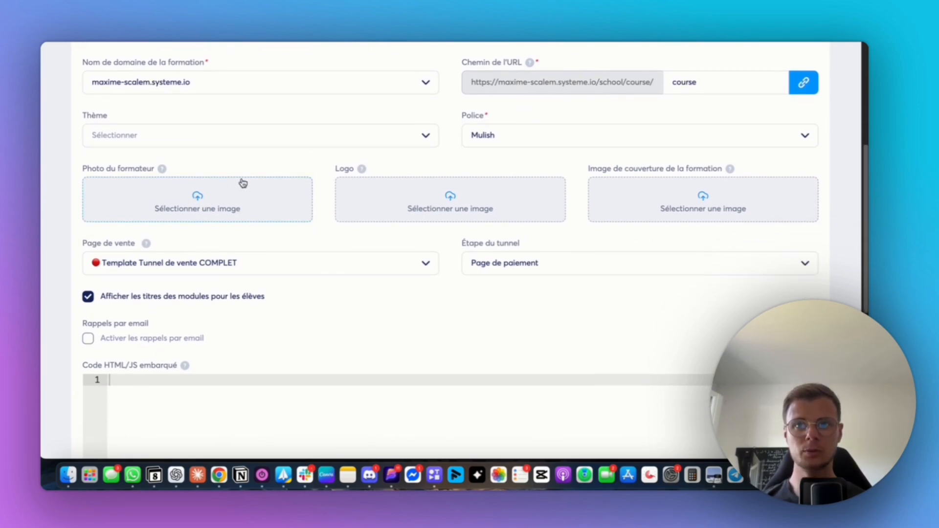
{"action": "scroll", "coordinate": [549, 237], "scroll_direction": "down", "scroll_amount": 1}
{"action": "scroll", "coordinate": [514, 235], "scroll_direction": "down", "scroll_amount": 2}
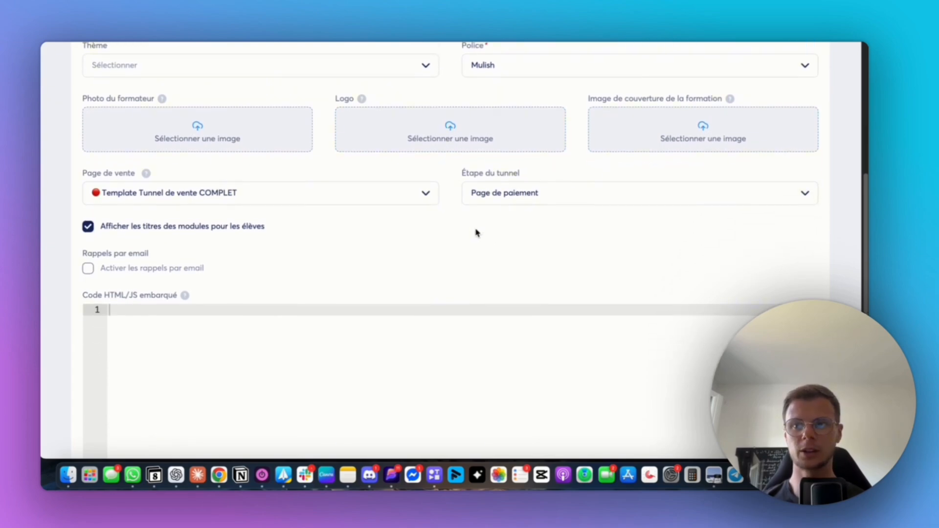
- Check which funnels can be chosen as the course's sales page, keeping Template Tunnel de vente COMPLET
{"action": "left_click", "coordinate": [302, 190]}
{"action": "scroll", "coordinate": [440, 249], "scroll_direction": "down", "scroll_amount": 1}
{"action": "left_click", "coordinate": [287, 165]}
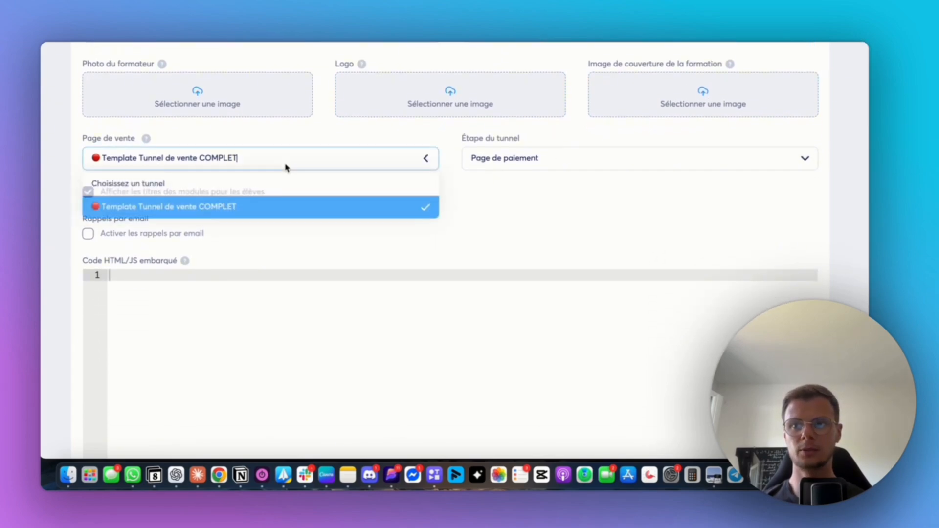
{"action": "left_click", "coordinate": [533, 214]}
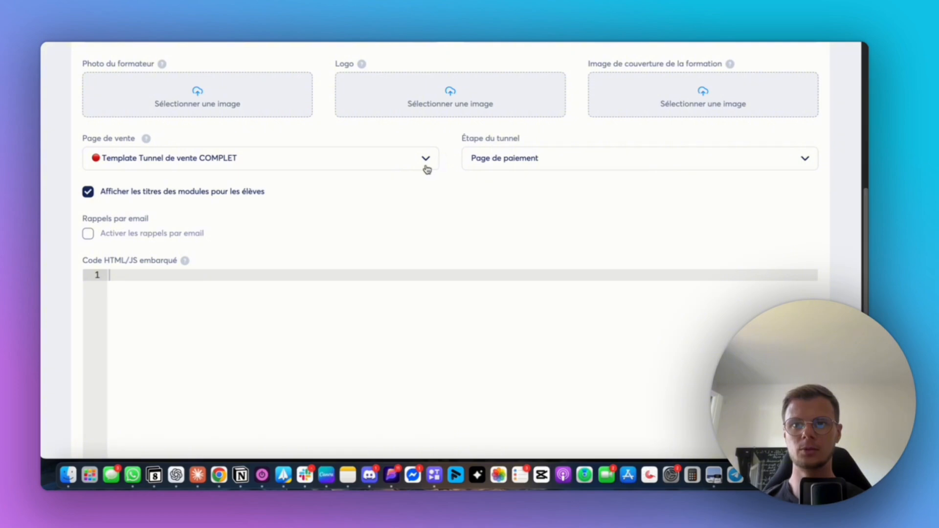
- Save the SIO course settings
{"action": "scroll", "coordinate": [407, 214], "scroll_direction": "down", "scroll_amount": 2}
{"action": "scroll", "coordinate": [411, 213], "scroll_direction": "up", "scroll_amount": 10}
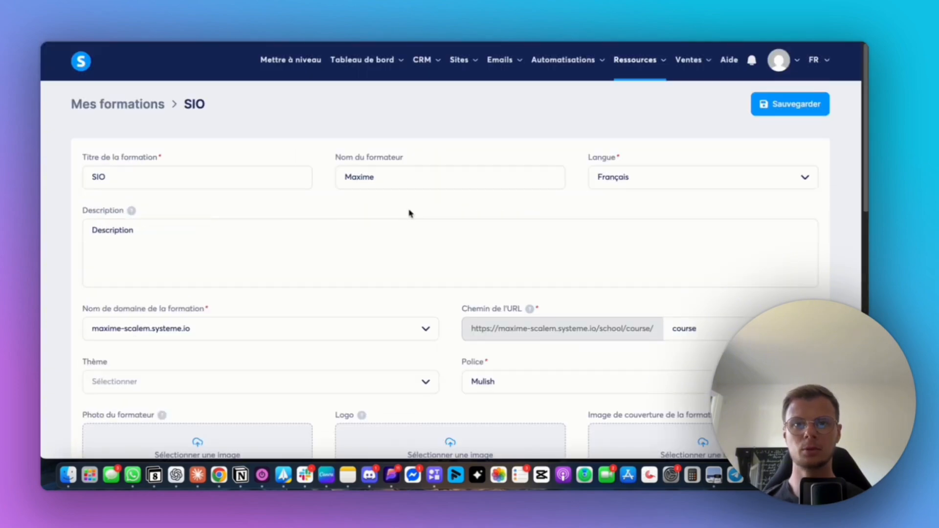
{"action": "left_click", "coordinate": [795, 101]}
- Open the Page de paiement step of the Template Tunnel de vente COMPLET sales funnel
{"action": "mouse_move", "coordinate": [635, 77]}
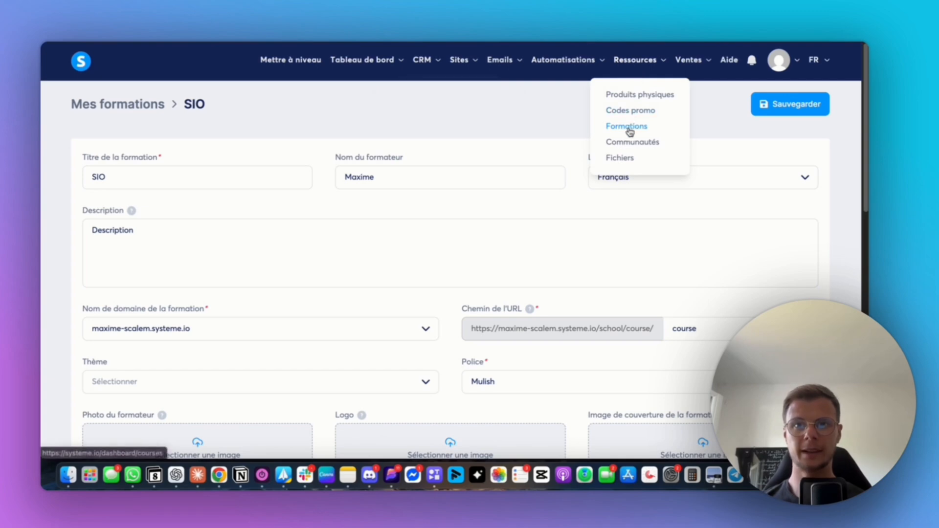
{"action": "mouse_move", "coordinate": [464, 68]}
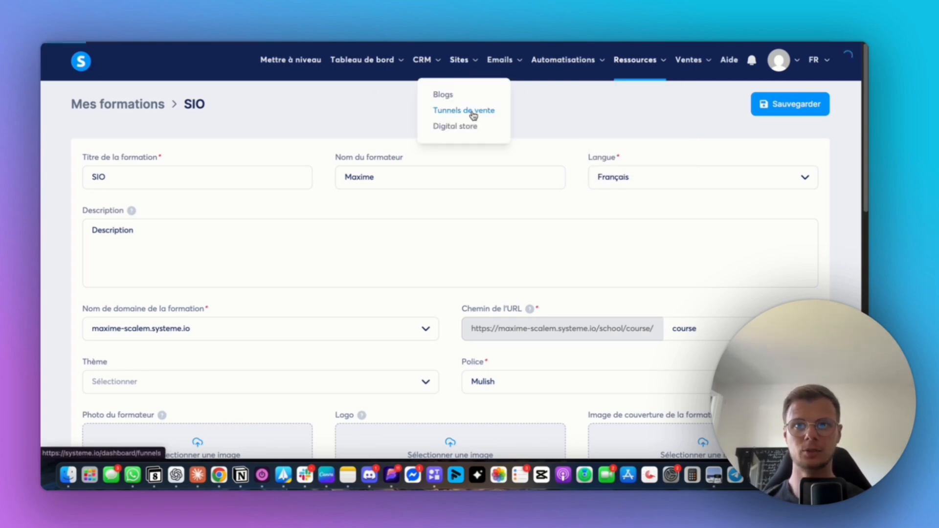
{"action": "left_click", "coordinate": [473, 116]}
{"action": "left_click", "coordinate": [156, 172]}
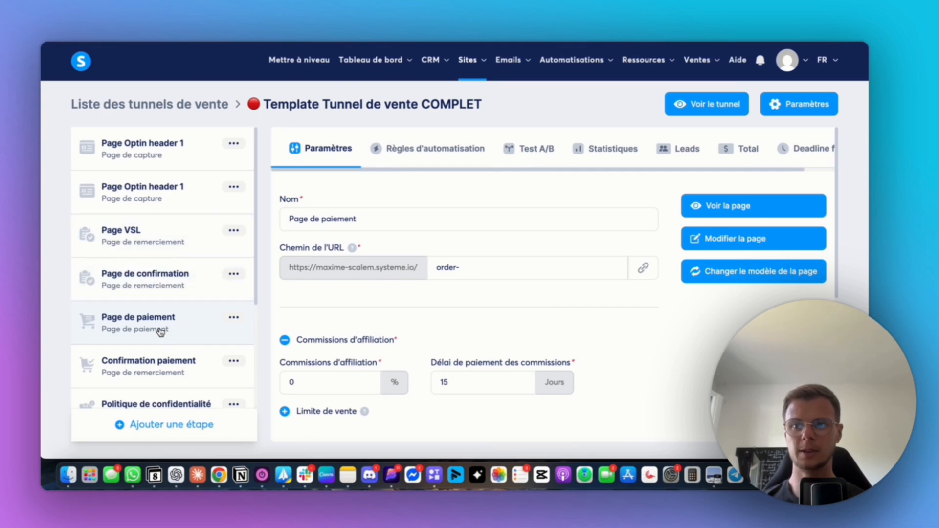
{"action": "scroll", "coordinate": [437, 286], "scroll_direction": "down", "scroll_amount": 3}
{"action": "scroll", "coordinate": [363, 235], "scroll_direction": "up", "scroll_amount": 3}
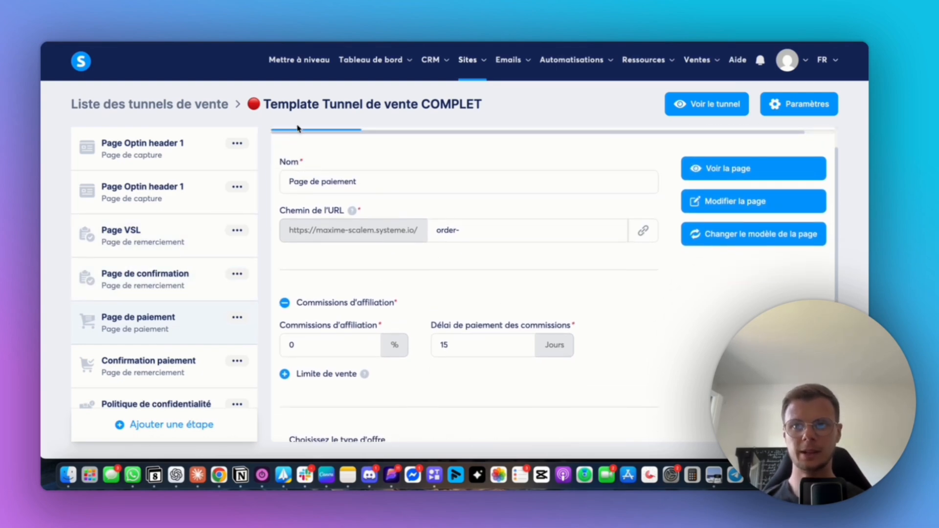
- Set the payment page's offer type to Produit numérique and check the existing digital products
{"action": "scroll", "coordinate": [354, 214], "scroll_direction": "down", "scroll_amount": 5}
{"action": "scroll", "coordinate": [354, 214], "scroll_direction": "down", "scroll_amount": 1}
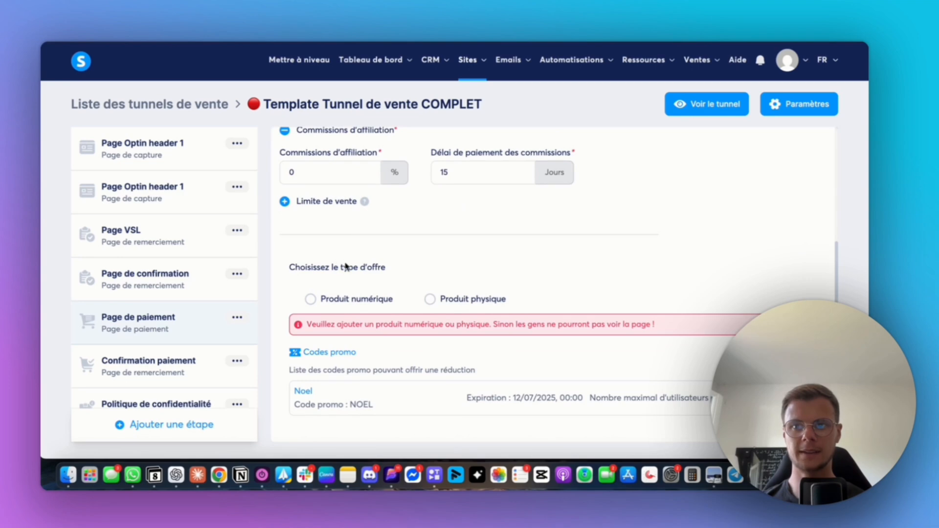
{"action": "scroll", "coordinate": [350, 262], "scroll_direction": "up", "scroll_amount": 1}
{"action": "scroll", "coordinate": [350, 266], "scroll_direction": "down", "scroll_amount": 3}
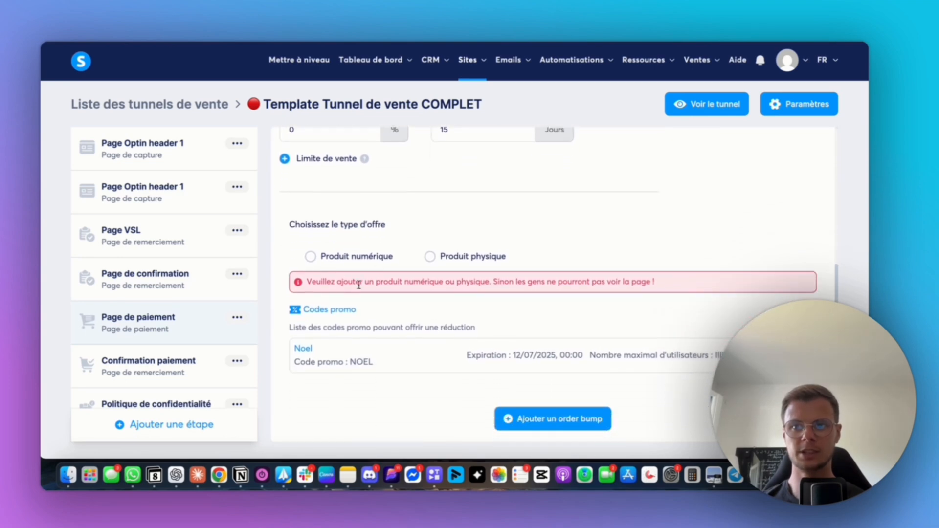
{"action": "scroll", "coordinate": [352, 282], "scroll_direction": "down", "scroll_amount": 1}
{"action": "scroll", "coordinate": [343, 289], "scroll_direction": "down", "scroll_amount": 1}
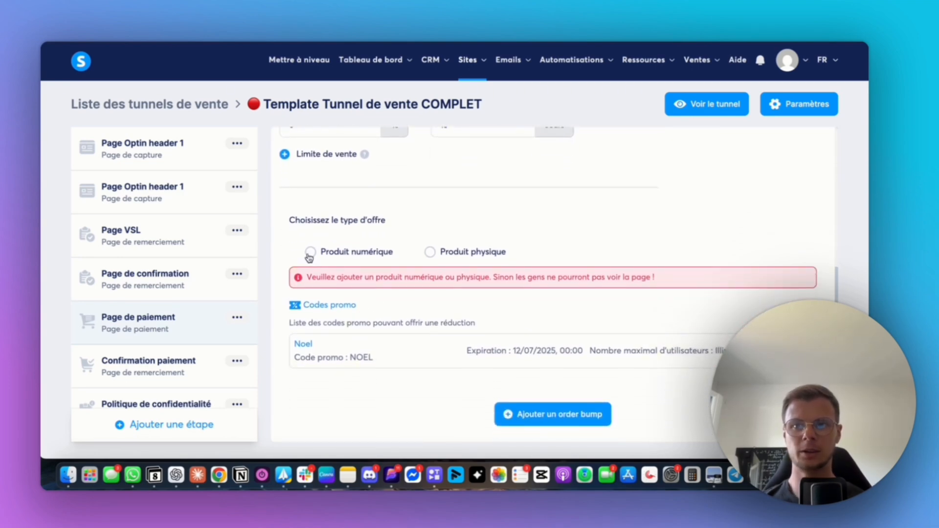
{"action": "left_click", "coordinate": [310, 252]}
{"action": "scroll", "coordinate": [392, 318], "scroll_direction": "down", "scroll_amount": 1}
{"action": "left_click", "coordinate": [404, 319]}
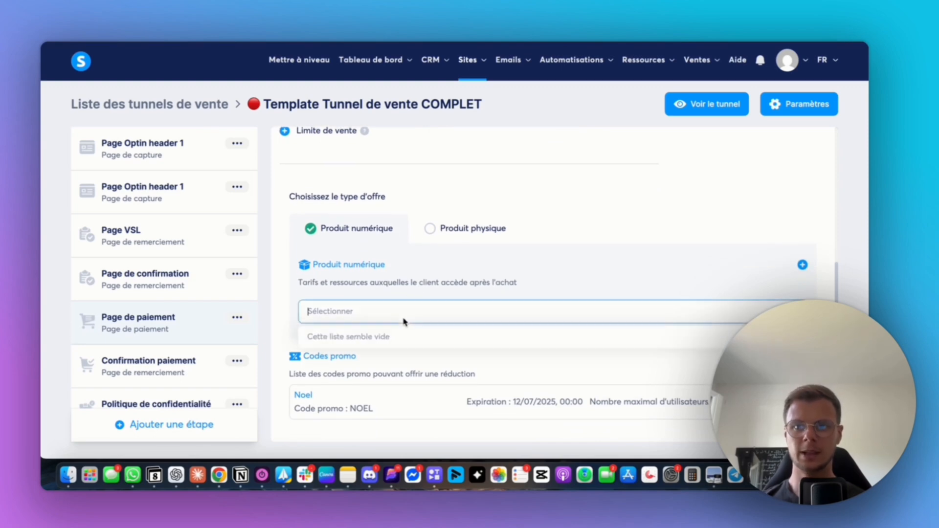
- Create a new digital product named Formation 1 for the payment page
{"action": "left_click", "coordinate": [803, 265]}
{"action": "scroll", "coordinate": [455, 279], "scroll_direction": "down", "scroll_amount": 1}
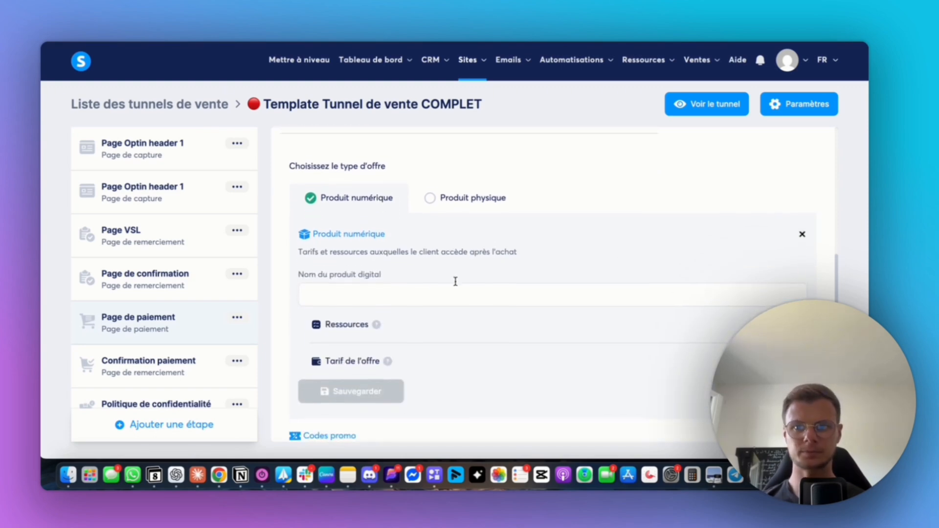
{"action": "left_click", "coordinate": [419, 288]}
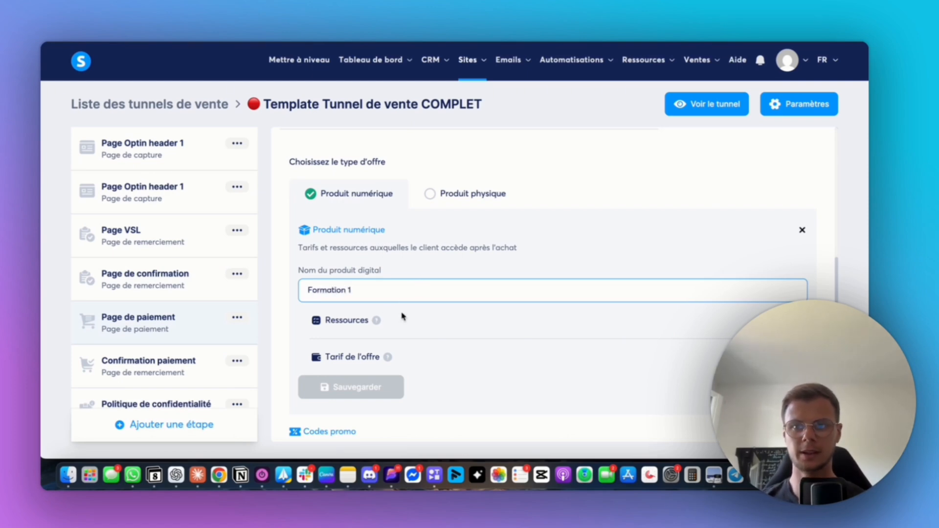
{"action": "scroll", "coordinate": [403, 317], "scroll_direction": "down", "scroll_amount": 1}
- Add the SIO course from Mes formations as the digital product's resource, with Accès total as the access type
{"action": "left_click", "coordinate": [751, 319]}
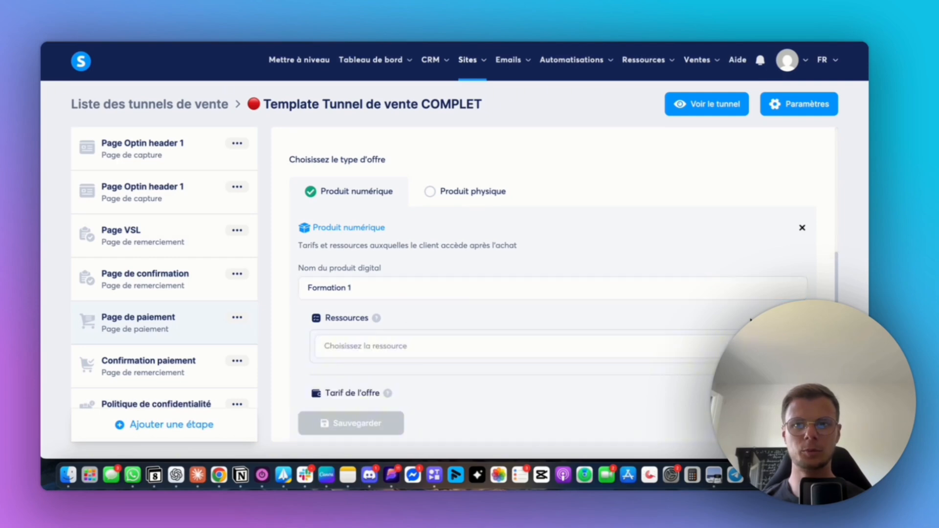
{"action": "left_click", "coordinate": [462, 348]}
{"action": "scroll", "coordinate": [417, 313], "scroll_direction": "down", "scroll_amount": 1}
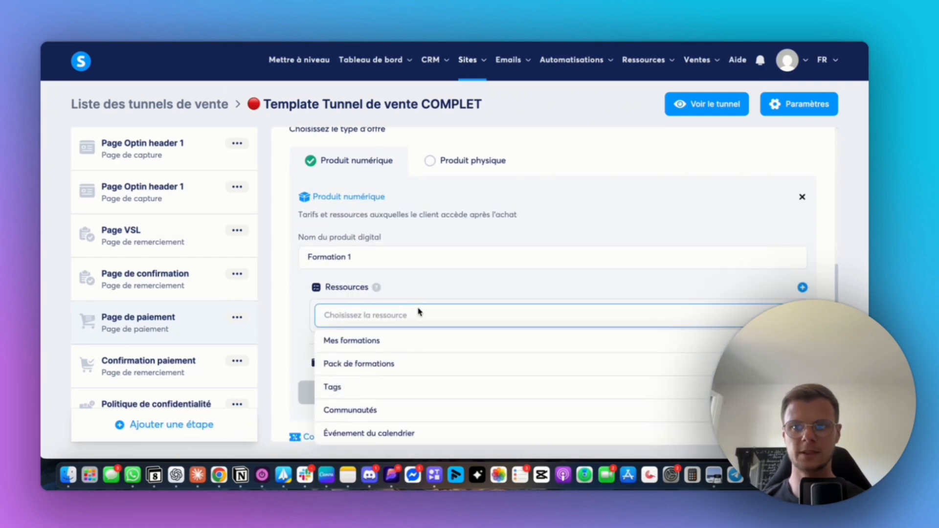
{"action": "left_click", "coordinate": [394, 339]}
{"action": "scroll", "coordinate": [411, 334], "scroll_direction": "down", "scroll_amount": 1}
{"action": "left_click", "coordinate": [455, 317]}
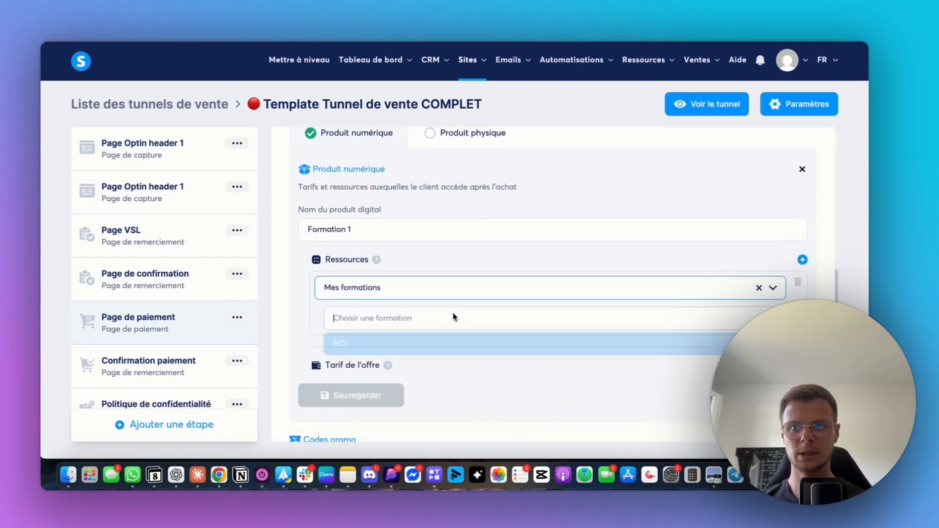
{"action": "left_click", "coordinate": [367, 344]}
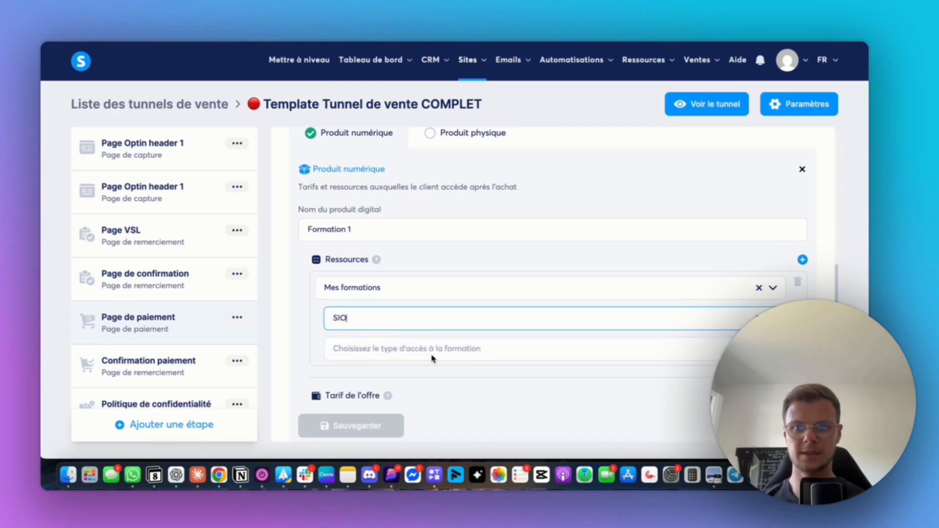
{"action": "scroll", "coordinate": [433, 358], "scroll_direction": "down", "scroll_amount": 1}
{"action": "left_click", "coordinate": [405, 327]}
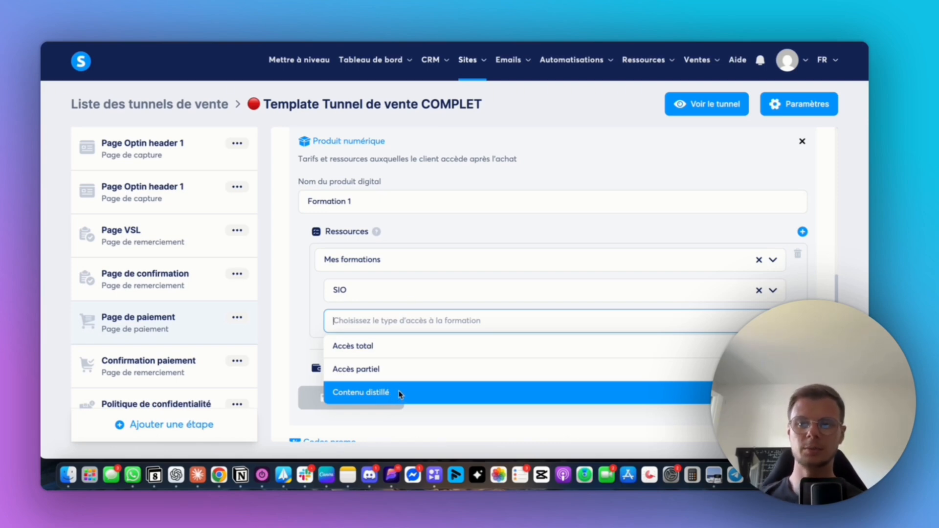
{"action": "left_click", "coordinate": [376, 351]}
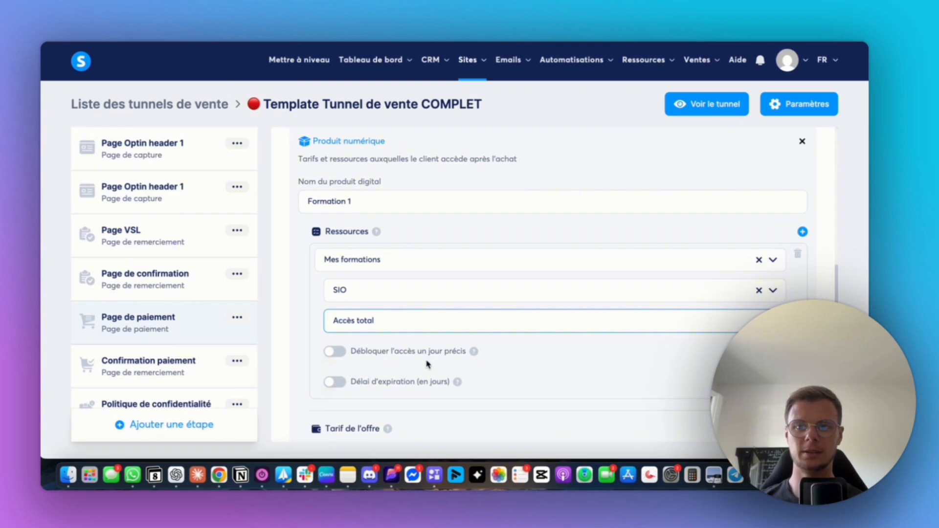
- Add a price to the Formation 1 offer and check the available plan types, keeping Paiement unique
{"action": "scroll", "coordinate": [398, 355], "scroll_direction": "down", "scroll_amount": 1}
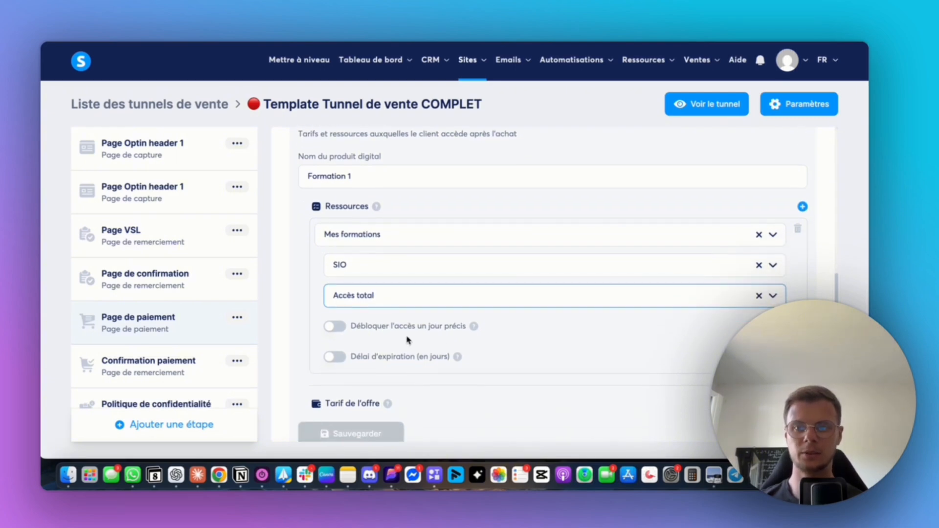
{"action": "scroll", "coordinate": [380, 336], "scroll_direction": "down", "scroll_amount": 4}
{"action": "scroll", "coordinate": [382, 335], "scroll_direction": "up", "scroll_amount": 1}
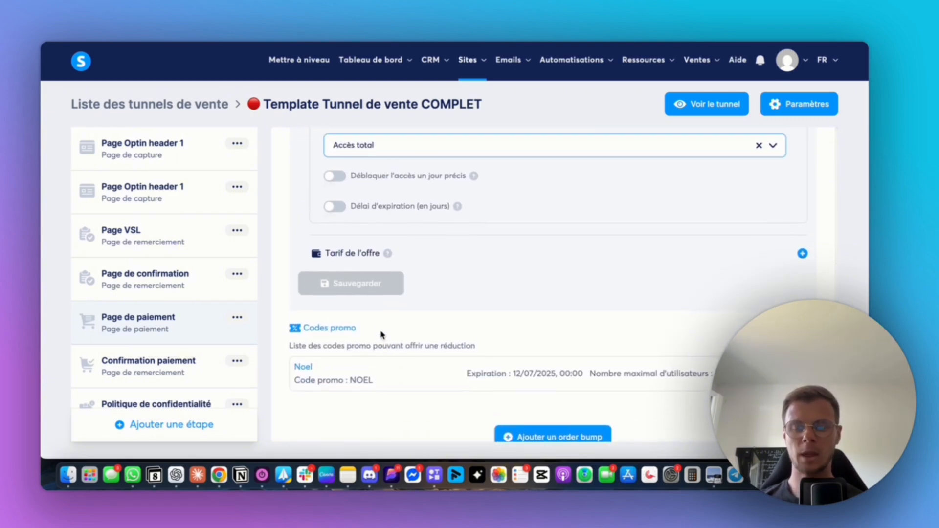
{"action": "scroll", "coordinate": [382, 334], "scroll_direction": "up", "scroll_amount": 1}
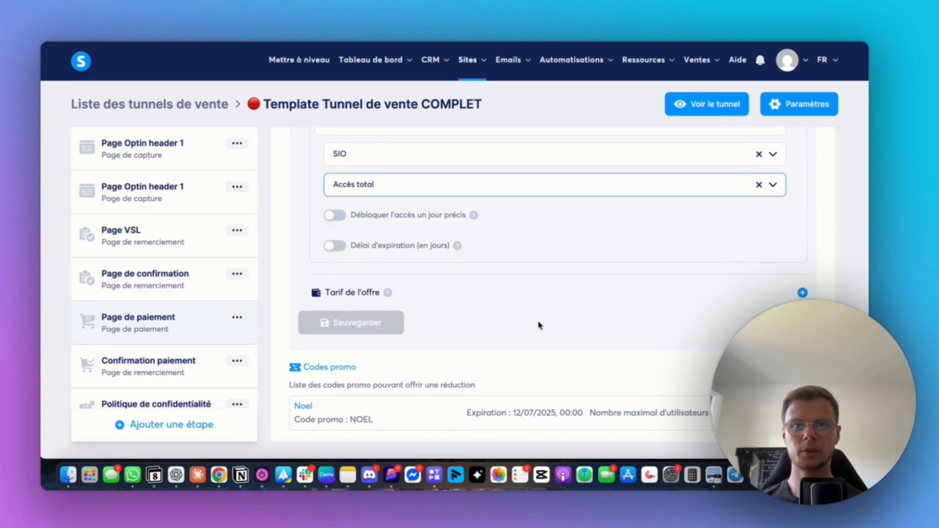
{"action": "scroll", "coordinate": [451, 353], "scroll_direction": "down", "scroll_amount": 2}
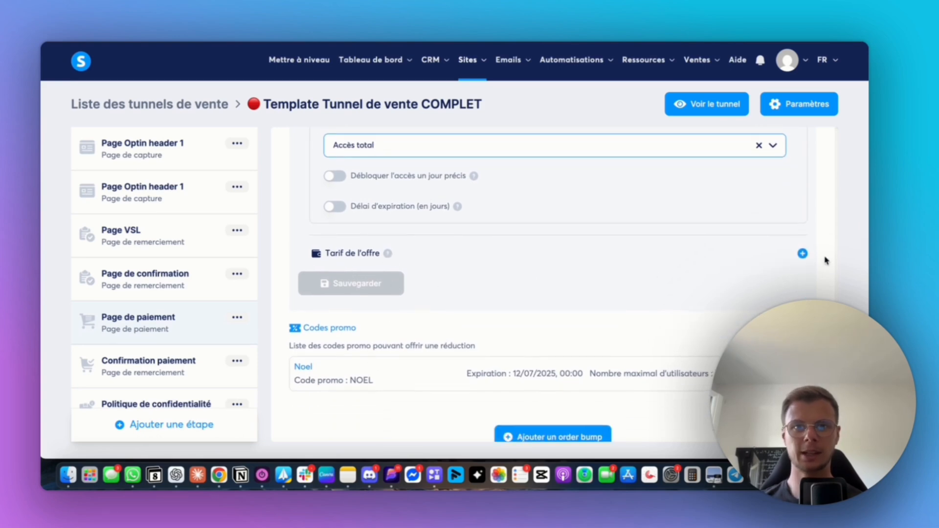
{"action": "left_click", "coordinate": [803, 255]}
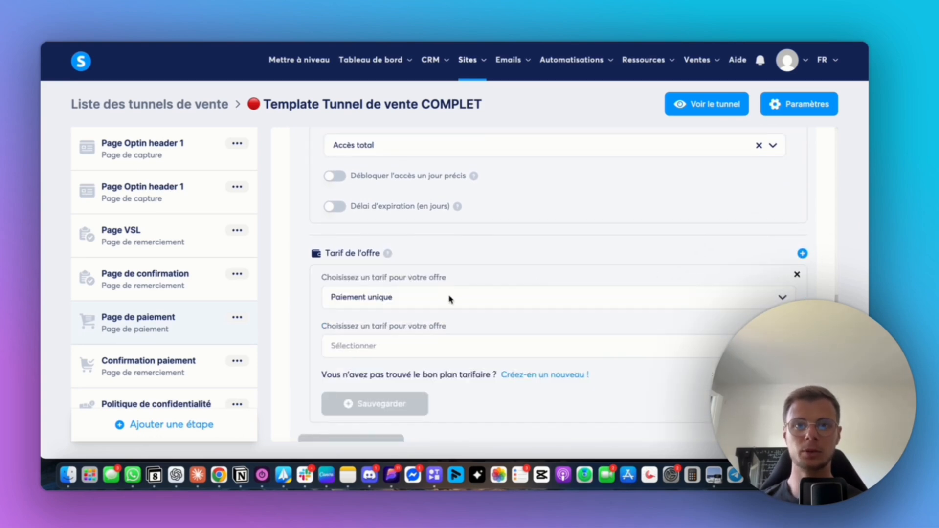
{"action": "scroll", "coordinate": [402, 317], "scroll_direction": "down", "scroll_amount": 1}
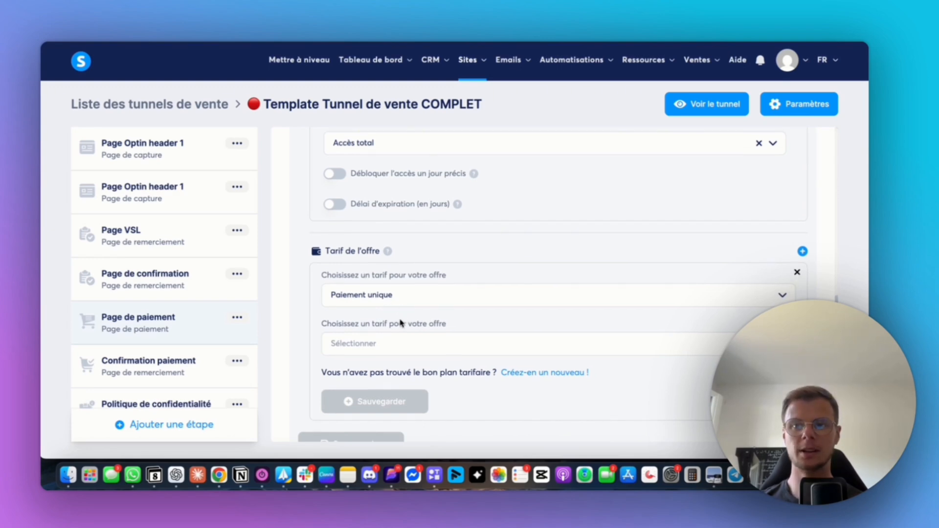
{"action": "scroll", "coordinate": [396, 304], "scroll_direction": "down", "scroll_amount": 2}
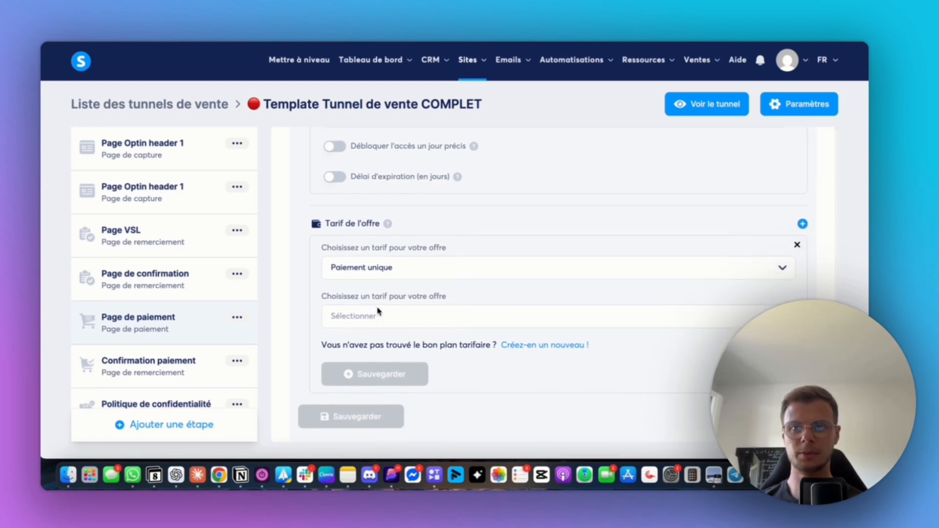
{"action": "left_click", "coordinate": [384, 267]}
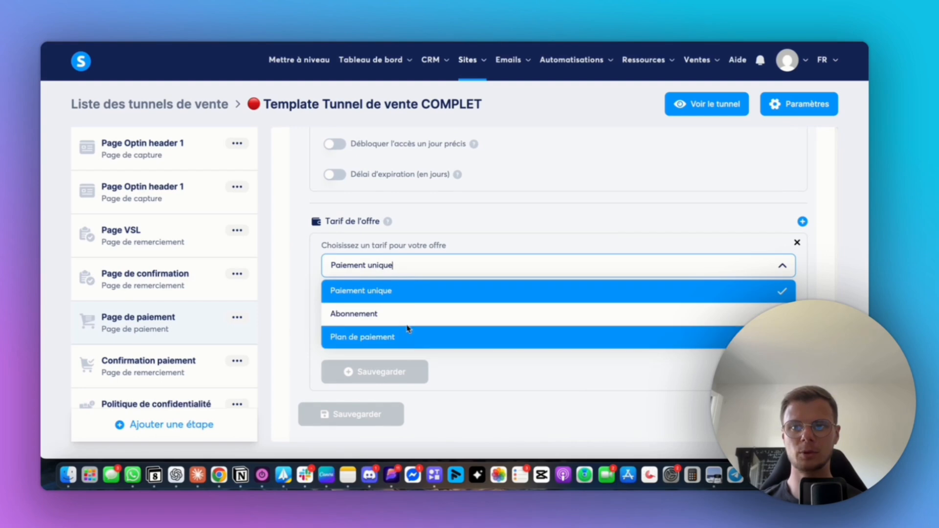
{"action": "left_click", "coordinate": [449, 270]}
- Select the existing Offre price plan and review its details
{"action": "left_click", "coordinate": [425, 315]}
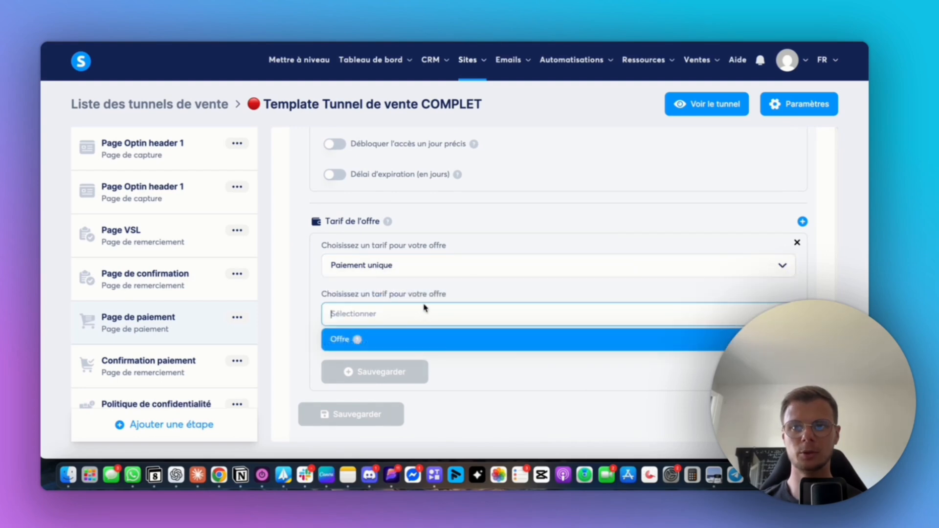
{"action": "left_click", "coordinate": [373, 337]}
{"action": "scroll", "coordinate": [498, 325], "scroll_direction": "down", "scroll_amount": 1}
{"action": "scroll", "coordinate": [498, 324], "scroll_direction": "down", "scroll_amount": 4}
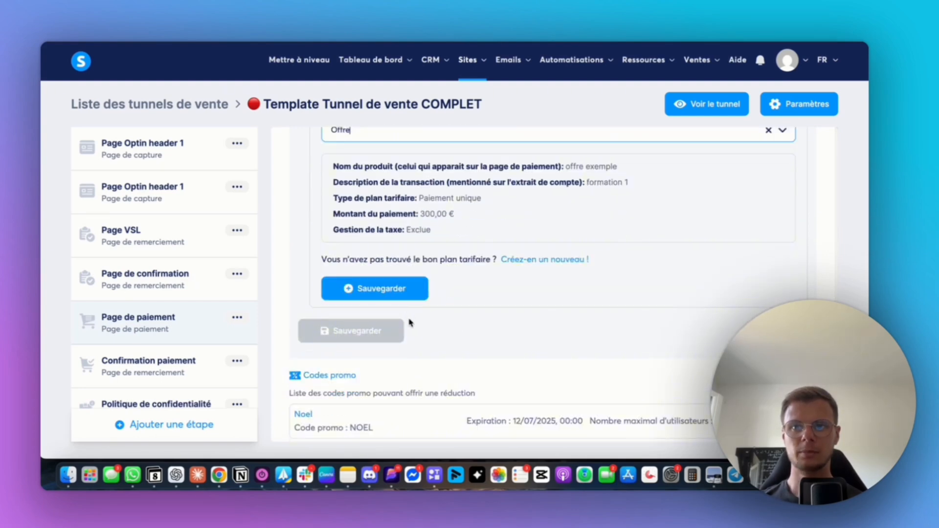
{"action": "scroll", "coordinate": [432, 233], "scroll_direction": "up", "scroll_amount": 1}
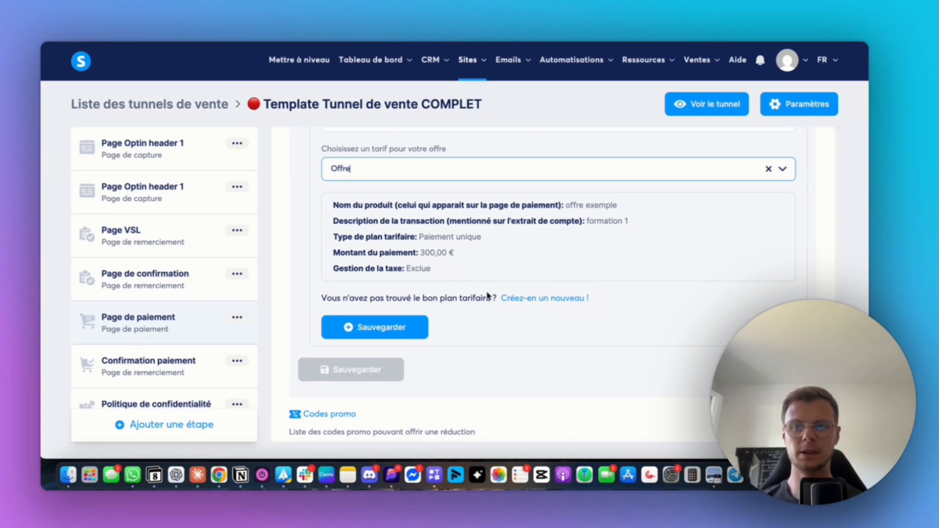
- Start creating a new price plan for the offer and look at its product name and internal offer name fields
{"action": "left_click", "coordinate": [573, 300]}
{"action": "scroll", "coordinate": [428, 251], "scroll_direction": "up", "scroll_amount": 3}
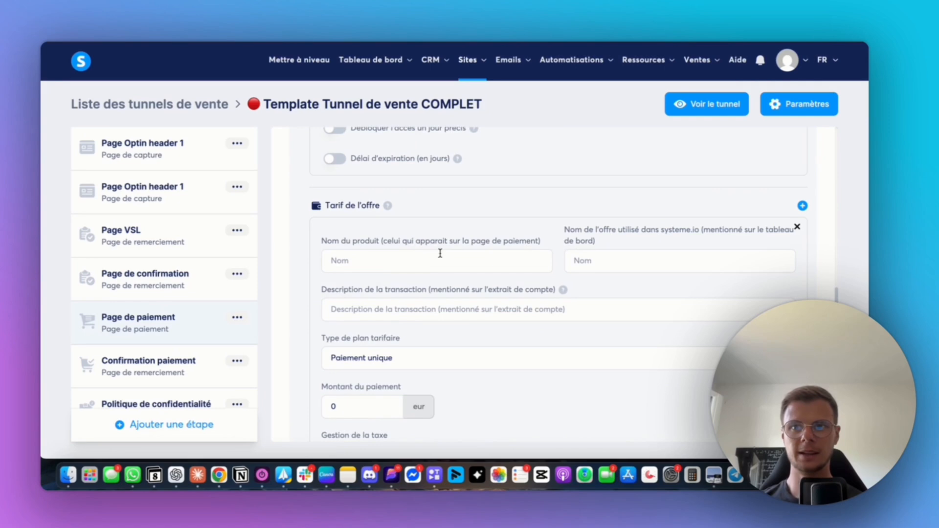
{"action": "left_click", "coordinate": [395, 260]}
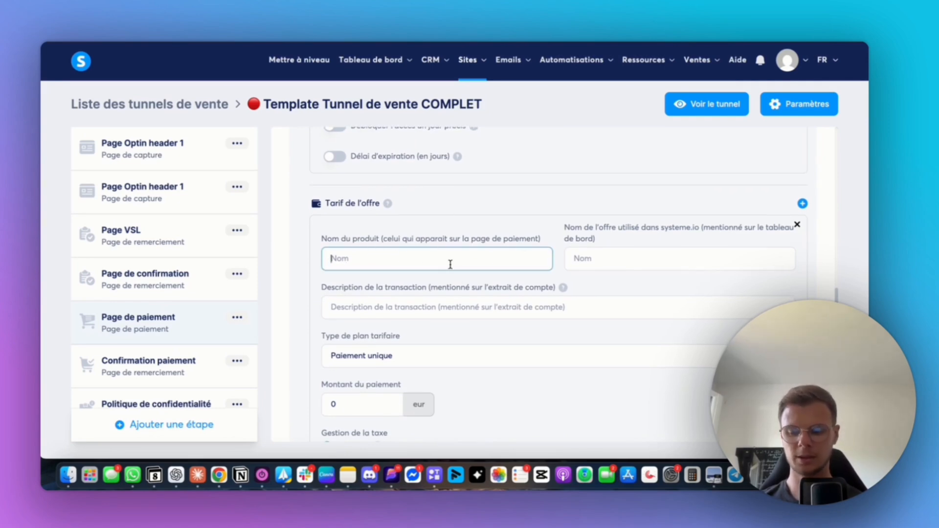
{"action": "left_click", "coordinate": [647, 250]}
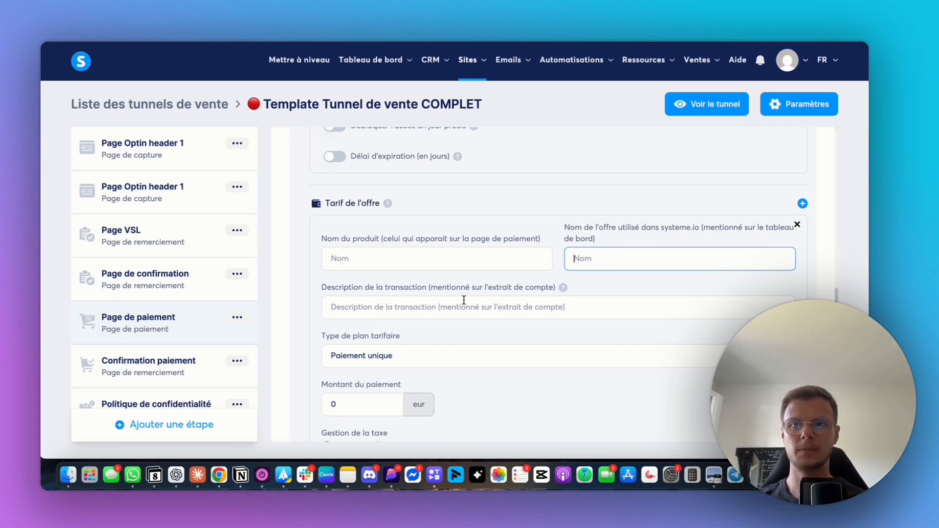
- Look at the new price plan's transaction description field and read its help note on bank statement descriptions
{"action": "left_click", "coordinate": [419, 303]}
{"action": "left_click_drag", "start_coordinate": [383, 286], "coordinate": [461, 286]}
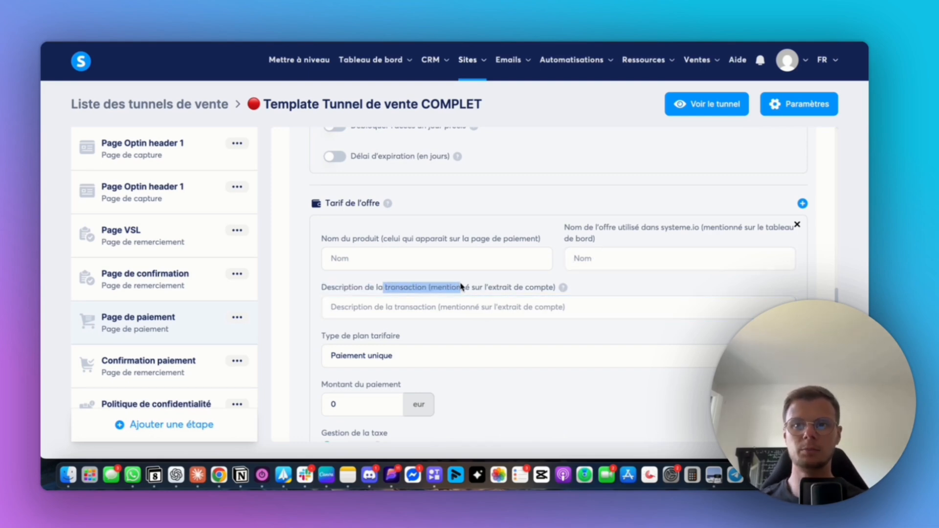
{"action": "left_click", "coordinate": [535, 288]}
{"action": "left_click", "coordinate": [351, 309]}
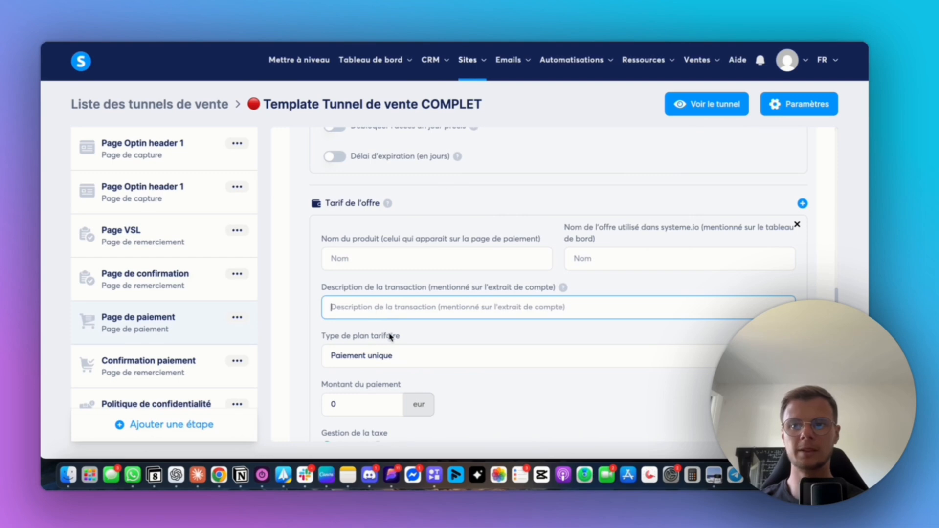
{"action": "left_click", "coordinate": [564, 289]}
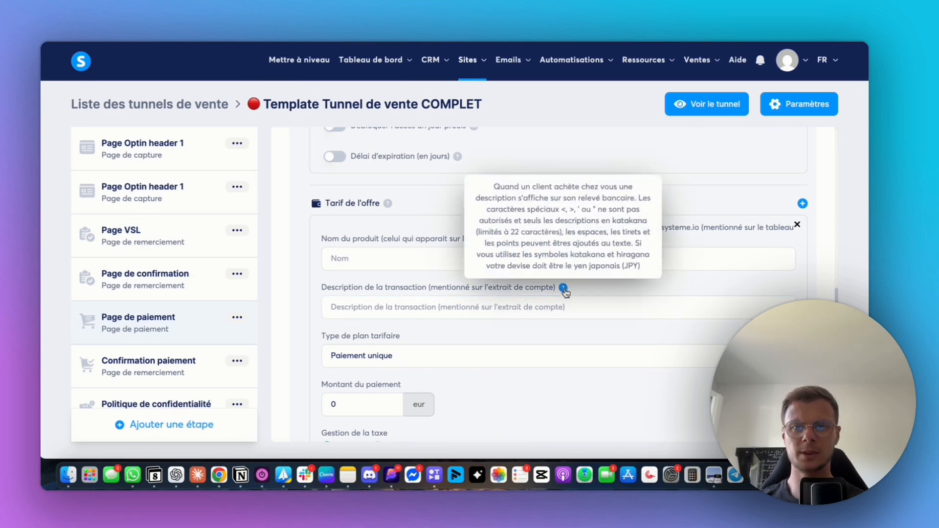
{"action": "left_click", "coordinate": [362, 310]}
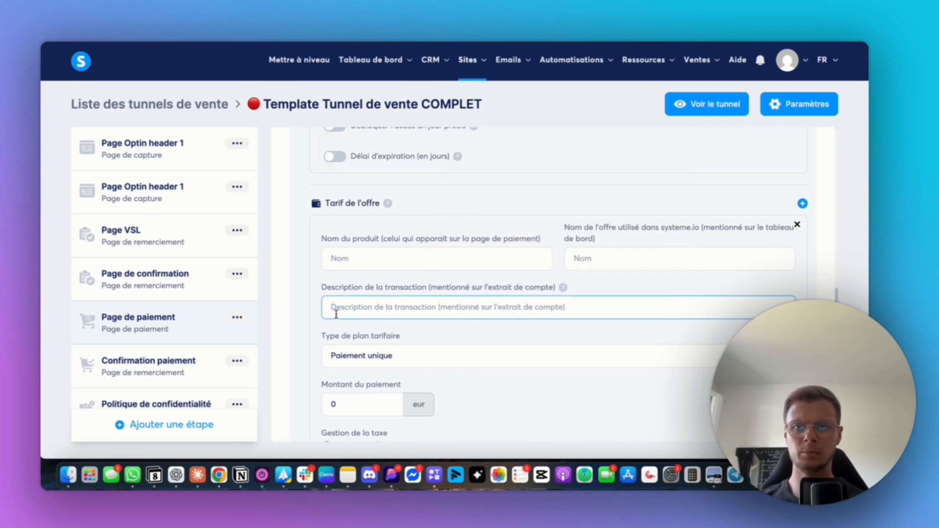
- Review the available price plan types for the offer, keeping Paiement unique
{"action": "scroll", "coordinate": [415, 327], "scroll_direction": "down", "scroll_amount": 1}
{"action": "scroll", "coordinate": [411, 319], "scroll_direction": "down", "scroll_amount": 1}
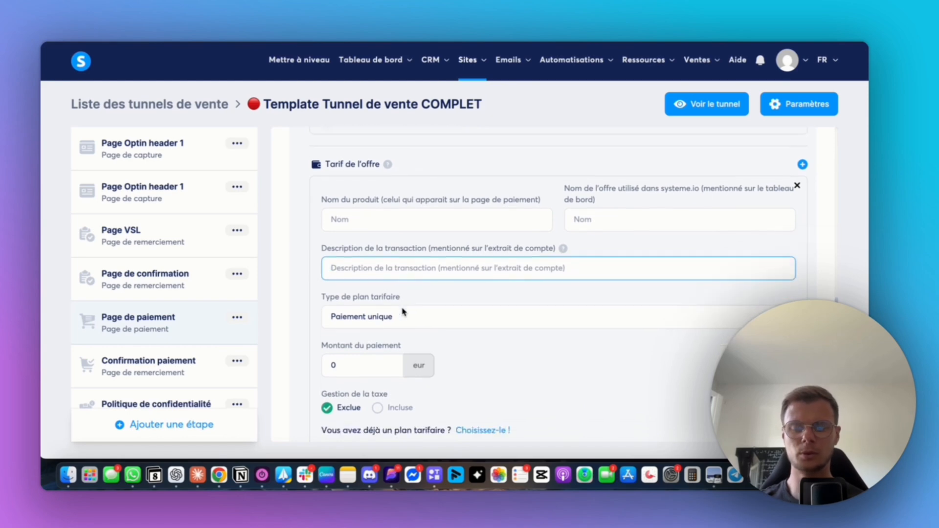
{"action": "scroll", "coordinate": [387, 293], "scroll_direction": "down", "scroll_amount": 1}
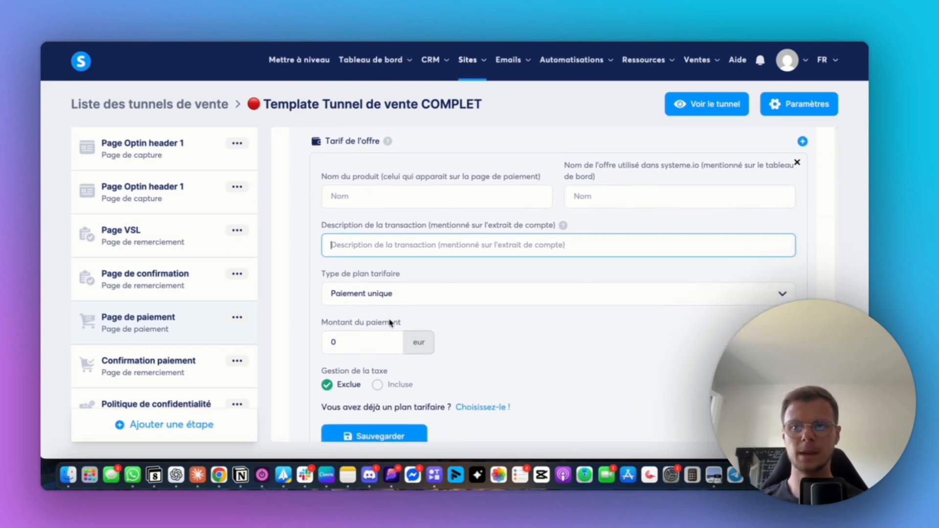
{"action": "left_click", "coordinate": [408, 291]}
{"action": "left_click", "coordinate": [404, 319]}
{"action": "left_click", "coordinate": [386, 291]}
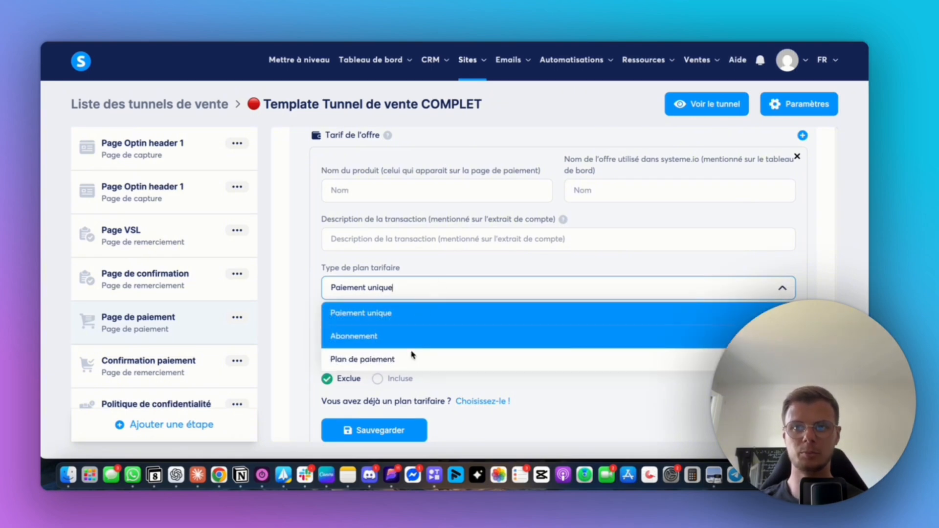
{"action": "left_click", "coordinate": [447, 309]}
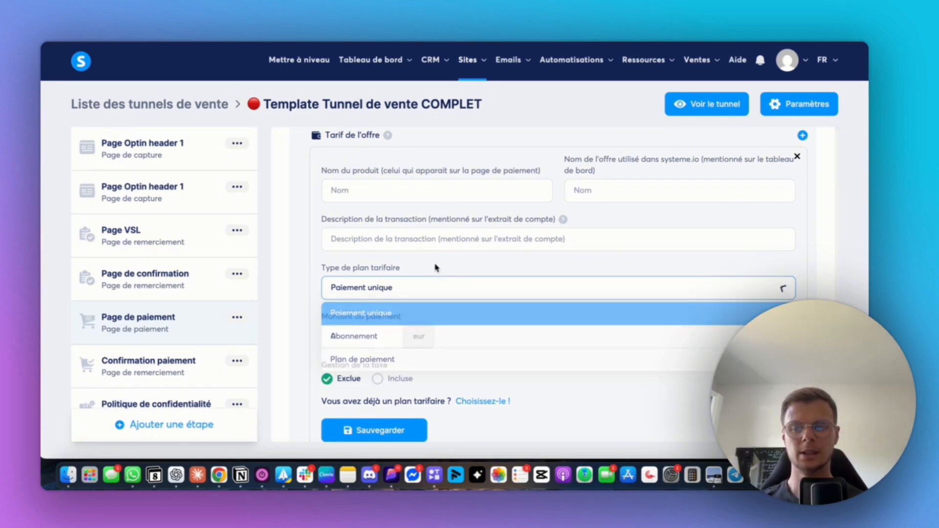
- Set the payment amount to 400 eur, try to save the price plan without names, and discard the price form
{"action": "scroll", "coordinate": [434, 289], "scroll_direction": "down", "scroll_amount": 1}
{"action": "left_click", "coordinate": [365, 313]}
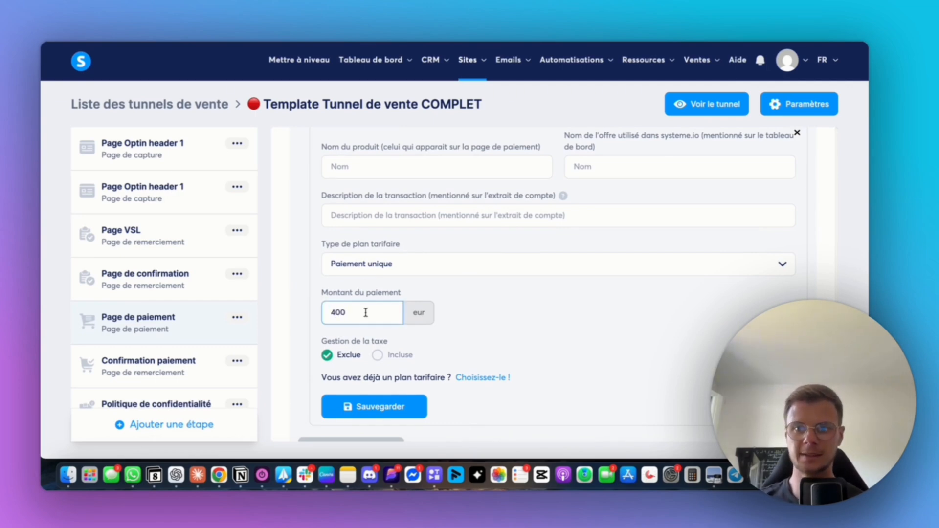
{"action": "scroll", "coordinate": [366, 313], "scroll_direction": "down", "scroll_amount": 1}
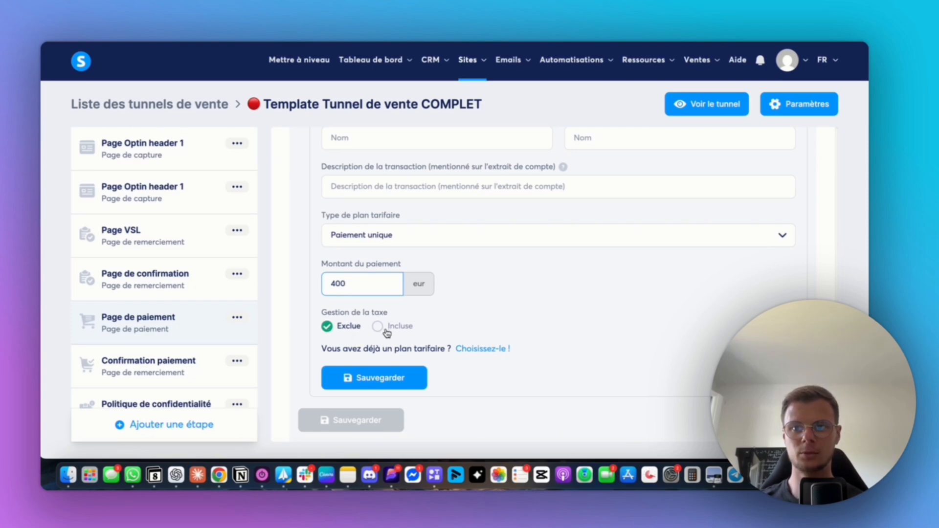
{"action": "scroll", "coordinate": [411, 370], "scroll_direction": "up", "scroll_amount": 1}
{"action": "left_click", "coordinate": [414, 373]}
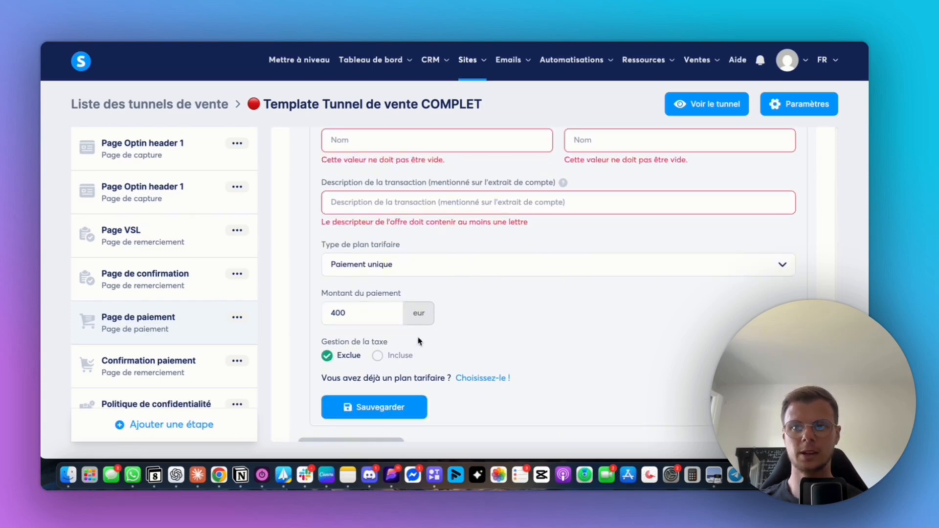
{"action": "scroll", "coordinate": [411, 303], "scroll_direction": "up", "scroll_amount": 4}
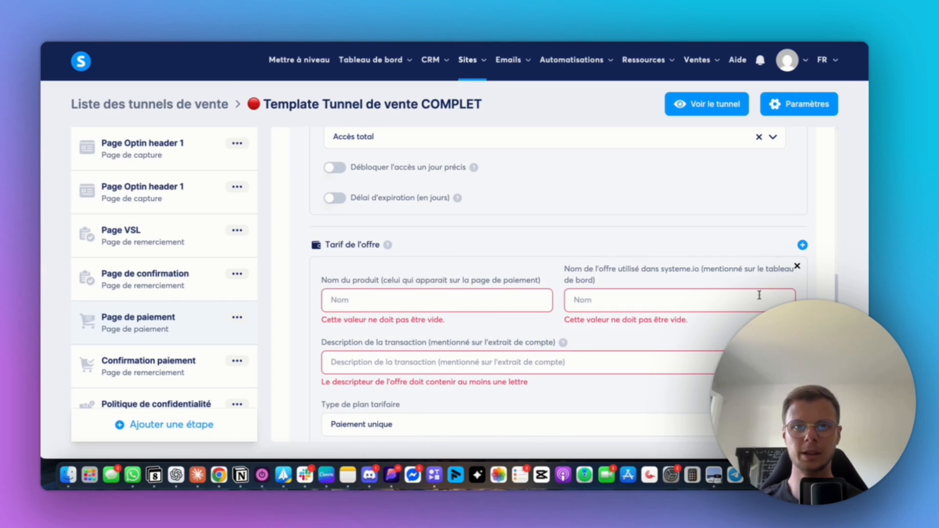
{"action": "left_click", "coordinate": [799, 267]}
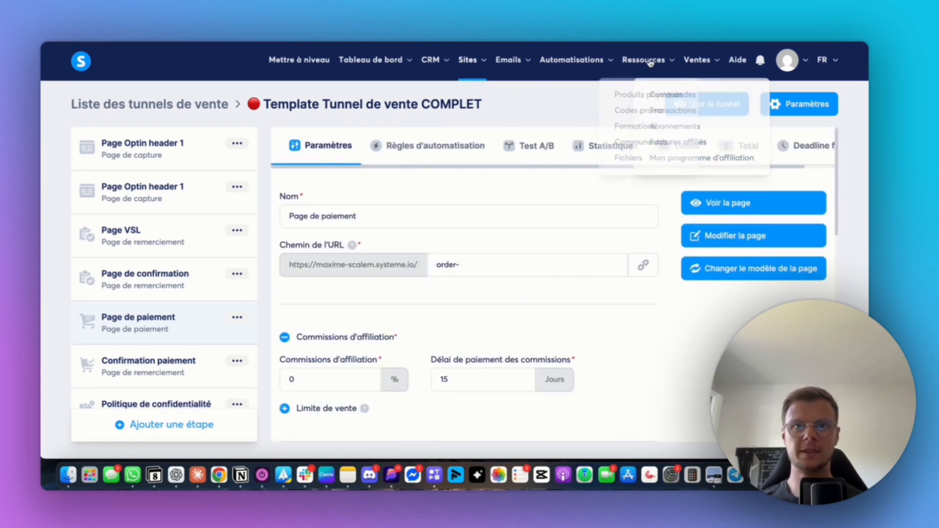
- Open the list of promo codes under the resources and delete the existing Noel code
{"action": "left_click", "coordinate": [651, 113]}
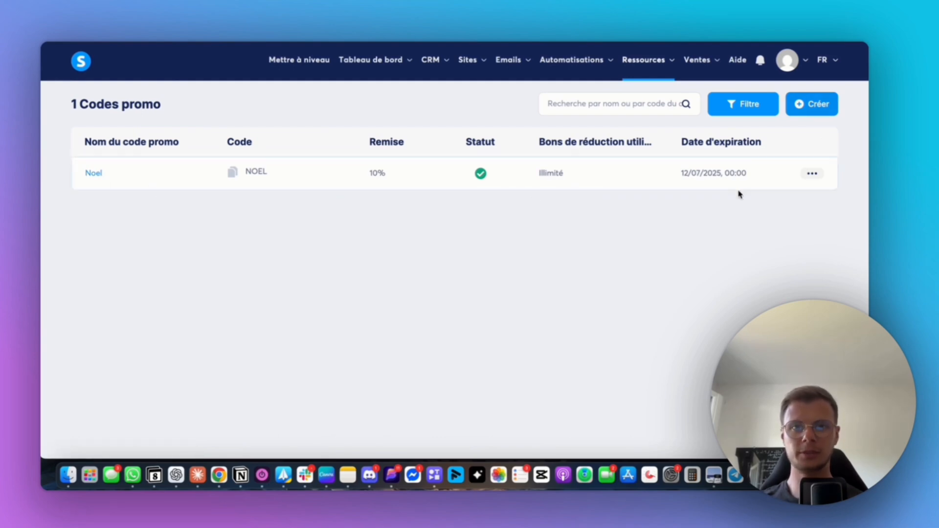
{"action": "left_click", "coordinate": [814, 174]}
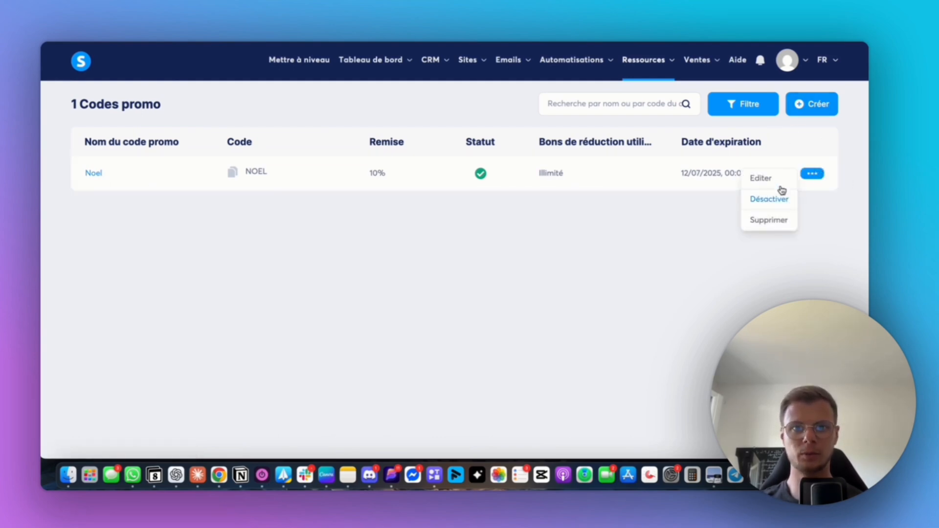
{"action": "left_click", "coordinate": [777, 220]}
{"action": "left_click", "coordinate": [587, 289]}
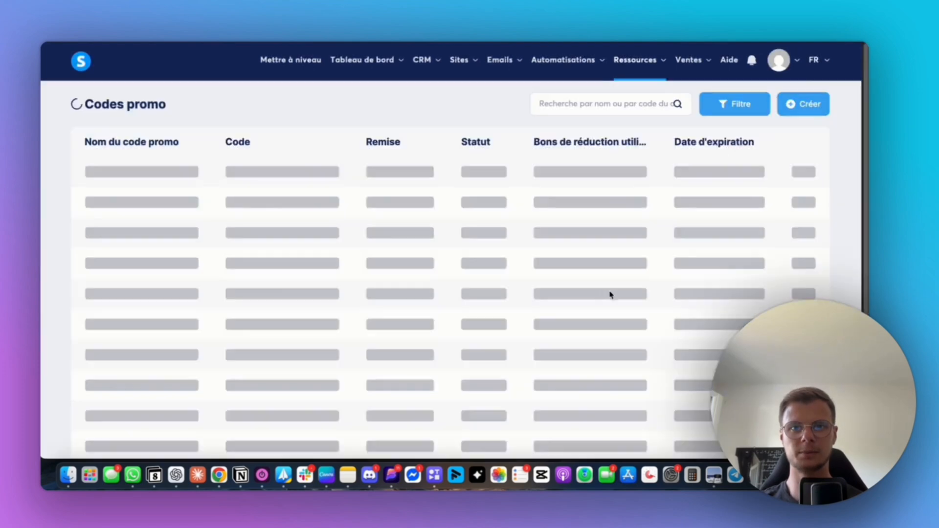
- Start creating a new promo code named Noel with noel as its code
{"action": "left_click", "coordinate": [800, 105]}
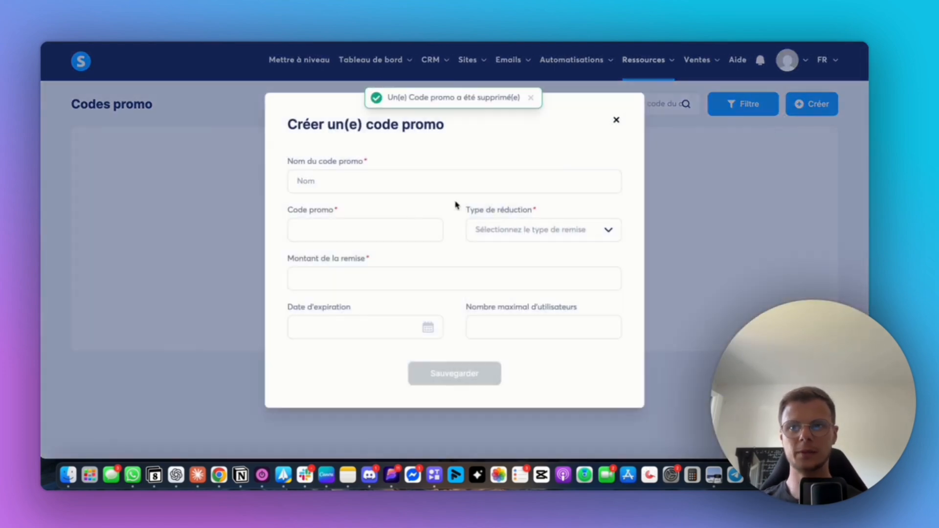
{"action": "left_click", "coordinate": [376, 182]}
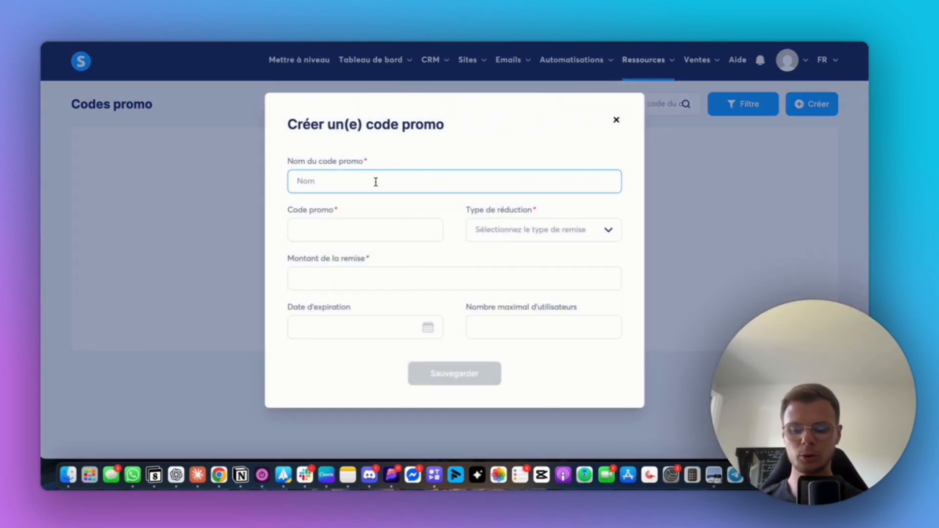
{"action": "type", "text": "Noel"}
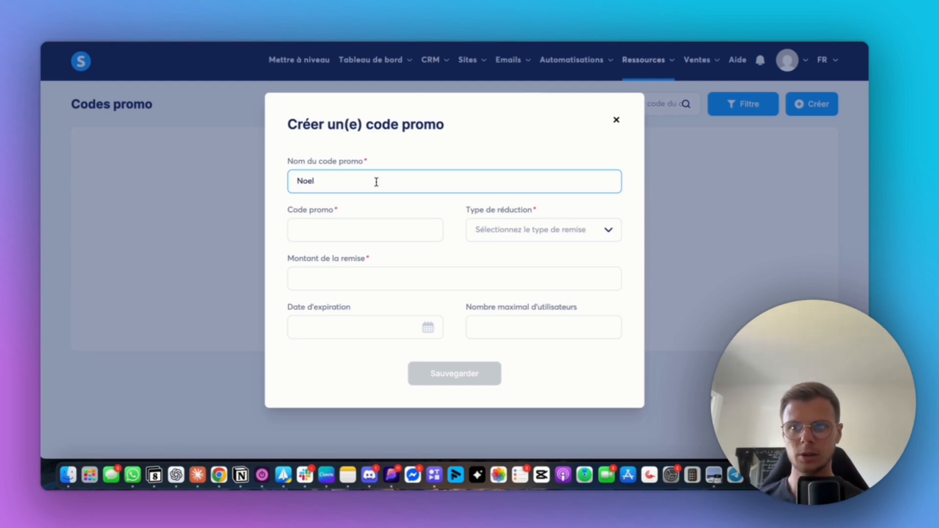
{"action": "left_click", "coordinate": [367, 228]}
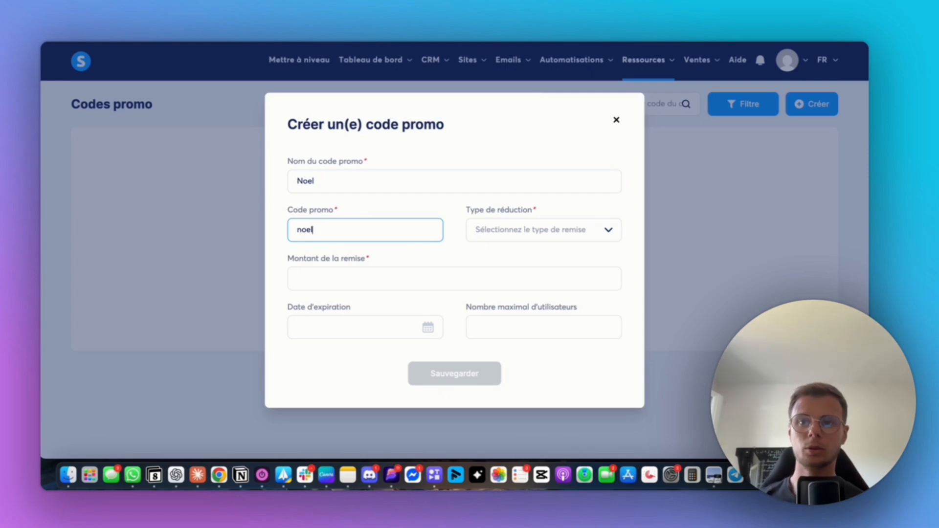
{"action": "left_click_drag", "start_coordinate": [321, 231], "coordinate": [293, 231]}
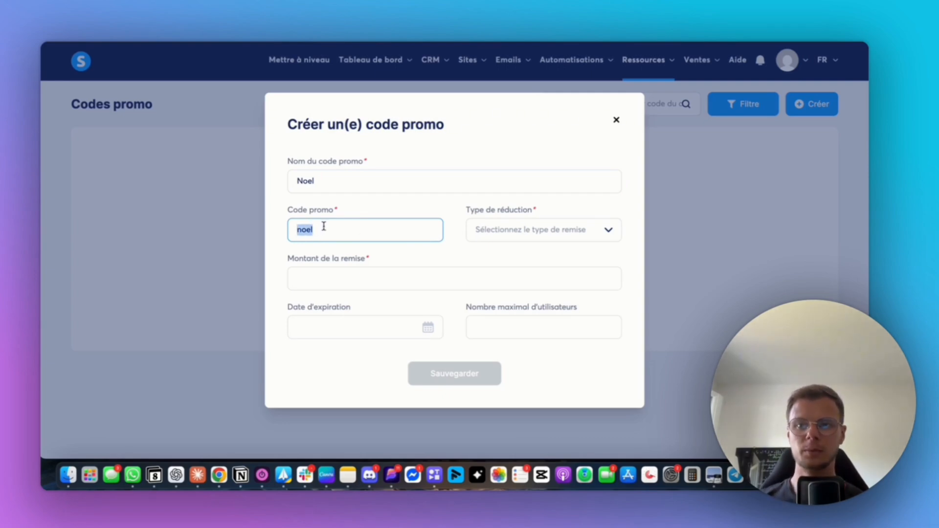
{"action": "left_click", "coordinate": [324, 226]}
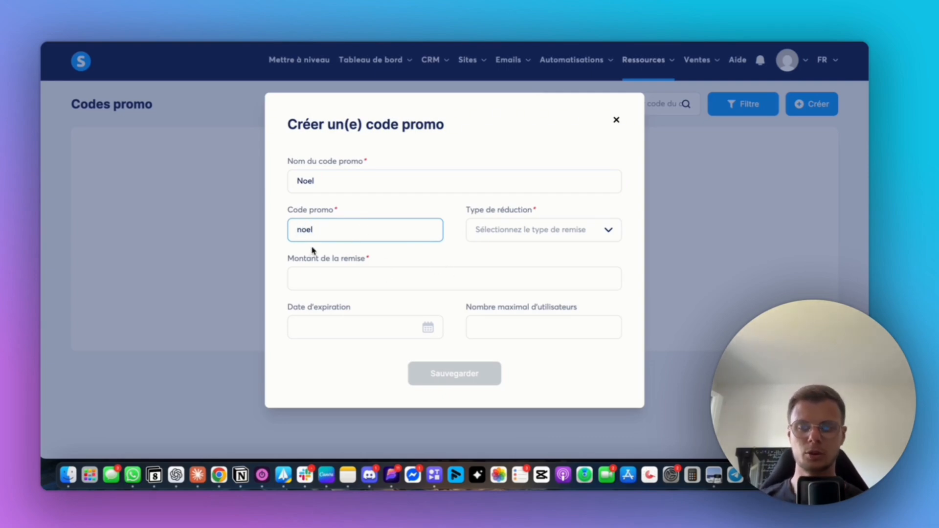
- Set the promo code's discount type to Remise en pourcentage with an amount of 10
{"action": "left_click", "coordinate": [487, 233]}
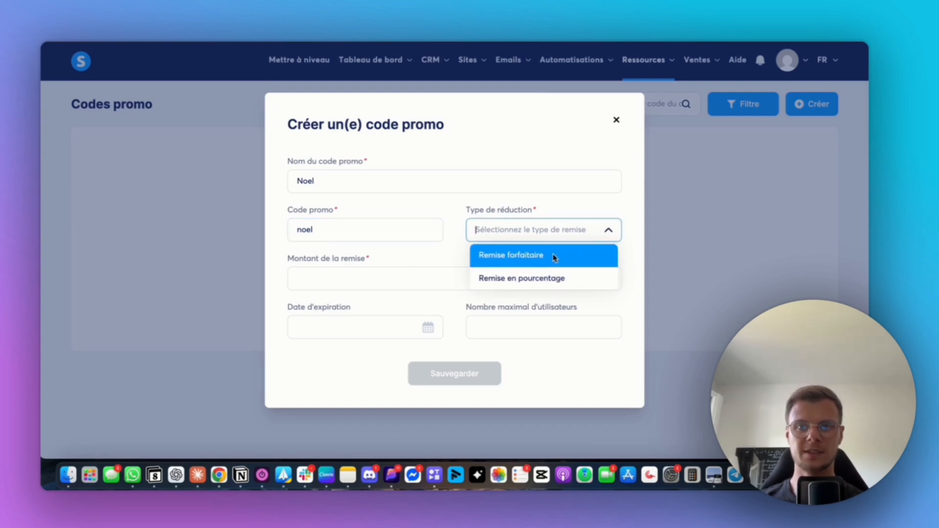
{"action": "left_click", "coordinate": [543, 277]}
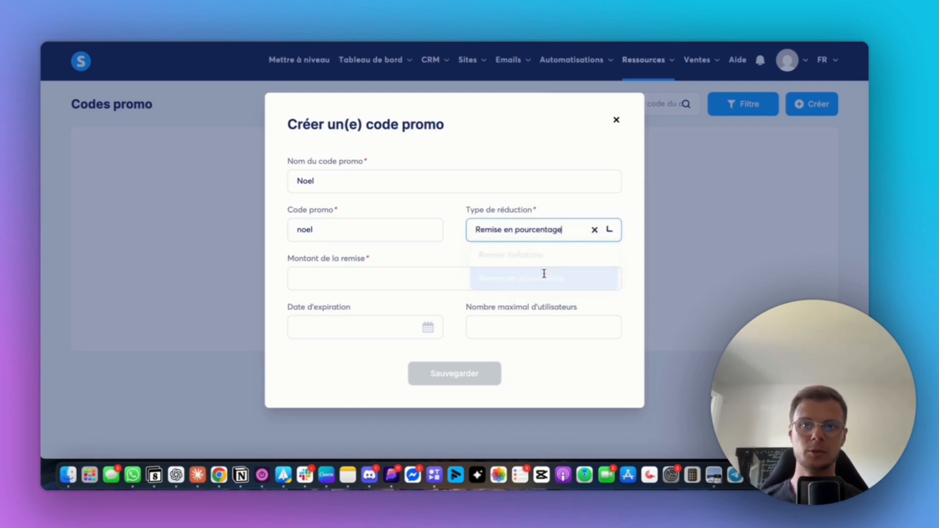
{"action": "left_click", "coordinate": [349, 287]}
{"action": "type", "text": "10"}
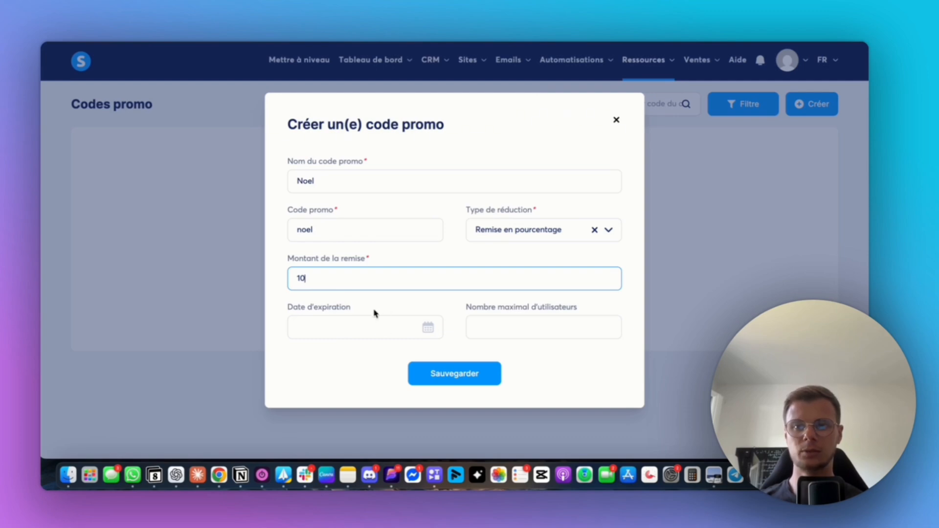
- Set the promo code's expiration date to 12 juillet 2025 and save the code
{"action": "left_click", "coordinate": [375, 331]}
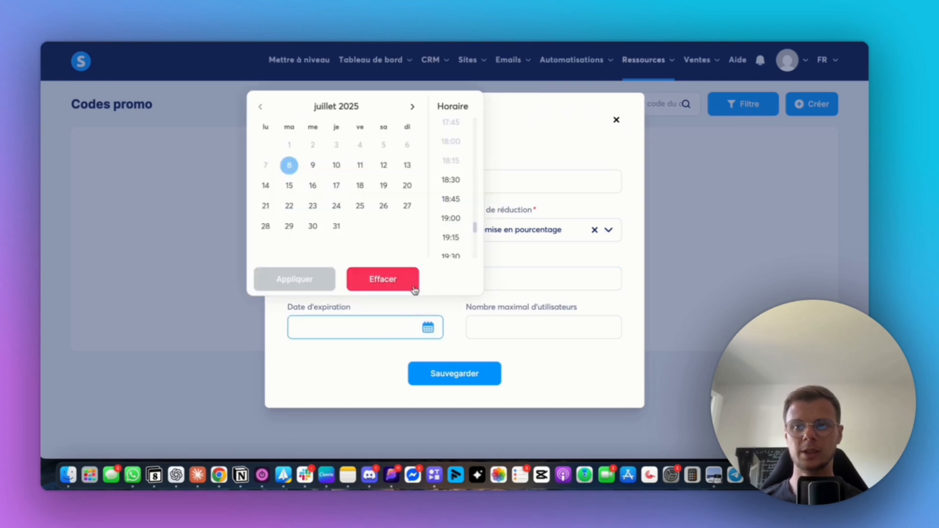
{"action": "left_click", "coordinate": [383, 165]}
{"action": "left_click", "coordinate": [293, 279]}
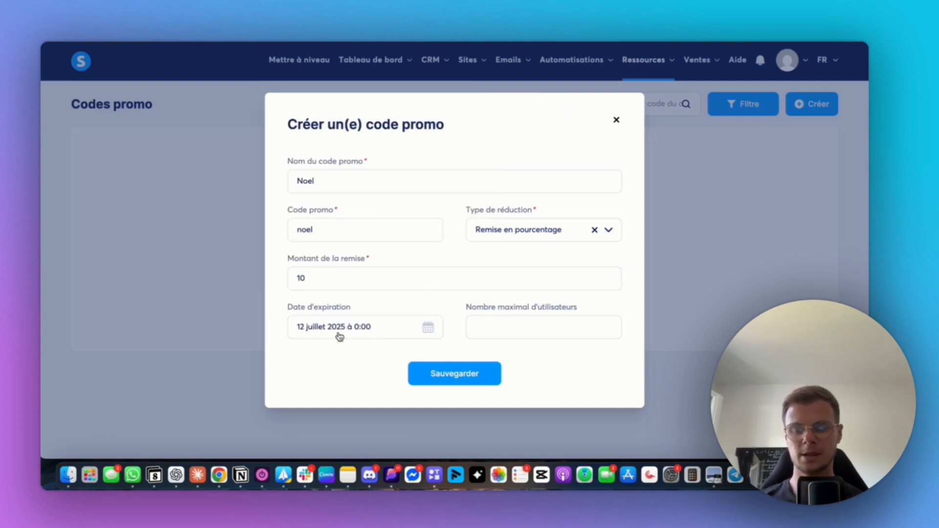
{"action": "left_click", "coordinate": [450, 381]}
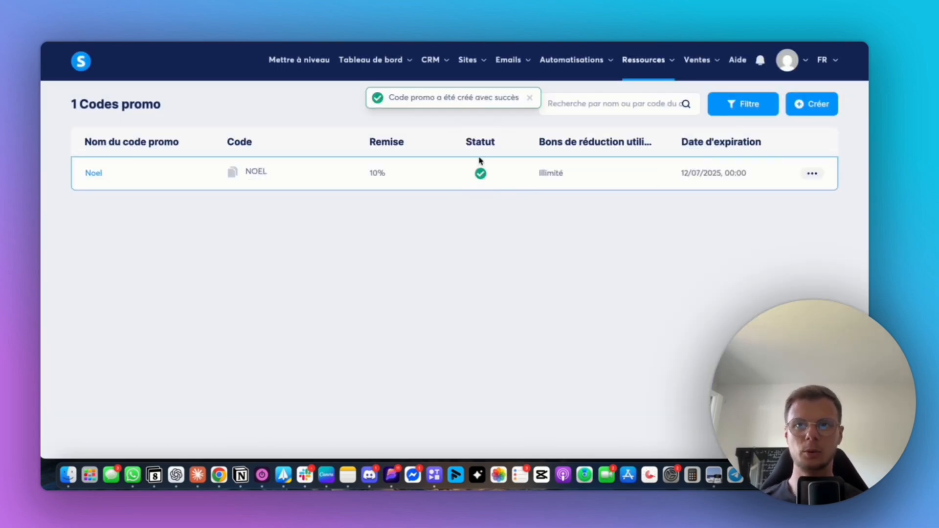
- Open the Template Tunnel de vente COMPLET funnel and remove the attached Noel promo code from its payment page
{"action": "mouse_move", "coordinate": [479, 60]}
{"action": "left_click", "coordinate": [480, 107]}
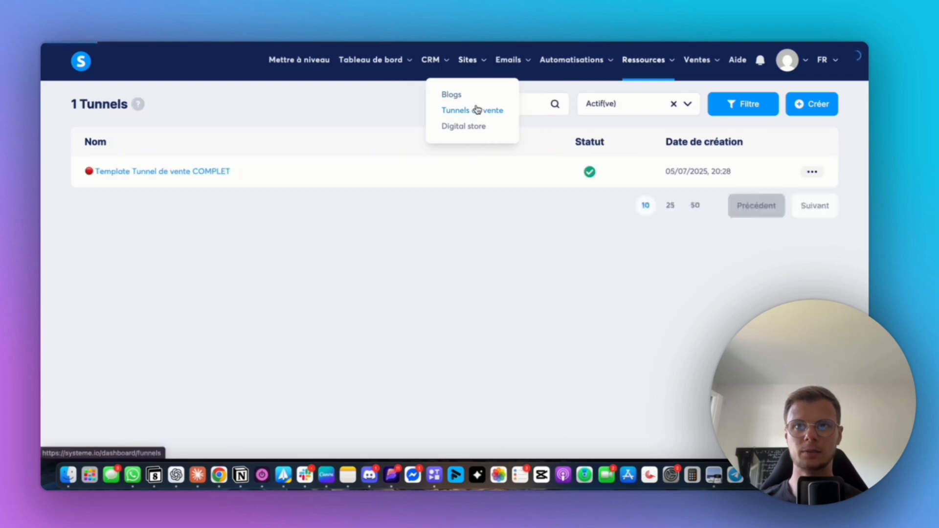
{"action": "left_click", "coordinate": [178, 175]}
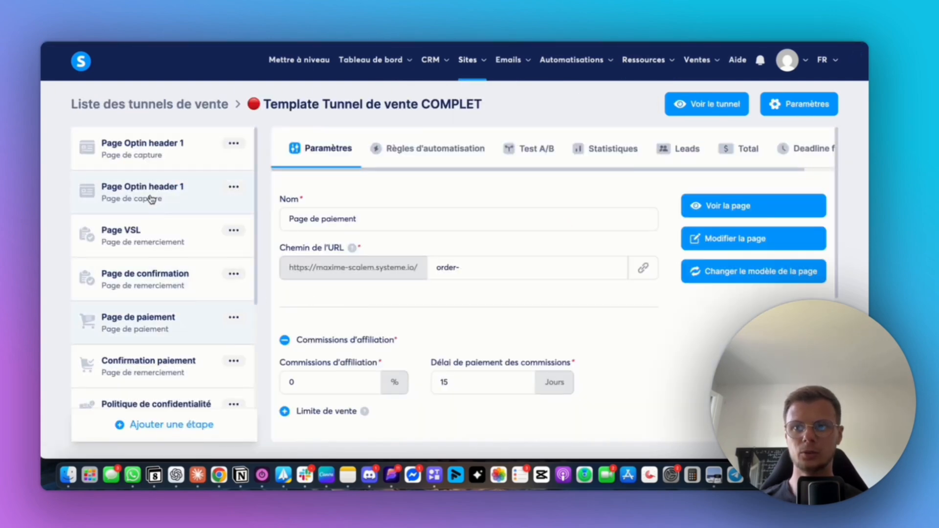
{"action": "scroll", "coordinate": [177, 304], "scroll_direction": "down", "scroll_amount": 2}
{"action": "scroll", "coordinate": [413, 333], "scroll_direction": "down", "scroll_amount": 5}
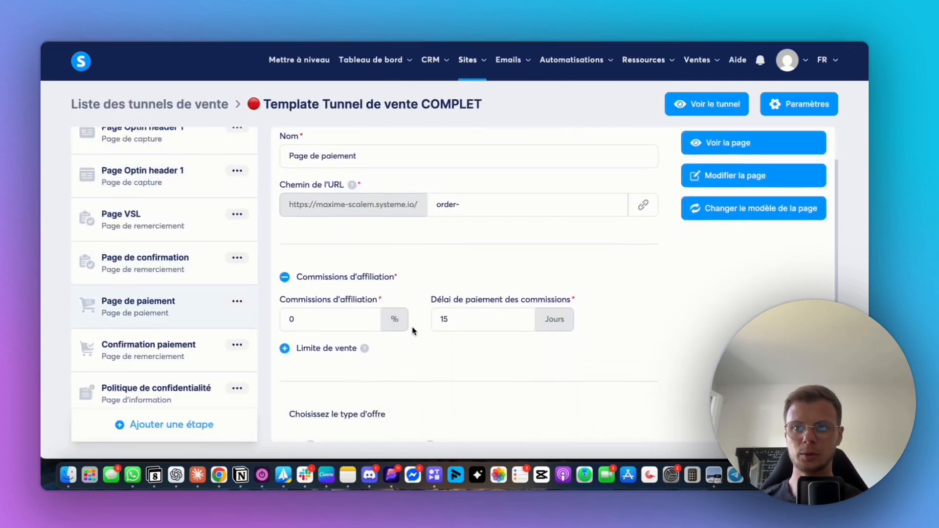
{"action": "scroll", "coordinate": [413, 329], "scroll_direction": "down", "scroll_amount": 3}
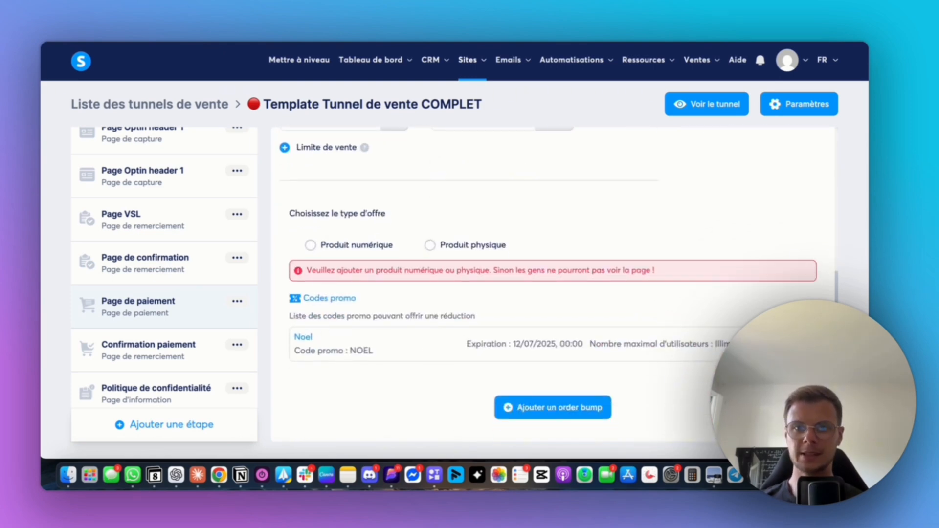
{"action": "left_click", "coordinate": [802, 344]}
{"action": "left_click", "coordinate": [541, 296]}
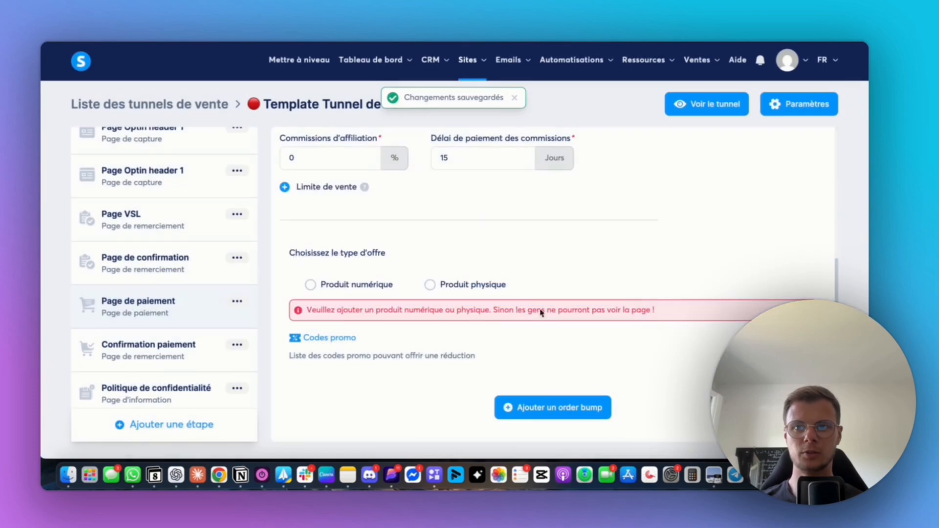
- Attach the Noel promo code to the payment page with the Remise en pourcentage discount type and save it
{"action": "left_click", "coordinate": [812, 347]}
{"action": "scroll", "coordinate": [711, 351], "scroll_direction": "down", "scroll_amount": 5}
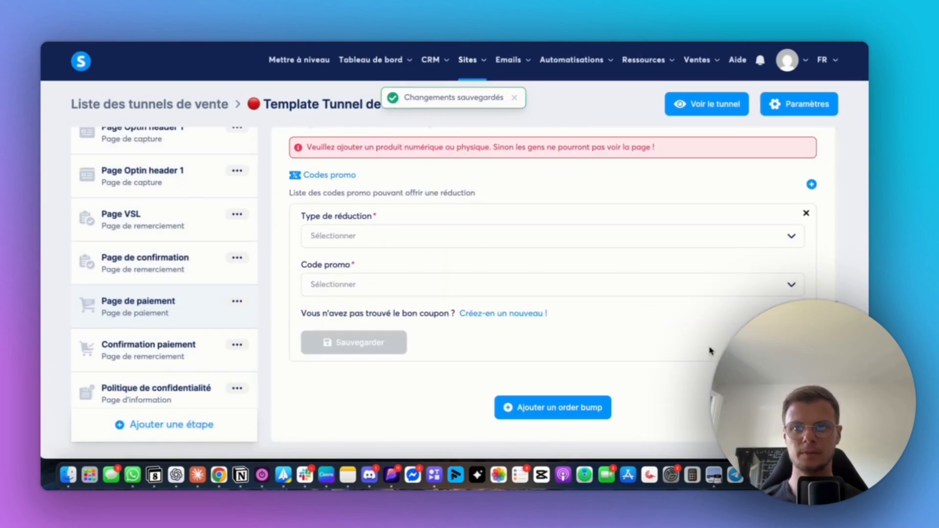
{"action": "left_click", "coordinate": [440, 240]}
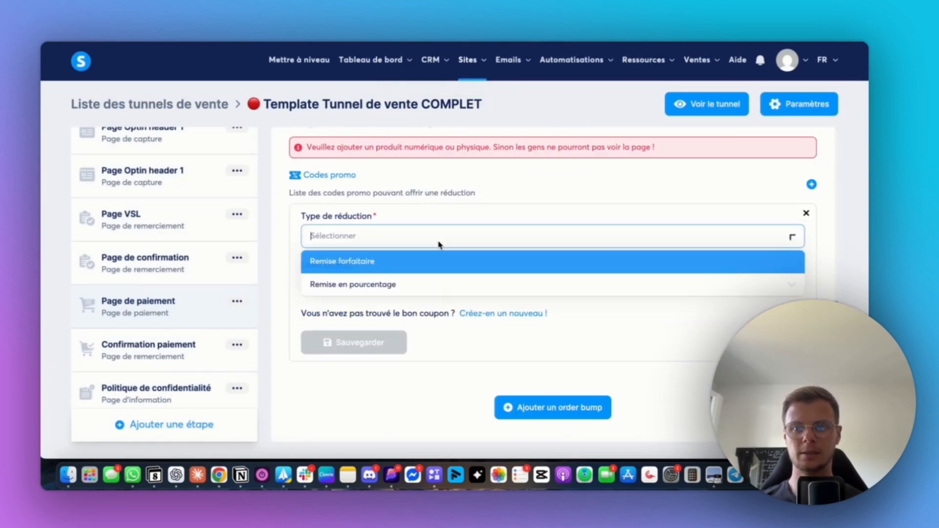
{"action": "left_click", "coordinate": [397, 282]}
{"action": "left_click", "coordinate": [380, 285]}
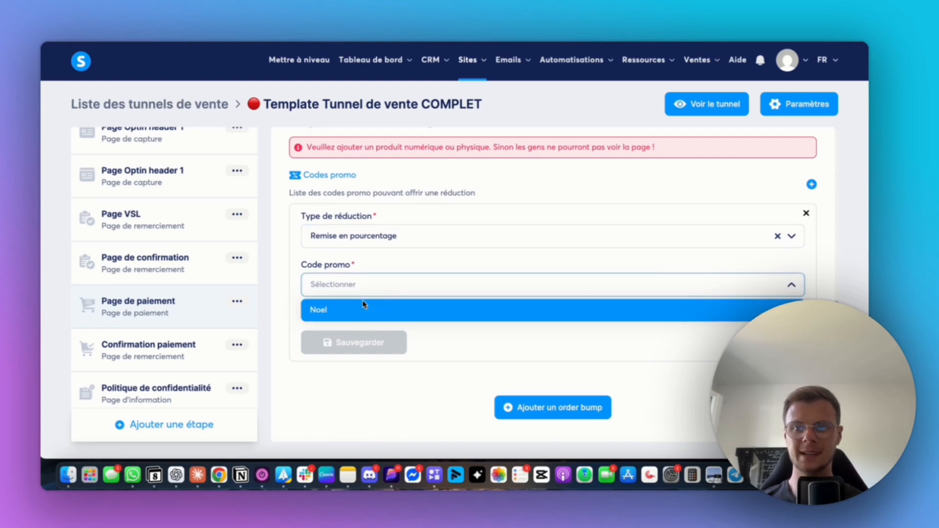
{"action": "left_click", "coordinate": [360, 313]}
{"action": "left_click", "coordinate": [354, 342]}
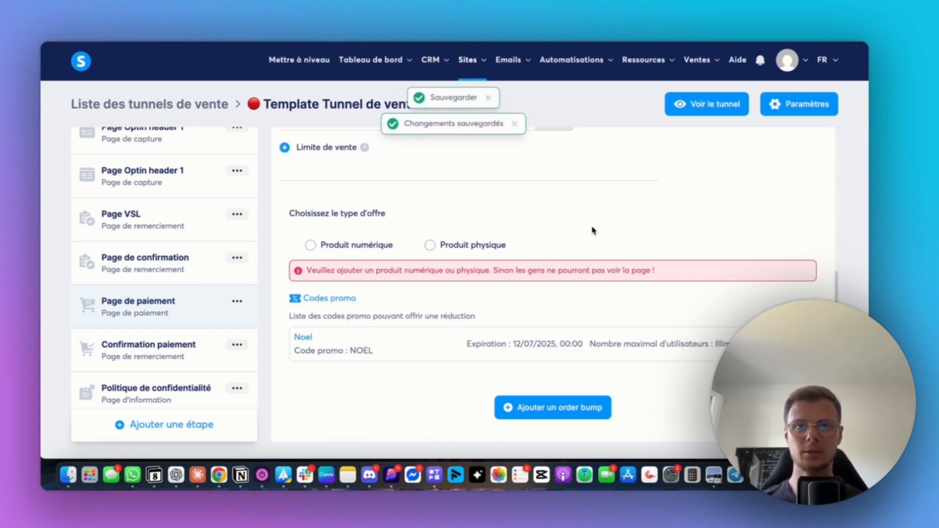
- Open the payment page for editing and insert a Réduction element above the existing promo code field
{"action": "scroll", "coordinate": [593, 230], "scroll_direction": "up", "scroll_amount": 6}
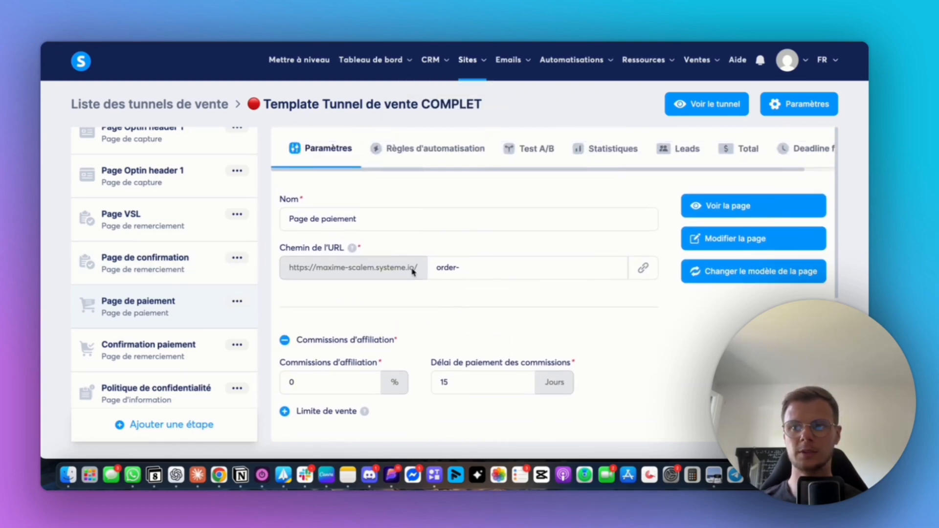
{"action": "left_click", "coordinate": [739, 247]}
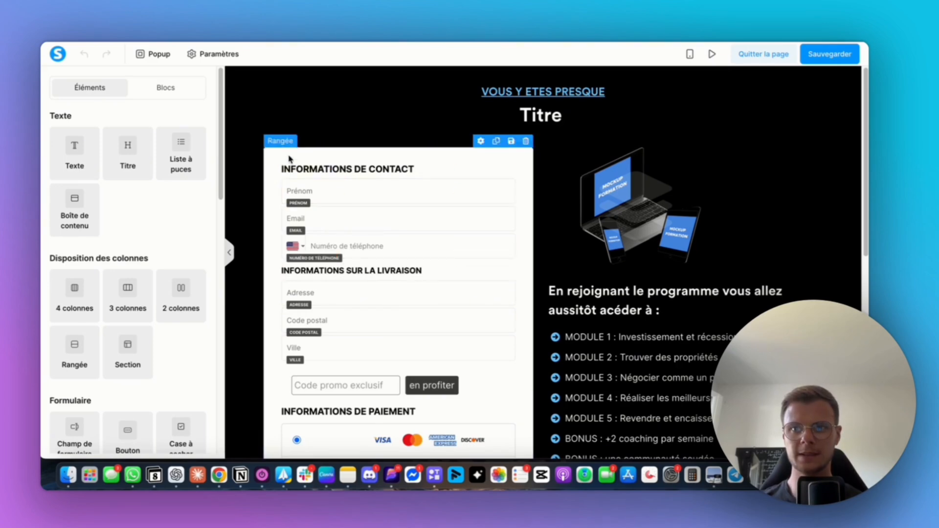
{"action": "scroll", "coordinate": [458, 349], "scroll_direction": "down", "scroll_amount": 2}
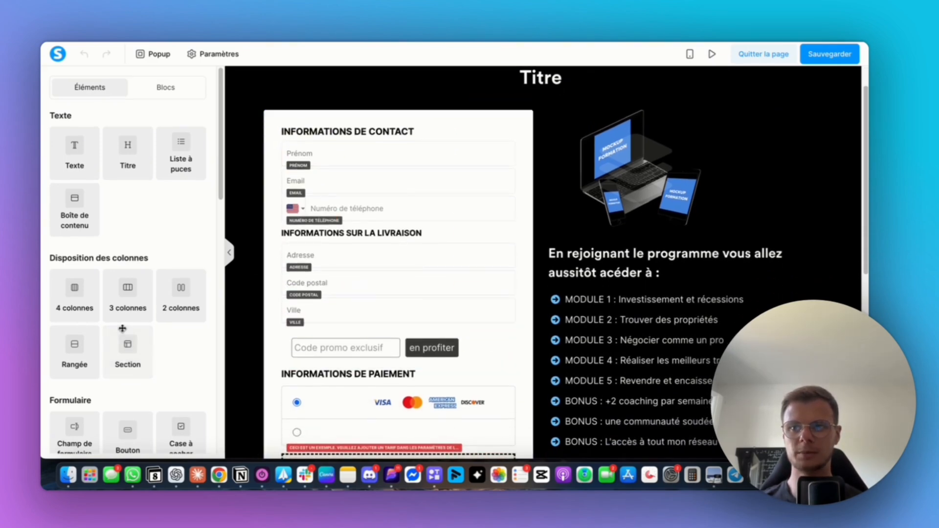
{"action": "scroll", "coordinate": [123, 330], "scroll_direction": "down", "scroll_amount": 2}
{"action": "scroll", "coordinate": [125, 331], "scroll_direction": "down", "scroll_amount": 9}
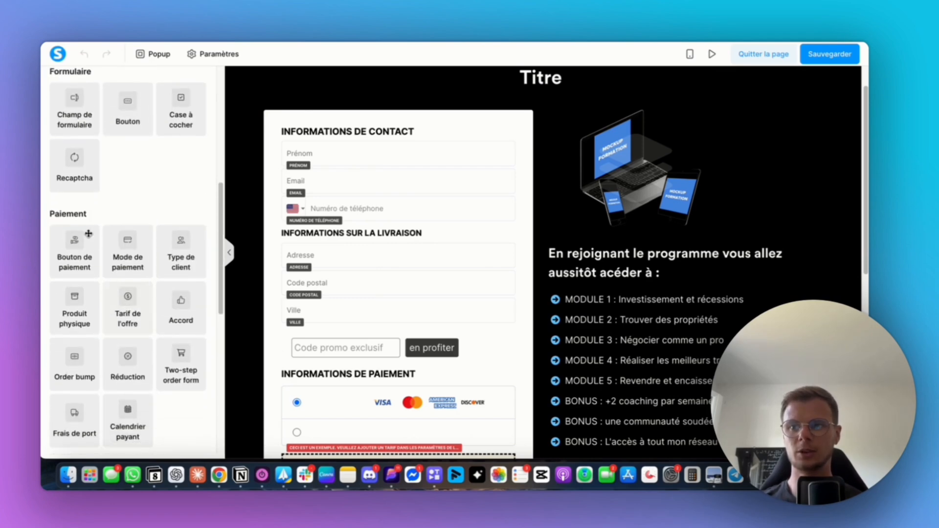
{"action": "scroll", "coordinate": [143, 317], "scroll_direction": "down", "scroll_amount": 1}
{"action": "left_click_drag", "start_coordinate": [130, 340], "coordinate": [360, 336]}
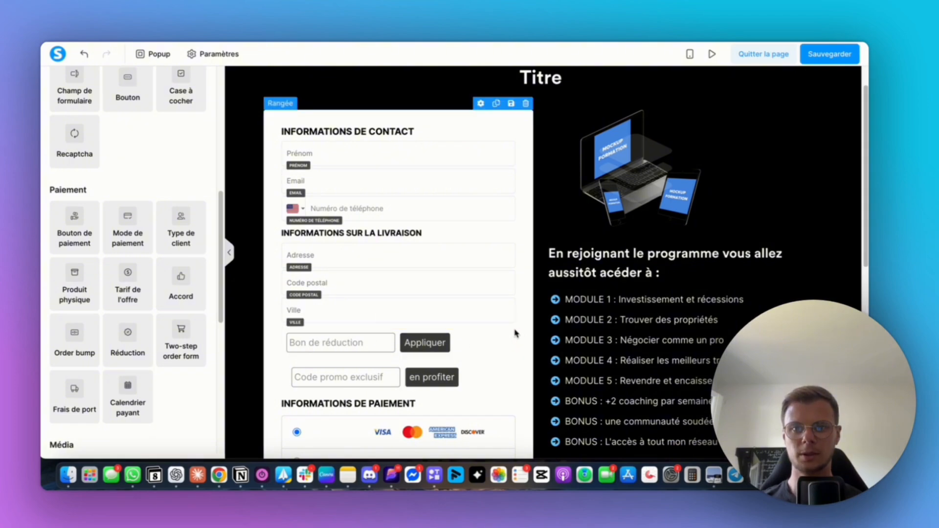
- Delete the newly inserted Réduction element, collapse the elements list and return to the payment page's funnel settings
{"action": "left_click", "coordinate": [507, 322]}
{"action": "left_click", "coordinate": [546, 81]}
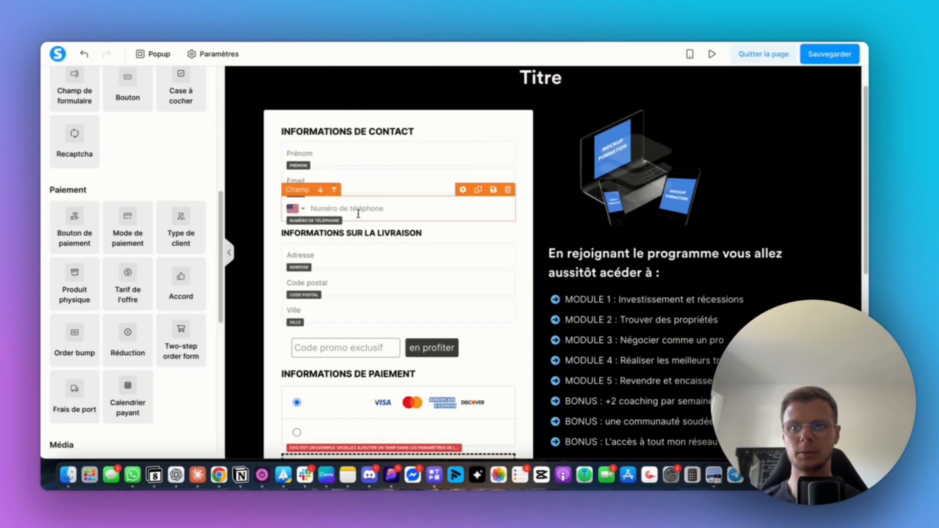
{"action": "left_click", "coordinate": [229, 252]}
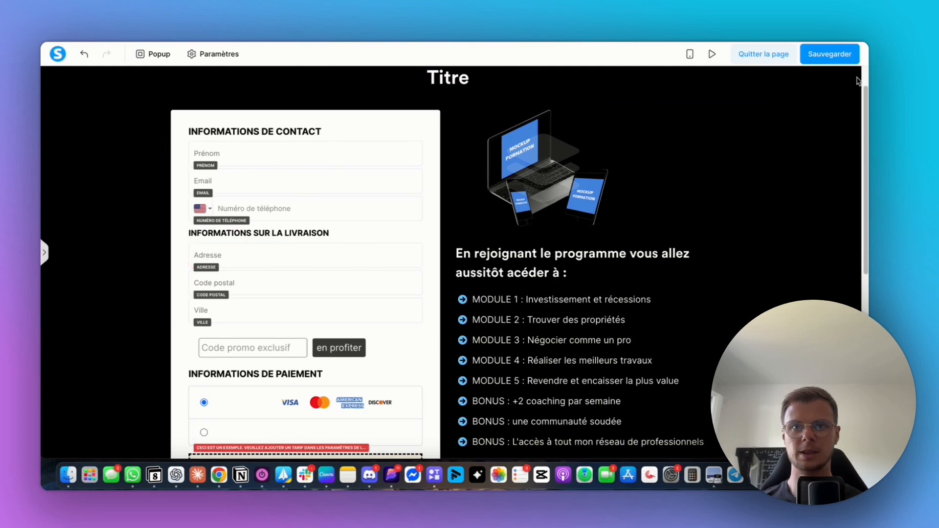
{"action": "left_click", "coordinate": [812, 55]}
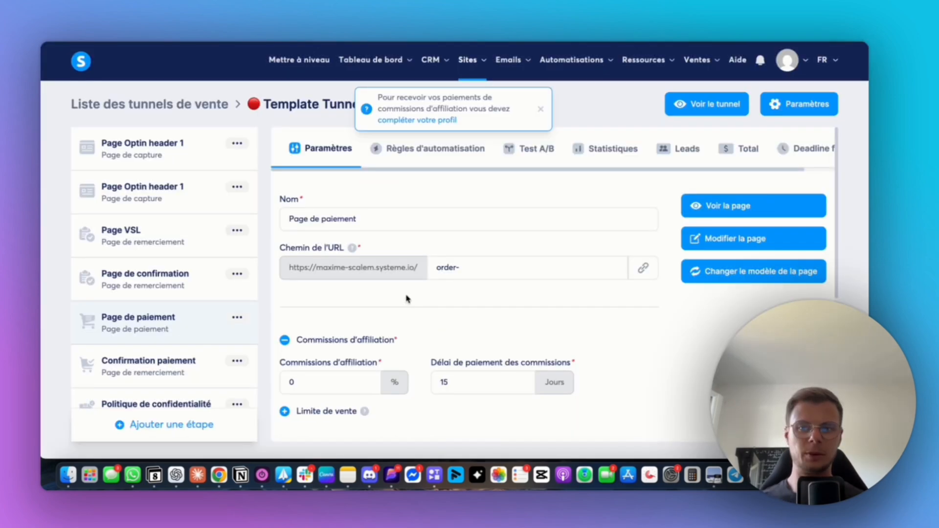
- Add an order bump to the payment page and choose Produit numérique as its offer type
{"action": "scroll", "coordinate": [407, 299], "scroll_direction": "down", "scroll_amount": 2}
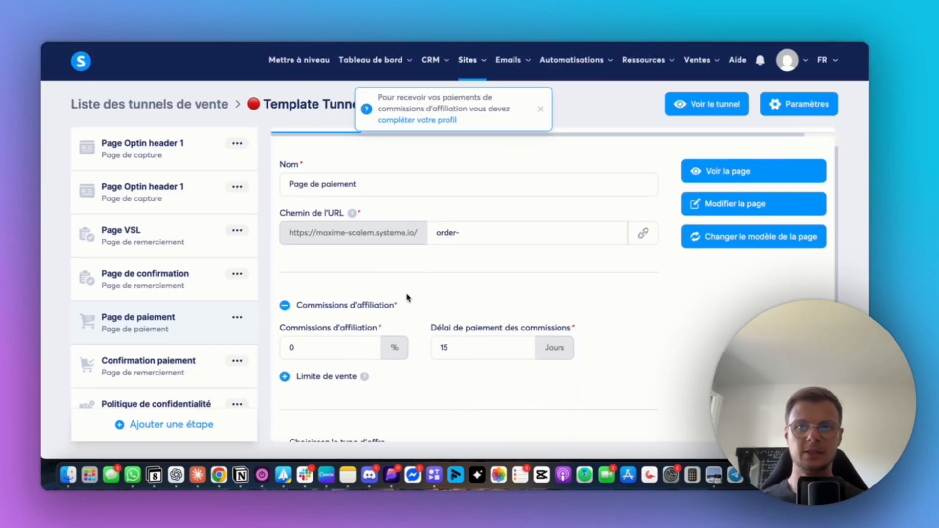
{"action": "scroll", "coordinate": [406, 298], "scroll_direction": "down", "scroll_amount": 5}
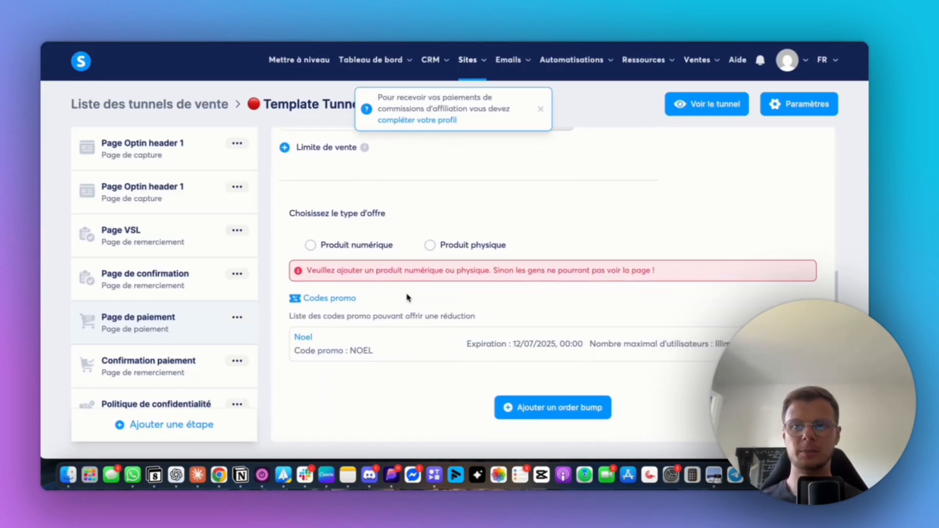
{"action": "scroll", "coordinate": [407, 297], "scroll_direction": "up", "scroll_amount": 2}
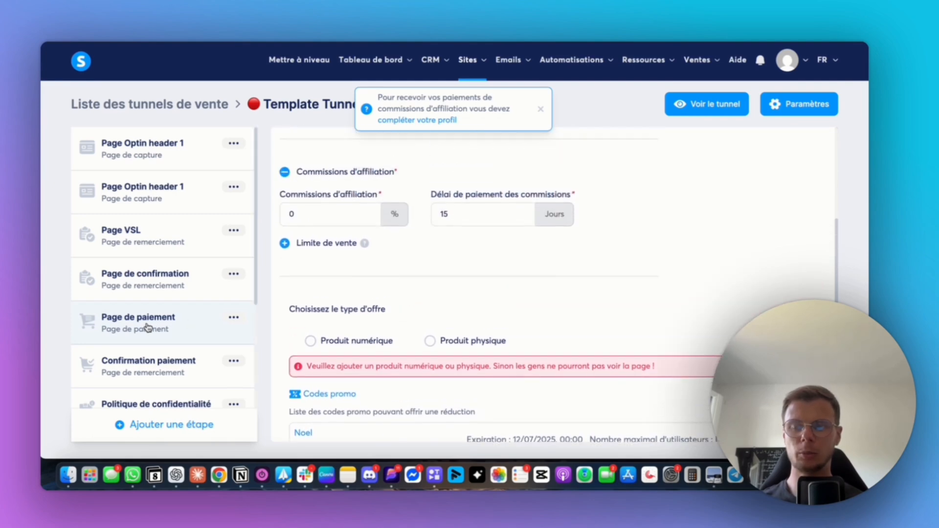
{"action": "scroll", "coordinate": [327, 321], "scroll_direction": "down", "scroll_amount": 2}
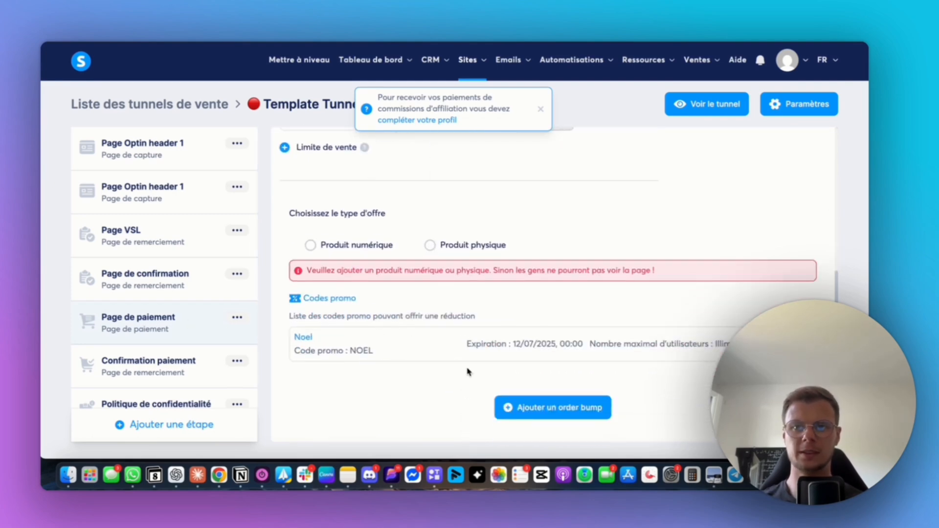
{"action": "left_click", "coordinate": [538, 409]}
{"action": "scroll", "coordinate": [428, 384], "scroll_direction": "down", "scroll_amount": 2}
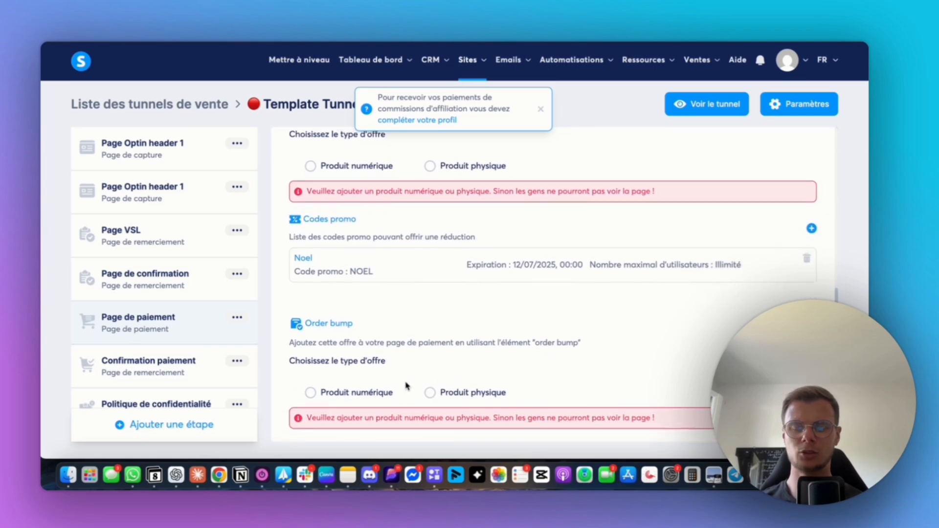
{"action": "left_click", "coordinate": [394, 391]}
{"action": "scroll", "coordinate": [396, 376], "scroll_direction": "down", "scroll_amount": 2}
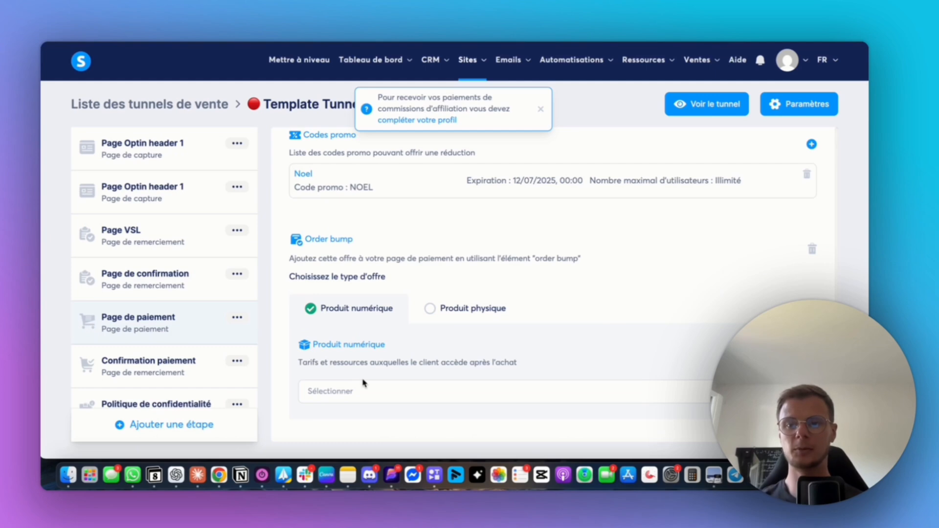
- Dismiss the notification about receiving affiliate commission payments and return to the start of the payment page's settings
{"action": "scroll", "coordinate": [368, 382], "scroll_direction": "up", "scroll_amount": 1}
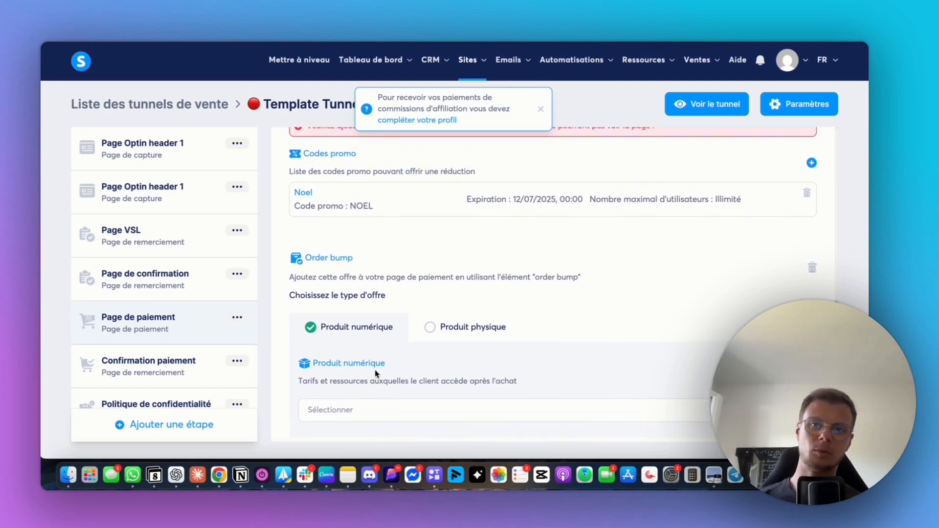
{"action": "scroll", "coordinate": [372, 358], "scroll_direction": "up", "scroll_amount": 1}
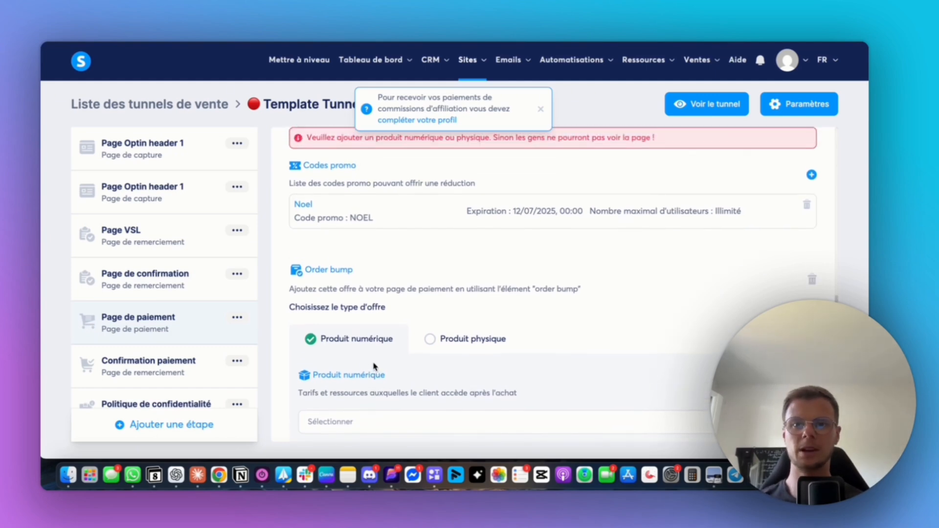
{"action": "scroll", "coordinate": [375, 366], "scroll_direction": "up", "scroll_amount": 10}
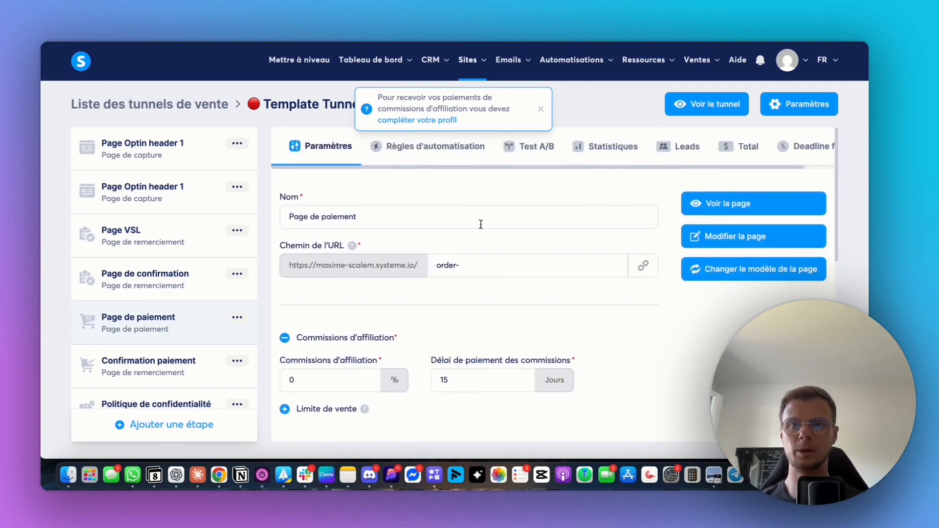
{"action": "left_click", "coordinate": [540, 109]}
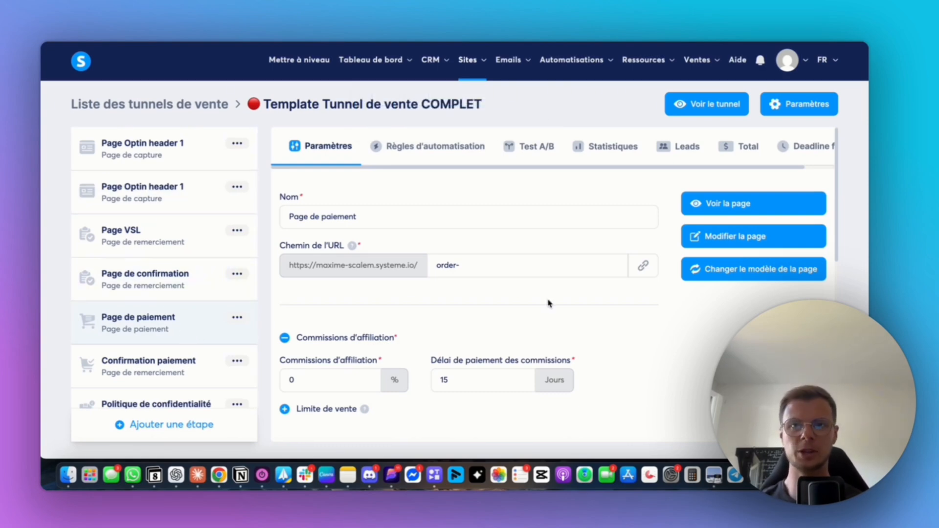
{"action": "scroll", "coordinate": [454, 257], "scroll_direction": "up", "scroll_amount": 1}
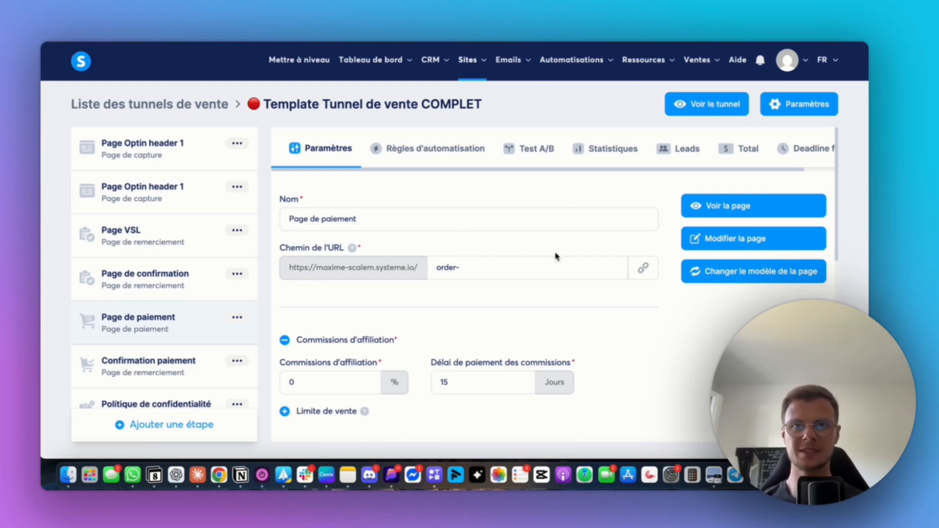
- View the Transactions, Factures affiliés and Abonnements pages of the sales section
{"action": "mouse_move", "coordinate": [703, 65]}
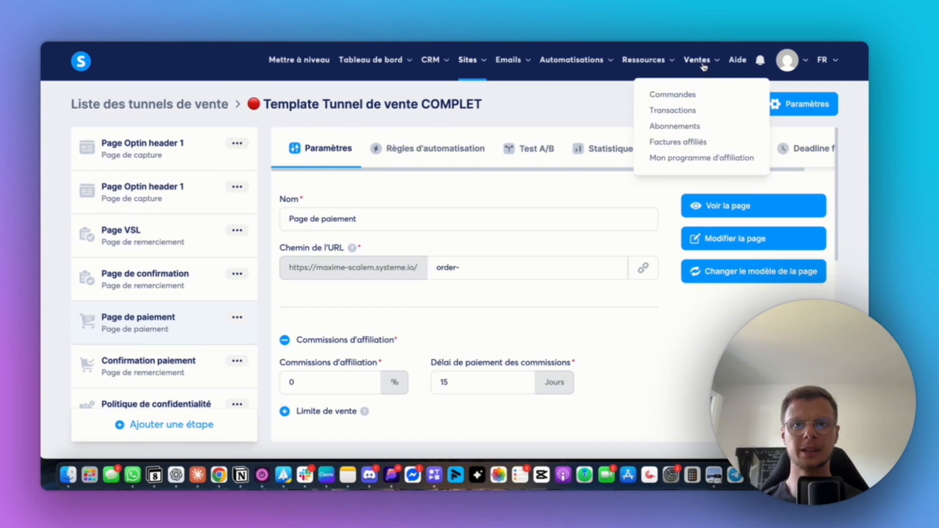
{"action": "left_click", "coordinate": [680, 115]}
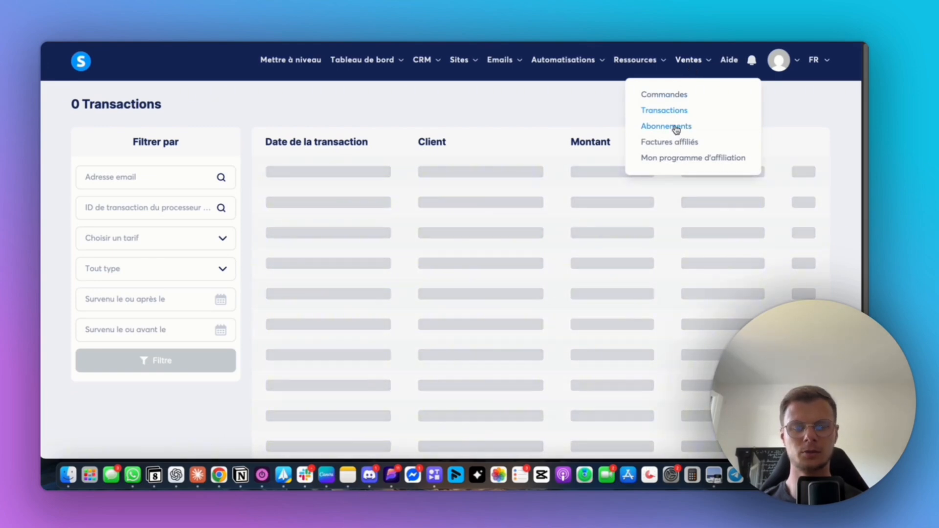
{"action": "left_click", "coordinate": [675, 142]}
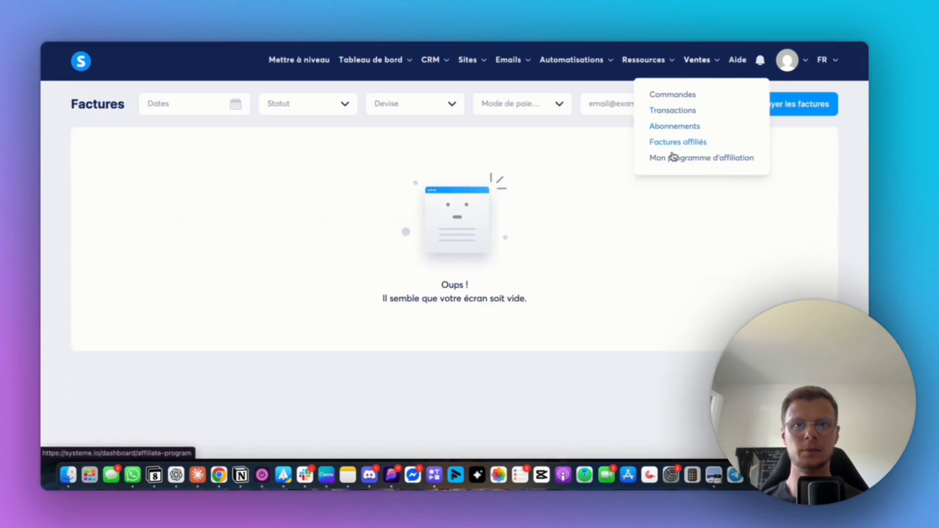
{"action": "left_click", "coordinate": [674, 127]}
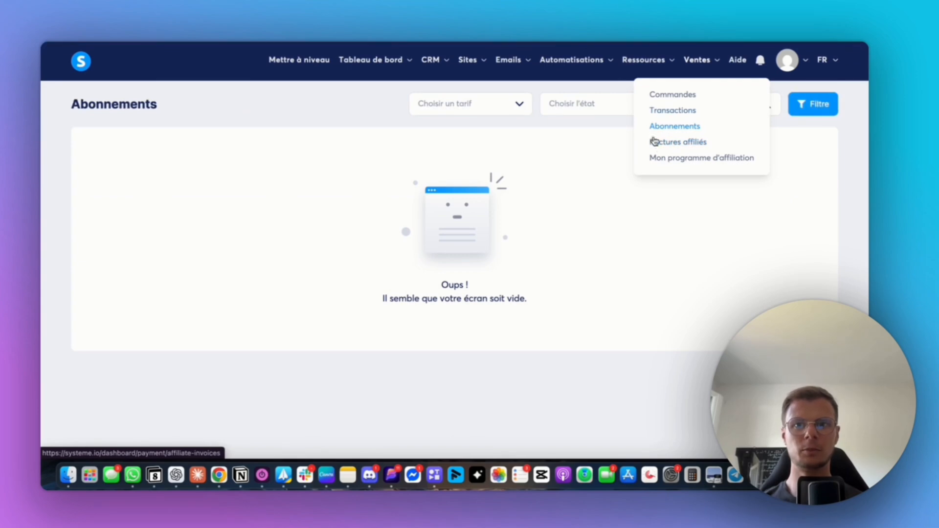
- Open the affiliate program dashboard and view its program settings
{"action": "left_click", "coordinate": [682, 159]}
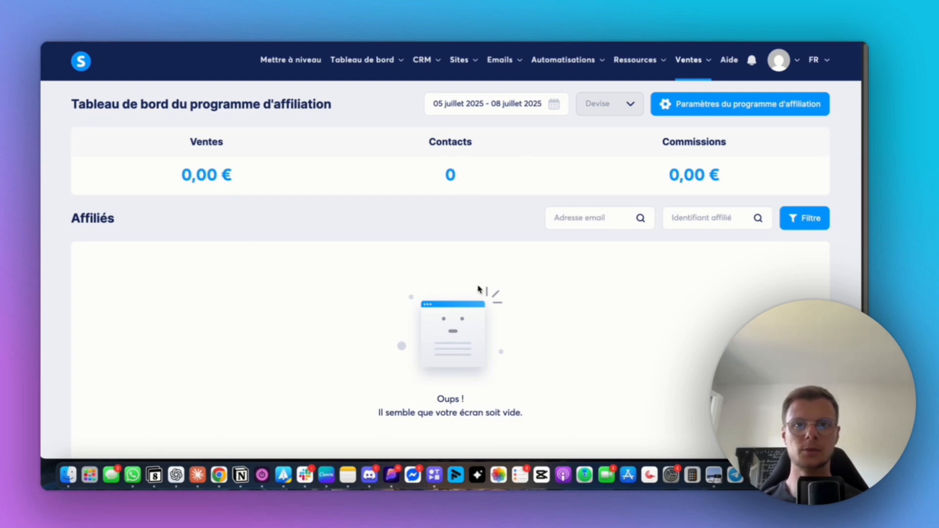
{"action": "left_click", "coordinate": [695, 116]}
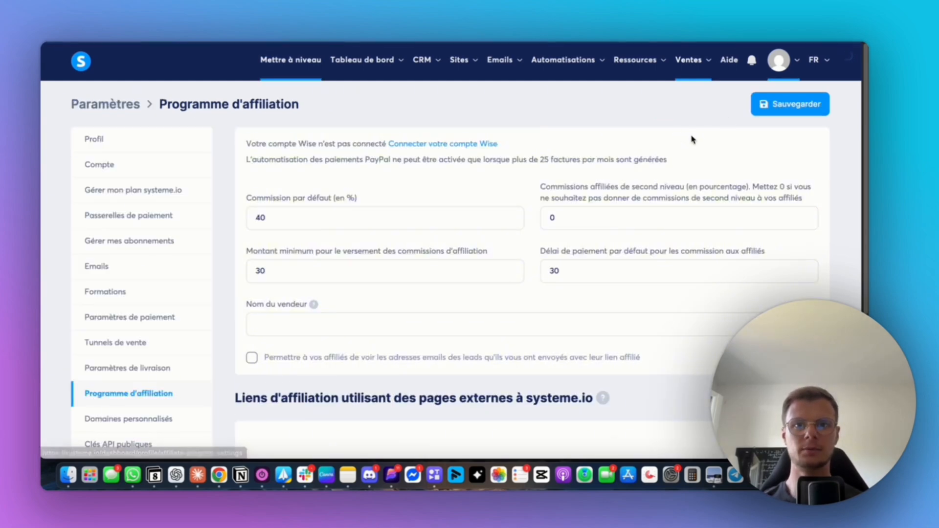
{"action": "scroll", "coordinate": [171, 318], "scroll_direction": "down", "scroll_amount": 1}
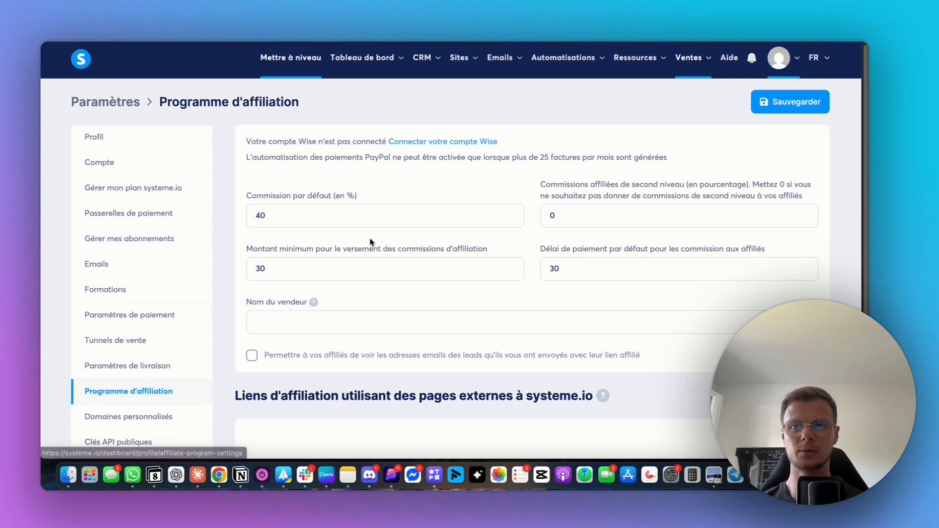